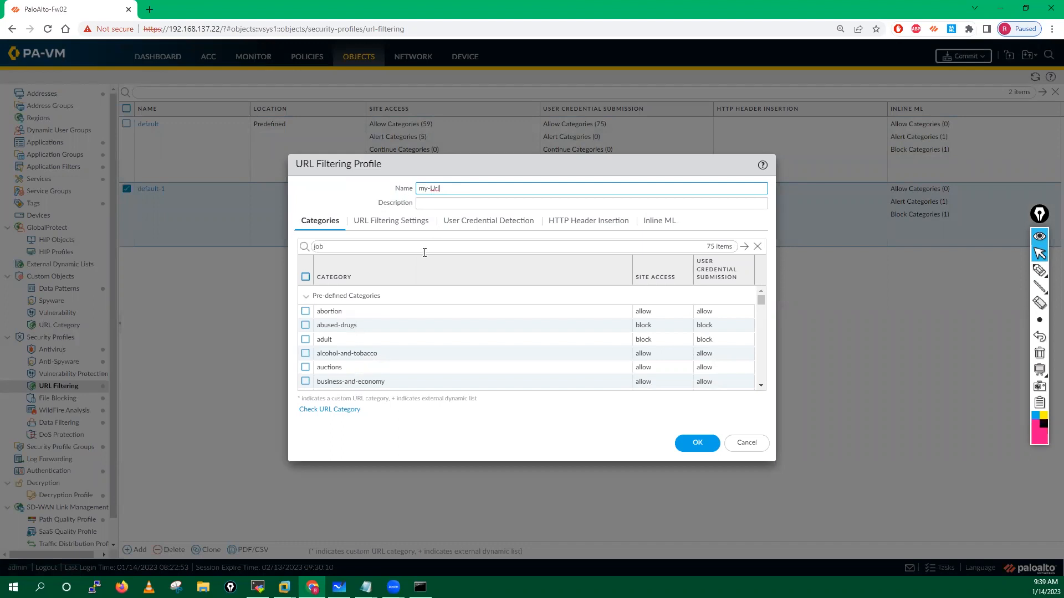
Step: Confirm the my-Url profile name and remove the 'job' category filter
click(343, 197)
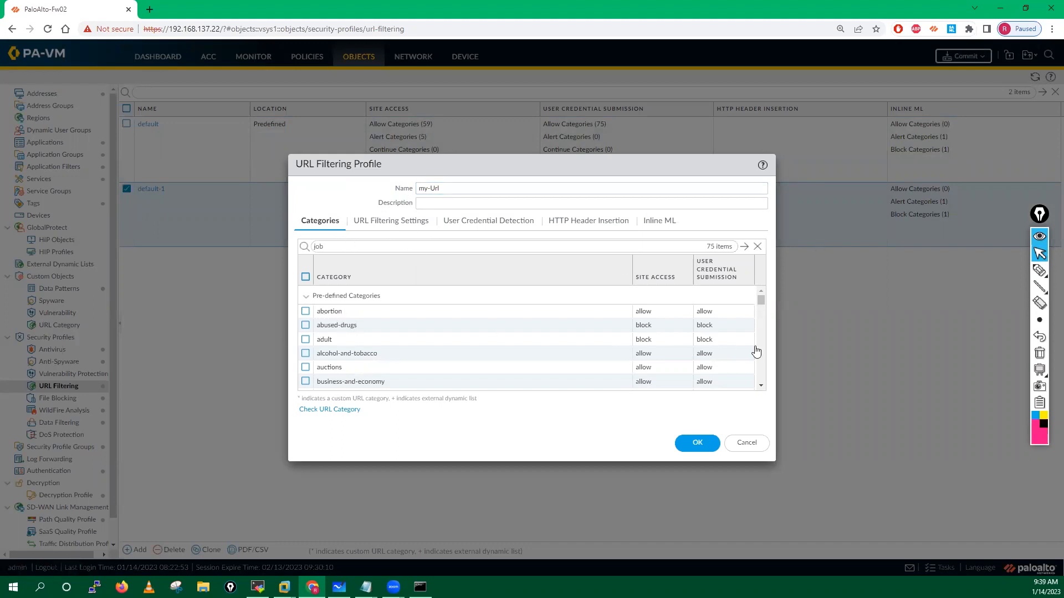
scroll(765, 308, down, 1)
scroll(765, 309, up, 1)
click(757, 246)
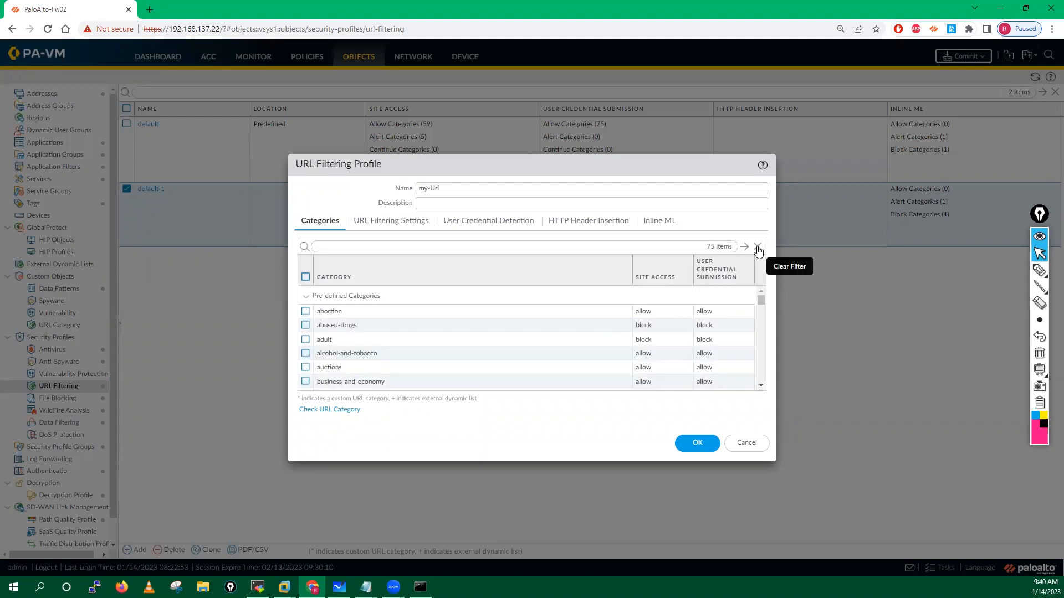
Step: Make a quick pen mark on the category list, then erase it and return to normal selection
click(1040, 270)
mouse_move(719, 238)
mouse_down()
mouse_move(708, 239)
mouse_move(740, 254)
mouse_move(718, 237)
mouse_up()
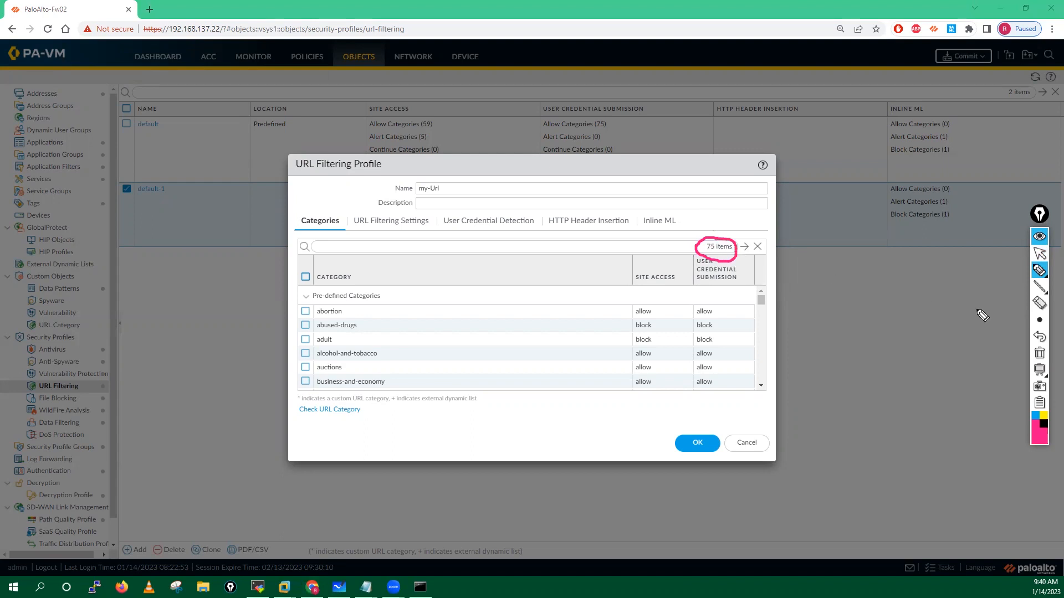
click(1040, 353)
click(1040, 254)
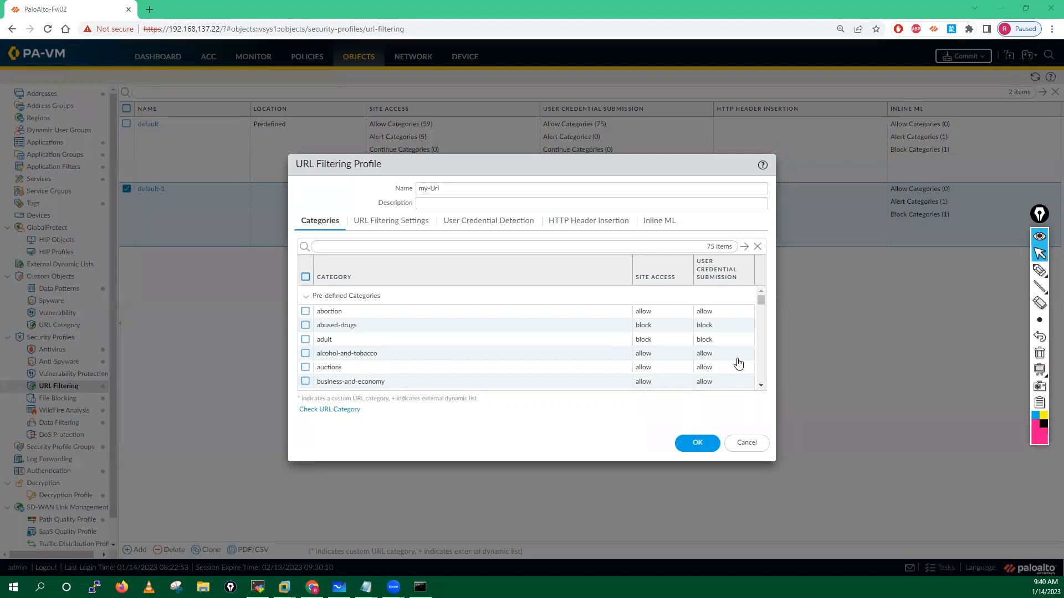
click(761, 385)
click(762, 385)
click(762, 386)
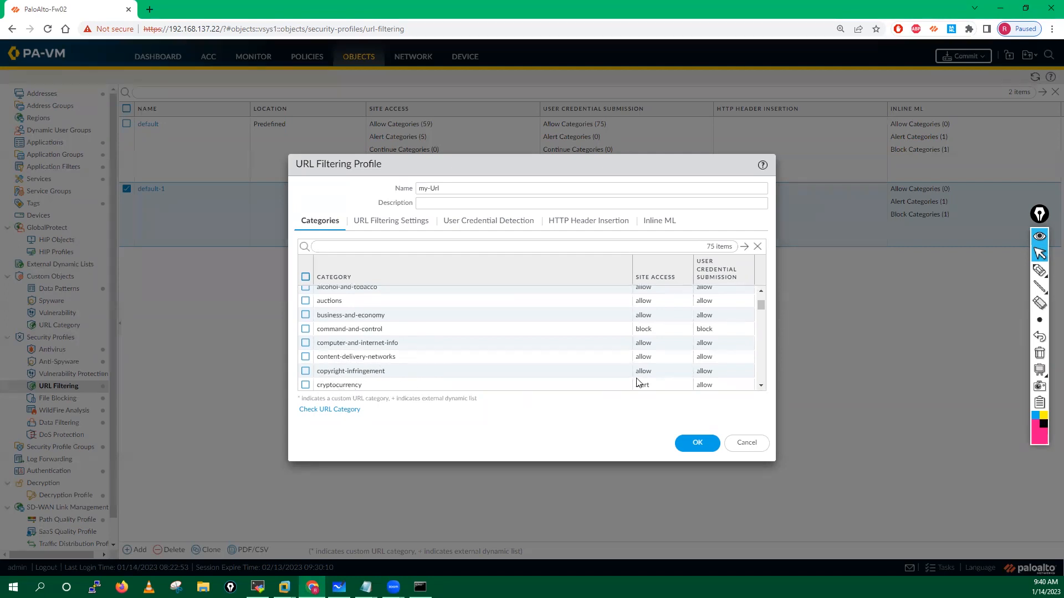
drag(761, 307, 760, 320)
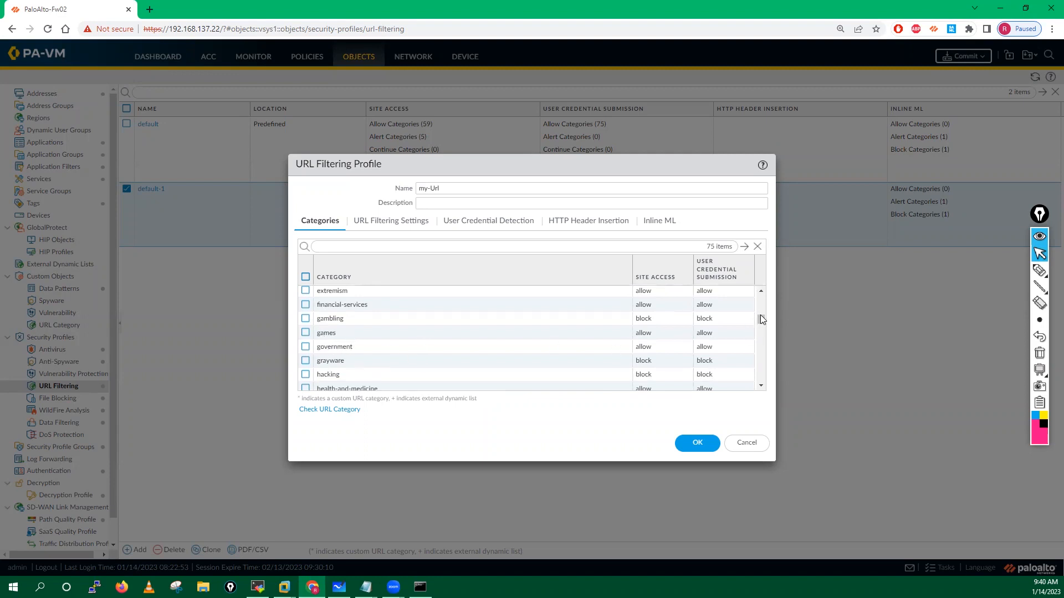
drag(760, 319, 751, 392)
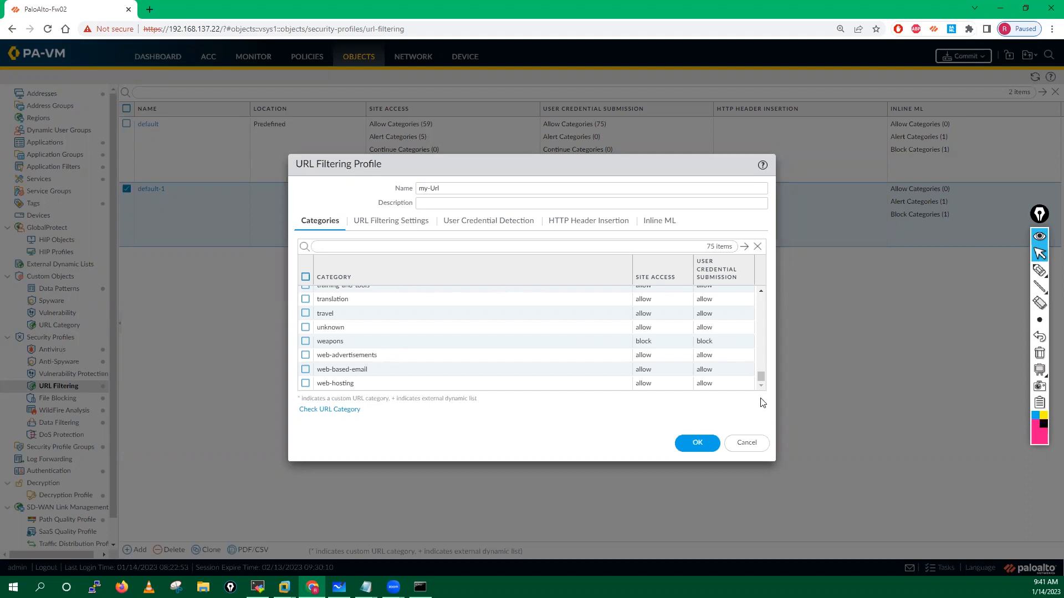
drag(760, 378, 760, 295)
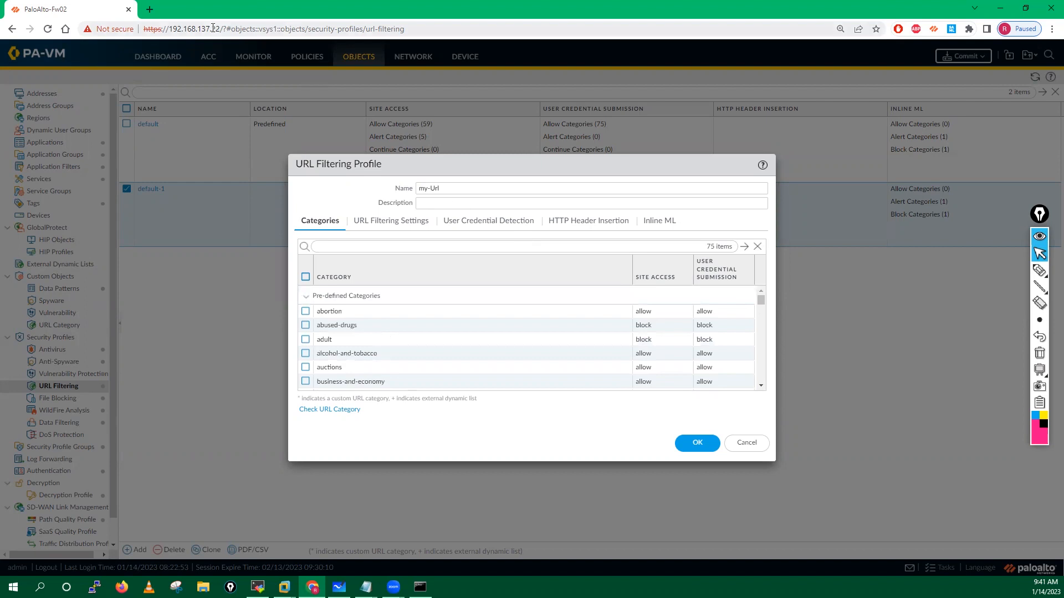
Step: In a new tab, load the Test A Site page at urlfiltering.paloaltonetworks.com/query/
click(151, 10)
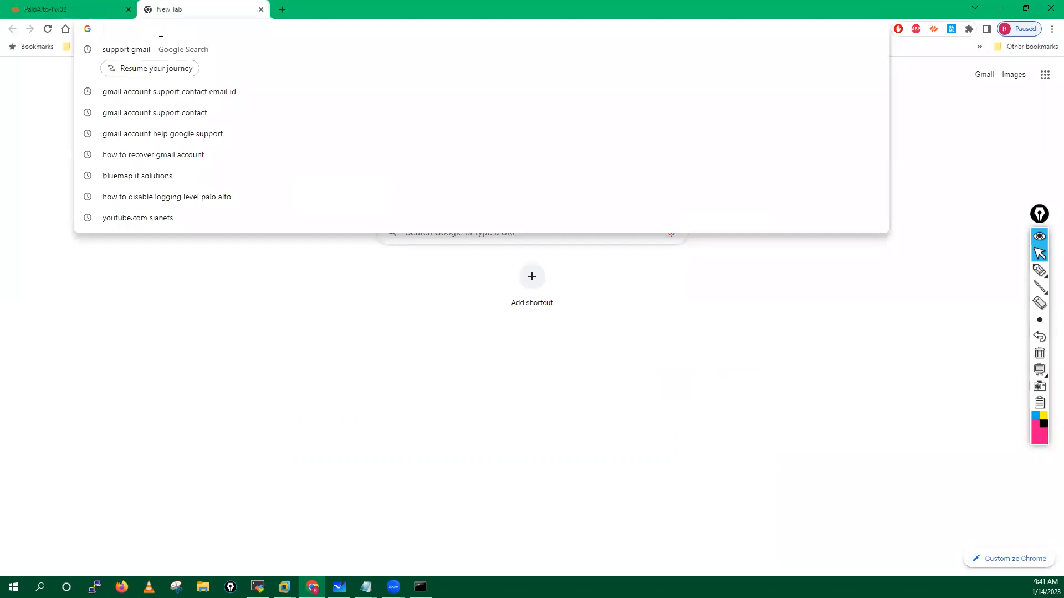
text(url)
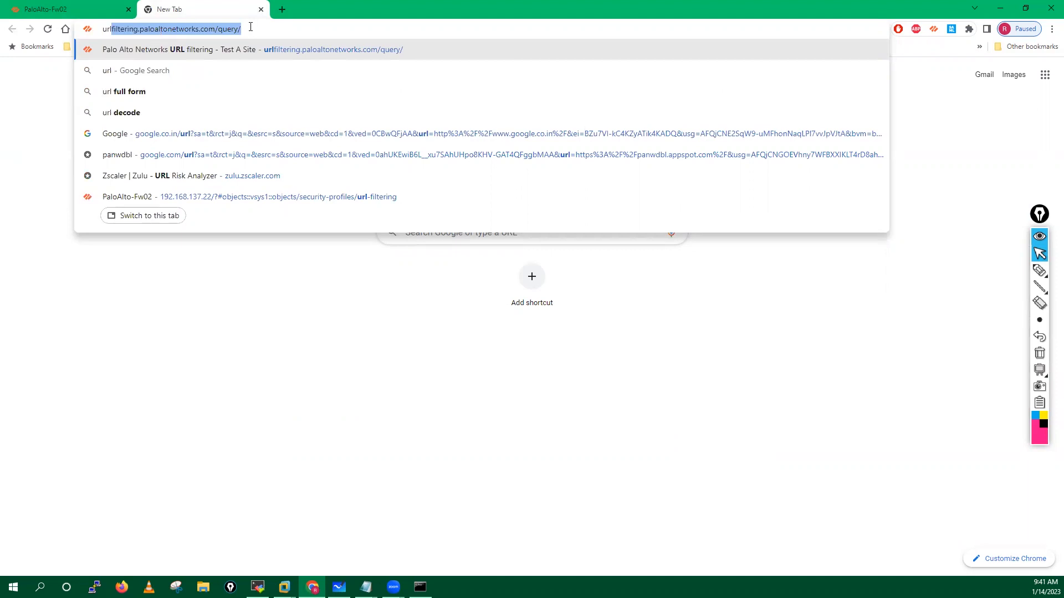
key(Right)
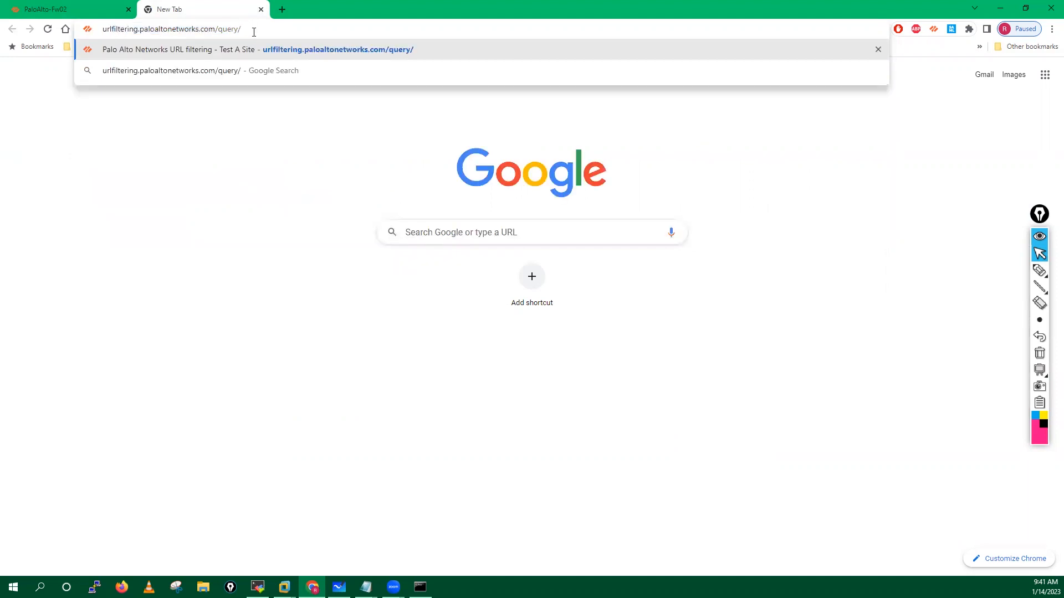
key(Return)
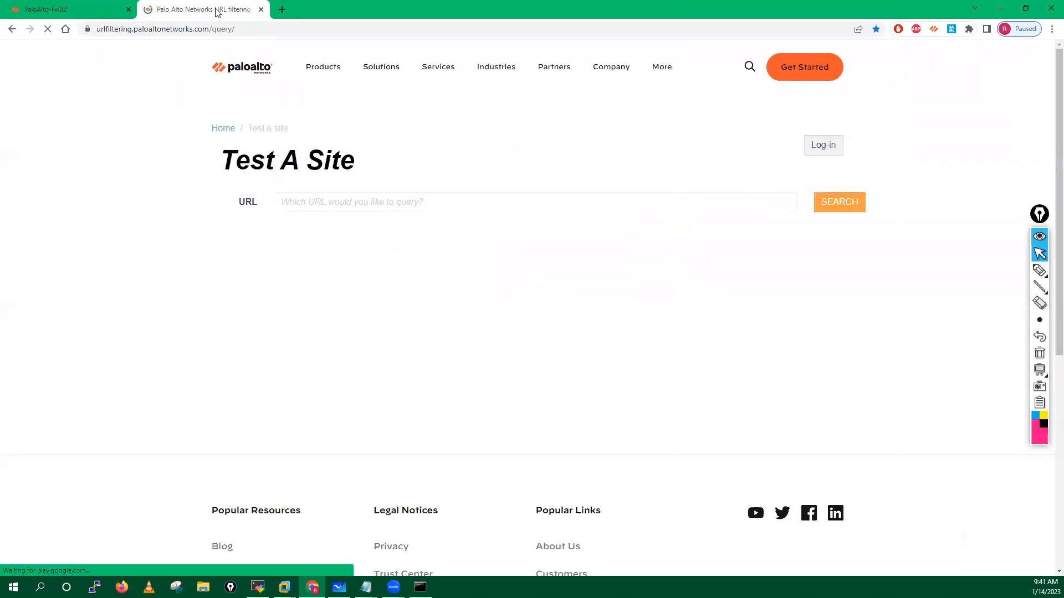
Step: Google 'test url palo alto' in another tab and open the Test A Site result
click(282, 10)
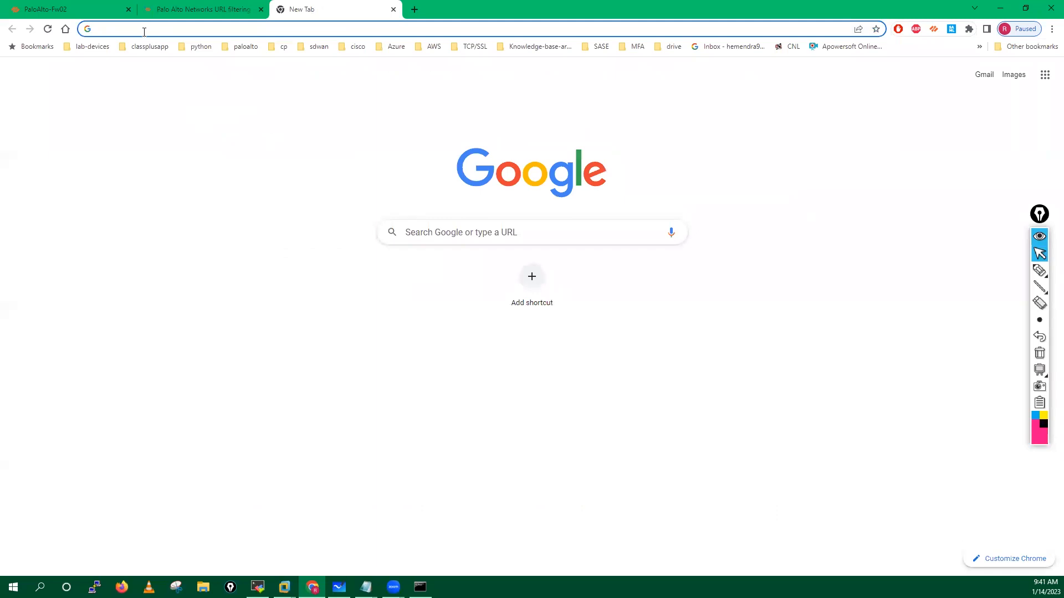
text(goo)
key(Return)
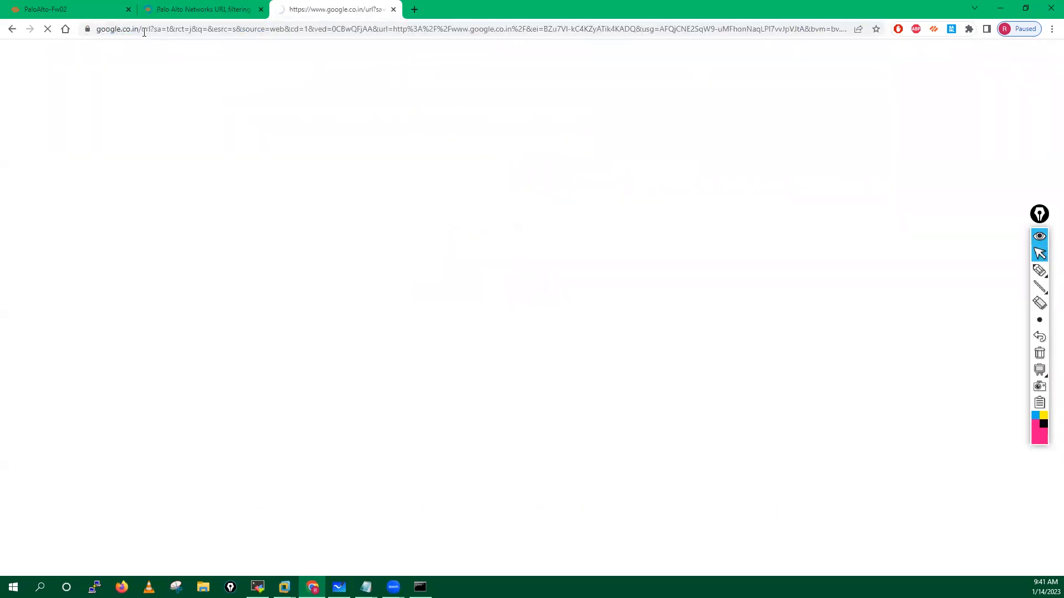
click(403, 260)
text(test url pa)
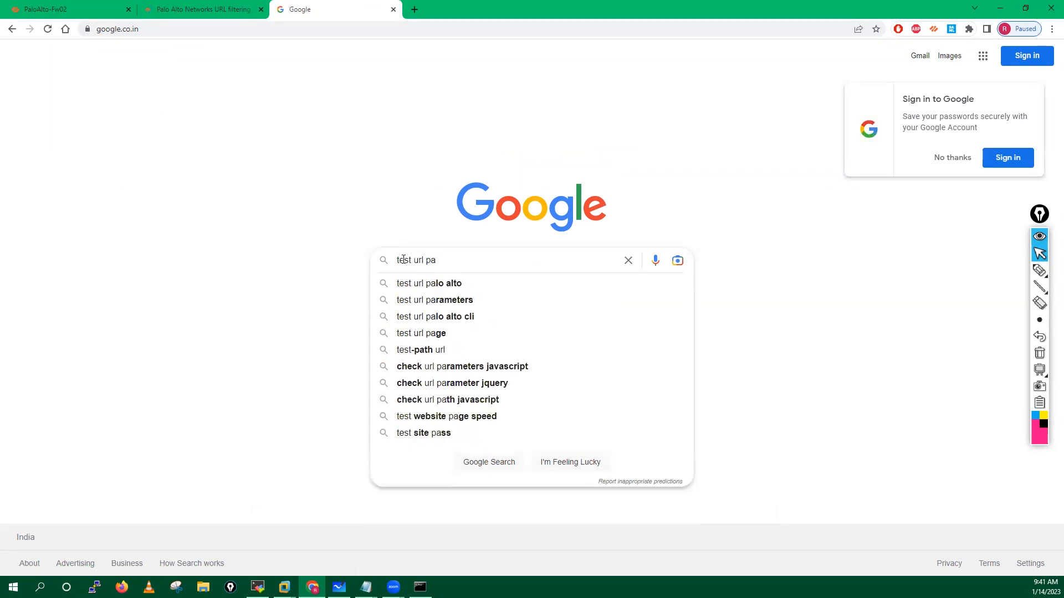
key(Down)
key(Return)
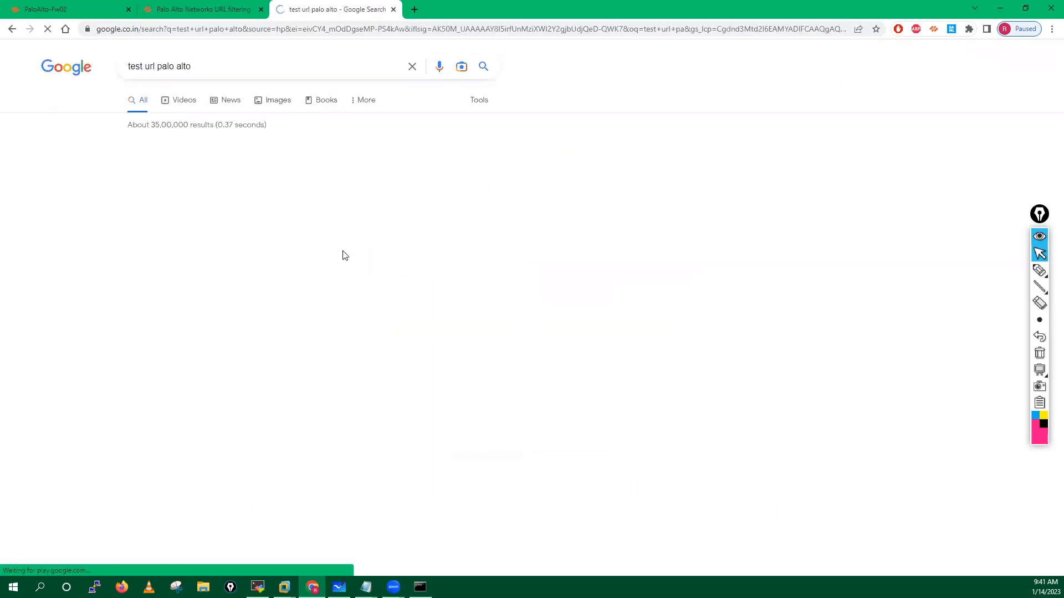
click(219, 164)
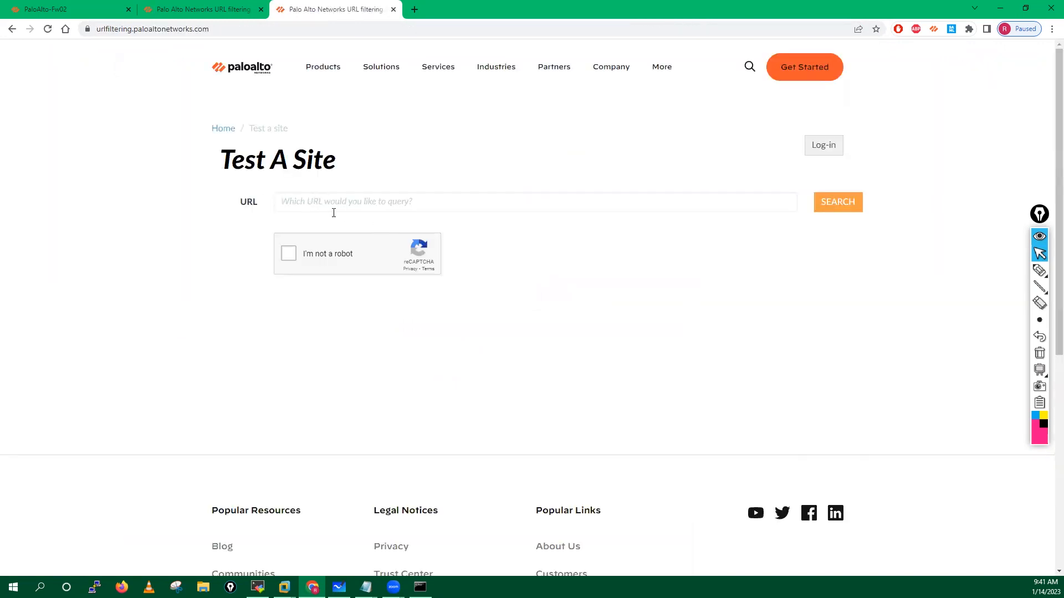
Step: Close the duplicate tab and look up sianets.com after passing the robot check
click(393, 10)
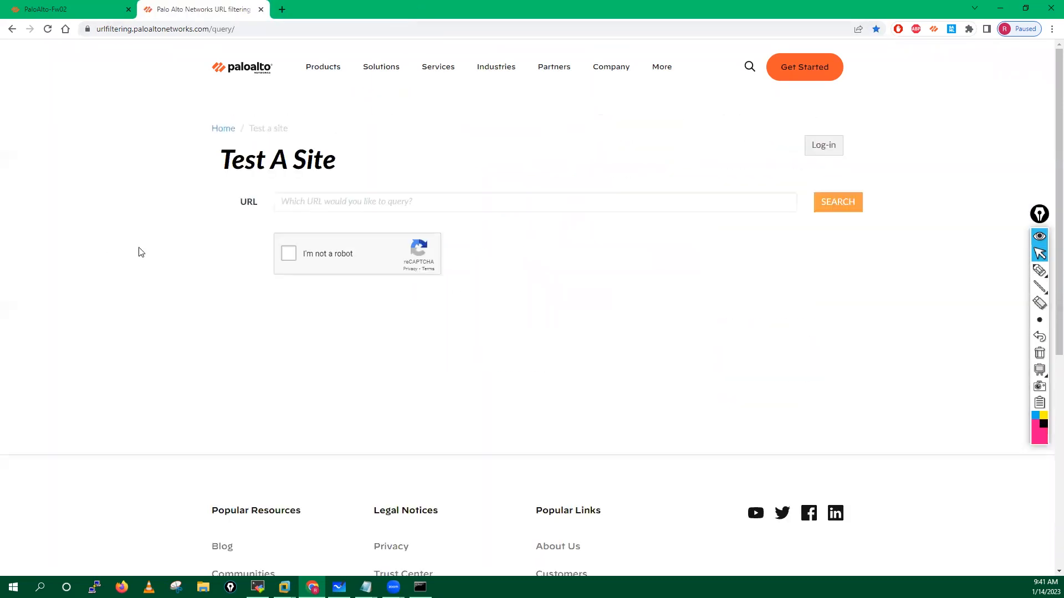
click(283, 207)
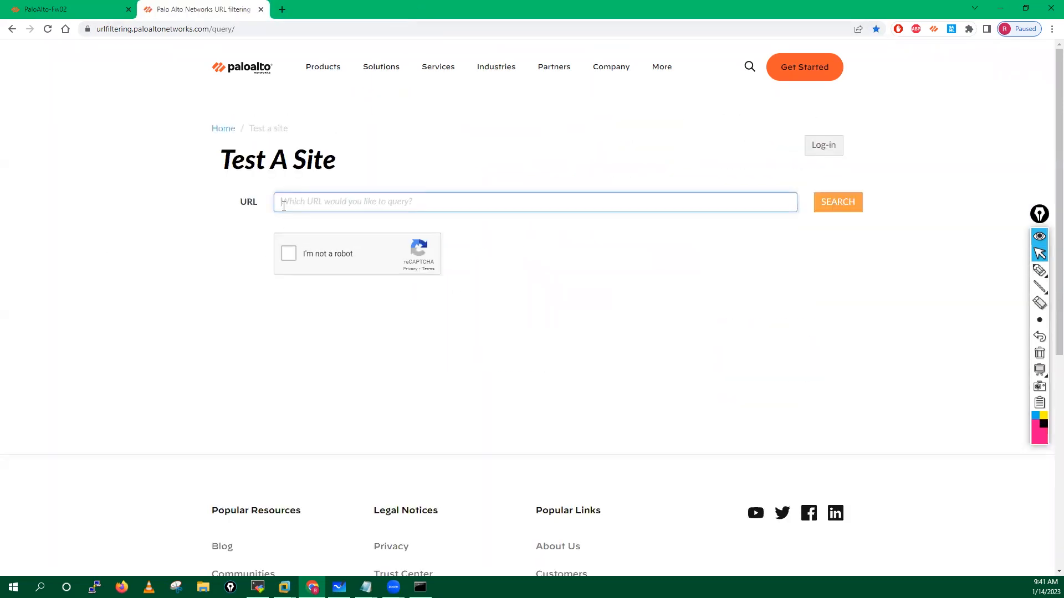
text(cianets.com)
click(289, 253)
click(838, 202)
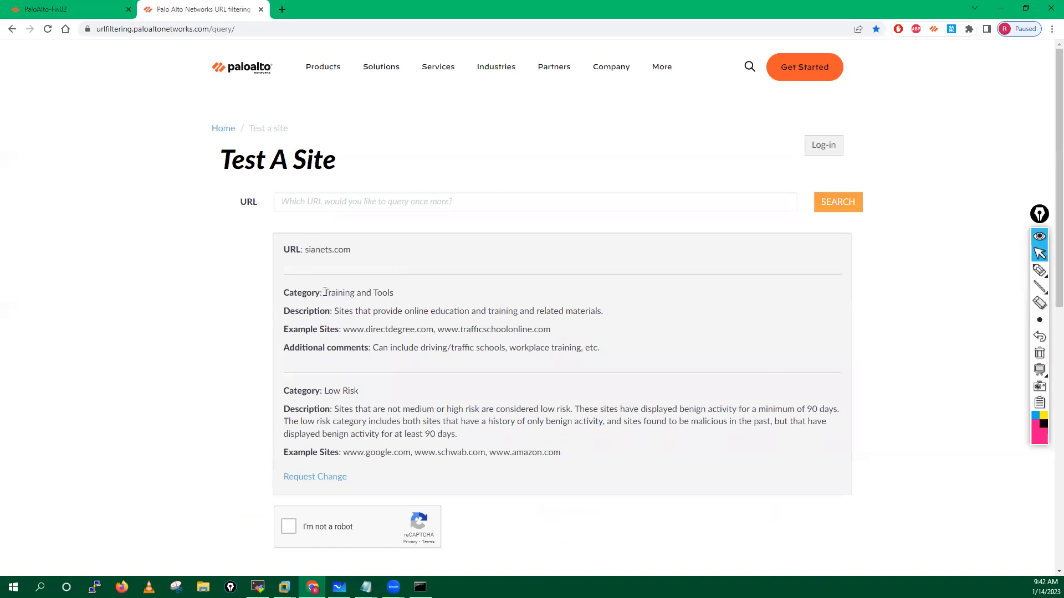
Step: Highlight the Training and Tools and Low Risk categories with their descriptions and example sites
drag(325, 292, 393, 293)
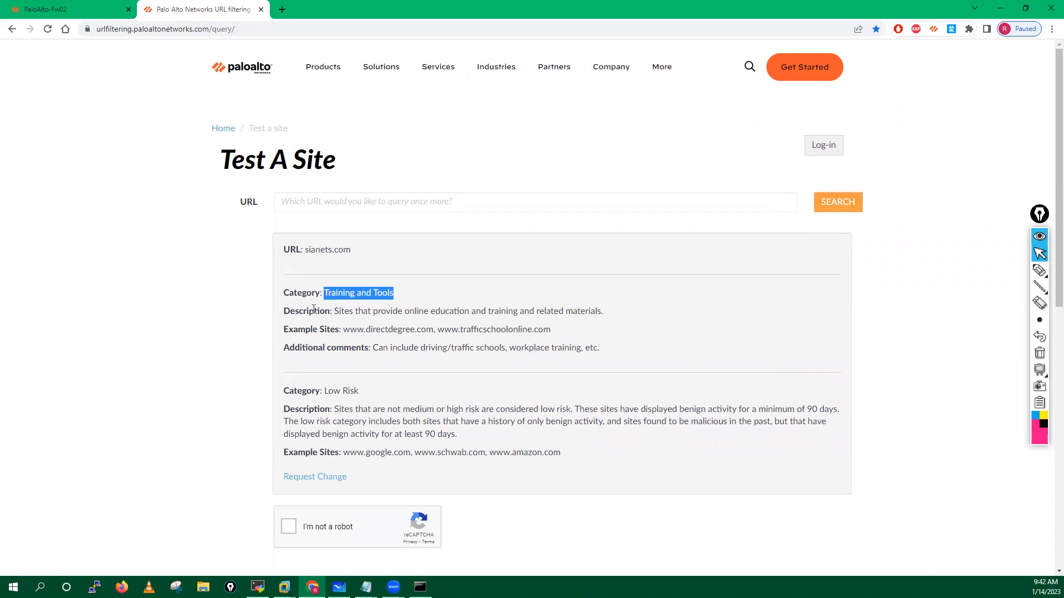
drag(284, 311, 605, 319)
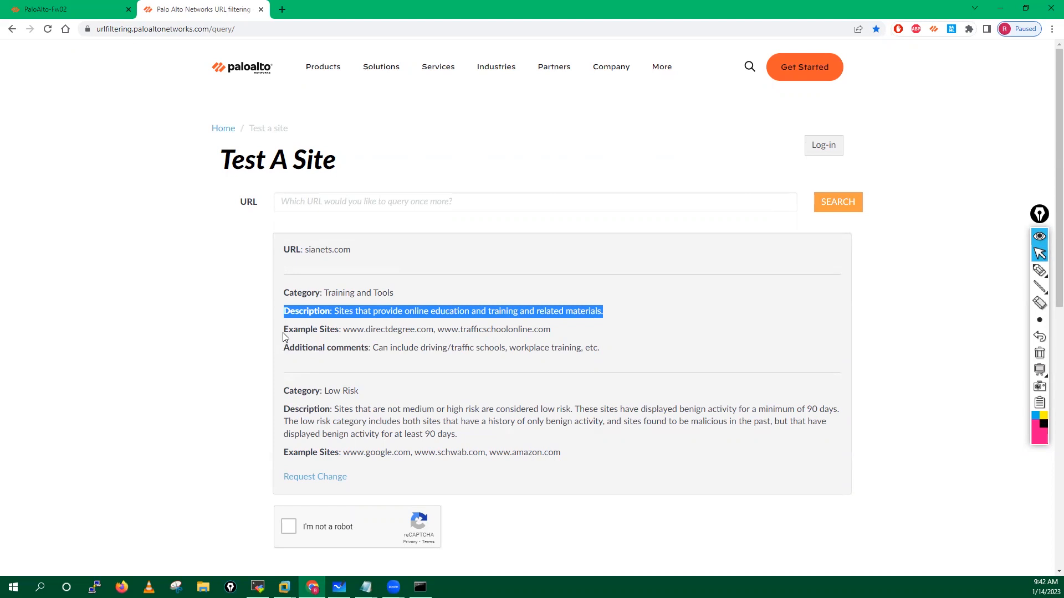
click(317, 331)
drag(317, 331, 565, 337)
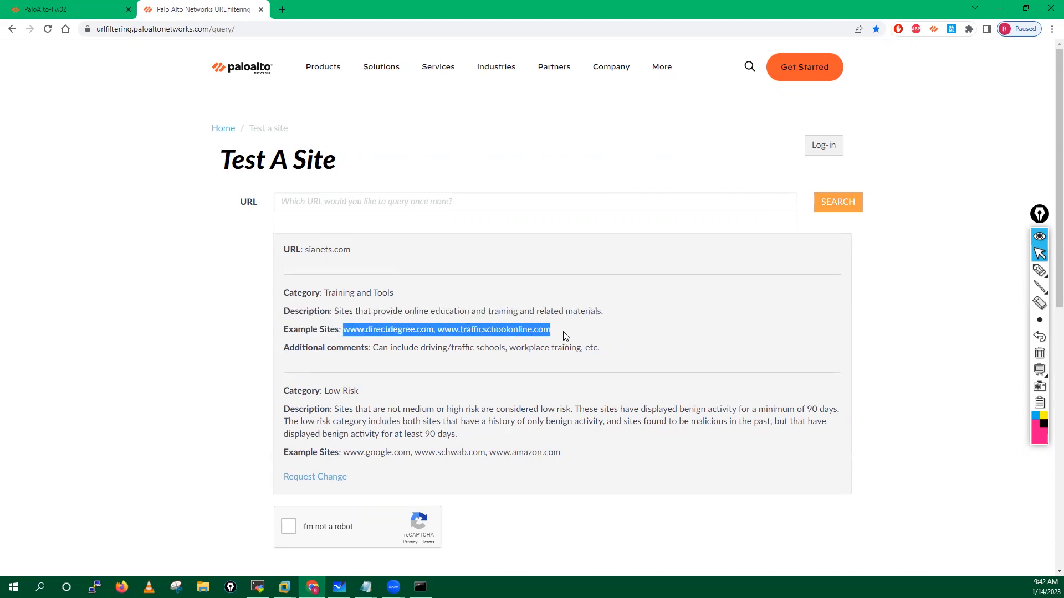
drag(283, 348, 613, 355)
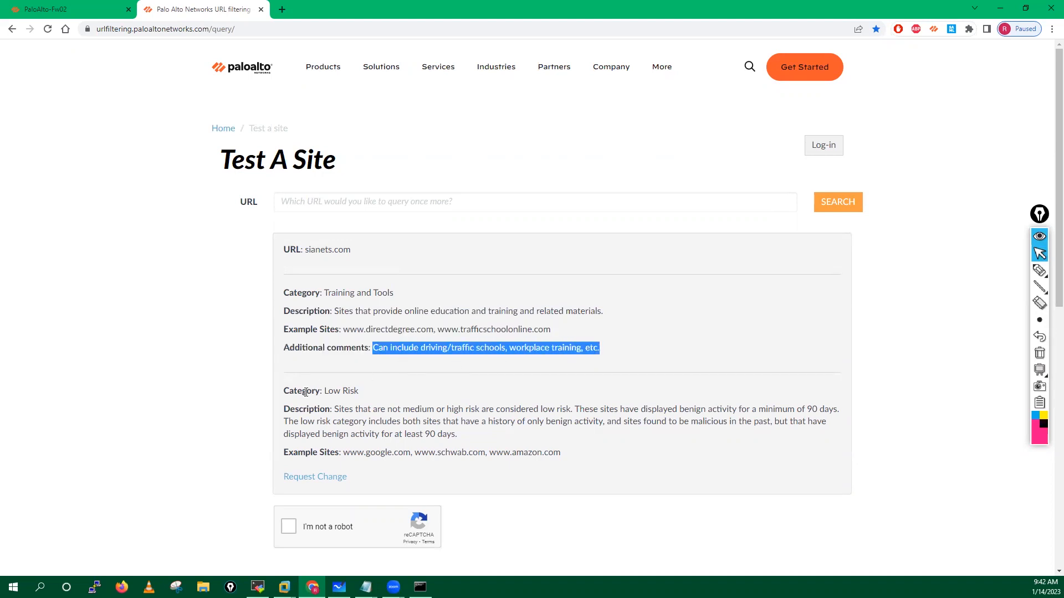
drag(284, 393, 374, 394)
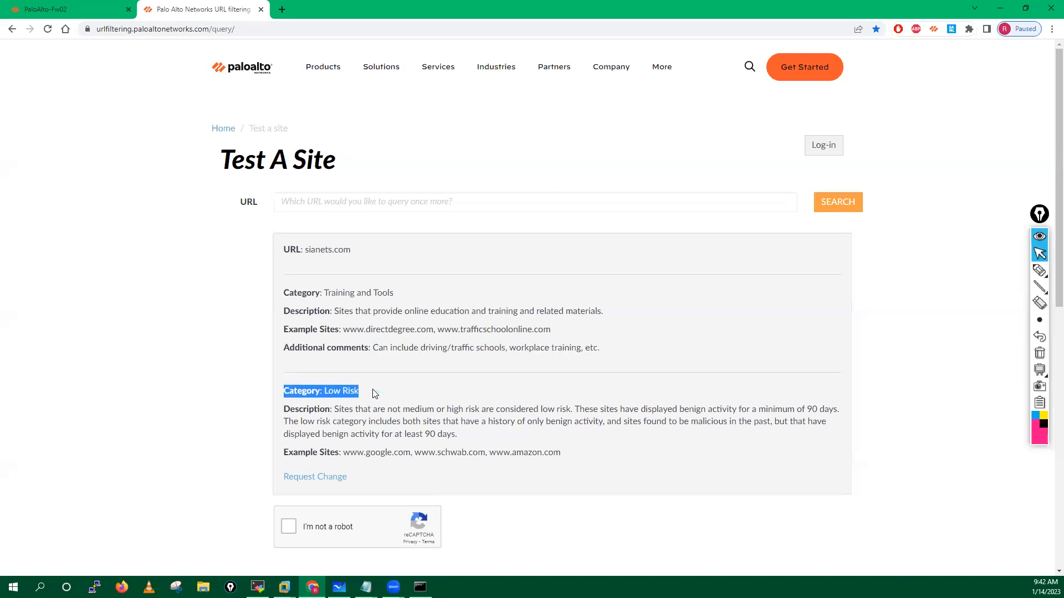
click(291, 409)
drag(285, 409, 452, 434)
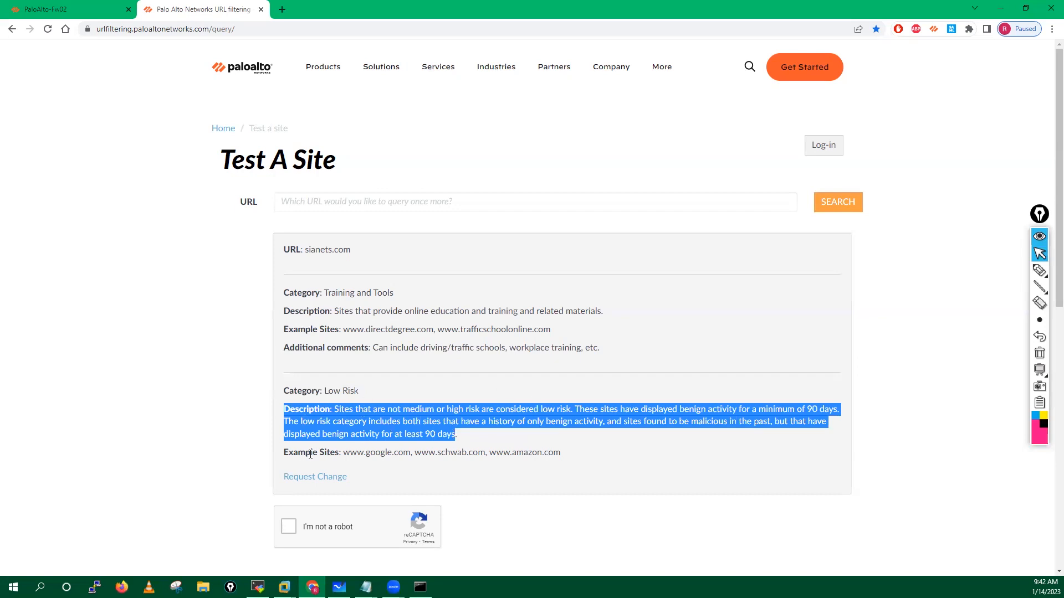
drag(285, 453, 561, 454)
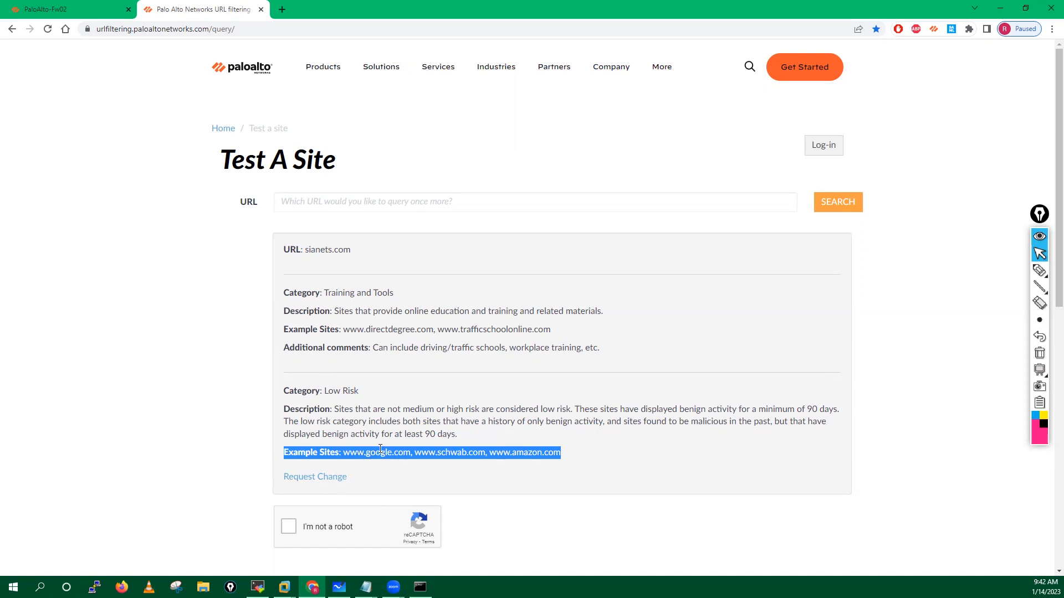
drag(325, 293, 425, 300)
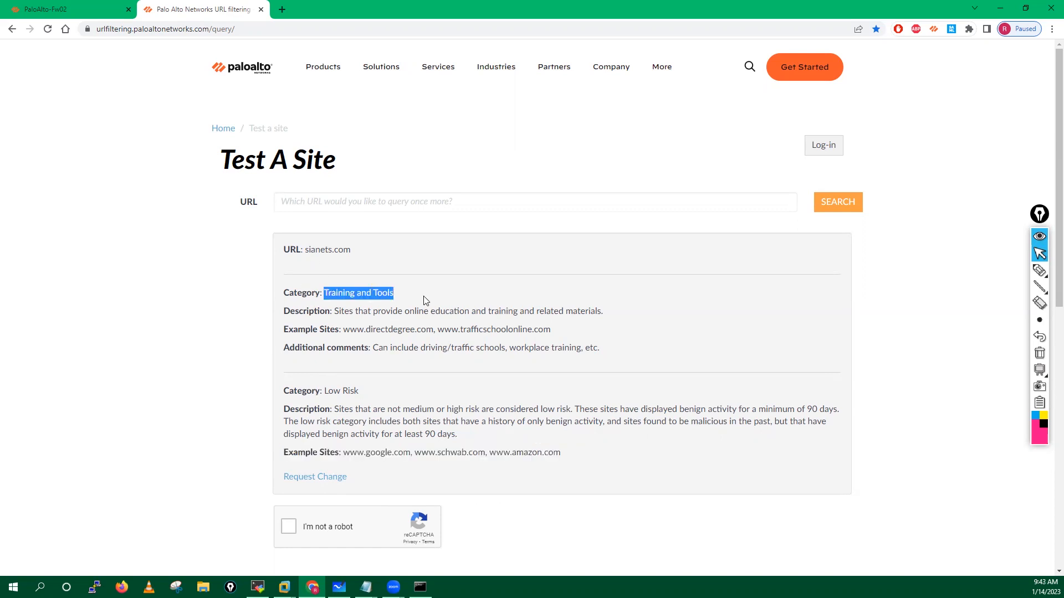
click(347, 202)
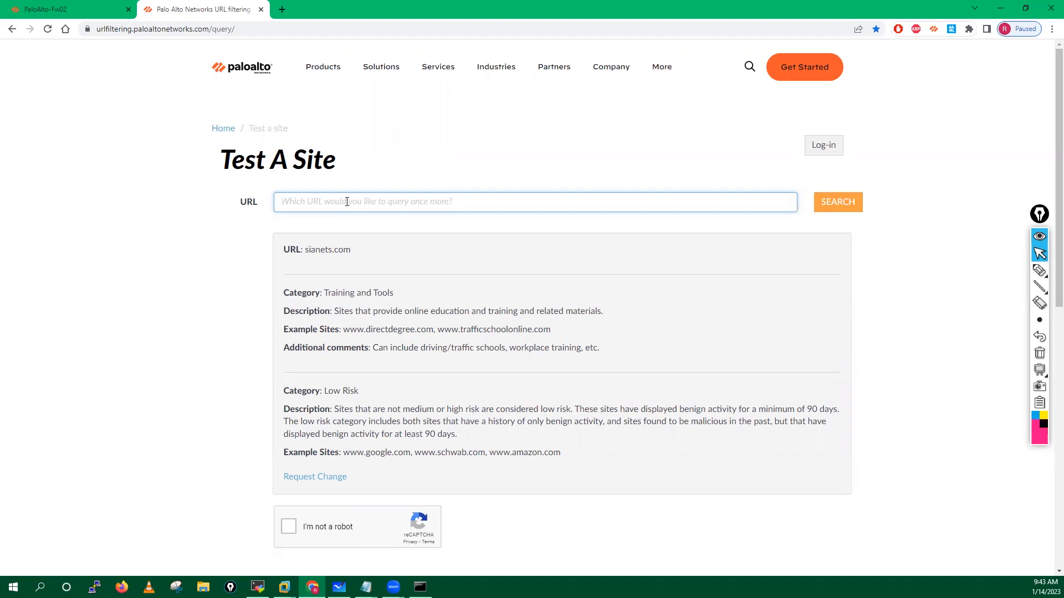
Step: Look up abc.com and highlight its Entertainment and Arts category
text(abc.co)
text(m)
click(838, 203)
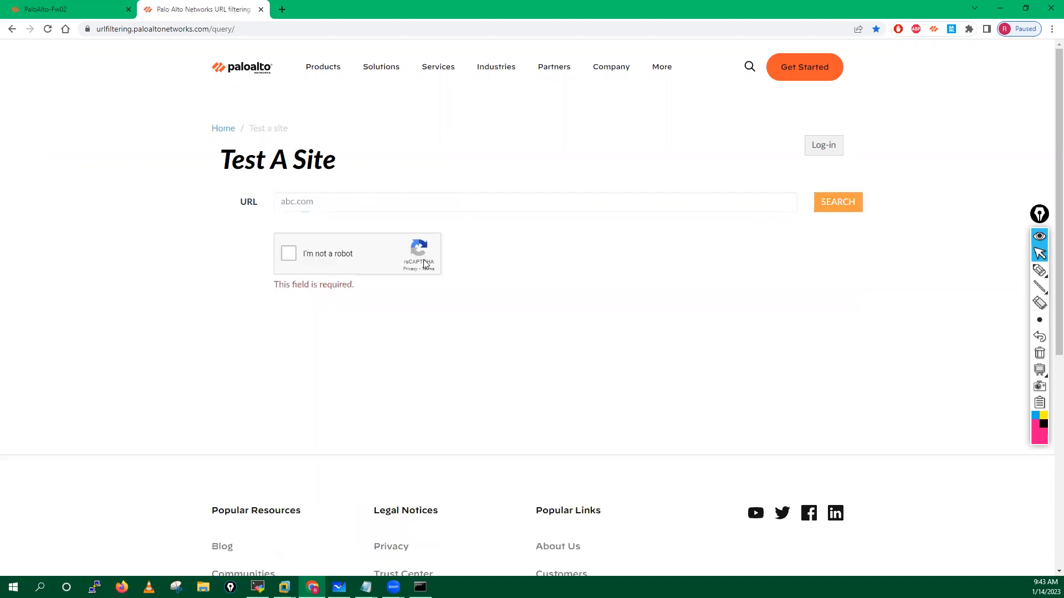
click(335, 207)
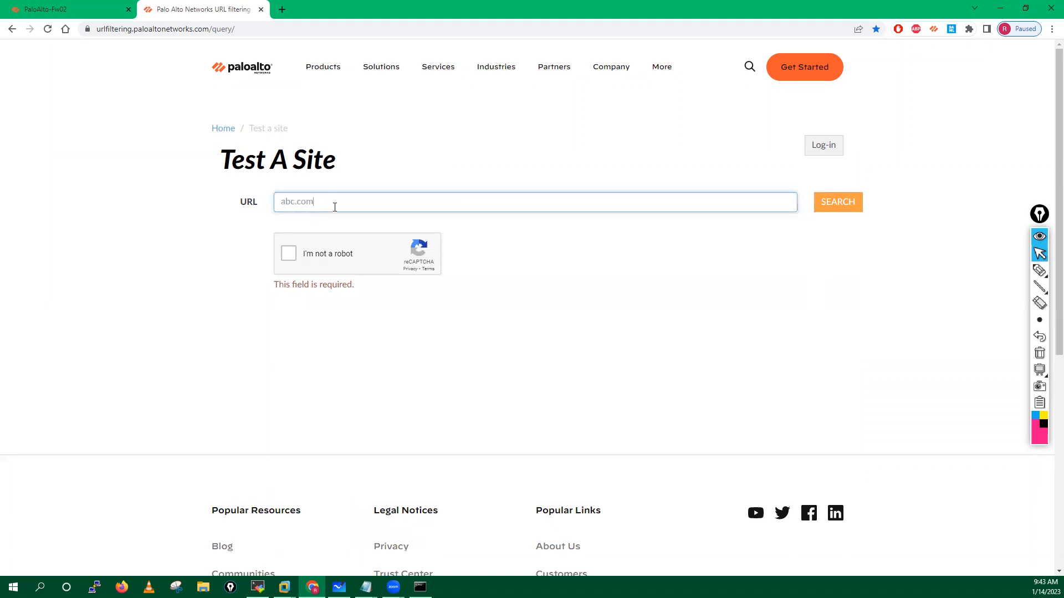
click(288, 254)
click(838, 204)
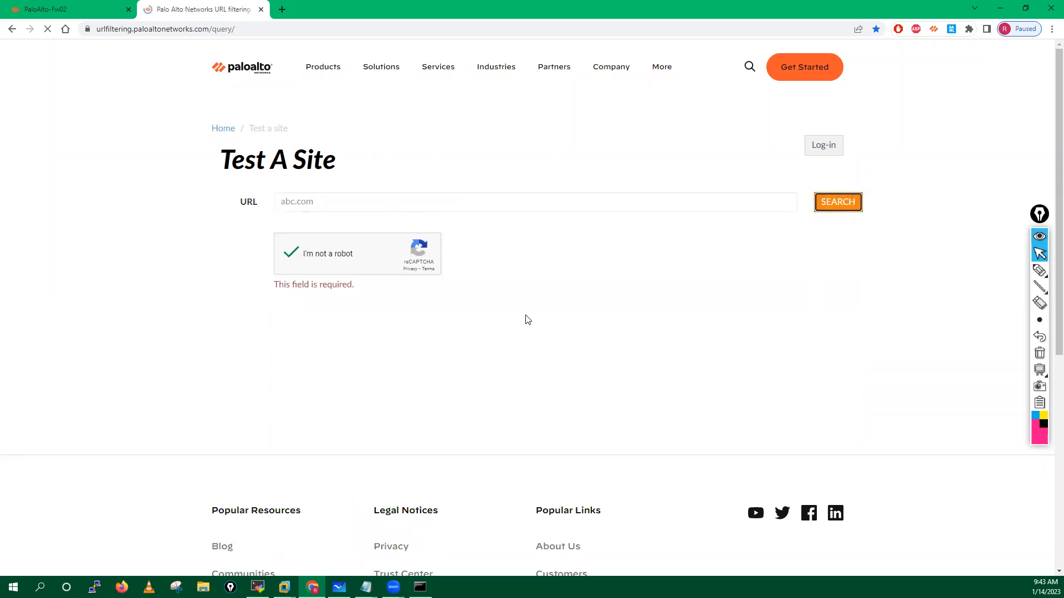
drag(323, 292, 420, 297)
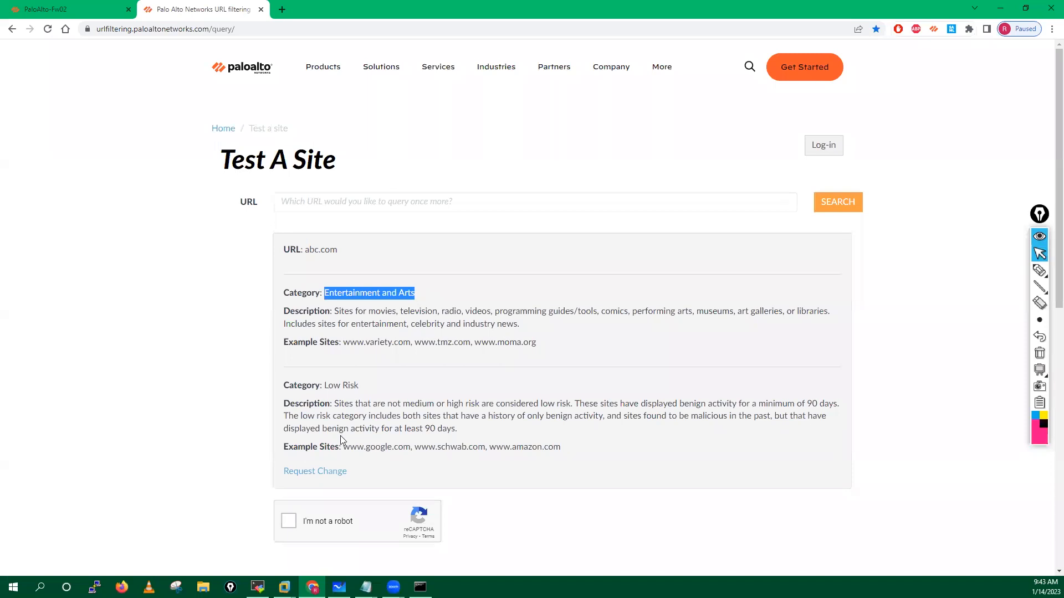
Step: Look up 888.com and highlight its Gambling category and description
click(325, 203)
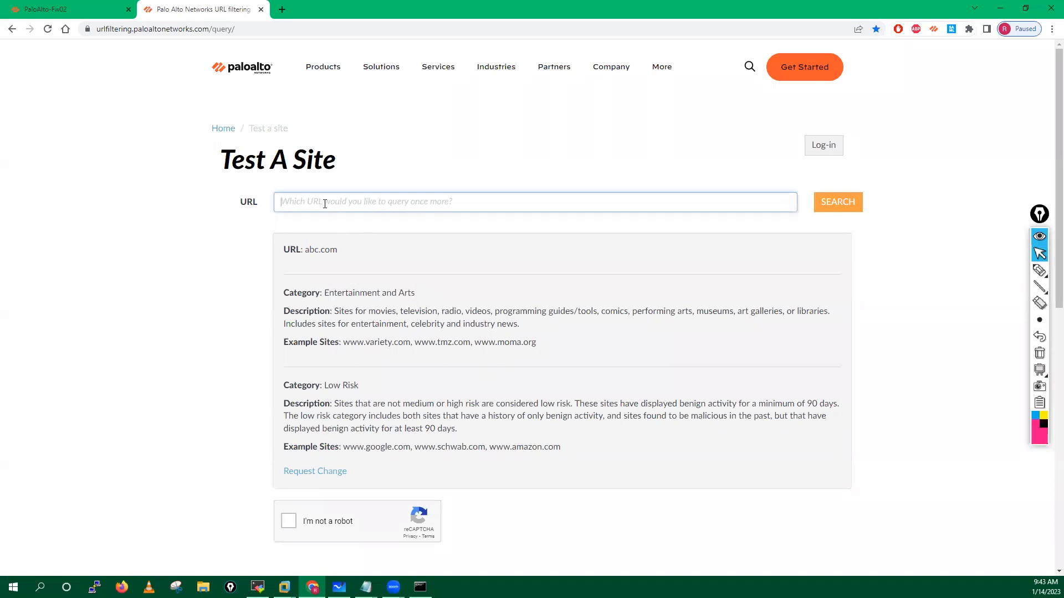
text(888.com)
click(287, 522)
click(839, 203)
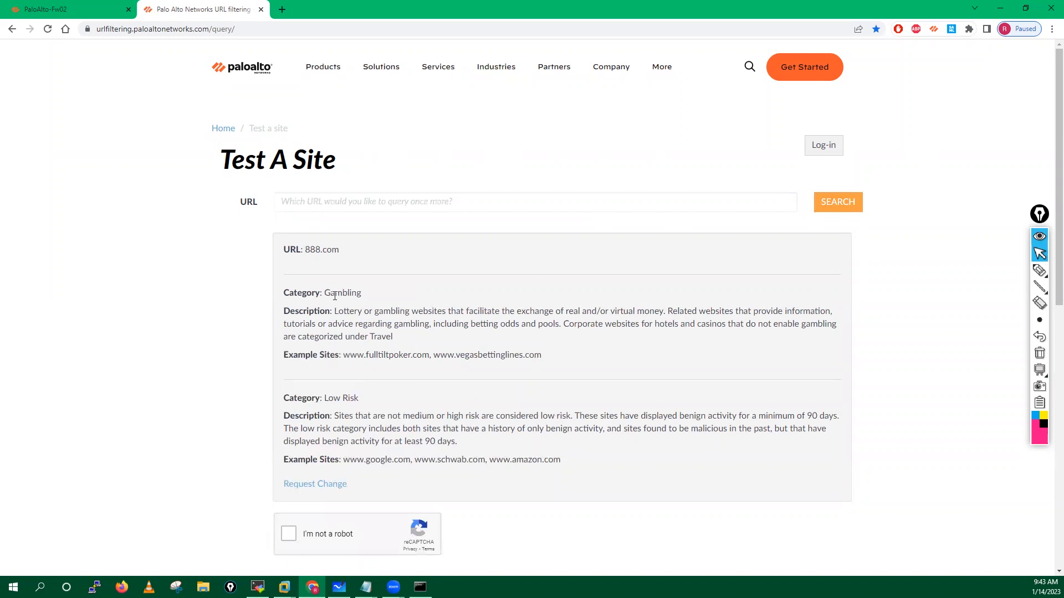
double_click(388, 295)
drag(338, 311, 481, 347)
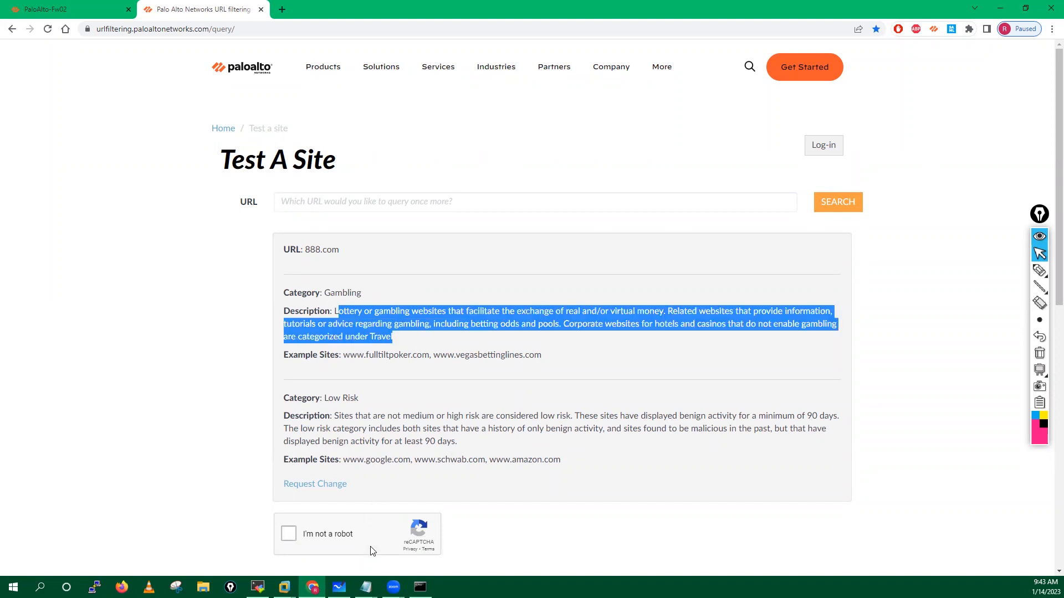
Step: Close the command prompt and switch to the MobaXterm firewall terminal with a fresh prompt
click(421, 587)
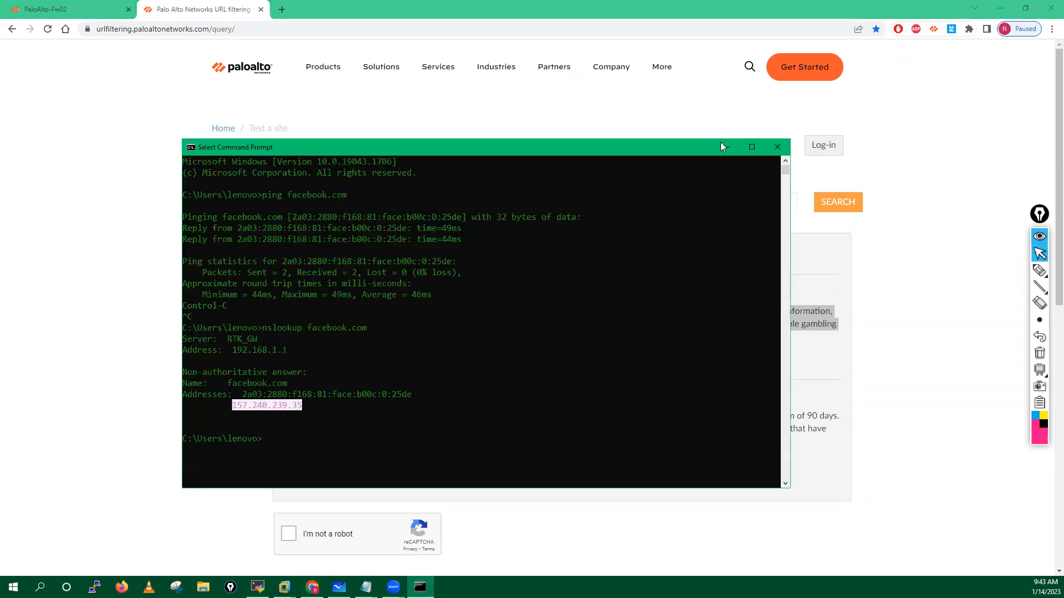
click(777, 148)
click(257, 587)
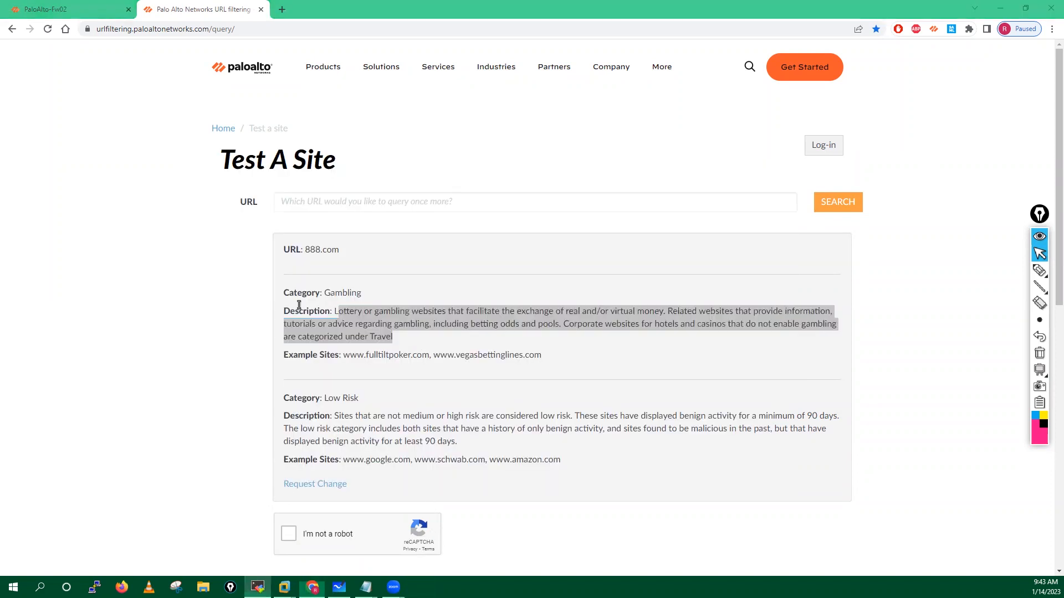
key(Return)
key(Return)
key(Return)
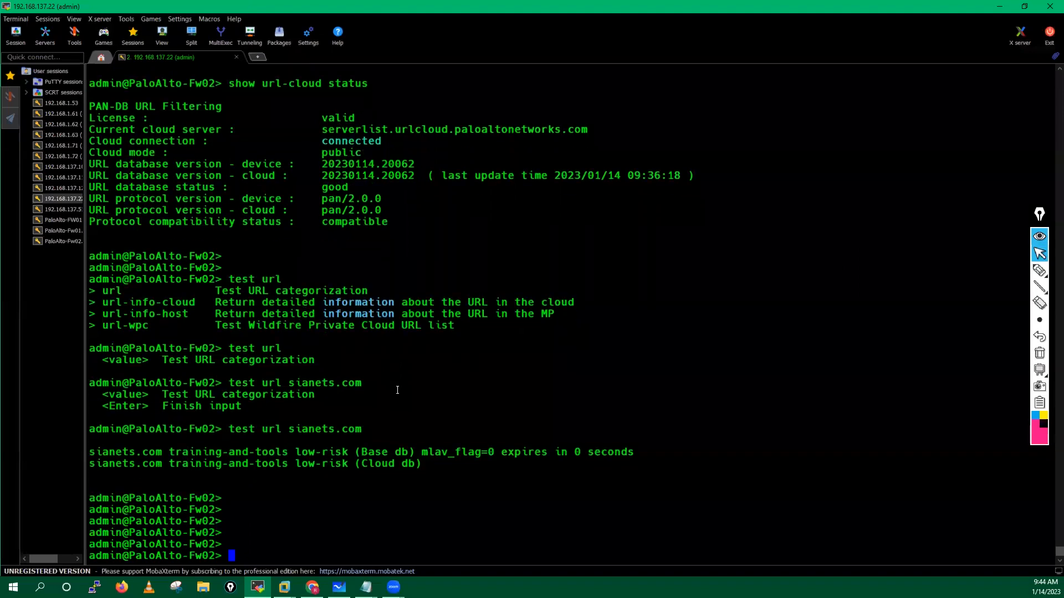
Step: Run 'test url facebook.com' on the firewall CLI
text(test url? ?)
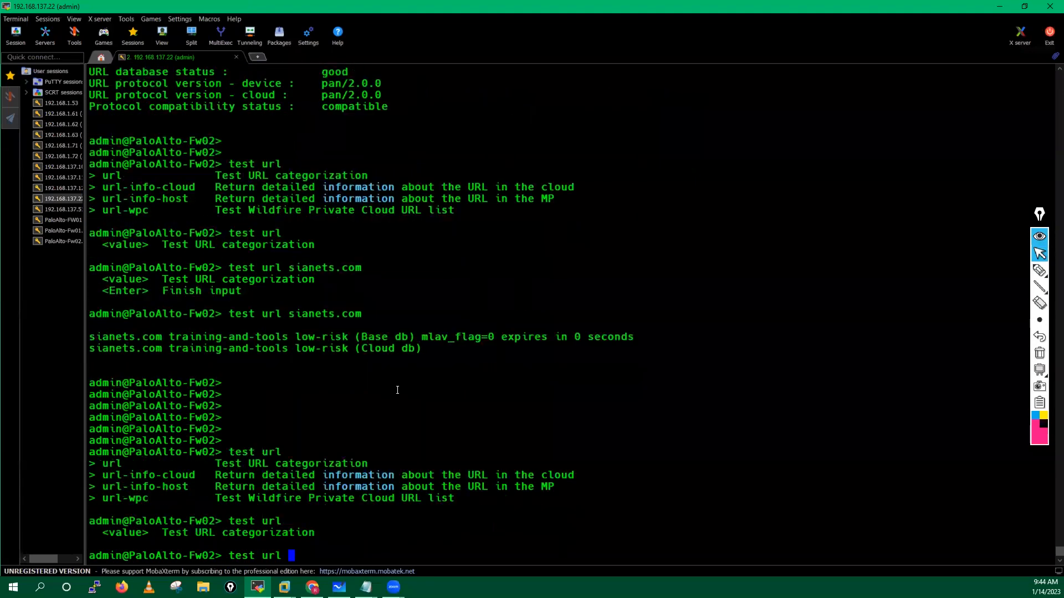
key(BackSpace)
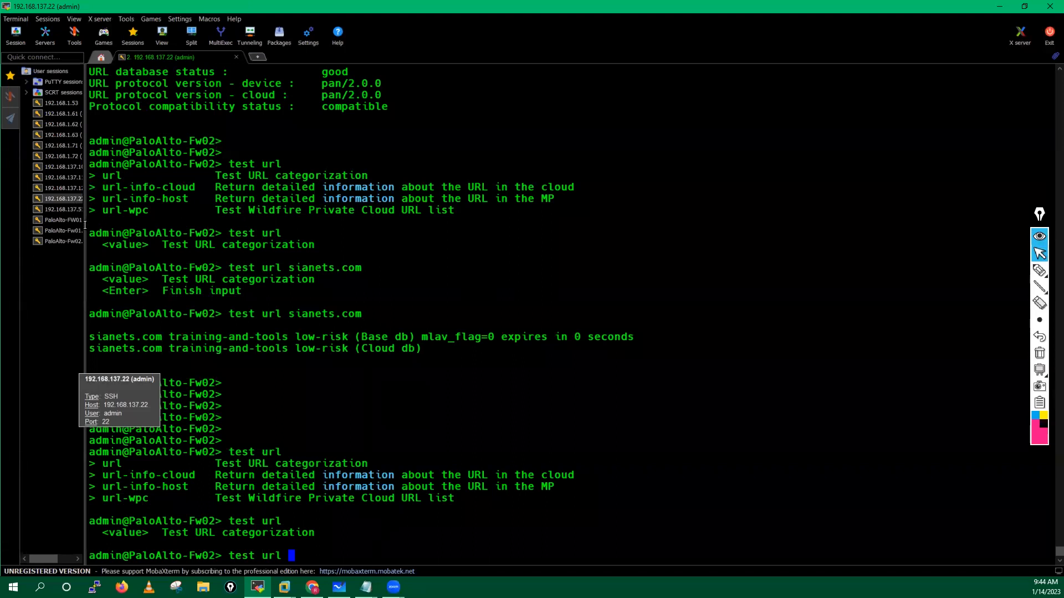
text(facebook.com)
key(Tab)
key(Tab)
key(Tab)
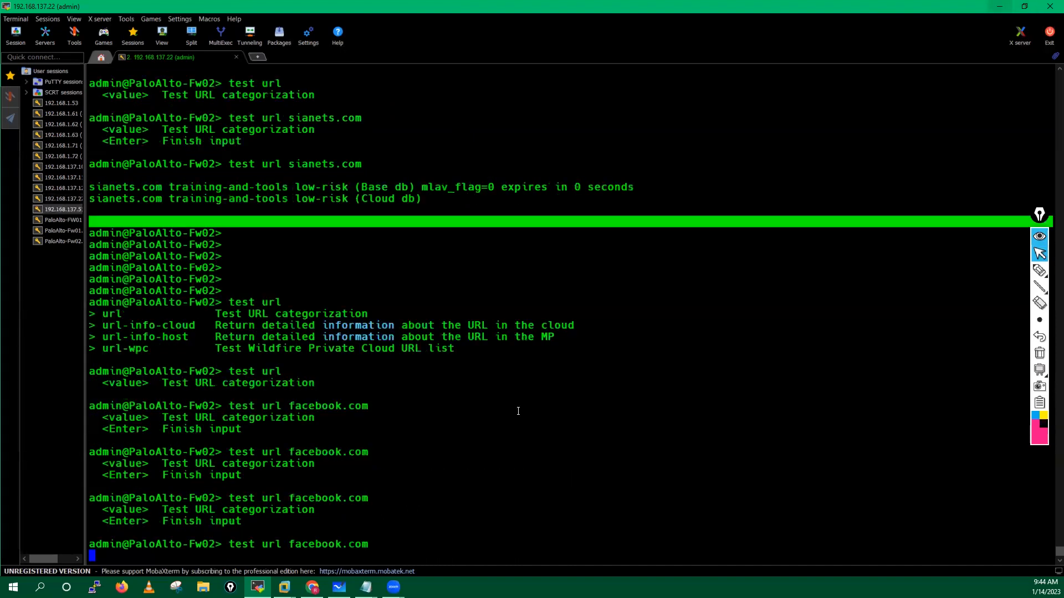
key(Return)
key(Return)
key(Return)
key(Return)
key(Return)
text(test url)
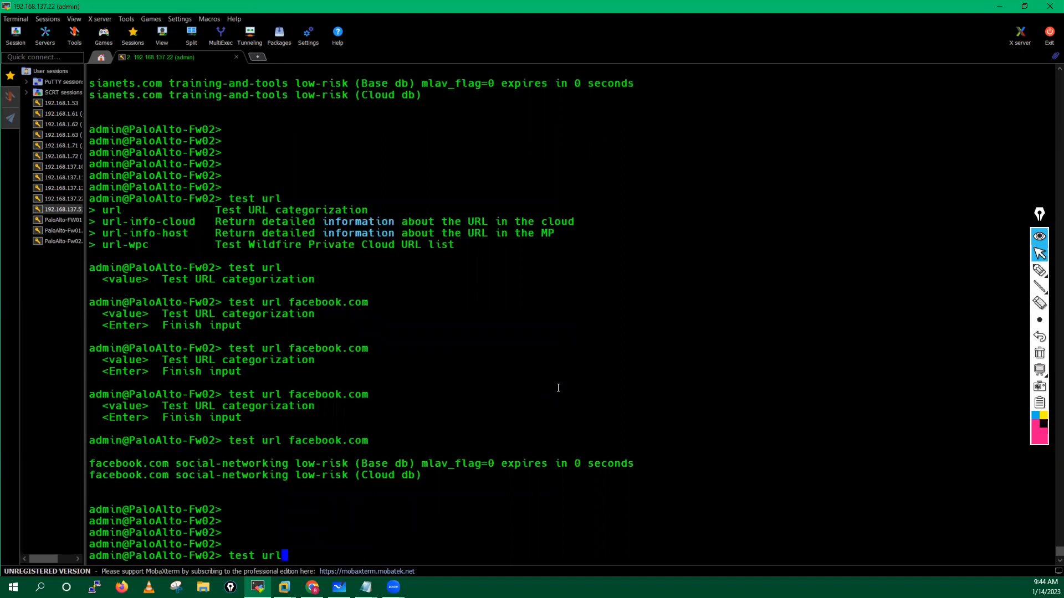
text( facebook.com)
key(Return)
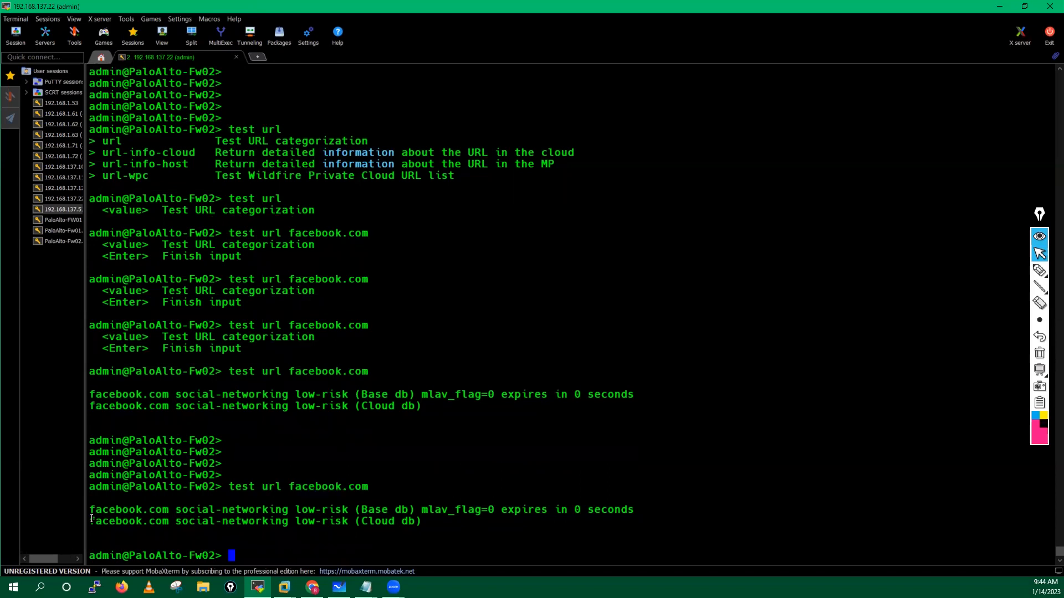
Step: Highlight social-networking low-risk in both the Base db and Cloud db result lines
drag(92, 510, 463, 525)
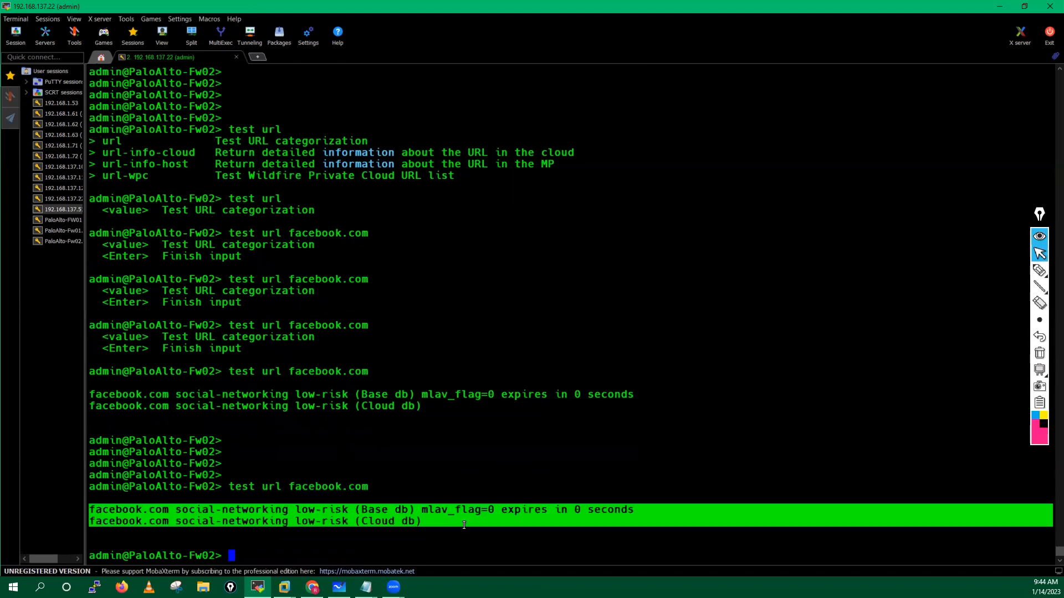
click(405, 528)
drag(362, 522, 408, 521)
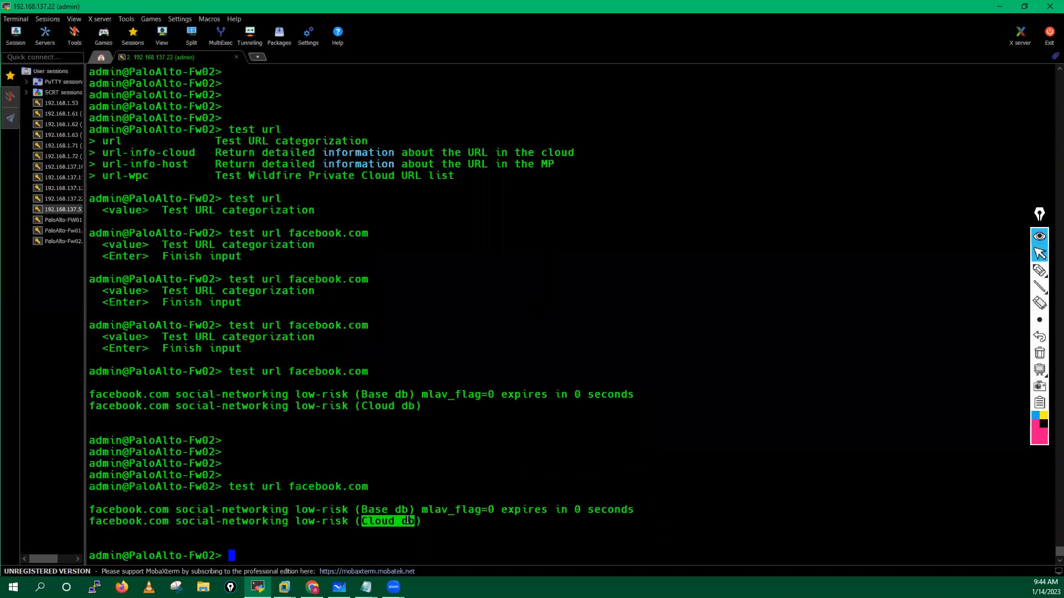
drag(177, 521, 286, 522)
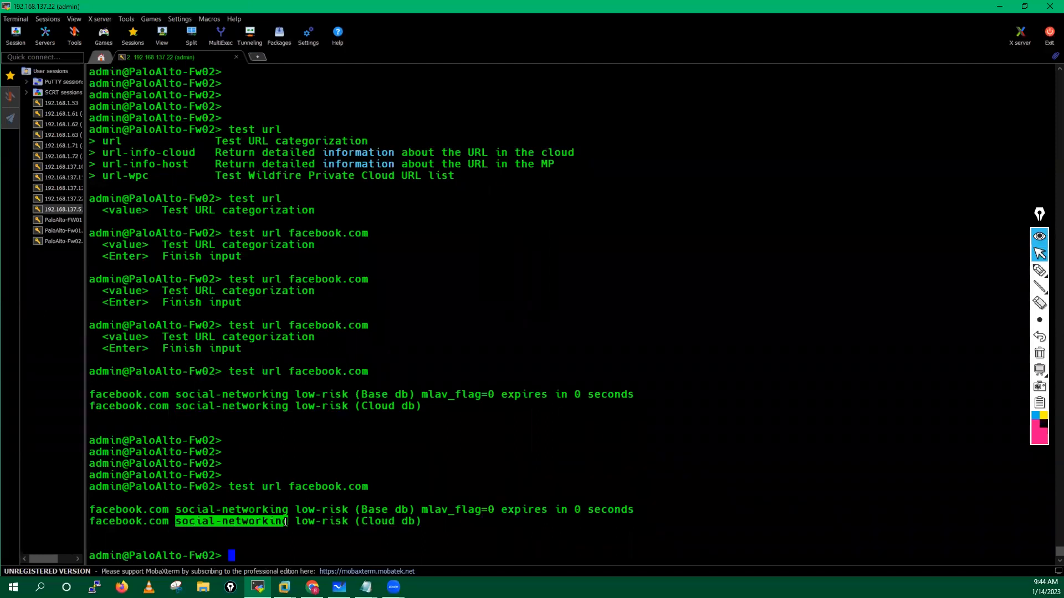
click(234, 507)
drag(361, 510, 403, 505)
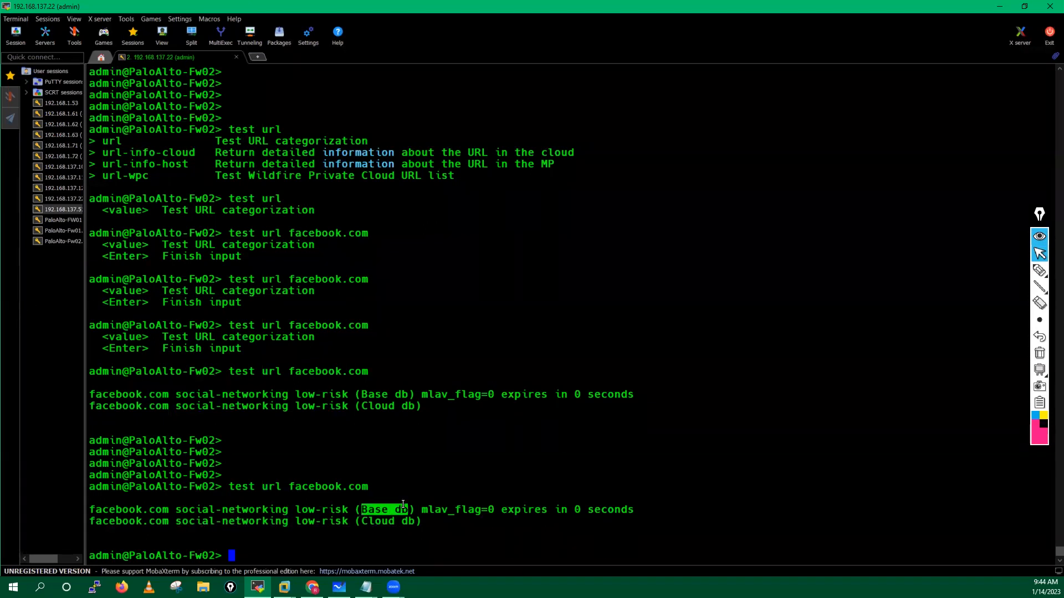
drag(177, 510, 262, 510)
drag(345, 509, 348, 509)
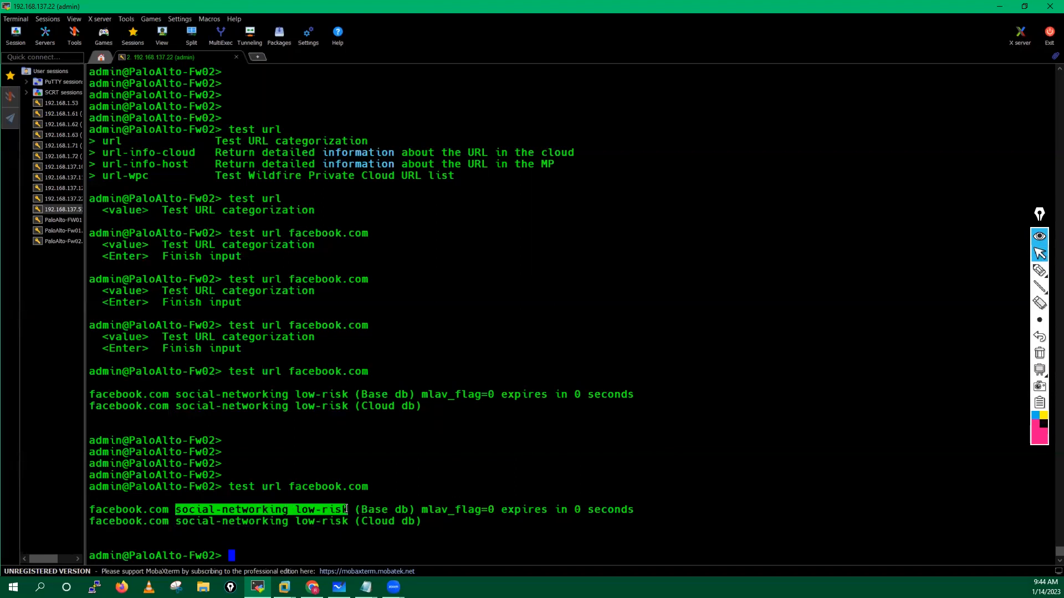
click(416, 478)
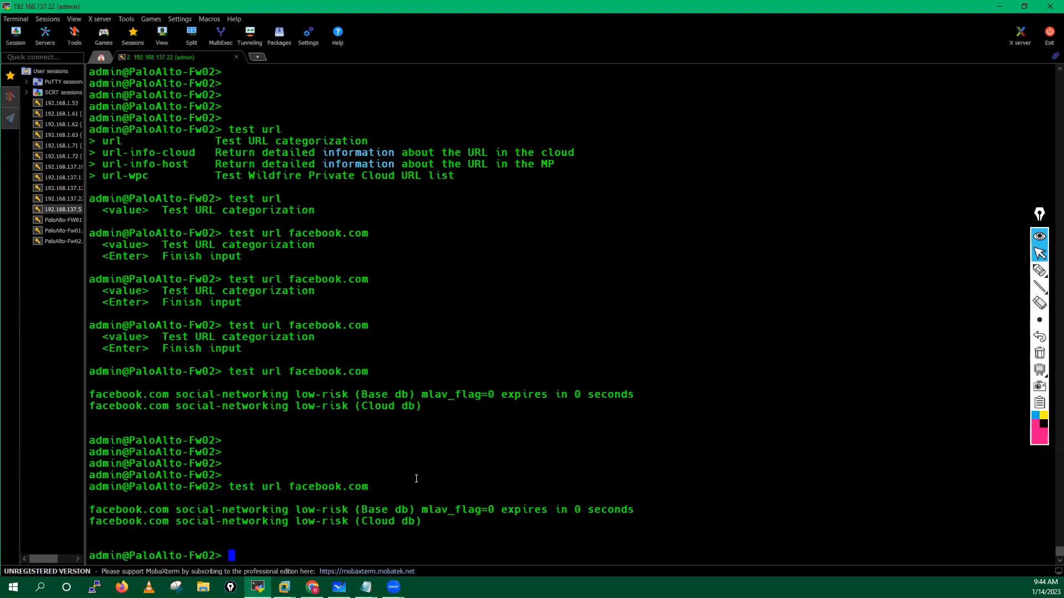
key(Return)
key(Return)
Step: Correct the failed 'test xyz.com' into 'test url xyz.com' and run it
text(test )
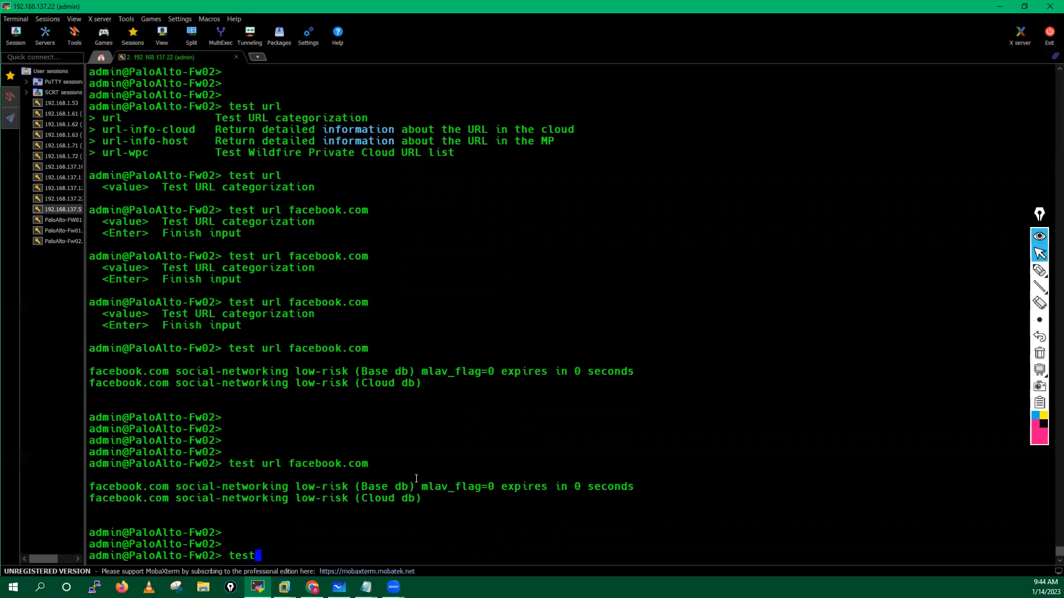
text(xyz.com)
key(Return)
key(Up)
key(Left)
key(Left)
key(Left)
key(Left)
key(Left)
key(Left)
key(Left)
text(url)
key(Return)
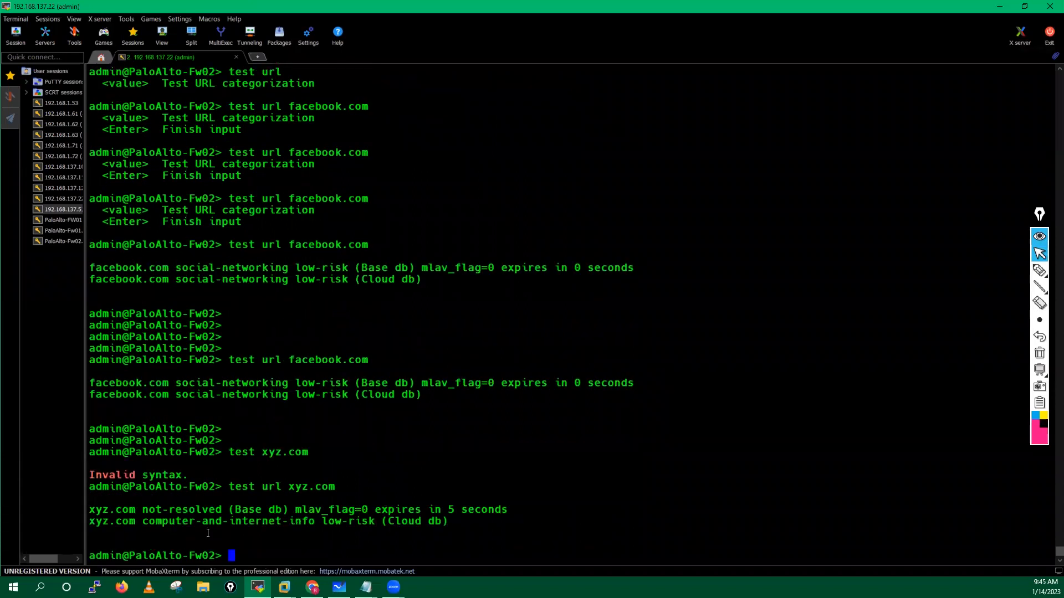
Step: Highlight base not-resolved and cloud computer-and-internet-info low-risk results for xyz.com
drag(89, 510, 521, 505)
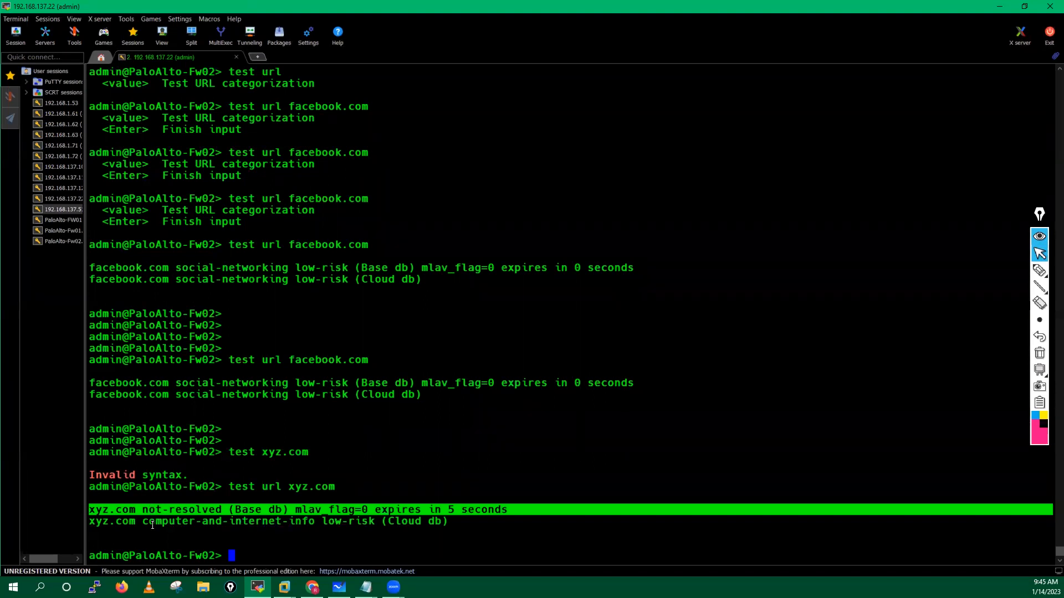
click(91, 524)
drag(88, 524, 443, 524)
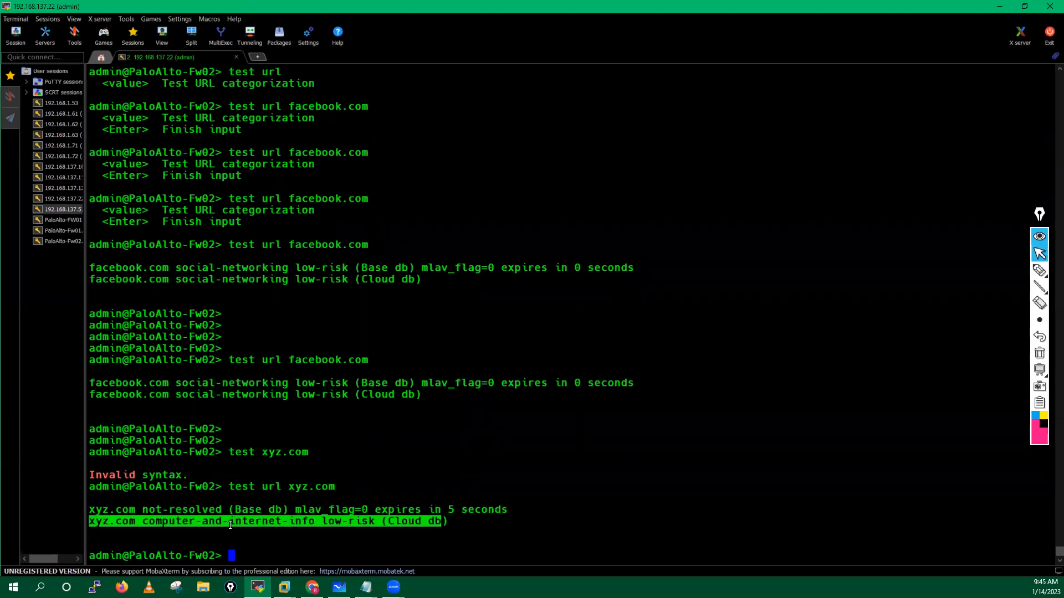
click(229, 524)
drag(142, 523, 307, 527)
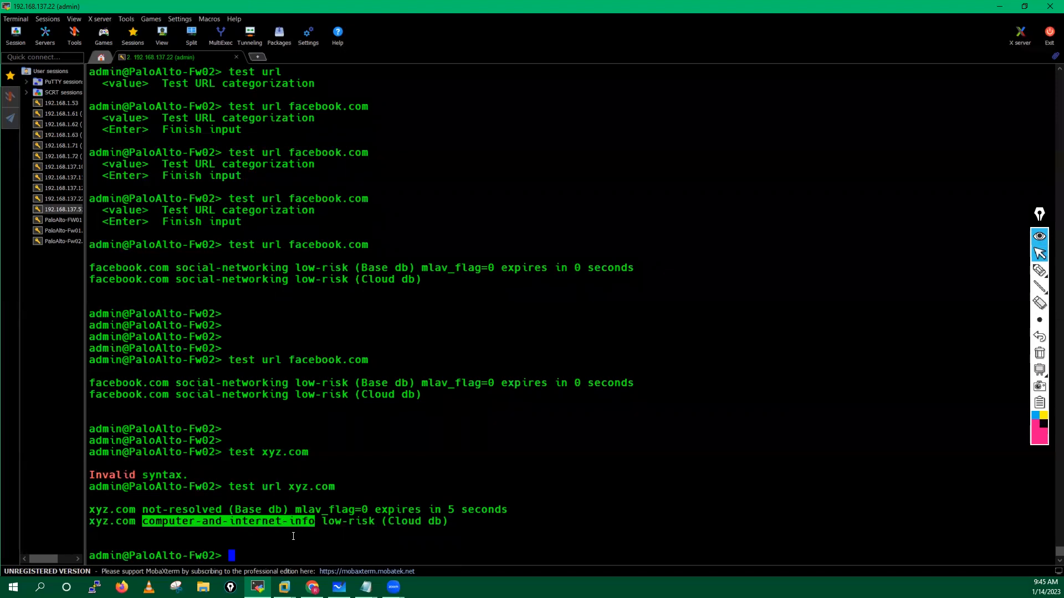
click(293, 536)
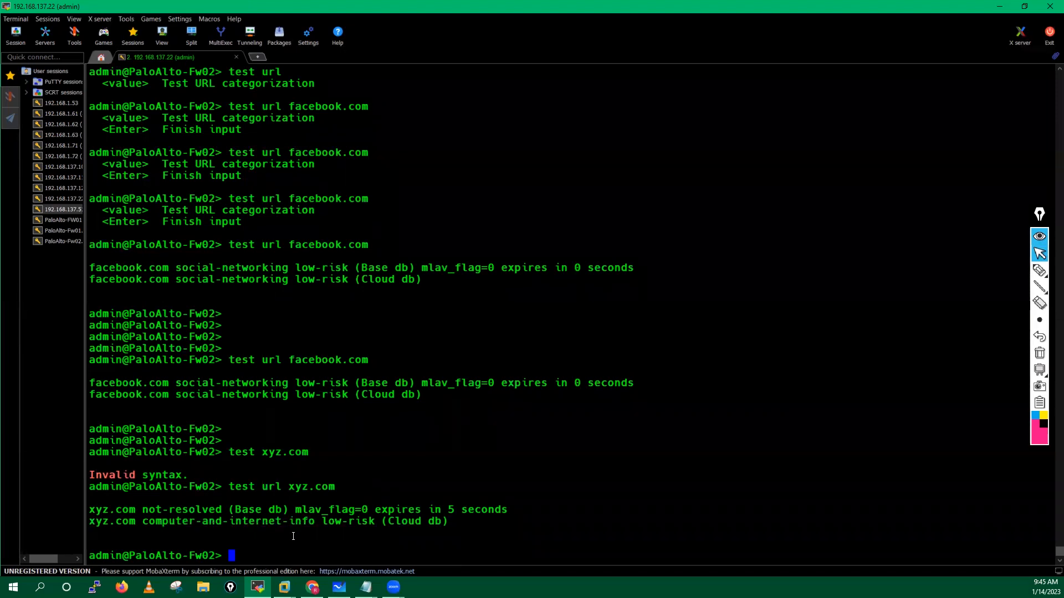
text(test url)
Step: List the test url-info- variants, then run 'test url-info-host flipkart.com', which reports it's absent from the URL DB
key(question)
key(question)
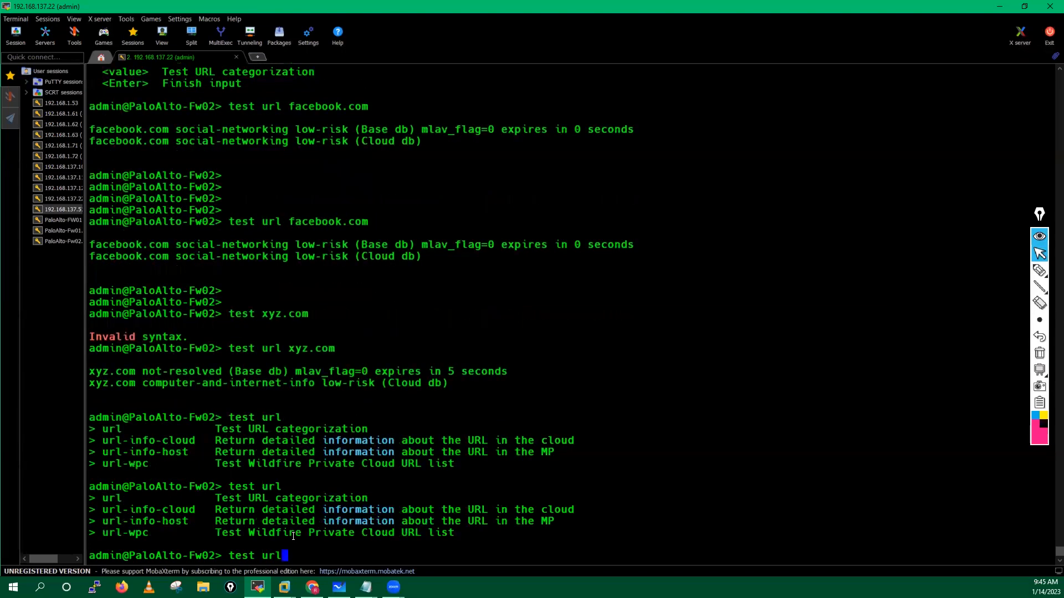
text(-info-)
key(question)
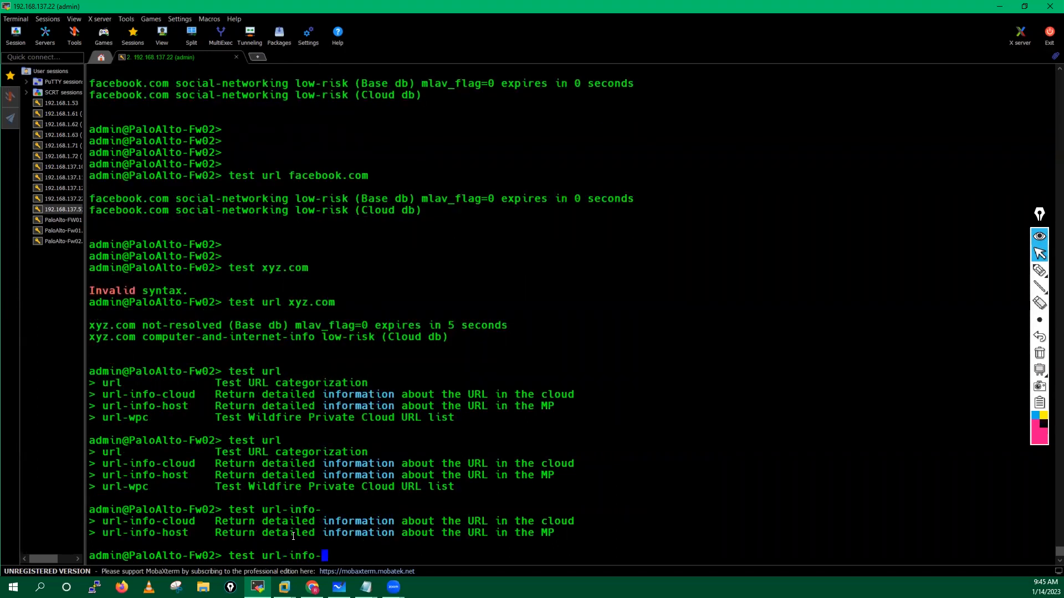
text(c)
key(Tab)
key(question)
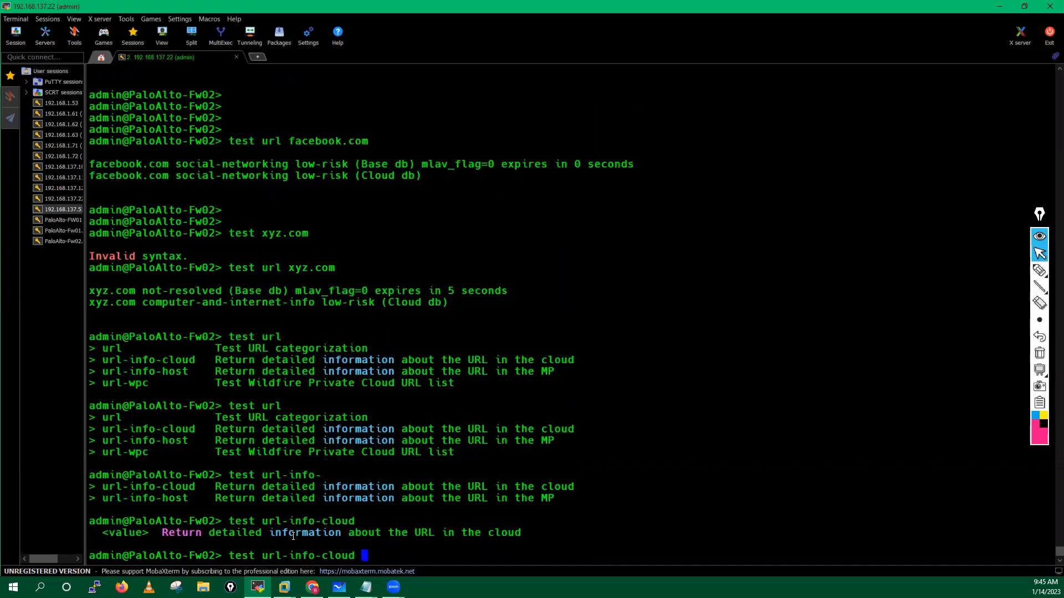
key(BackSpace)
key(BackSpace)
key(BackSpace)
key(BackSpace)
key(BackSpace)
key(BackSpace)
key(question)
text(h)
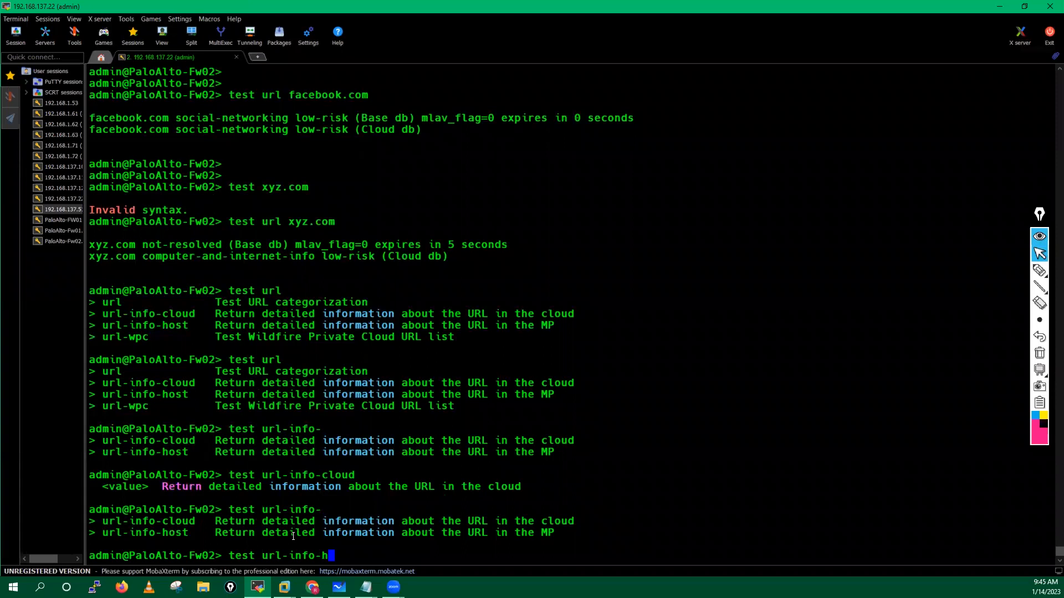
text(ost flipkart.com)
key(Return)
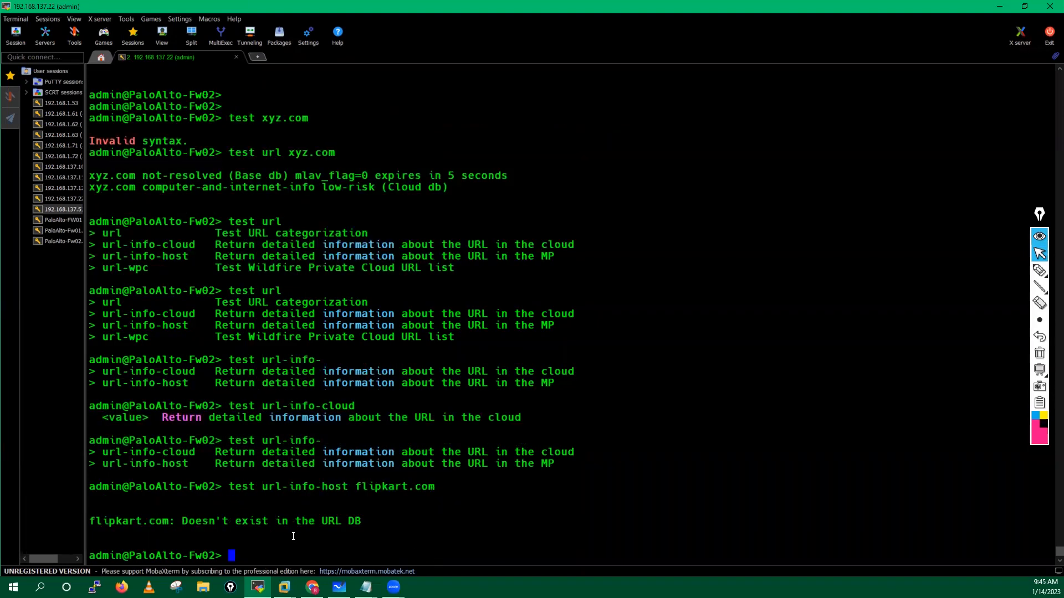
key(Return)
key(Return)
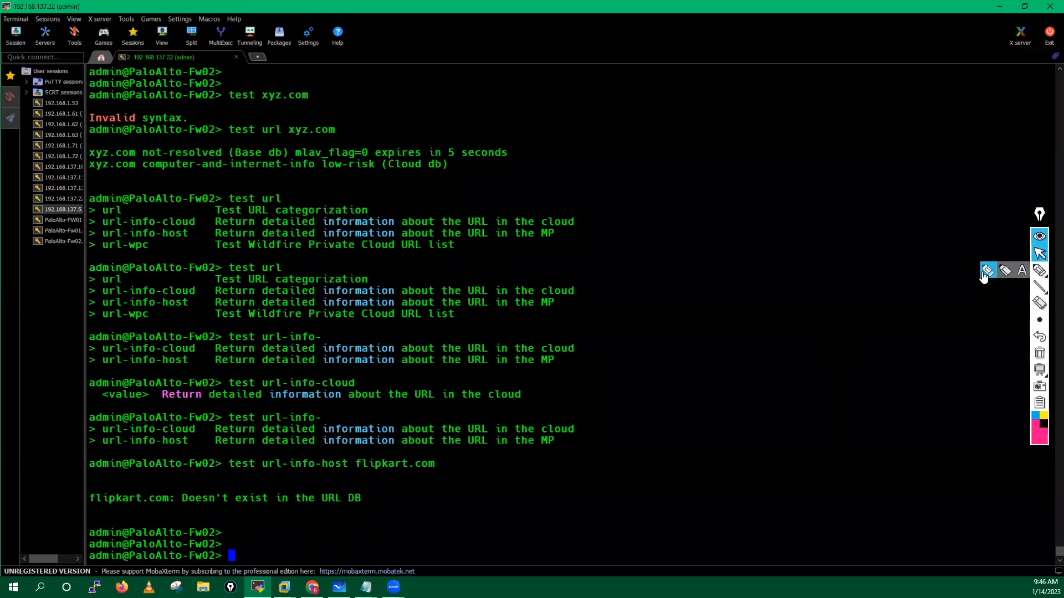
Step: Handwrite a circled MP/Pp note with a stack of pink arrows pointing to it
click(1040, 270)
drag(687, 190, 730, 173)
click(691, 222)
drag(690, 236, 713, 222)
mouse_move(739, 165)
mouse_down()
mouse_move(737, 182)
mouse_move(727, 148)
mouse_up()
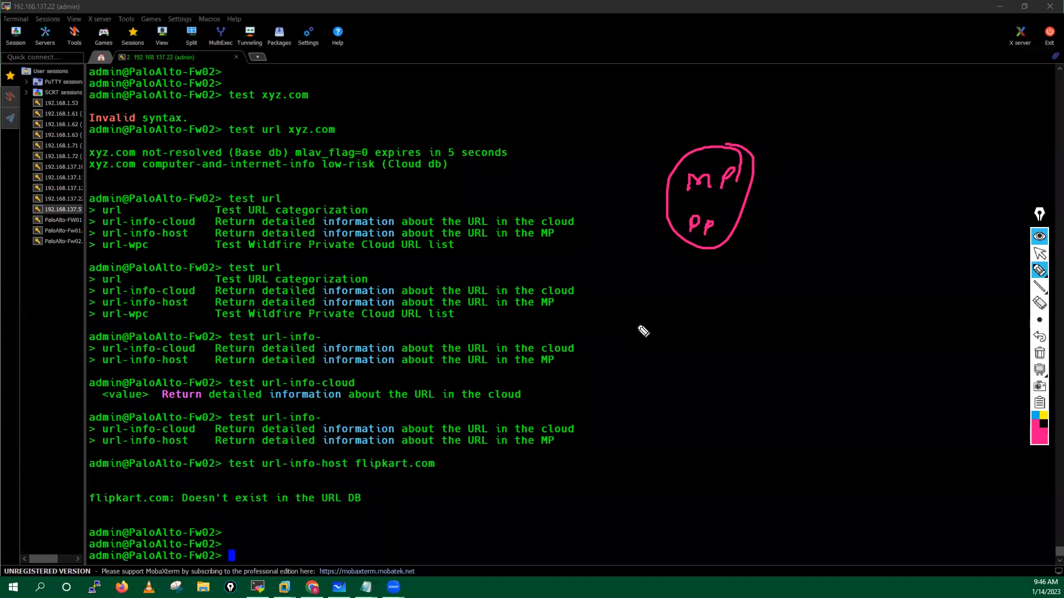
mouse_move(648, 294)
mouse_down()
mouse_move(762, 297)
mouse_move(746, 305)
mouse_up()
drag(648, 322, 755, 328)
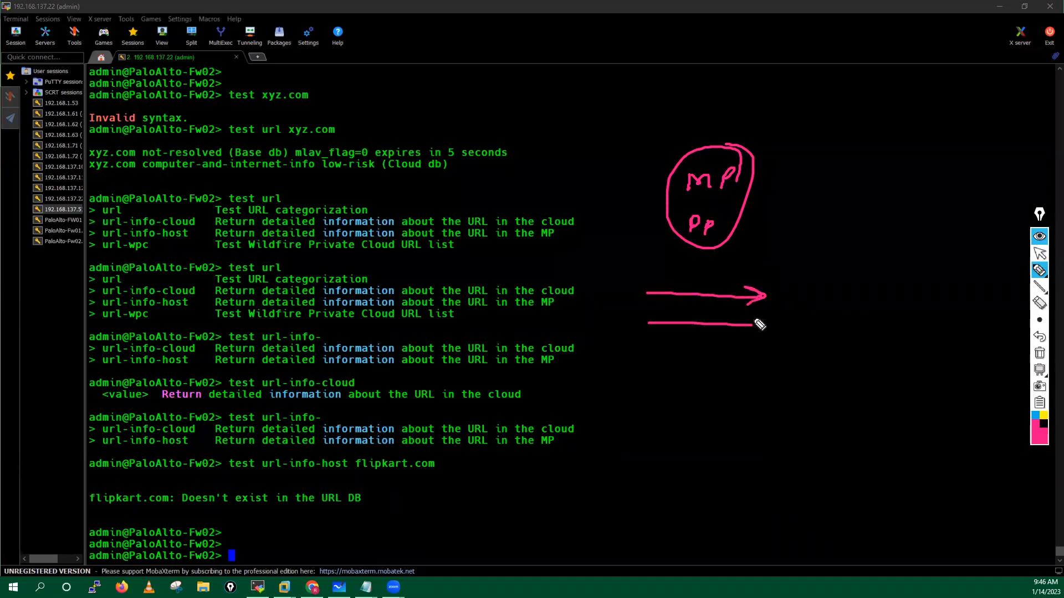
drag(643, 347, 749, 357)
mouse_move(644, 375)
mouse_down()
mouse_move(748, 375)
mouse_move(725, 389)
mouse_up()
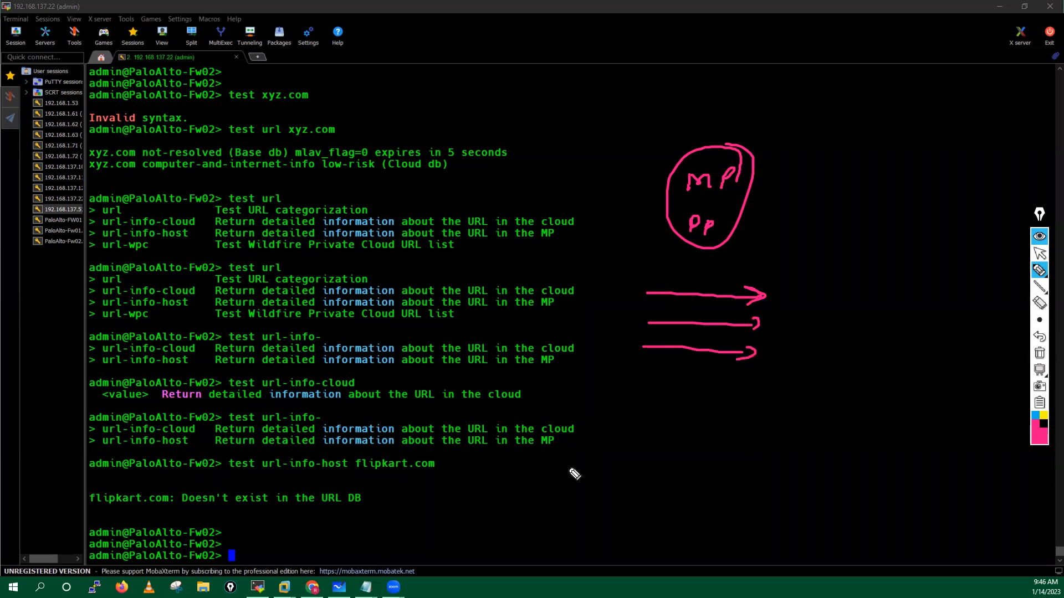
Step: Draw arrows linking the flipkart.com query and result back to the MP/PP circle
mouse_move(494, 462)
mouse_down()
mouse_move(427, 483)
mouse_move(443, 495)
mouse_up()
drag(510, 491, 447, 519)
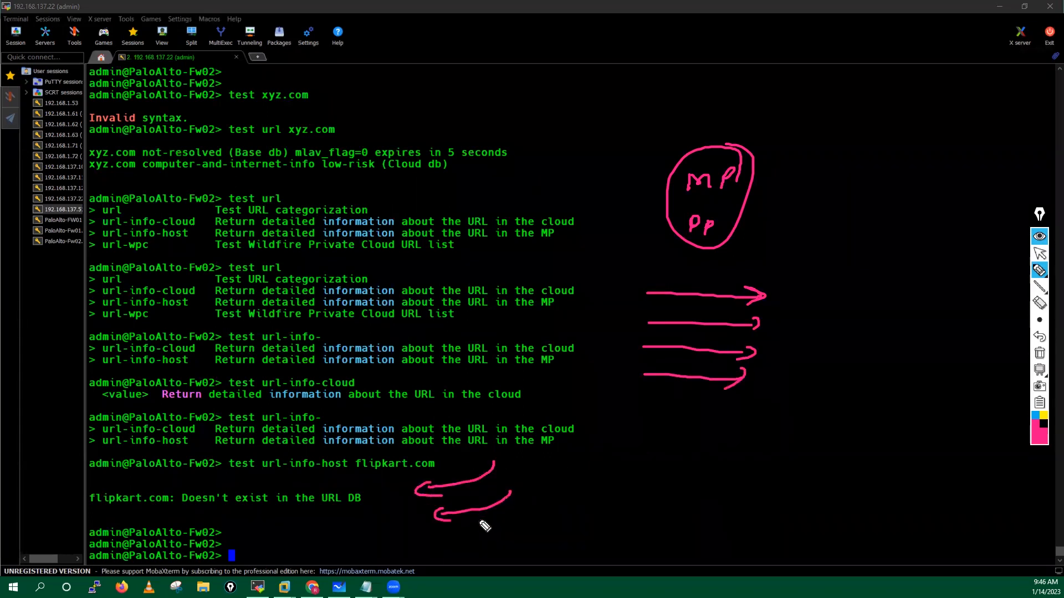
drag(796, 290, 756, 227)
mouse_move(762, 311)
mouse_down()
mouse_move(781, 192)
mouse_move(799, 183)
mouse_up()
drag(637, 413, 650, 413)
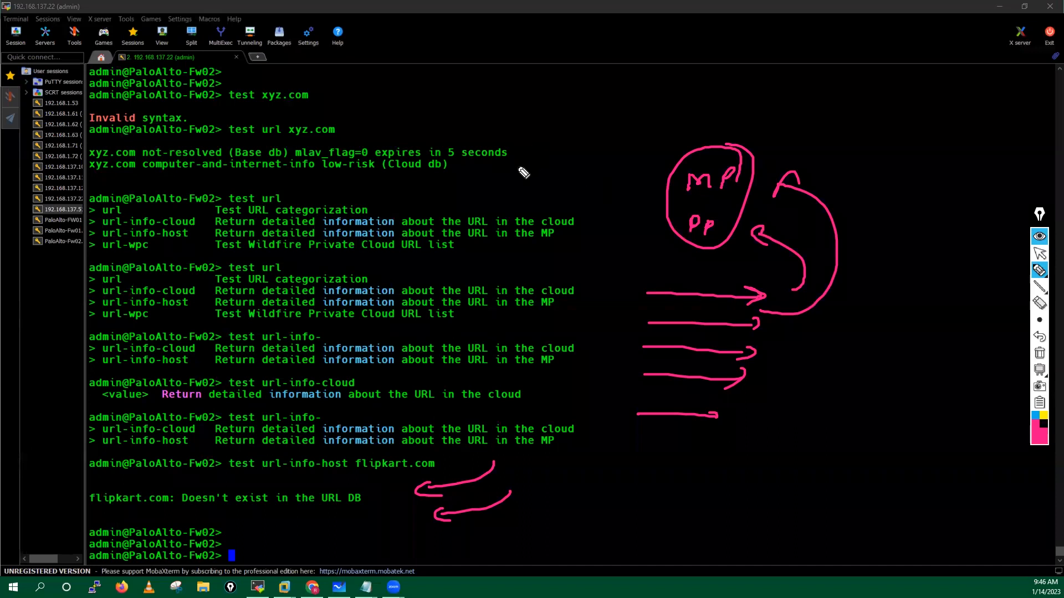
mouse_move(636, 178)
mouse_down()
mouse_move(651, 177)
mouse_move(651, 188)
mouse_up()
drag(649, 172, 637, 199)
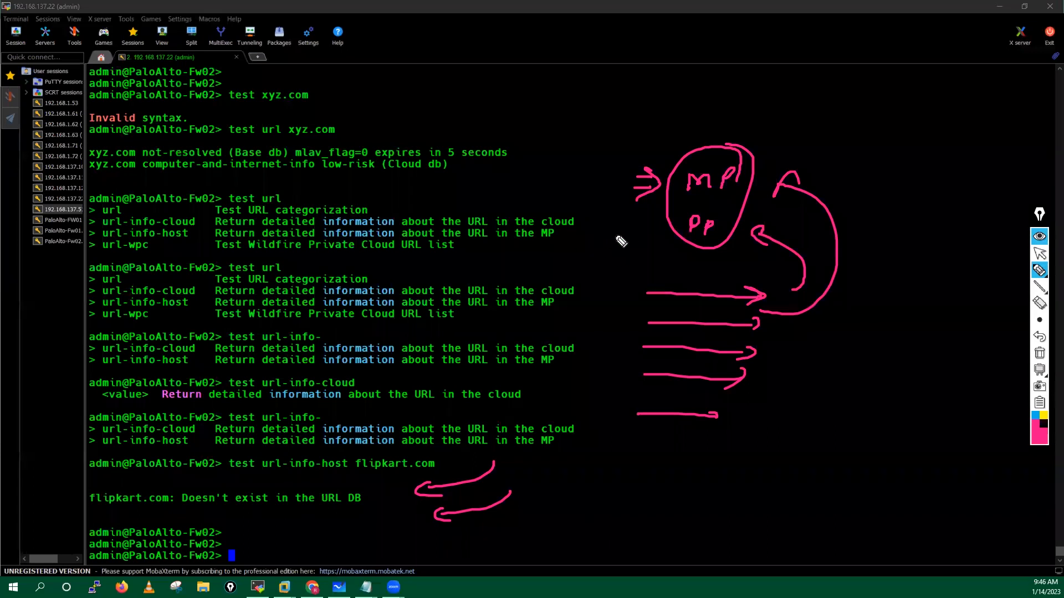
drag(599, 236, 628, 238)
drag(615, 226, 628, 237)
mouse_move(382, 508)
mouse_down()
mouse_move(381, 486)
mouse_move(401, 480)
mouse_up()
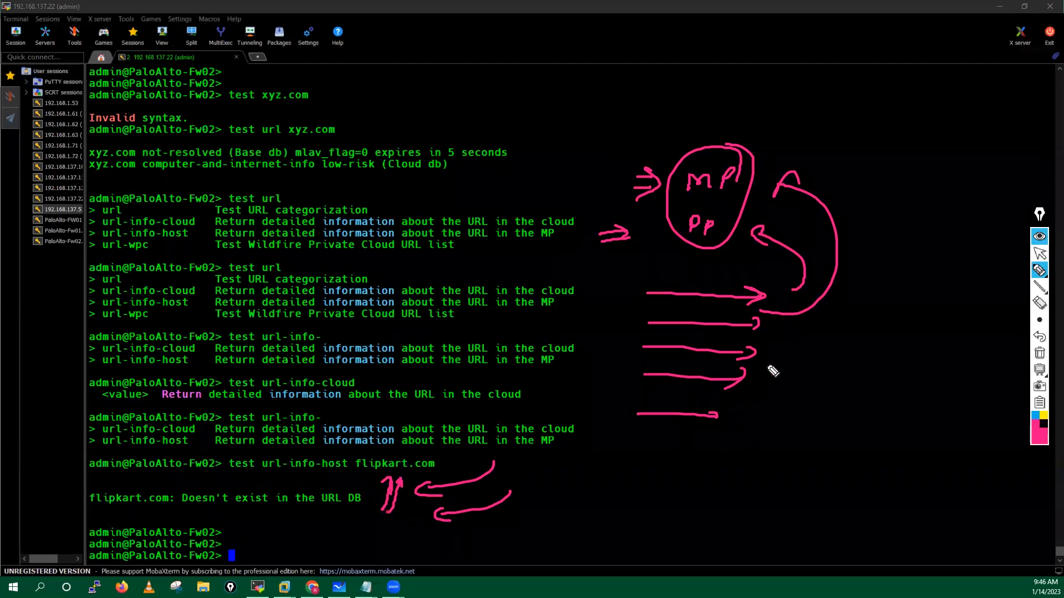
Step: Wipe all ink and start a fresh sketch with a pair of brackets
click(1040, 355)
mouse_move(1040, 271)
click(990, 272)
mouse_move(622, 121)
mouse_down()
mouse_move(610, 122)
mouse_move(633, 173)
mouse_up()
mouse_move(729, 123)
mouse_down()
mouse_move(745, 180)
mouse_move(722, 179)
mouse_up()
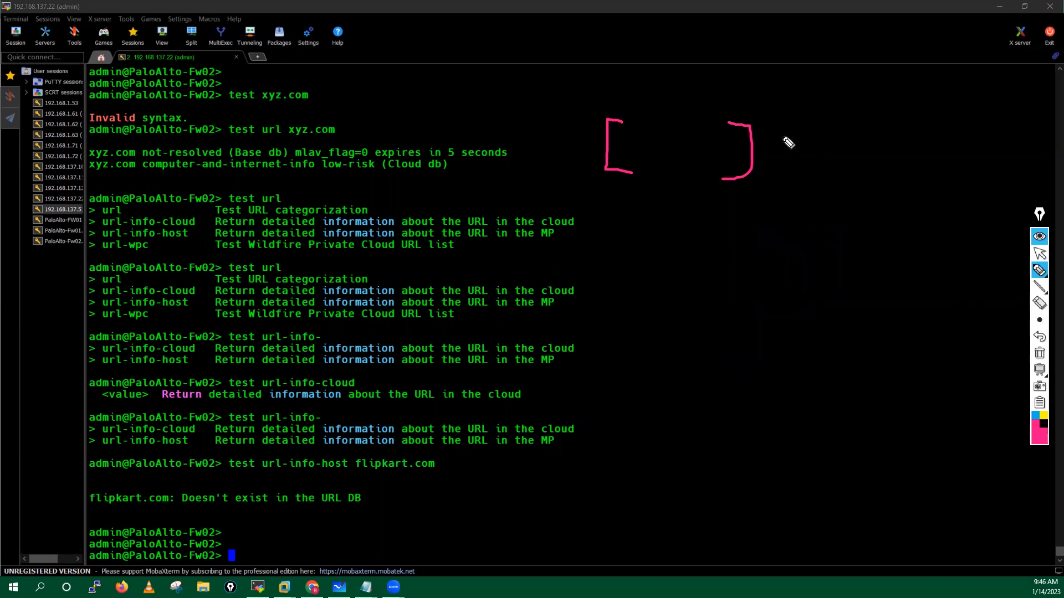
Step: Write the Router label with an arrow between the brackets
mouse_move(765, 143)
mouse_down()
mouse_move(781, 136)
mouse_move(792, 148)
mouse_up()
mouse_move(634, 204)
mouse_down()
mouse_move(662, 161)
mouse_move(683, 171)
mouse_up()
drag(675, 184, 690, 180)
drag(667, 132, 666, 146)
mouse_move(666, 130)
mouse_down()
mouse_move(682, 146)
mouse_move(731, 141)
mouse_up()
drag(704, 193, 728, 210)
click(824, 130)
Step: Write MP and DP, loop around them, and add two curved arrows toward the loop
drag(821, 140, 862, 115)
drag(823, 158, 831, 173)
drag(834, 176, 841, 174)
mouse_move(862, 114)
mouse_down()
mouse_move(836, 142)
mouse_move(878, 176)
mouse_move(915, 167)
mouse_up()
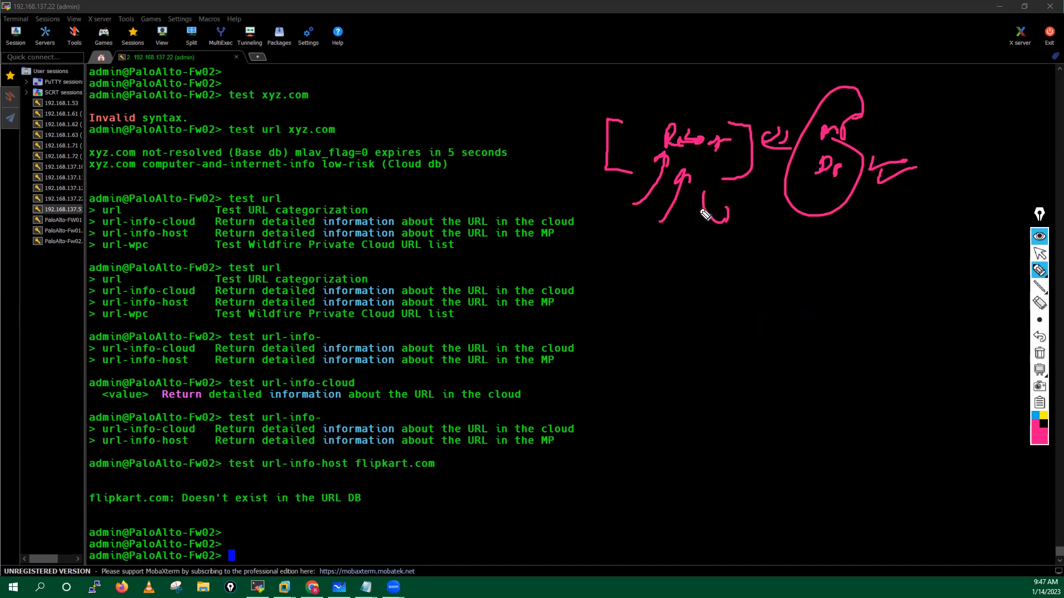
drag(710, 254, 784, 239)
mouse_move(751, 272)
mouse_down()
mouse_move(820, 227)
mouse_move(820, 236)
mouse_up()
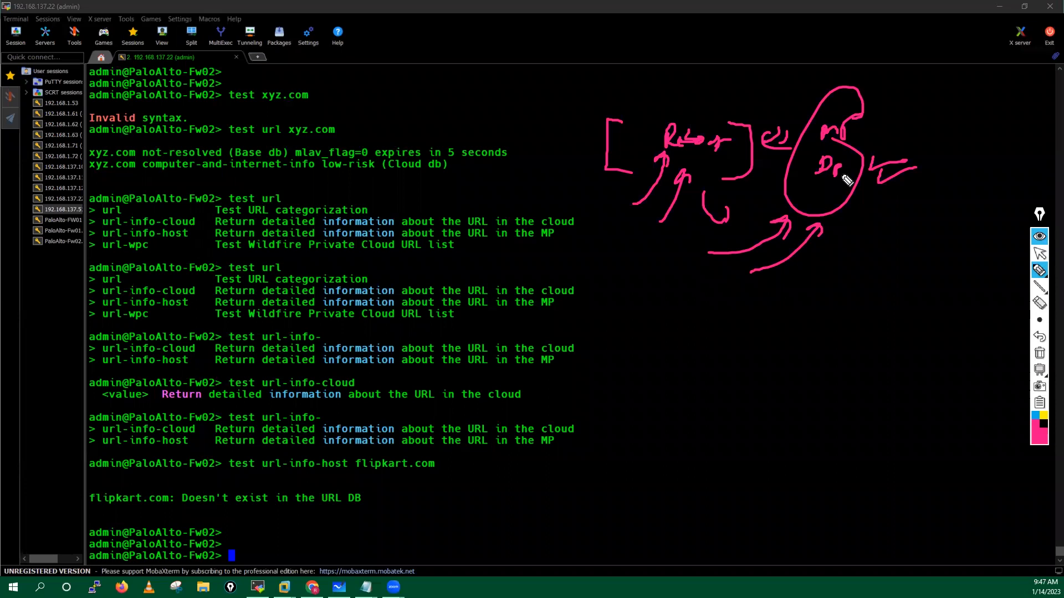
Step: Add a circled 'False Positive ≠' note, then erase all annotations and return to the arrow tool
mouse_move(651, 338)
mouse_down()
mouse_move(682, 330)
mouse_move(685, 343)
mouse_move(699, 335)
mouse_move(724, 349)
mouse_move(782, 333)
mouse_move(803, 340)
mouse_move(711, 294)
mouse_up()
drag(645, 304, 822, 311)
mouse_move(854, 344)
mouse_down()
mouse_move(871, 341)
mouse_move(860, 354)
mouse_up()
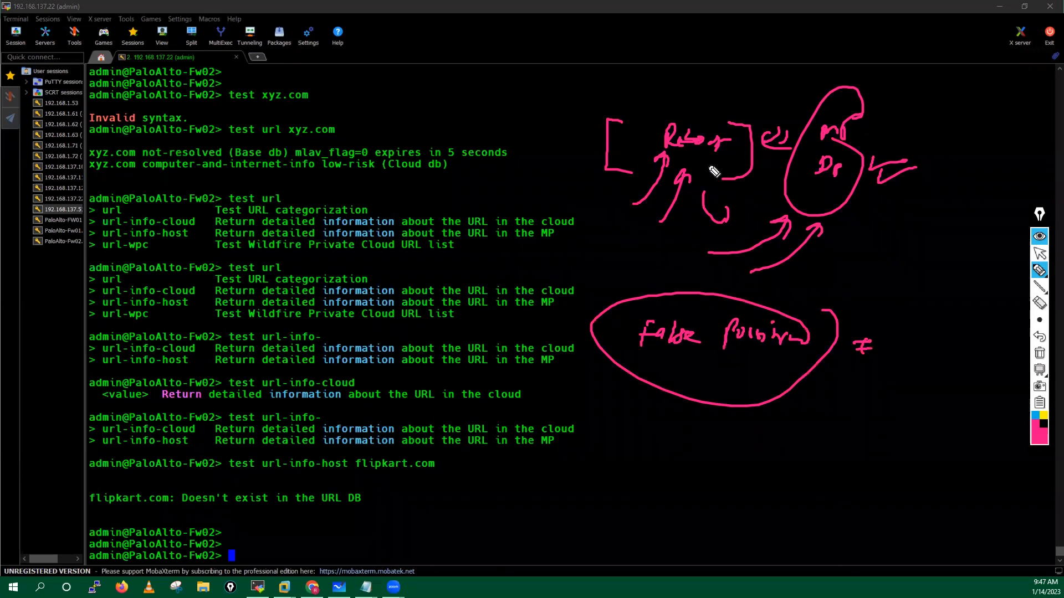
click(1039, 353)
click(1040, 254)
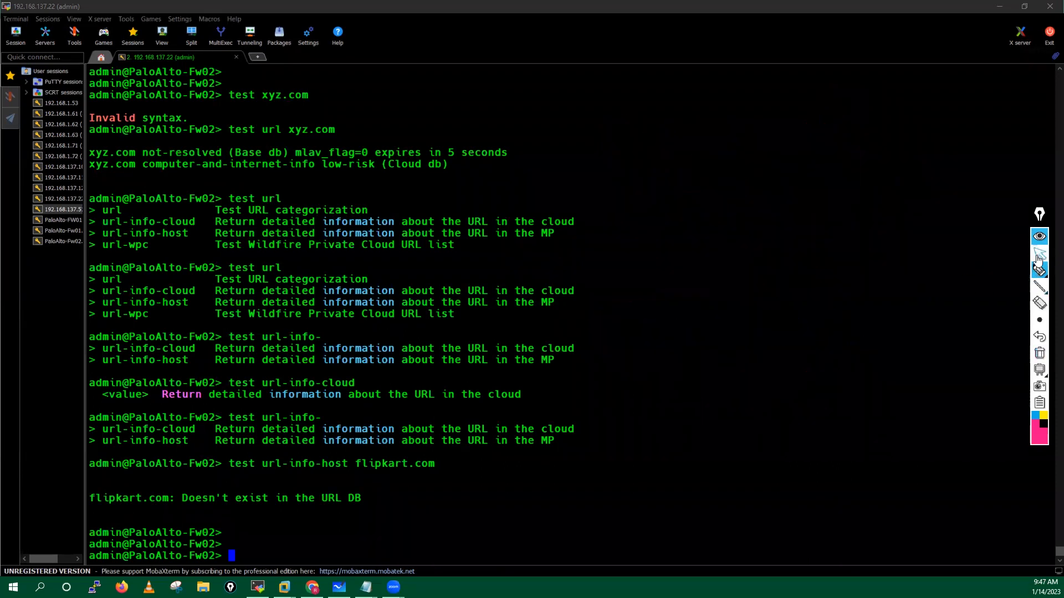
Step: Rerun the flipkart.com lookup as 'test url-info-cloud' and highlight its shopping, low-risk result
click(429, 492)
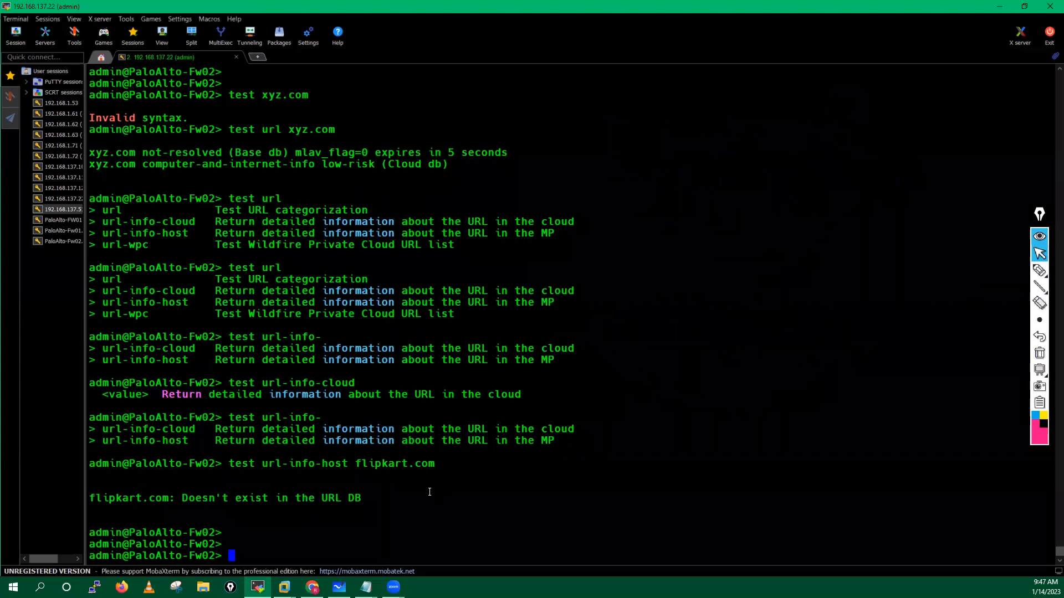
key(Up)
key(Left)
key(Left)
key(Left)
key(Left)
key(Left)
key(Left)
key(Left)
key(Left)
key(Left)
key(Left)
key(Left)
key(Left)
key(Left)
key(Left)
key(Delete)
key(BackSpace)
key(BackSpace)
key(BackSpace)
text(clo)
key(Tab)
key(Return)
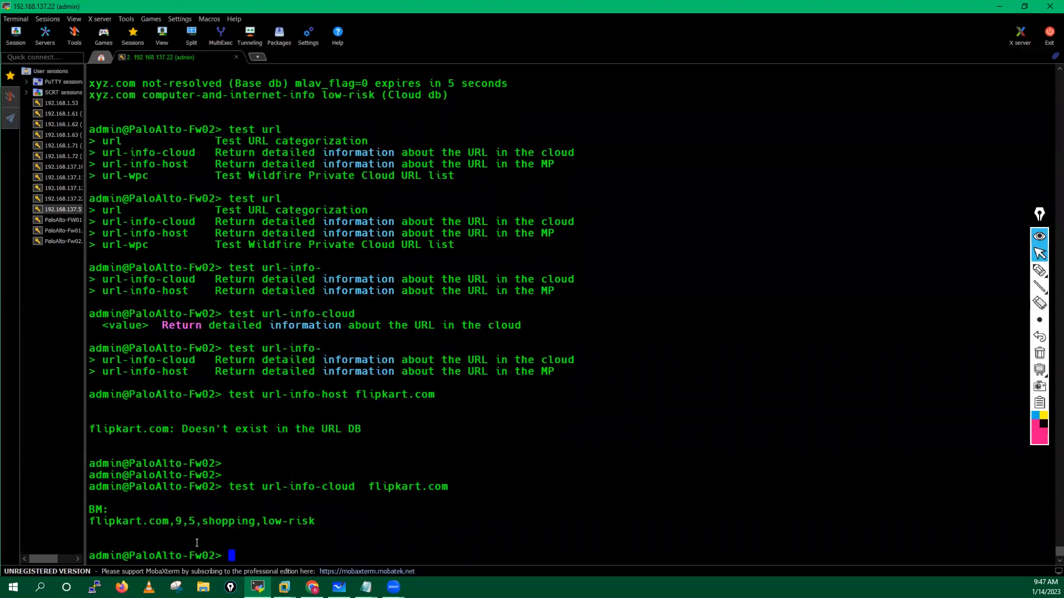
drag(203, 517, 249, 521)
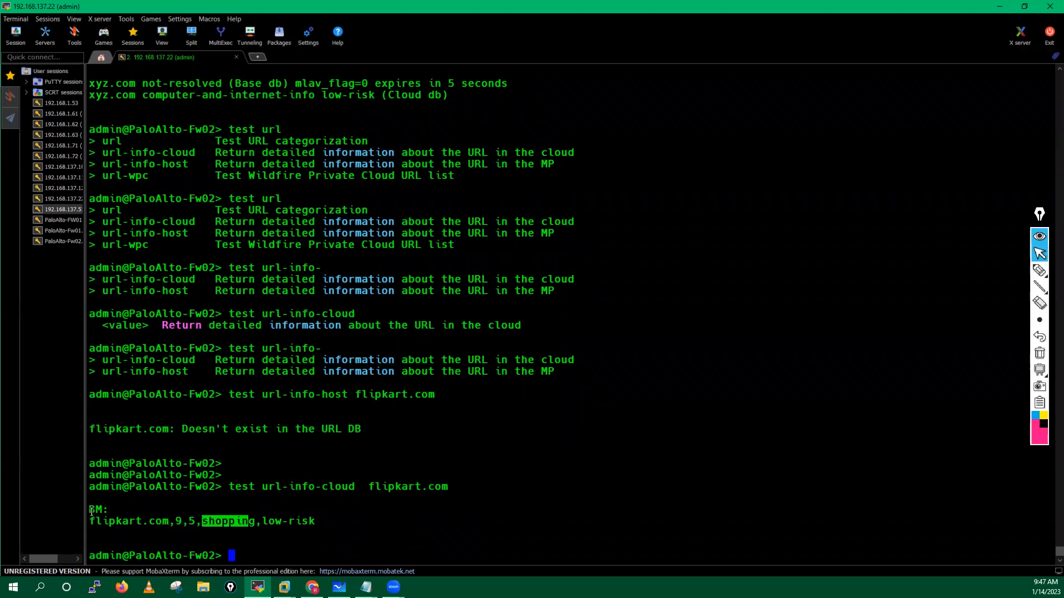
key(Return)
key(Return)
key(Return)
key(Return)
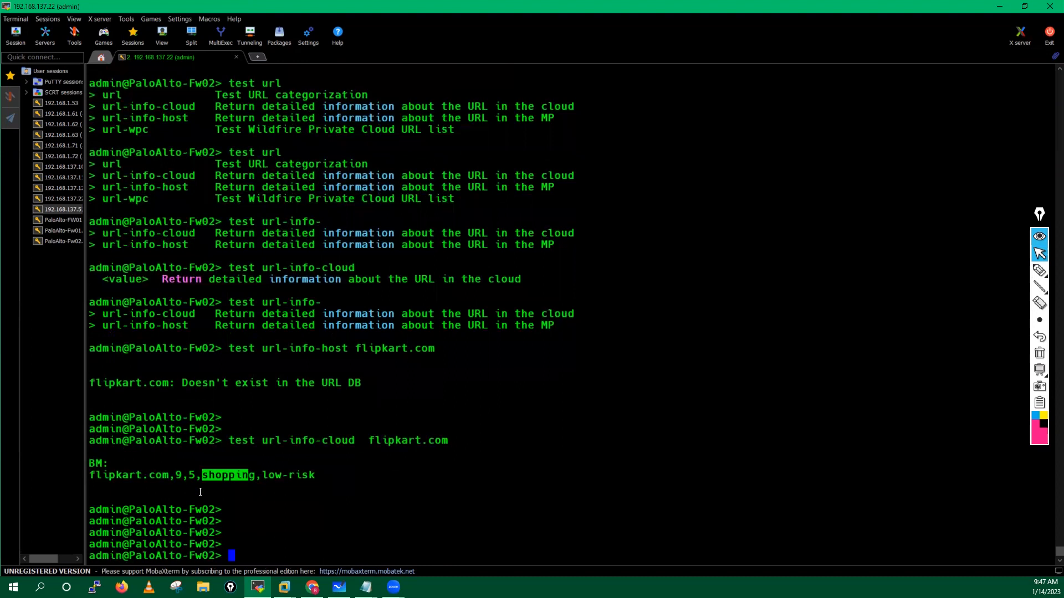
Step: Dump all cached URLs to a file with 'show running url-cache all'
text(show running)
key(question)
text(url)
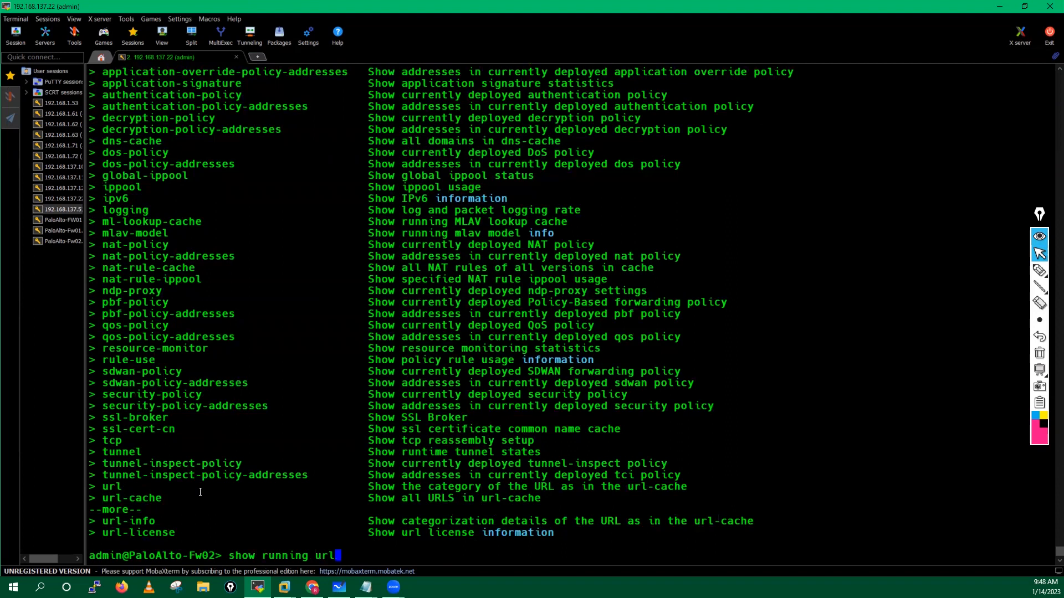
key(question)
key(question)
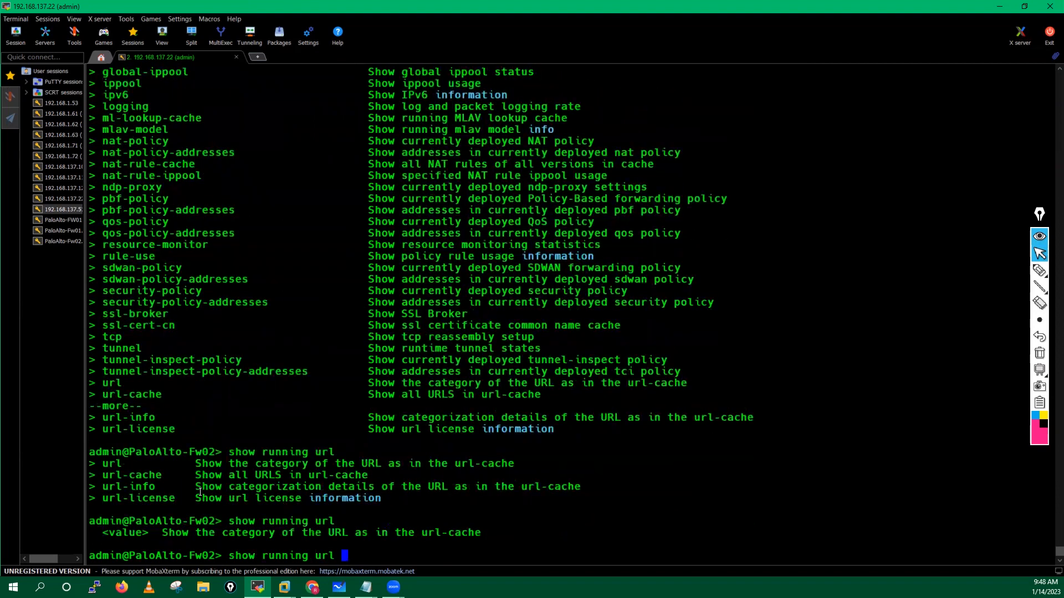
key(BackSpace)
text(-)
key(question)
text(cache)
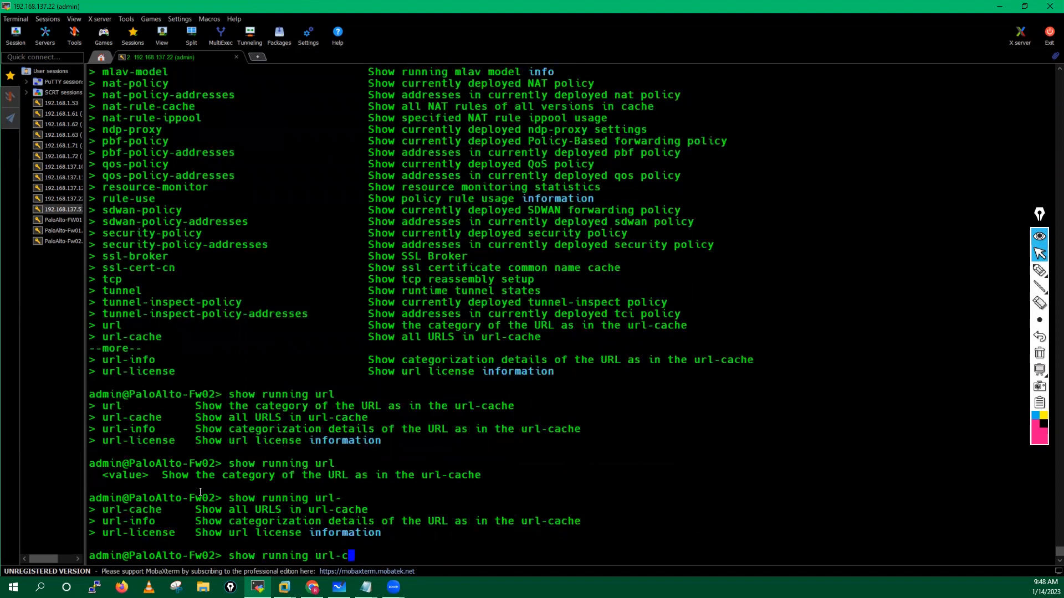
key(question)
text(all)
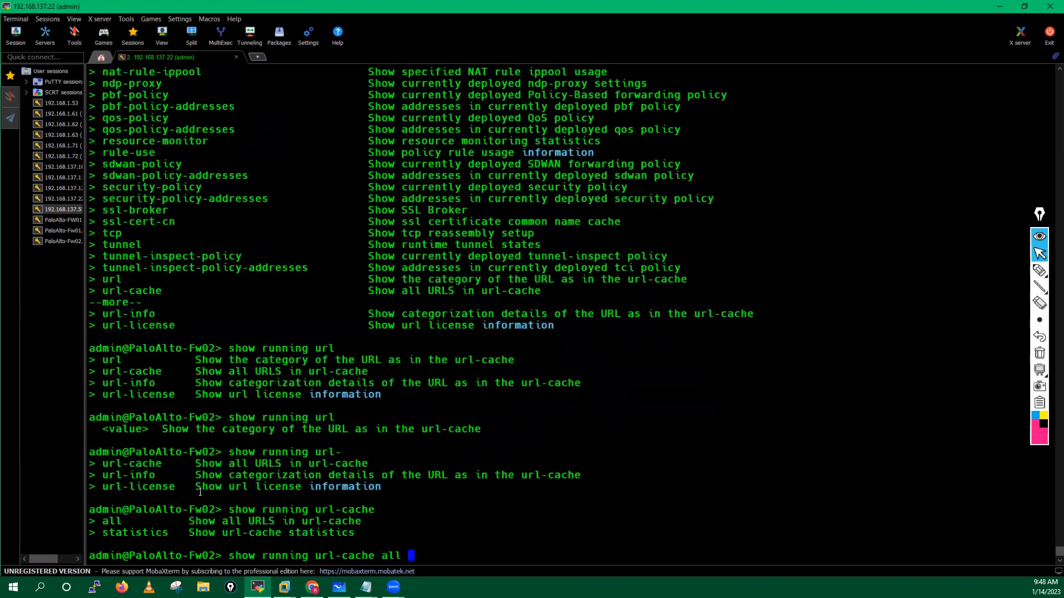
key(question)
key(Return)
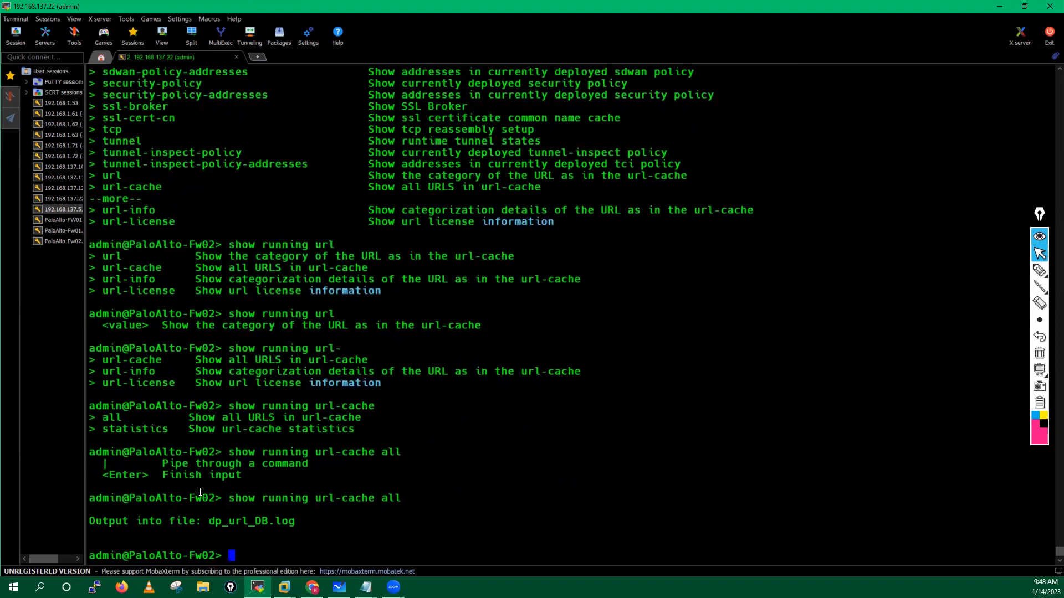
key(Return)
key(Return)
key(Return)
key(Return)
key(Return)
key(Return)
key(Return)
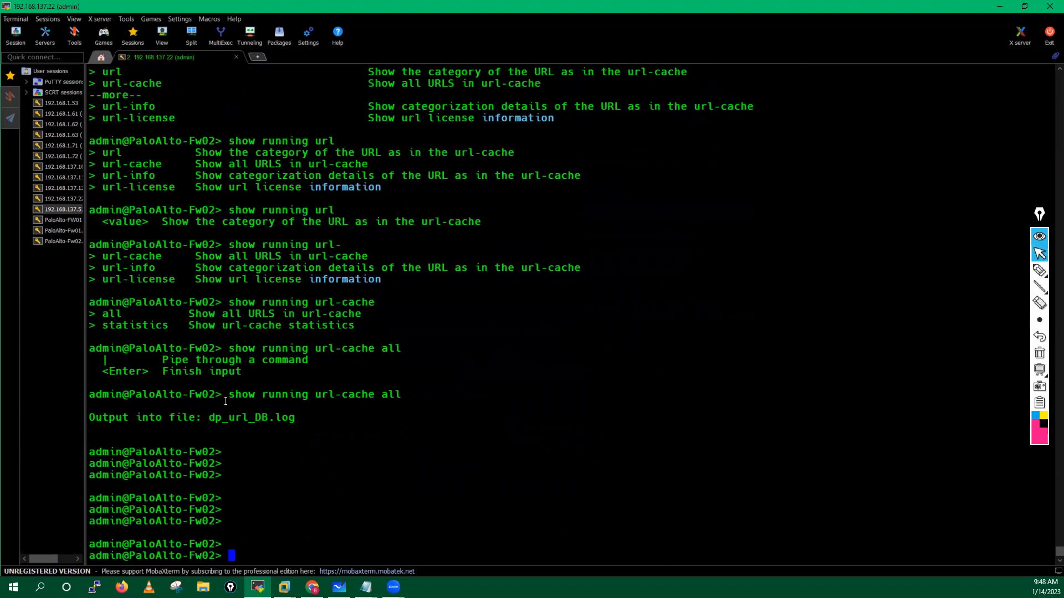
Step: Highlight the url-cache all command and the resulting dp_url_DB.log file name
drag(226, 398, 400, 398)
click(258, 419)
drag(210, 420, 290, 419)
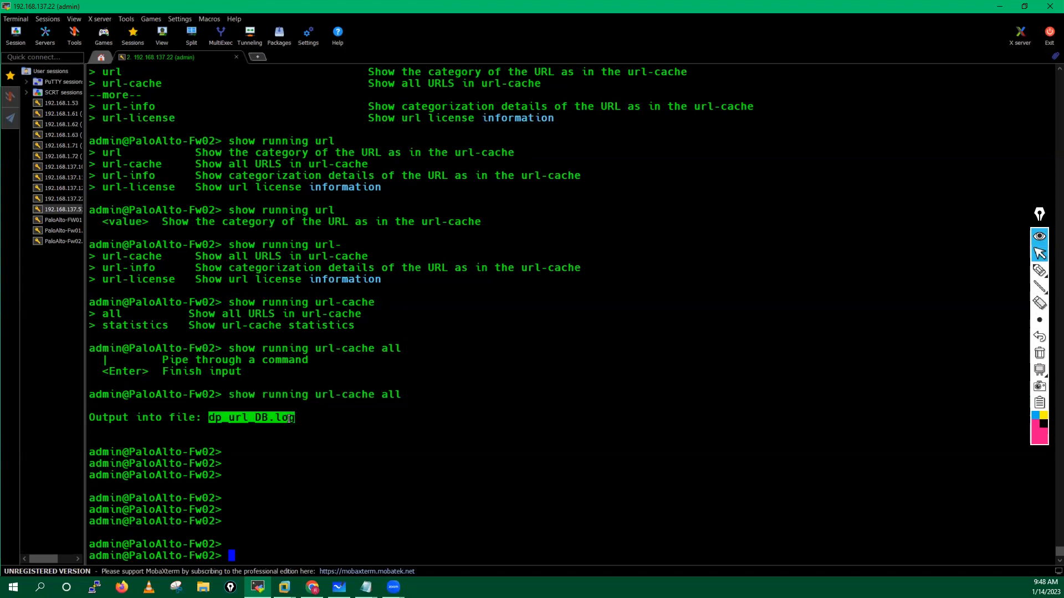
click(314, 477)
Step: View the cache log with 'less mp-log dp_url_DB.log'
text(less)
key(Tab)
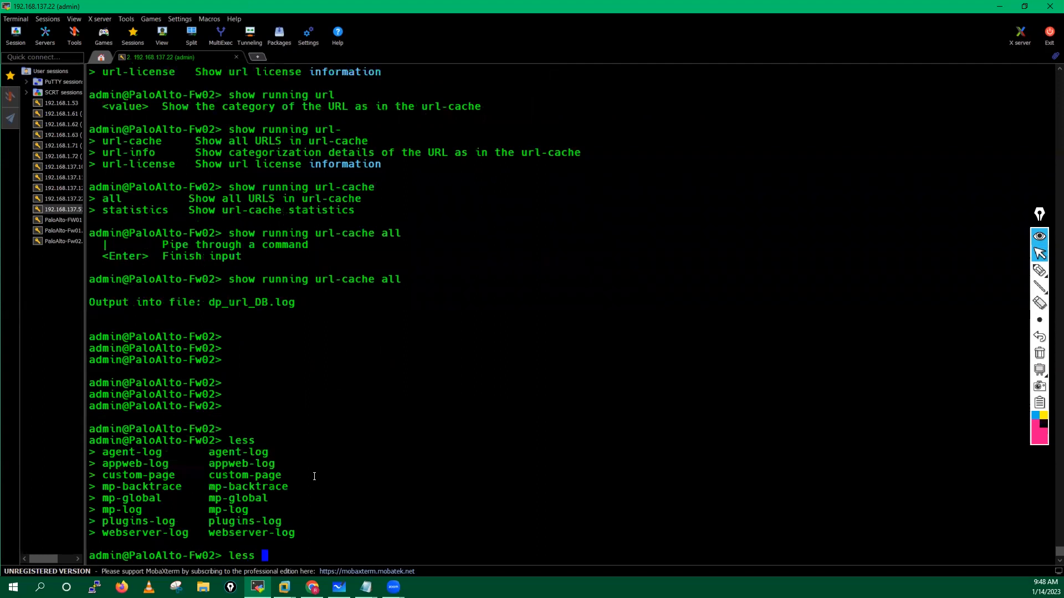
text(mp-log)
key(Tab)
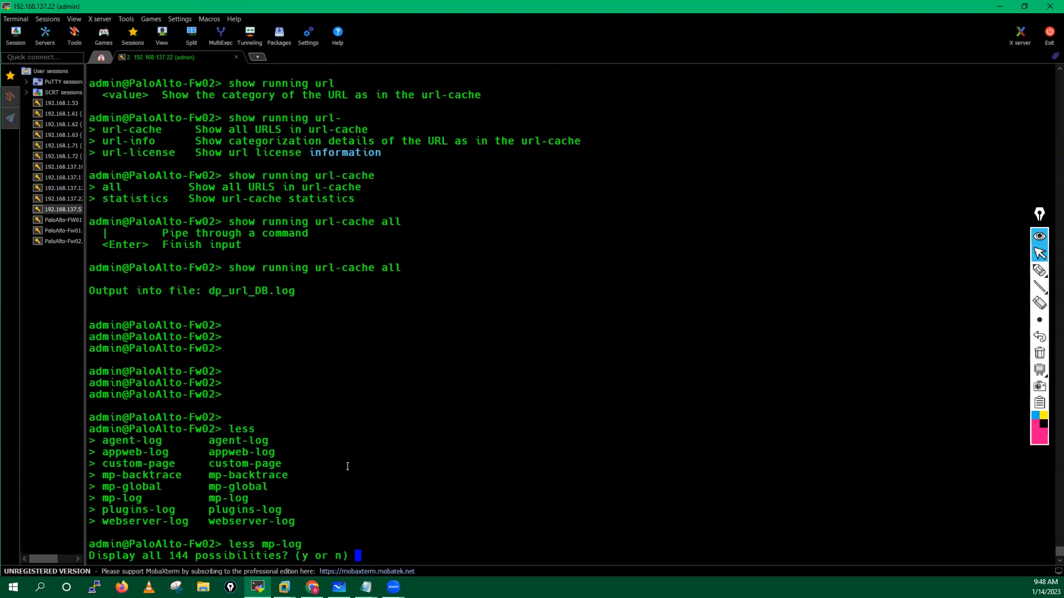
text(n)
text(dp)
key(Tab)
key(Tab)
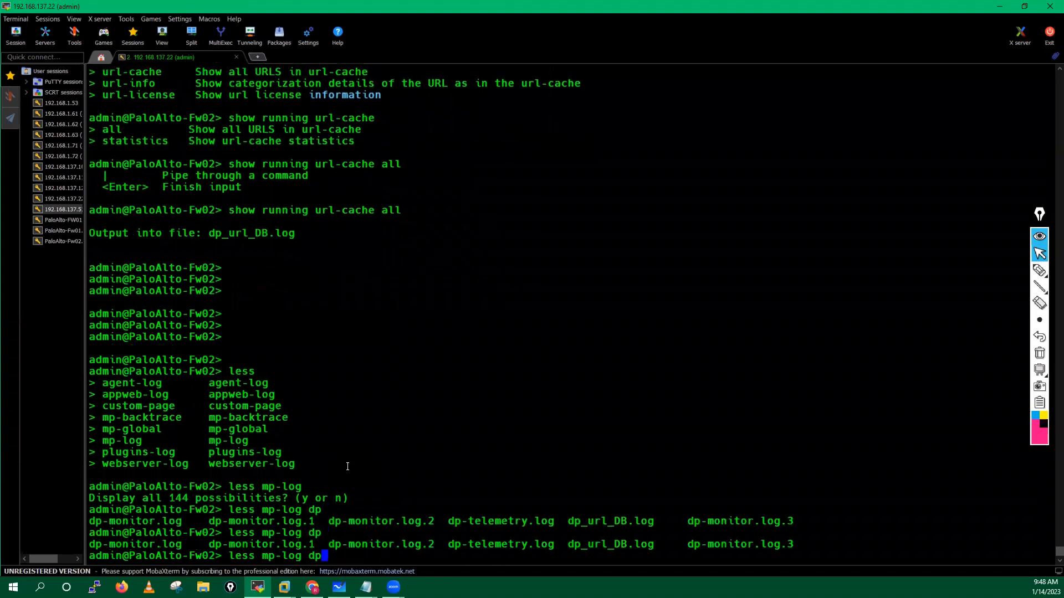
text(_u)
key(Tab)
key(Tab)
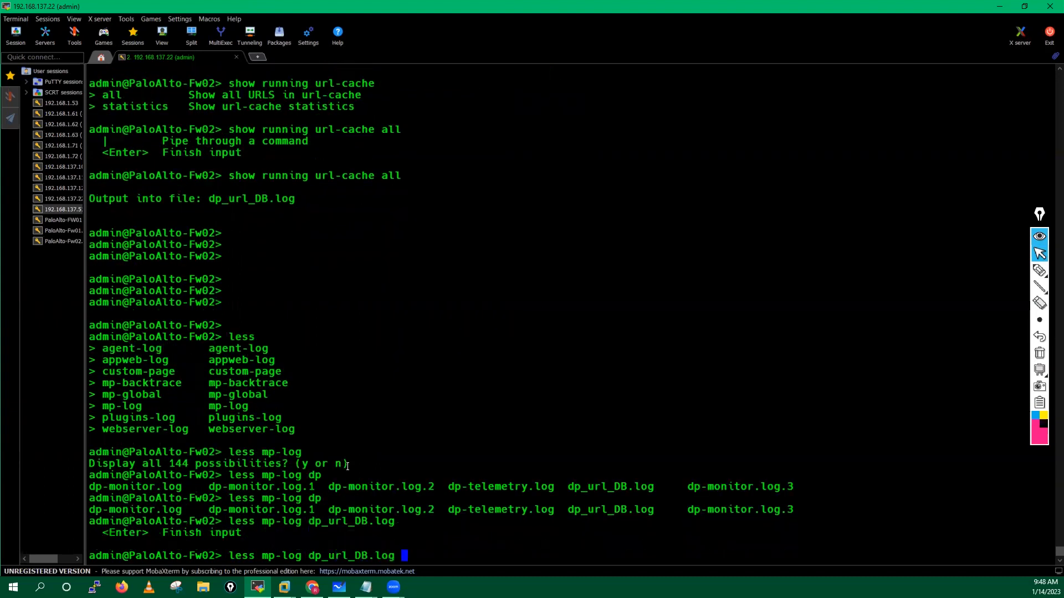
key(Return)
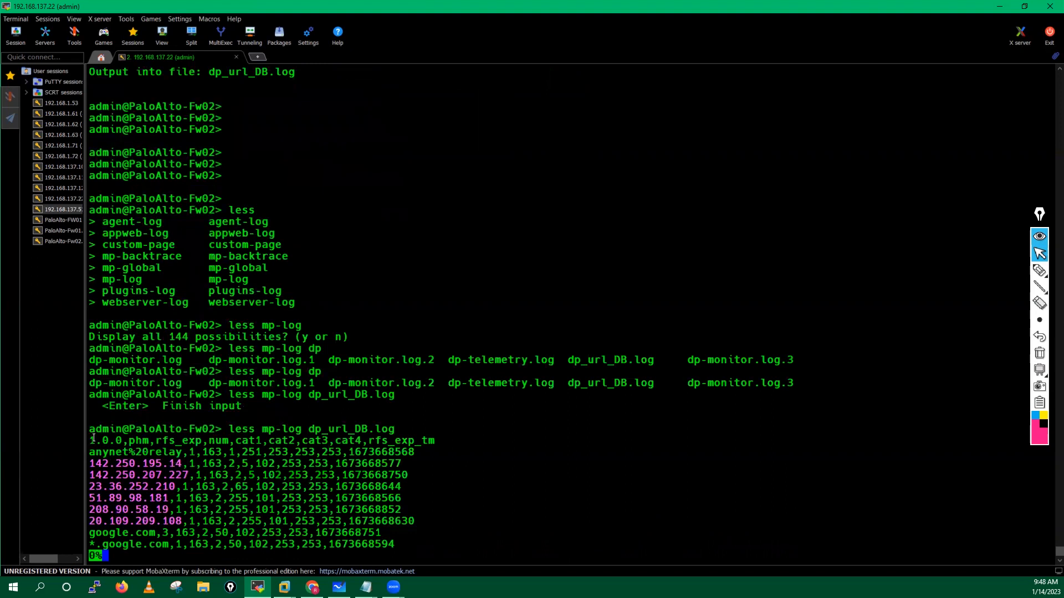
Step: Highlight the cached URL and IP entries, then quit the log viewer and clear the prompt
drag(91, 438, 420, 537)
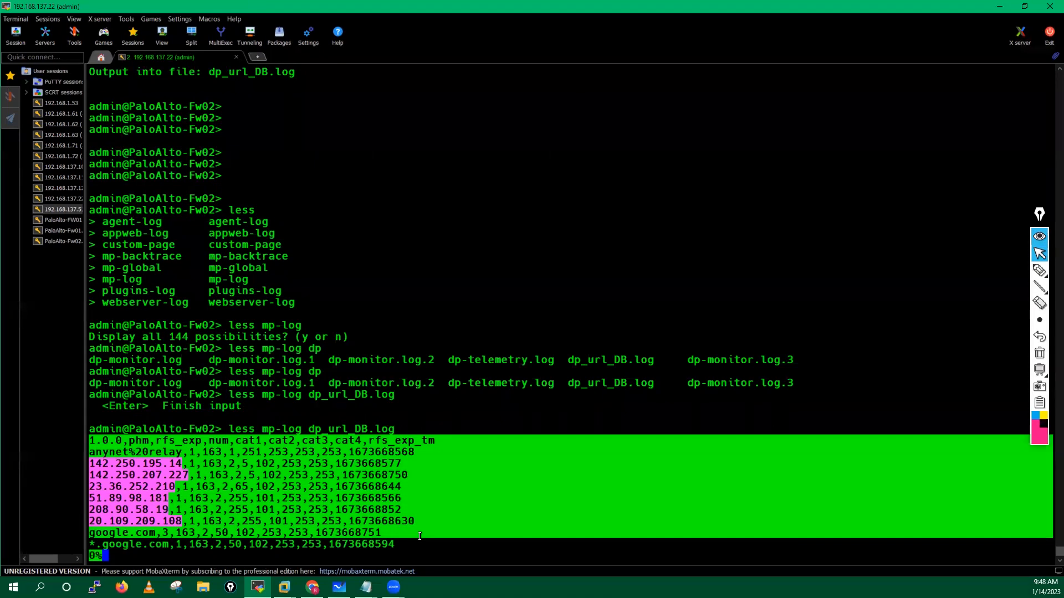
key(q)
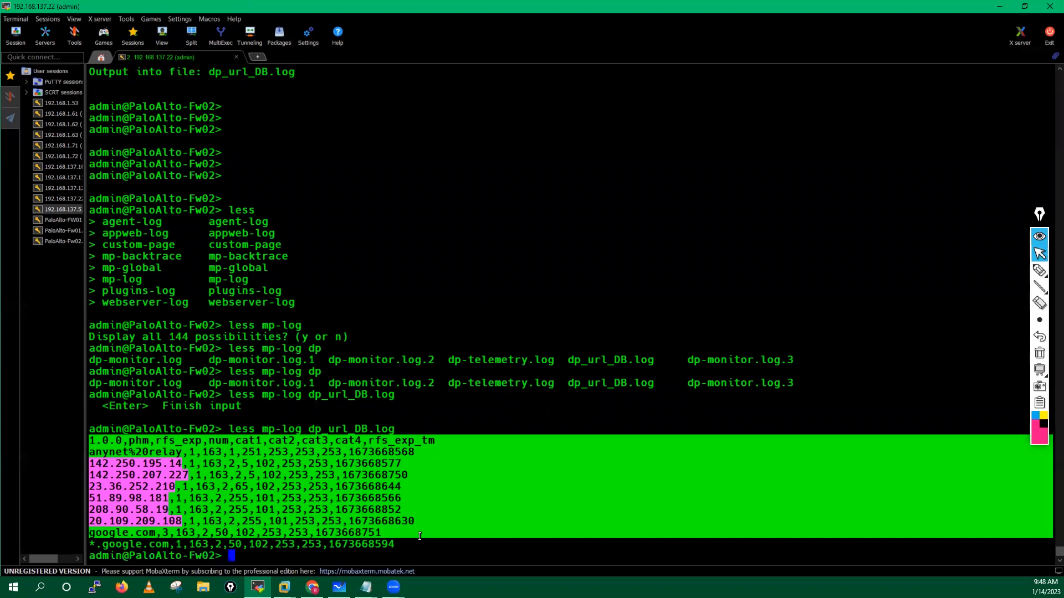
key(Return)
key(Return)
key(Up)
key(Up)
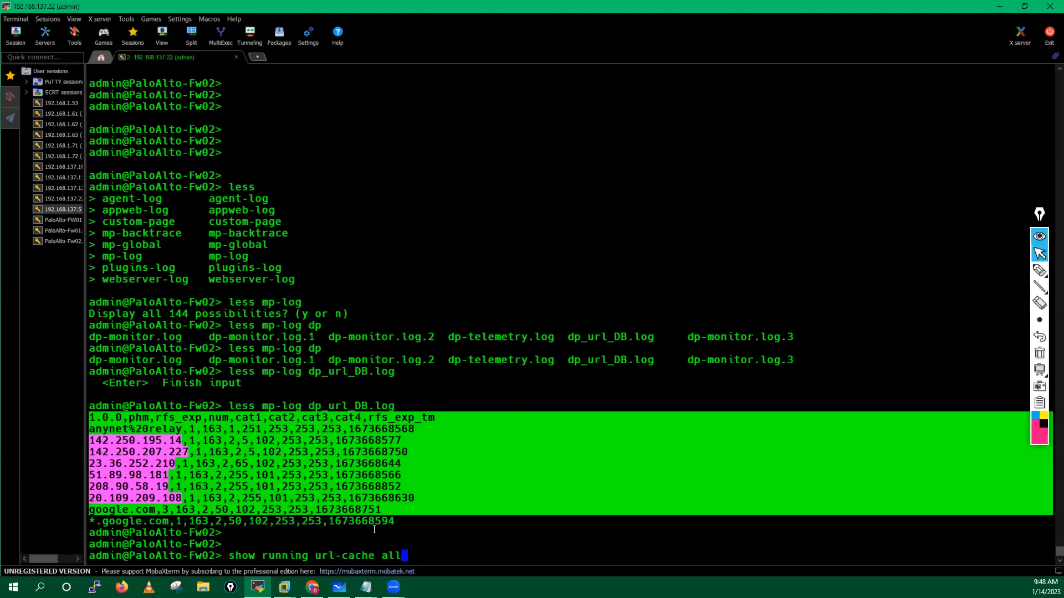
click(374, 530)
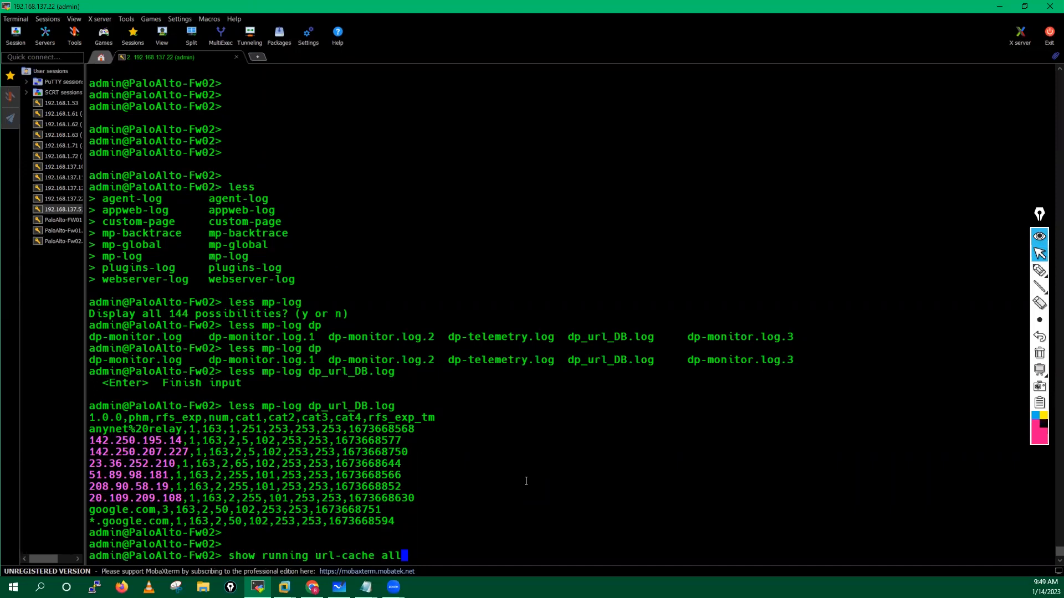
key(BackSpace)
key(BackSpace)
key(BackSpace)
key(BackSpace)
key(BackSpace)
key(BackSpace)
key(BackSpace)
key(BackSpace)
key(BackSpace)
key(BackSpace)
key(BackSpace)
key(BackSpace)
key(BackSpace)
key(BackSpace)
key(BackSpace)
key(BackSpace)
key(BackSpace)
key(BackSpace)
key(BackSpace)
key(BackSpace)
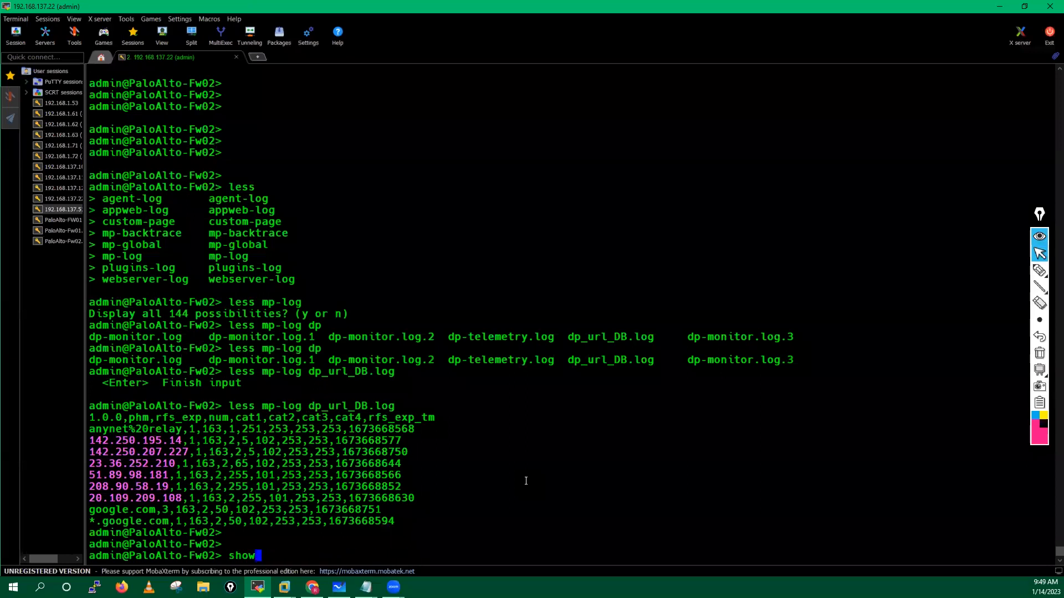
key(Return)
key(Return)
key(Return)
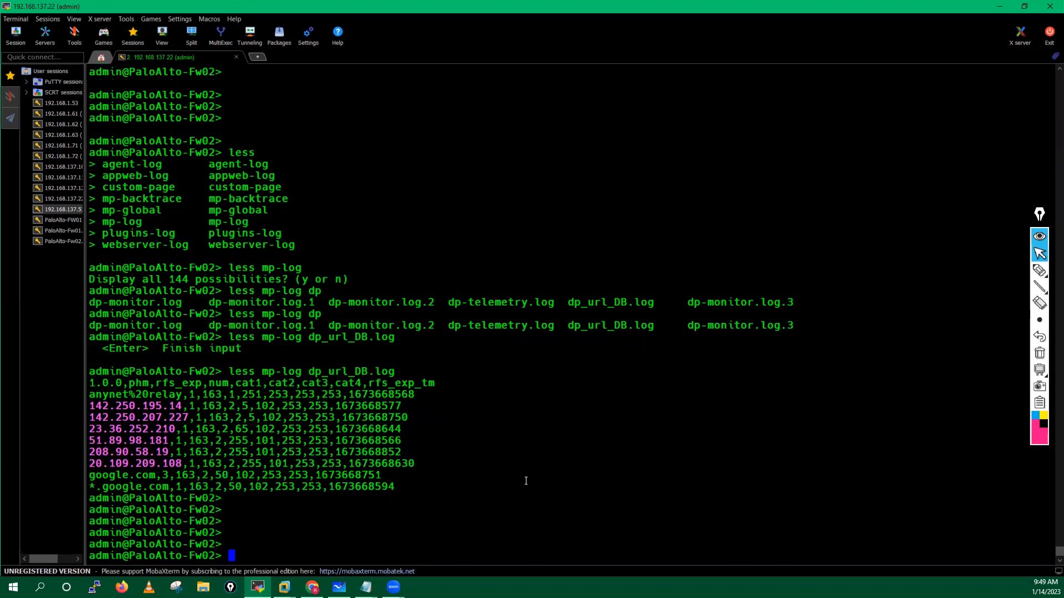
Step: Back in the browser's my-Url profile, open abortion's site access choices and annotate 'Allow'
click(998, 7)
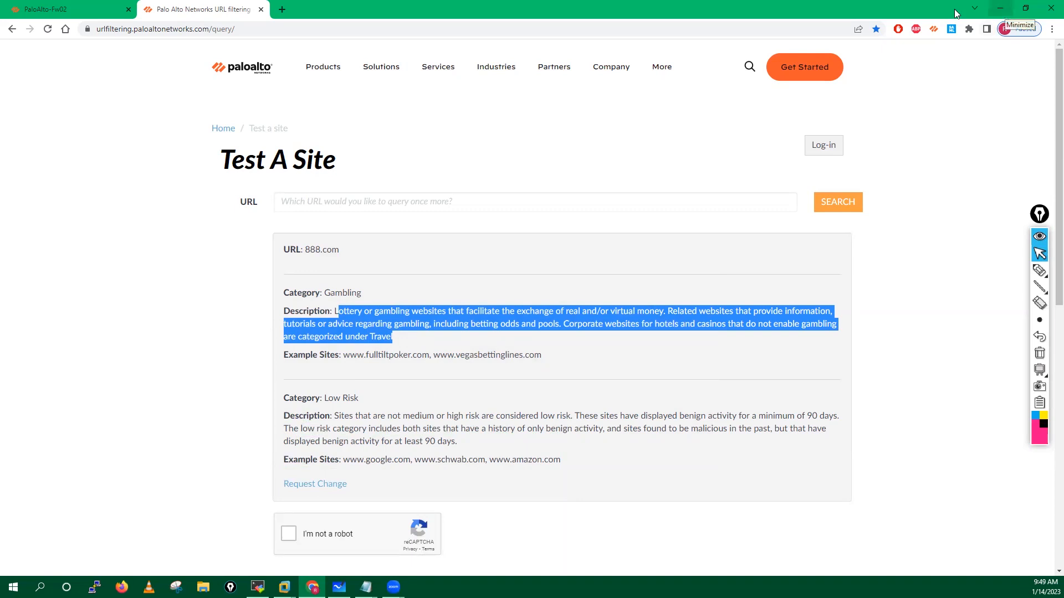
click(261, 9)
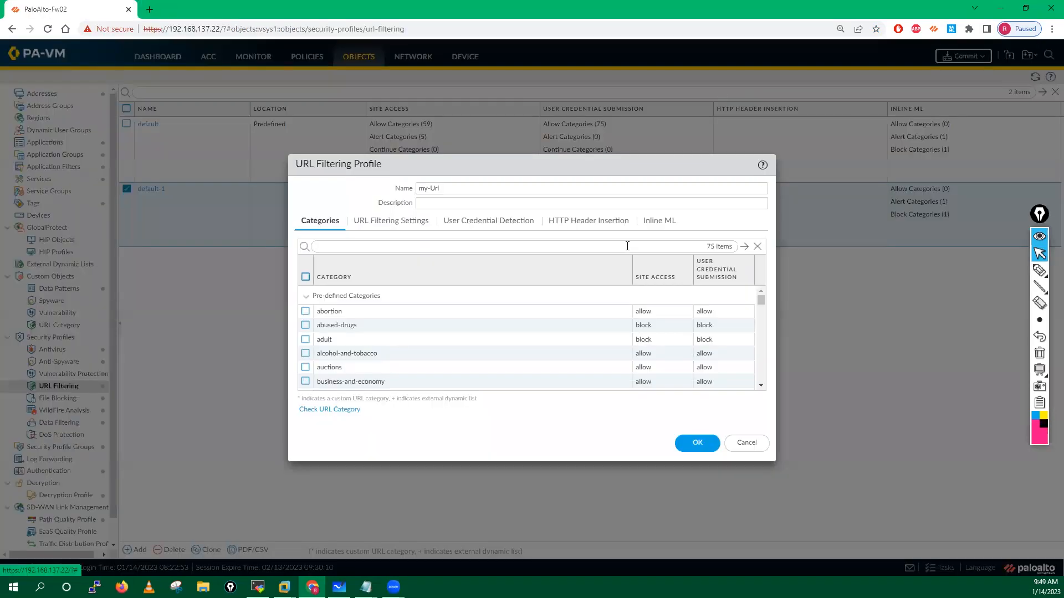
click(644, 312)
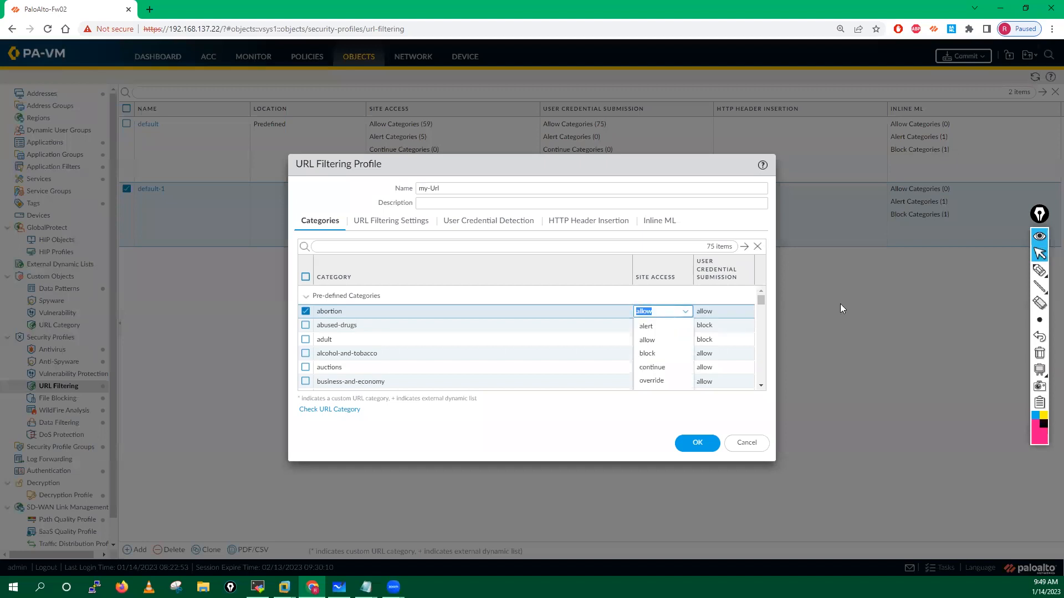
click(1039, 271)
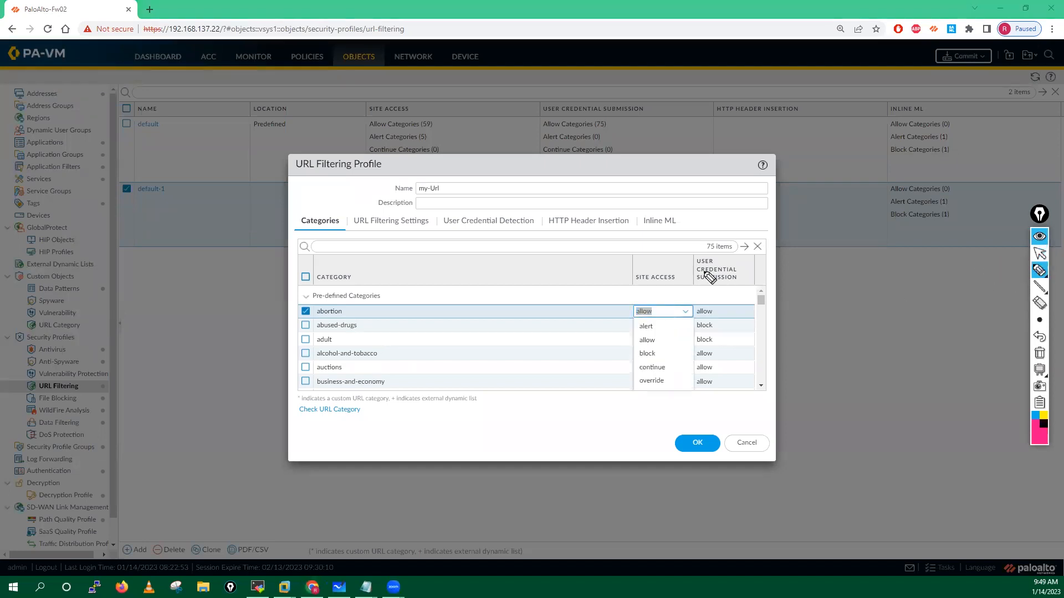
mouse_move(381, 264)
mouse_down()
mouse_move(438, 245)
mouse_move(378, 252)
mouse_move(450, 247)
mouse_move(413, 224)
mouse_move(488, 238)
mouse_move(480, 249)
mouse_up()
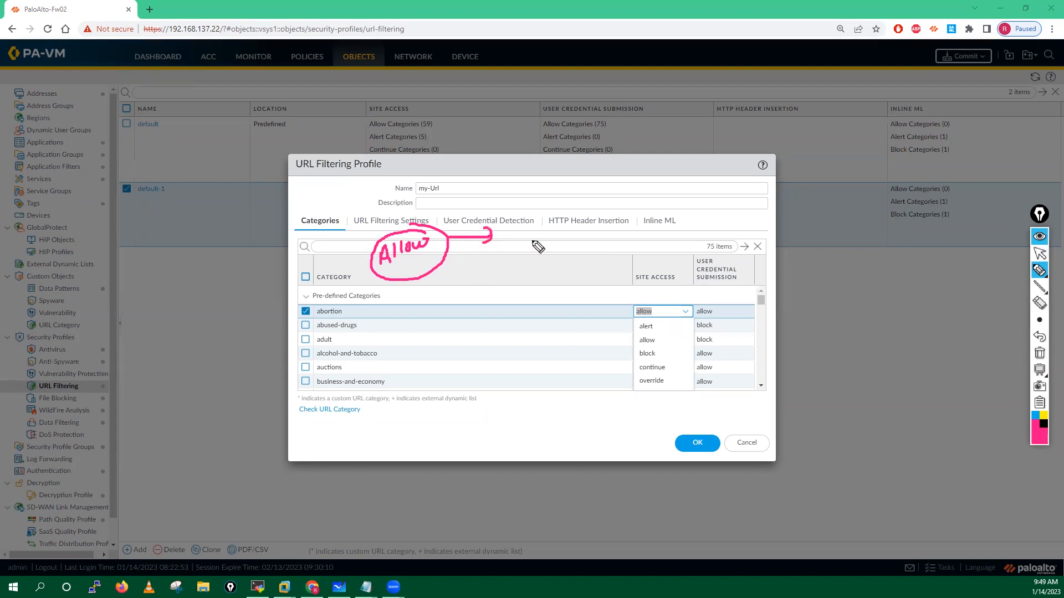
mouse_move(340, 307)
mouse_down()
mouse_move(306, 309)
mouse_move(347, 325)
mouse_move(336, 306)
mouse_up()
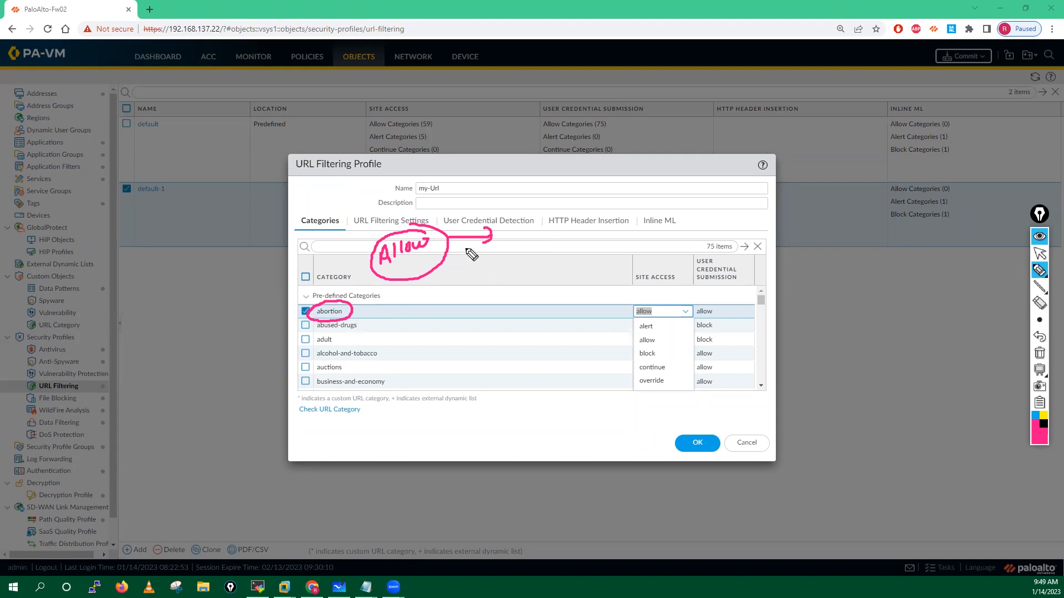
drag(510, 250, 531, 228)
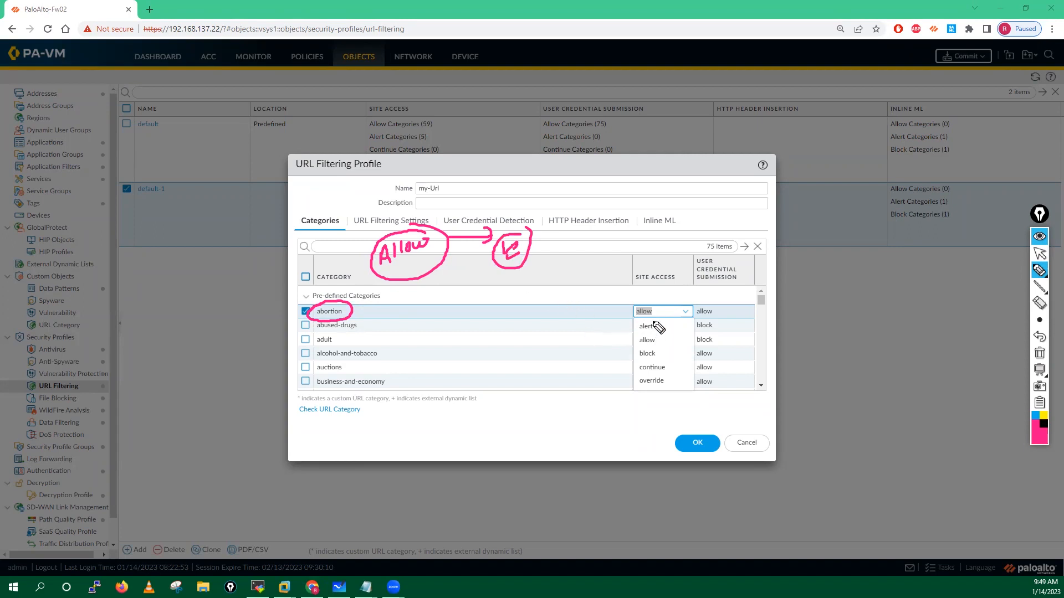
mouse_move(651, 321)
mouse_down()
mouse_move(637, 337)
mouse_move(663, 332)
mouse_move(654, 322)
mouse_up()
drag(415, 304, 424, 298)
mouse_move(430, 290)
mouse_down()
mouse_move(431, 301)
mouse_move(477, 304)
mouse_move(499, 290)
mouse_move(505, 302)
mouse_move(409, 304)
mouse_move(468, 273)
mouse_up()
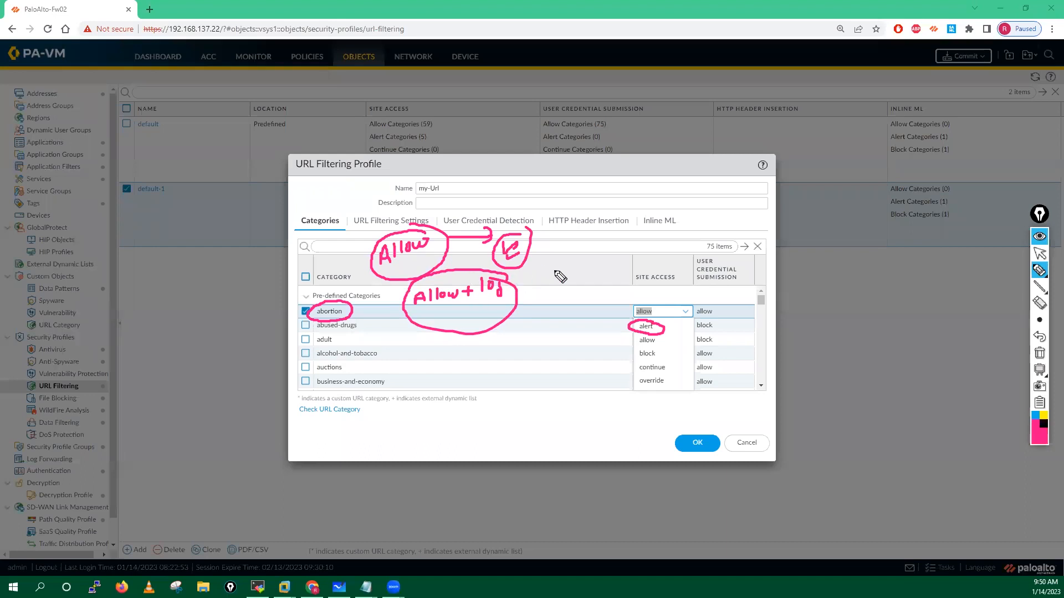
mouse_move(535, 279)
mouse_down()
mouse_move(527, 288)
mouse_move(542, 289)
mouse_up()
mouse_move(630, 357)
mouse_down()
mouse_move(667, 358)
mouse_move(563, 355)
mouse_up()
drag(576, 346, 576, 360)
drag(426, 355, 496, 361)
mouse_move(503, 349)
mouse_down()
mouse_move(495, 374)
mouse_move(412, 341)
mouse_move(487, 333)
mouse_up()
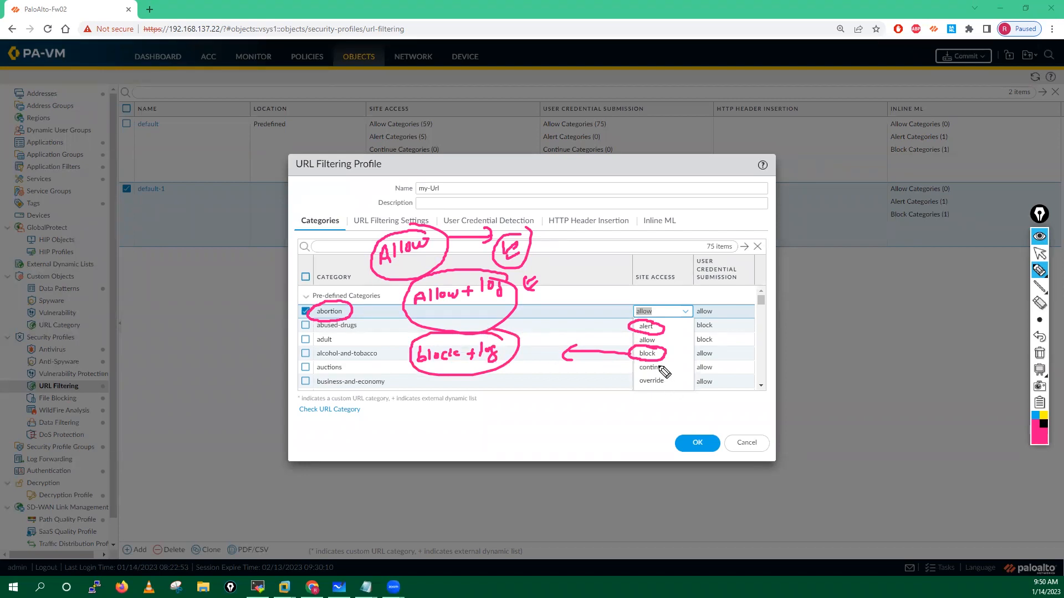
mouse_move(646, 364)
mouse_down()
mouse_move(637, 378)
mouse_move(666, 377)
mouse_move(674, 363)
mouse_move(635, 366)
mouse_move(573, 397)
mouse_up()
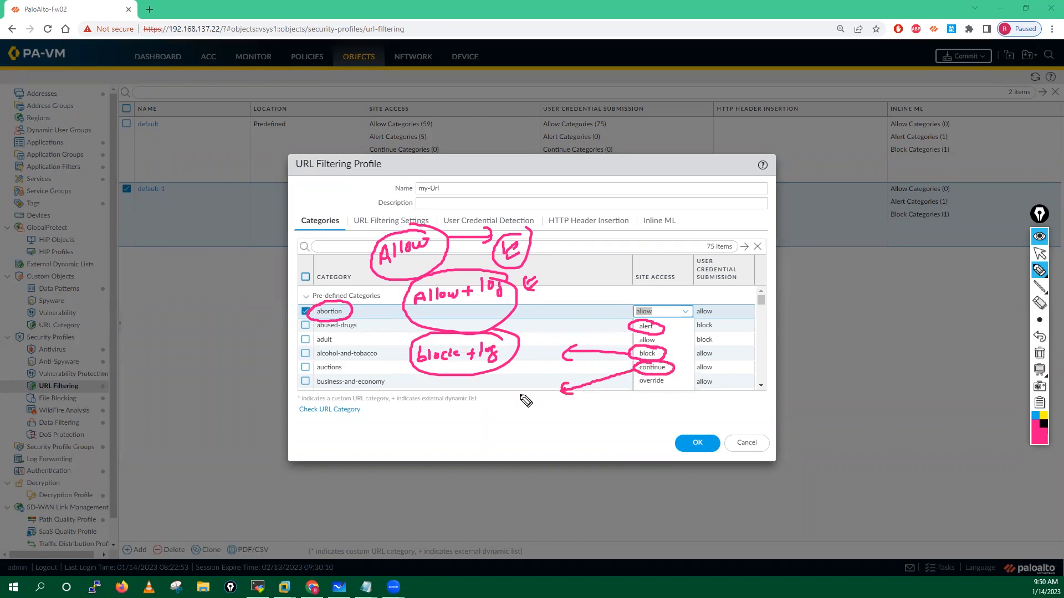
mouse_move(413, 407)
mouse_down()
mouse_move(410, 439)
mouse_move(452, 407)
mouse_move(512, 438)
mouse_move(446, 445)
mouse_up()
mouse_move(550, 423)
mouse_down()
mouse_move(520, 423)
mouse_move(526, 438)
mouse_up()
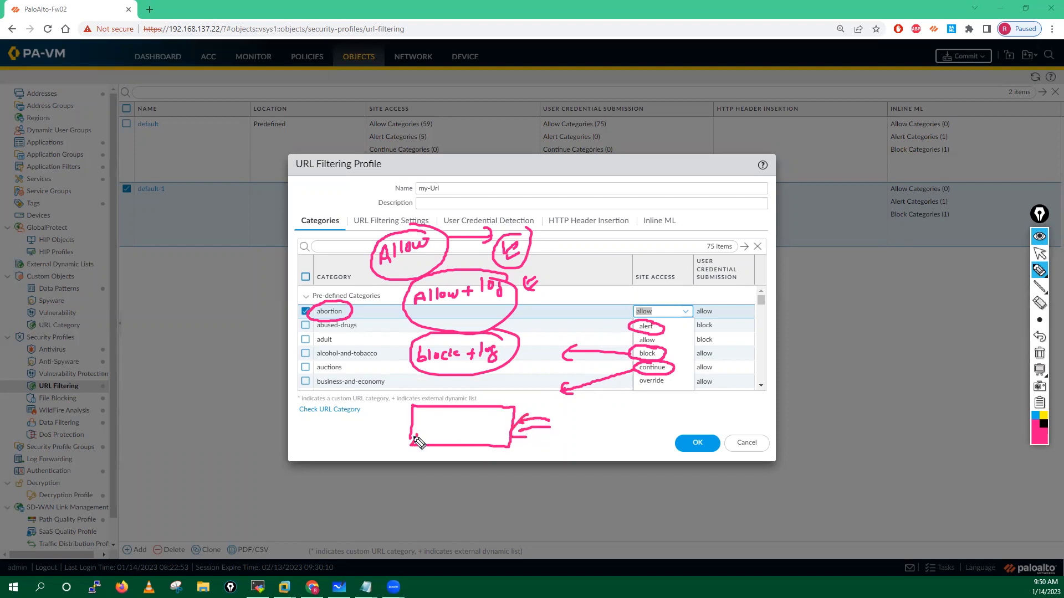
drag(411, 463, 435, 471)
mouse_move(420, 456)
mouse_down()
mouse_move(435, 471)
mouse_move(417, 478)
mouse_up()
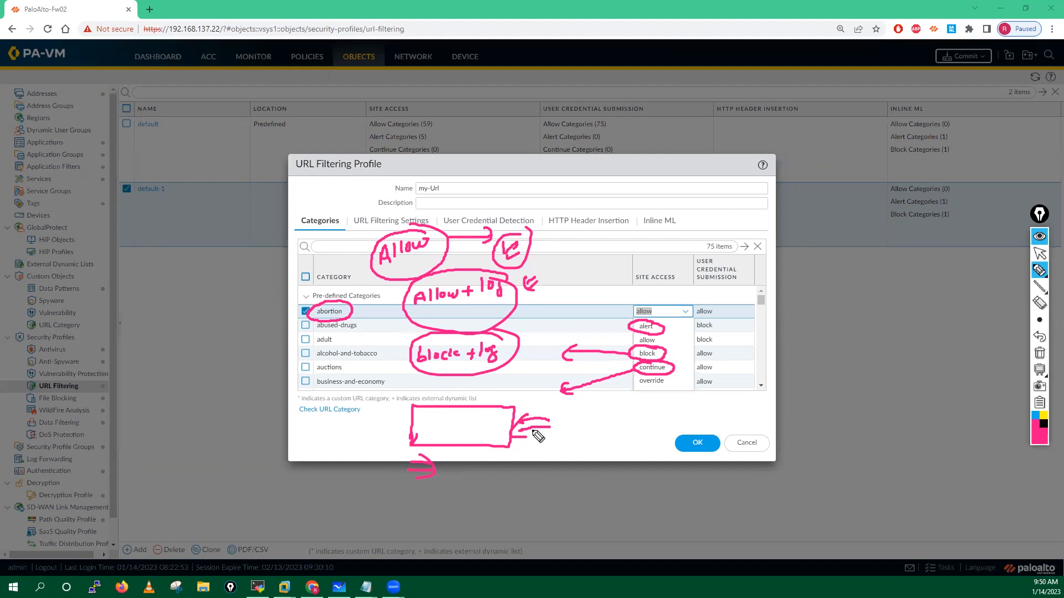
mouse_move(573, 422)
mouse_down()
mouse_move(595, 421)
mouse_move(580, 438)
mouse_move(611, 438)
mouse_up()
mouse_move(611, 419)
mouse_down()
mouse_move(653, 438)
mouse_move(699, 417)
mouse_move(566, 439)
mouse_move(694, 398)
mouse_up()
drag(439, 419, 438, 436)
mouse_move(458, 418)
mouse_down()
mouse_move(484, 432)
mouse_move(512, 411)
mouse_move(481, 437)
mouse_move(540, 480)
mouse_up()
mouse_move(455, 463)
mouse_down()
mouse_move(454, 472)
mouse_move(546, 487)
mouse_move(524, 502)
mouse_up()
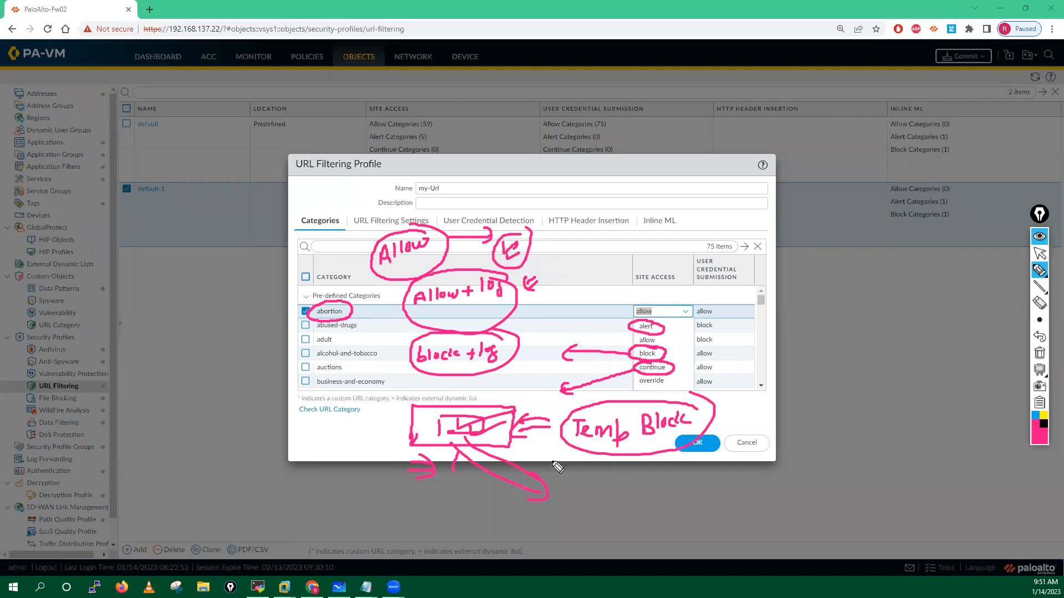
mouse_move(651, 381)
mouse_down()
mouse_move(636, 388)
mouse_move(671, 389)
mouse_move(642, 381)
mouse_move(603, 390)
mouse_up()
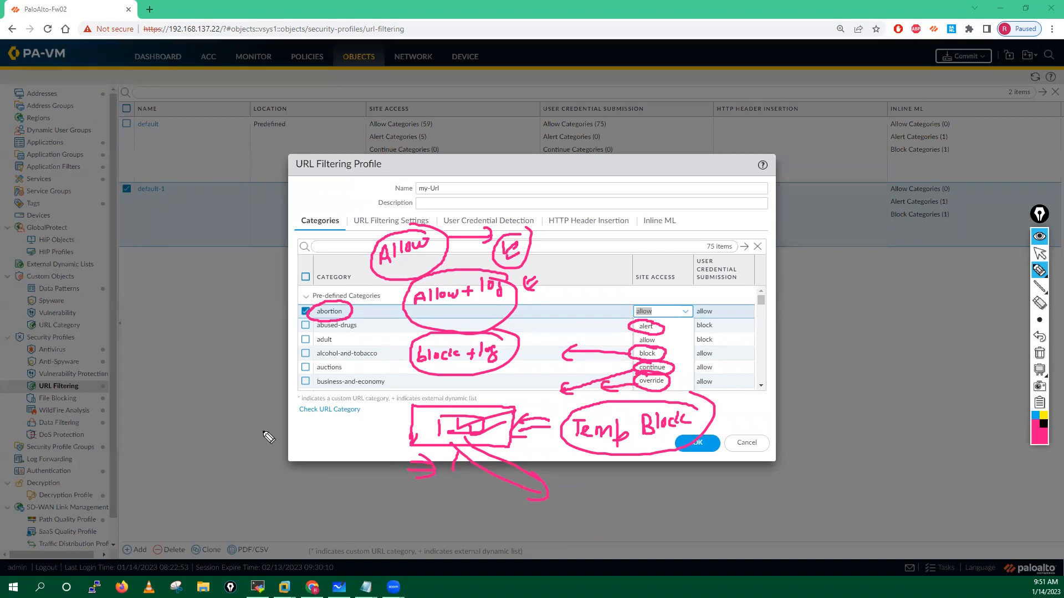
mouse_move(222, 409)
mouse_down()
mouse_move(217, 456)
mouse_move(377, 460)
mouse_move(221, 453)
mouse_up()
mouse_move(232, 357)
mouse_down()
mouse_move(244, 381)
mouse_move(331, 359)
mouse_move(366, 365)
mouse_up()
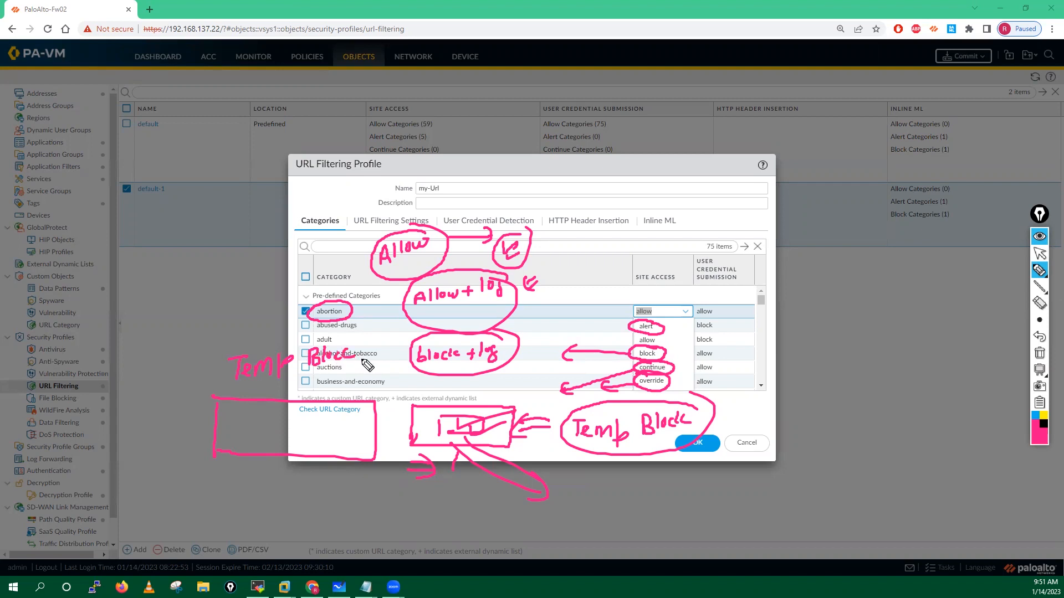
mouse_move(182, 413)
mouse_down()
mouse_move(201, 423)
mouse_move(192, 432)
mouse_move(246, 413)
mouse_move(234, 419)
mouse_up()
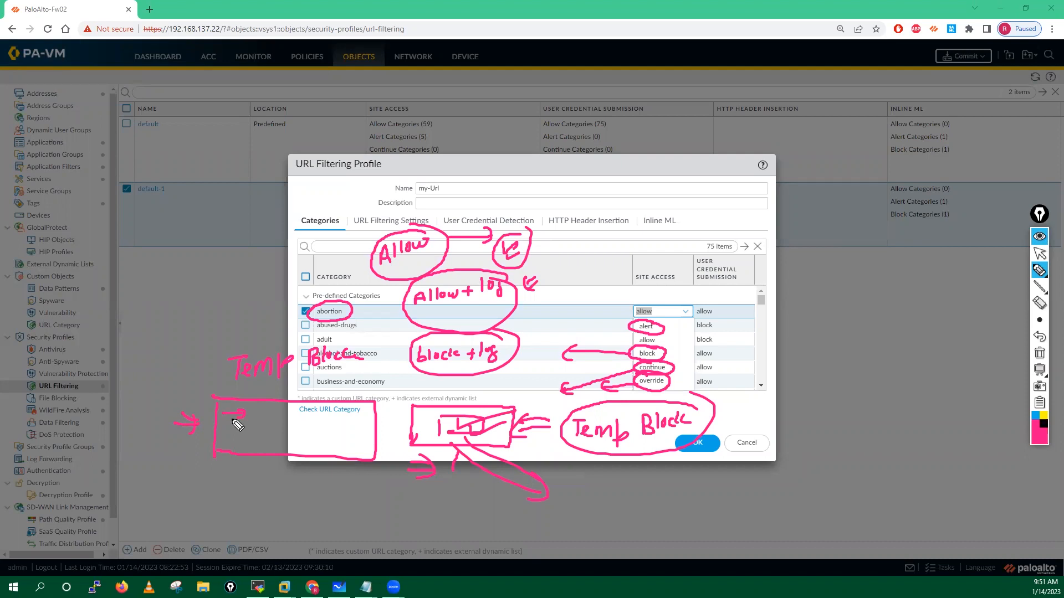
mouse_move(218, 439)
mouse_down()
mouse_move(242, 437)
mouse_move(233, 444)
mouse_up()
mouse_move(394, 418)
mouse_down()
mouse_move(381, 416)
mouse_move(388, 444)
mouse_up()
drag(256, 411, 256, 446)
mouse_move(259, 409)
mouse_down()
mouse_move(308, 408)
mouse_move(336, 446)
mouse_move(260, 444)
mouse_move(274, 426)
mouse_move(335, 439)
mouse_move(349, 430)
mouse_up()
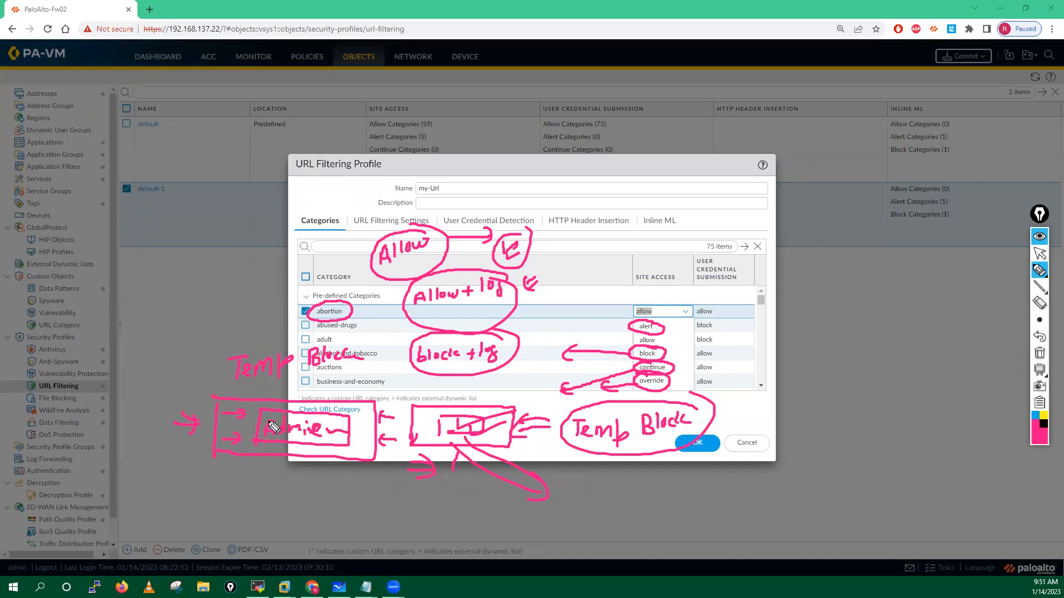
mouse_move(261, 474)
mouse_down()
mouse_move(284, 449)
mouse_move(300, 450)
mouse_move(304, 466)
mouse_up()
Step: Change the abortion category's site access from allow to block in the my-Url profile
click(1040, 351)
click(1036, 256)
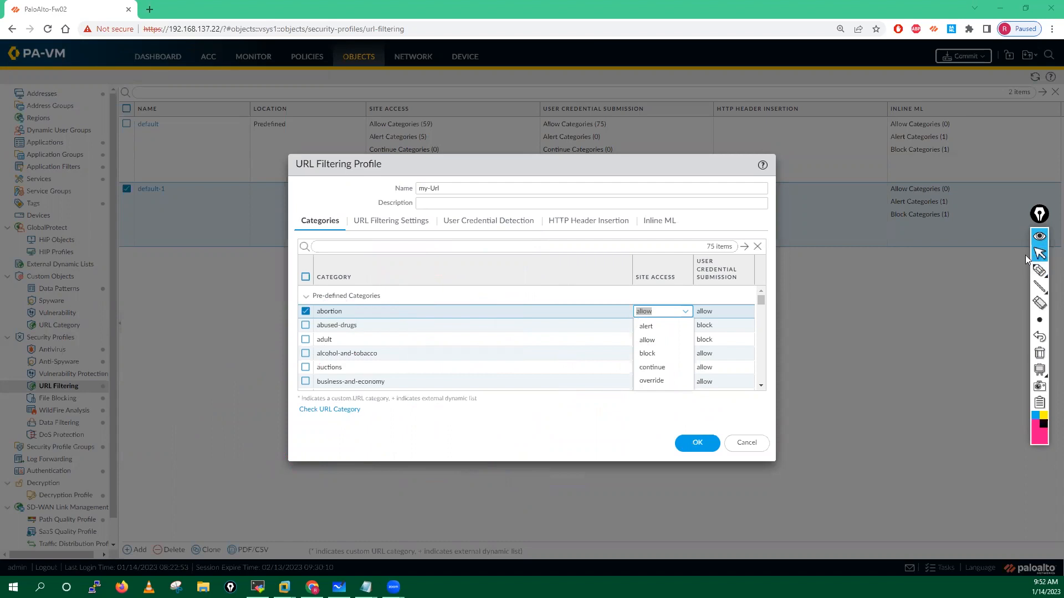
click(685, 312)
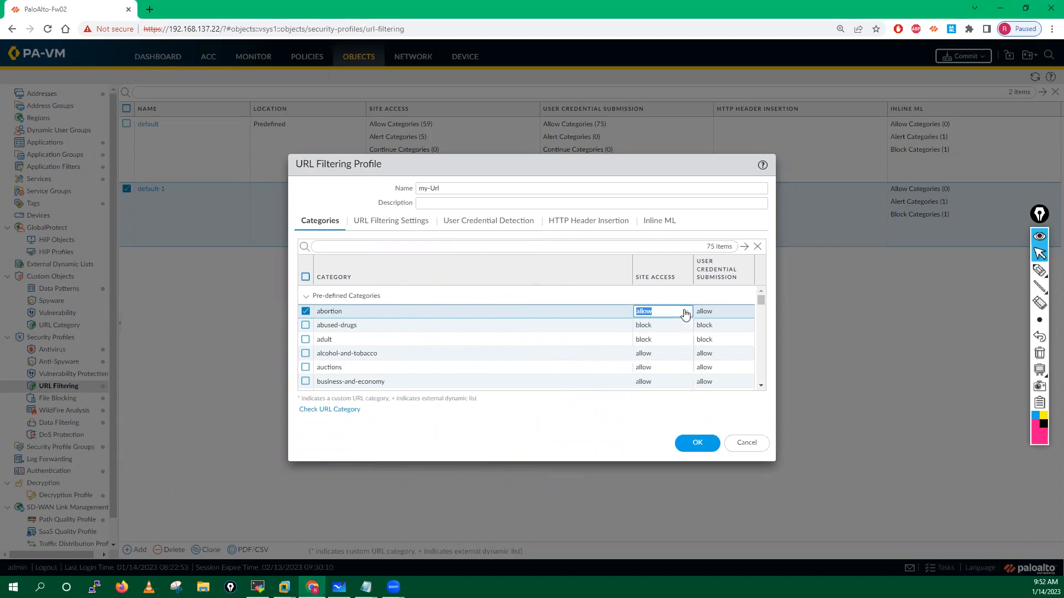
click(646, 328)
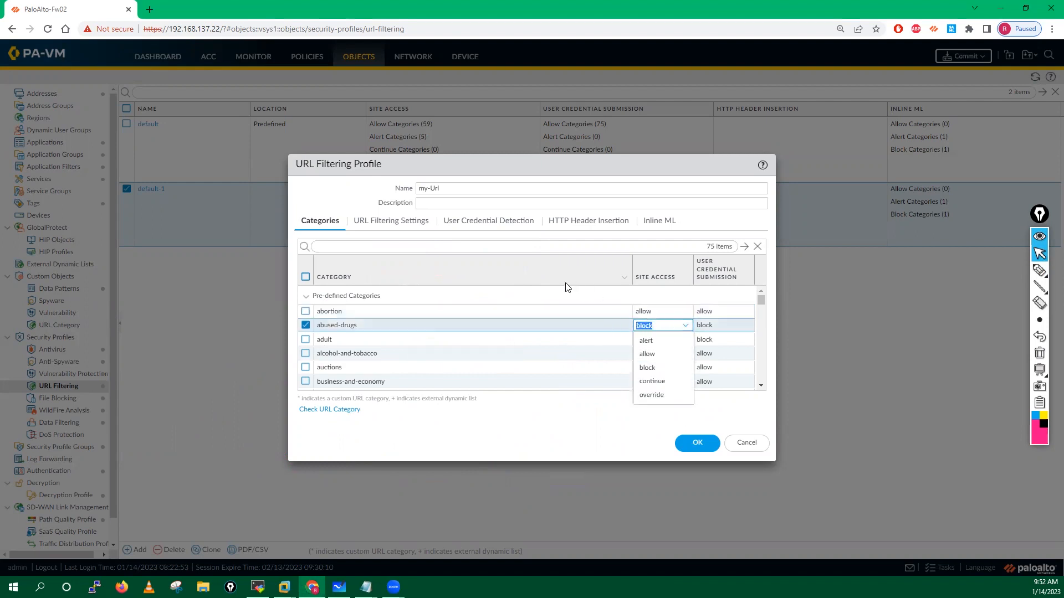
click(643, 313)
click(647, 354)
click(305, 313)
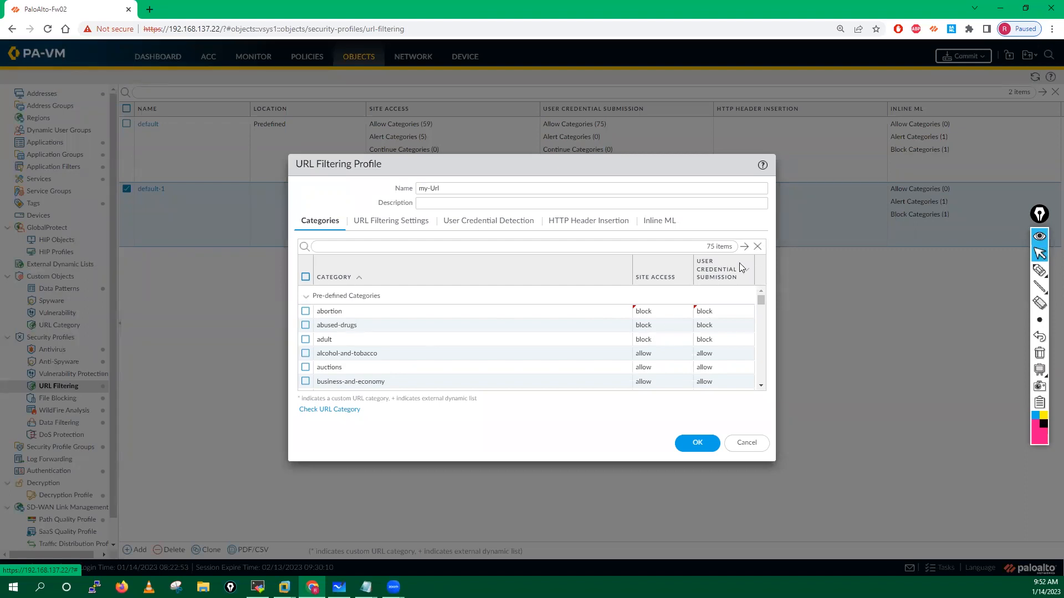
click(1040, 270)
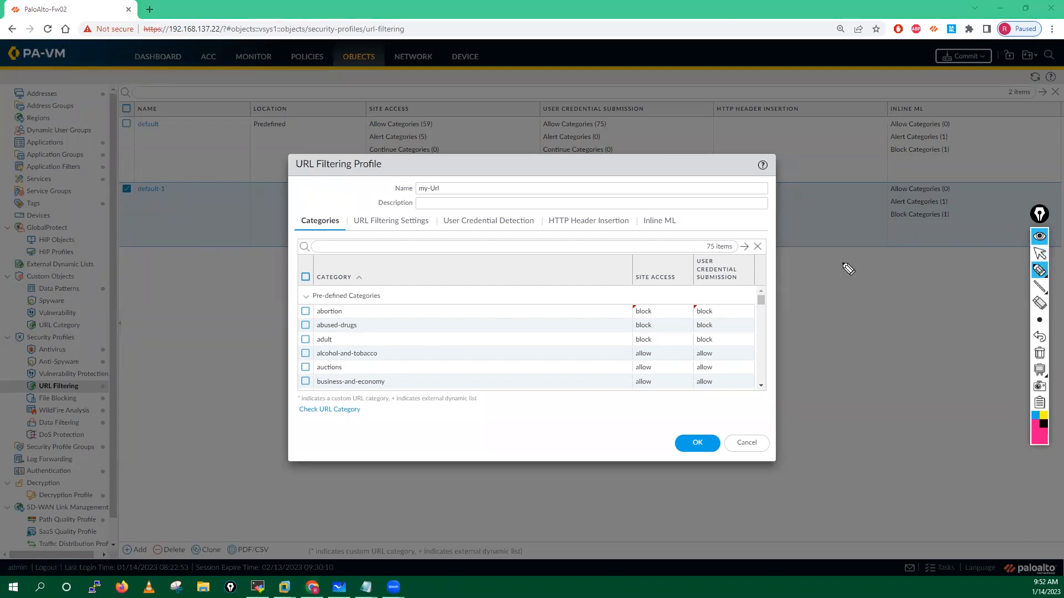
mouse_move(707, 254)
mouse_down()
mouse_move(691, 281)
mouse_move(748, 297)
mouse_move(712, 259)
mouse_up()
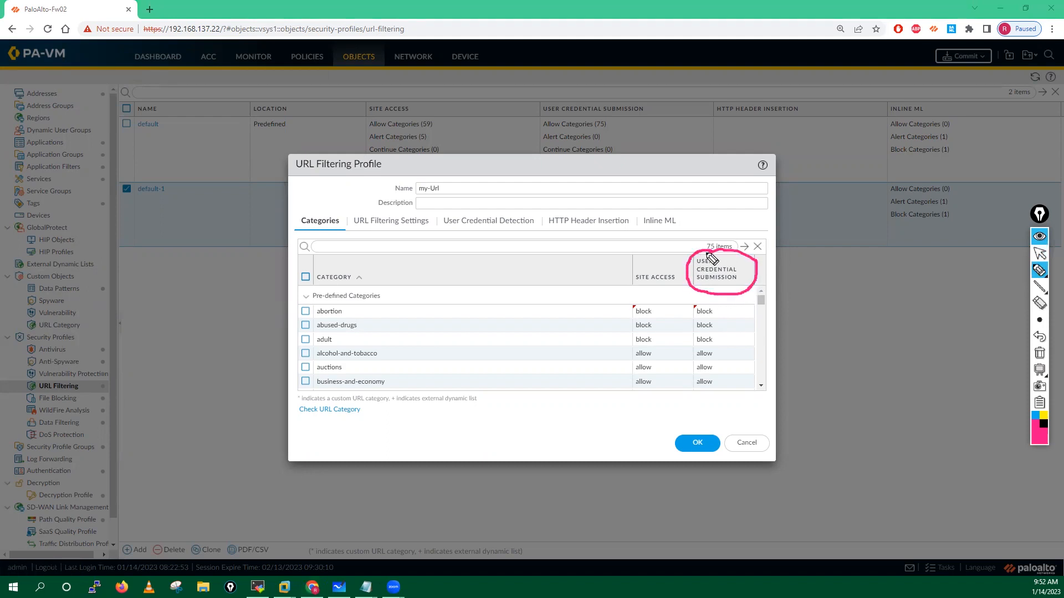
mouse_move(690, 260)
mouse_down()
mouse_move(682, 272)
mouse_move(631, 269)
mouse_move(638, 246)
mouse_up()
mouse_move(429, 249)
mouse_down()
mouse_move(485, 245)
mouse_move(437, 276)
mouse_move(445, 223)
mouse_up()
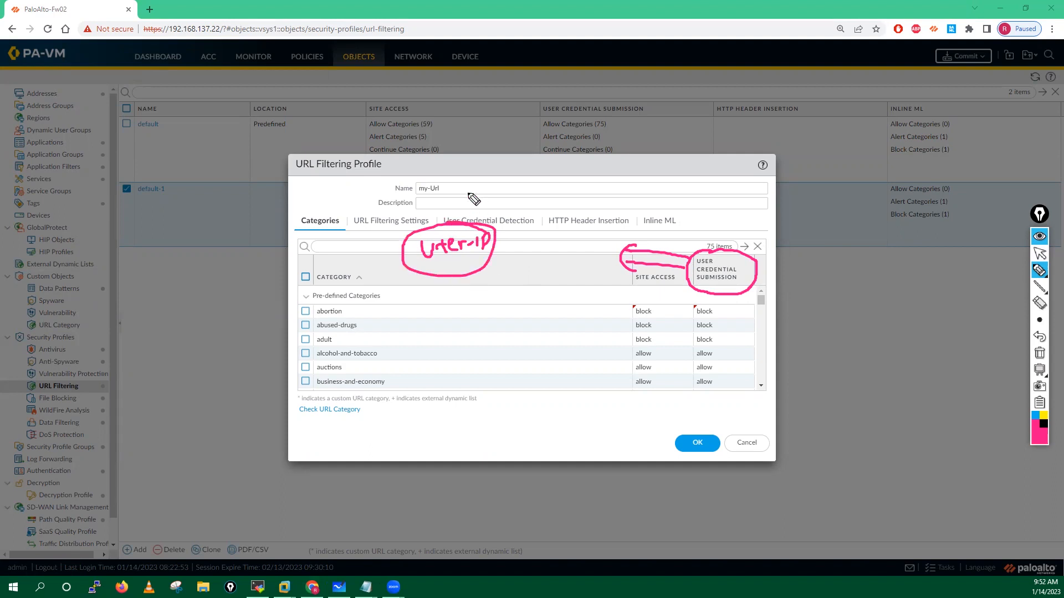
mouse_move(448, 165)
mouse_down()
mouse_move(479, 167)
mouse_move(460, 181)
mouse_up()
click(301, 182)
mouse_move(301, 180)
mouse_down()
mouse_move(314, 194)
mouse_move(361, 190)
mouse_move(327, 215)
mouse_move(370, 199)
mouse_move(375, 216)
mouse_up()
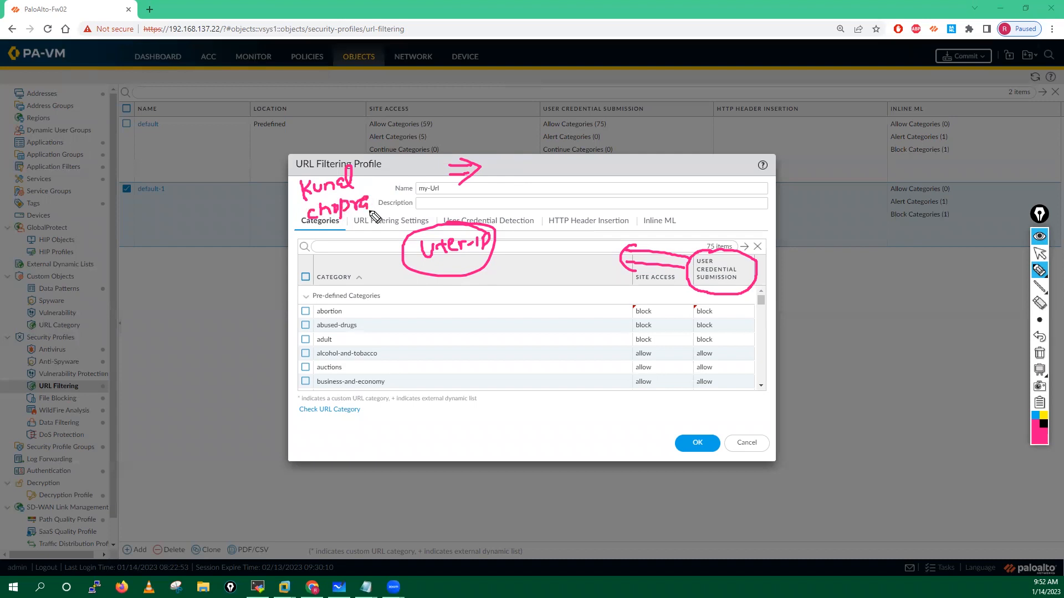
mouse_move(559, 158)
mouse_down()
mouse_move(558, 168)
mouse_move(662, 165)
mouse_up()
click(595, 166)
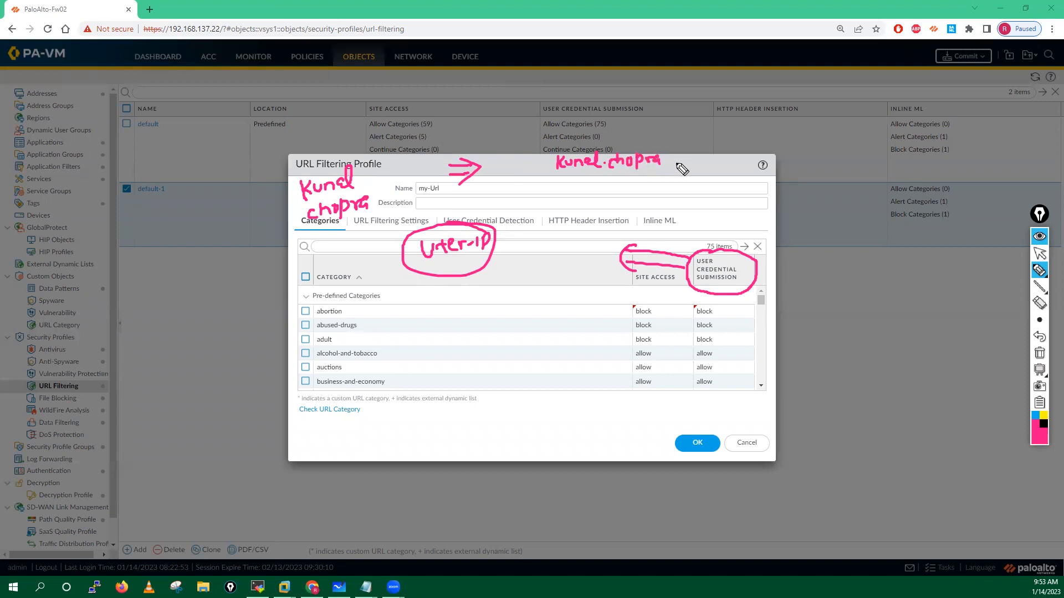
click(667, 162)
mouse_move(688, 151)
mouse_down()
mouse_move(758, 142)
mouse_move(667, 161)
mouse_move(664, 150)
mouse_move(669, 160)
mouse_up()
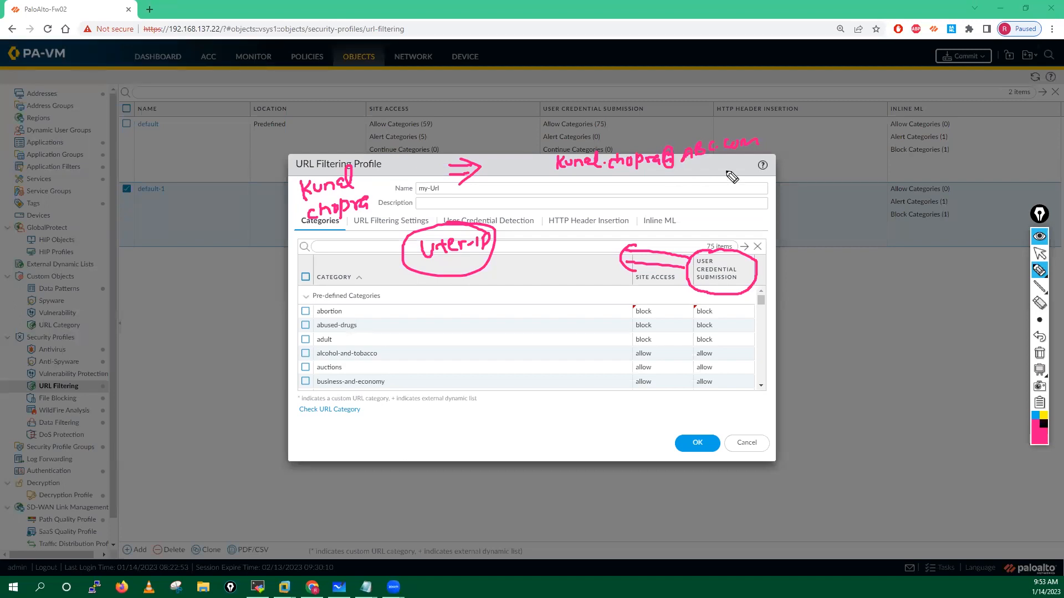
mouse_move(566, 187)
mouse_down()
mouse_move(565, 203)
mouse_move(619, 200)
mouse_move(645, 186)
mouse_move(650, 197)
mouse_move(669, 185)
mouse_move(675, 200)
mouse_move(757, 188)
mouse_up()
click(596, 198)
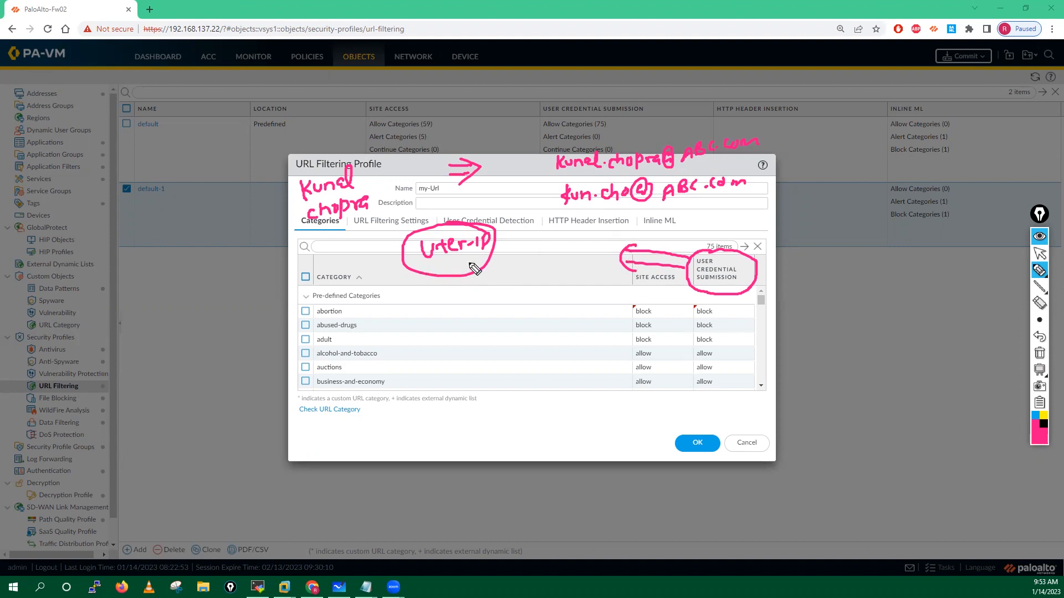
Step: Draw pen annotations over the my-Url profile's category list
drag(565, 179, 565, 215)
mouse_move(726, 165)
mouse_down()
mouse_move(755, 186)
mouse_move(724, 198)
mouse_up()
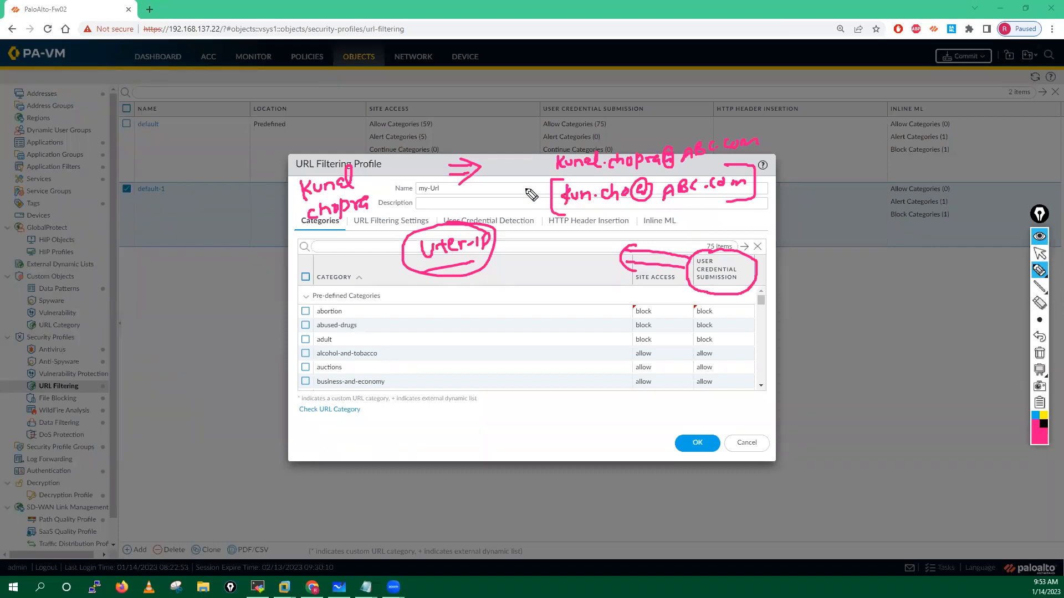
mouse_move(520, 184)
mouse_down()
mouse_move(540, 193)
mouse_move(534, 203)
mouse_up()
mouse_move(434, 317)
mouse_down()
mouse_move(420, 345)
mouse_move(428, 325)
mouse_up()
mouse_move(428, 333)
mouse_down()
mouse_move(482, 336)
mouse_move(582, 319)
mouse_move(466, 378)
mouse_up()
drag(550, 379, 582, 316)
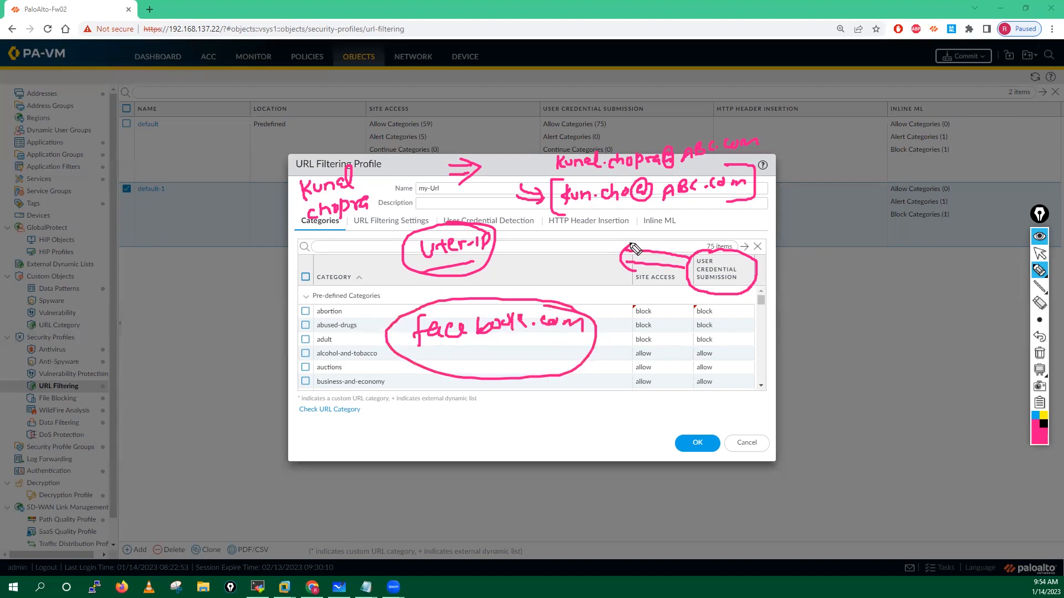
click(577, 249)
drag(577, 248, 587, 209)
drag(580, 218, 610, 213)
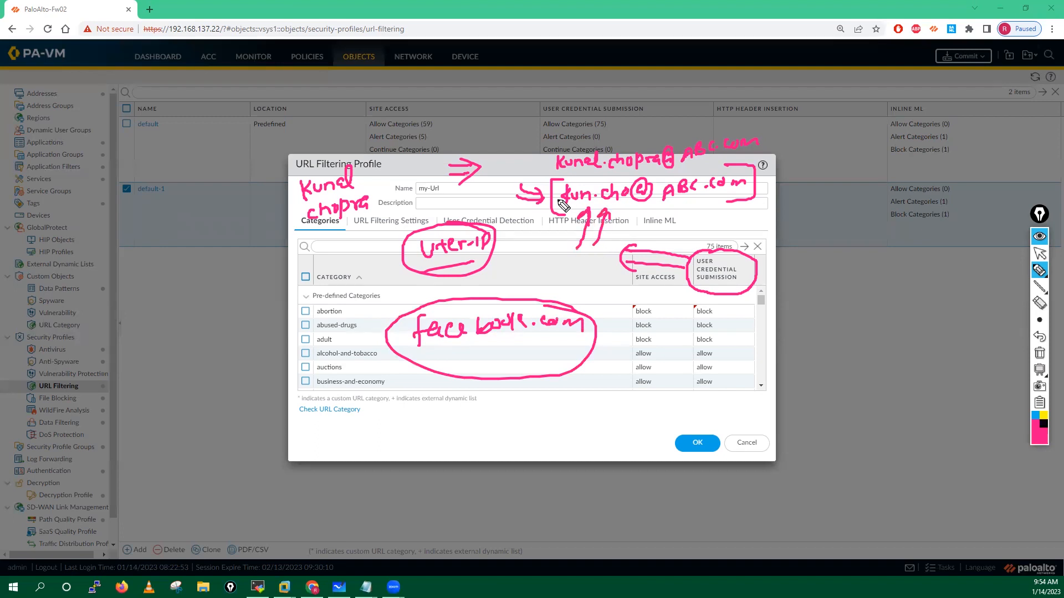
click(1040, 253)
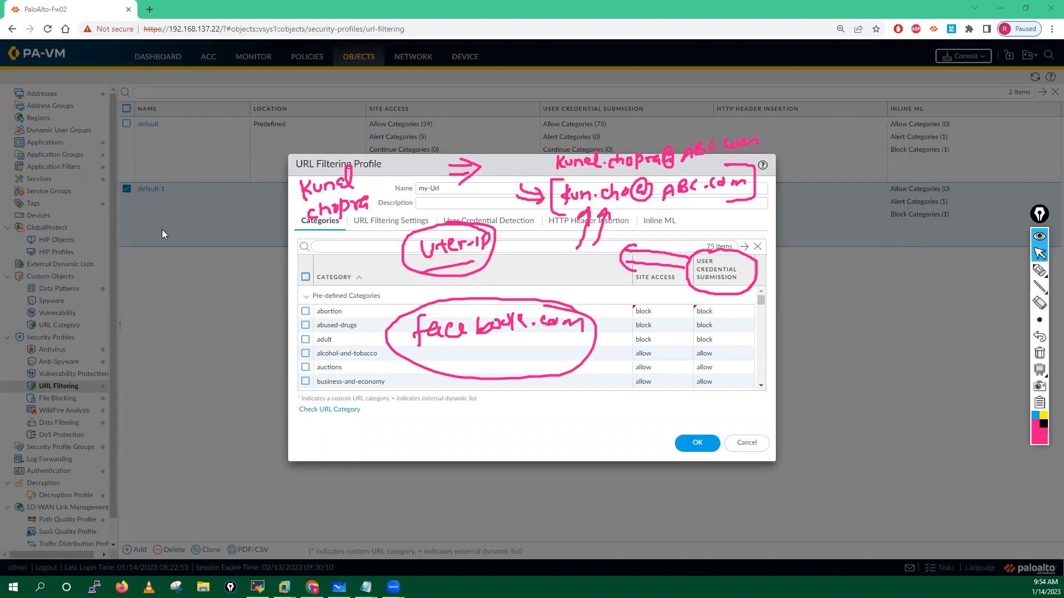
click(1039, 270)
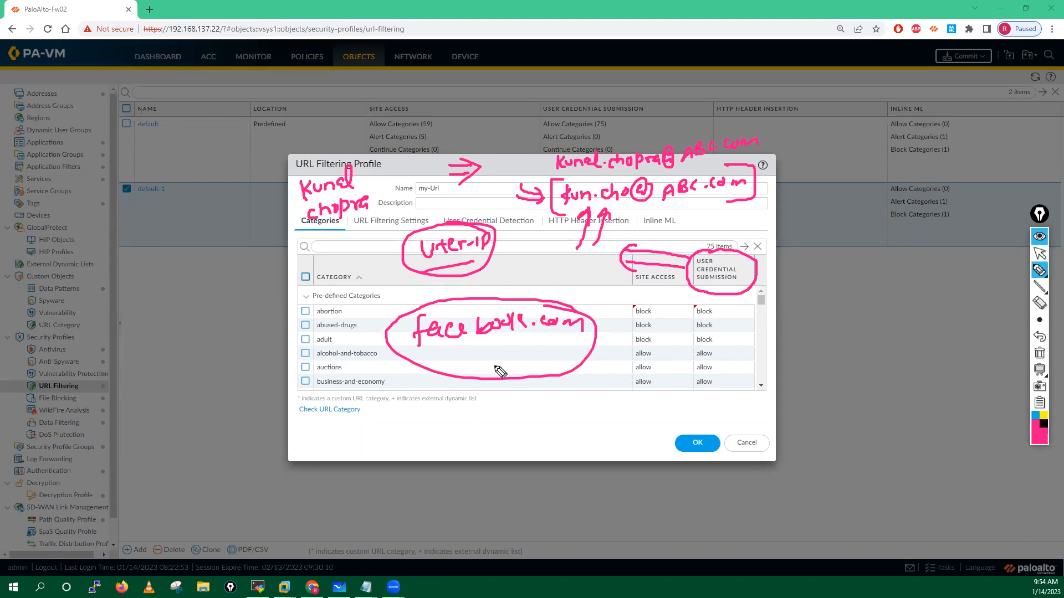
Step: Draw explanatory arrows over the profile dialog, then clear all pen annotations
mouse_move(457, 395)
mouse_down()
mouse_move(477, 394)
mouse_move(468, 408)
mouse_move(462, 351)
mouse_up()
mouse_move(440, 414)
mouse_down()
mouse_move(475, 356)
mouse_move(489, 366)
mouse_up()
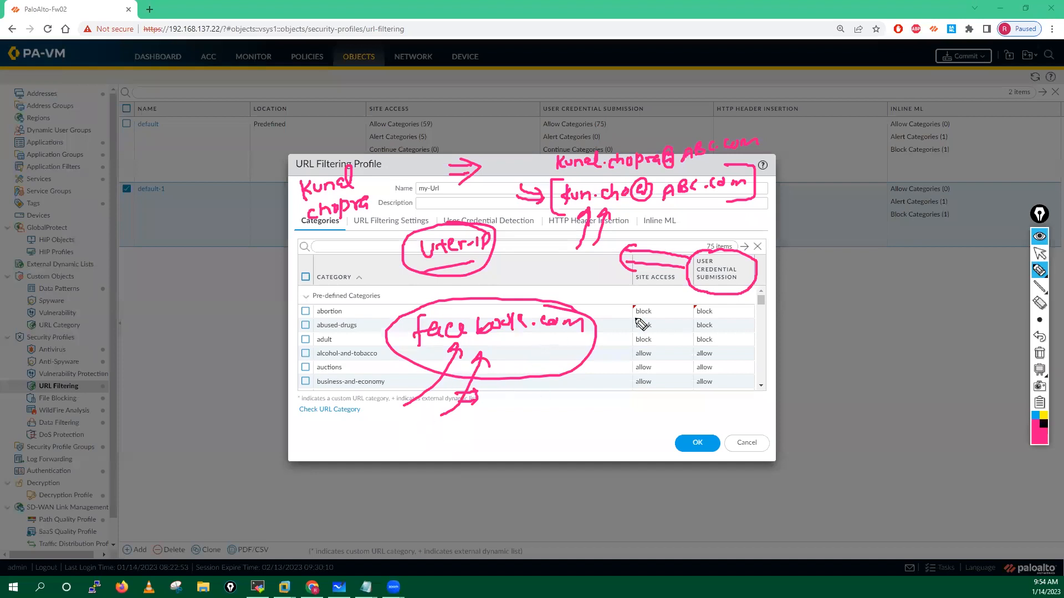
mouse_move(781, 271)
mouse_down()
mouse_move(751, 262)
mouse_move(750, 273)
mouse_up()
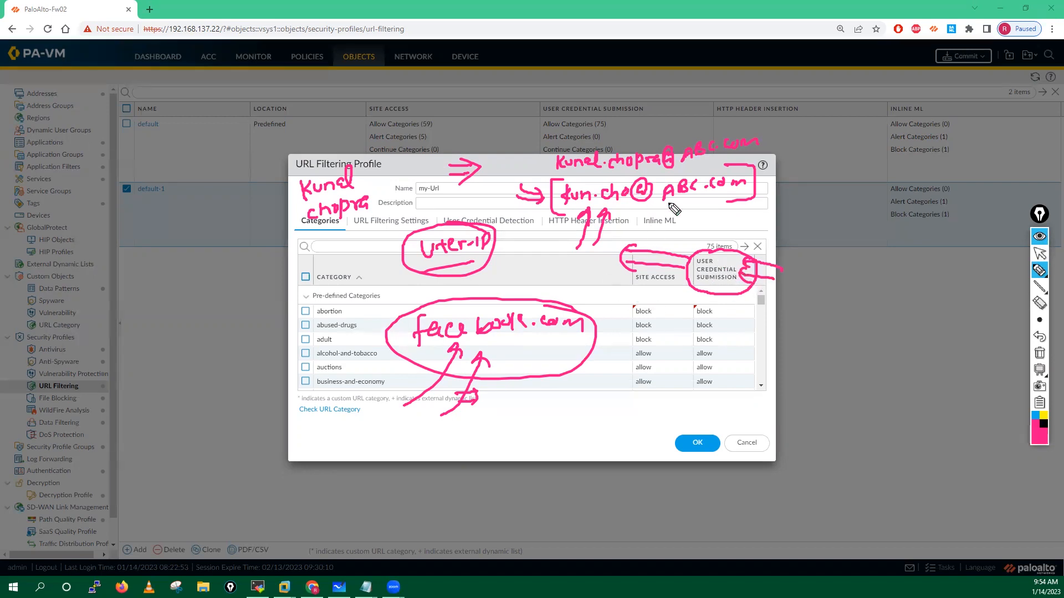
mouse_move(648, 239)
mouse_down()
mouse_move(665, 206)
mouse_move(679, 215)
mouse_up()
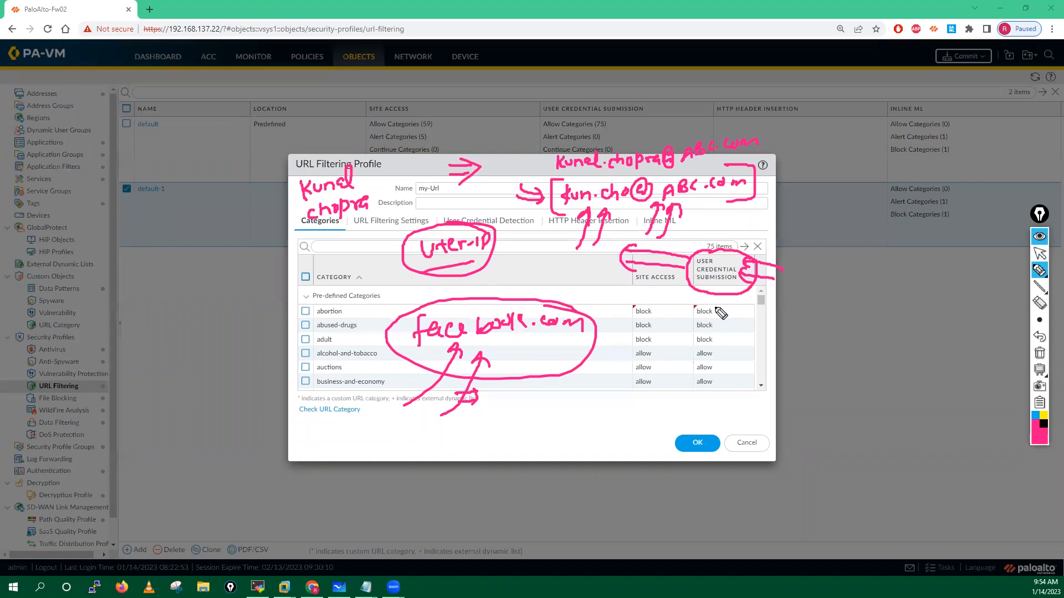
click(1044, 358)
Step: Set alcohol-and-tobacco to continue for both site access and credential submission
click(1047, 251)
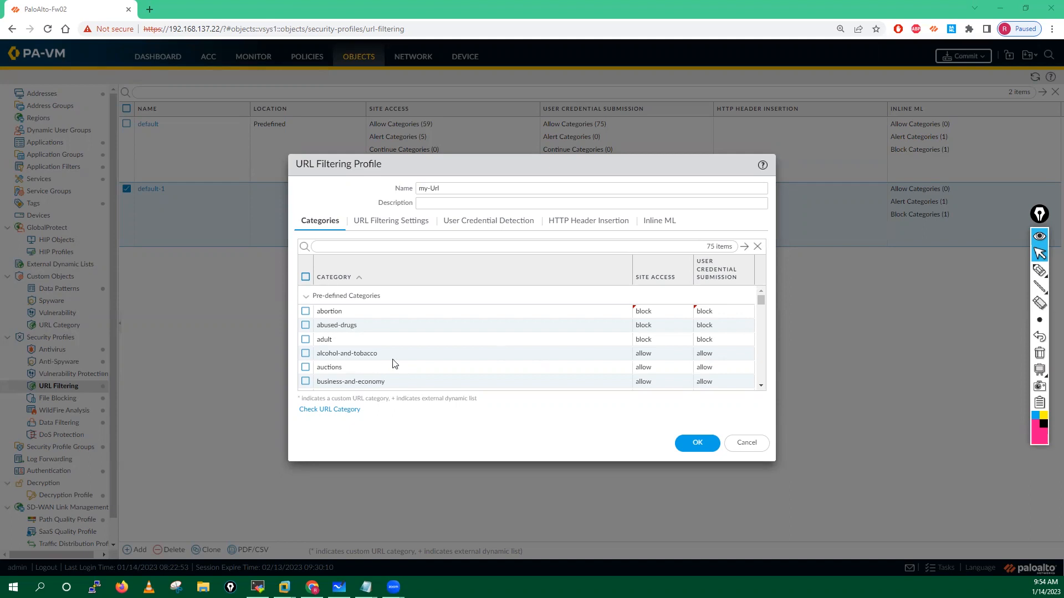
click(651, 357)
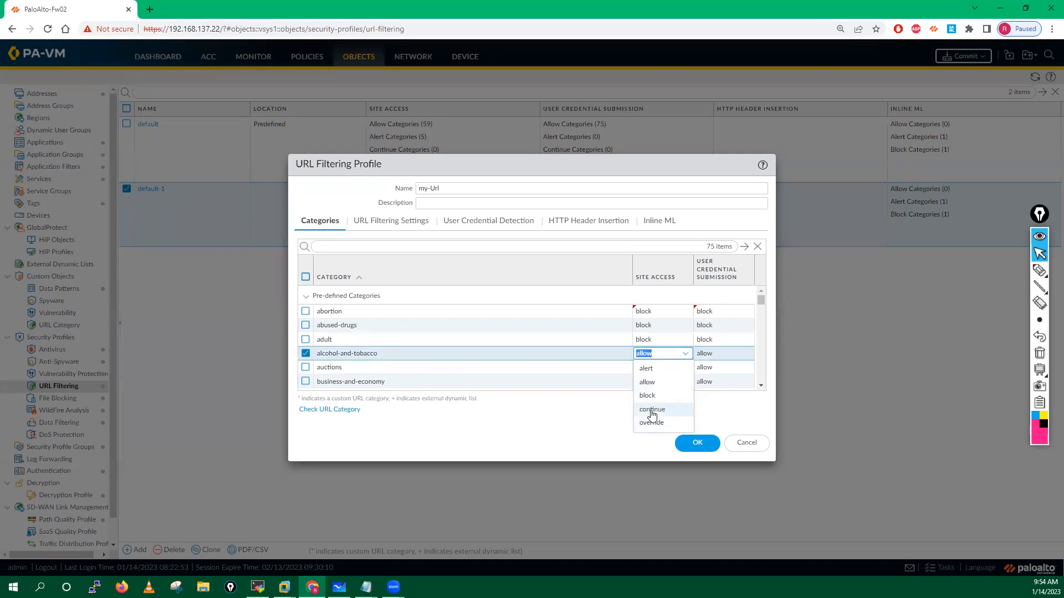
click(652, 411)
click(704, 355)
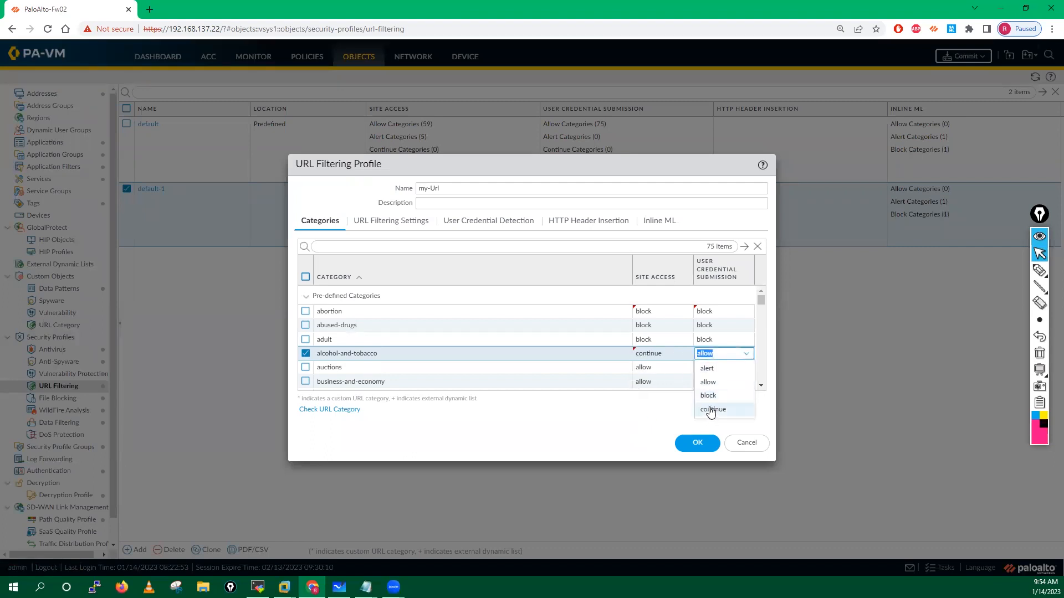
click(711, 410)
scroll(762, 299, down, 3)
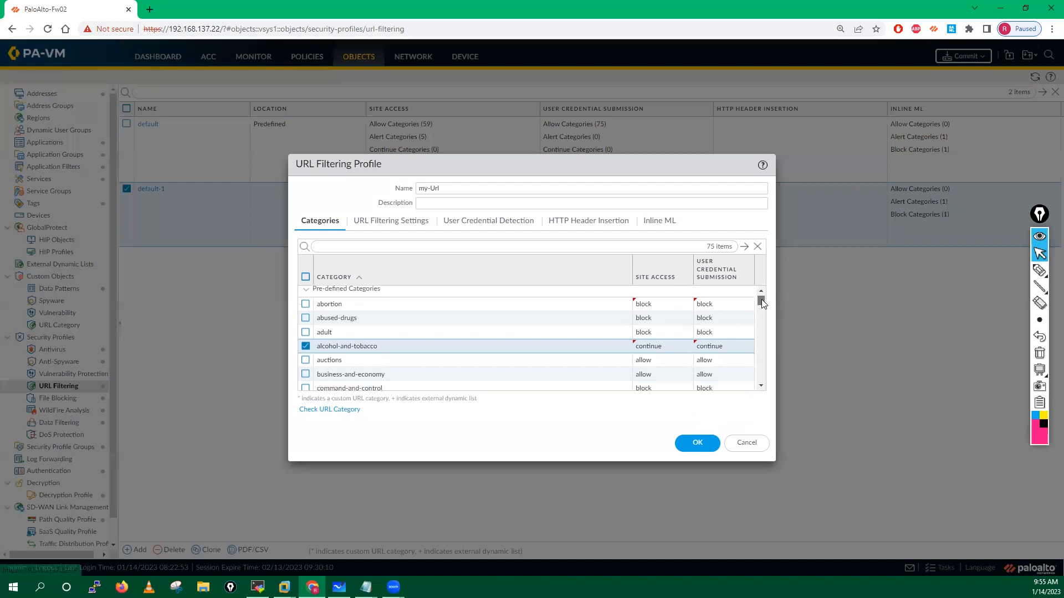
scroll(759, 302, up, 1)
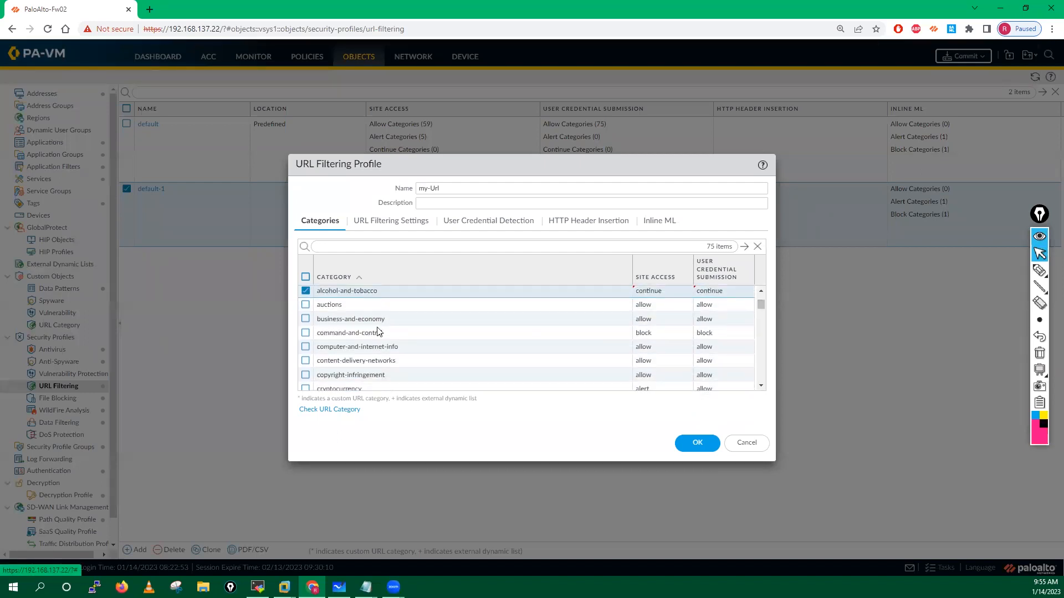
Step: Set auctions to alert for both columns, leaving business-and-economy at allow
click(643, 305)
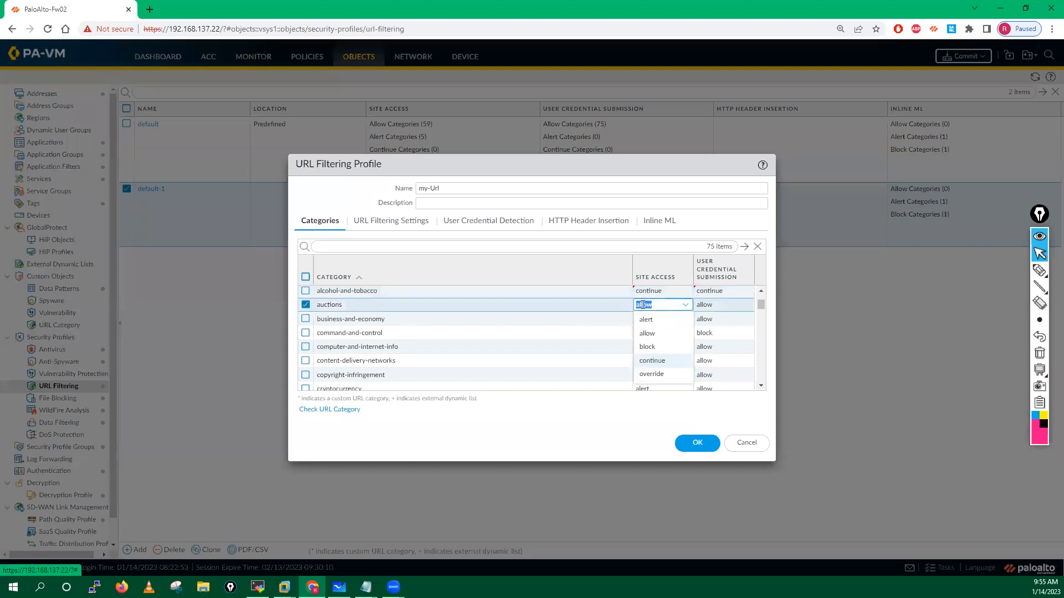
click(644, 327)
click(702, 306)
click(704, 307)
click(711, 326)
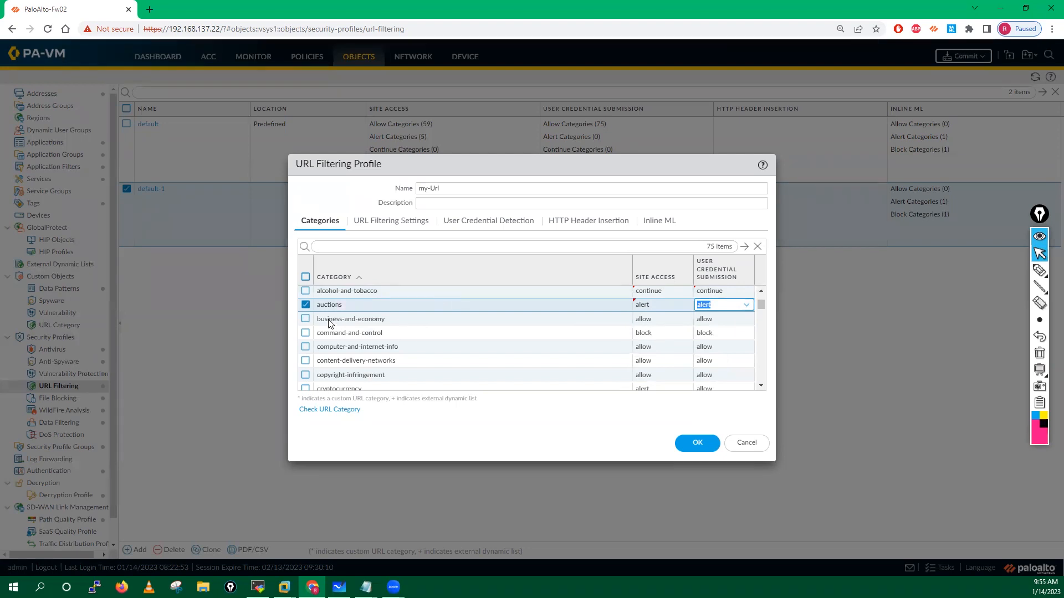
double_click(650, 321)
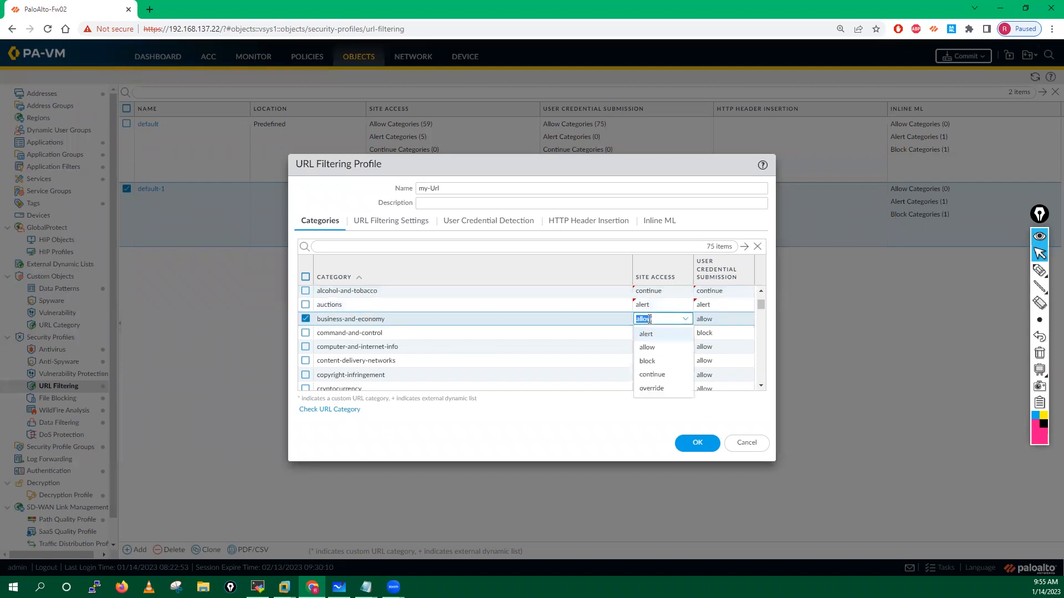
click(771, 323)
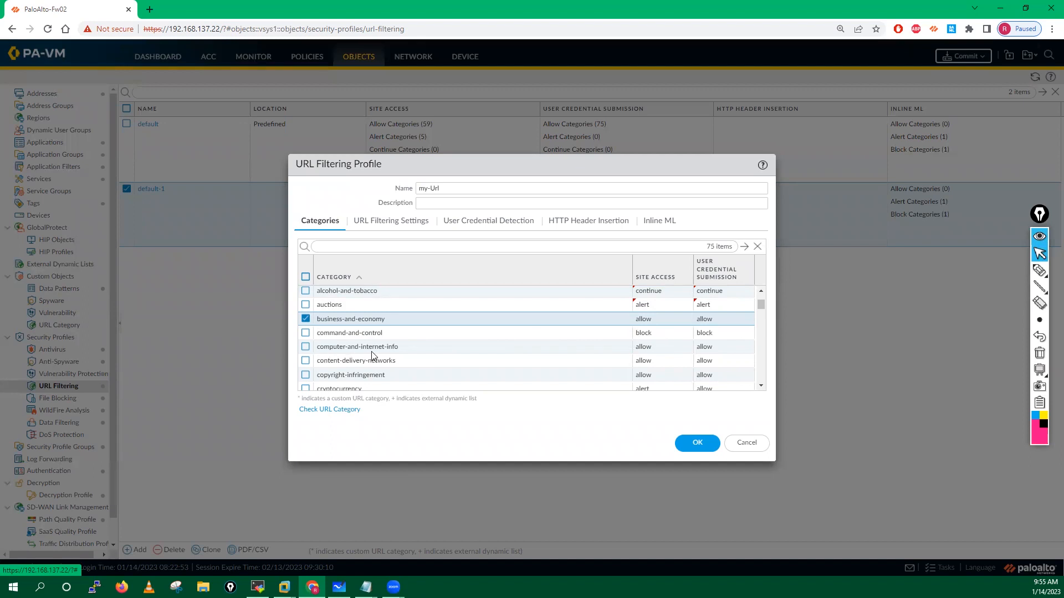
Step: Set computer-and-internet-info to alert for both site access and credential submission
double_click(644, 348)
click(647, 368)
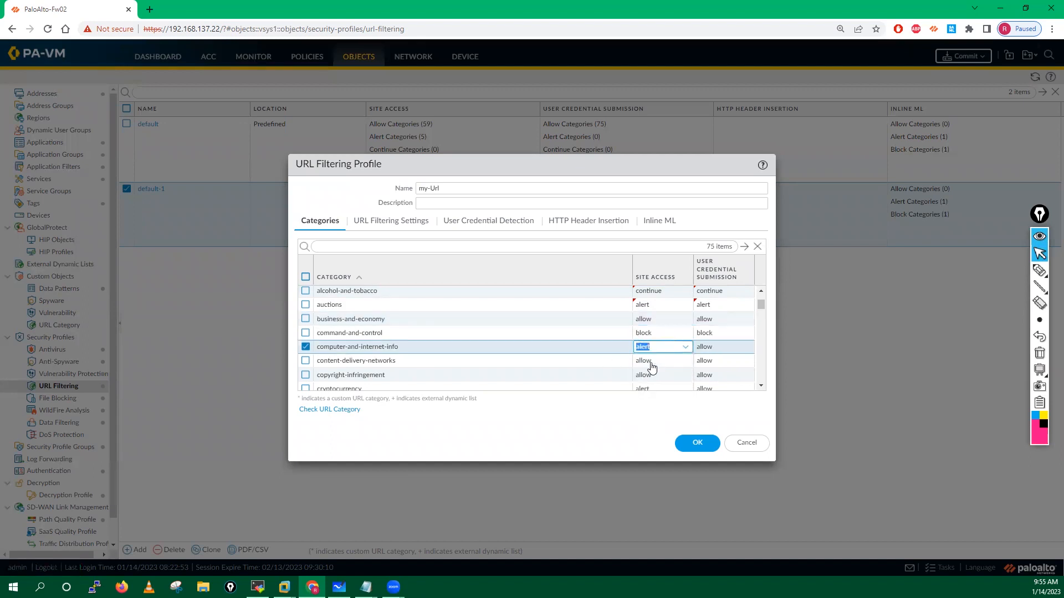
click(704, 349)
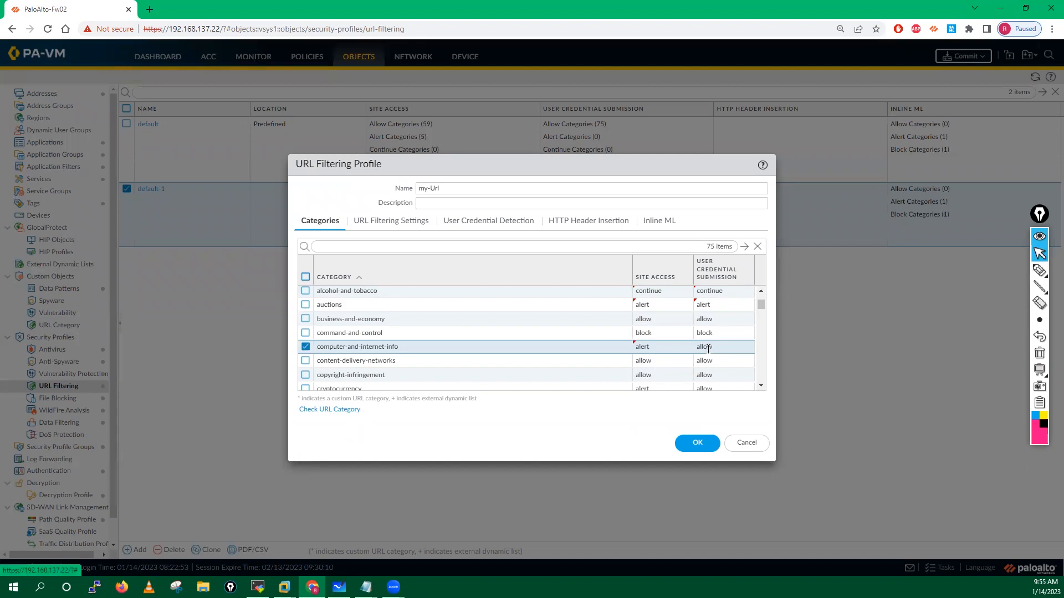
click(709, 349)
click(709, 369)
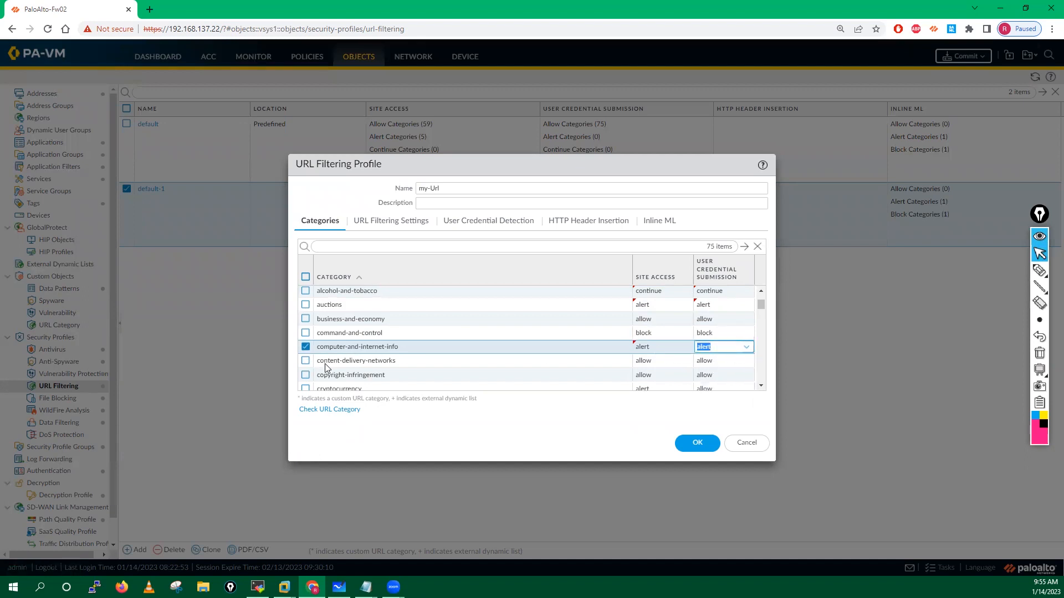
click(340, 362)
click(305, 347)
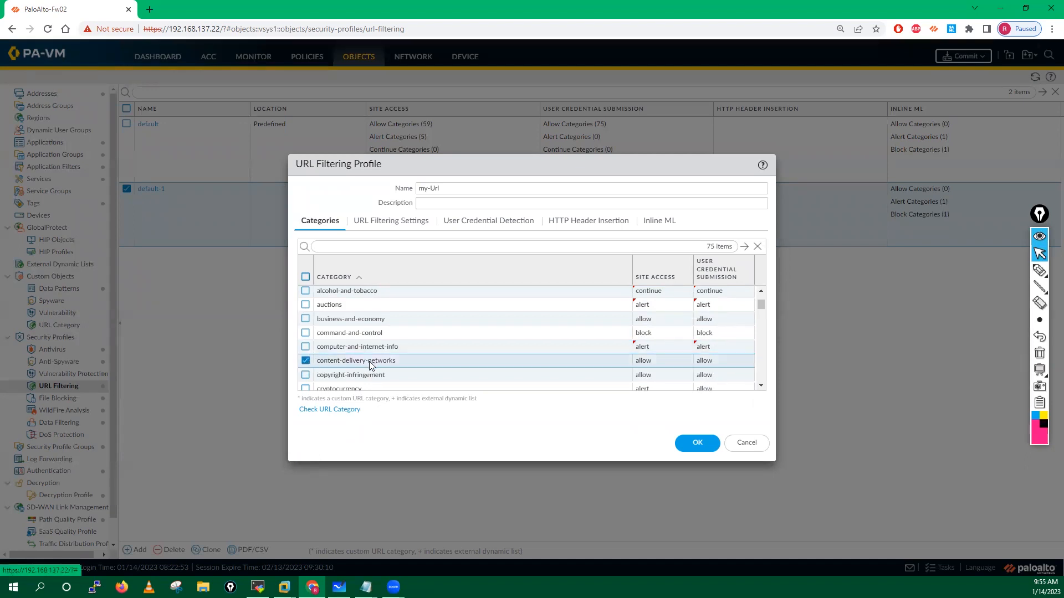
Step: Set content-delivery-networks to continue for both site access and credential submission
click(642, 366)
click(654, 417)
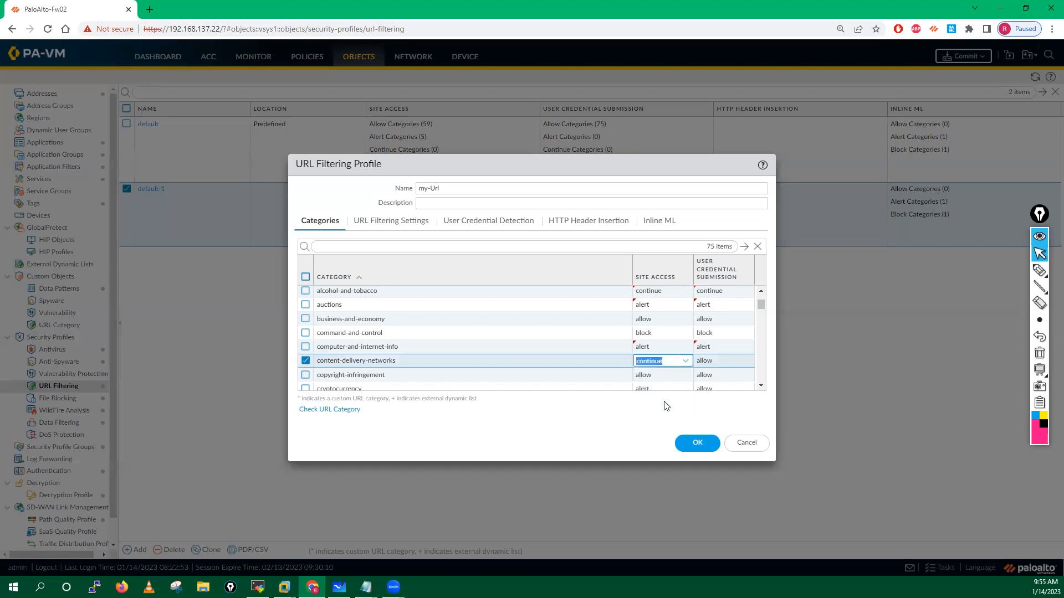
click(704, 362)
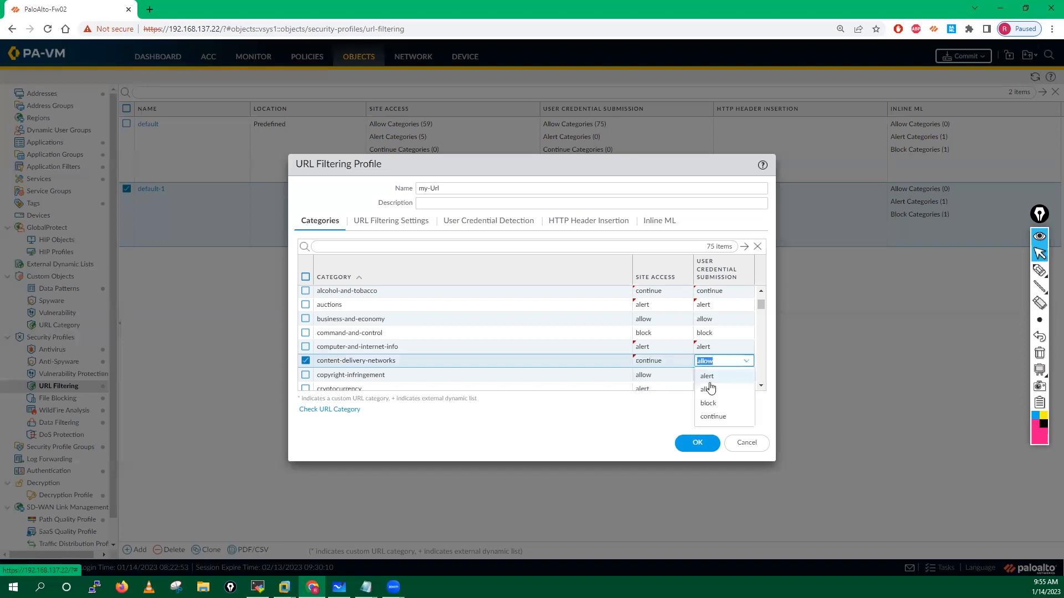
click(712, 417)
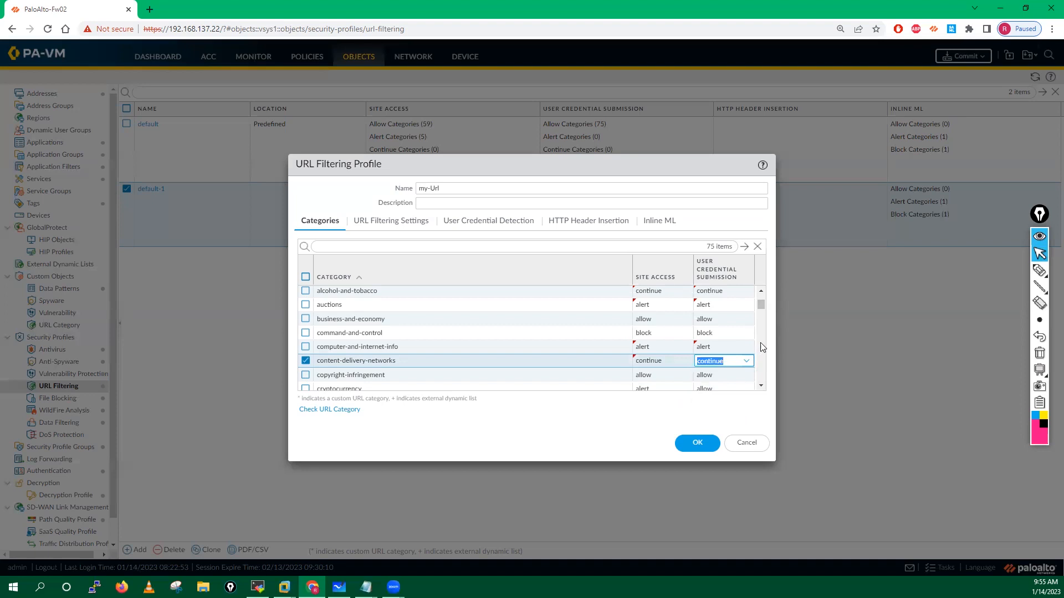
scroll(762, 347, down, 3)
scroll(763, 315, up, 3)
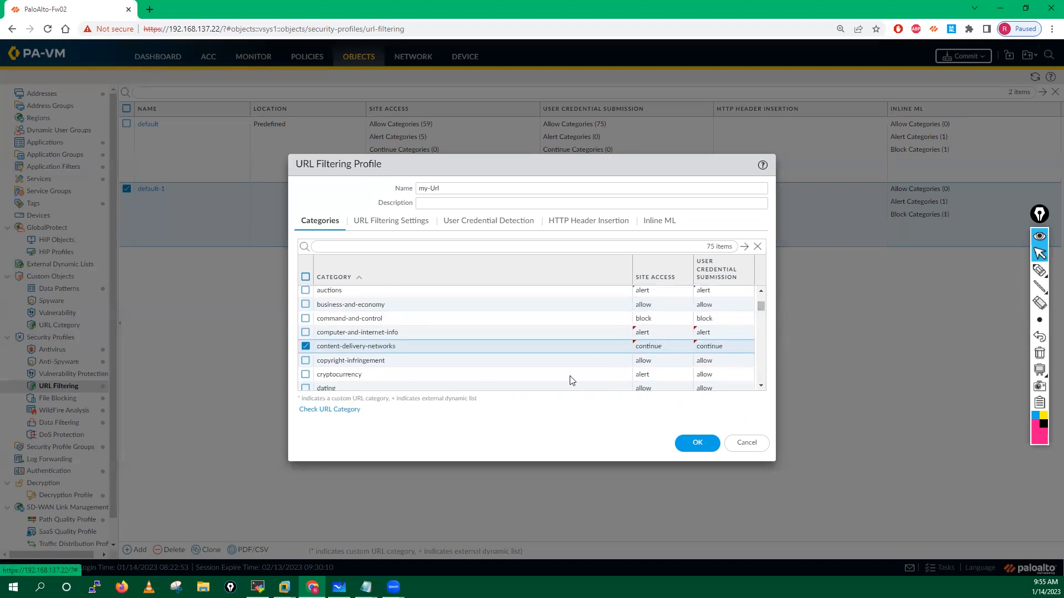
Step: Set copyright-infringement to block for both site access and credential submission
click(643, 363)
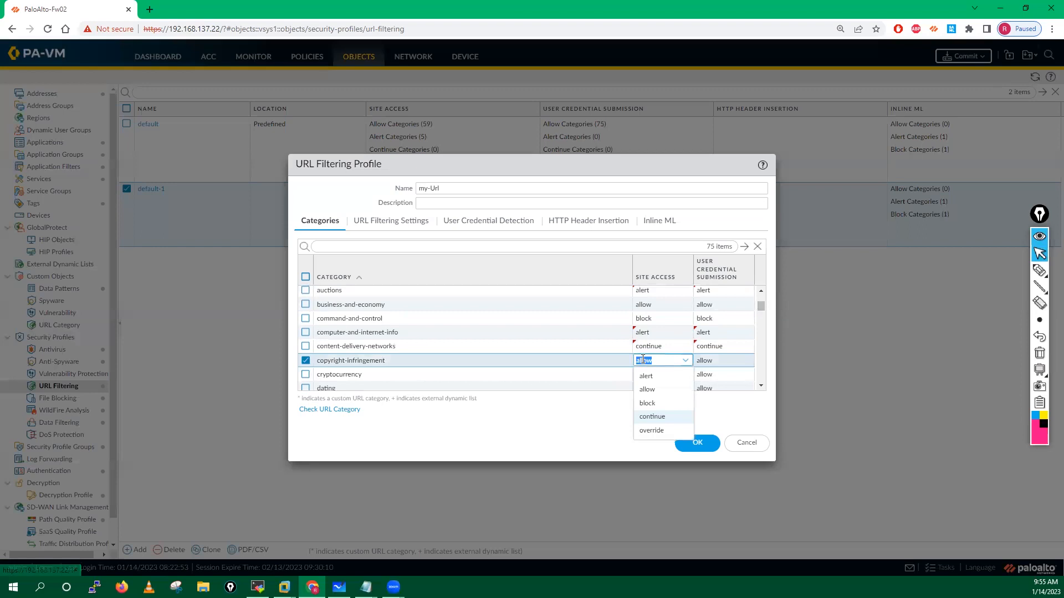
click(643, 406)
click(703, 363)
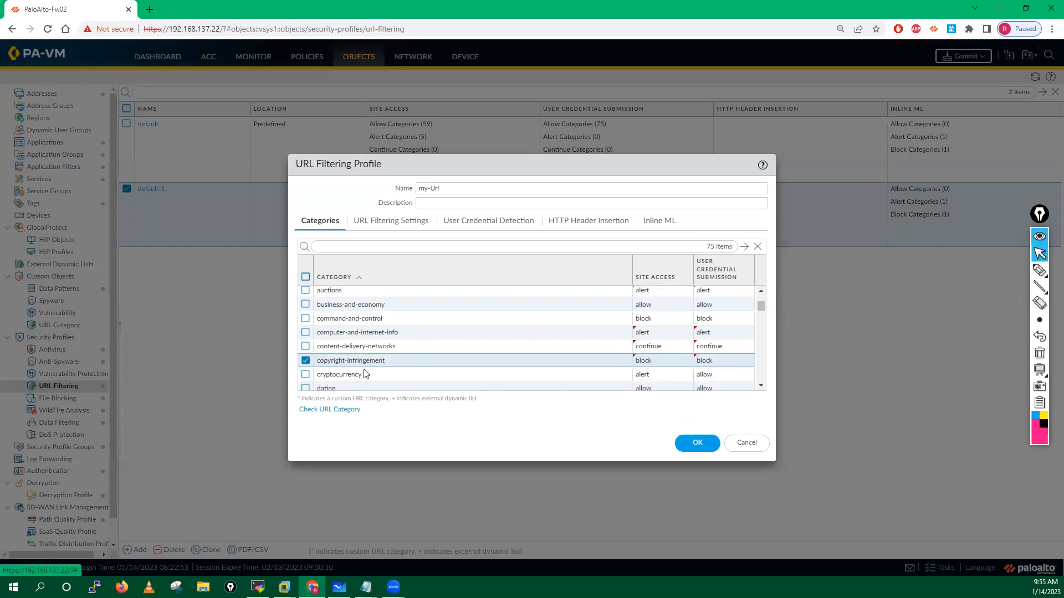
click(644, 375)
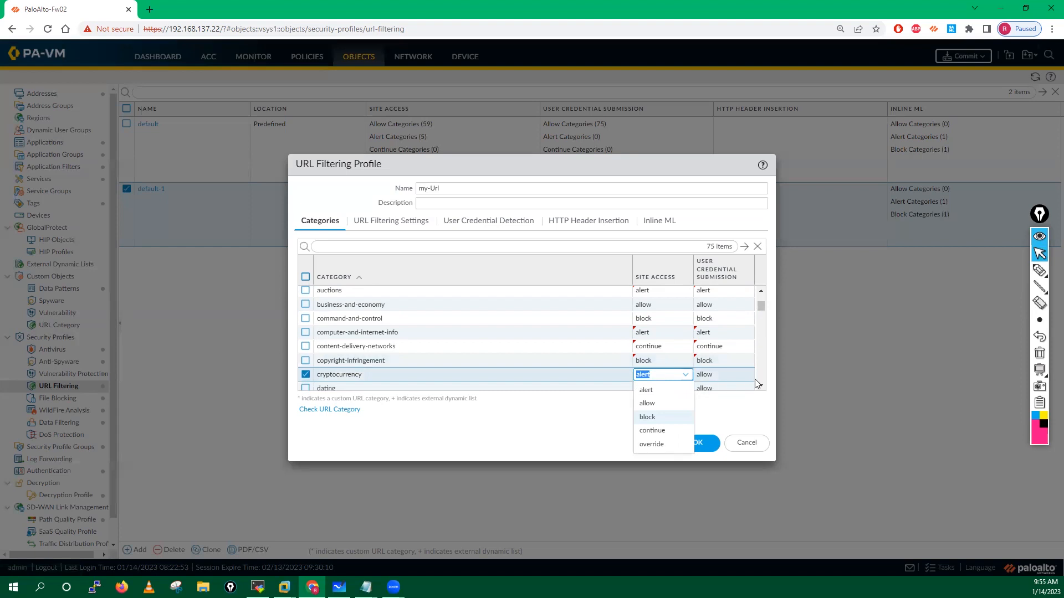
scroll(764, 364, down, 2)
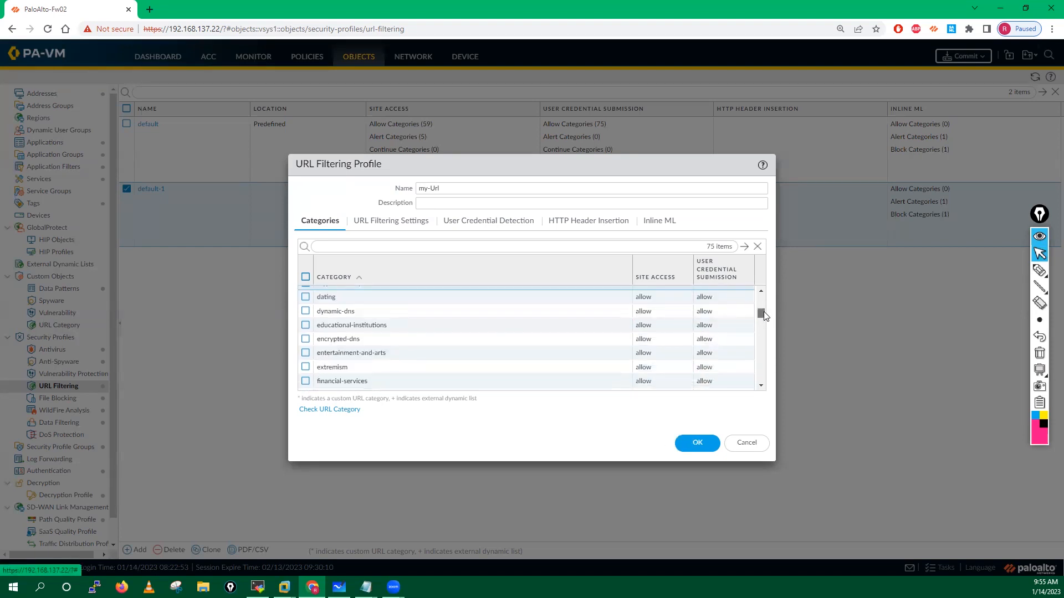
Step: Set dating's site access to override and its credential submission to alert
scroll(763, 310, up, 1)
click(305, 322)
click(648, 319)
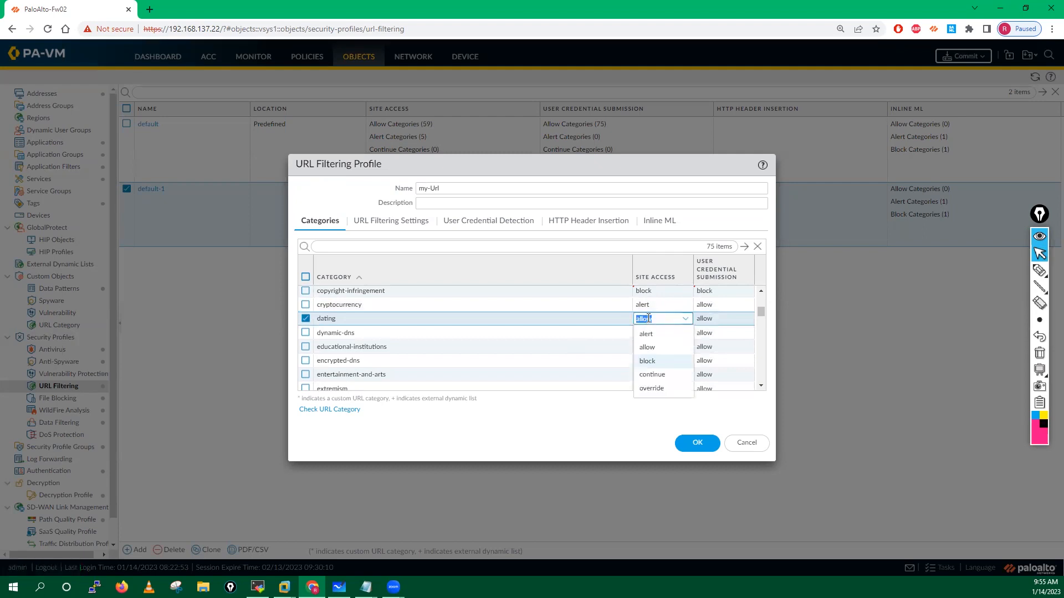
click(651, 389)
click(707, 321)
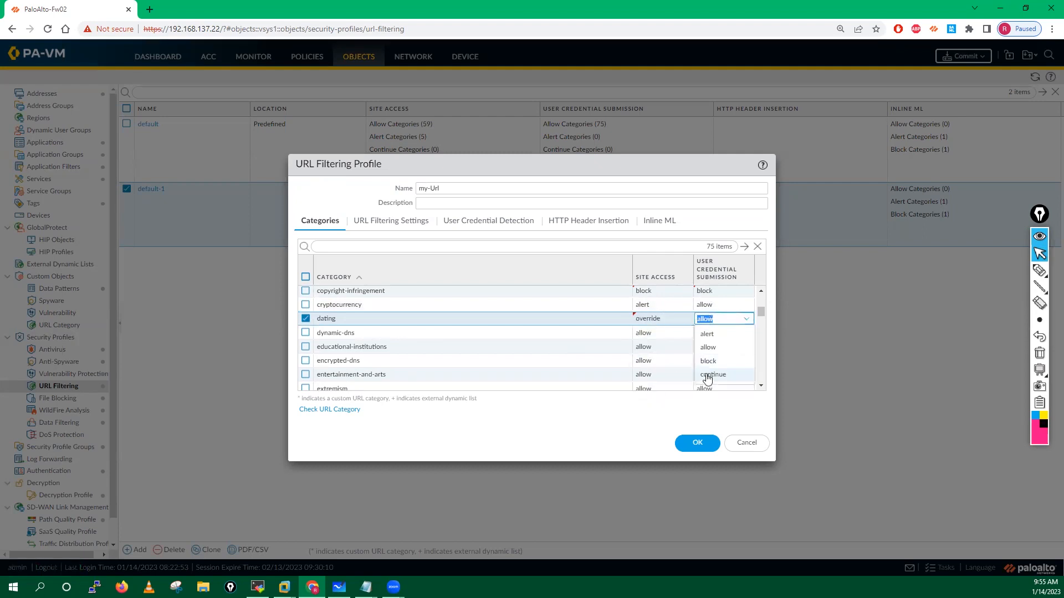
click(711, 374)
click(749, 324)
click(714, 334)
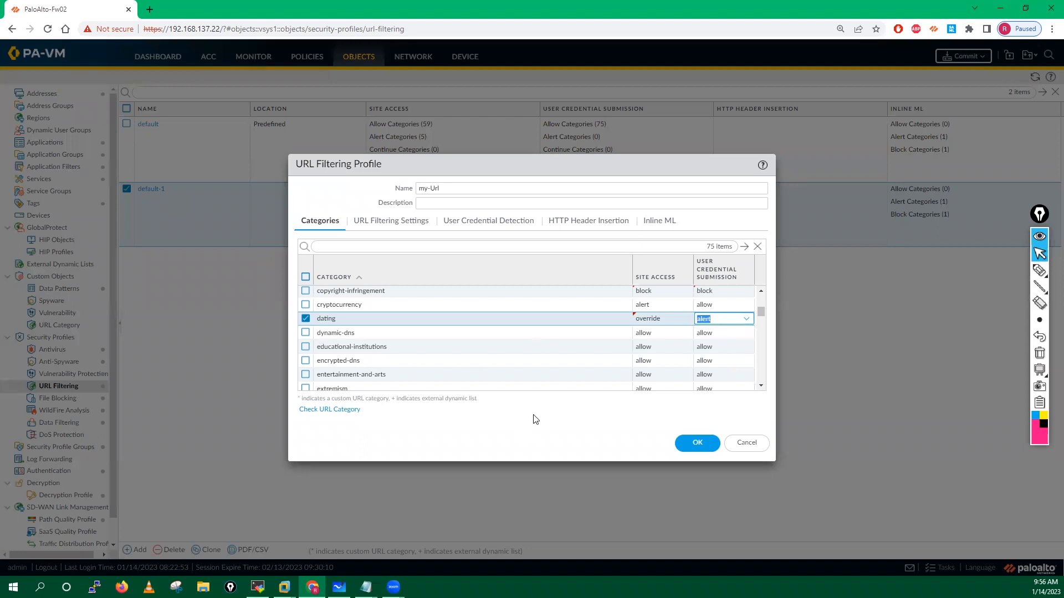
click(306, 319)
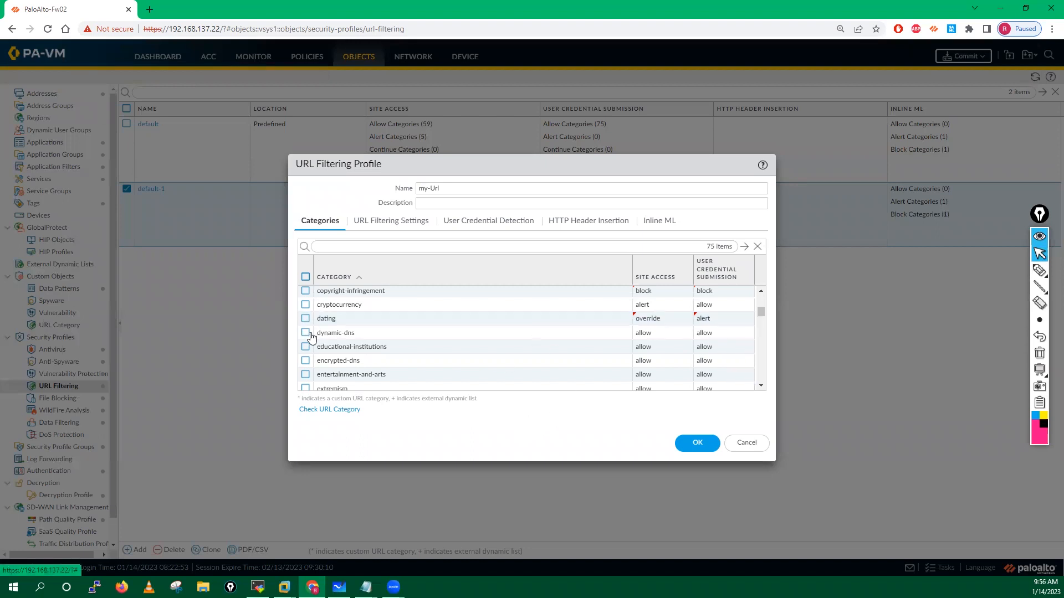
Step: Set dynamic-dns and educational-institutions to alert for both site access and credential submission
click(643, 337)
click(643, 347)
click(708, 338)
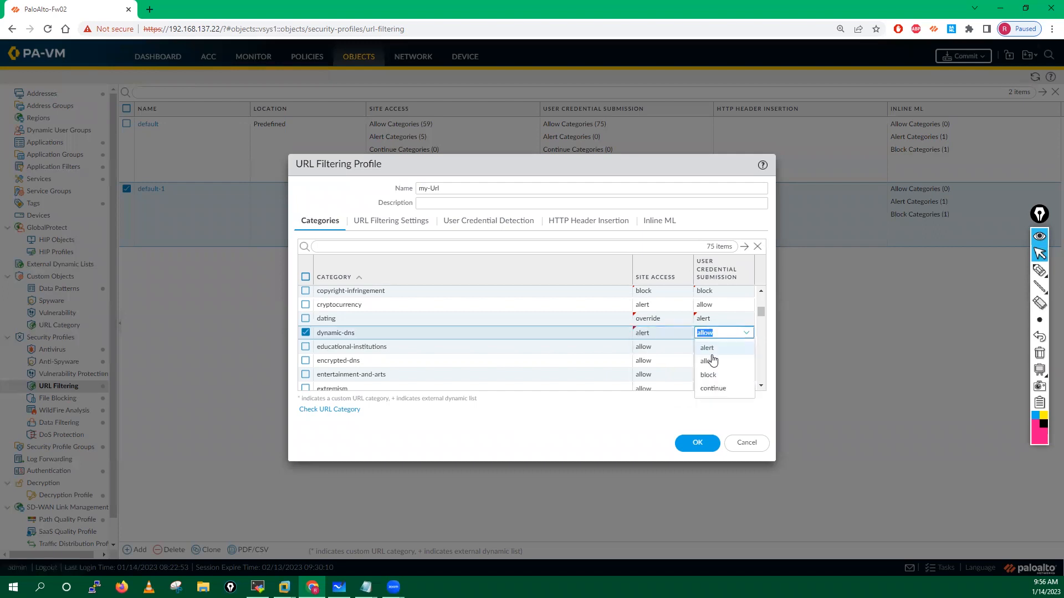
click(710, 347)
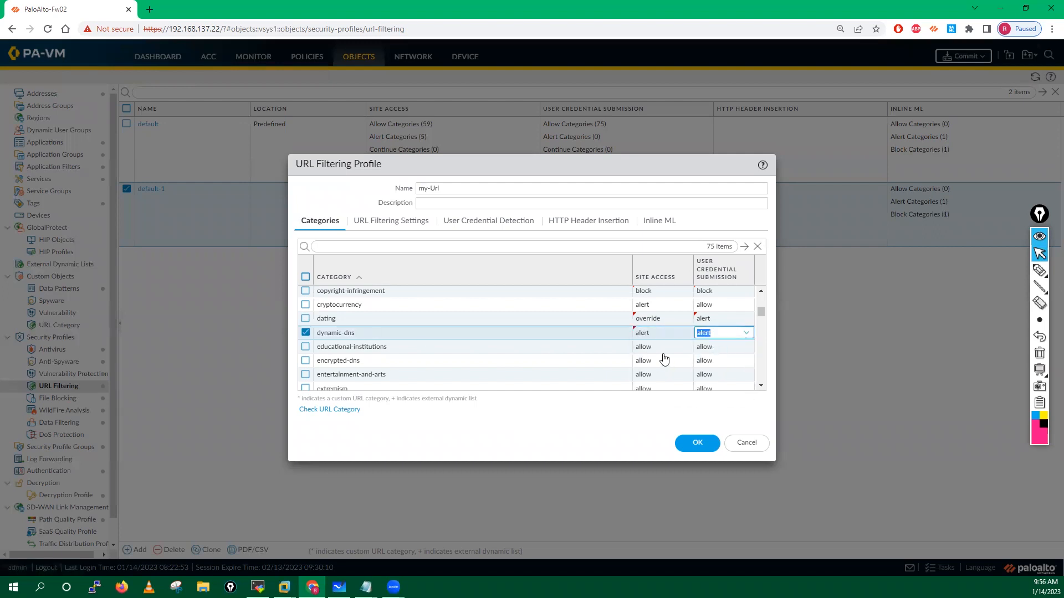
click(645, 349)
click(649, 370)
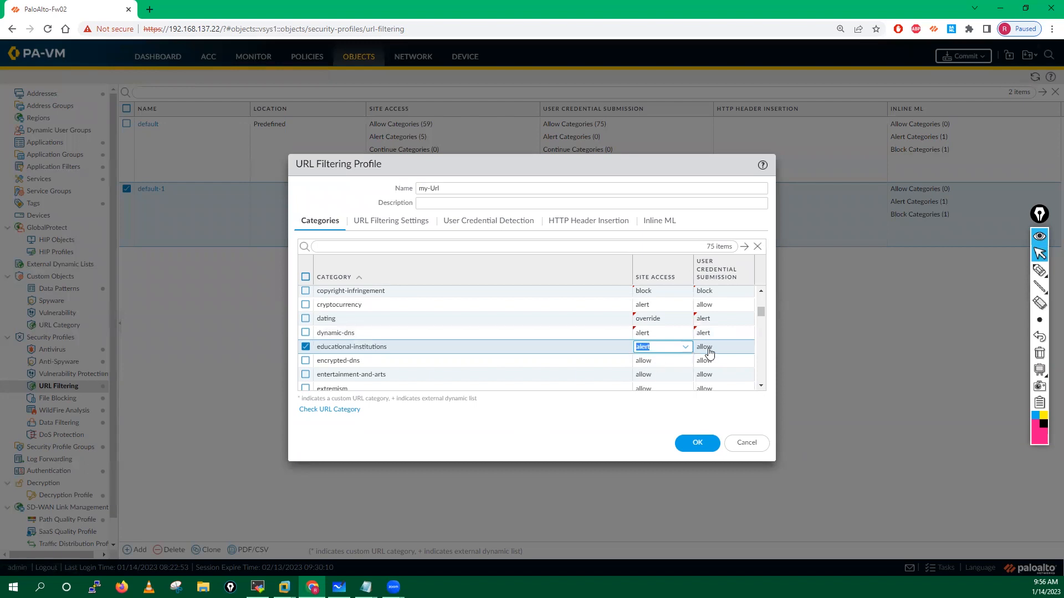
click(701, 350)
click(705, 363)
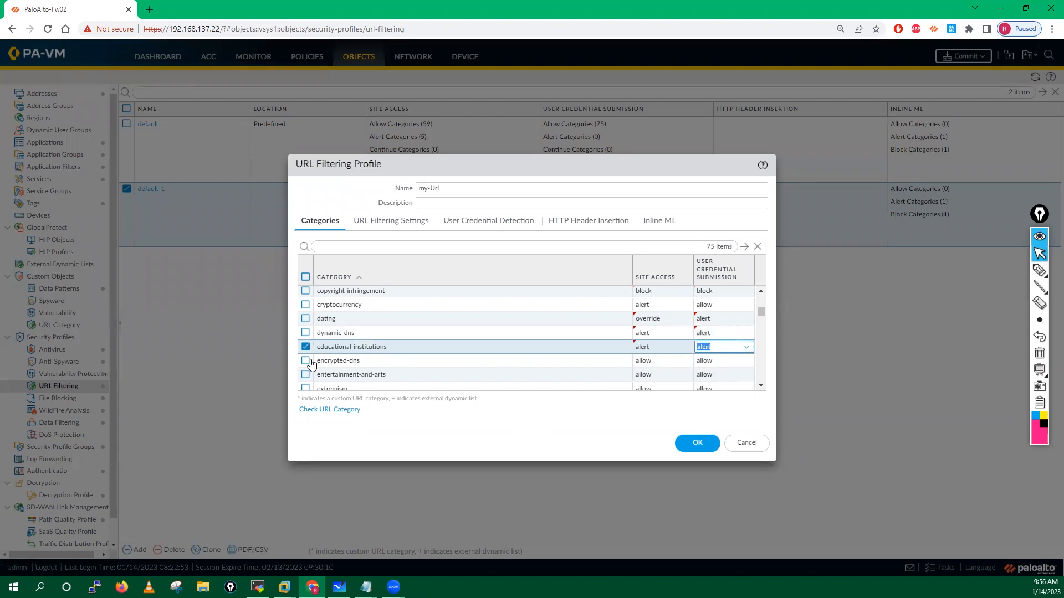
Step: Block encrypted-dns site access and set entertainment-and-arts to alert for both columns
click(644, 361)
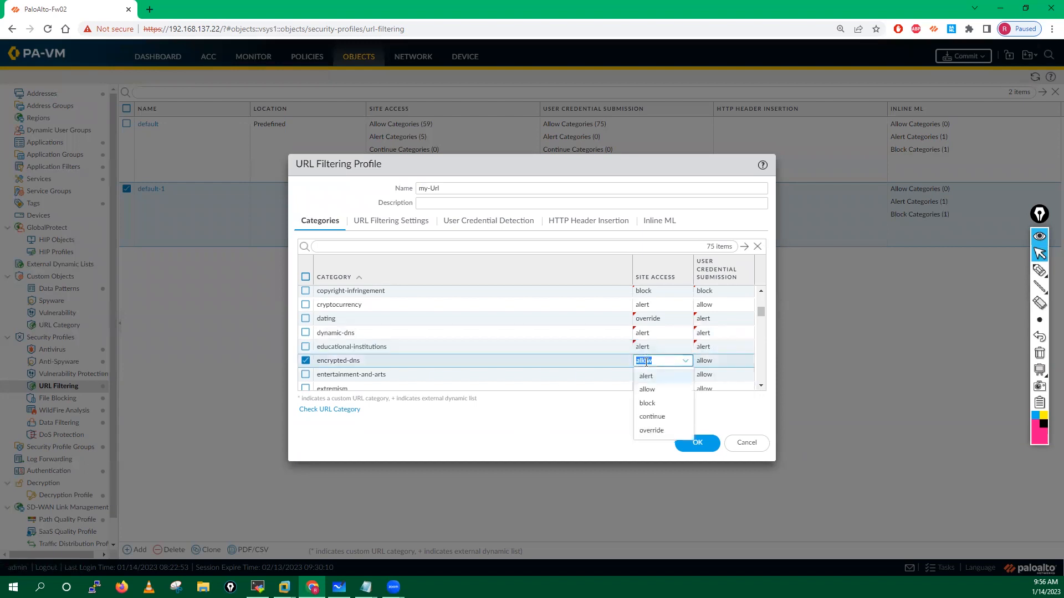
click(647, 403)
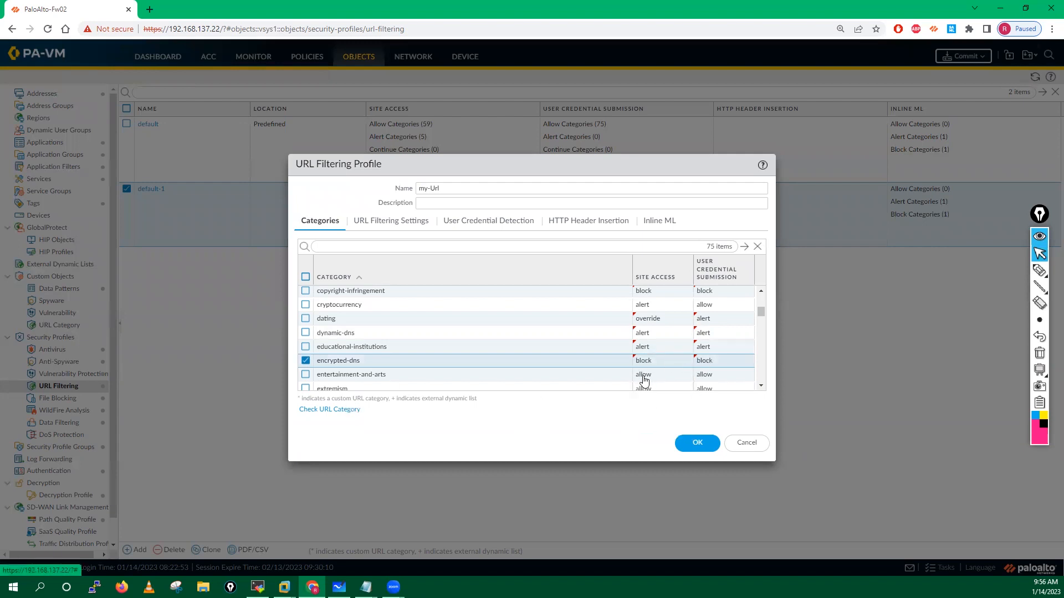
click(641, 377)
click(643, 388)
click(707, 377)
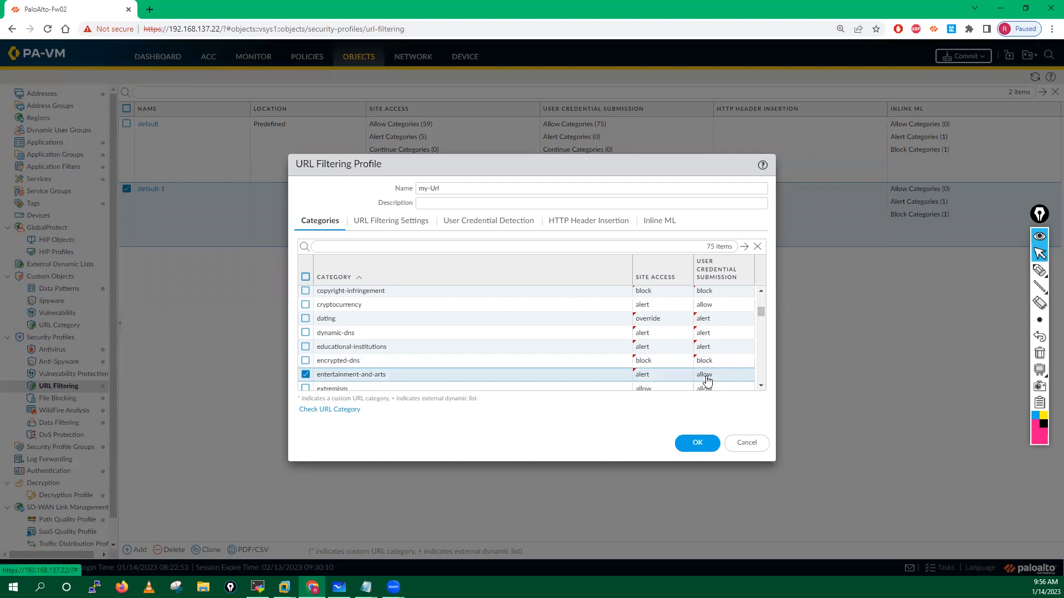
click(715, 392)
scroll(759, 387, down, 5)
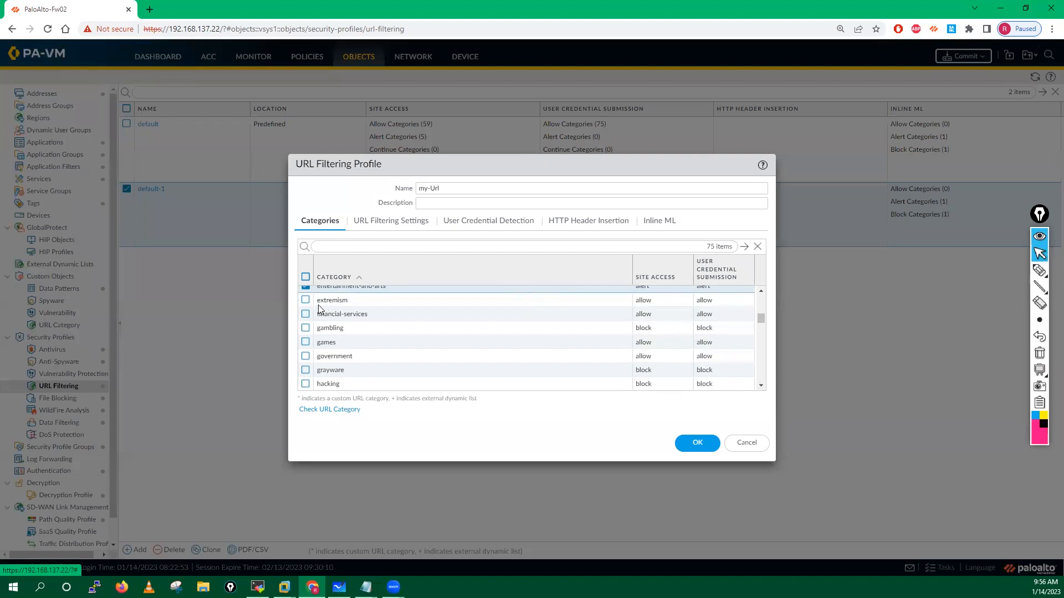
Step: Set the extremism category's site access to block
click(649, 300)
click(649, 341)
click(701, 307)
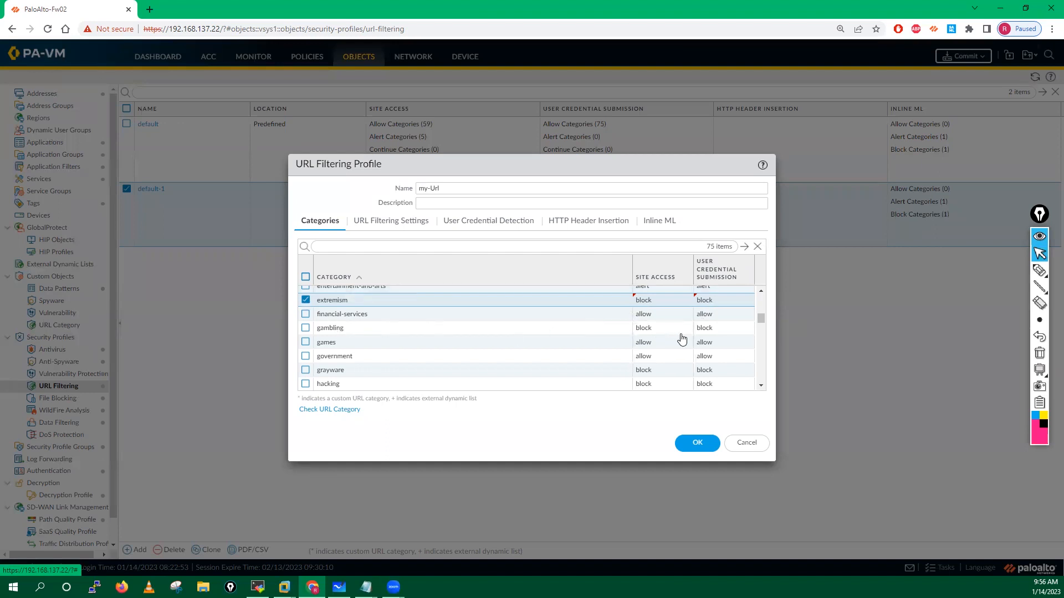
Step: Change games from alert to block for both site access and credential submission
click(648, 343)
click(648, 343)
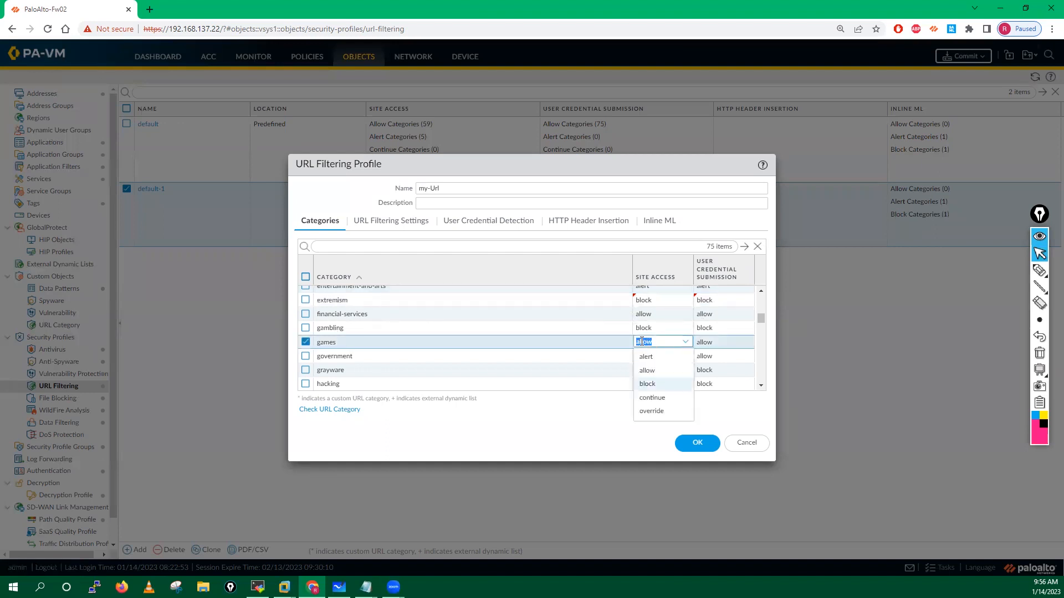
click(645, 369)
click(702, 342)
click(704, 370)
click(643, 347)
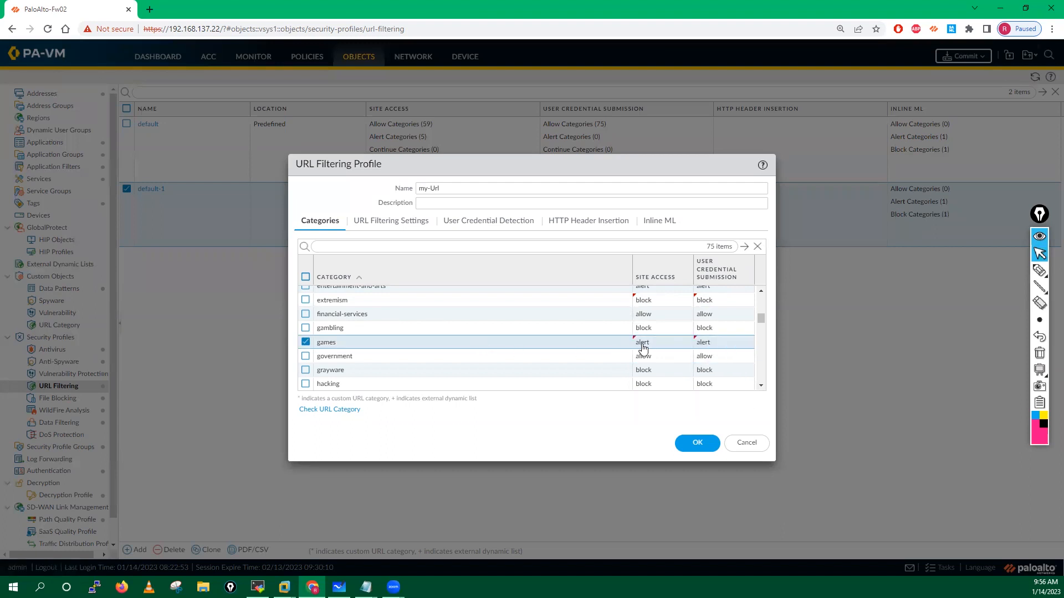
click(645, 347)
click(646, 385)
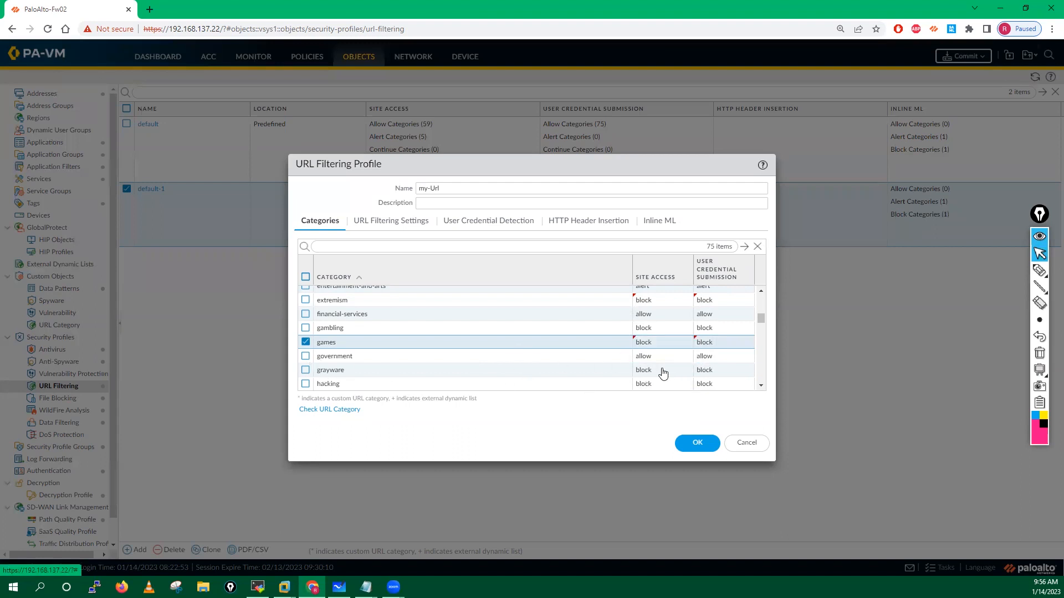
click(762, 387)
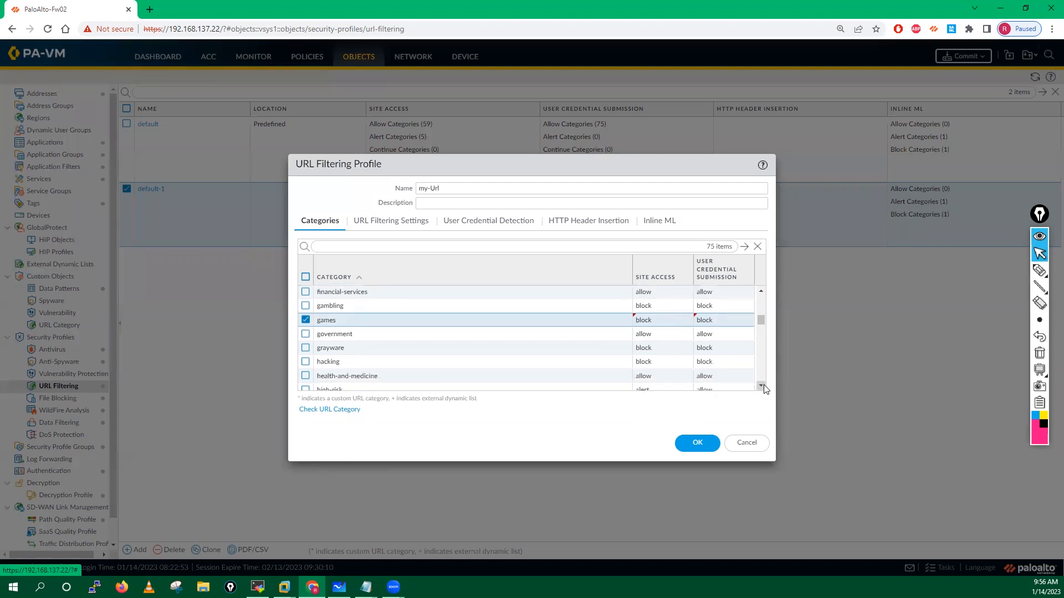
Step: Block site access for the high-risk and insufficient-content categories
click(763, 387)
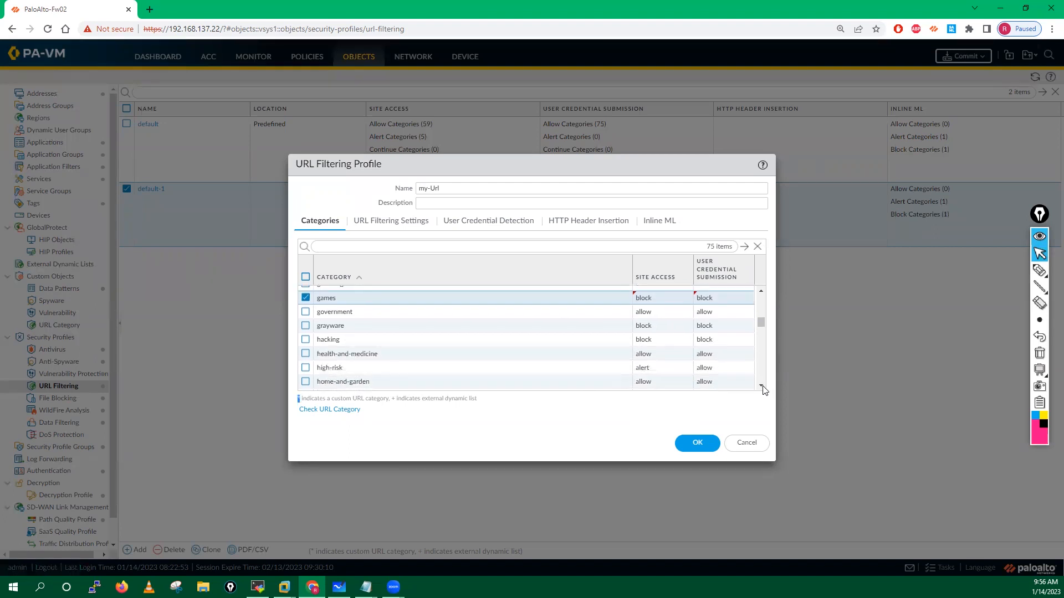
click(762, 387)
click(762, 387)
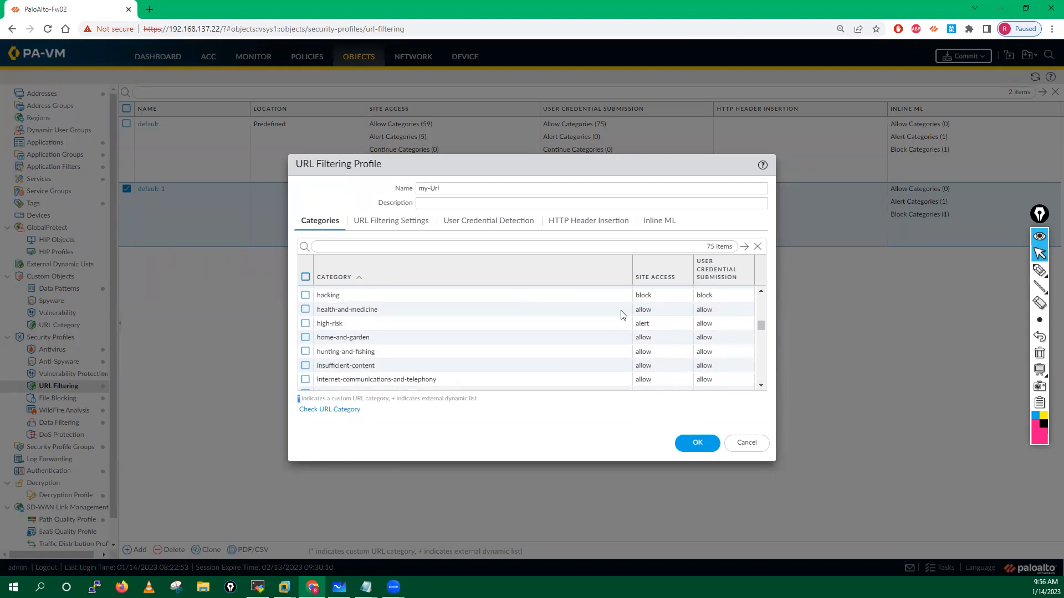
click(642, 324)
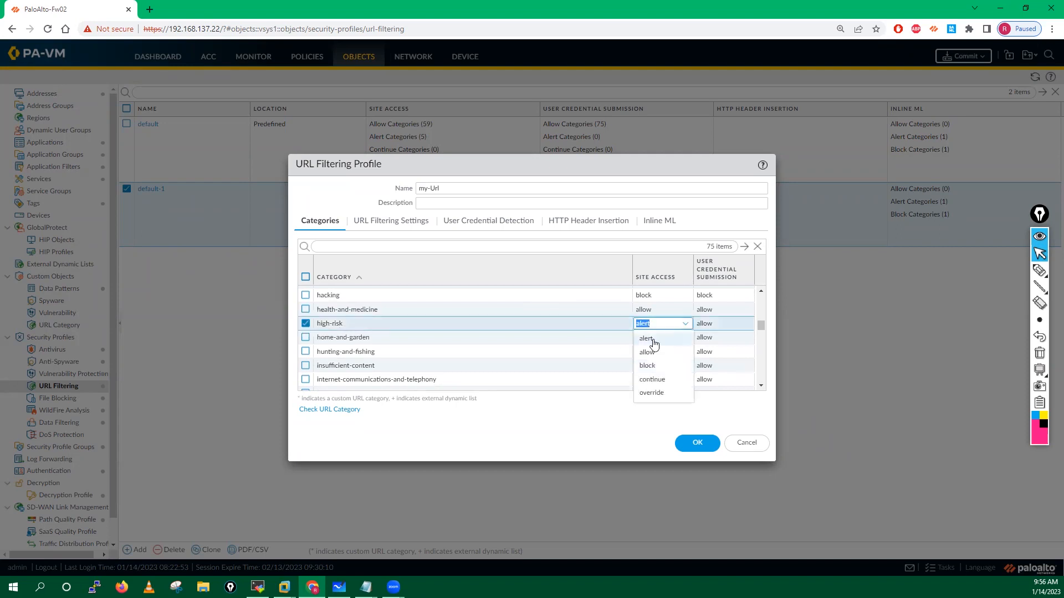
click(649, 367)
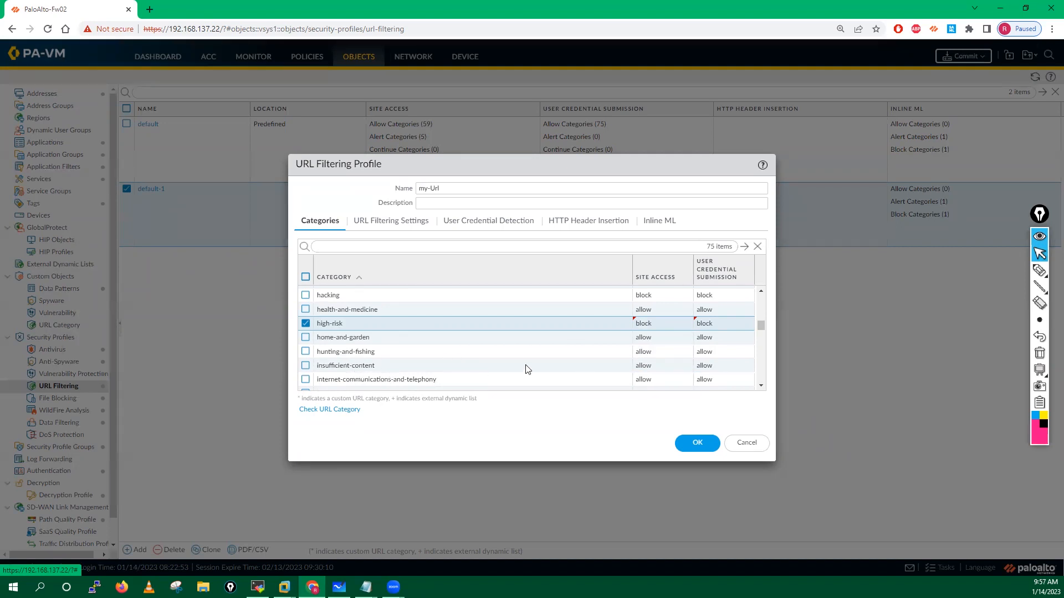
click(643, 365)
click(653, 408)
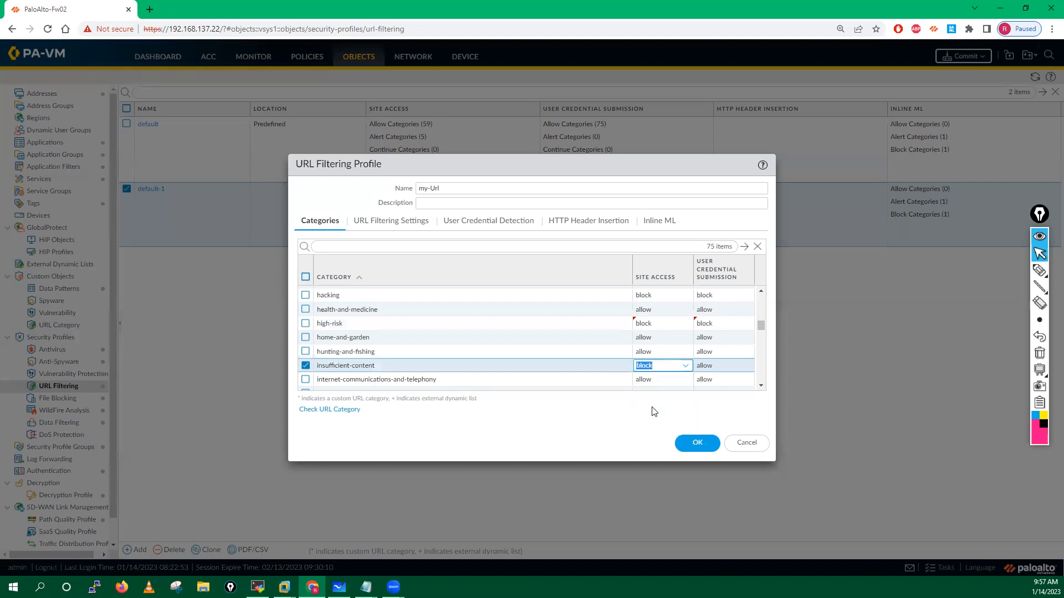
Step: Set job-search to continue with credential submission at allow, and block legal
click(761, 386)
click(761, 387)
click(762, 387)
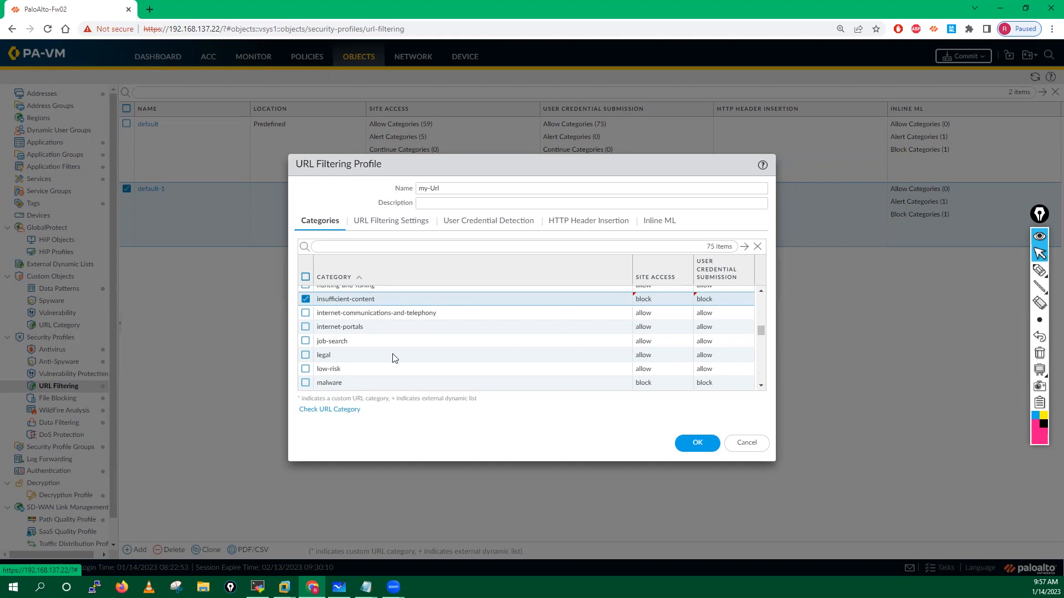
click(643, 342)
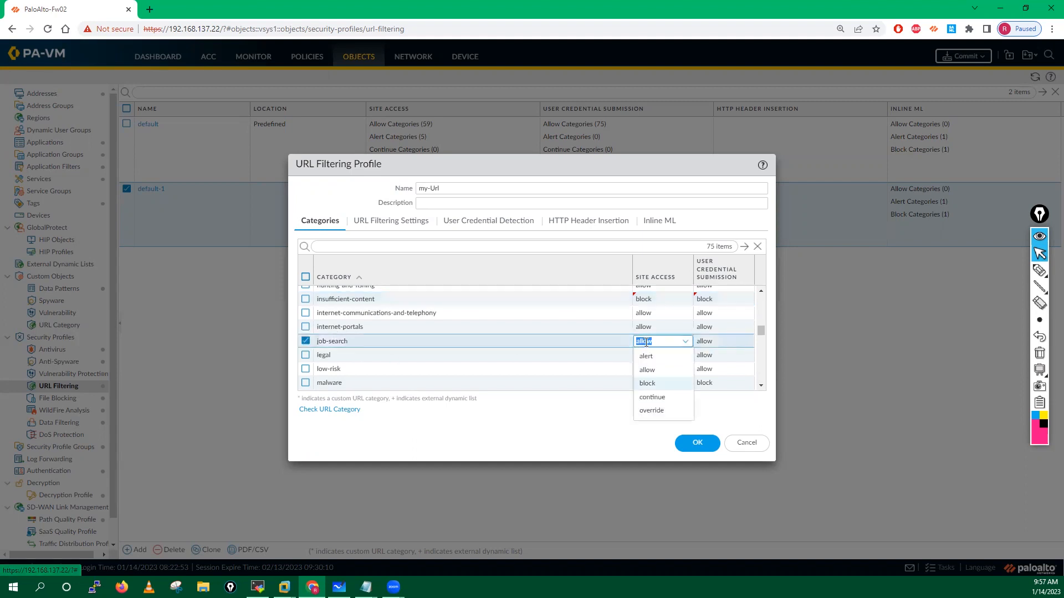
click(652, 399)
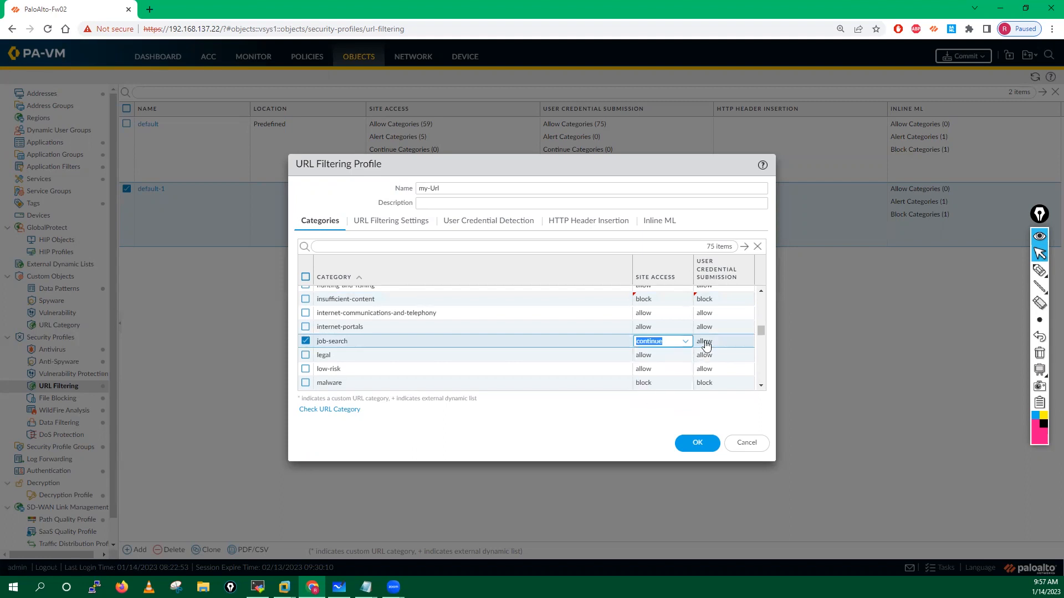
click(703, 342)
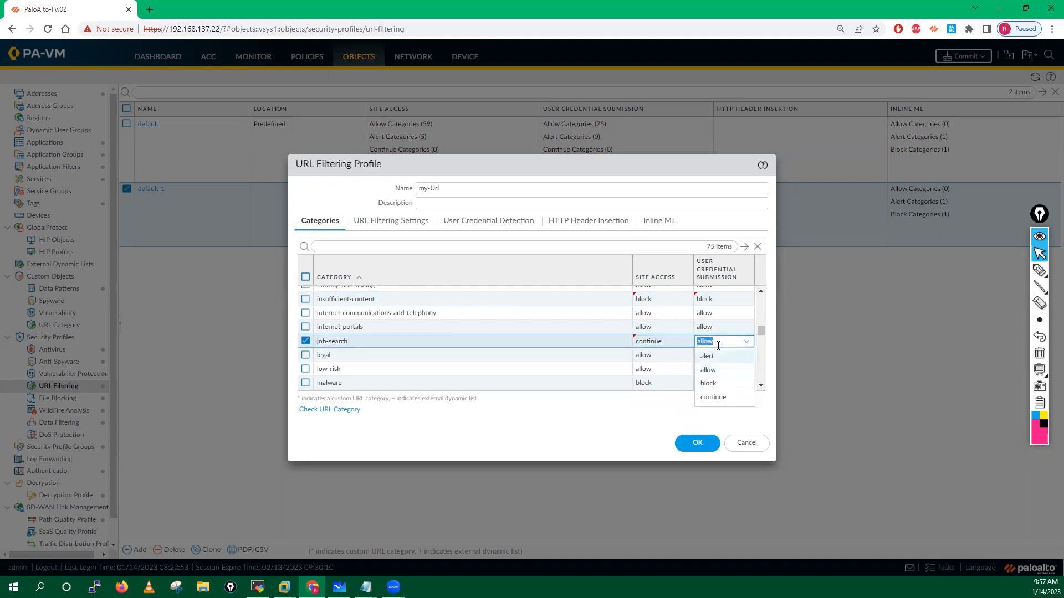
click(547, 420)
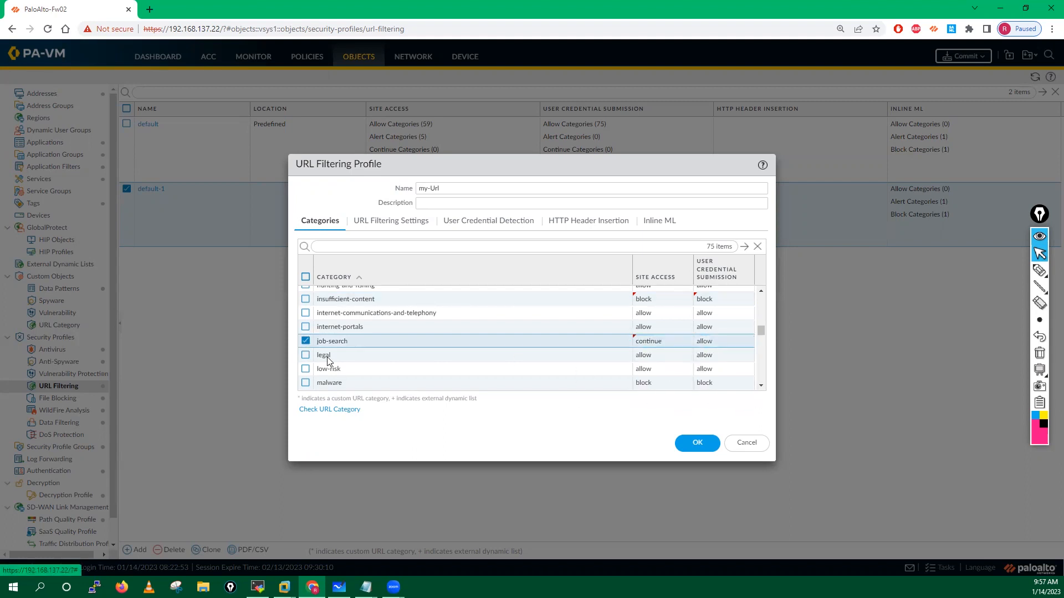
click(644, 355)
click(653, 395)
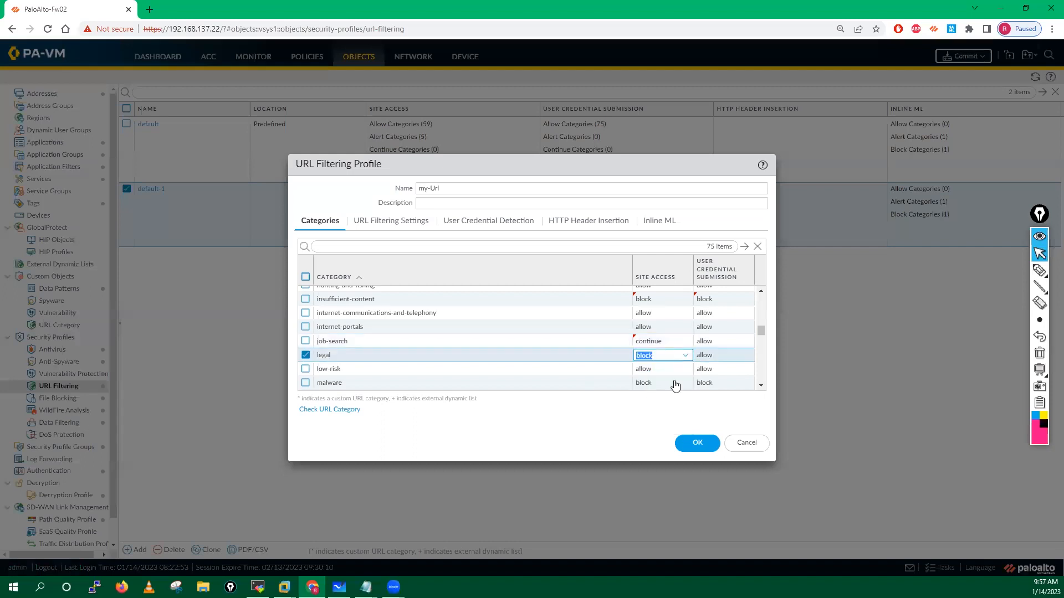
click(619, 423)
click(761, 386)
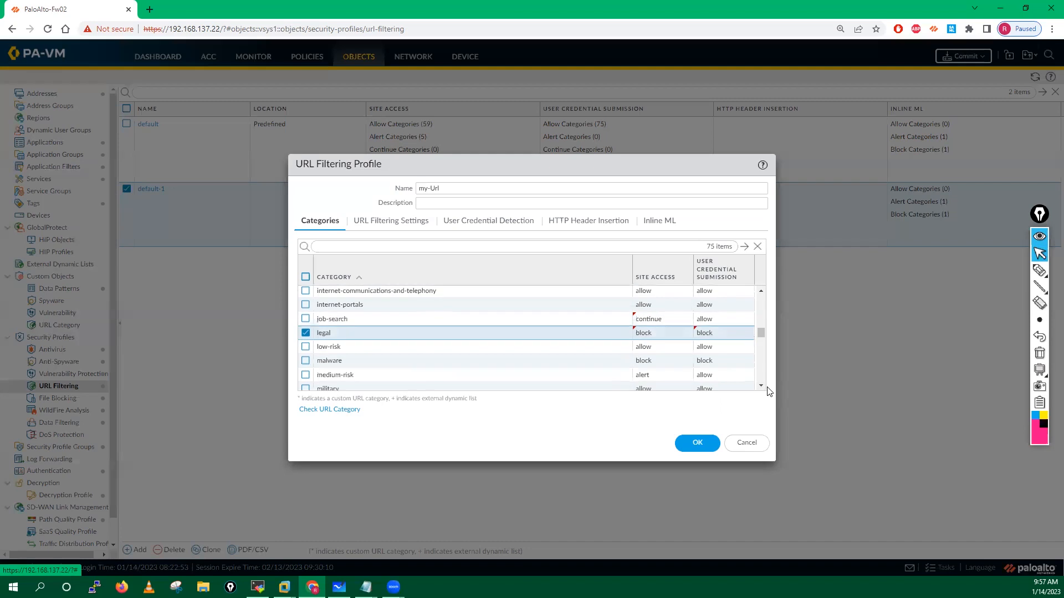
Step: Set news to alert for both site access and user credential submission
click(761, 387)
click(761, 387)
click(761, 386)
click(762, 387)
click(761, 387)
click(761, 387)
click(645, 314)
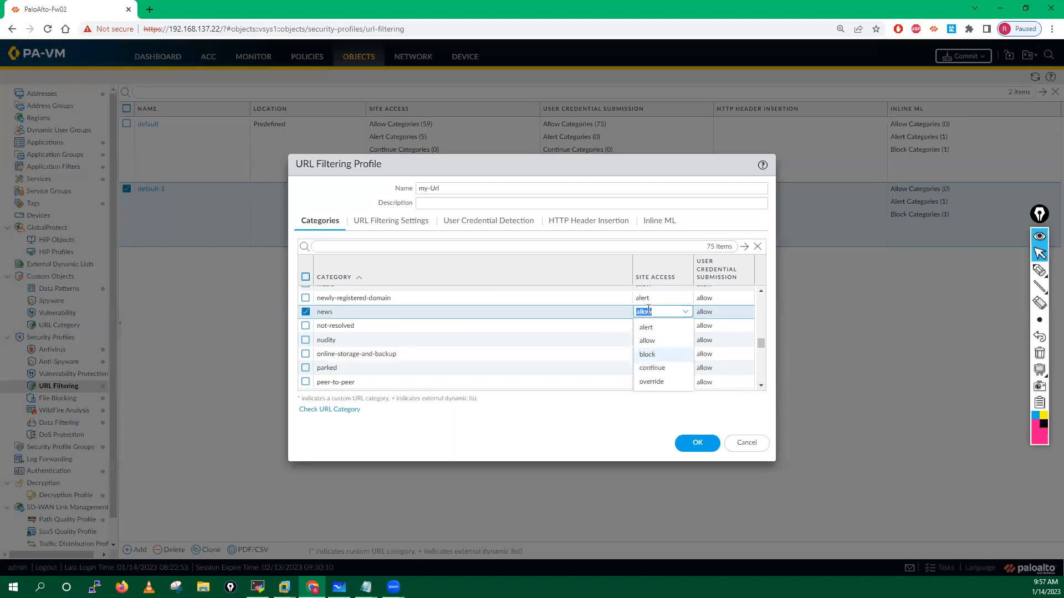
click(647, 327)
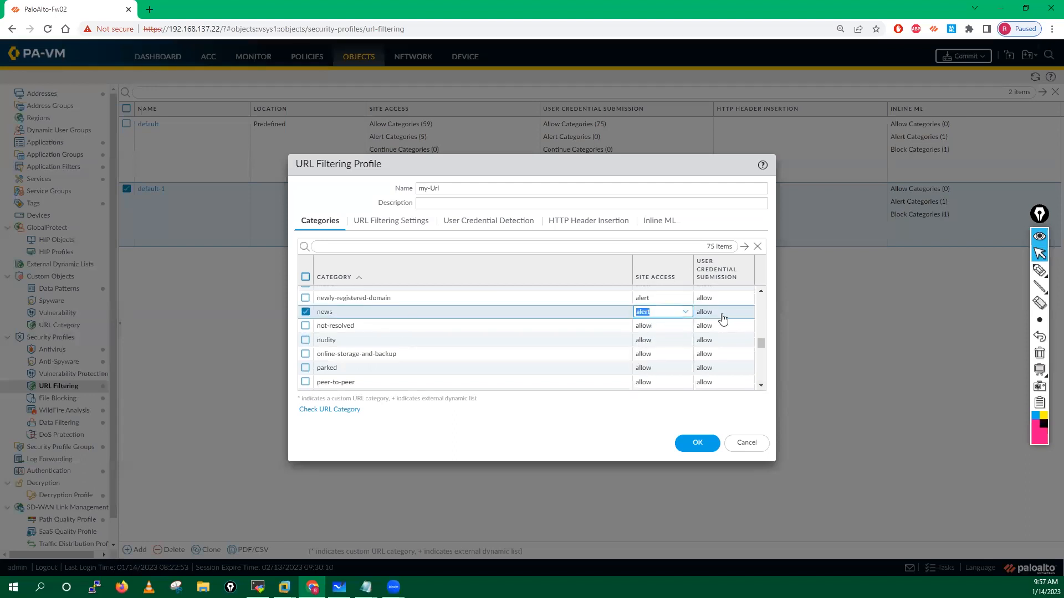
click(708, 314)
click(708, 328)
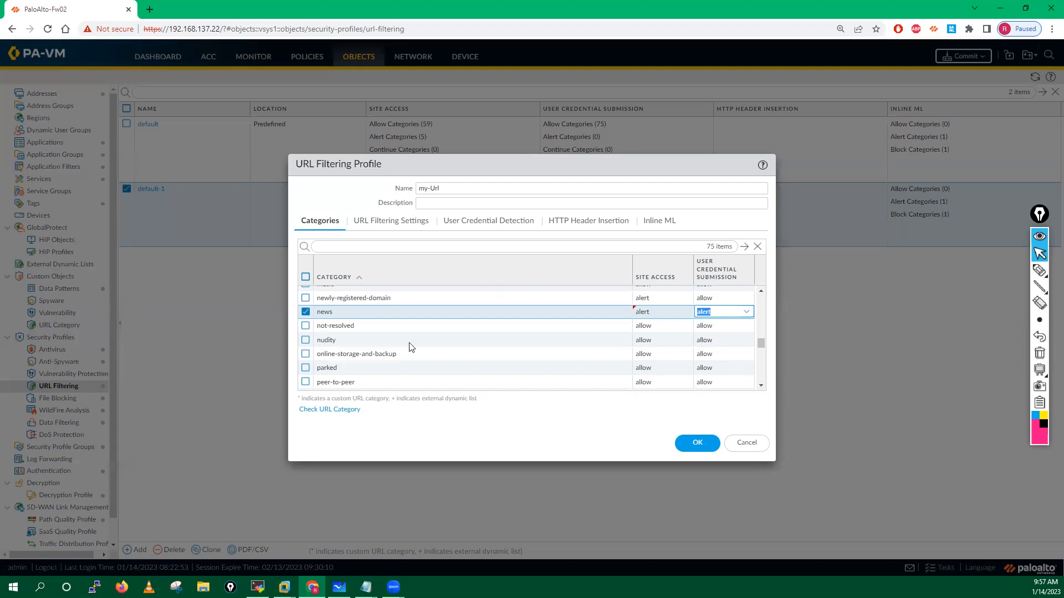
Step: Block the nudity and peer-to-peer categories
click(651, 345)
click(649, 382)
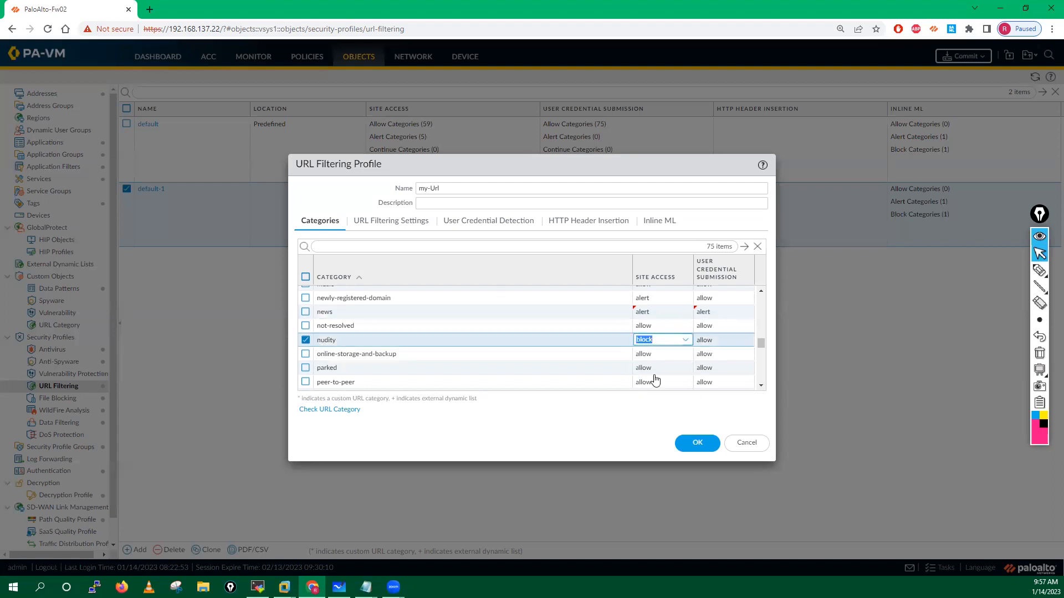
click(708, 344)
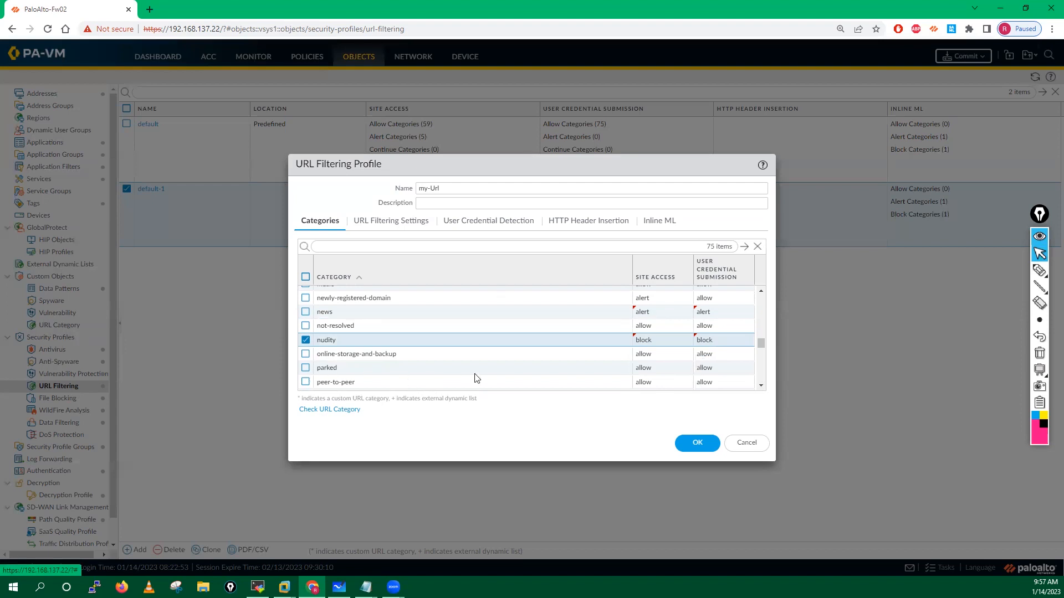
click(760, 385)
click(761, 385)
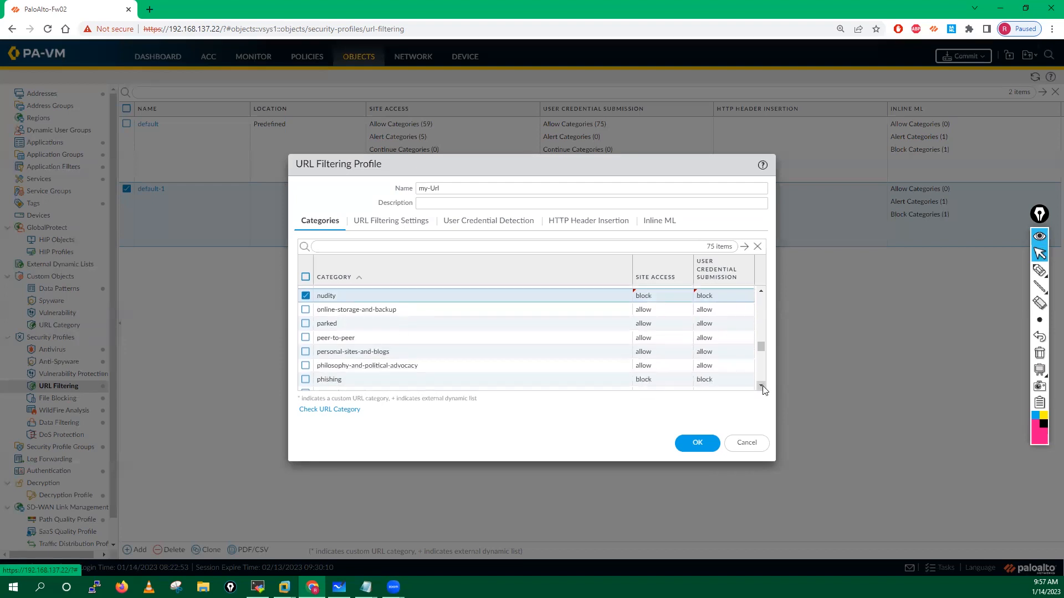
click(650, 340)
click(649, 381)
click(760, 385)
click(761, 385)
click(761, 385)
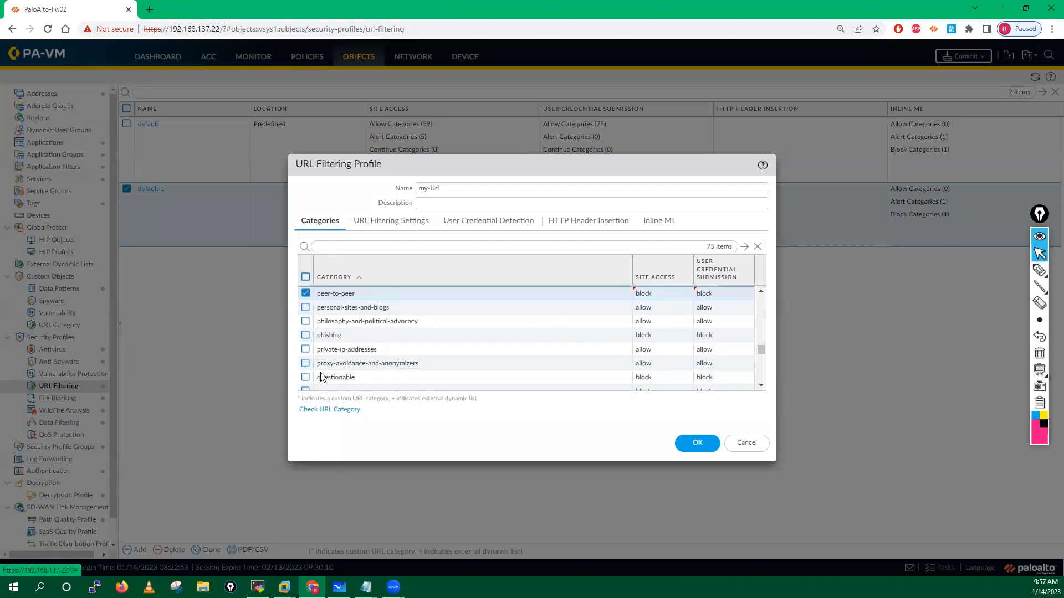
scroll(395, 354, down, 5)
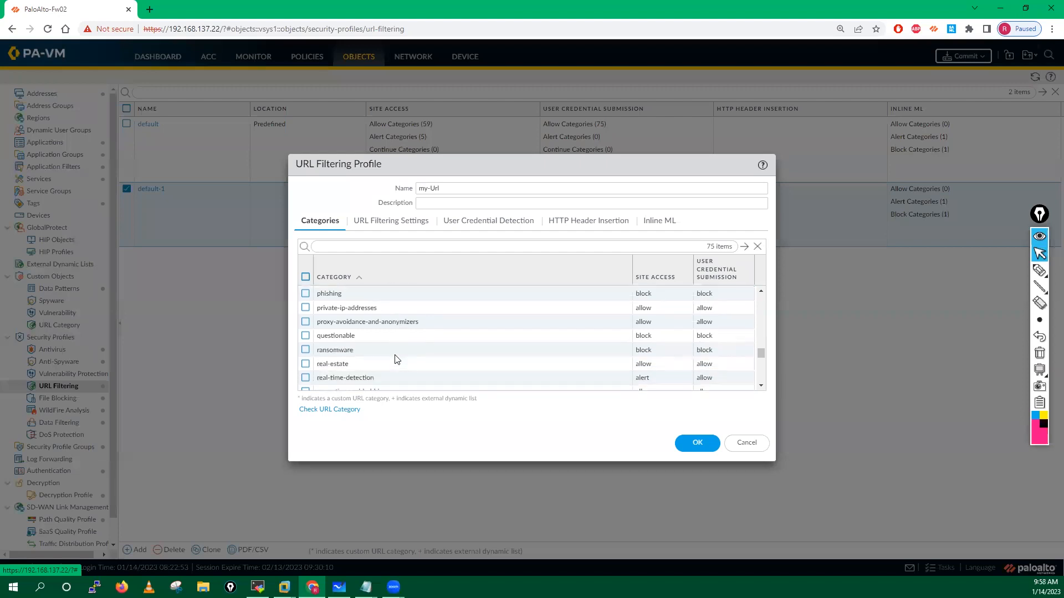
Step: Block sex-education, set social-networking to alert and shopping to continue
scroll(339, 353, down, 3)
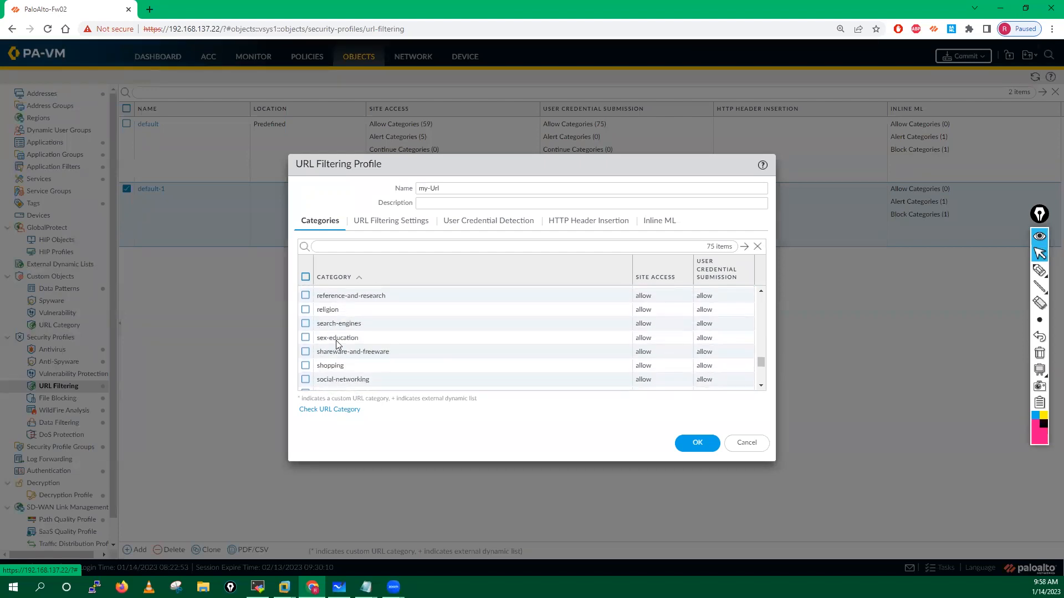
click(324, 342)
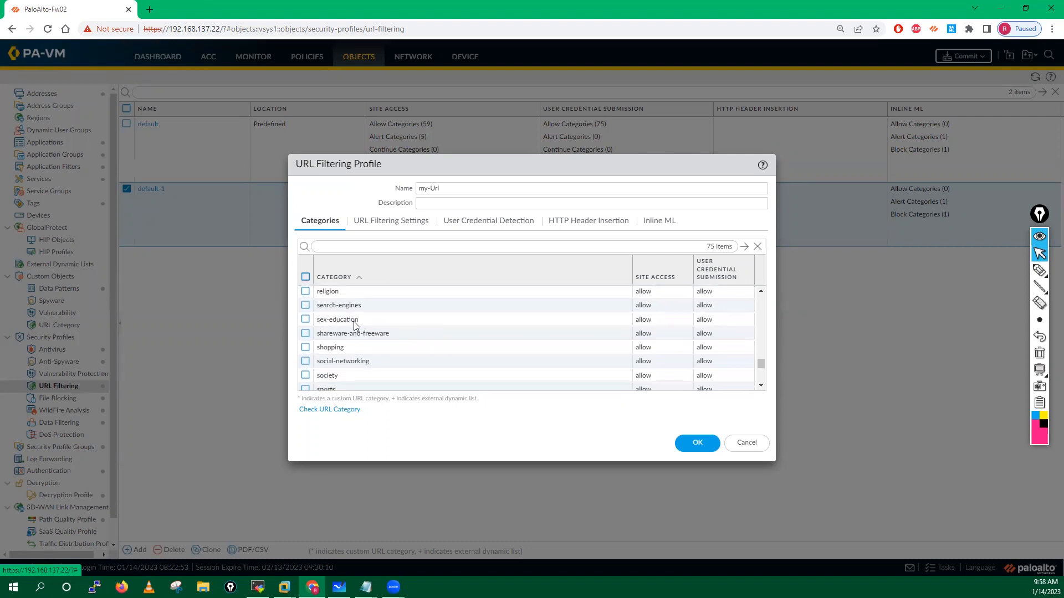
click(643, 321)
click(648, 361)
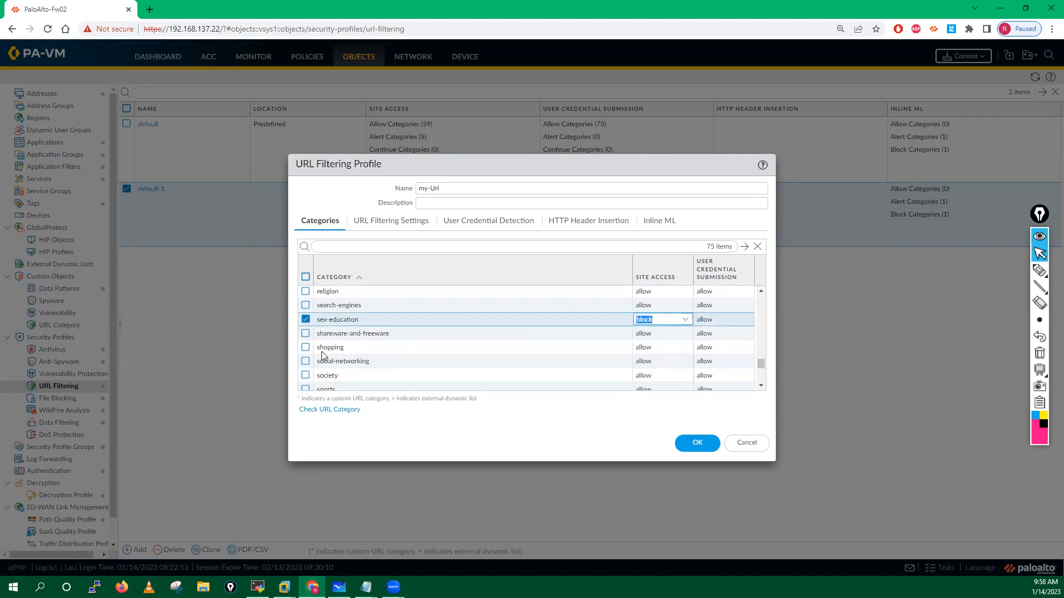
click(646, 347)
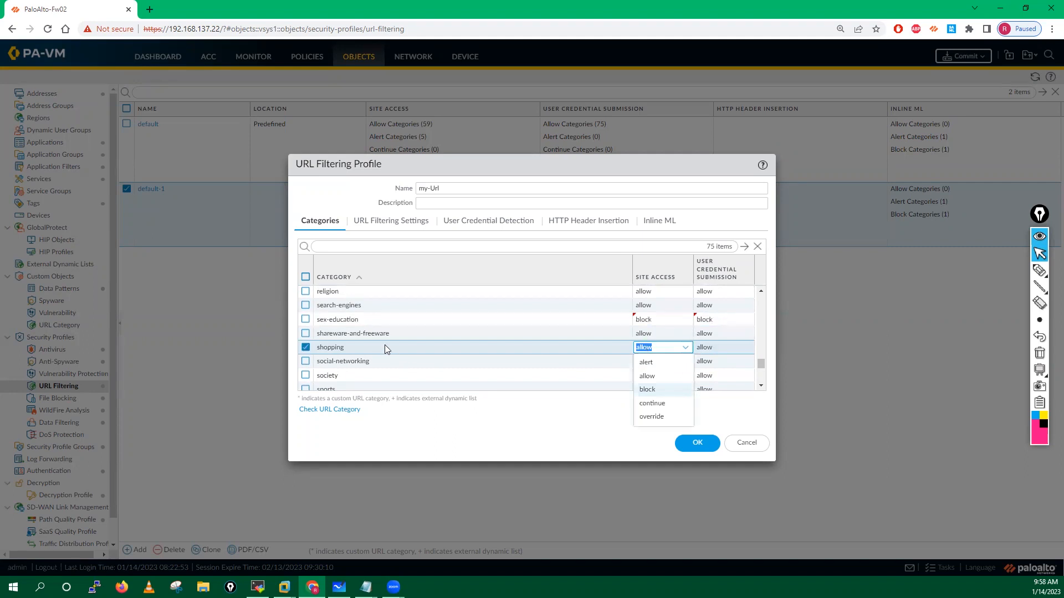
click(645, 362)
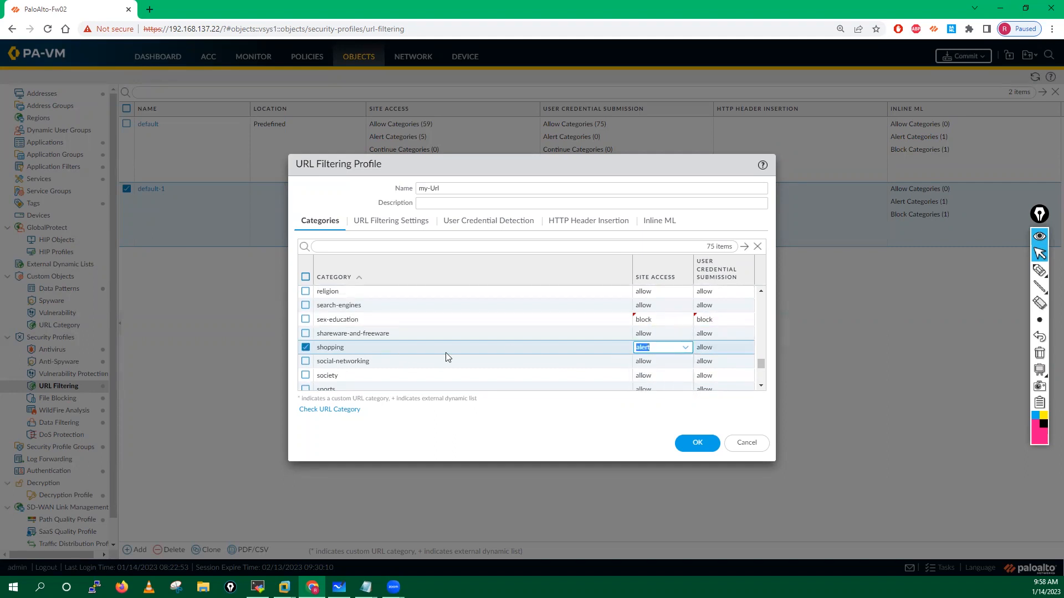
click(646, 361)
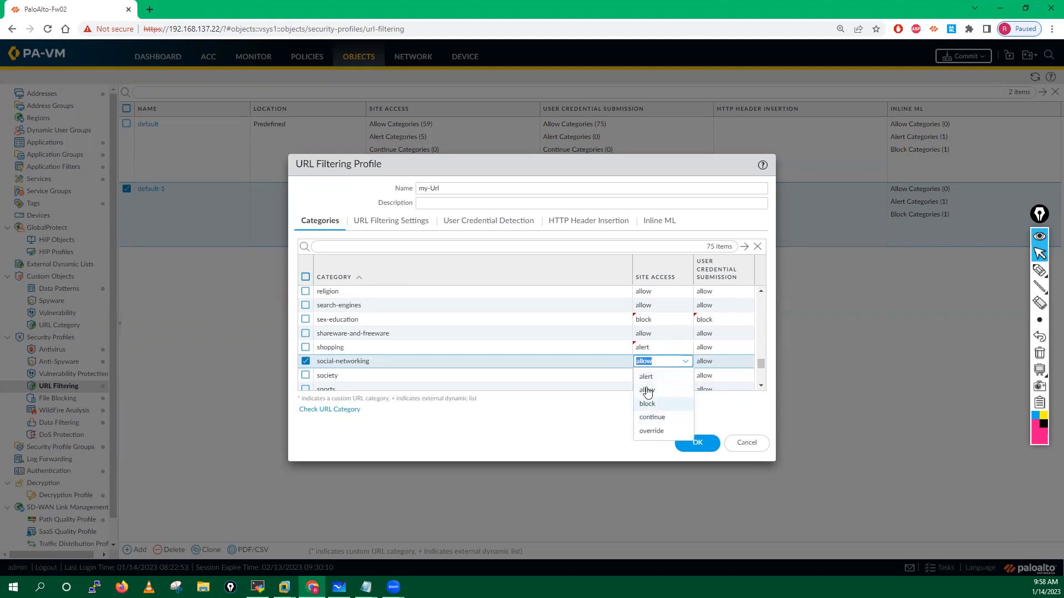
click(647, 389)
click(646, 348)
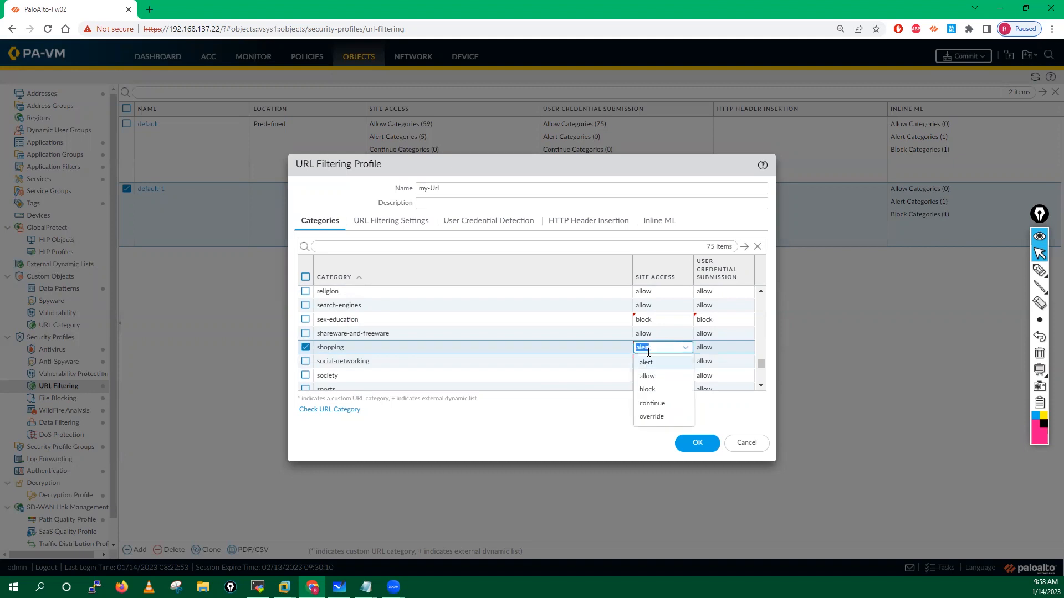
click(652, 403)
click(542, 438)
Step: Set streaming-media to override with credential submission continue, then save my-Url
click(306, 348)
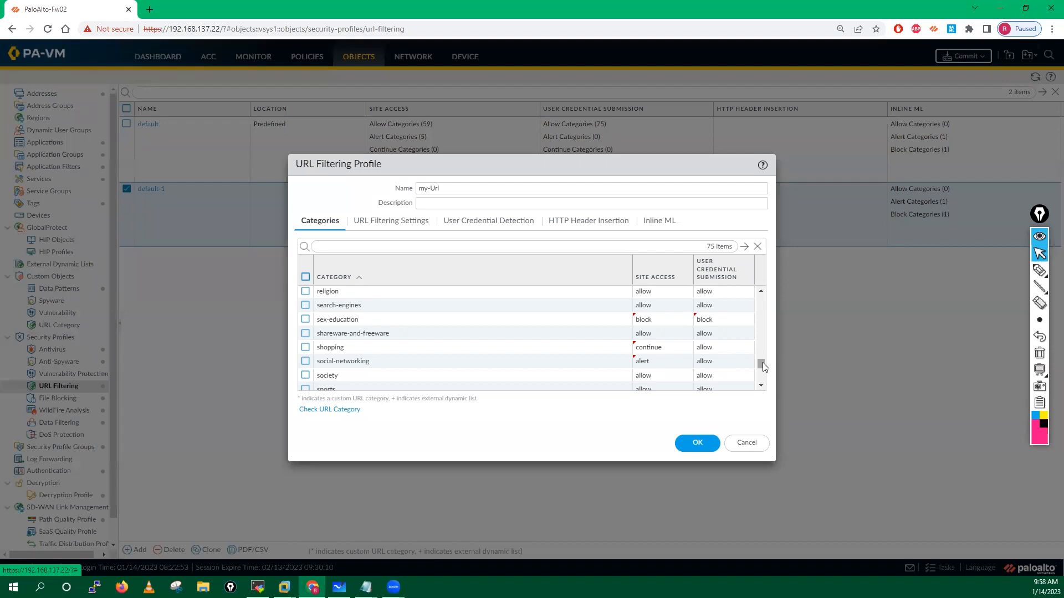
drag(761, 363, 761, 370)
click(646, 334)
click(649, 404)
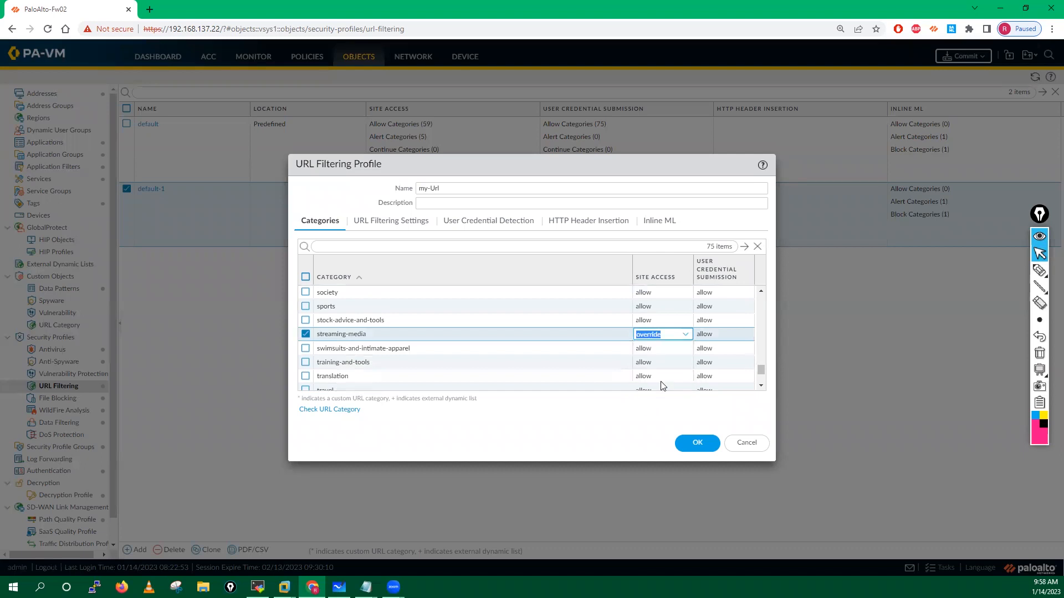
click(705, 335)
click(706, 392)
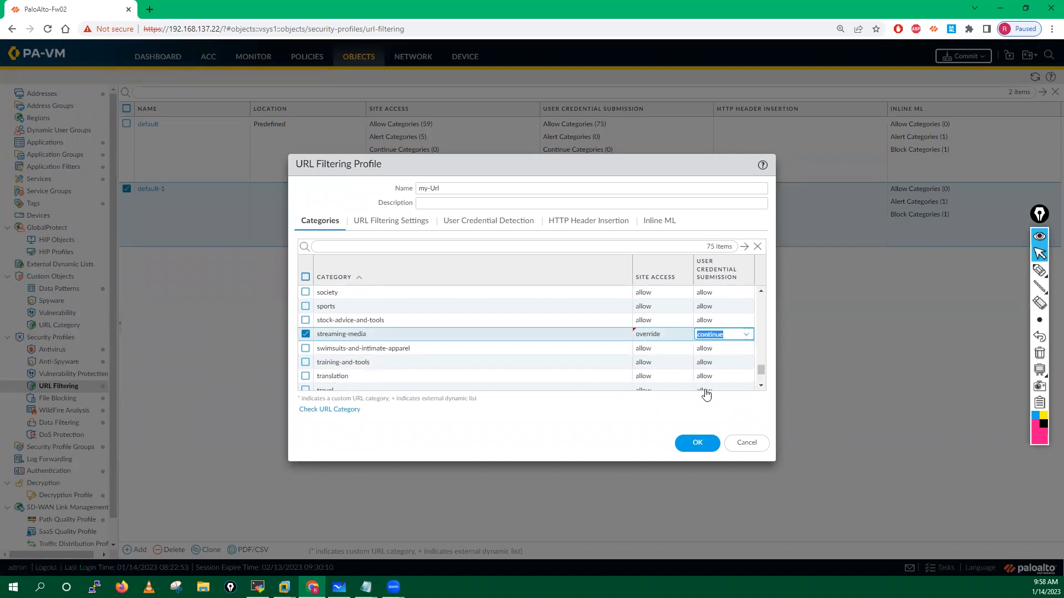
click(524, 425)
scroll(418, 362, down, 5)
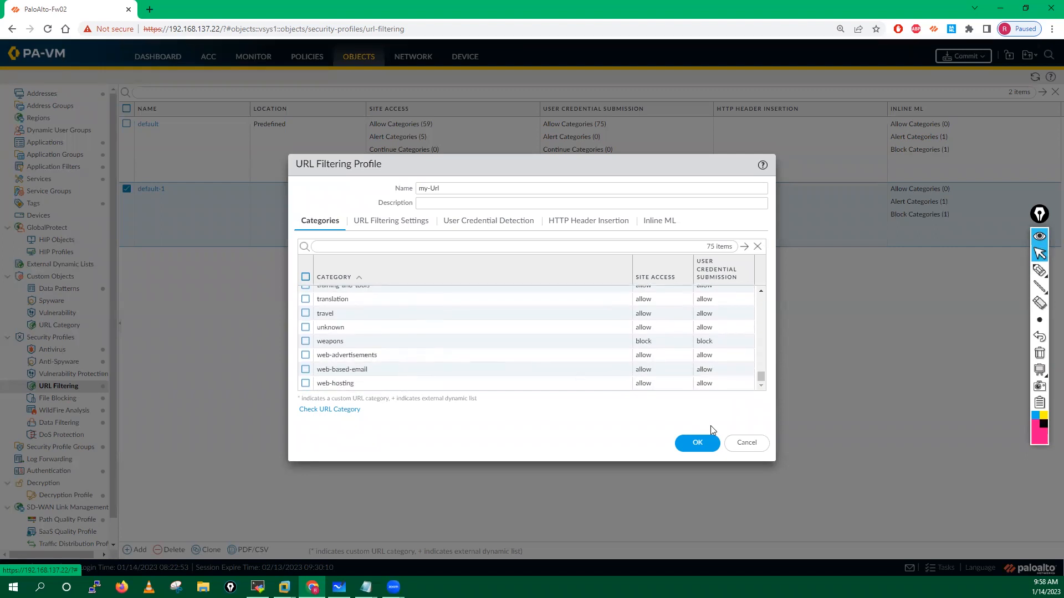
click(697, 443)
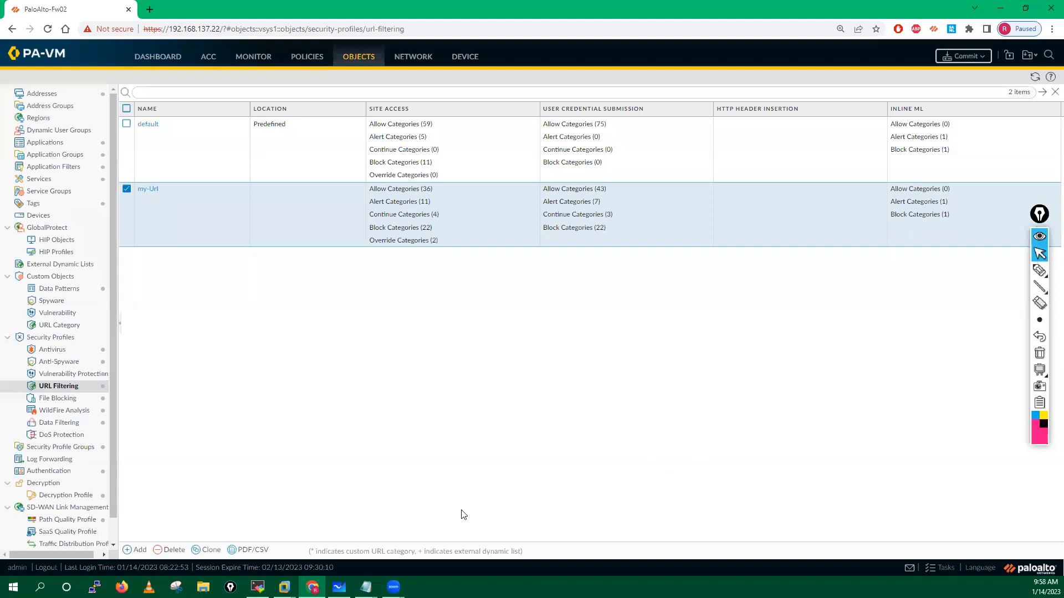
Step: Go to Policies > Security and select the Web-Traffic rule
click(299, 57)
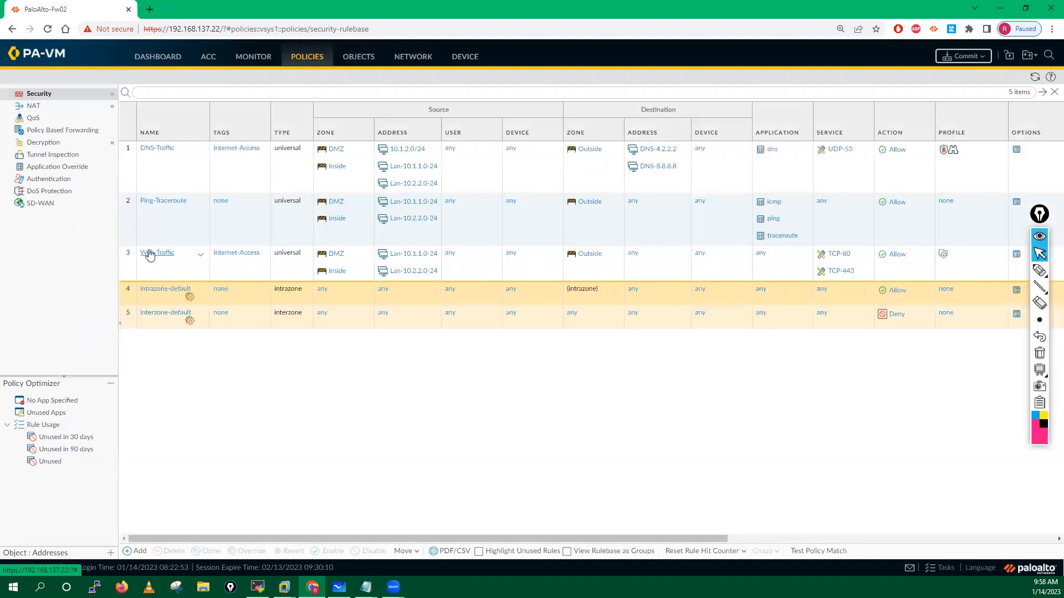
click(184, 267)
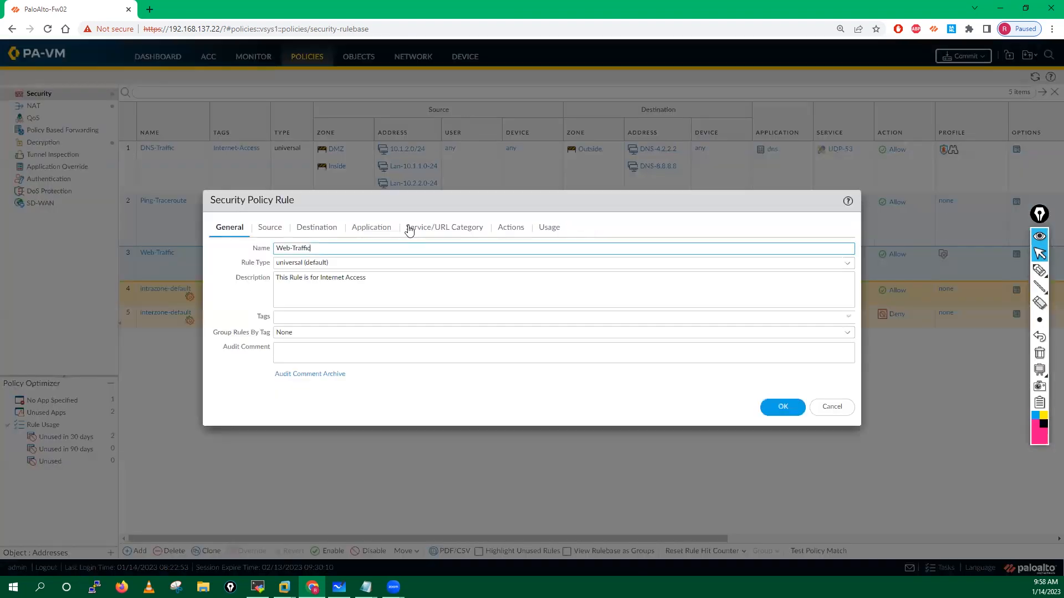
Step: Reopen the Web-Traffic rule and list the group profiles on its Actions tab
click(524, 231)
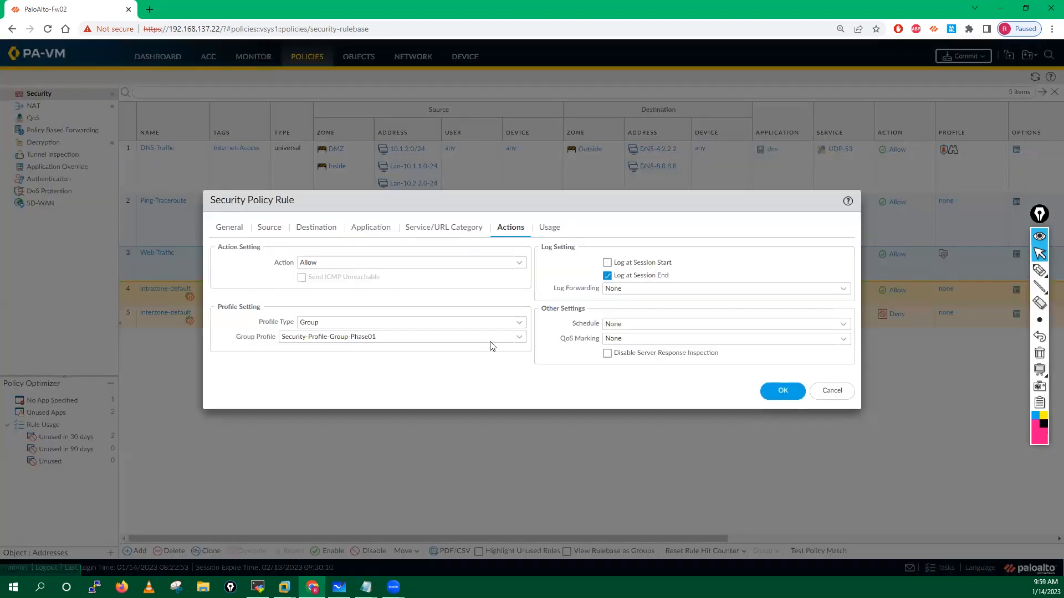
click(519, 337)
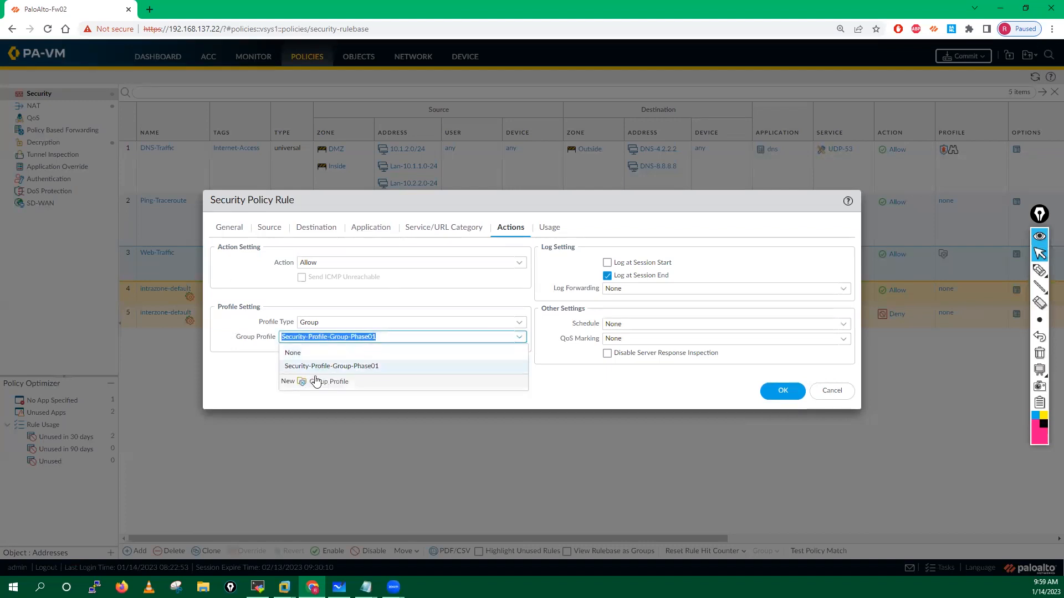
click(847, 396)
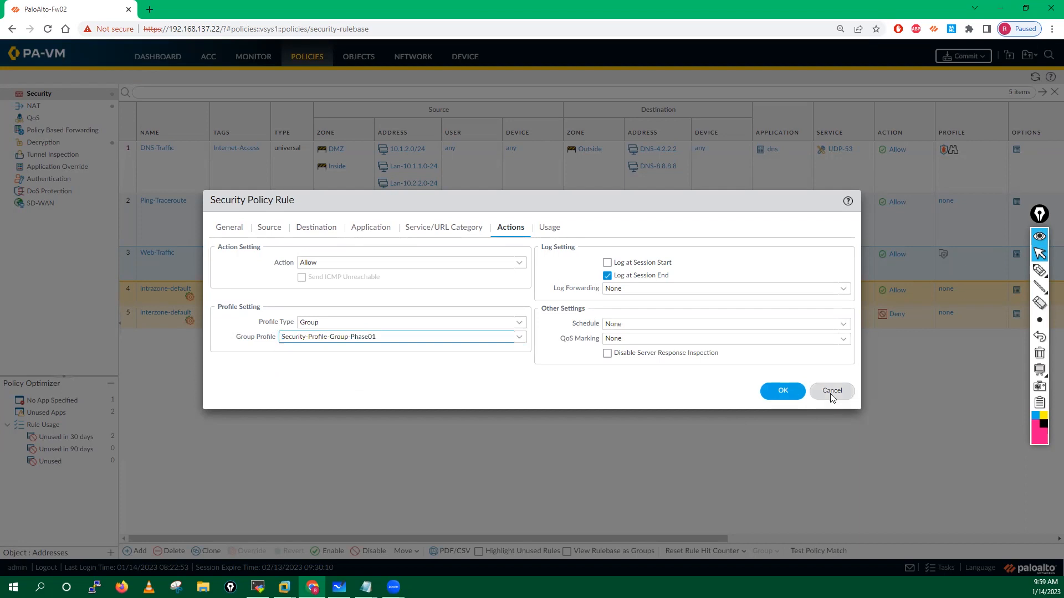
click(831, 392)
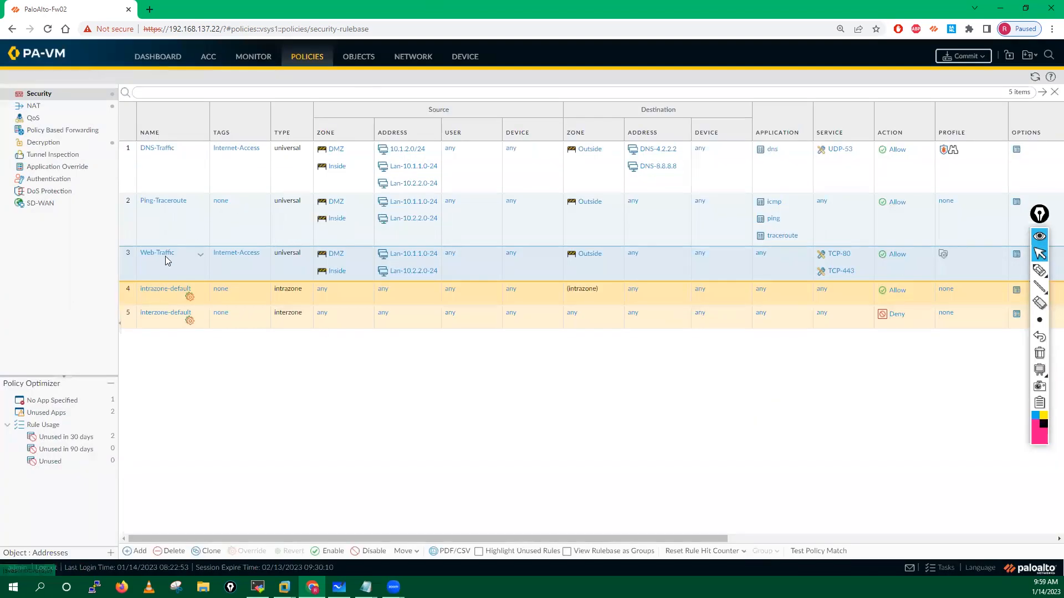
click(160, 255)
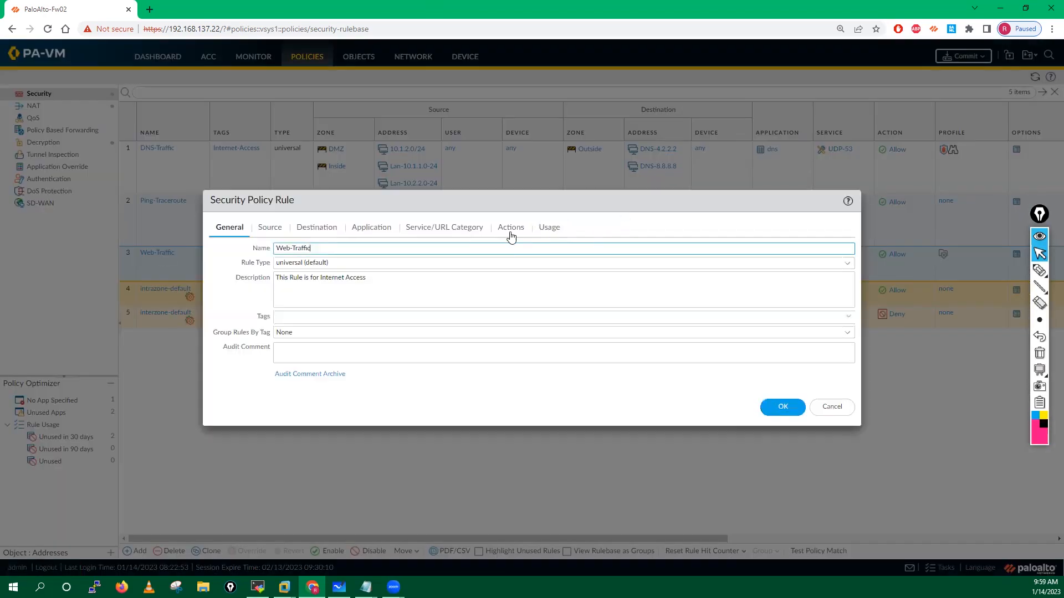
click(509, 230)
click(519, 339)
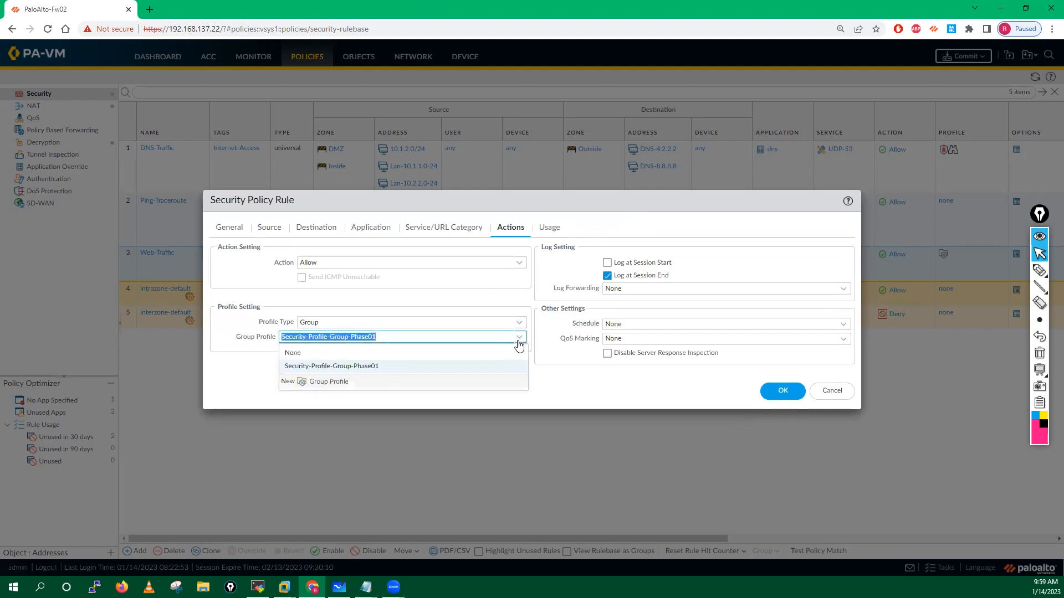
Step: Start group Internet-Access with AV-Profile-Phase-01, AntiSpyware-Profile-Phase01 and Vul-Profile-Phase1
click(348, 387)
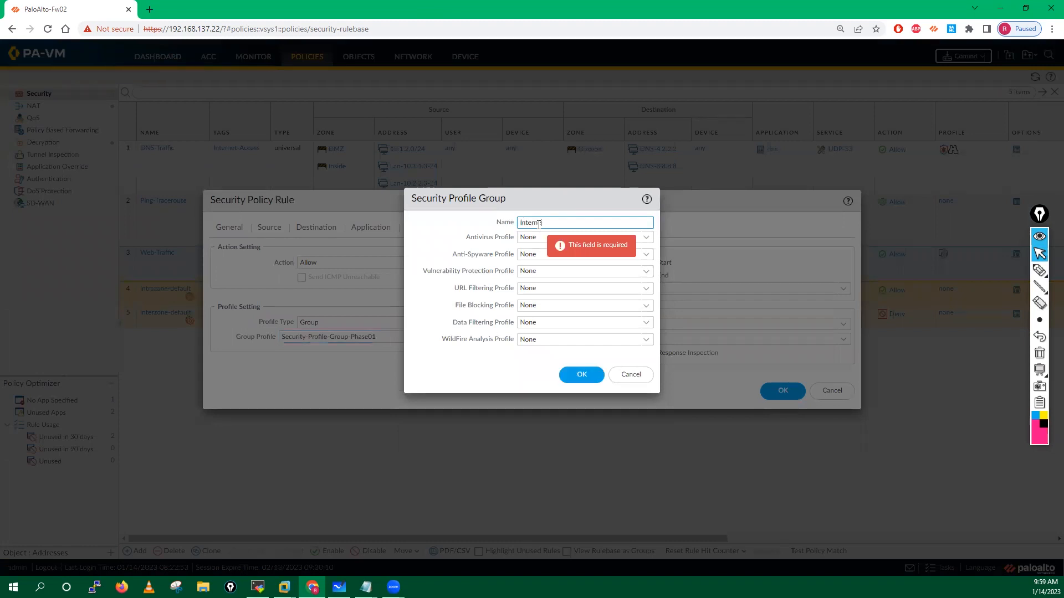
text(Internet-Access)
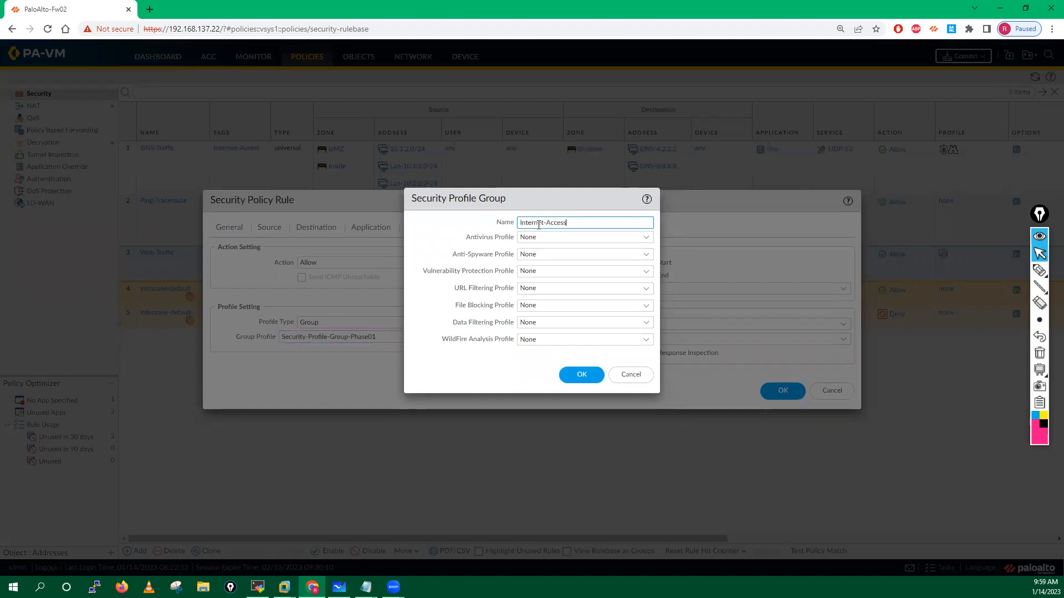
click(646, 237)
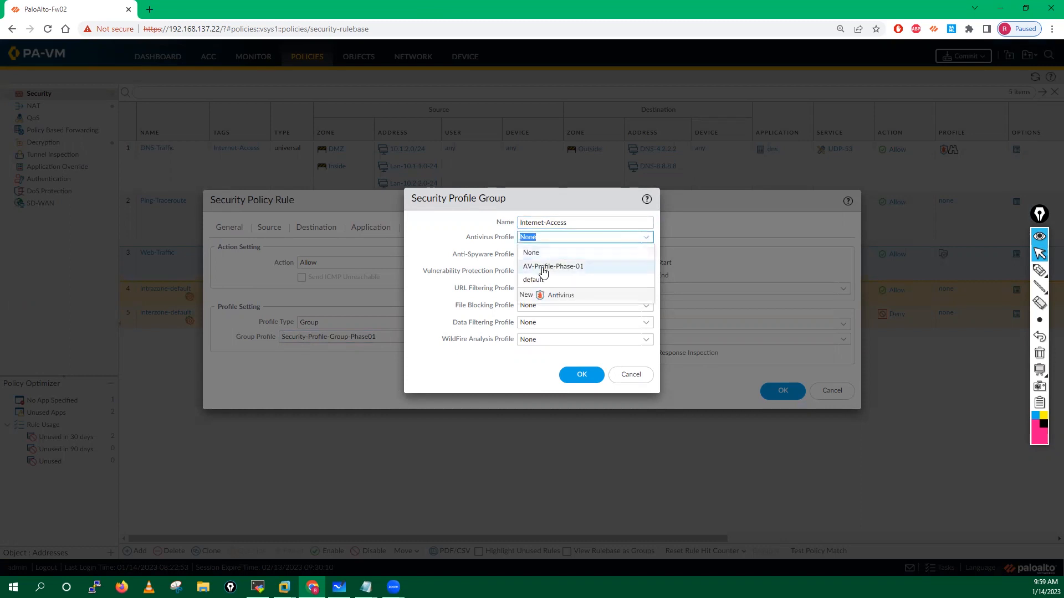
click(589, 263)
click(638, 253)
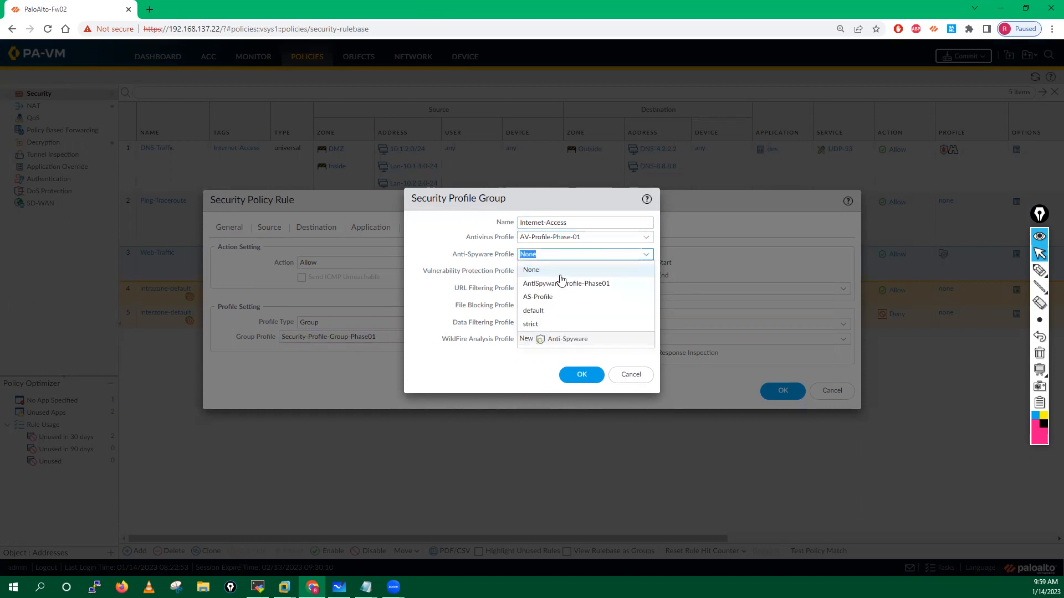
click(552, 281)
click(638, 271)
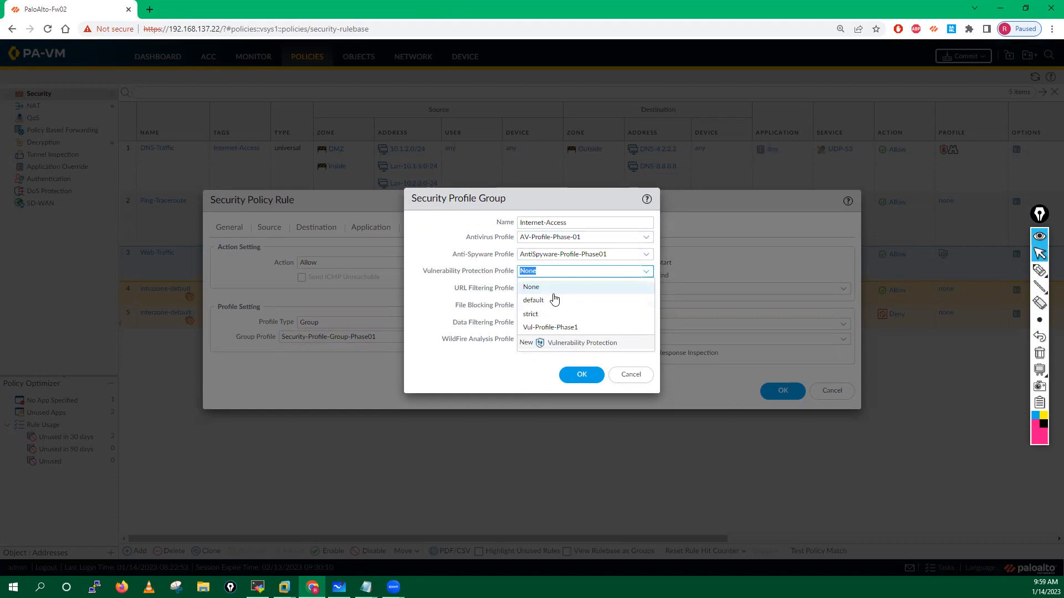
click(548, 327)
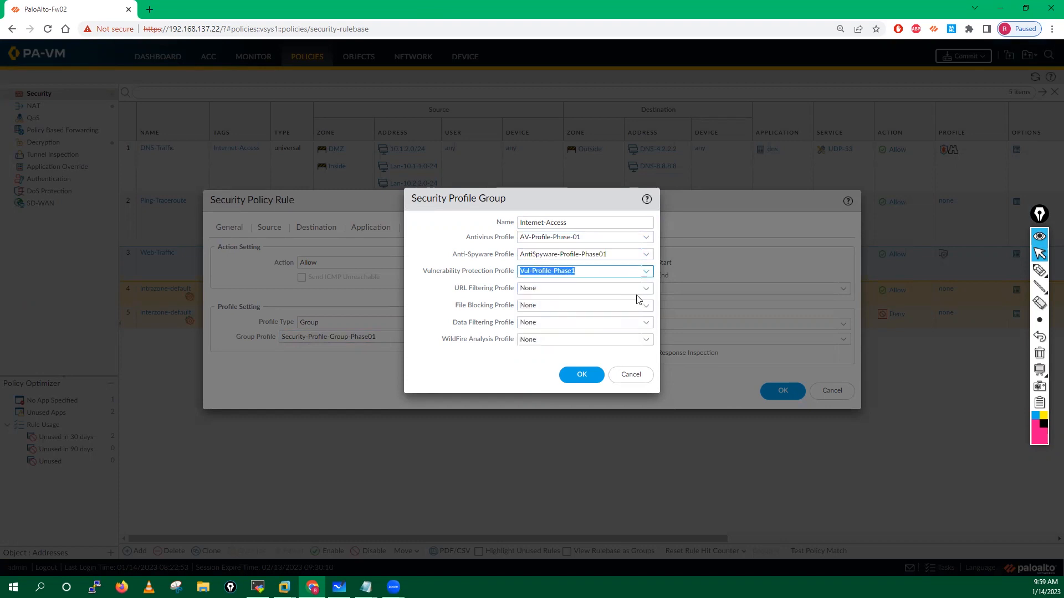
Step: Add my-Url, File-Blocking-Profile, Data-Filtering and WildFire-Profile, then save the group and rule
click(643, 288)
click(536, 331)
click(646, 308)
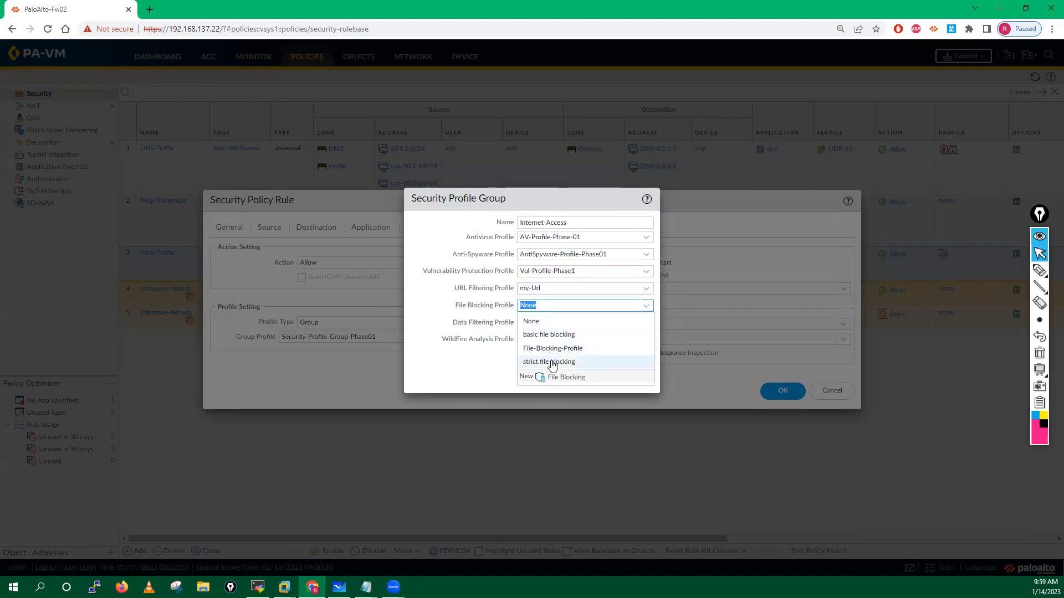
click(554, 348)
click(647, 327)
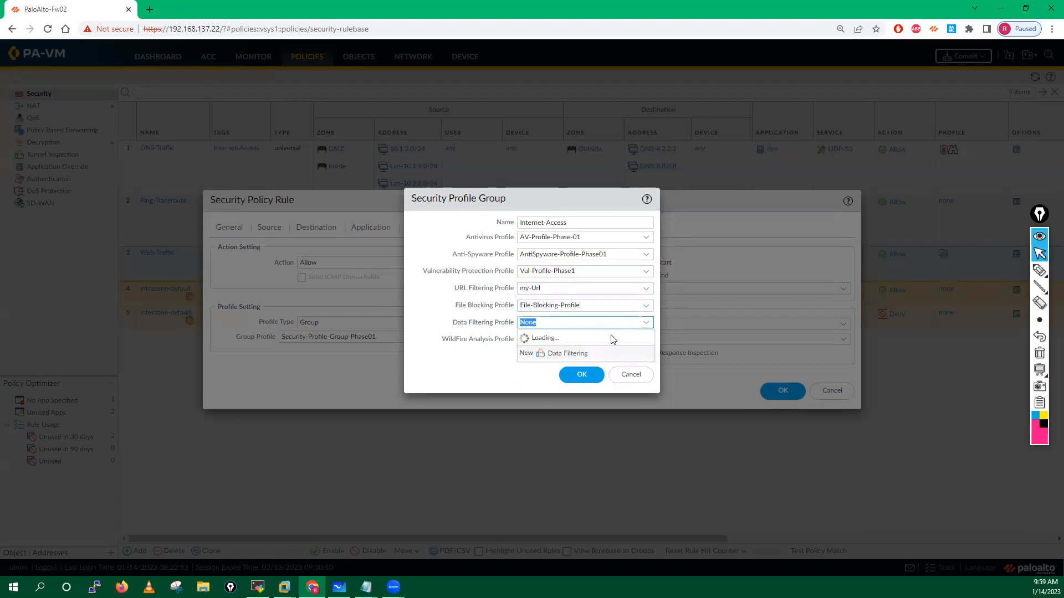
click(546, 353)
click(646, 340)
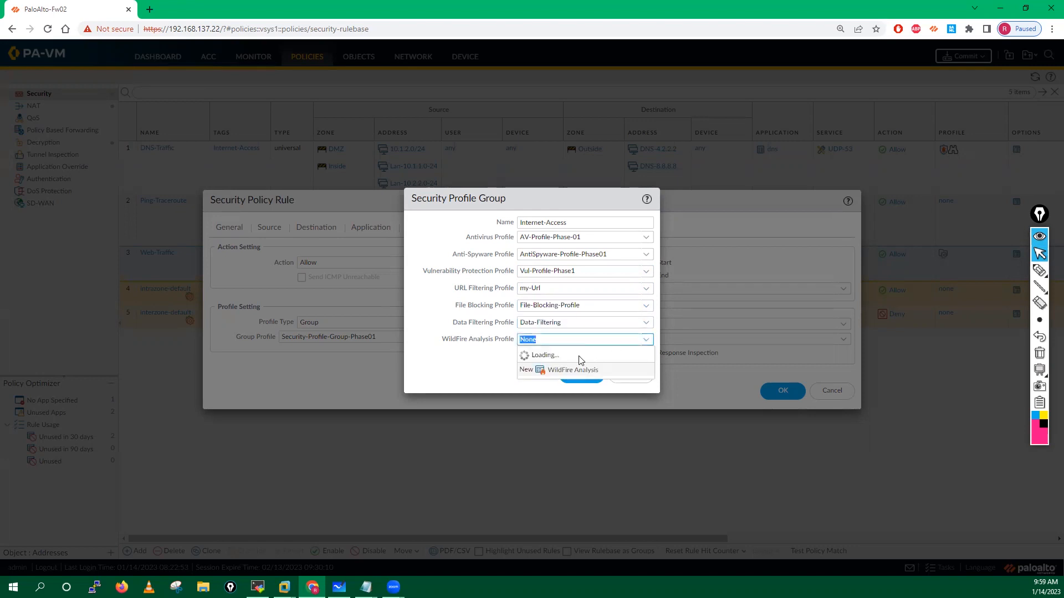
click(543, 387)
click(582, 375)
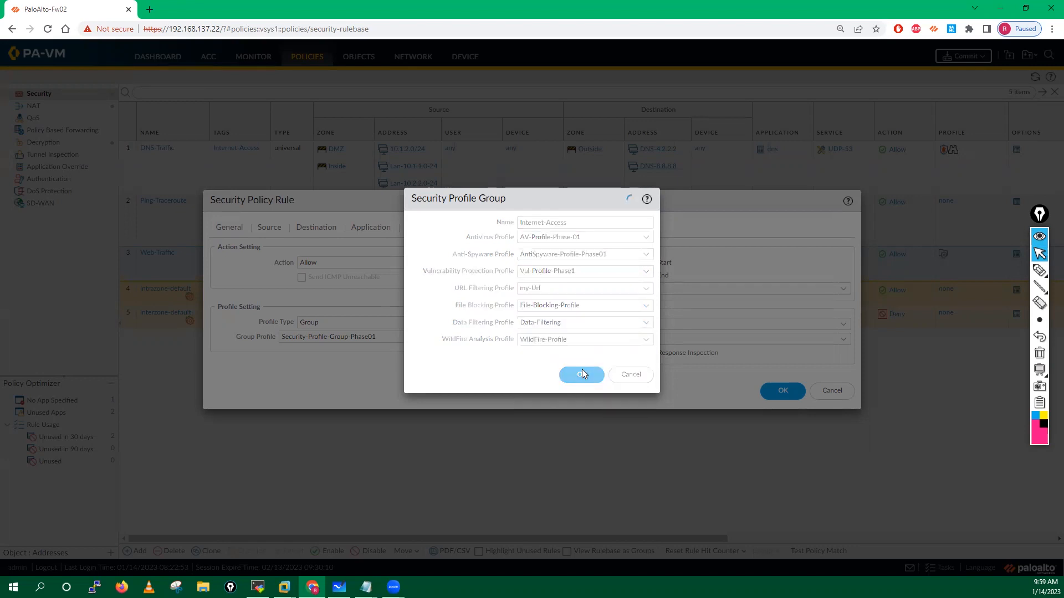
click(782, 397)
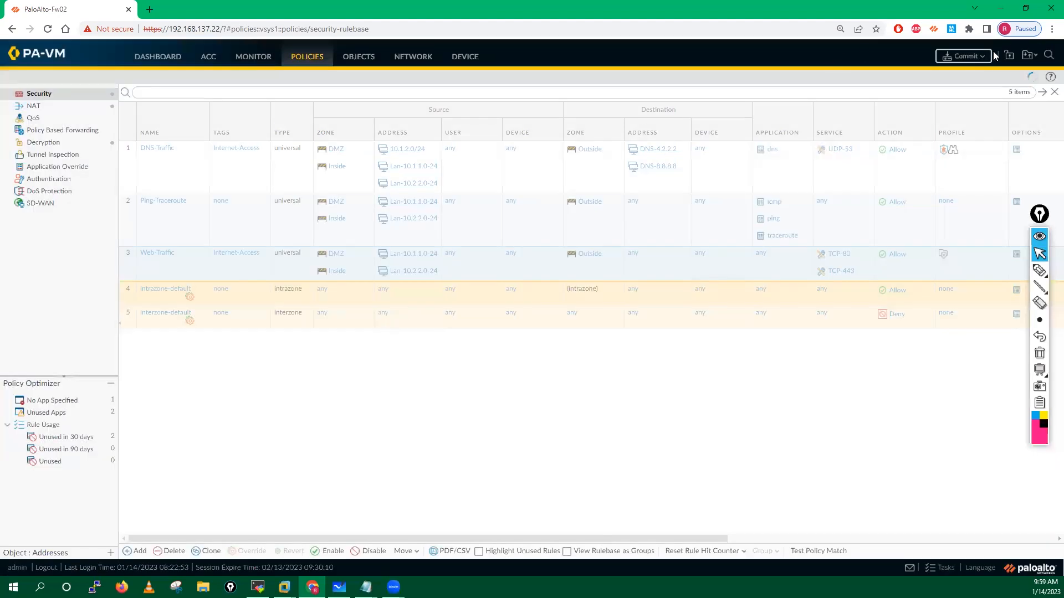
Step: Commit the pending configuration changes to the firewall
click(976, 56)
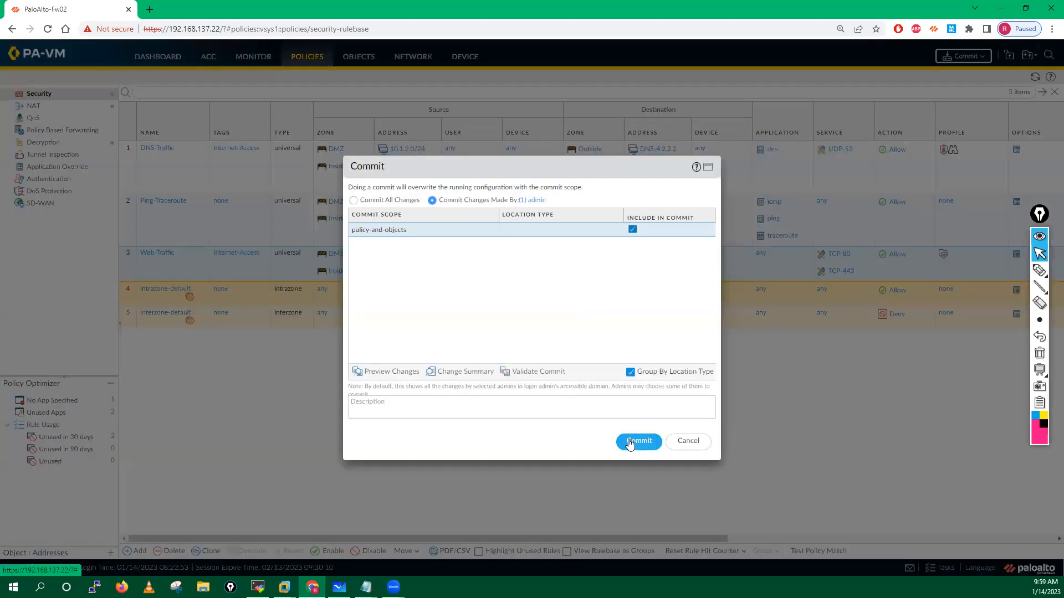
click(631, 442)
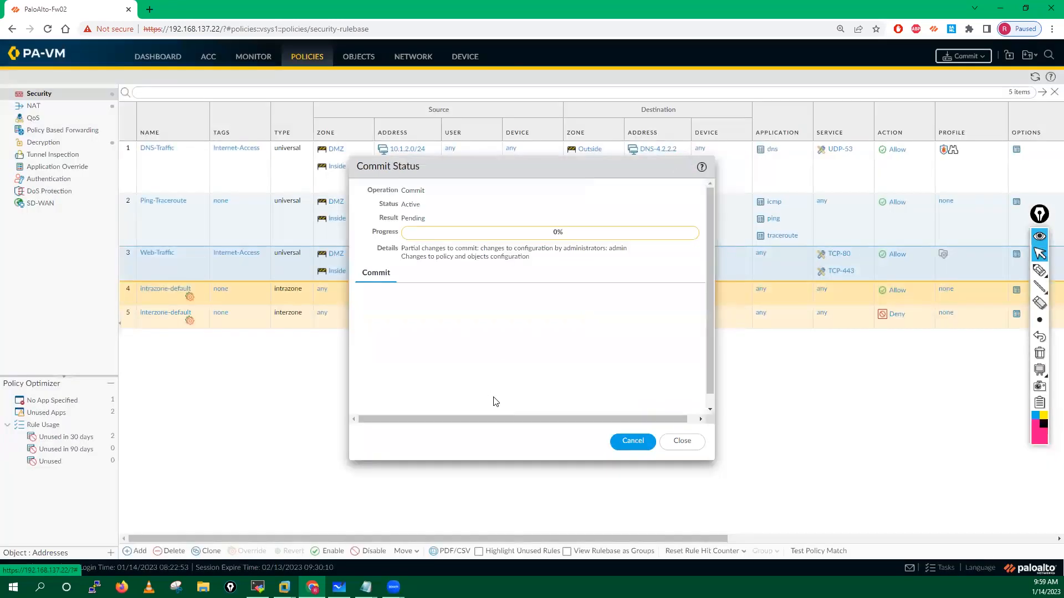
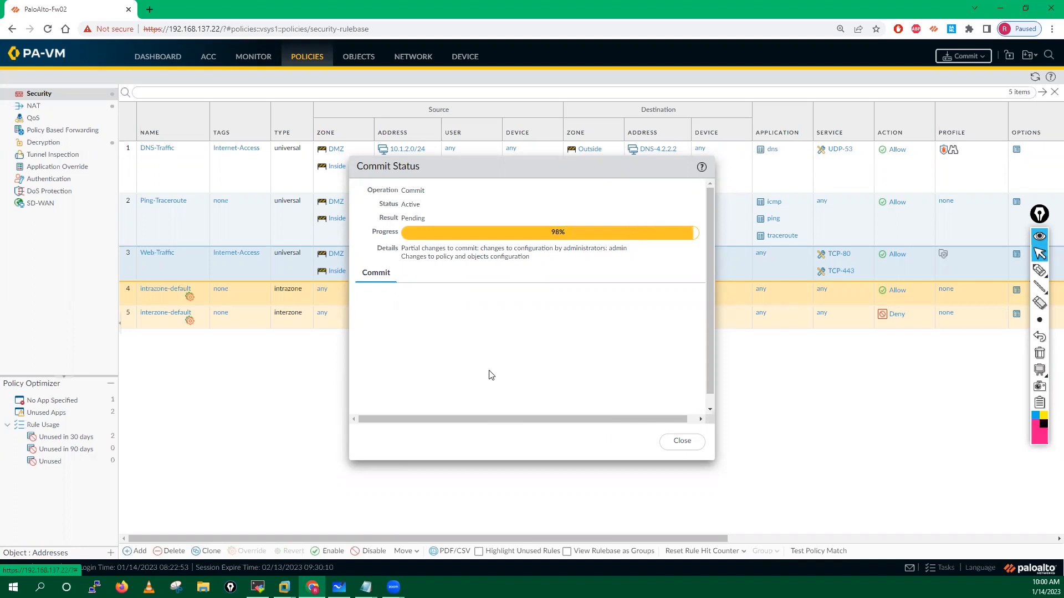
Step: Show the Monitor > Logs > URL Filtering entries and dismiss the commit progress window
click(252, 57)
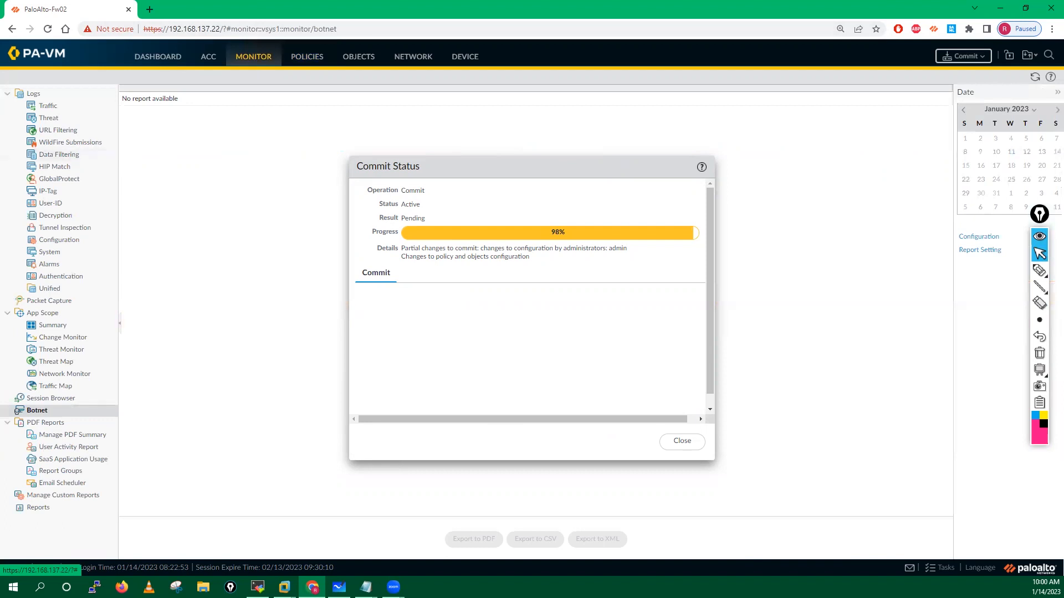
click(57, 129)
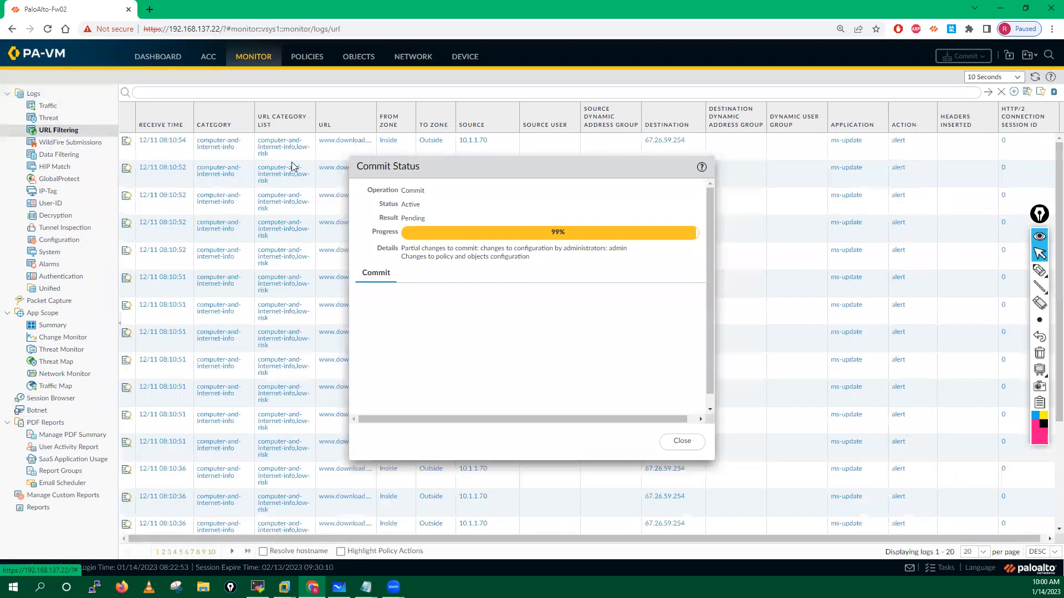
click(682, 441)
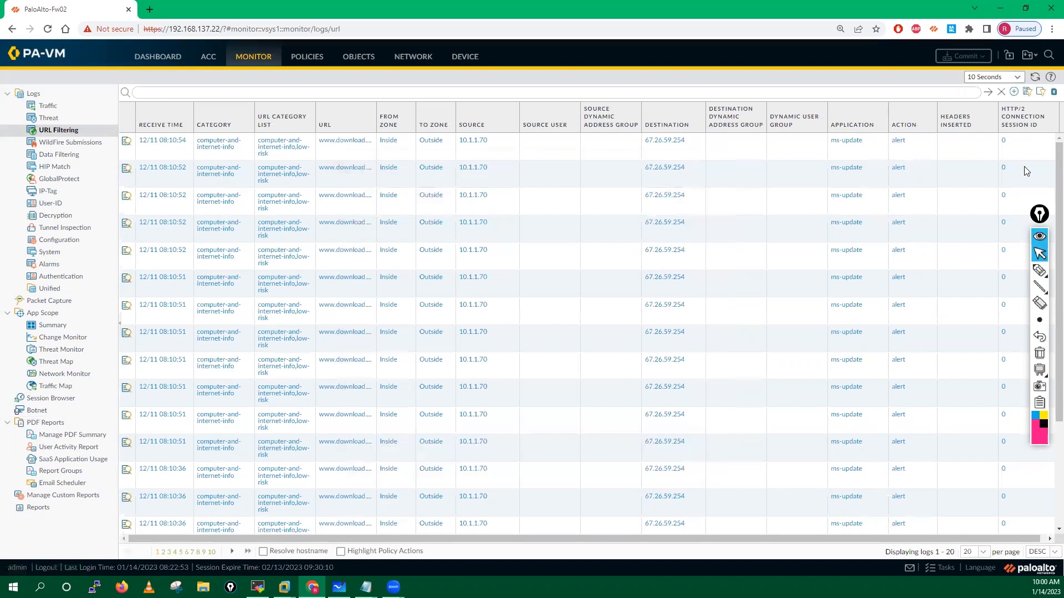
Step: Bring the Win XP Pro virtual machine forward in VMware Workstation
drag(1038, 215, 1040, 154)
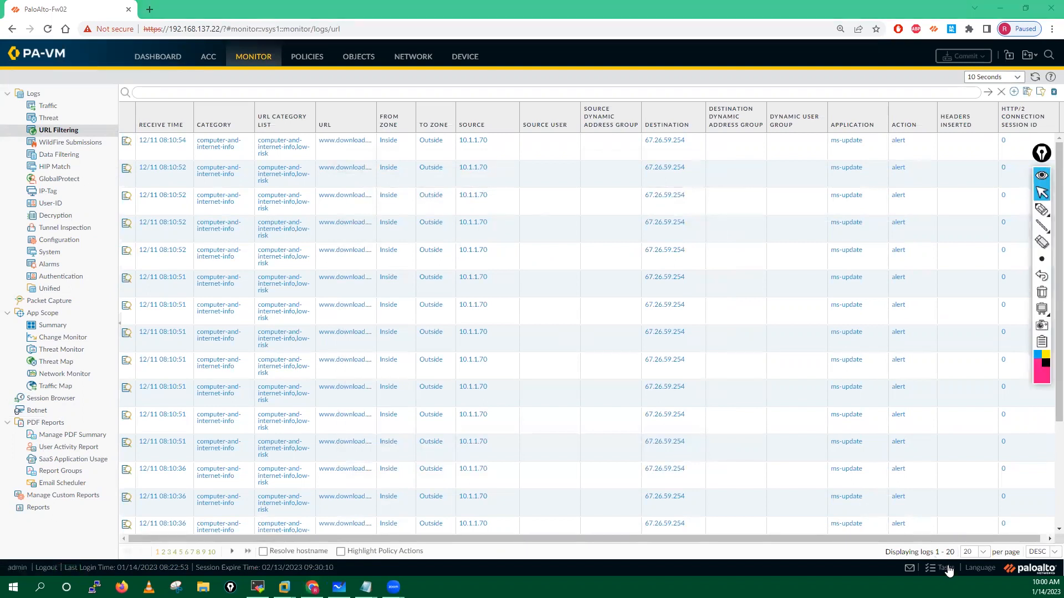
click(904, 534)
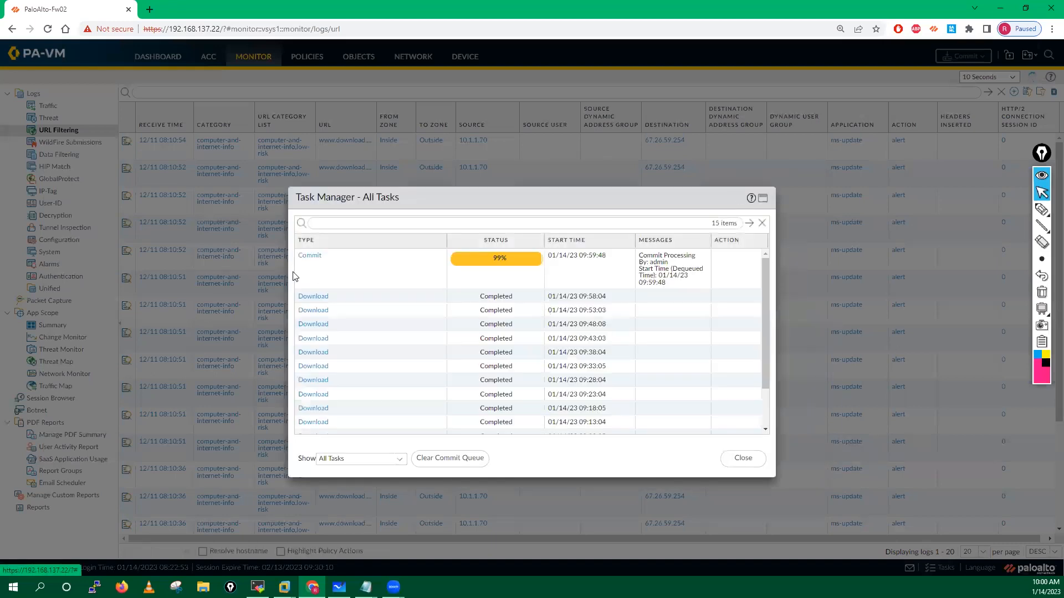
click(284, 587)
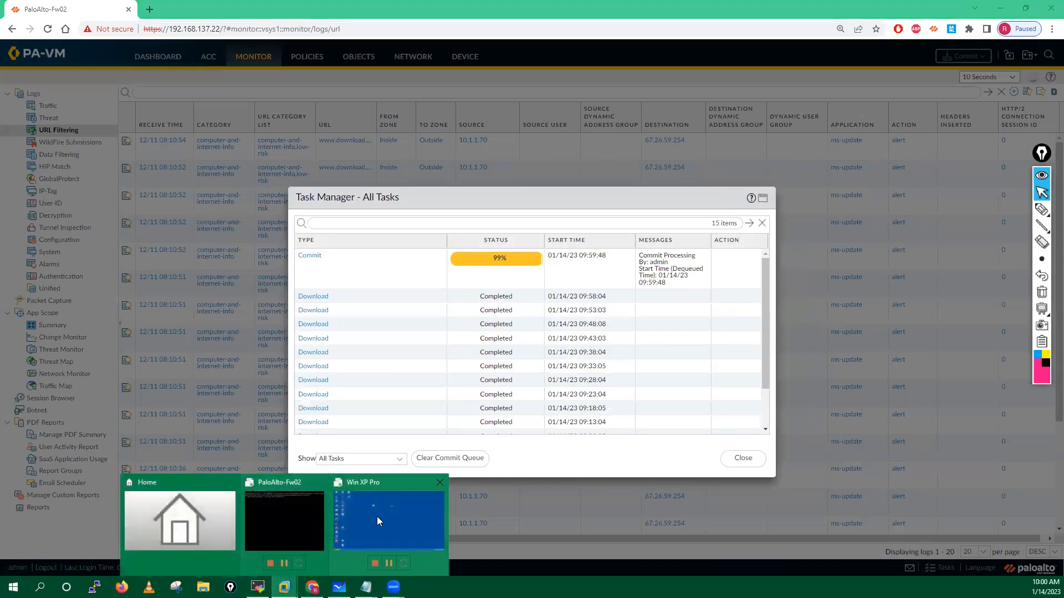
click(379, 518)
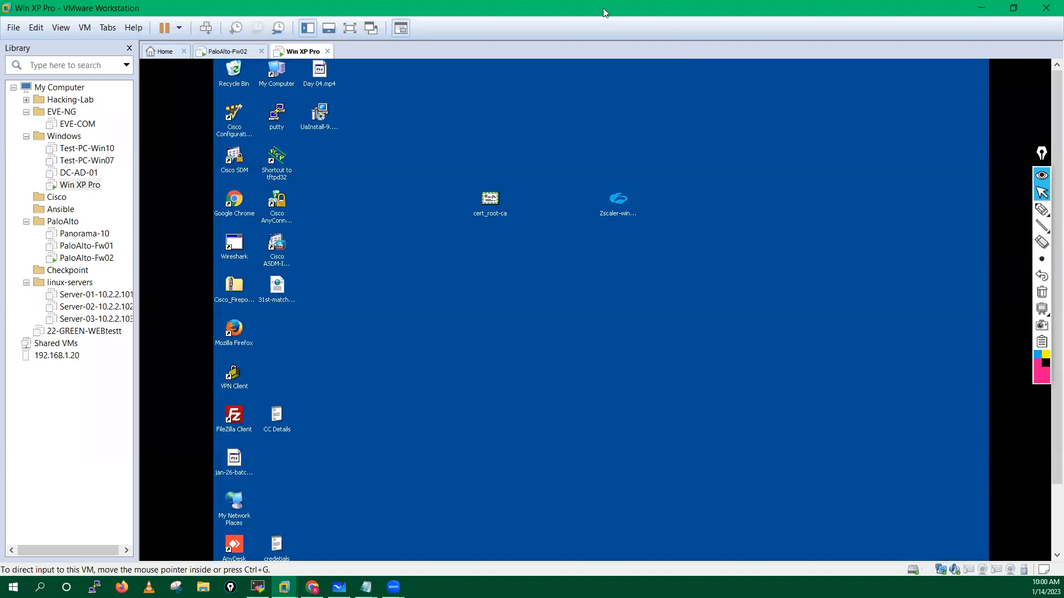
Step: Launch Firefox on the XP desktop and open a new private window from its menu
click(235, 331)
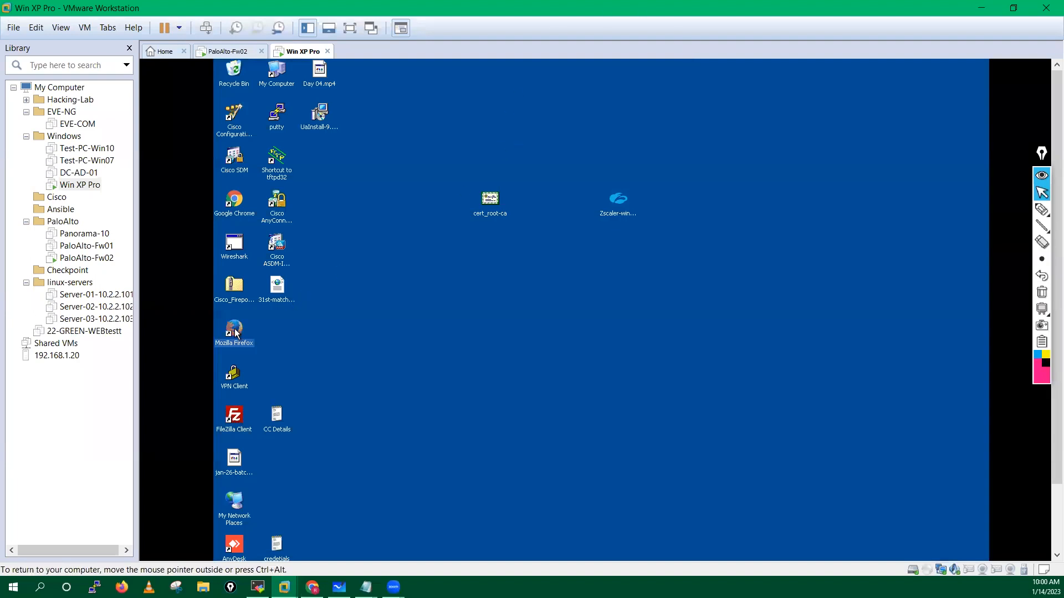
drag(1040, 157, 1029, 160)
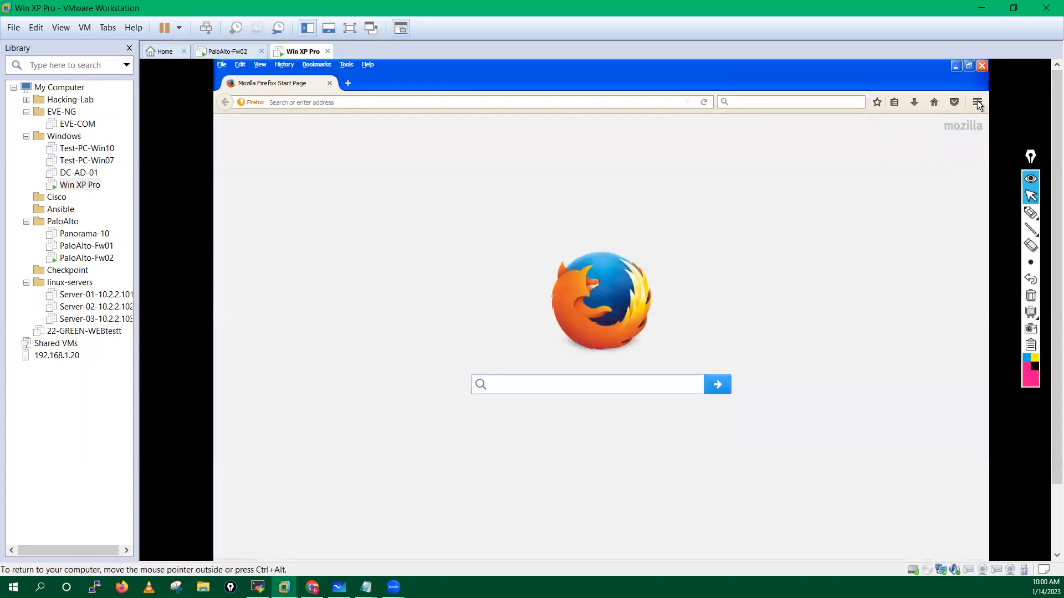
click(977, 103)
click(919, 177)
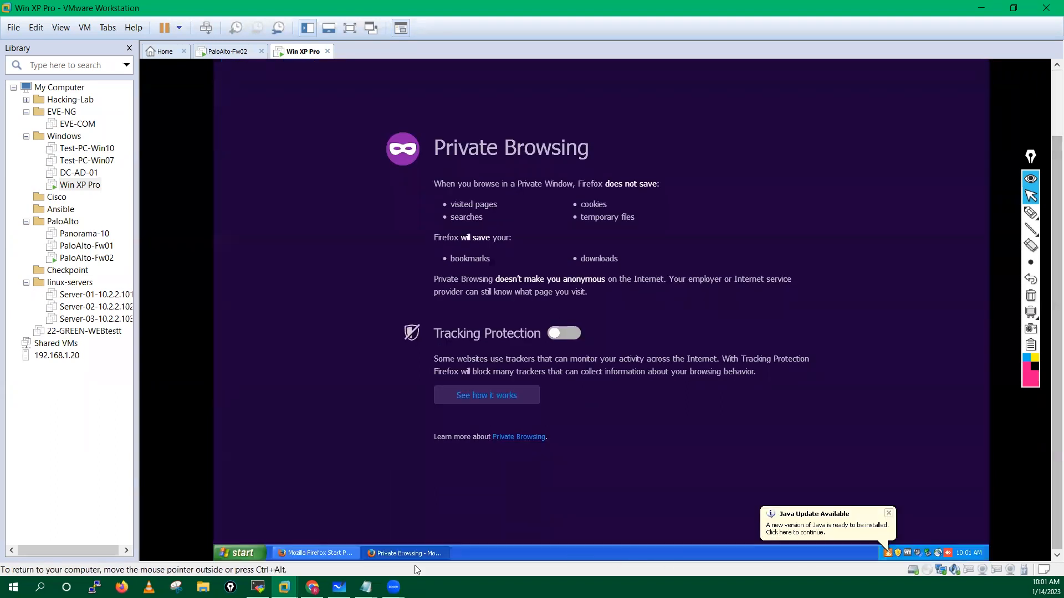
Step: Close the regular Firefox window and return to the firewall web interface
click(294, 556)
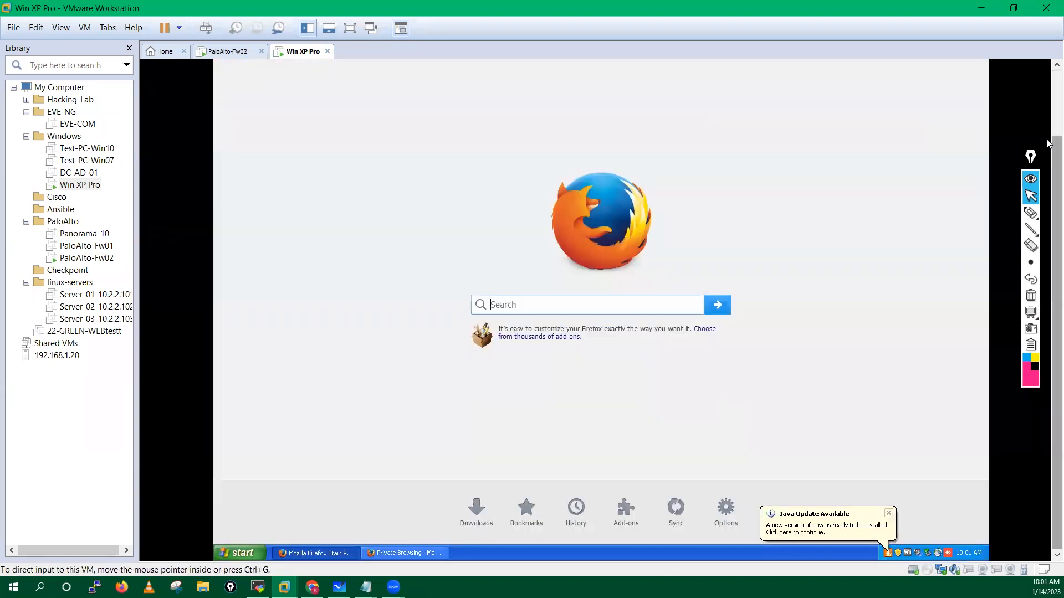
click(983, 66)
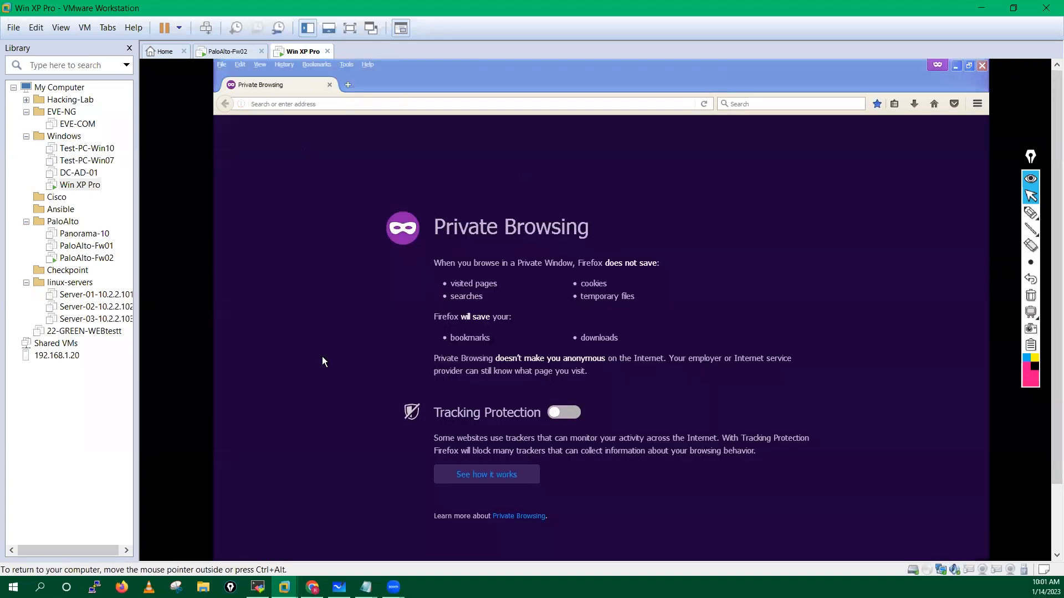
click(312, 588)
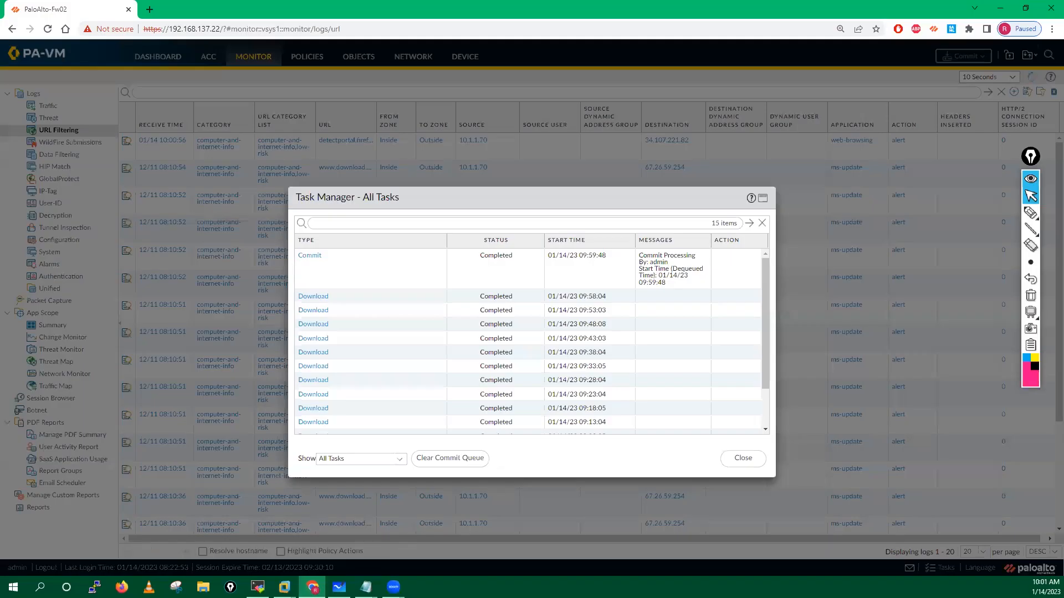
Step: Close Task Manager with the commit Completed and go back to the Win XP Pro VM
click(743, 458)
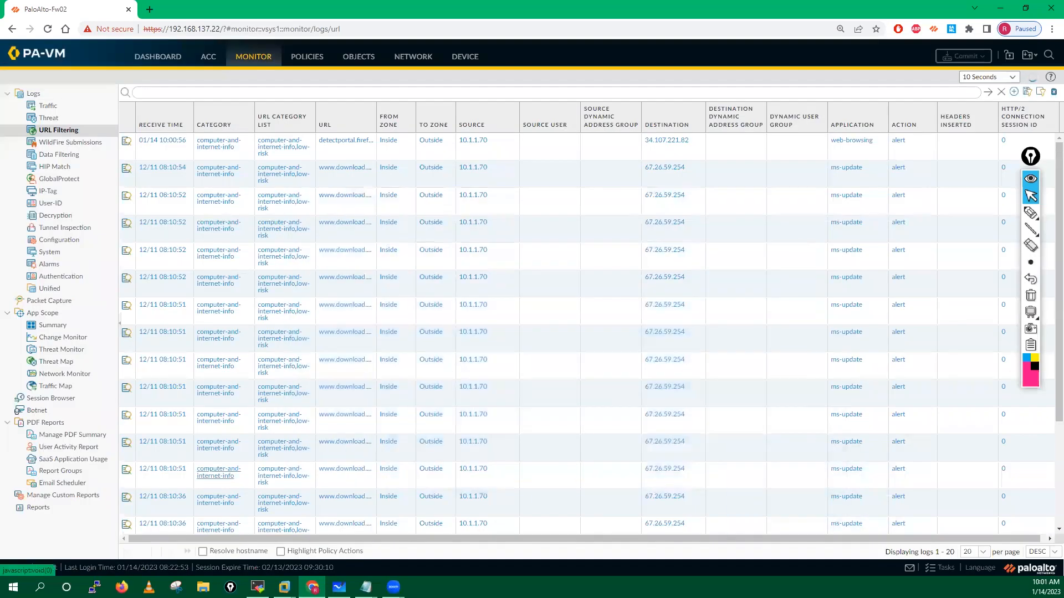
mouse_move(258, 588)
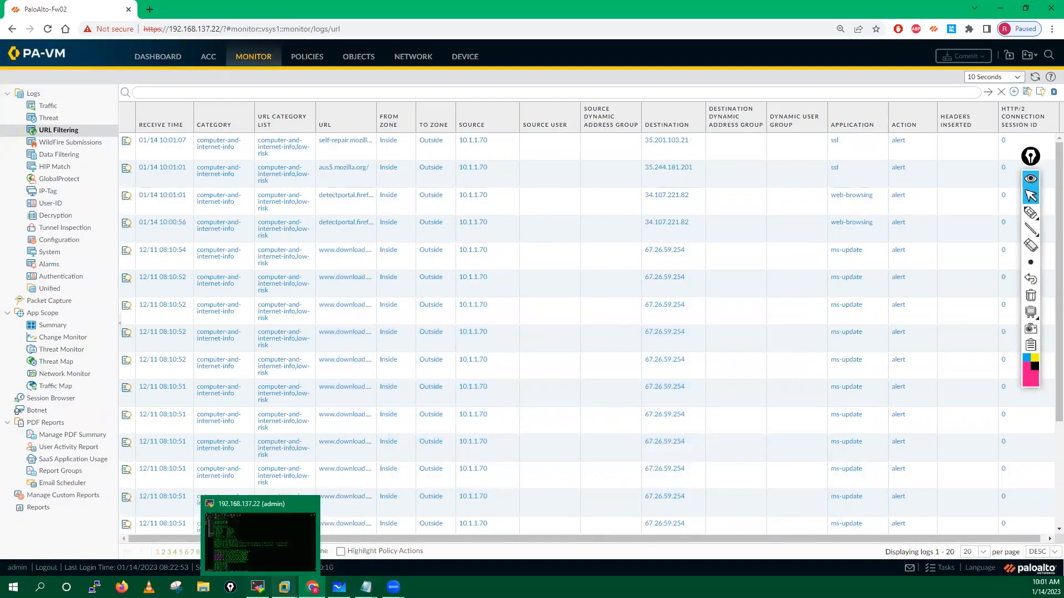
mouse_move(313, 587)
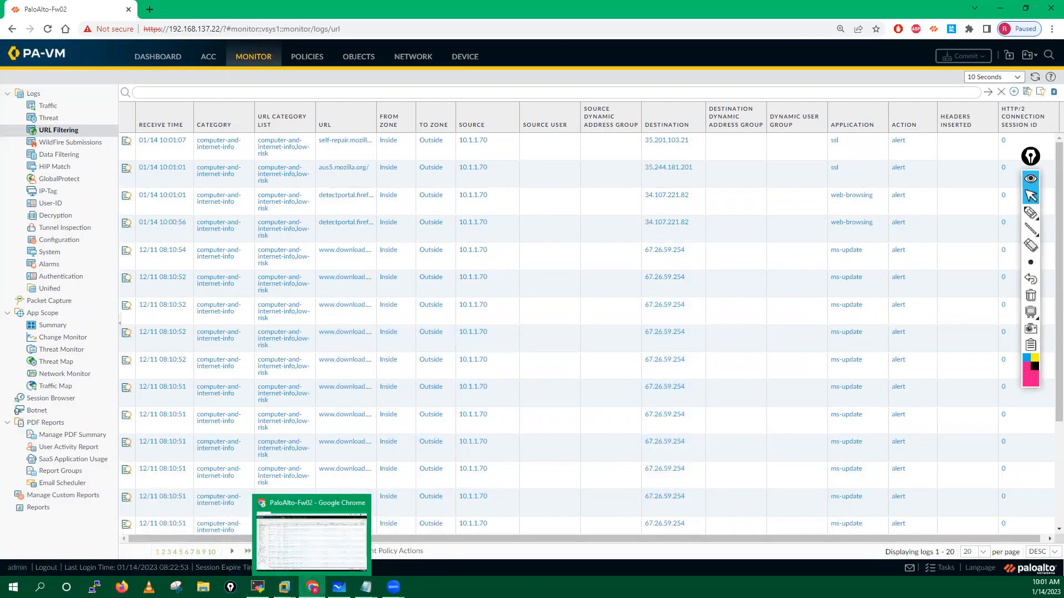
click(377, 519)
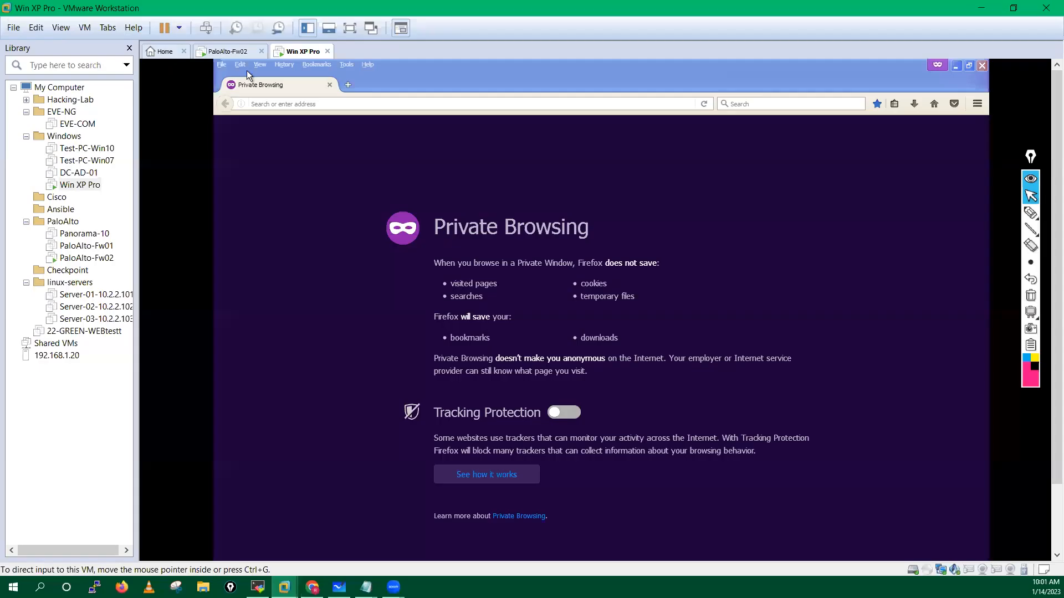
click(263, 104)
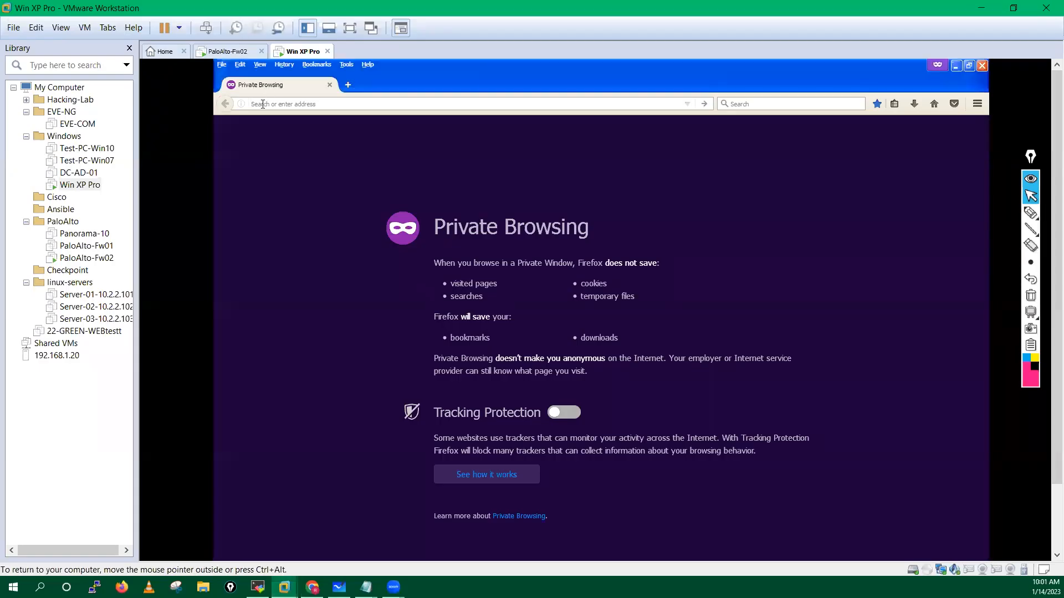
text(https:)
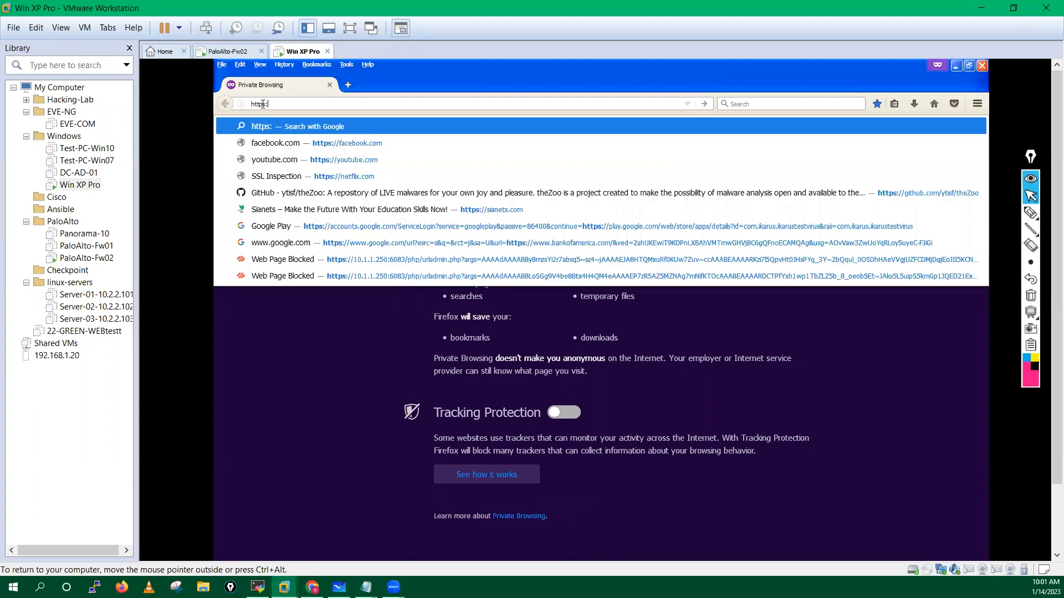
text(//f)
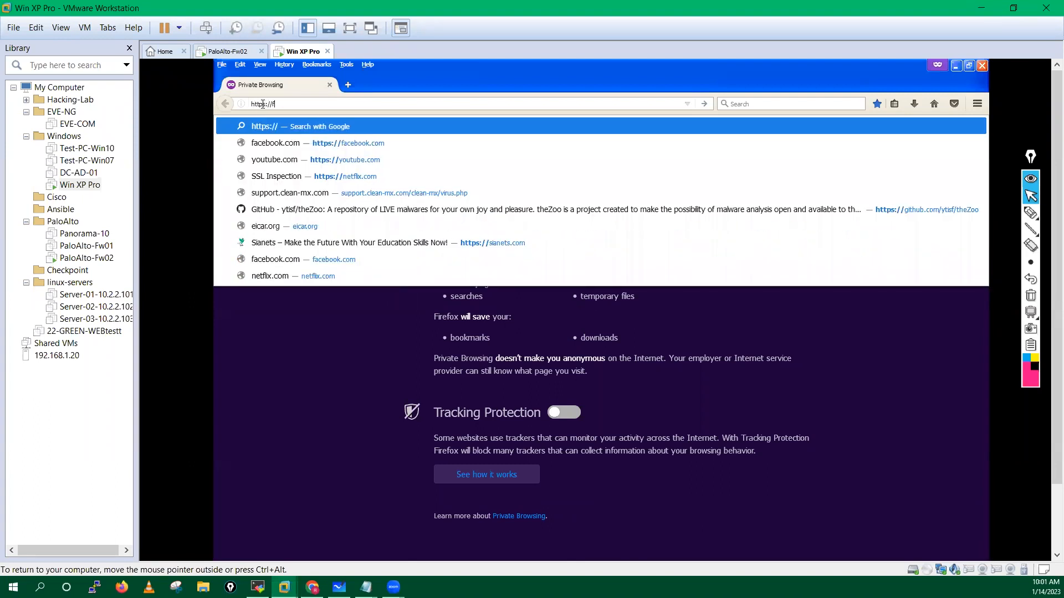
text(lipkart.com/)
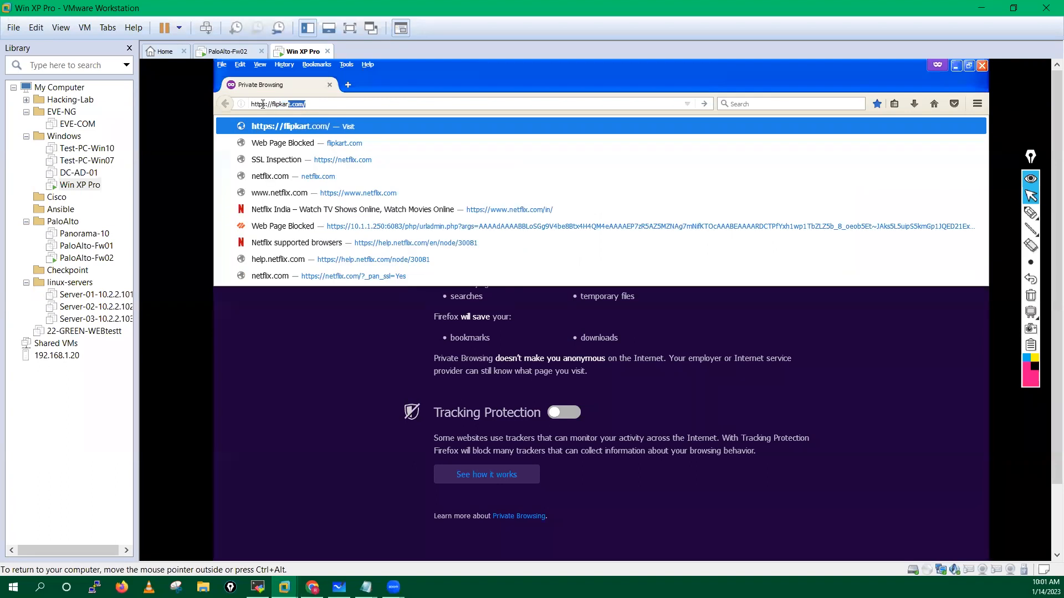
key(Return)
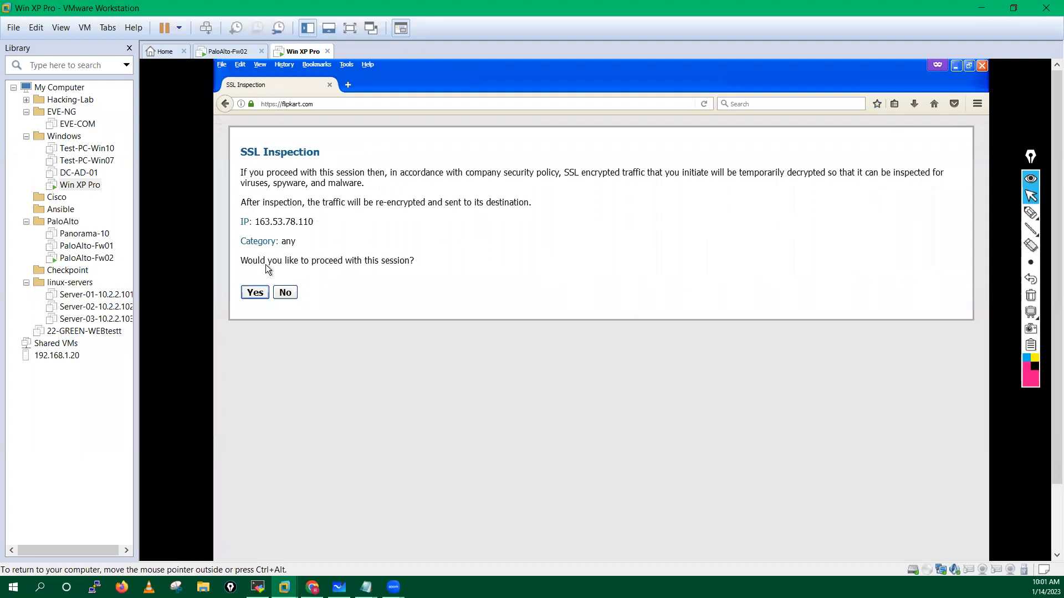
click(255, 292)
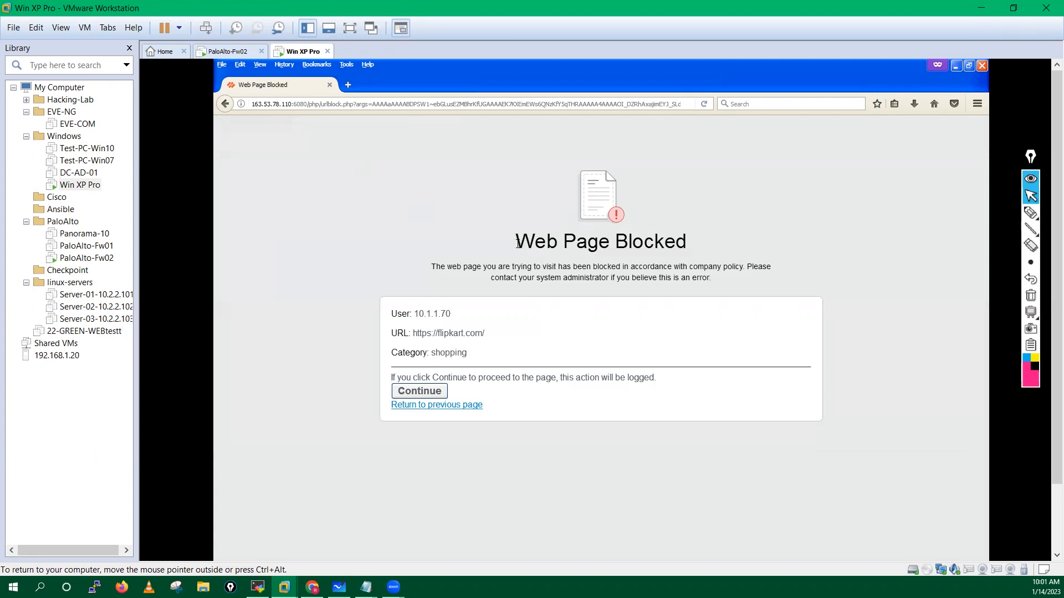
drag(517, 244, 711, 248)
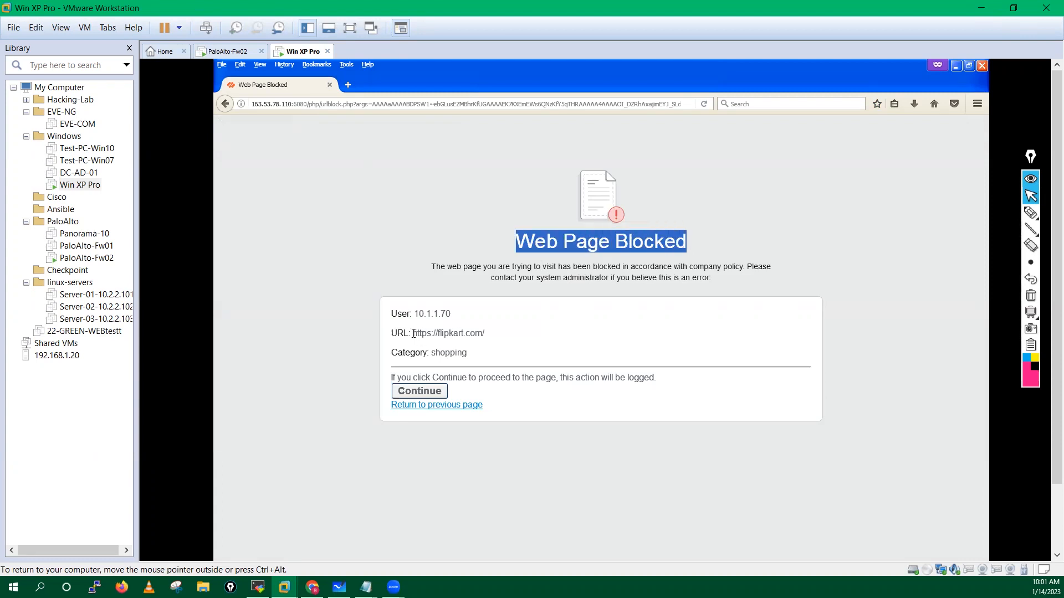
drag(413, 333, 493, 334)
drag(436, 354, 469, 354)
drag(392, 380, 656, 377)
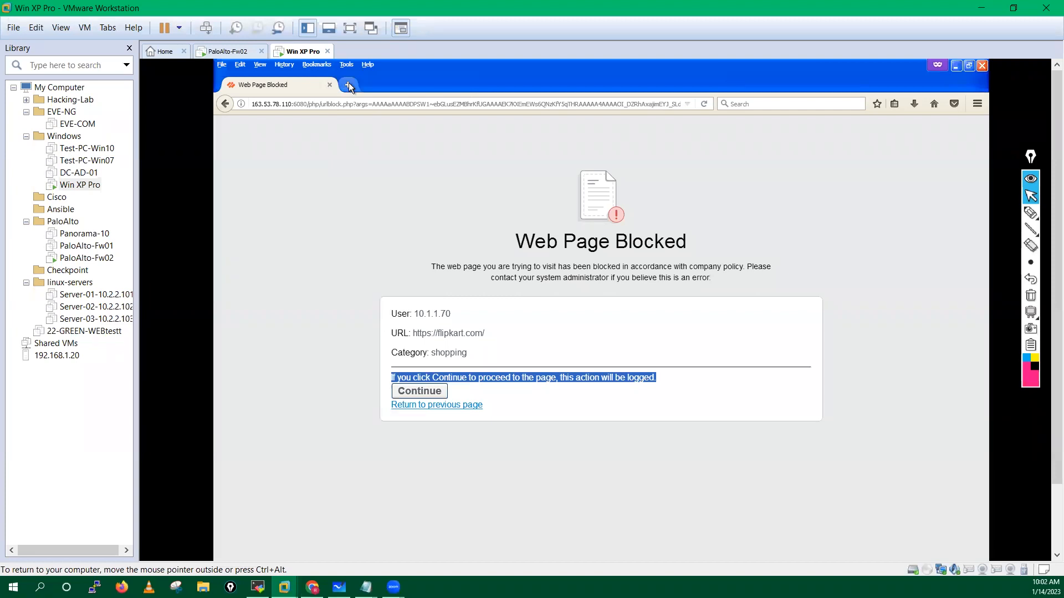
Step: Load myntra and confirm it also hits the shopping block page
text(myntra.com/)
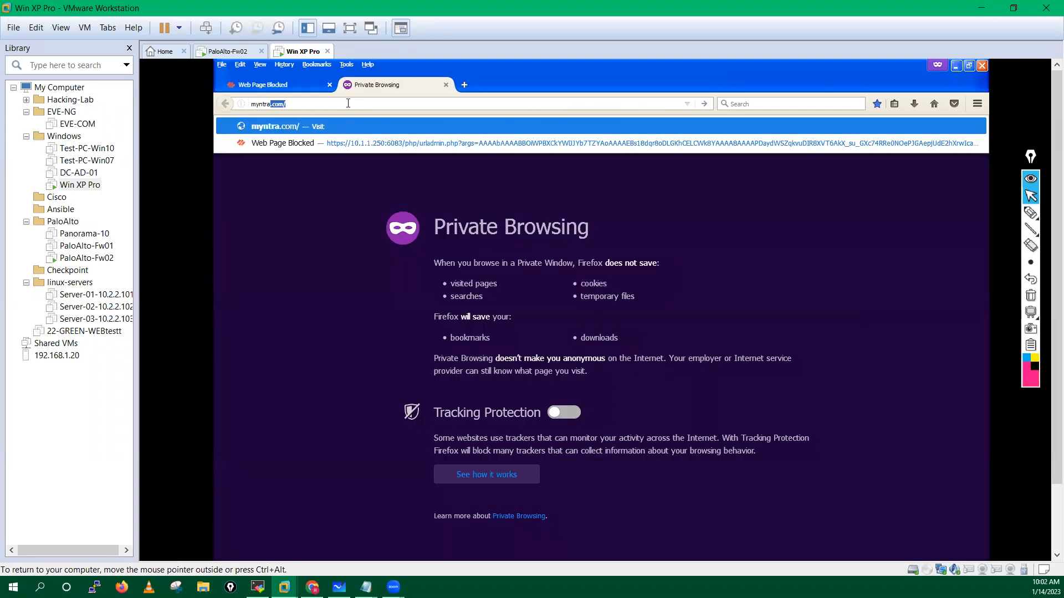
key(Return)
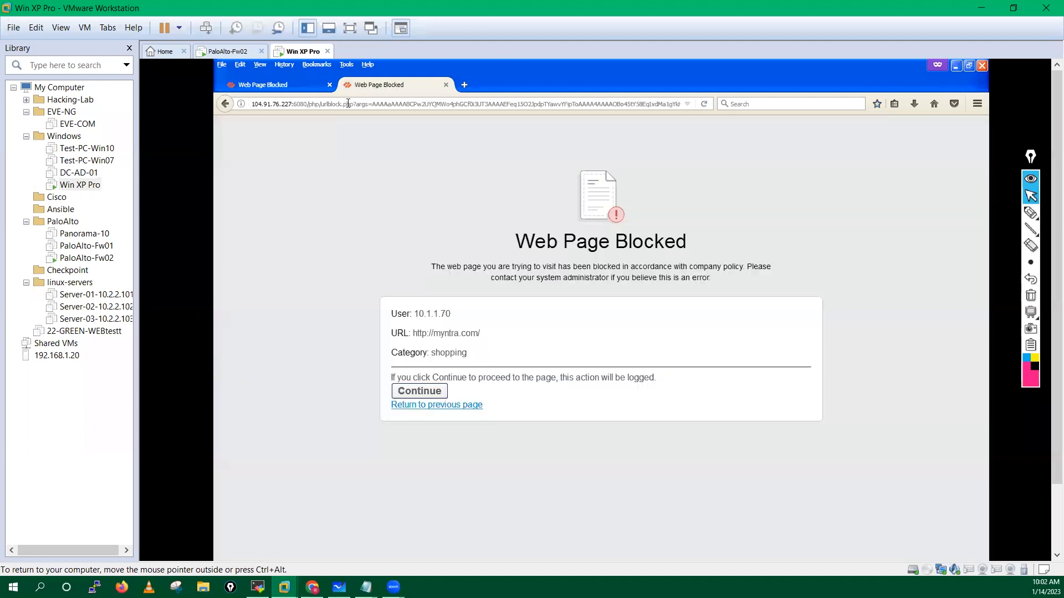
click(465, 85)
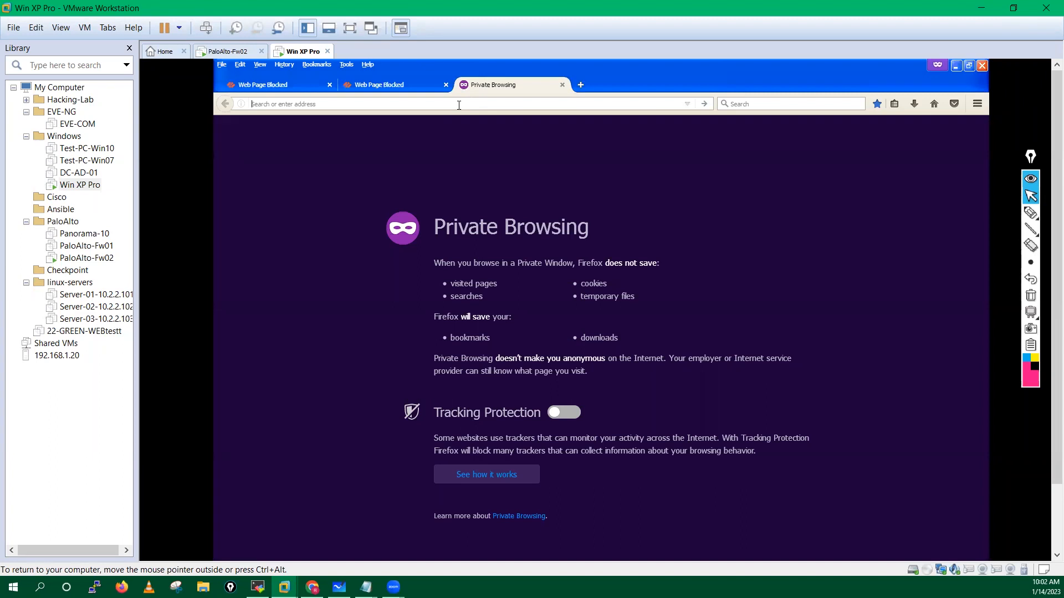
text(https://)
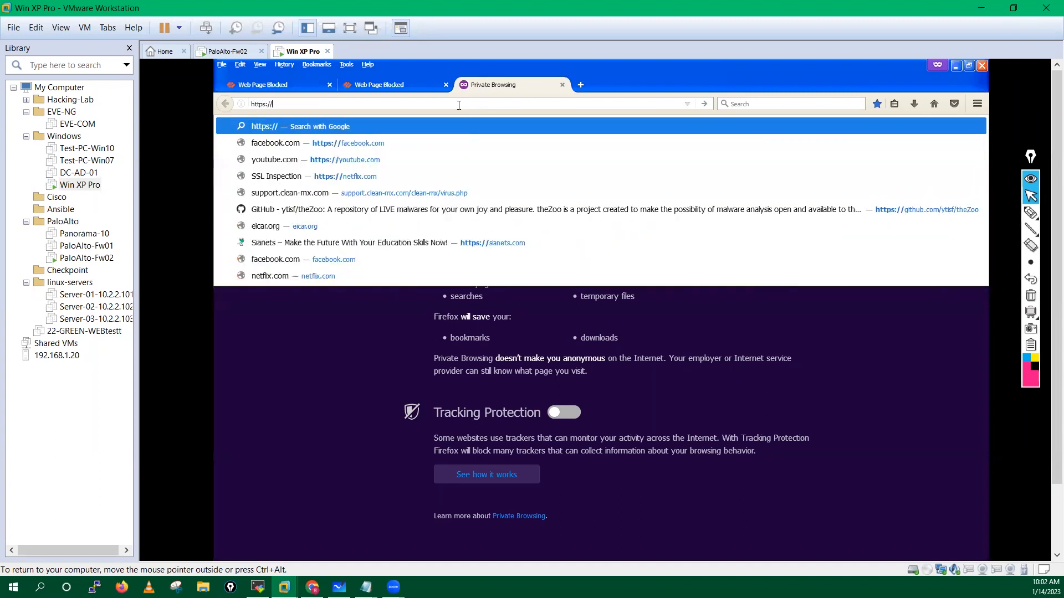
text(tinder.com)
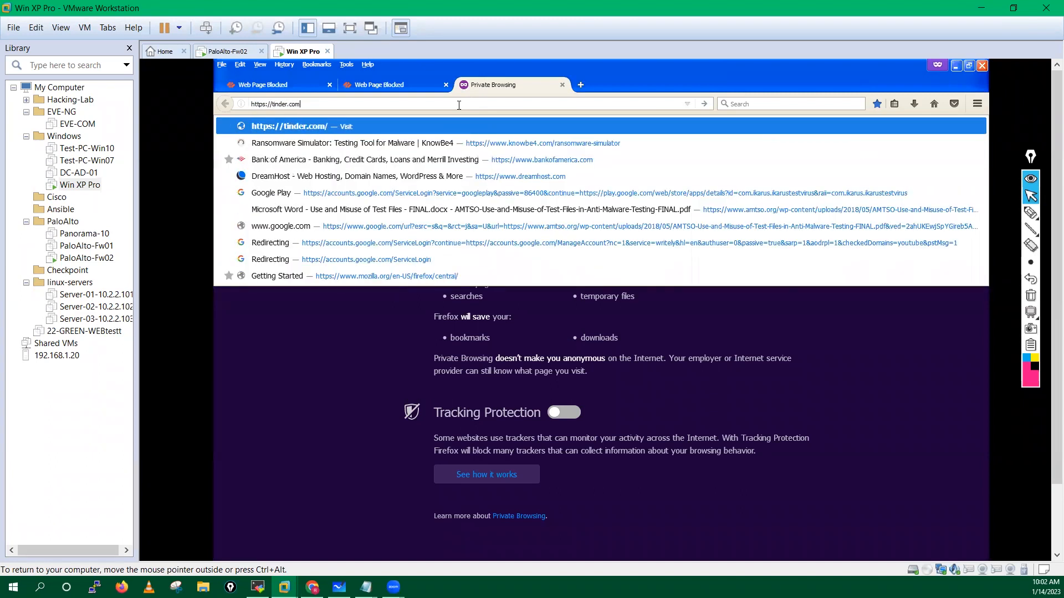
key(Return)
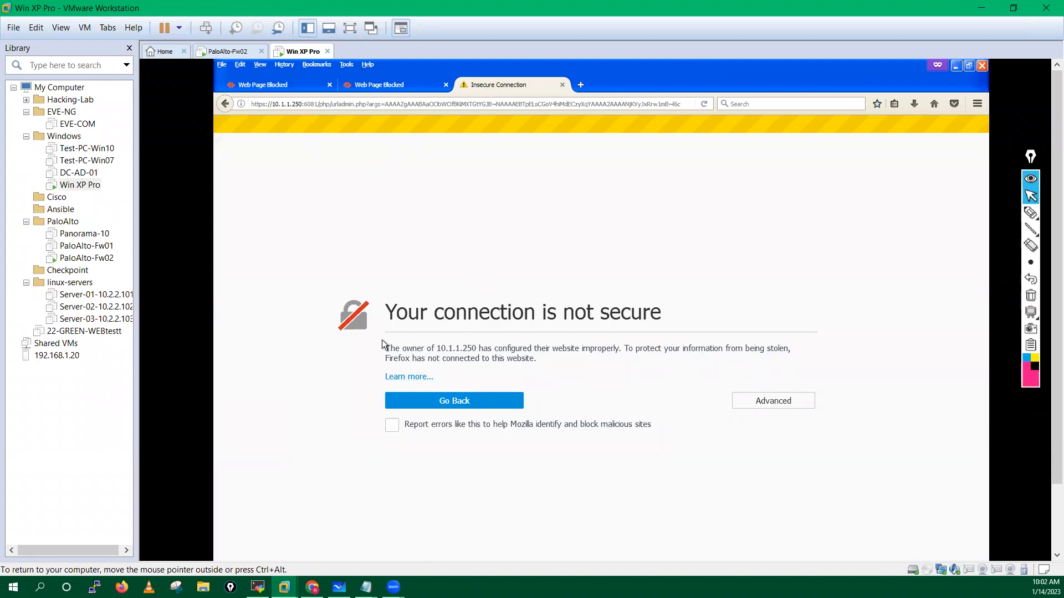
drag(386, 349, 535, 360)
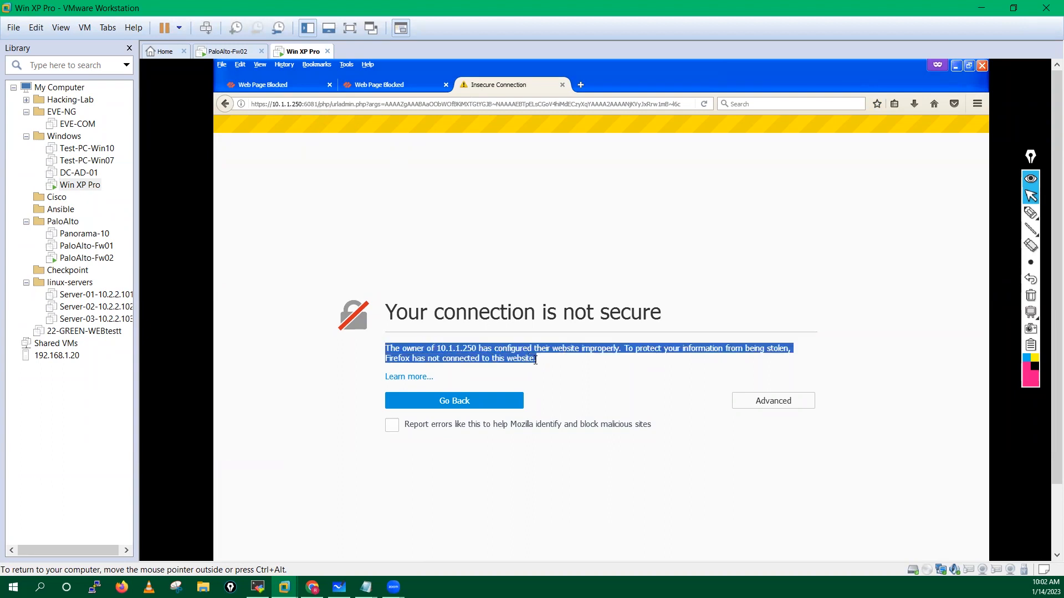
click(388, 101)
text(google.com/)
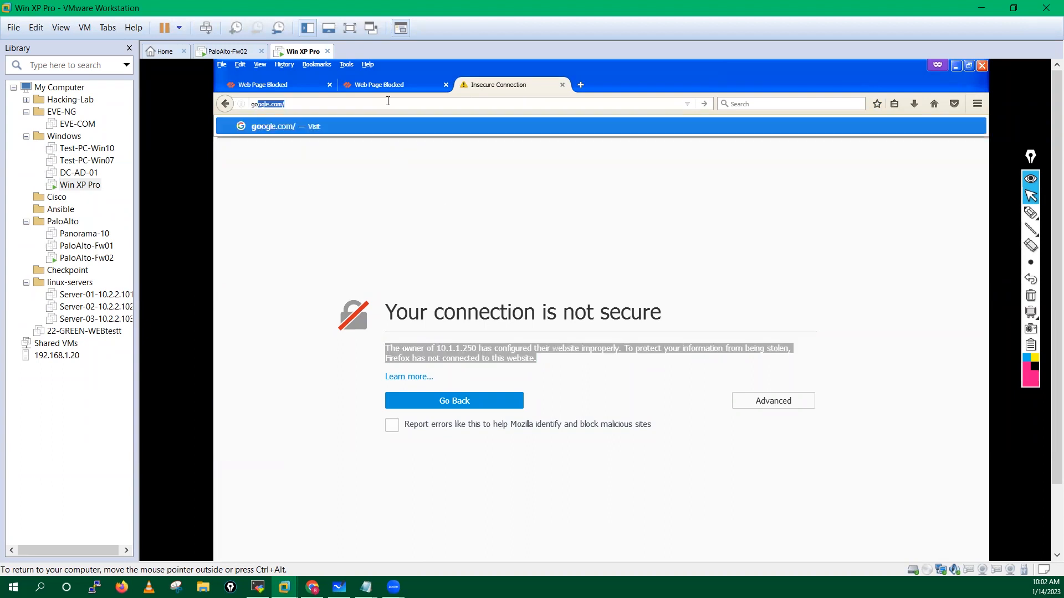
key(Return)
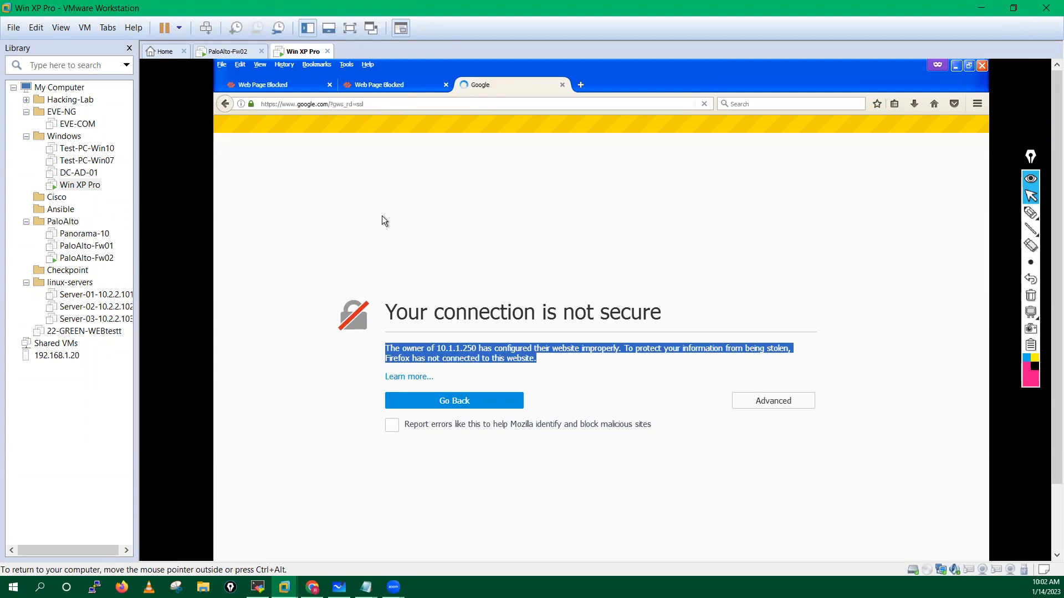
Step: Search Google for tinder, open the result and add a certificate exception to reach the block page
text(tinder)
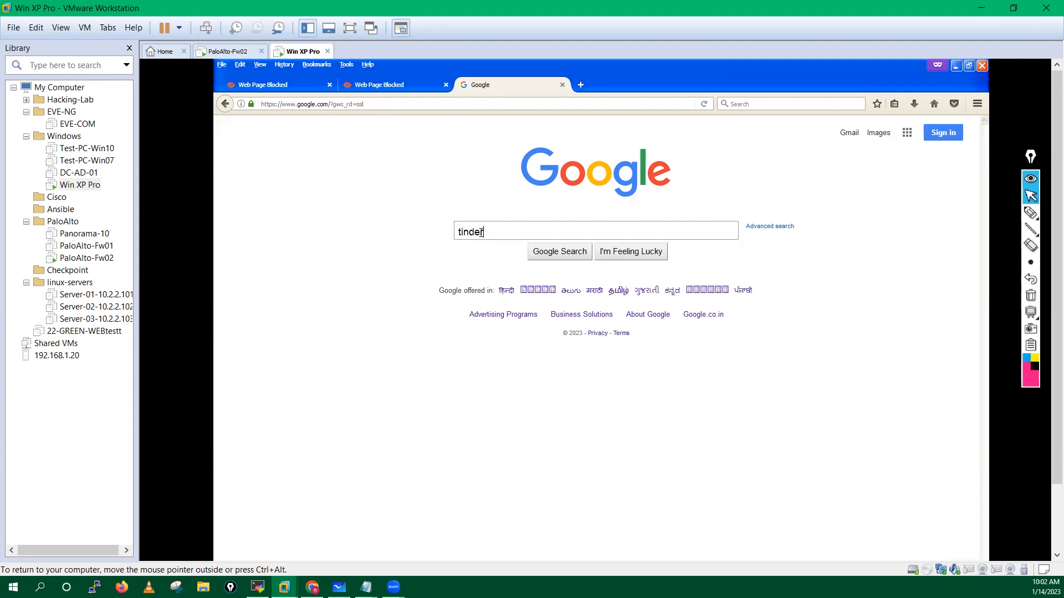
key(Return)
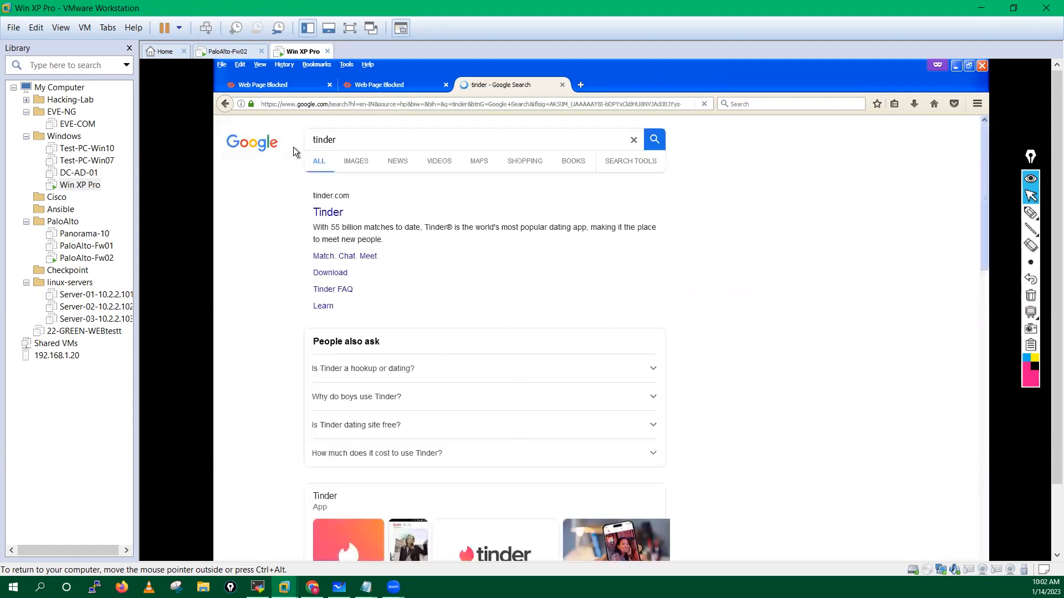
click(380, 224)
drag(397, 312, 673, 317)
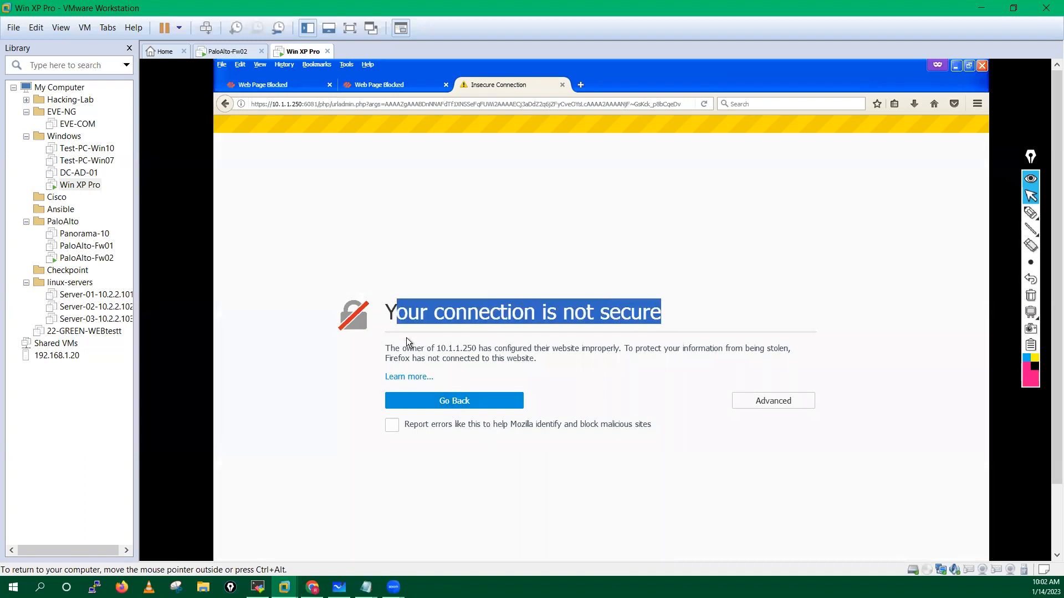
click(774, 403)
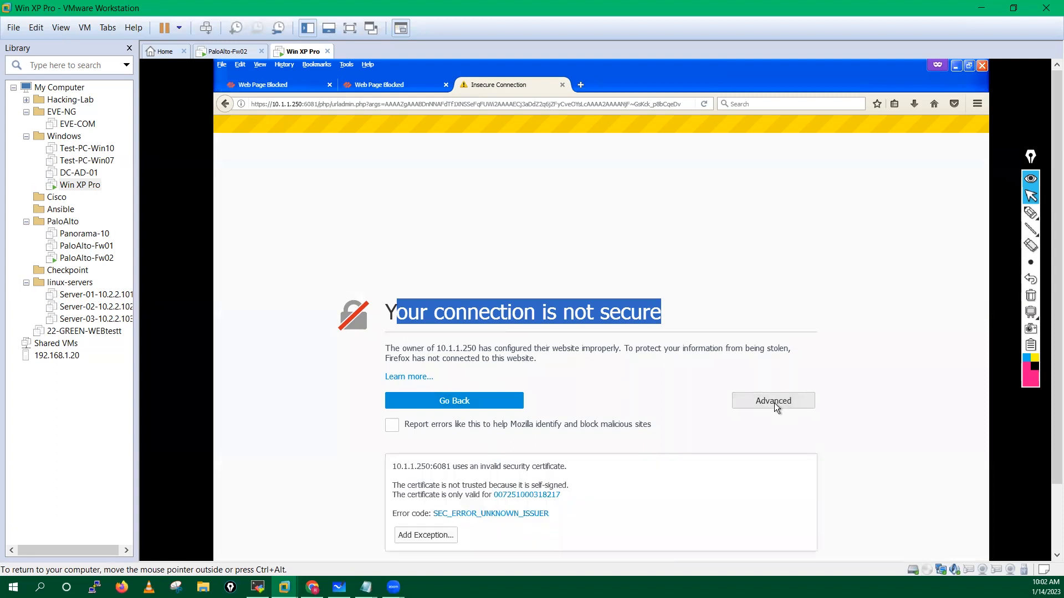
click(427, 534)
click(649, 451)
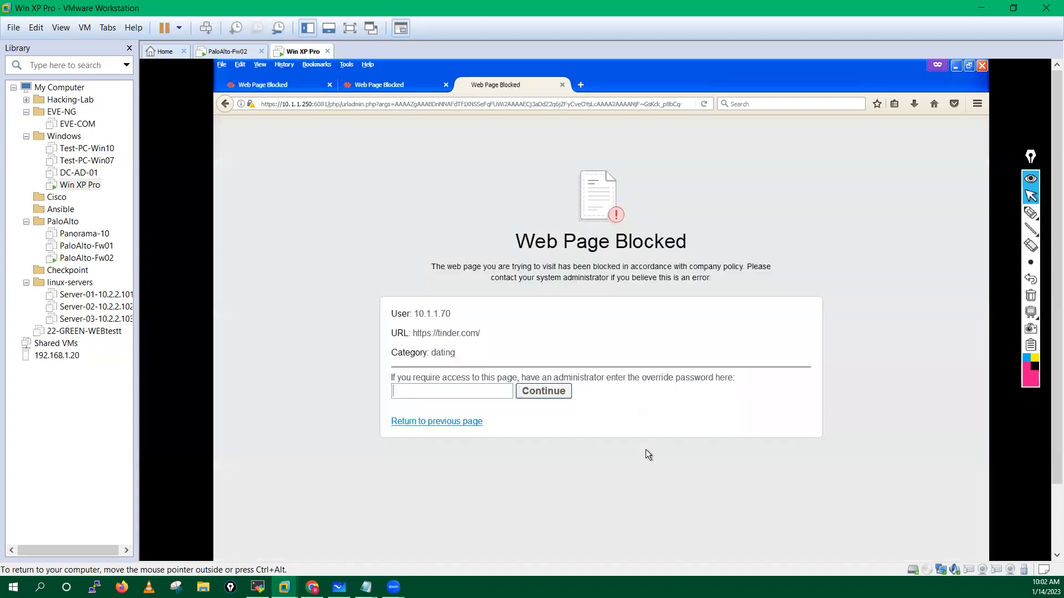
Step: Review the tinder dating-category block page and its override password box
click(323, 403)
click(416, 391)
click(332, 374)
drag(432, 353, 480, 357)
click(412, 394)
click(383, 84)
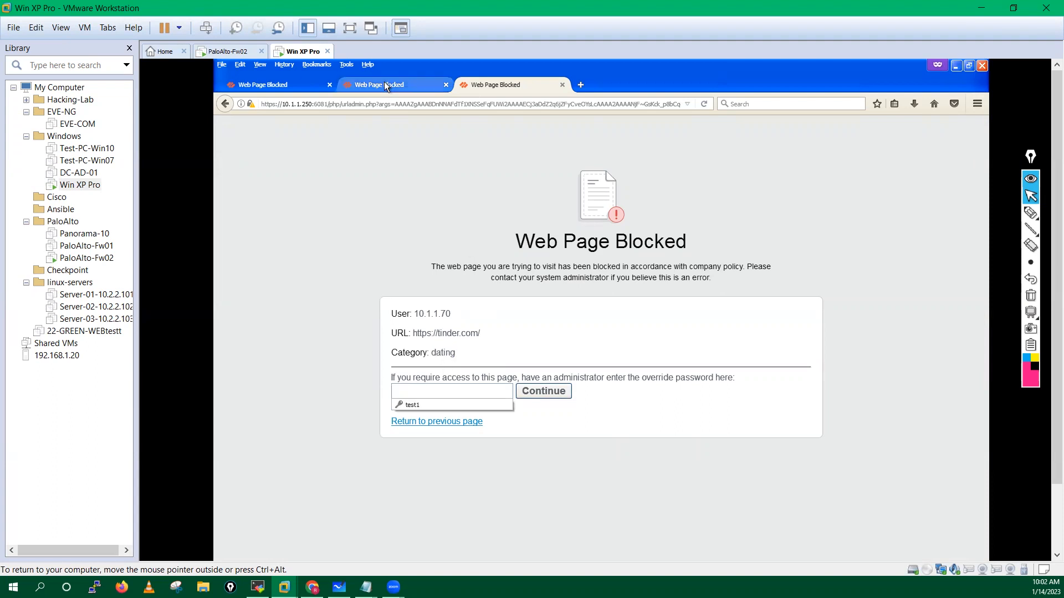
click(486, 84)
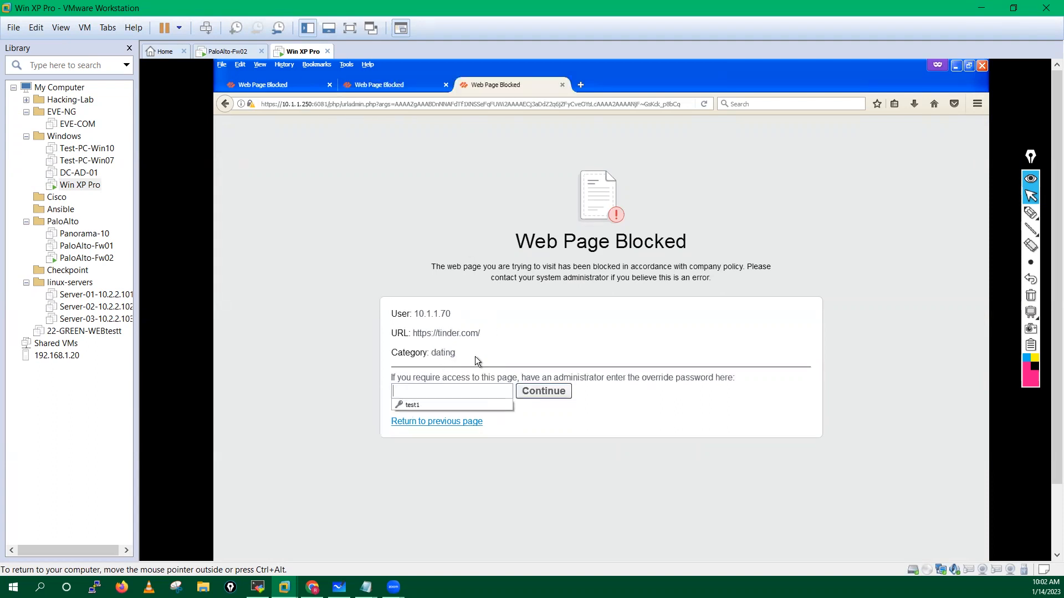
click(421, 389)
Step: Annotate the override heading and password box on screen, then clear the marks
click(1031, 212)
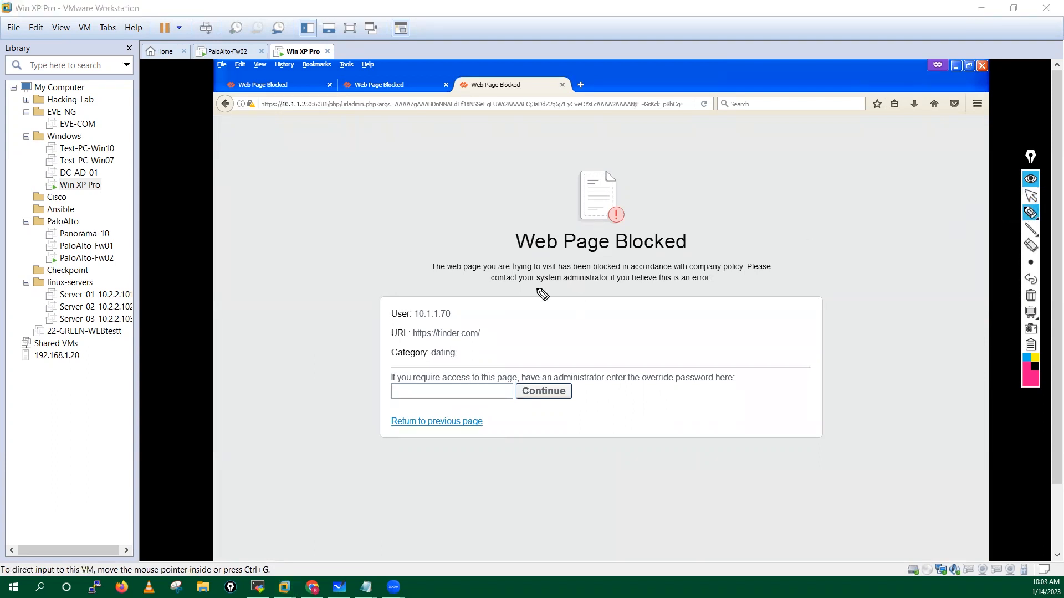
mouse_move(355, 271)
mouse_down()
mouse_move(451, 245)
mouse_move(486, 217)
mouse_up()
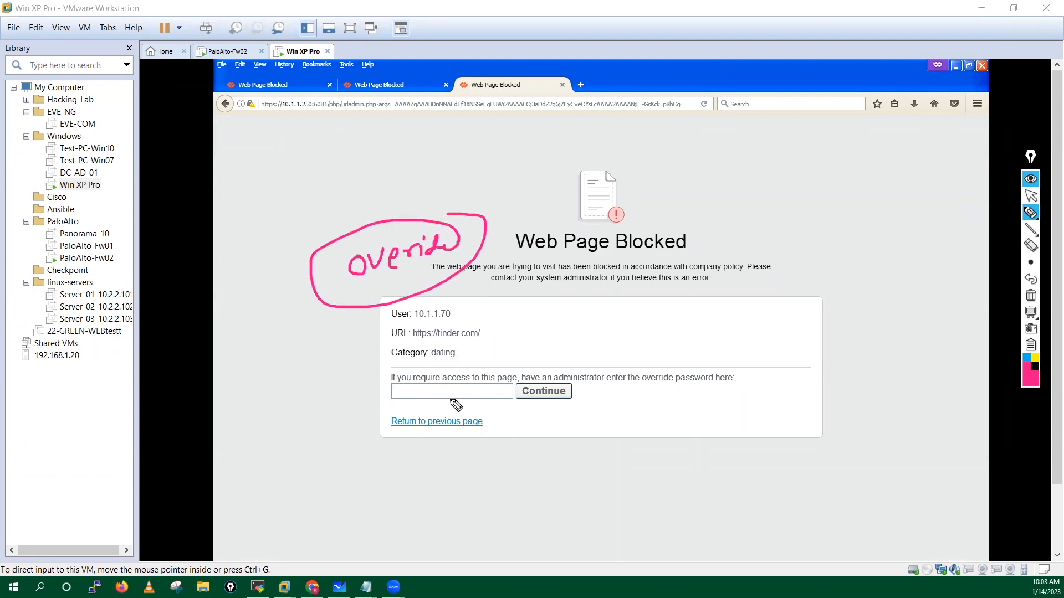
drag(394, 385, 412, 406)
drag(498, 380, 503, 404)
click(1029, 296)
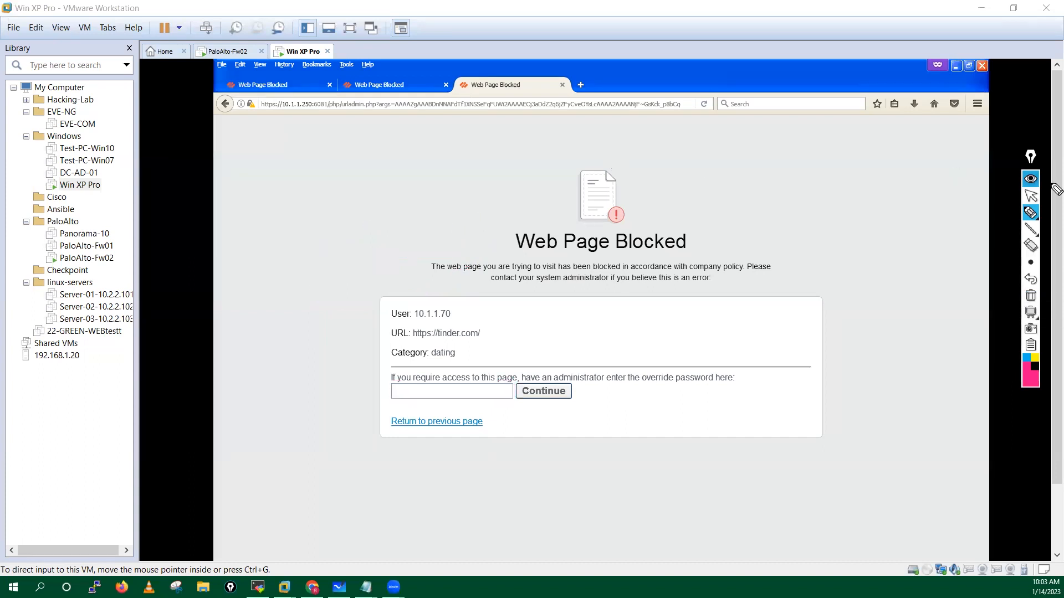
click(1035, 199)
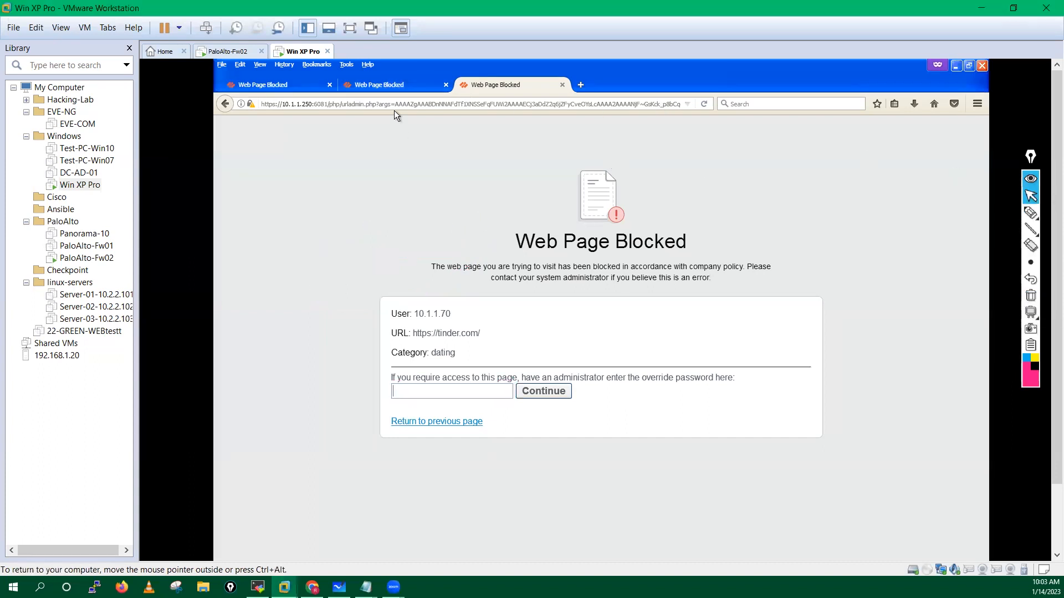
Step: Load facebook.com/ in a new private tab
click(389, 87)
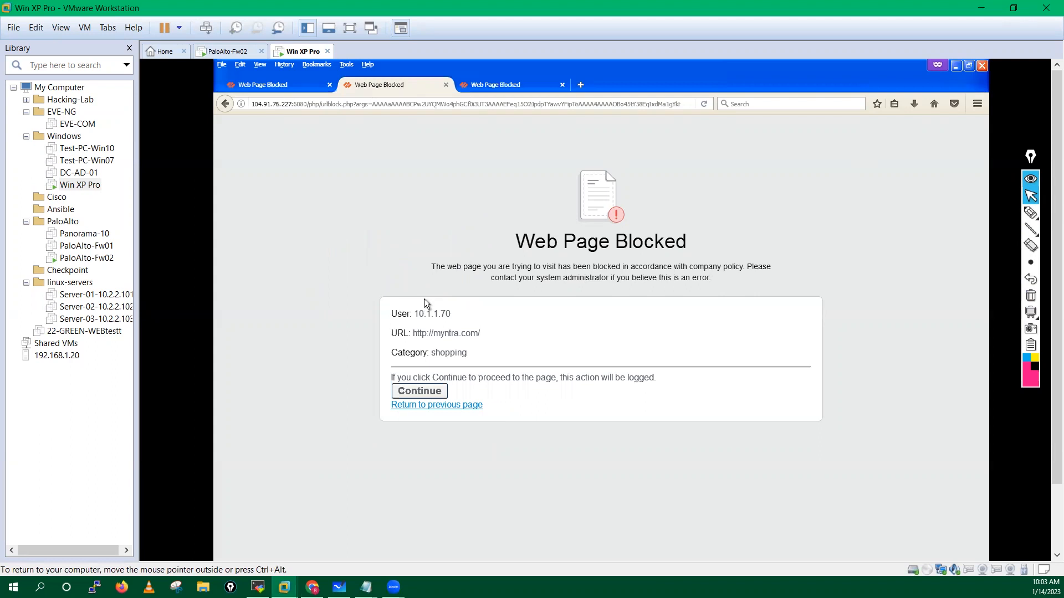
click(580, 85)
text(facebook.com/)
key(Return)
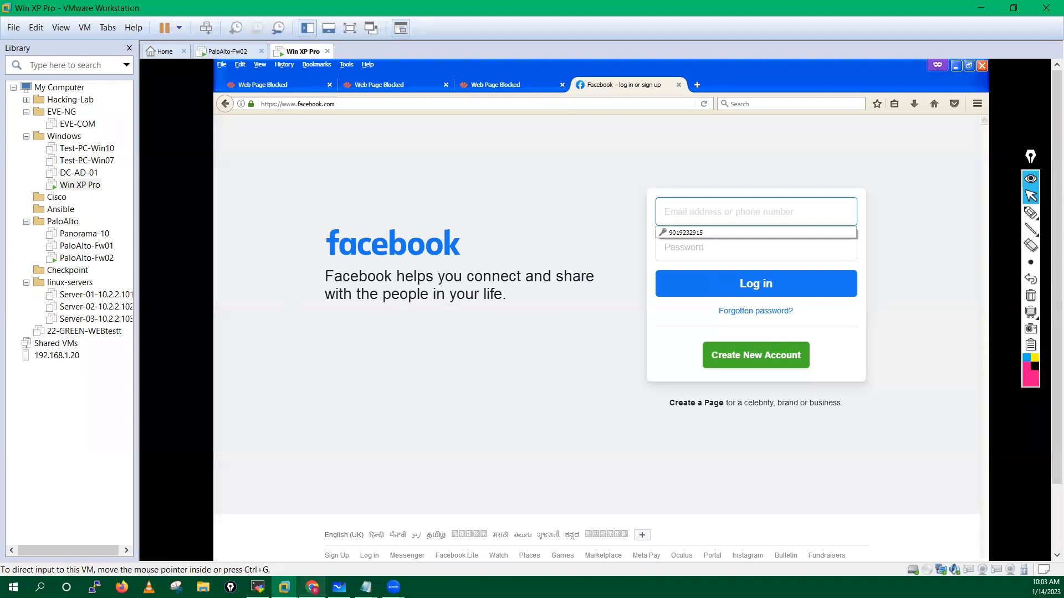
Step: Switch to the firewall and scroll the URL Filtering log for tinder override and facebook alert entries
click(312, 588)
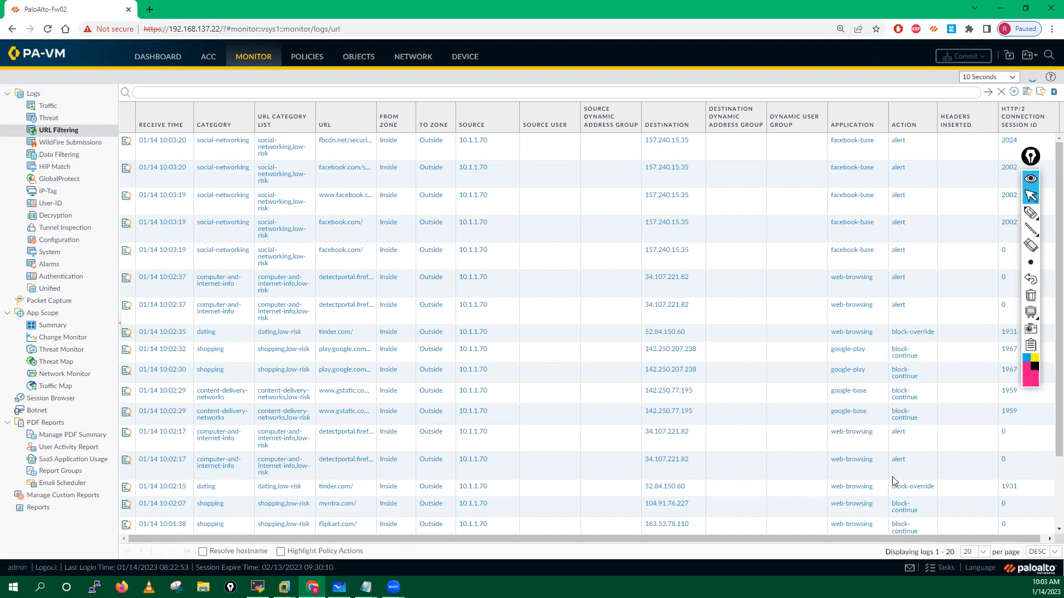
scroll(892, 478, down, 1)
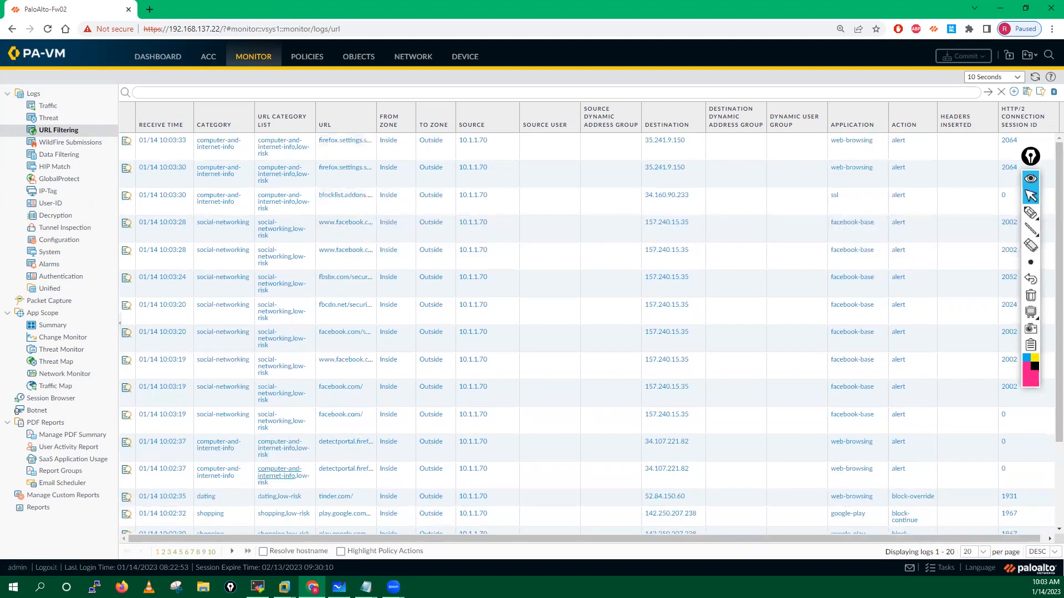
Step: Return to the VM and continue past the flipkart shopping block page
mouse_move(285, 586)
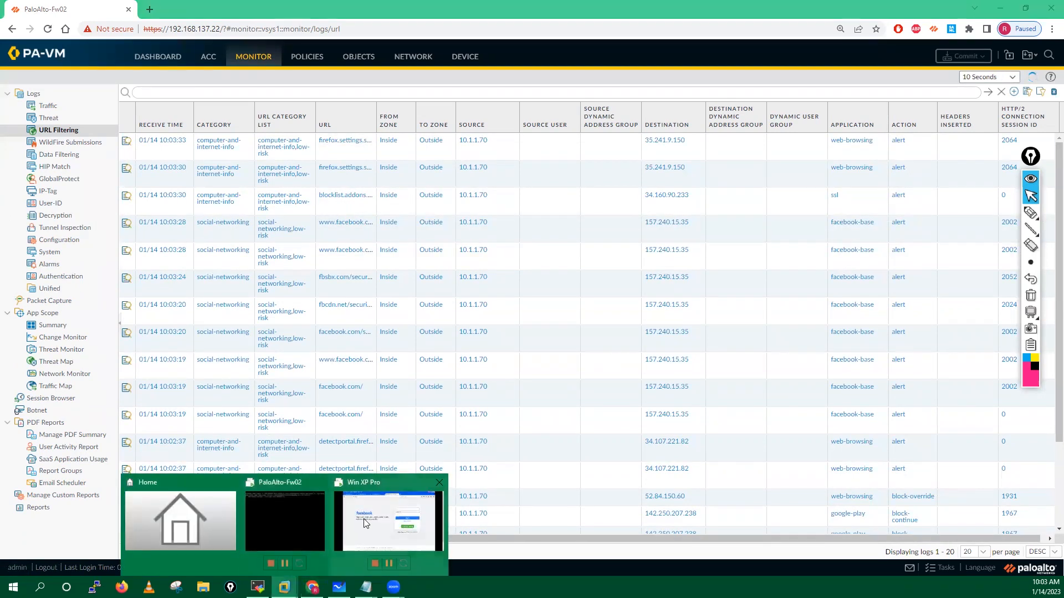
click(366, 523)
click(264, 86)
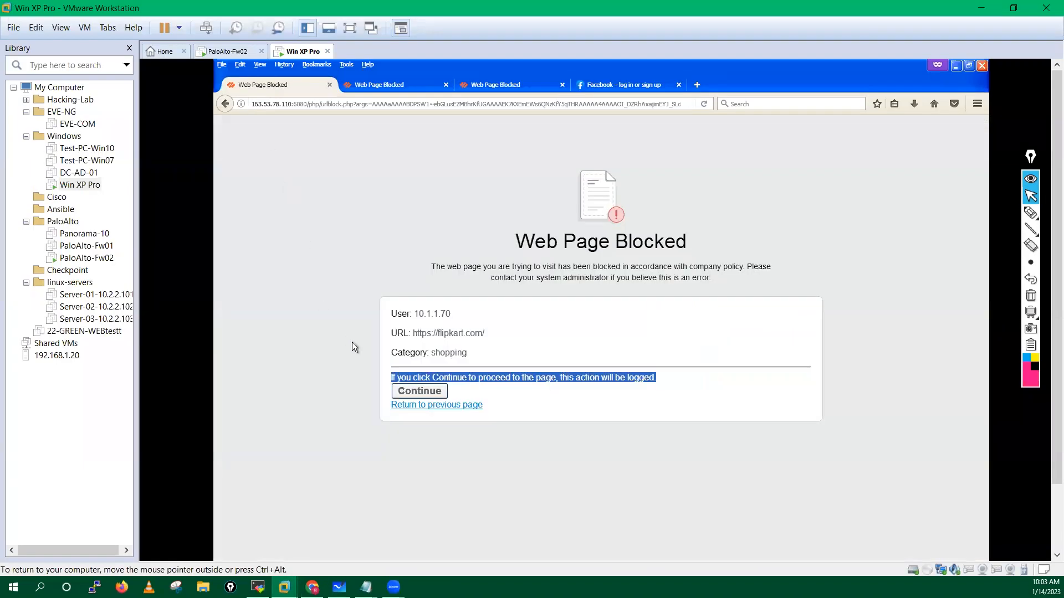
click(414, 389)
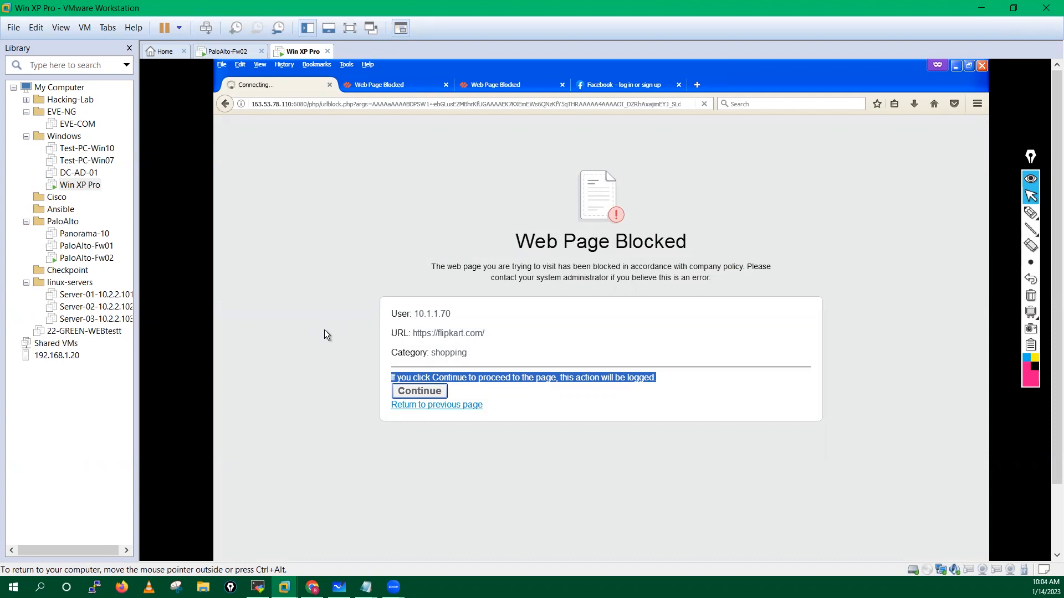
click(401, 80)
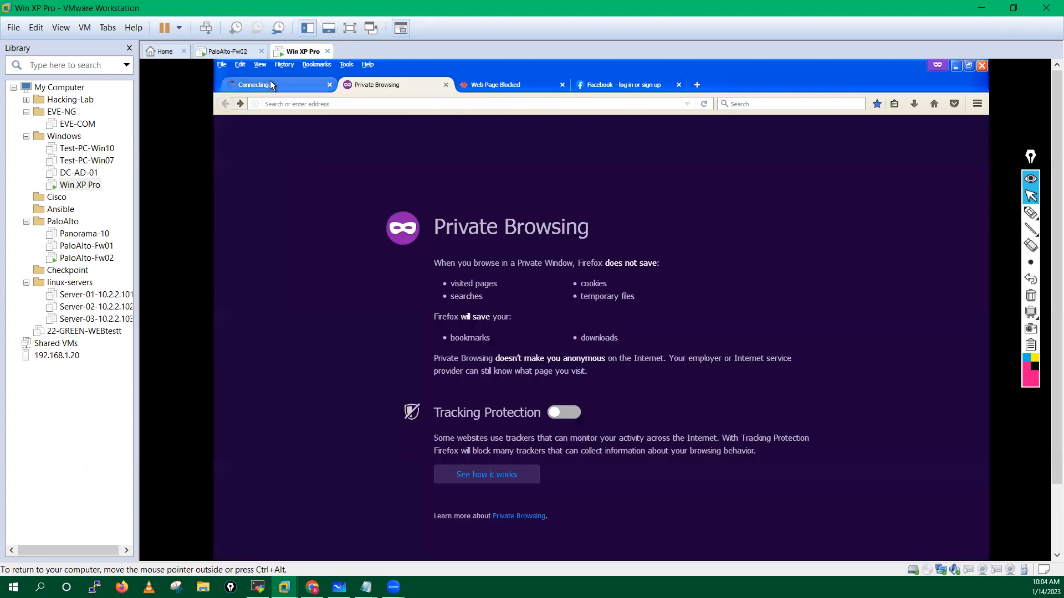
click(271, 83)
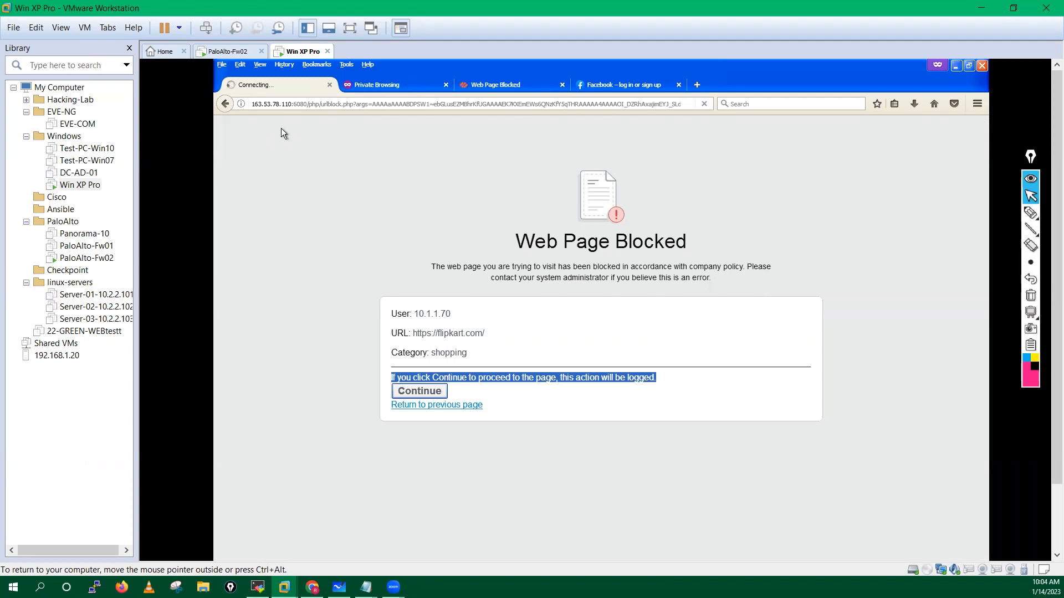
Step: Close the stalled flipkart tab, reload flipkart and continue past the block again
click(382, 83)
click(329, 84)
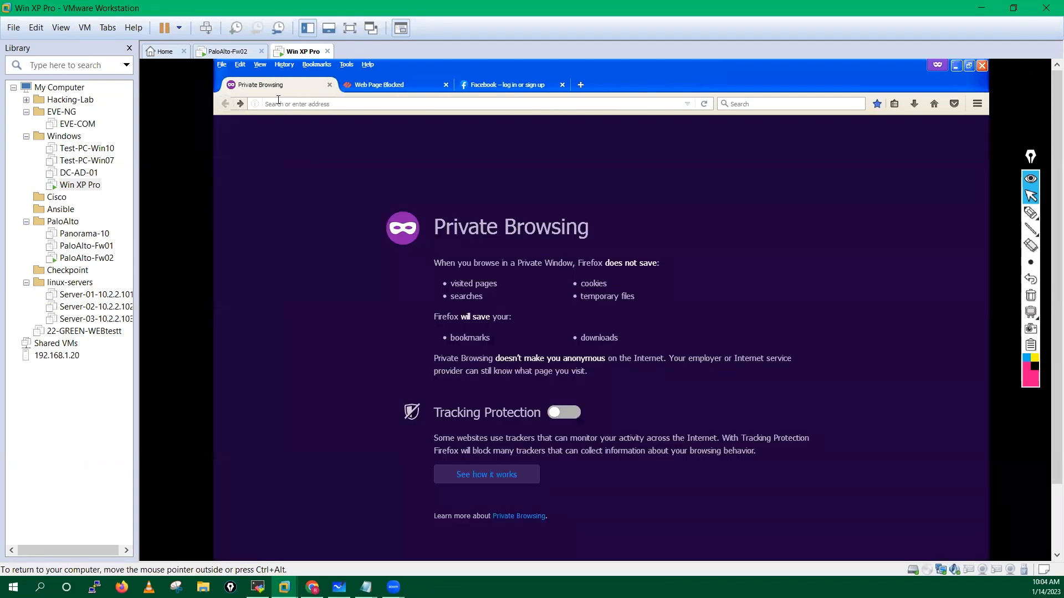
text(fli)
key(Return)
click(417, 393)
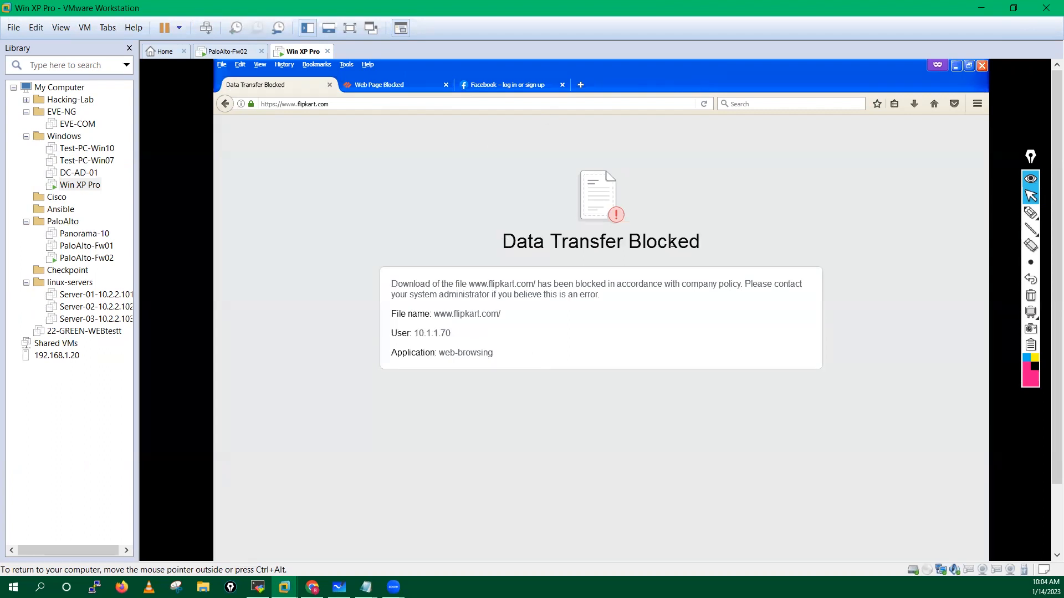
Step: Highlight the Data Transfer Blocked heading and user IP, then close that tab
drag(508, 242, 716, 244)
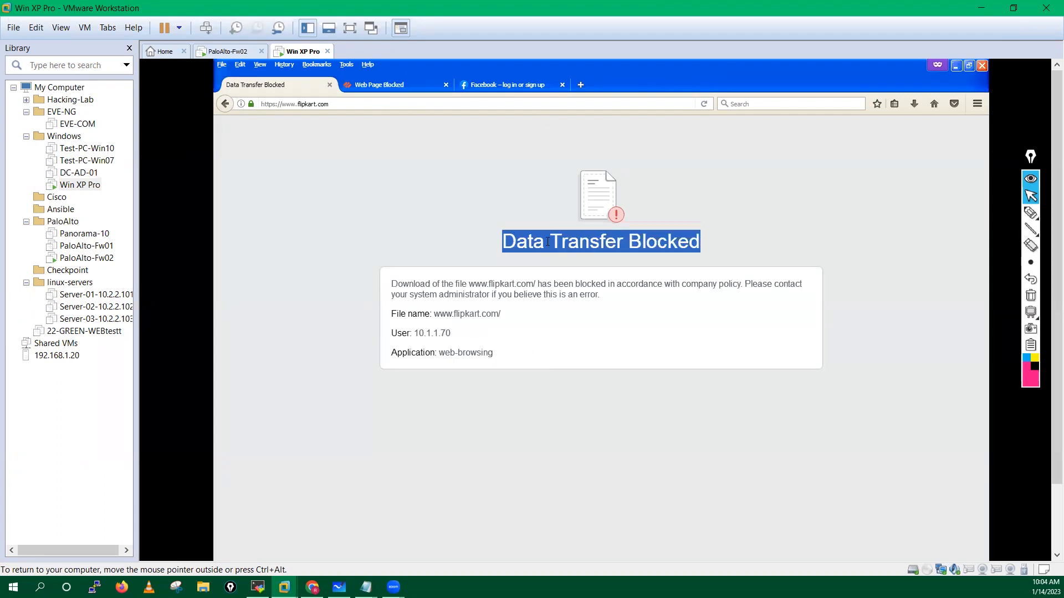
drag(413, 333, 470, 335)
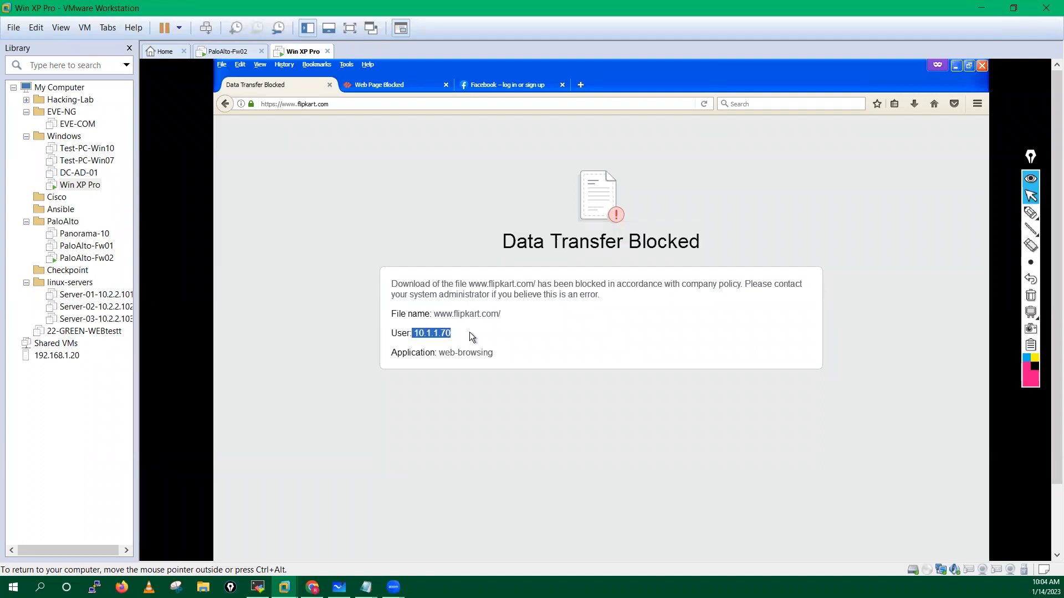
click(507, 235)
click(329, 85)
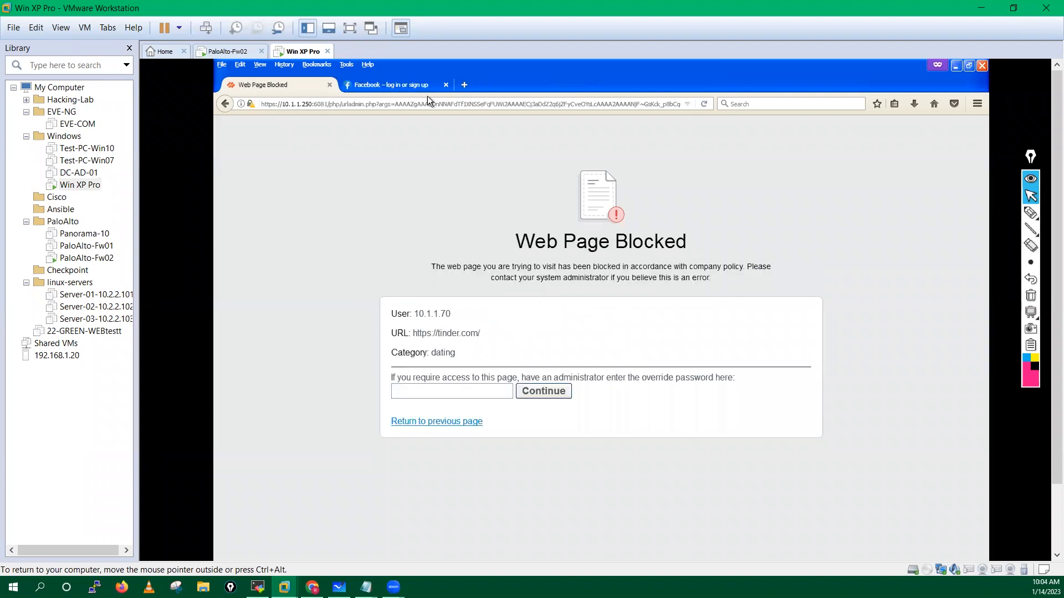
Step: Load myntra.com in a new tab, edit the address and reload it
key(ctrl+t)
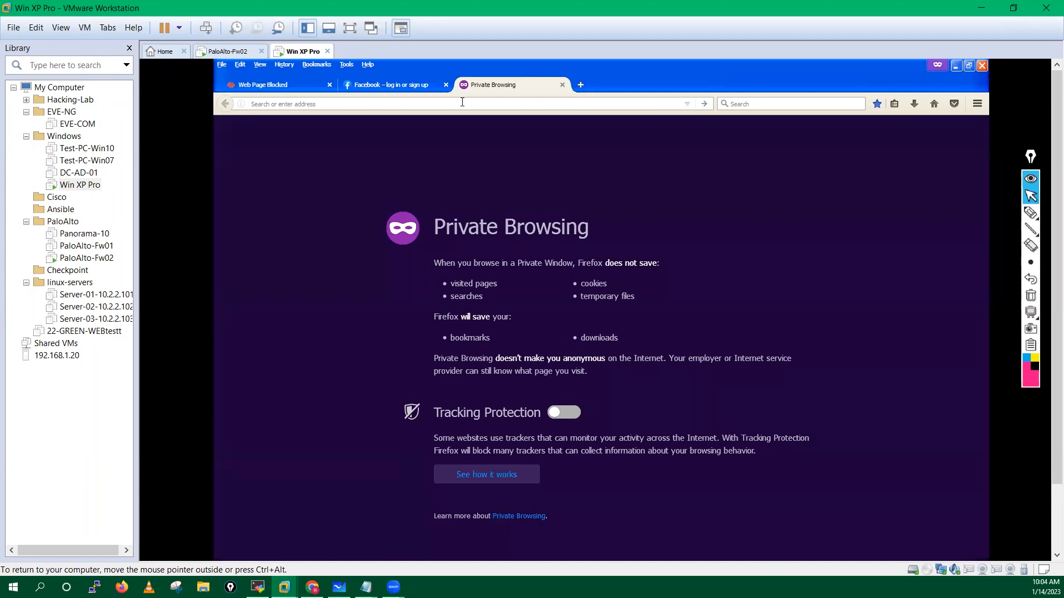
text(myntra.com/)
key(Return)
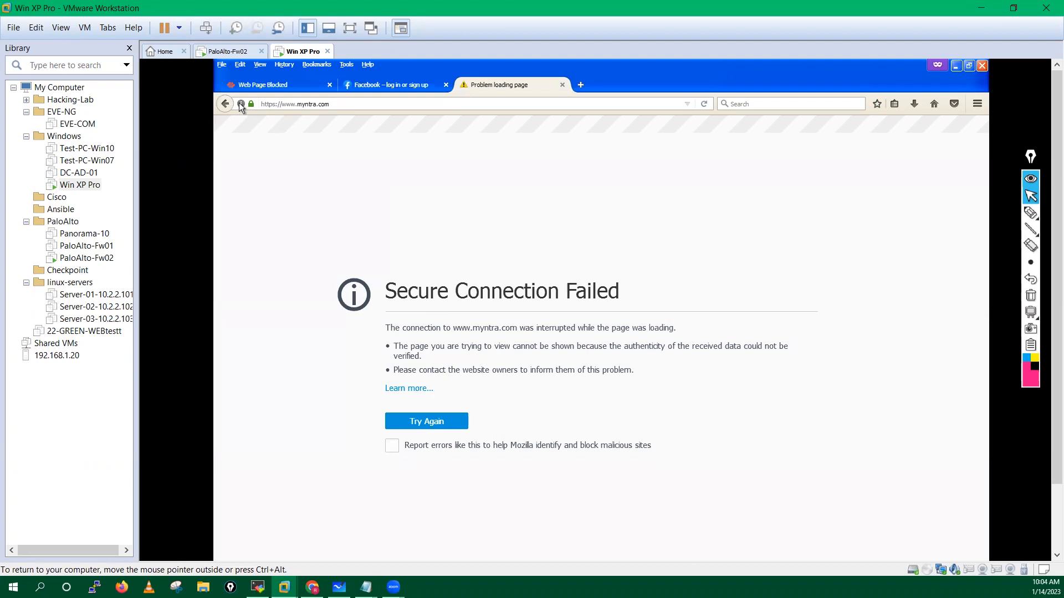
click(300, 104)
key(BackSpace)
key(BackSpace)
key(BackSpace)
key(BackSpace)
key(BackSpace)
key(BackSpace)
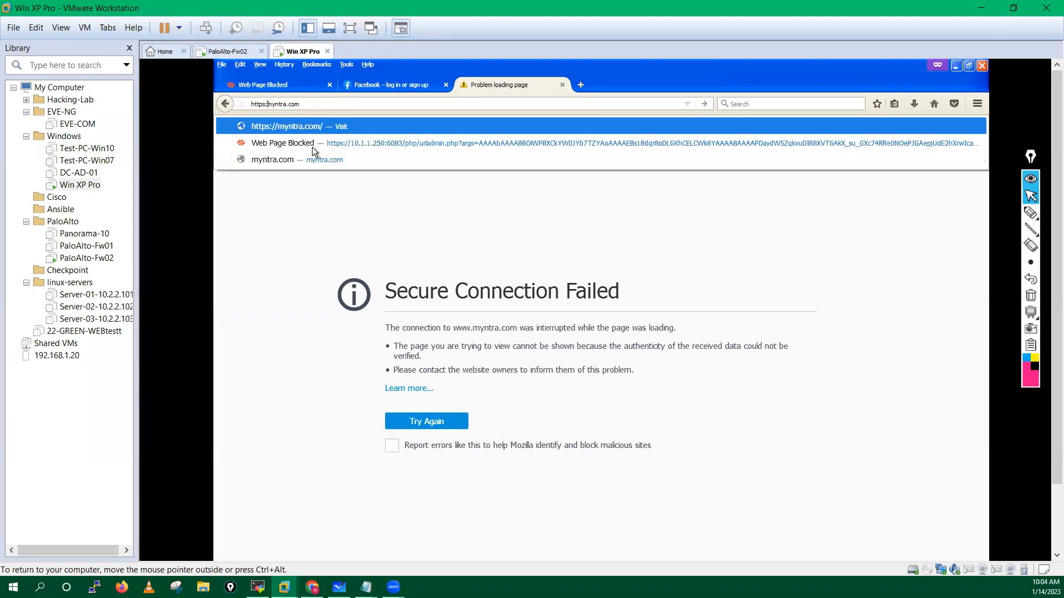
text(//)
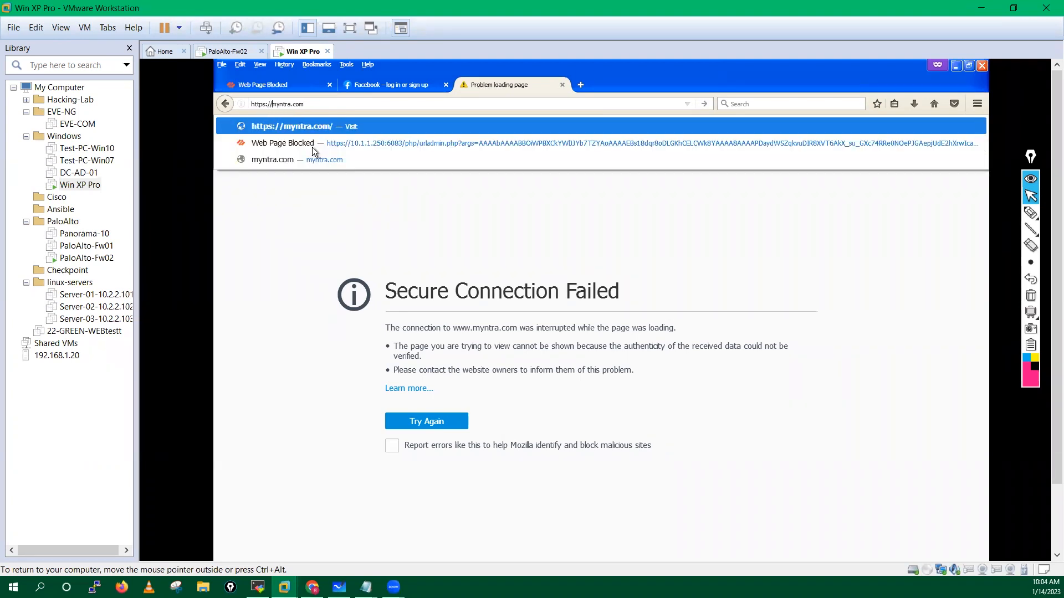
key(Return)
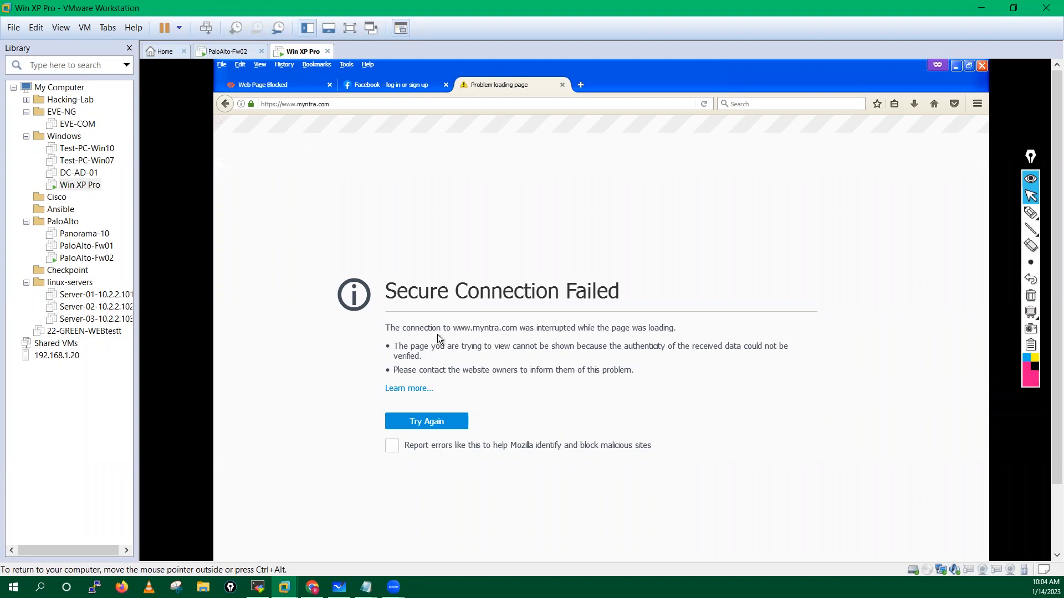
click(706, 104)
Step: Check the certificate's 'Verified by' issuer, then replace the failed myntra tab with a fresh one
click(251, 104)
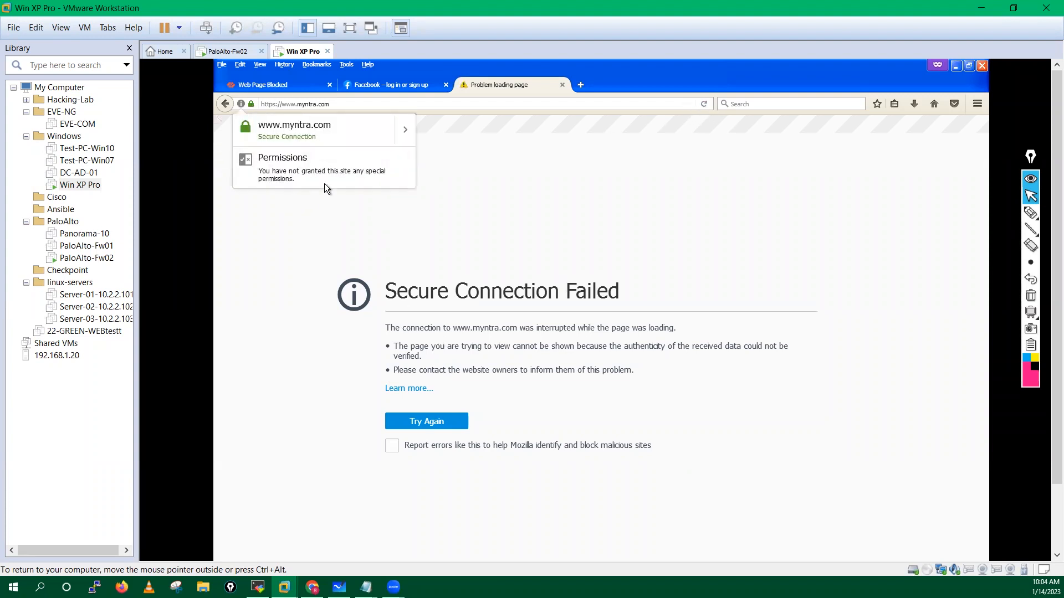
click(401, 128)
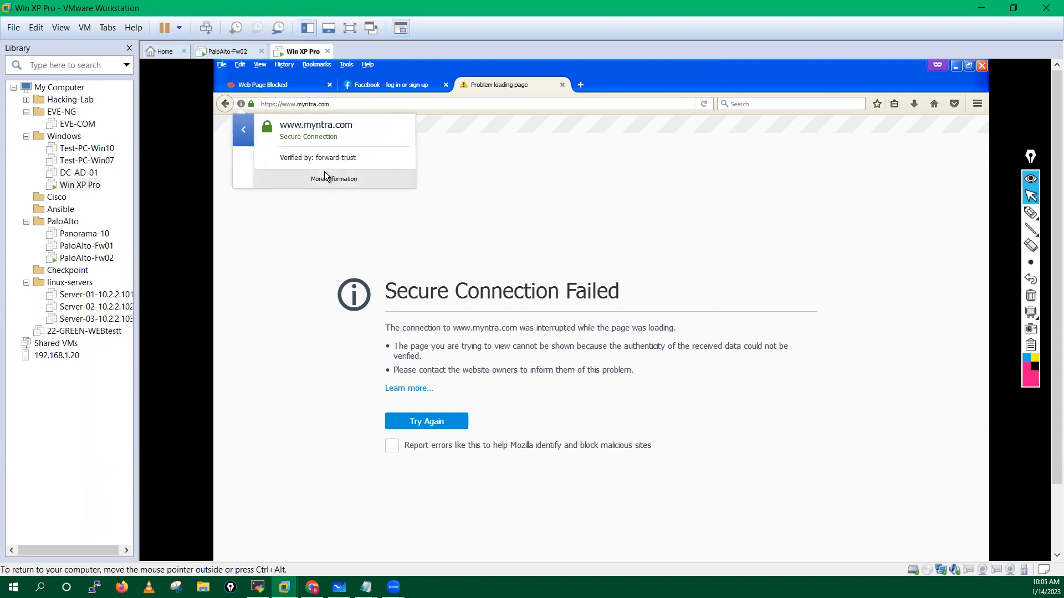
click(500, 202)
click(580, 85)
click(562, 85)
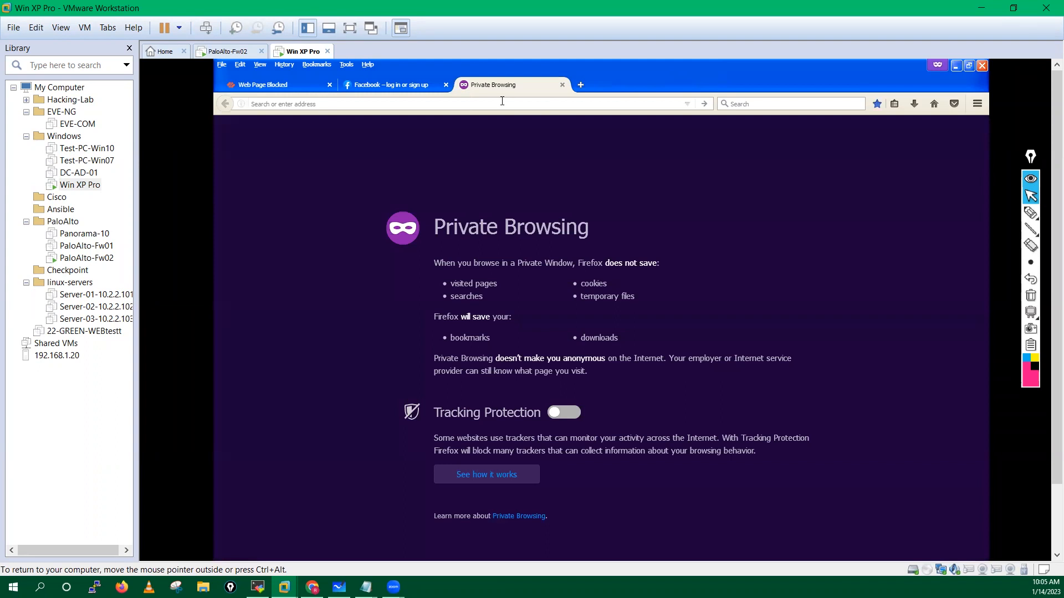
Step: Load amazon.in, continue past its shopping block page and reload the site
text(ama)
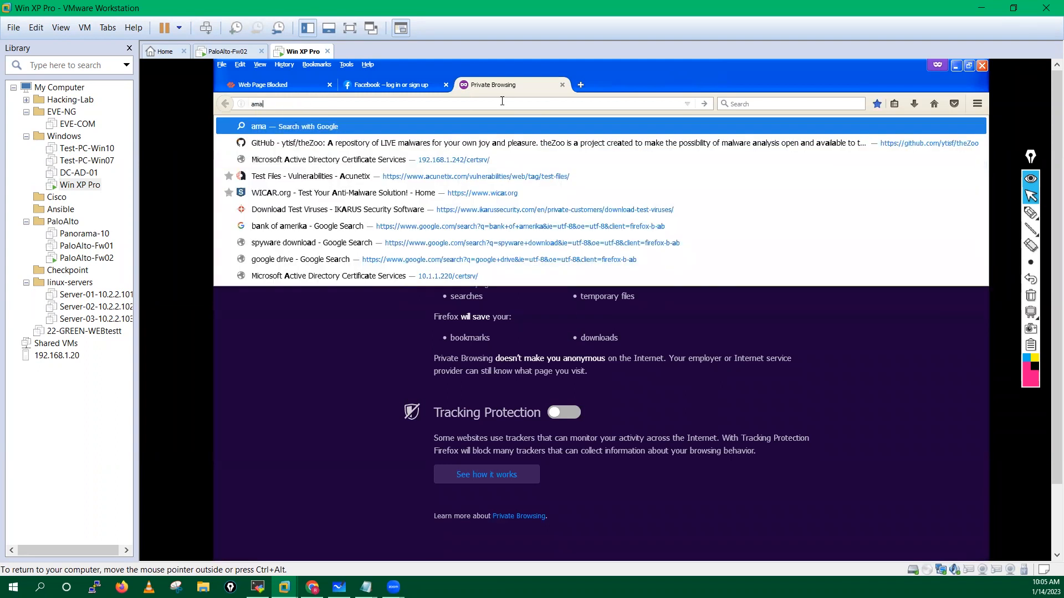
text(zon.in)
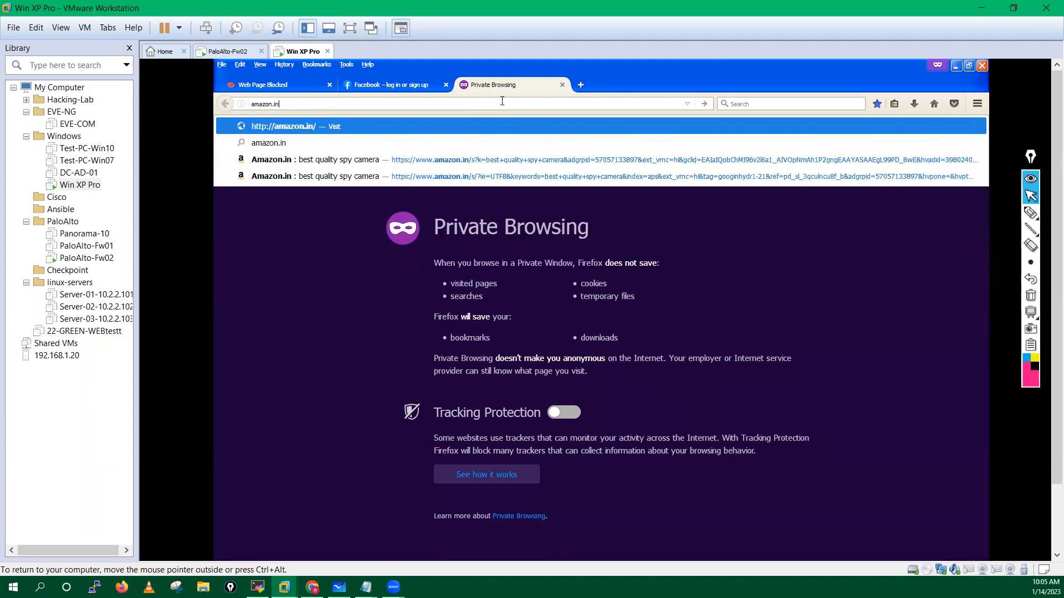
key(Return)
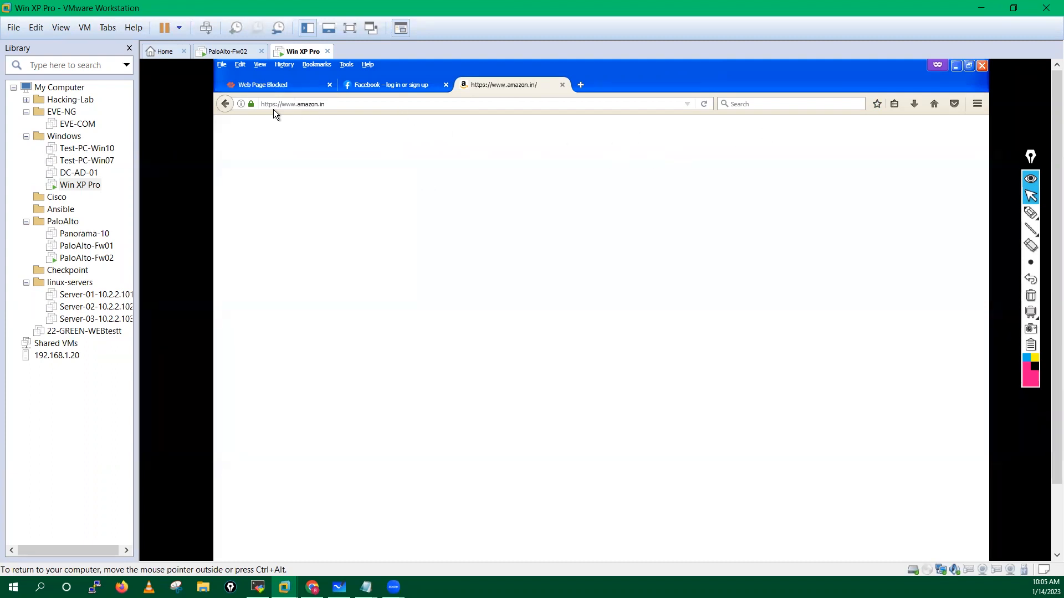
click(705, 105)
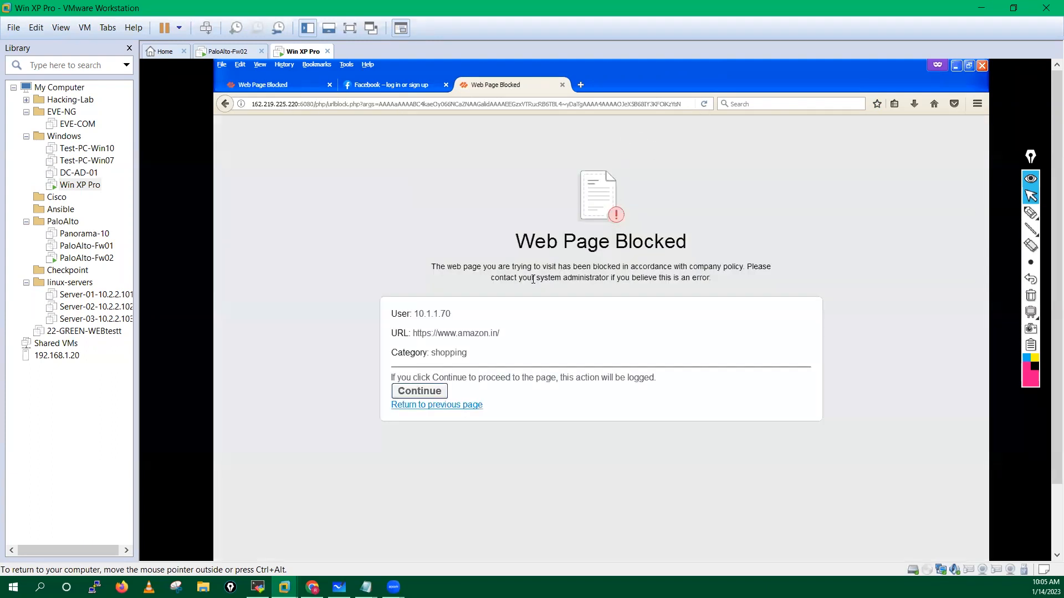
click(415, 396)
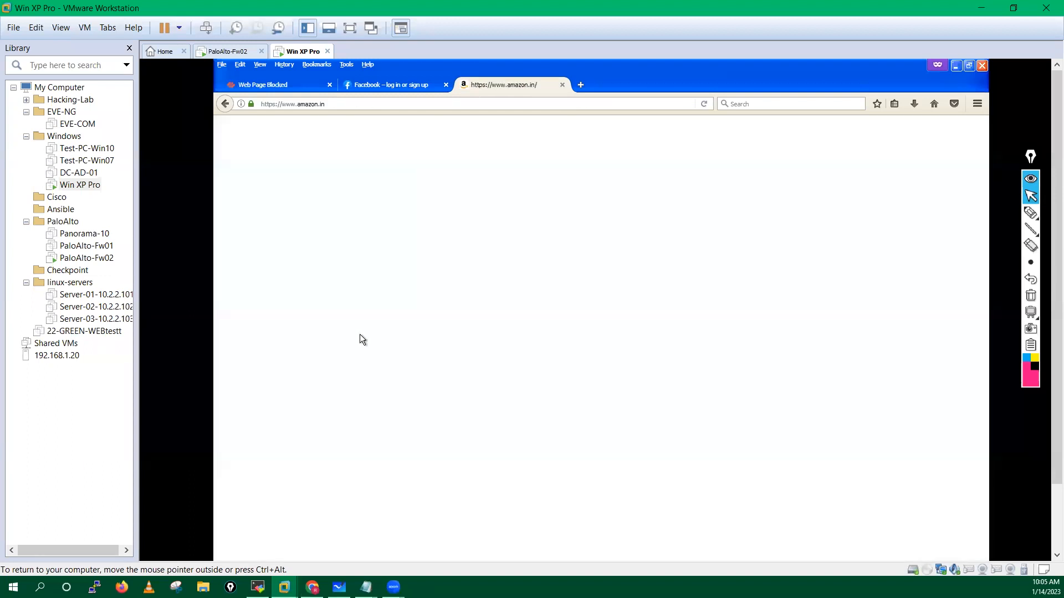
click(704, 105)
click(703, 106)
Step: Check the Facebook and tinder tabs, then return to the amazon.in tab
click(397, 82)
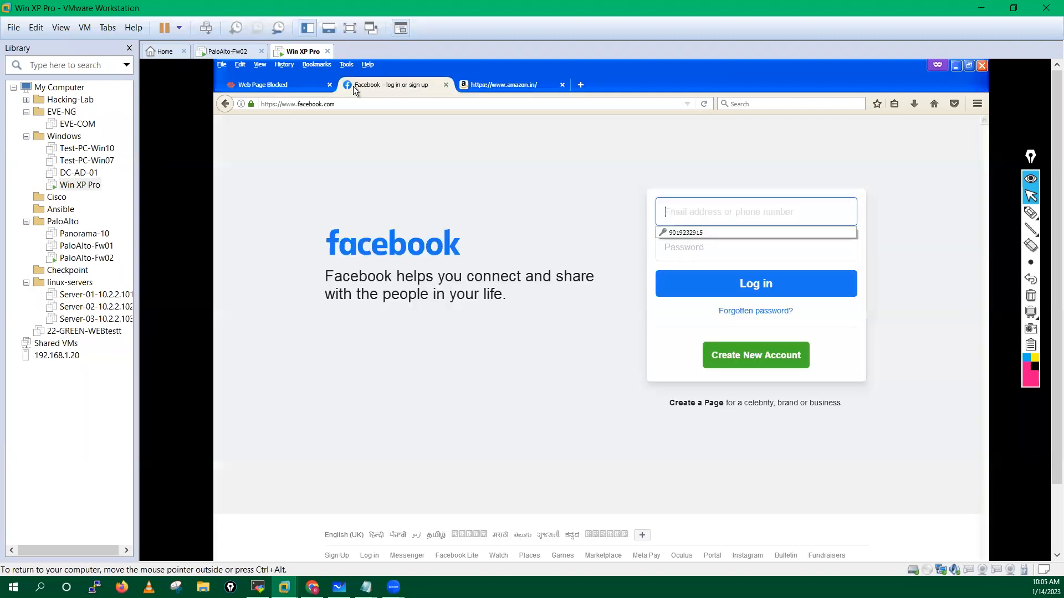
click(278, 84)
click(414, 396)
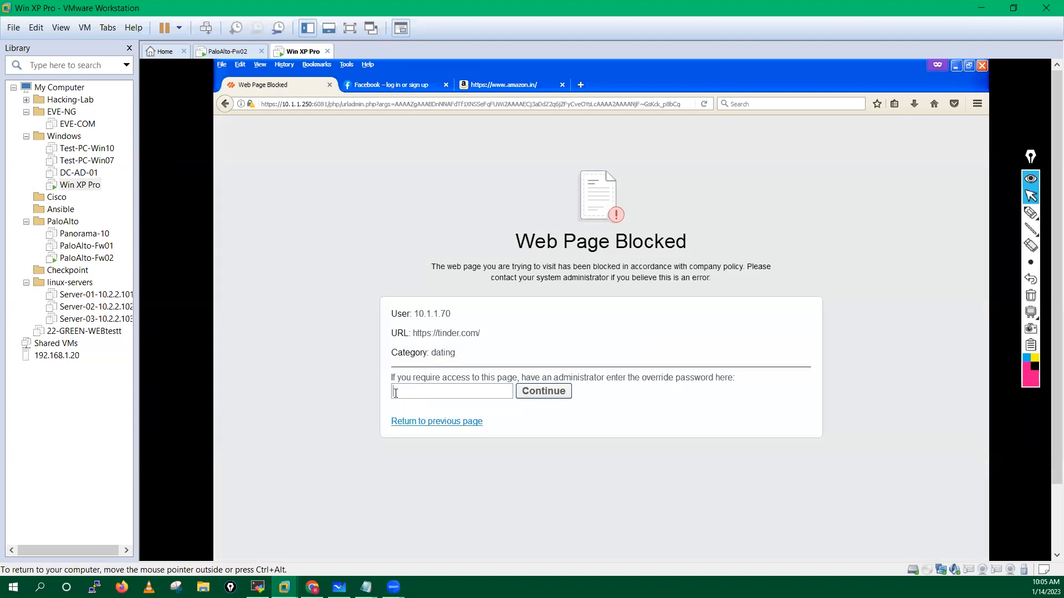
click(493, 86)
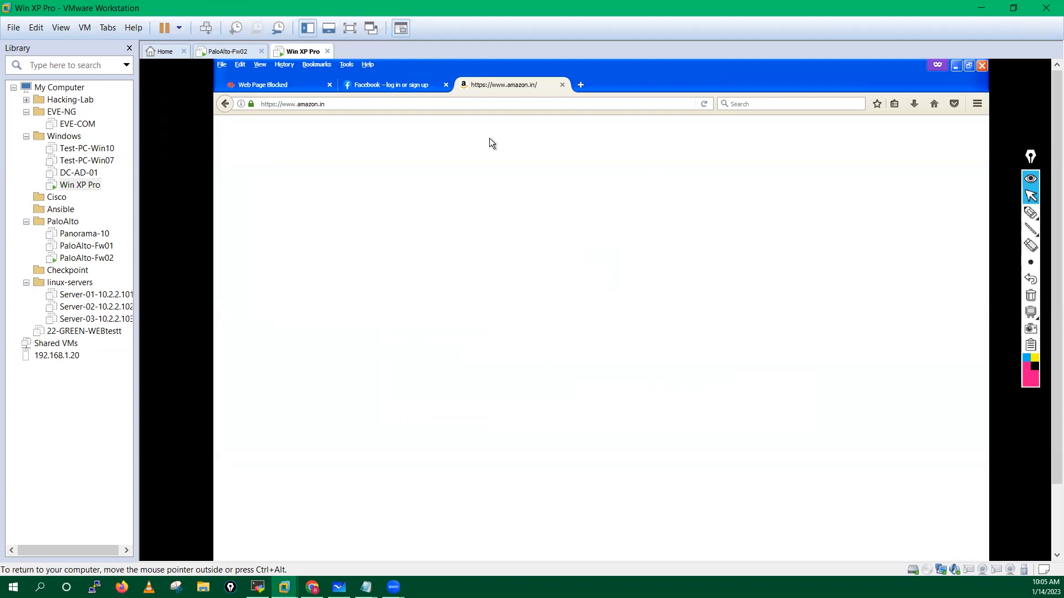
Step: Try paytmmall.com in a new tab, then close the failed tab
click(582, 85)
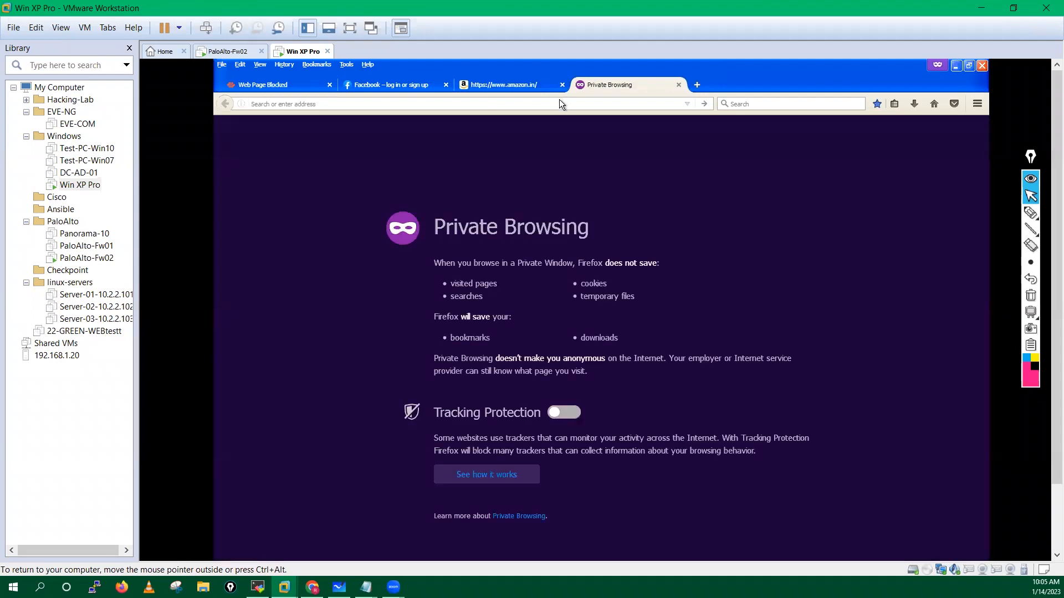
text(paytm)
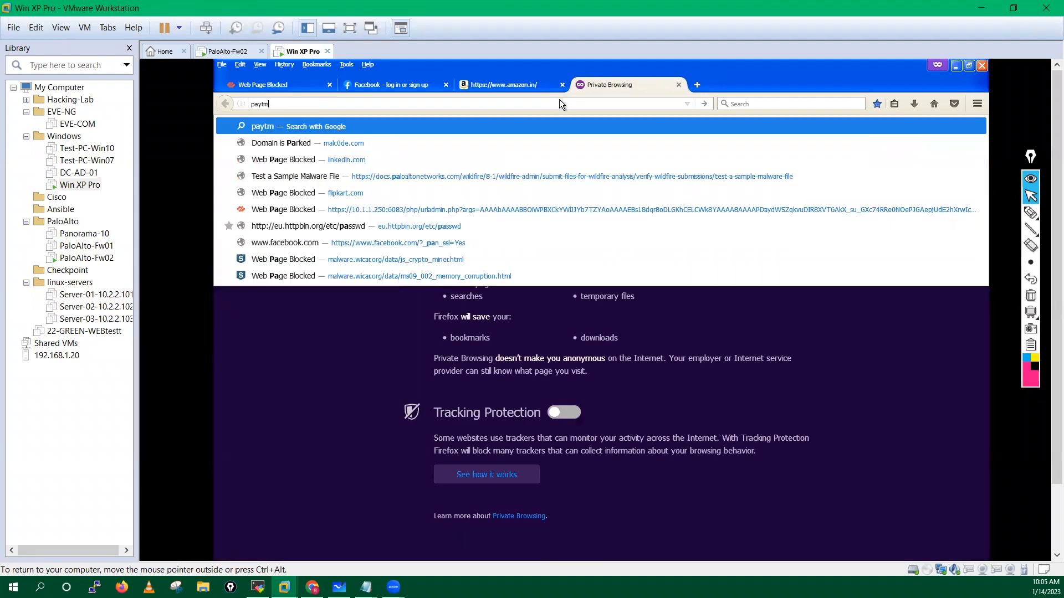
text(mall.com)
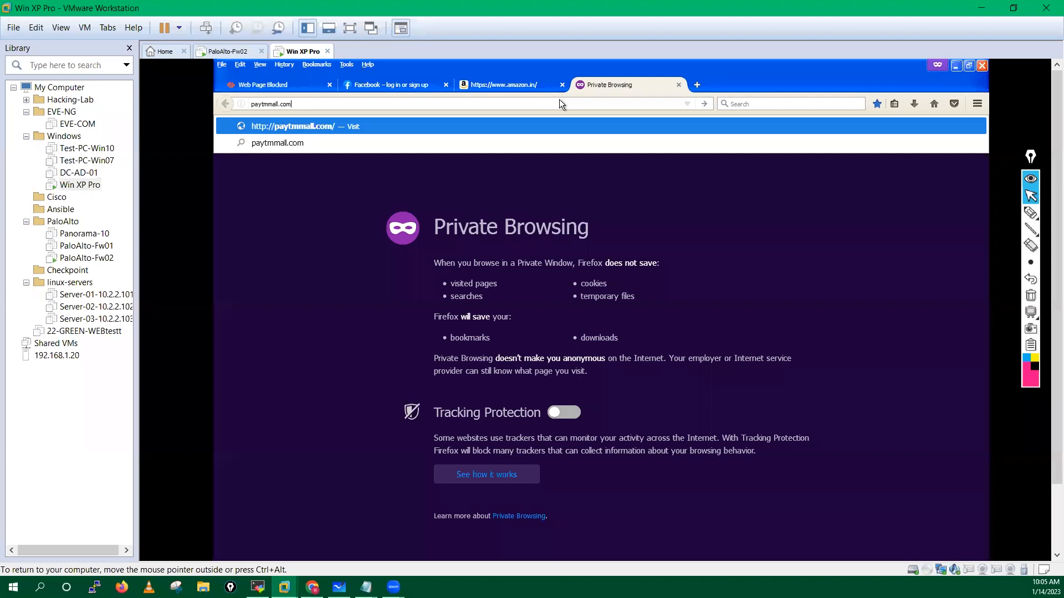
key(Return)
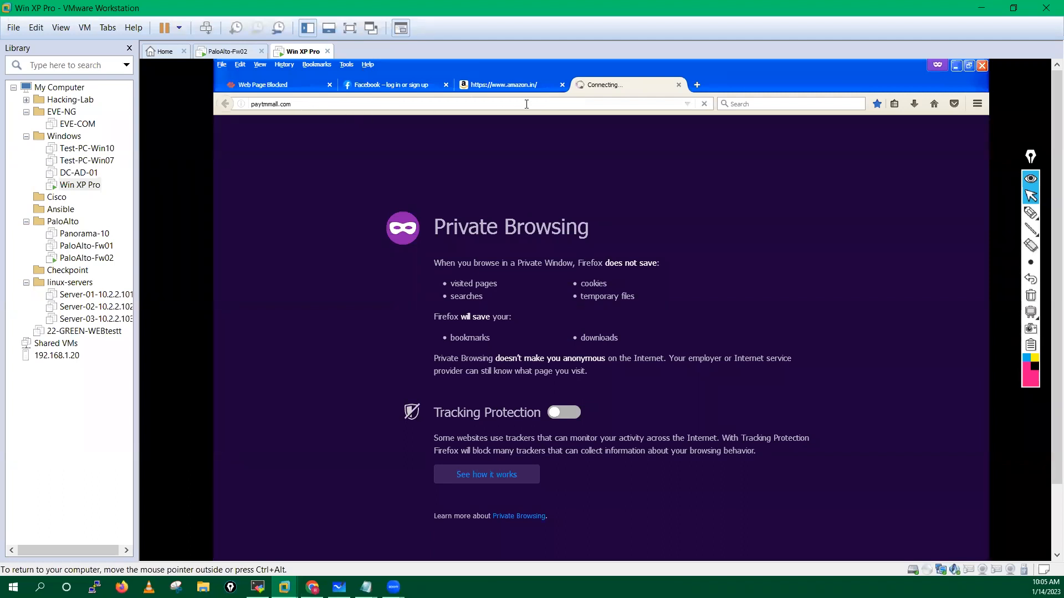
click(523, 84)
click(621, 89)
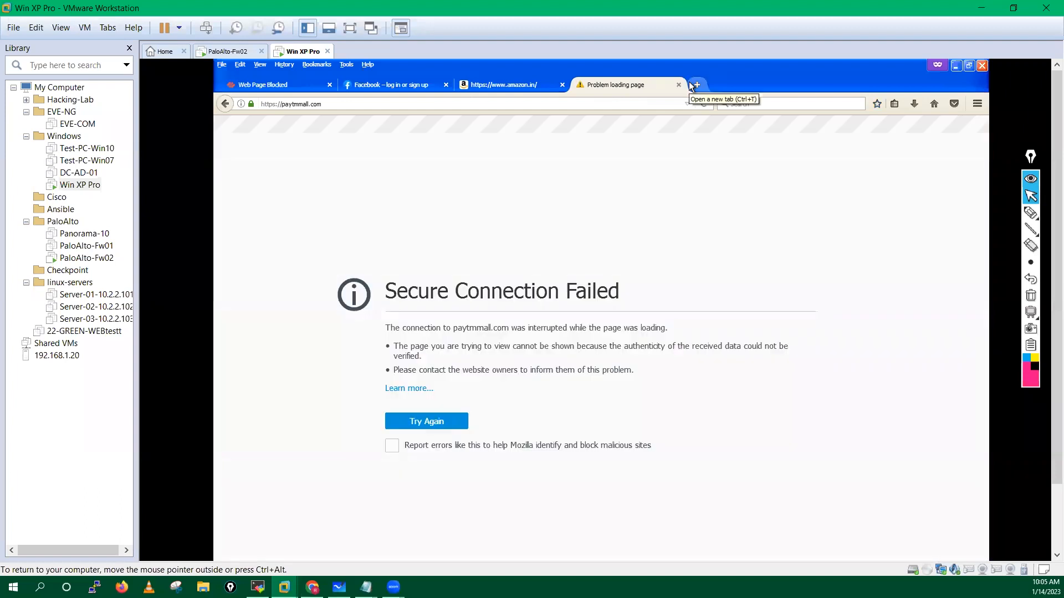
click(696, 84)
click(678, 85)
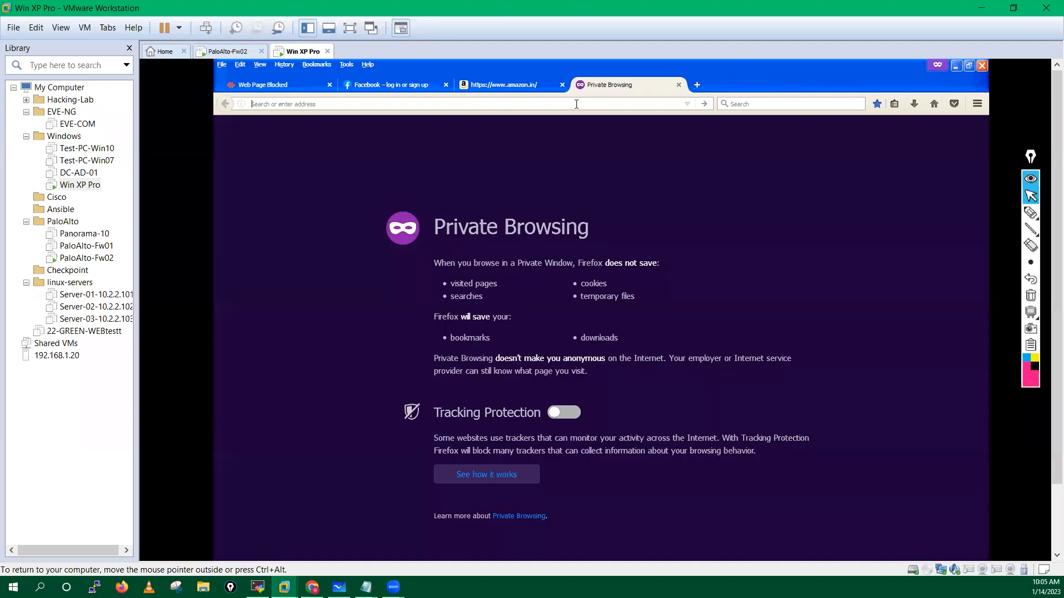
Step: Load flipkart and highlight its Data Transfer Blocked page for web-browsing
text(flipkart.com/)
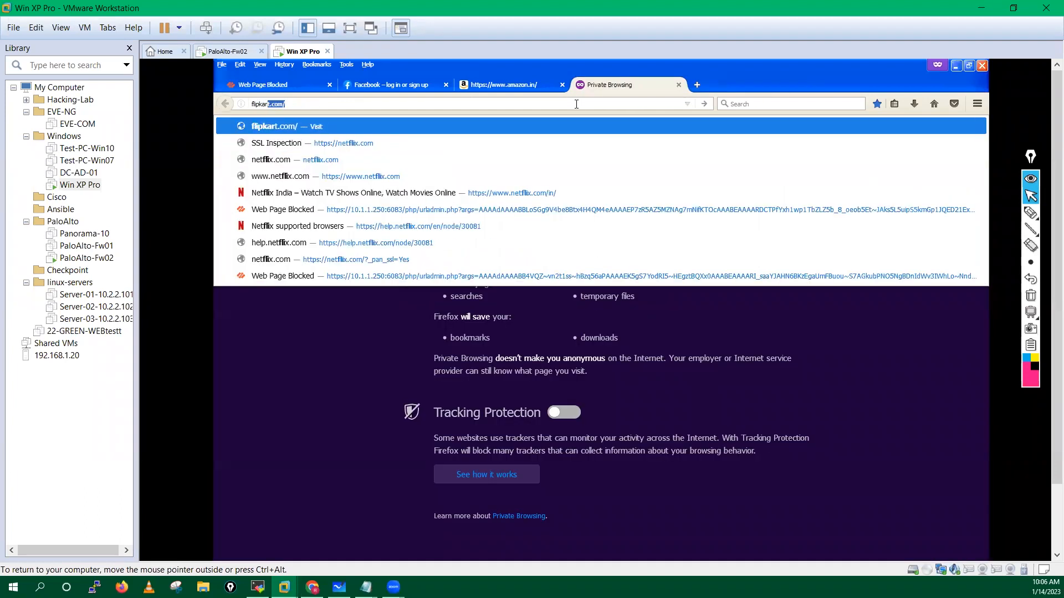
key(Return)
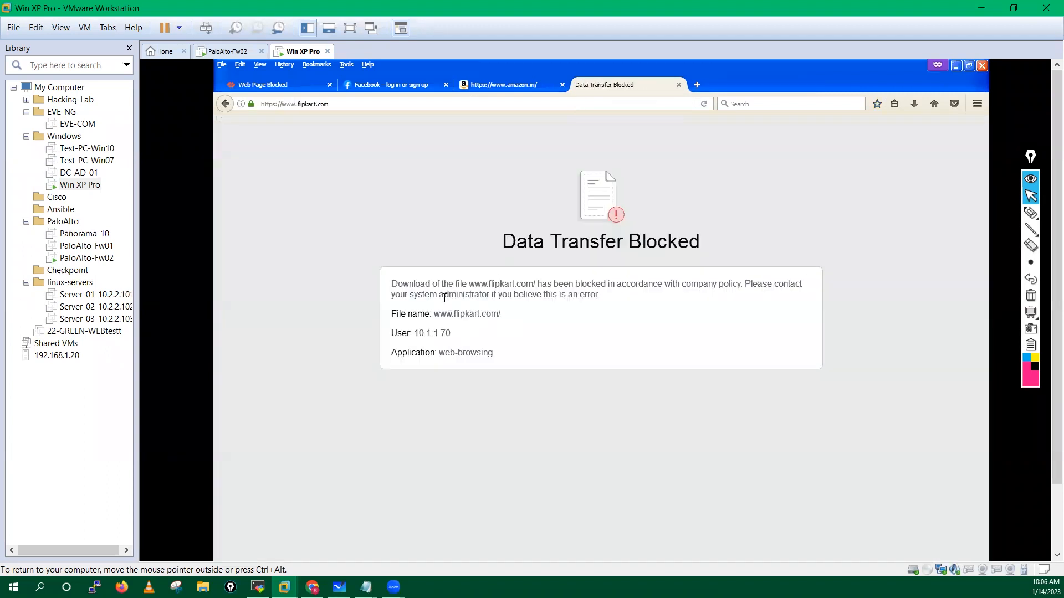
drag(499, 353, 438, 353)
click(505, 336)
drag(438, 313, 563, 320)
drag(389, 282, 697, 299)
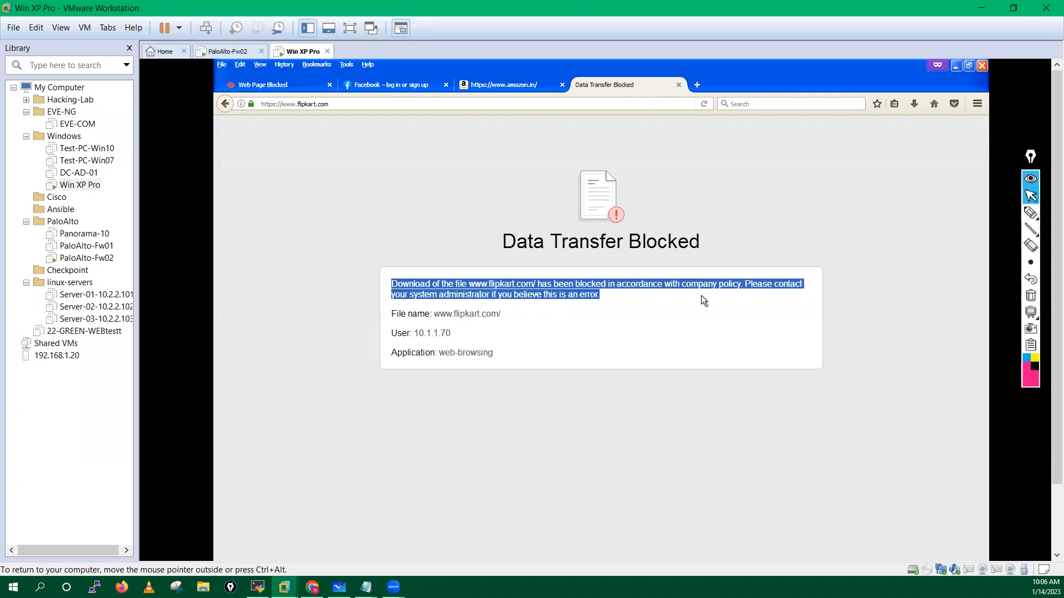
click(528, 201)
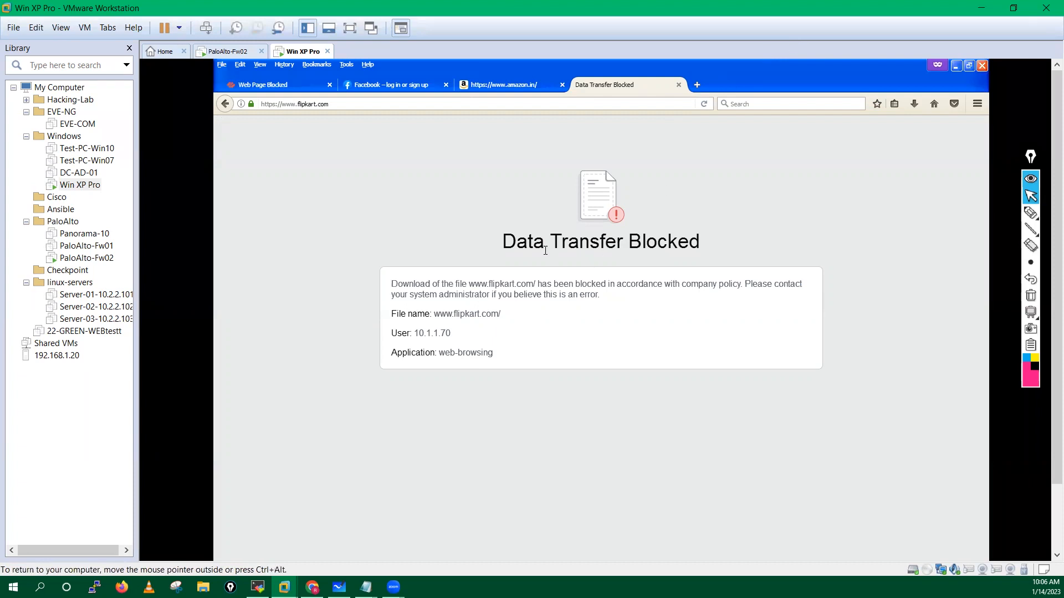
drag(498, 241, 753, 231)
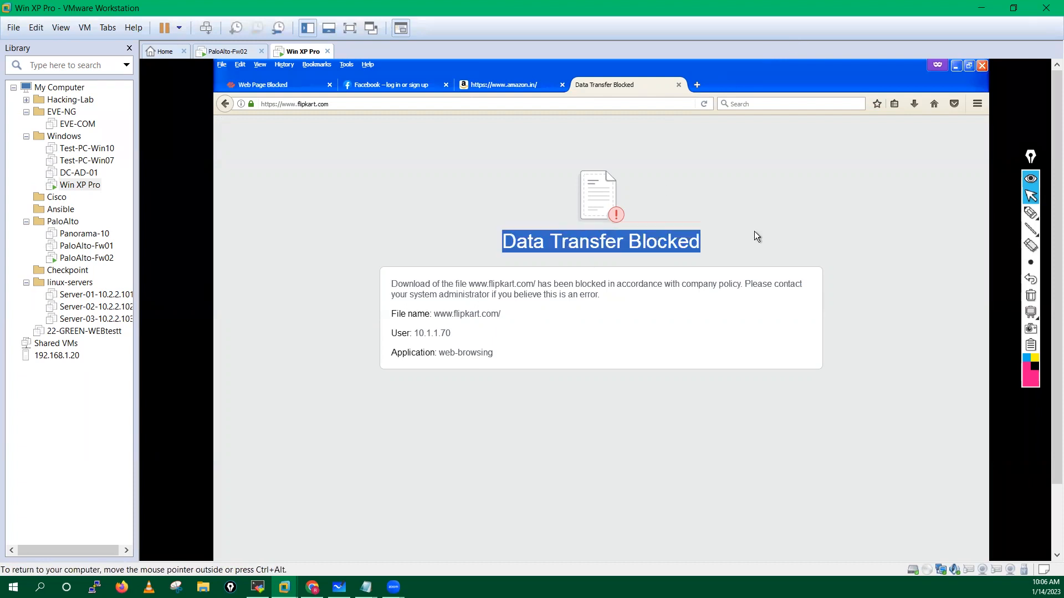
Step: Search for ajio in a new private tab and open the Ajio.com ad result
click(696, 85)
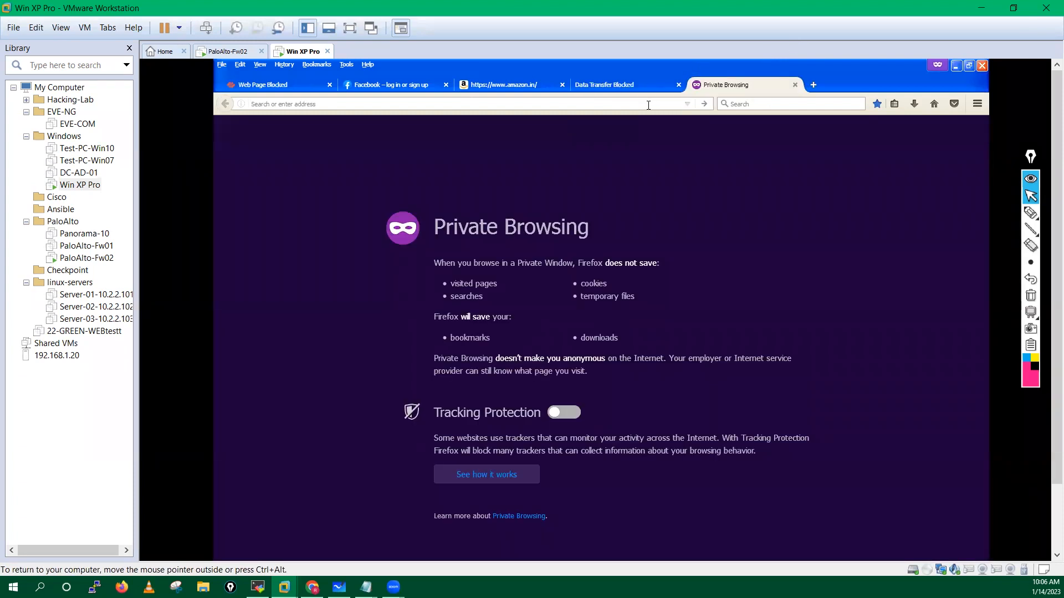
text(ajio)
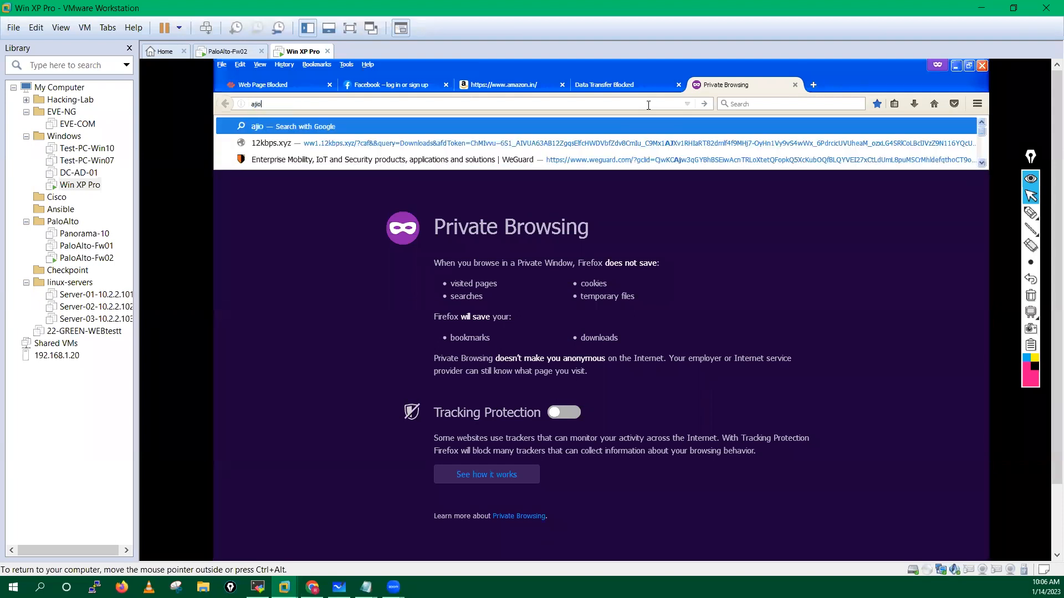
key(Return)
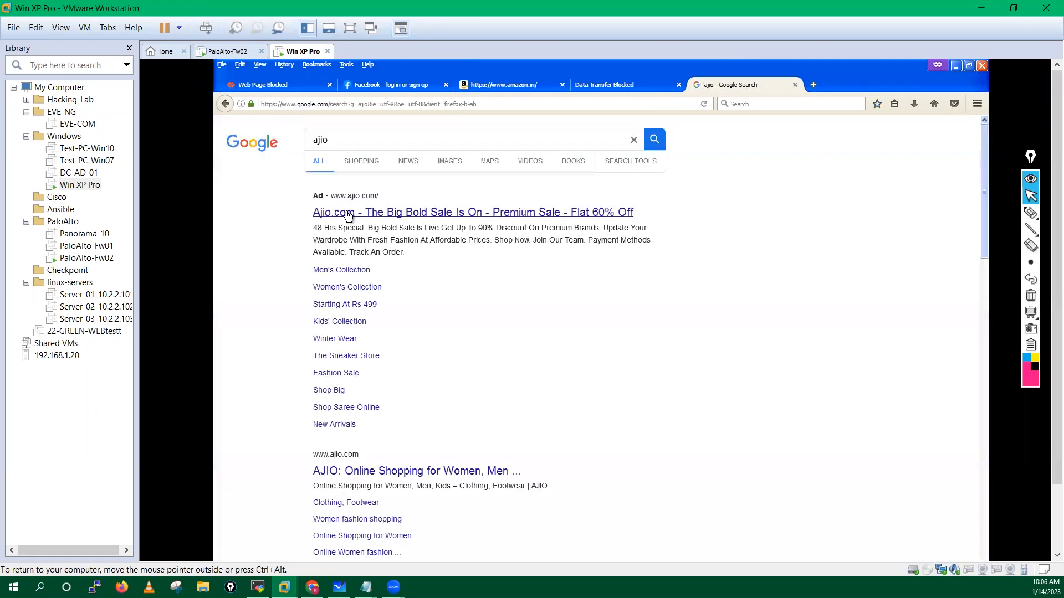
click(348, 215)
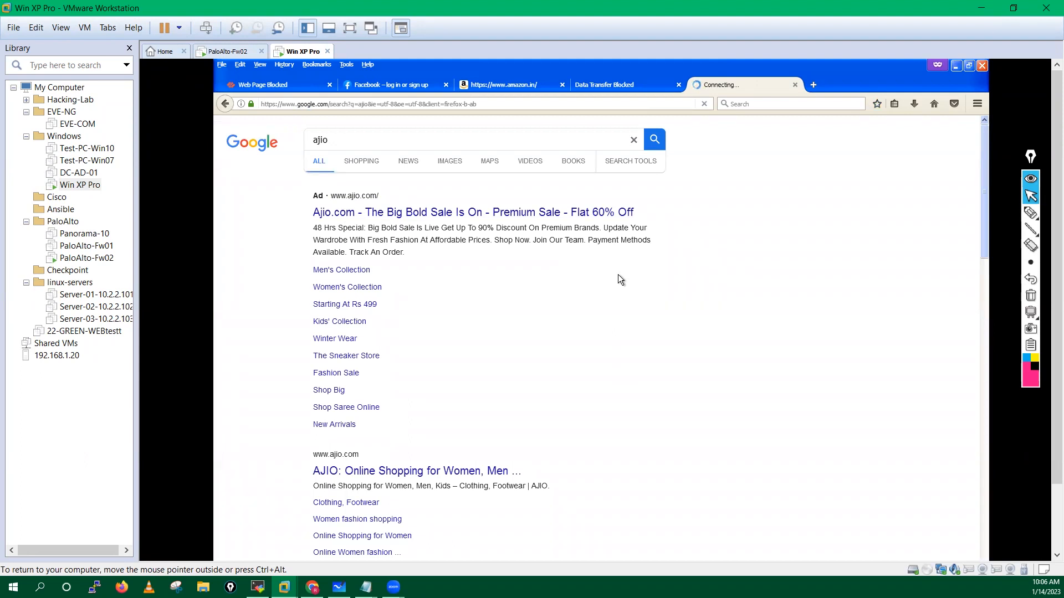
Step: Check the hogo2cloud block page and its insufficient-content category
click(608, 85)
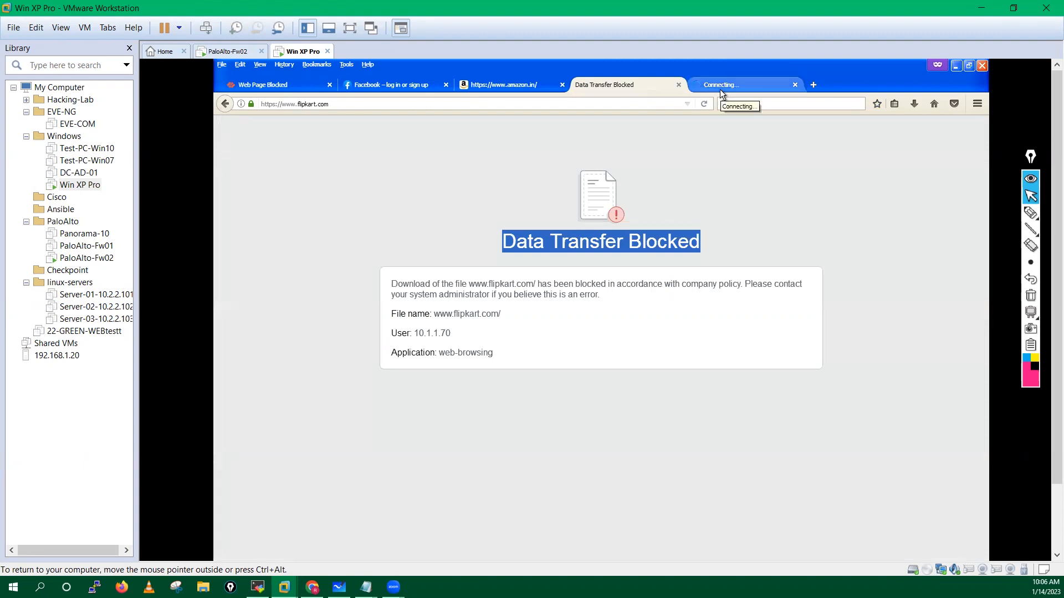
click(720, 87)
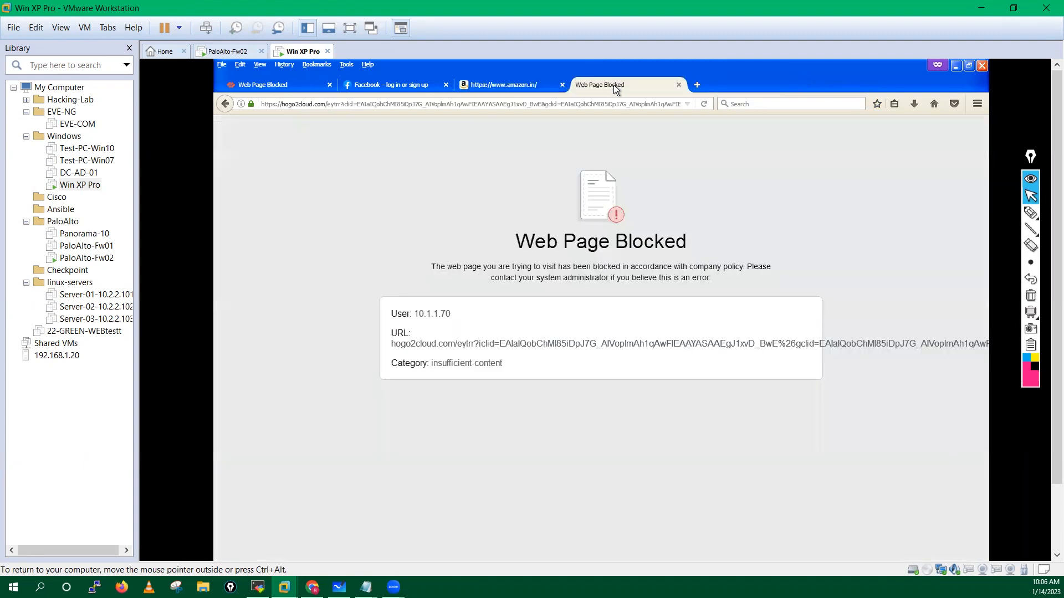
drag(431, 364, 567, 363)
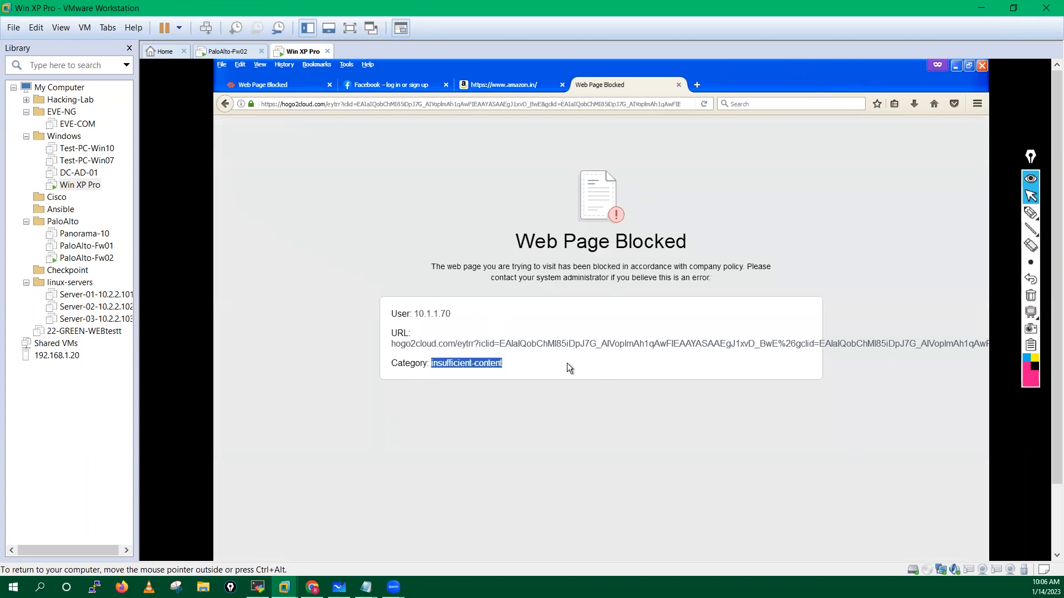
click(392, 279)
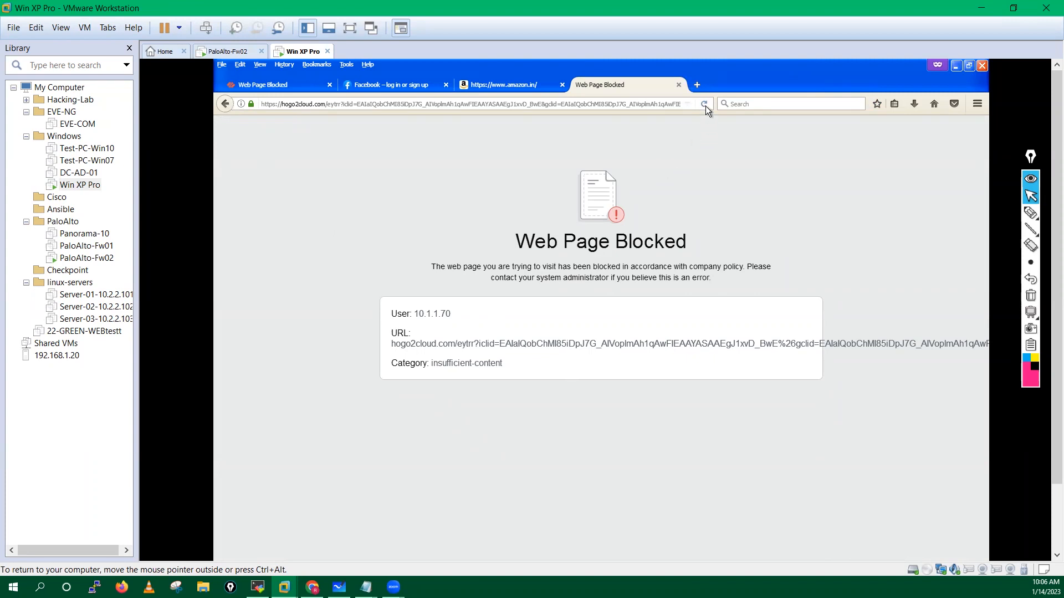
Step: Close the hogo2cloud tab, search snapdeal privately and continue past its block page
click(679, 85)
click(581, 85)
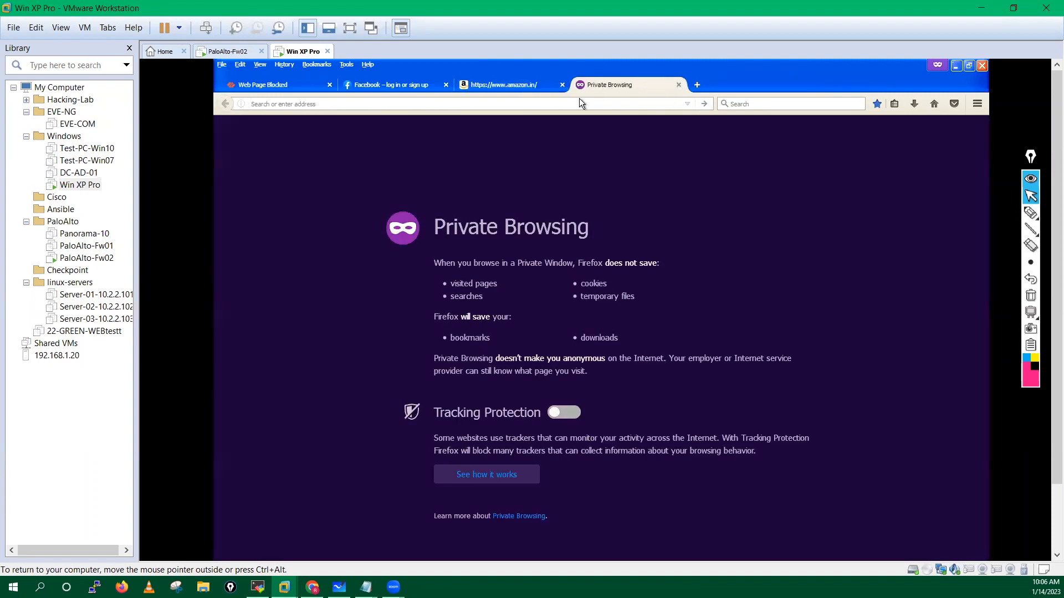
text(snapdeal)
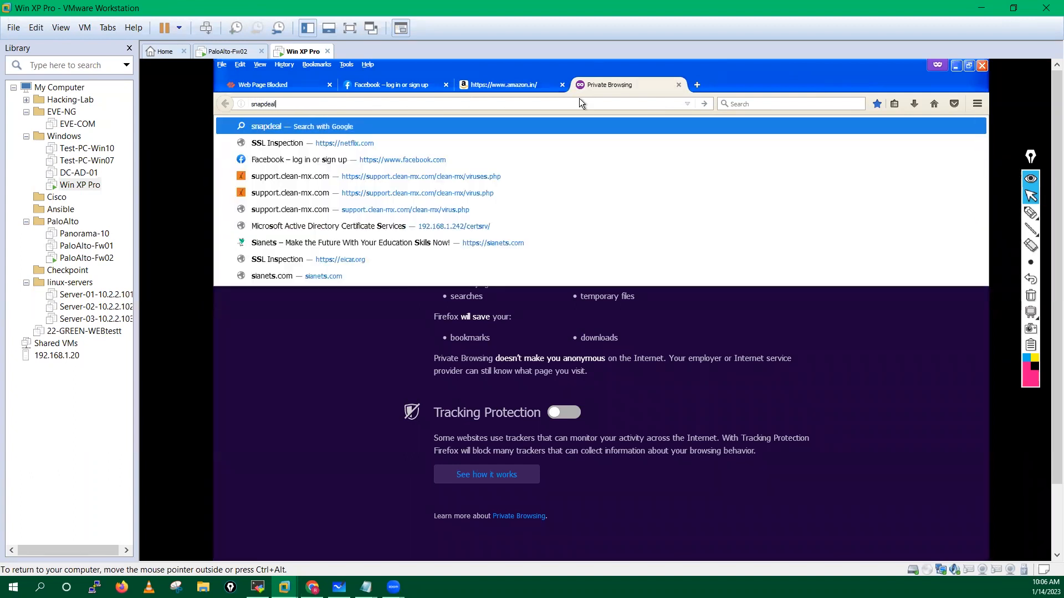
key(Return)
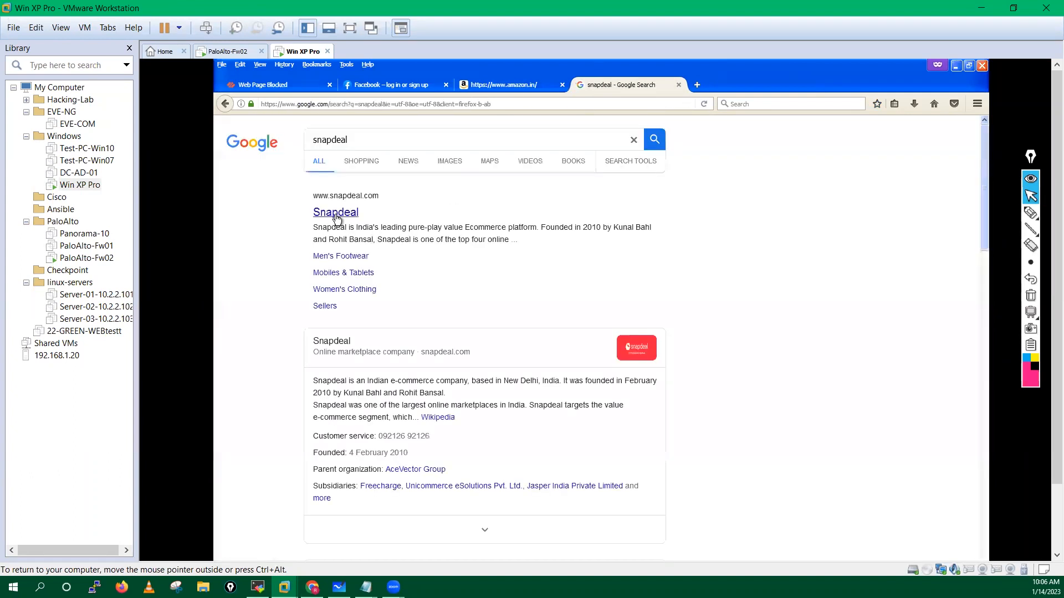
click(551, 86)
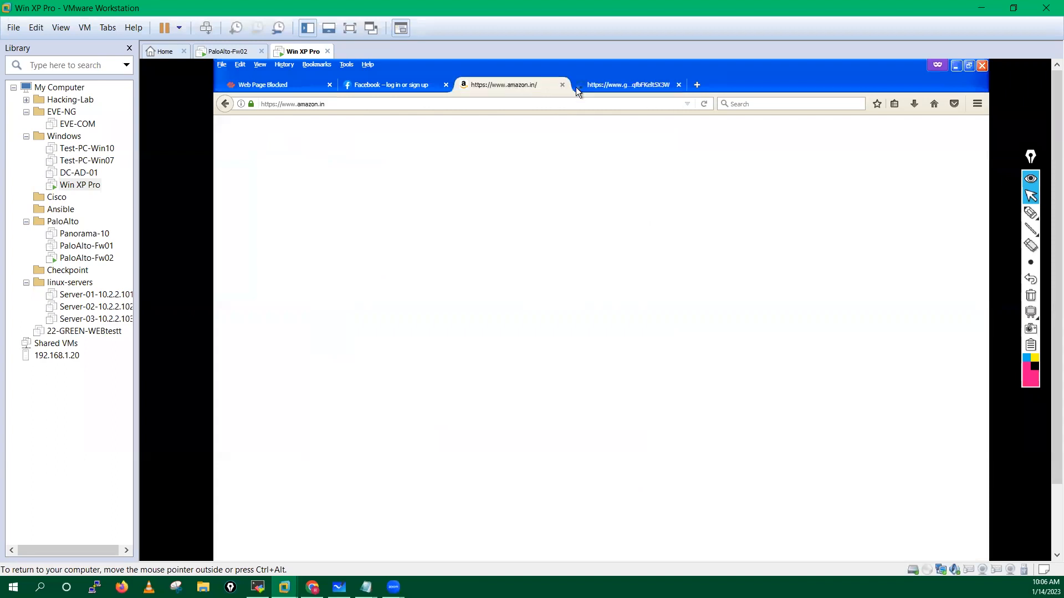
click(601, 88)
click(421, 392)
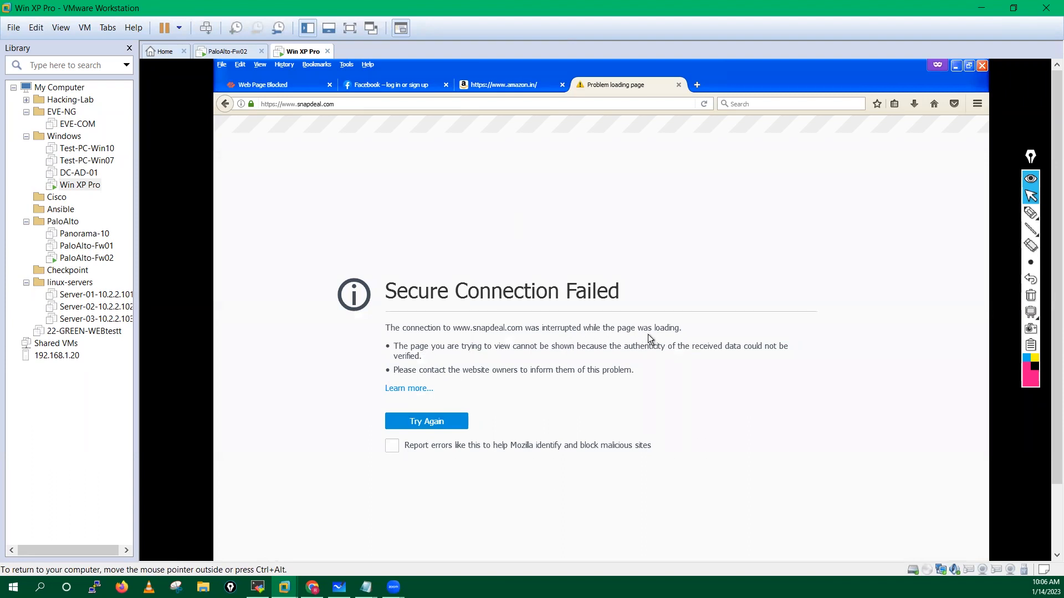
Step: Inspect the Snapdeal connection error and the site's security details
drag(391, 343, 589, 444)
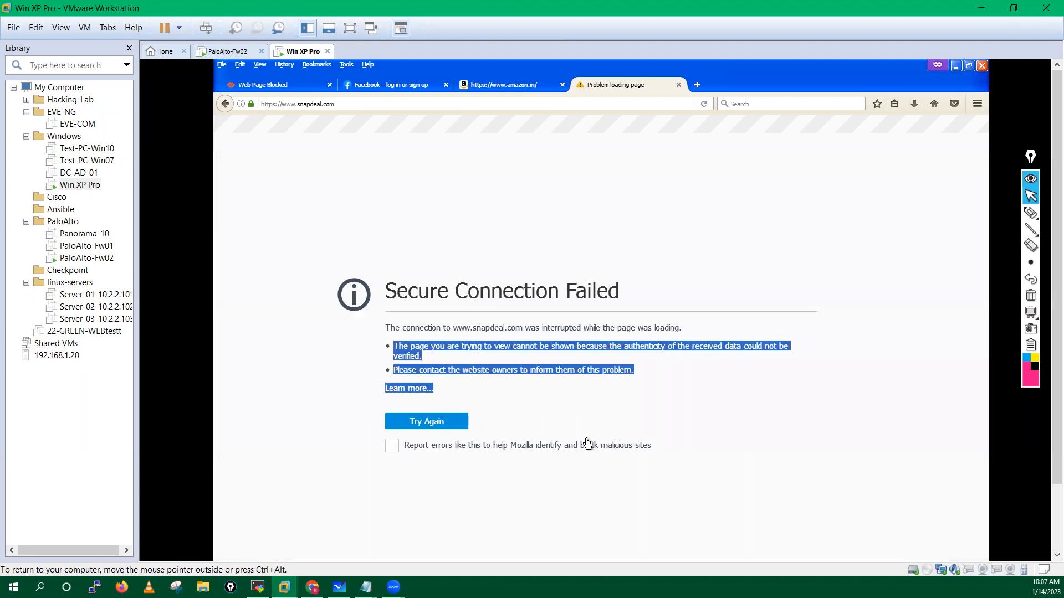
click(240, 104)
click(402, 131)
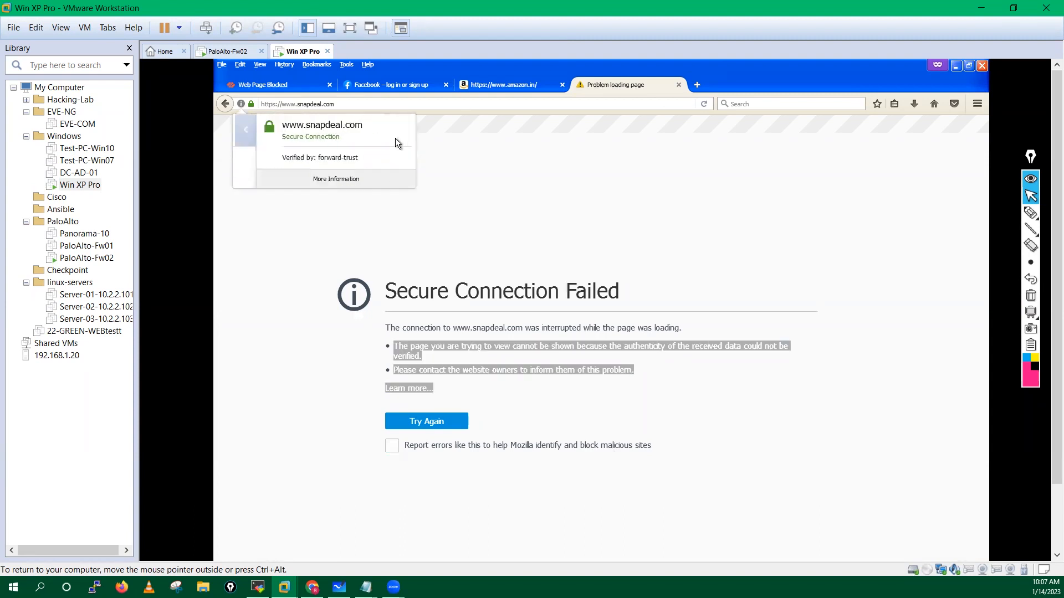
click(516, 181)
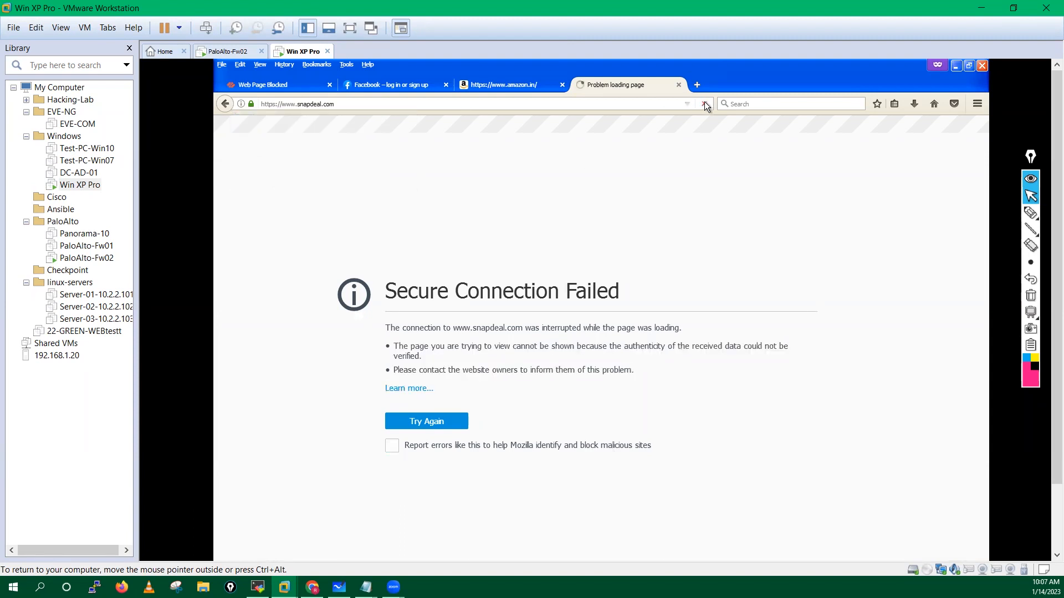
Step: Close the amazon.in and failed Snapdeal tabs and return to the firewall's browser
click(508, 82)
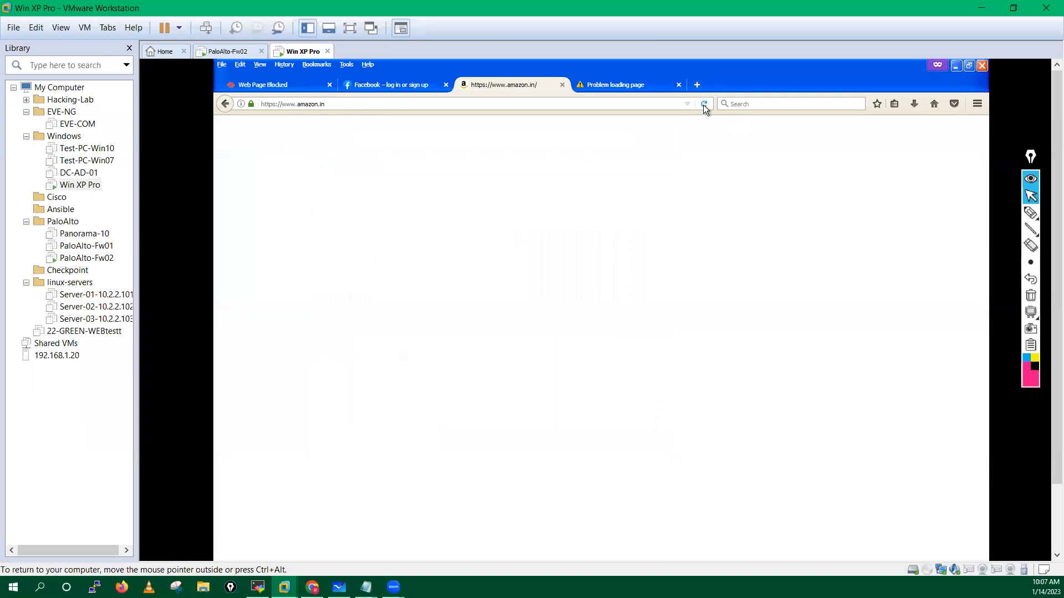
click(563, 84)
click(563, 85)
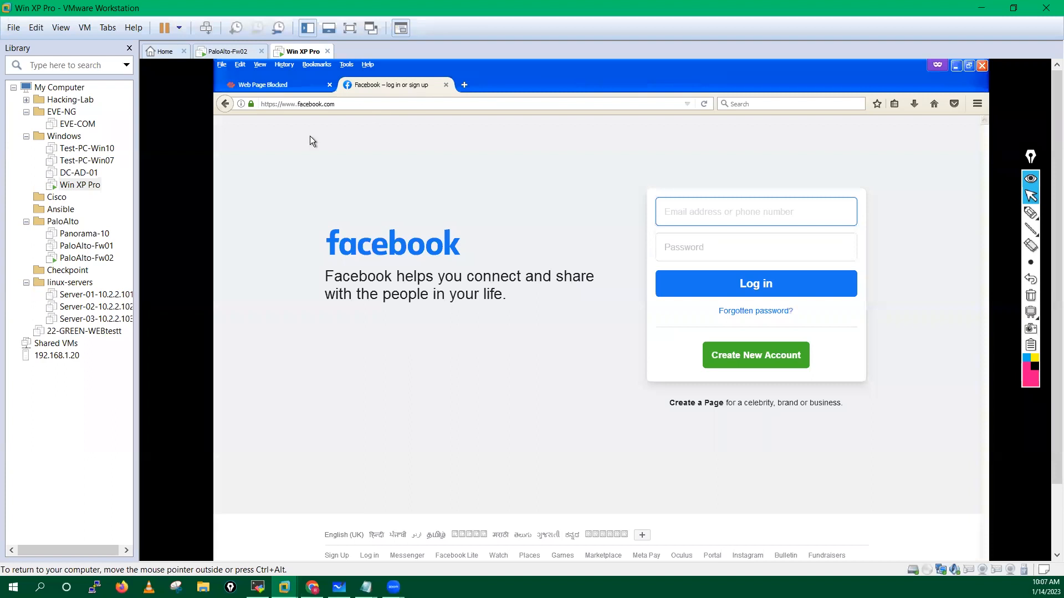
click(258, 84)
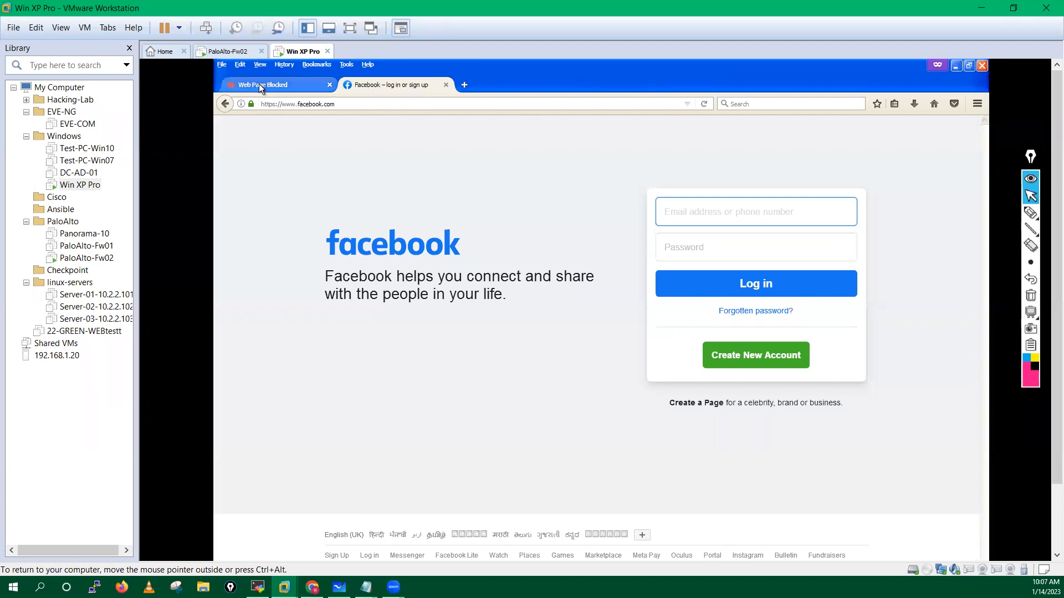
click(417, 391)
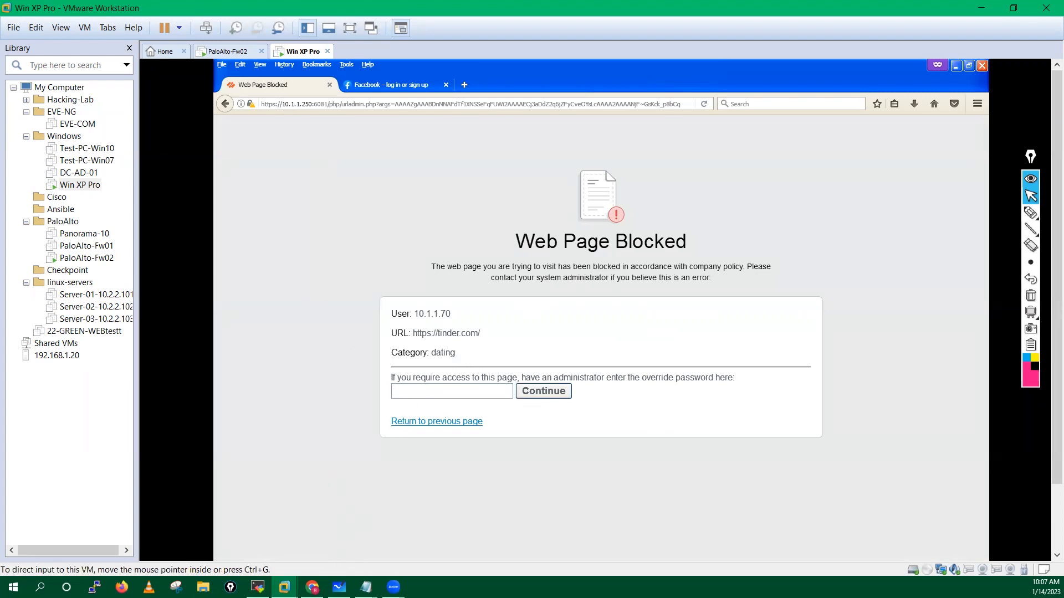
click(313, 587)
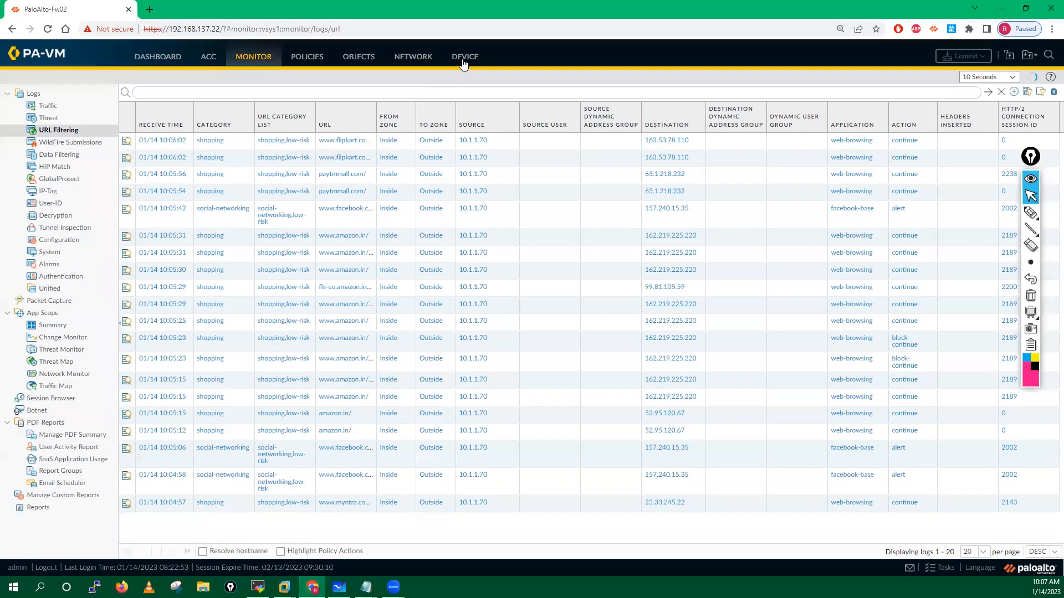
Step: Edit the URL Filtering timeouts under Device > Setup > Content-ID
click(464, 57)
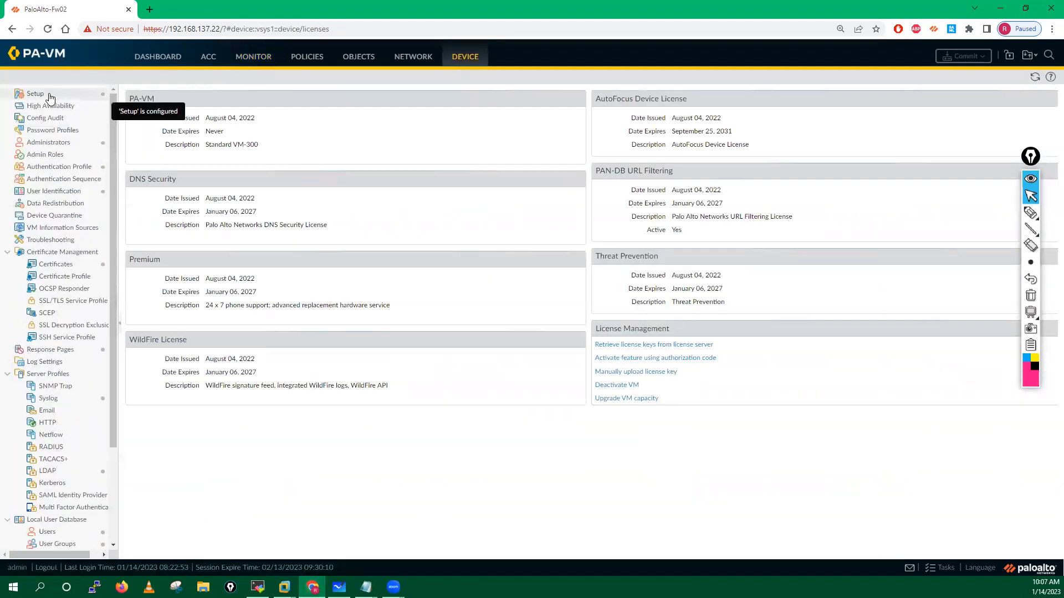
click(49, 96)
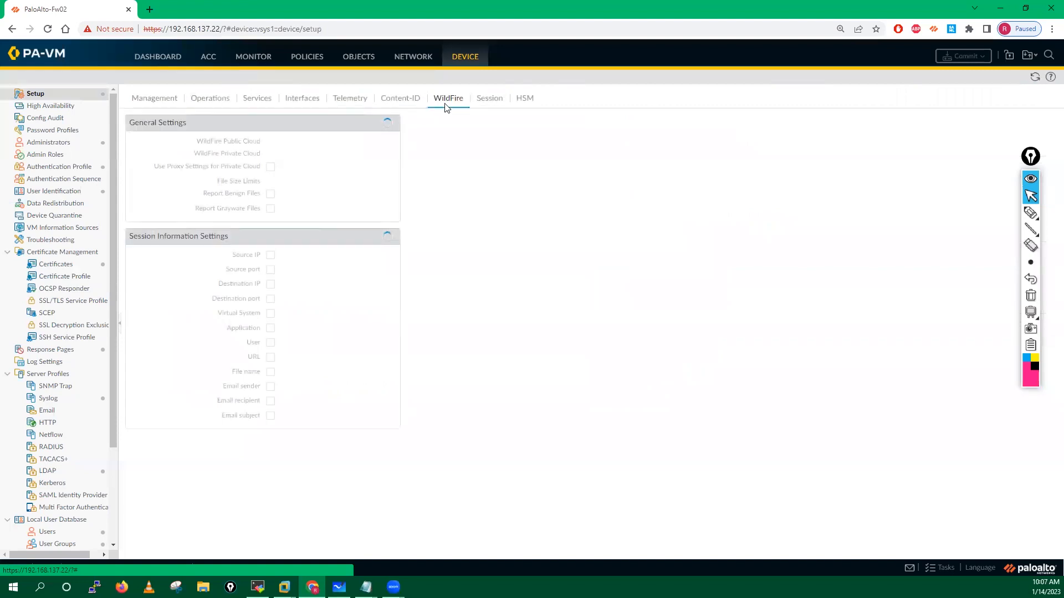
click(408, 102)
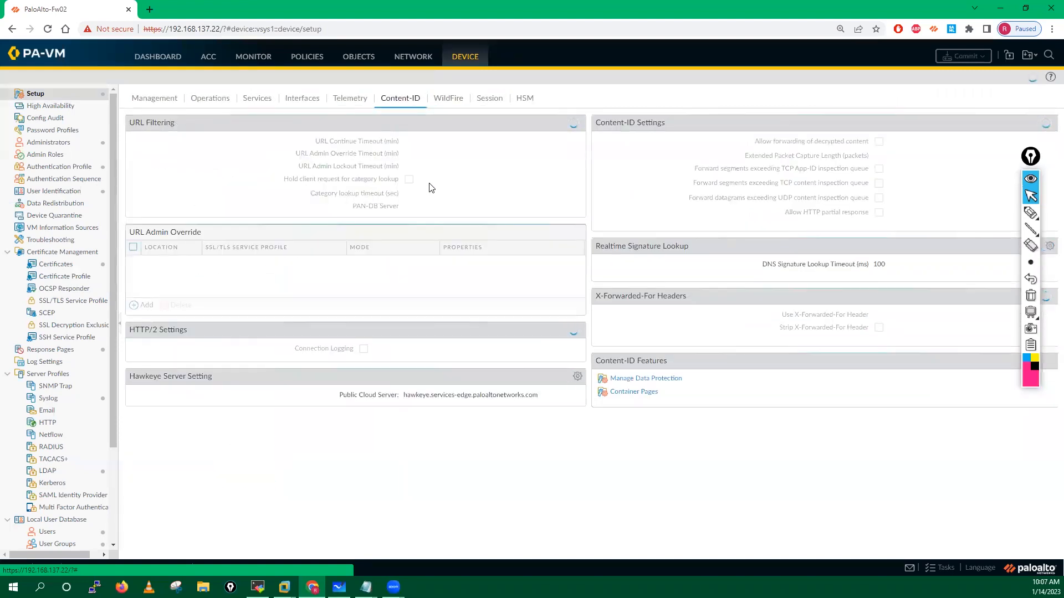
click(578, 123)
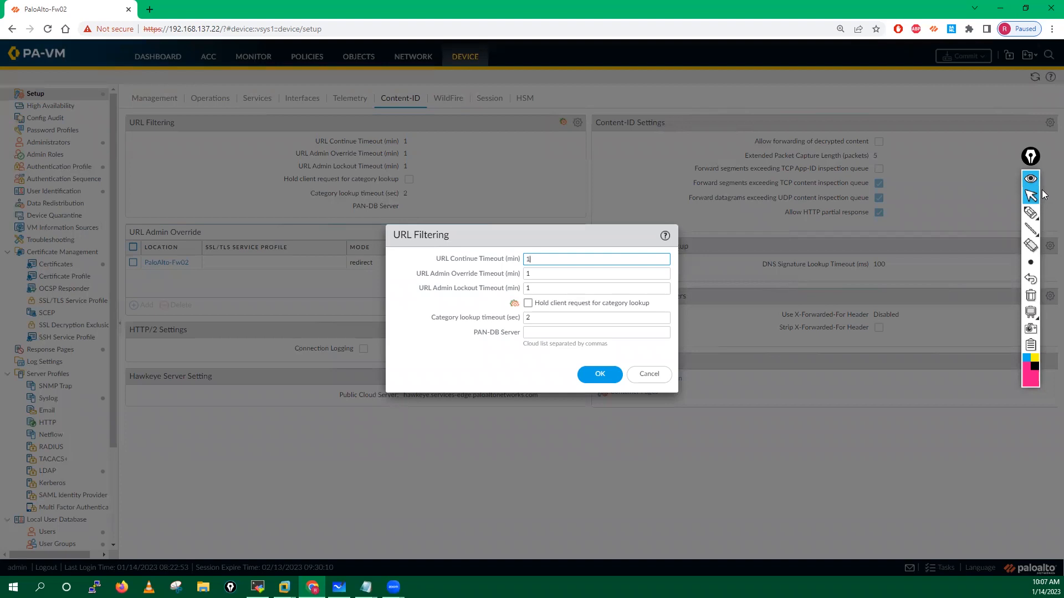
mouse_move(1034, 214)
click(980, 214)
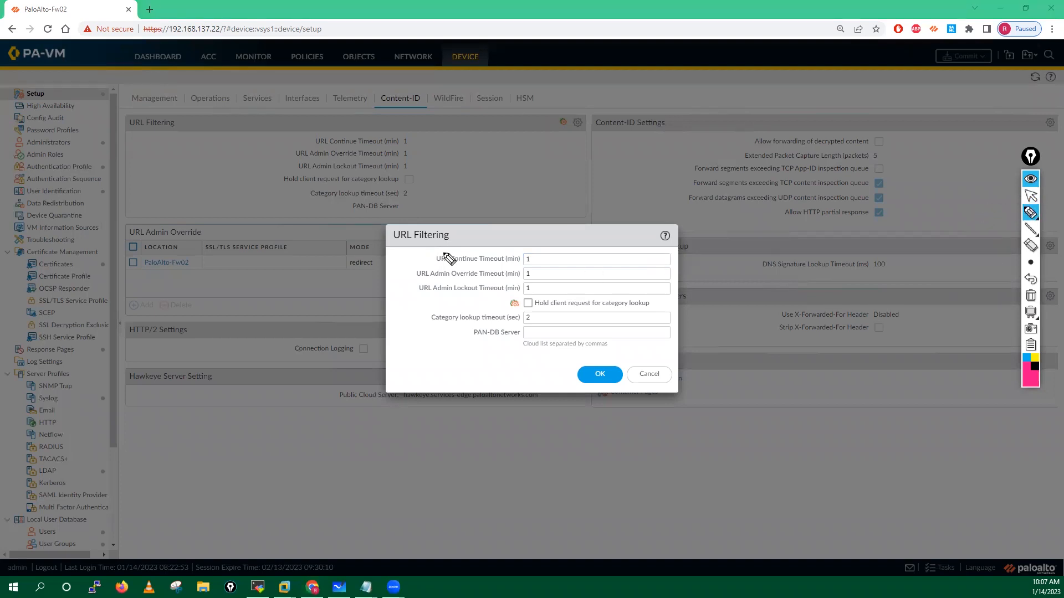
mouse_move(447, 244)
mouse_down()
mouse_move(430, 256)
mouse_move(448, 267)
mouse_move(499, 267)
mouse_up()
mouse_move(445, 245)
mouse_down()
mouse_move(520, 248)
mouse_move(499, 269)
mouse_up()
mouse_move(456, 235)
mouse_down()
mouse_move(456, 219)
mouse_move(492, 239)
mouse_move(468, 226)
mouse_move(494, 231)
mouse_up()
drag(468, 195, 521, 190)
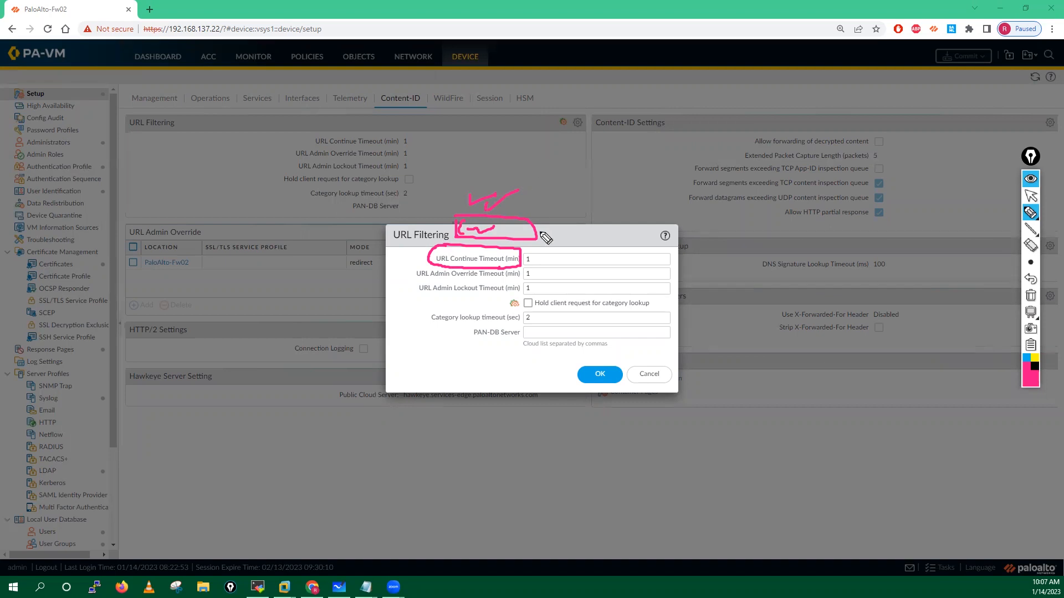
mouse_move(570, 217)
mouse_down()
mouse_move(571, 203)
mouse_move(581, 216)
mouse_move(617, 218)
mouse_up()
drag(620, 217, 628, 210)
drag(551, 213, 632, 193)
drag(593, 232, 591, 176)
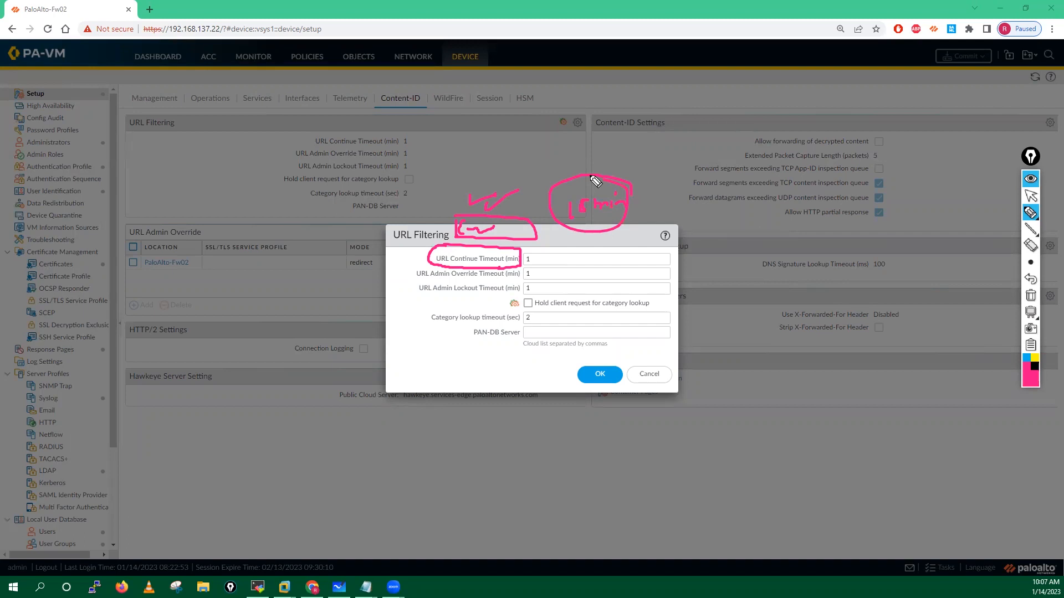
mouse_move(552, 257)
mouse_down()
mouse_move(536, 259)
mouse_move(553, 258)
mouse_up()
drag(417, 280, 480, 281)
drag(413, 348, 401, 371)
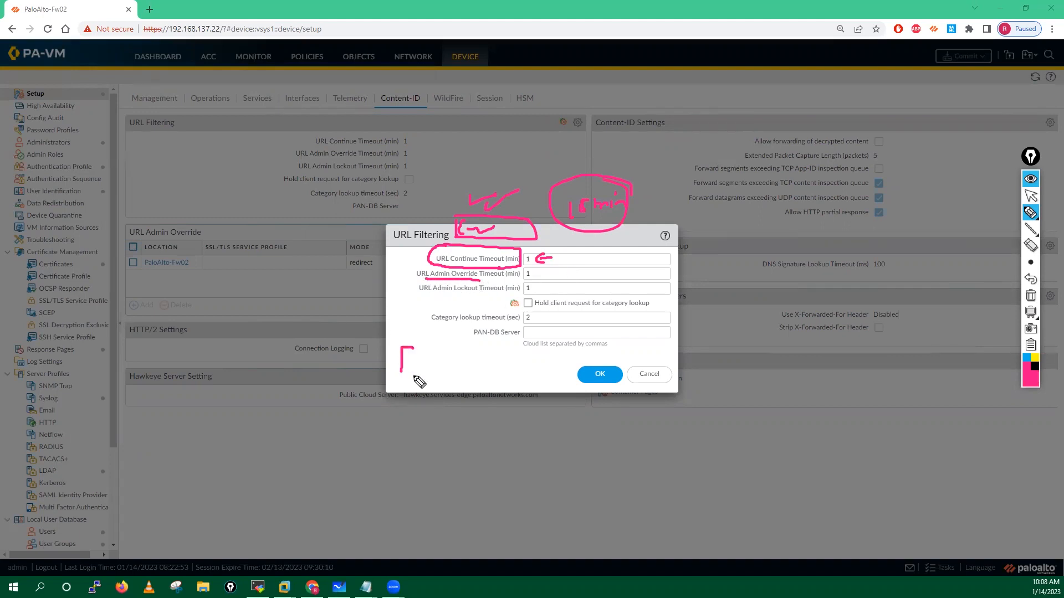
drag(475, 347, 478, 374)
click(427, 363)
mouse_move(420, 357)
mouse_down()
mouse_move(421, 368)
mouse_move(445, 360)
mouse_up()
drag(547, 366, 547, 417)
mouse_move(619, 365)
mouse_down()
mouse_move(641, 364)
mouse_move(622, 413)
mouse_up()
mouse_move(670, 385)
mouse_down()
mouse_move(695, 380)
mouse_move(706, 396)
mouse_up()
mouse_move(428, 296)
mouse_down()
mouse_move(538, 283)
mouse_move(521, 268)
mouse_up()
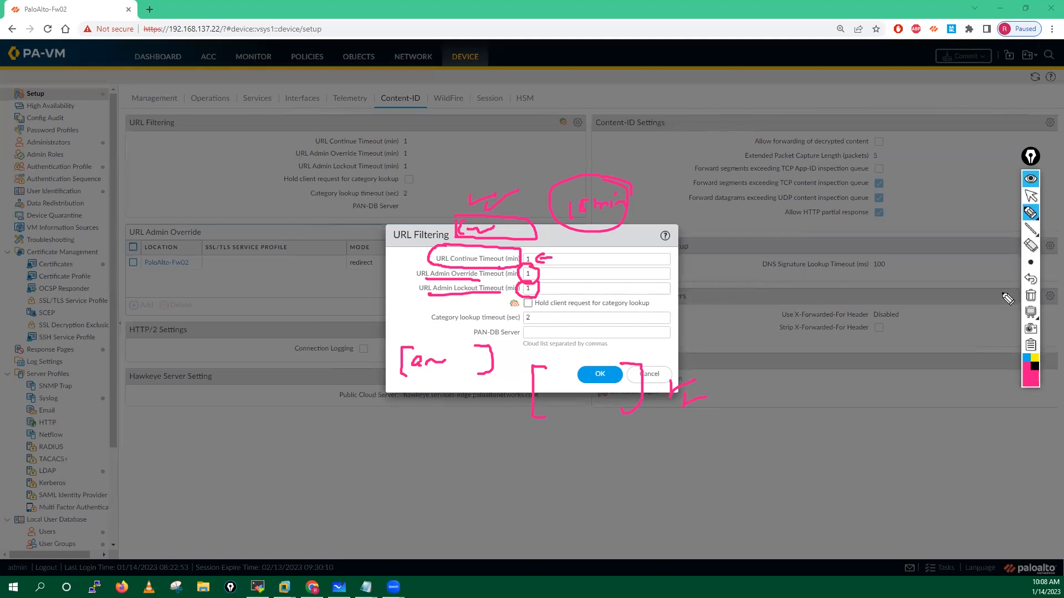
click(1030, 297)
click(1031, 196)
click(535, 261)
click(536, 274)
click(536, 287)
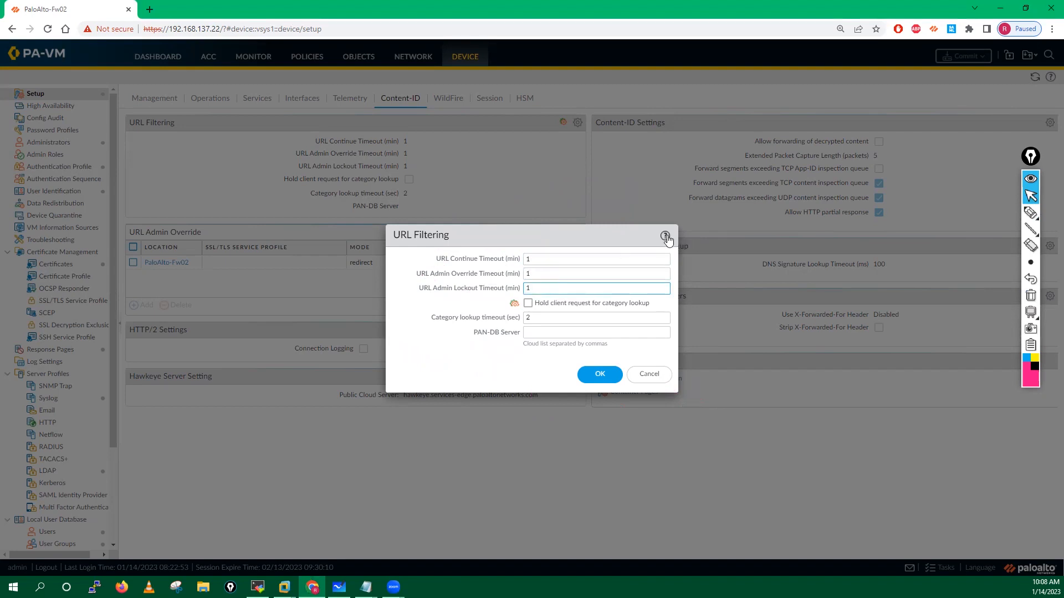
Step: Open URL Filtering help and highlight the continue and override defaults of 15 and Category Lookup Timeout
click(665, 236)
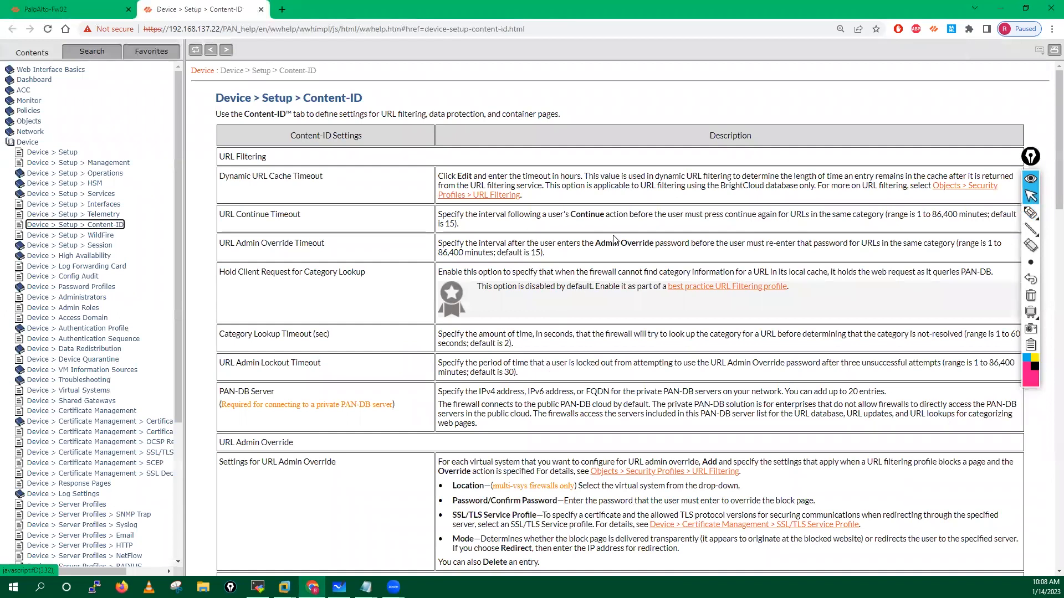
drag(445, 223, 461, 227)
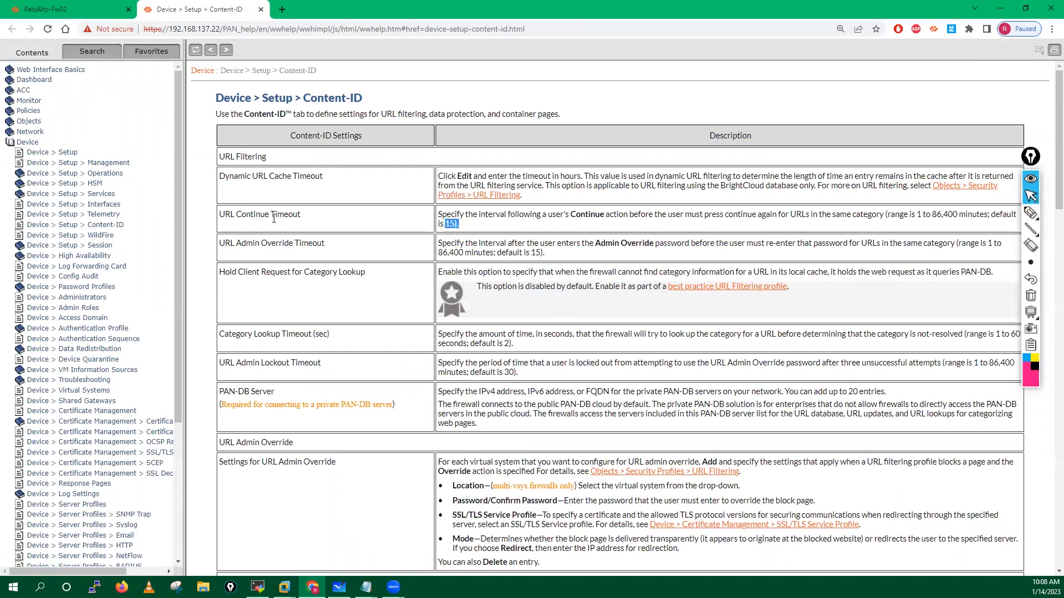
drag(220, 245, 350, 253)
drag(530, 253, 544, 254)
drag(223, 336, 519, 348)
Step: Back in the URL Filtering settings, annotate the Category lookup timeout value of 2
click(76, 9)
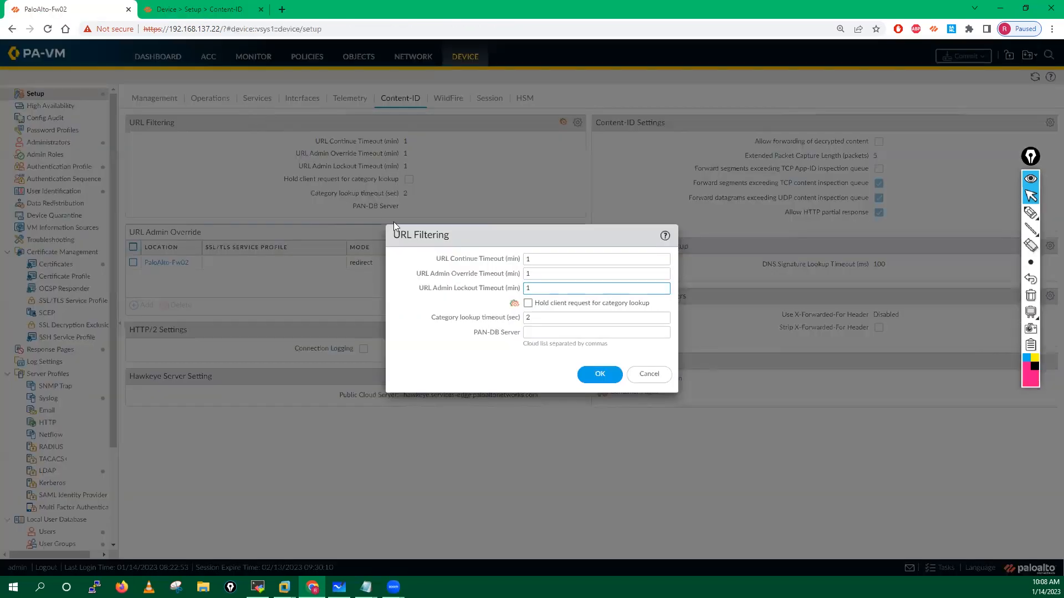
click(537, 317)
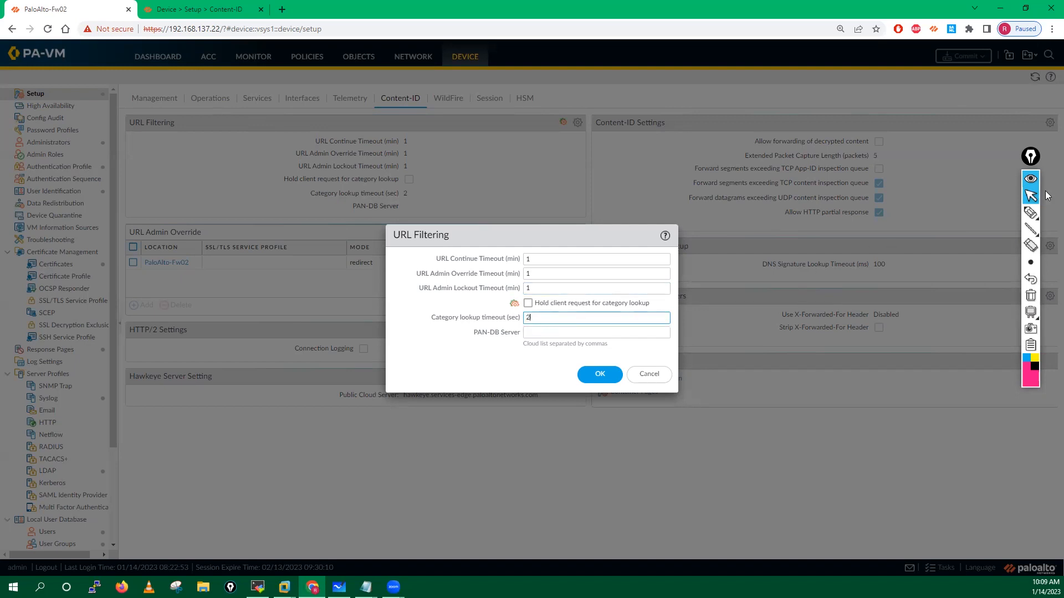
click(1030, 212)
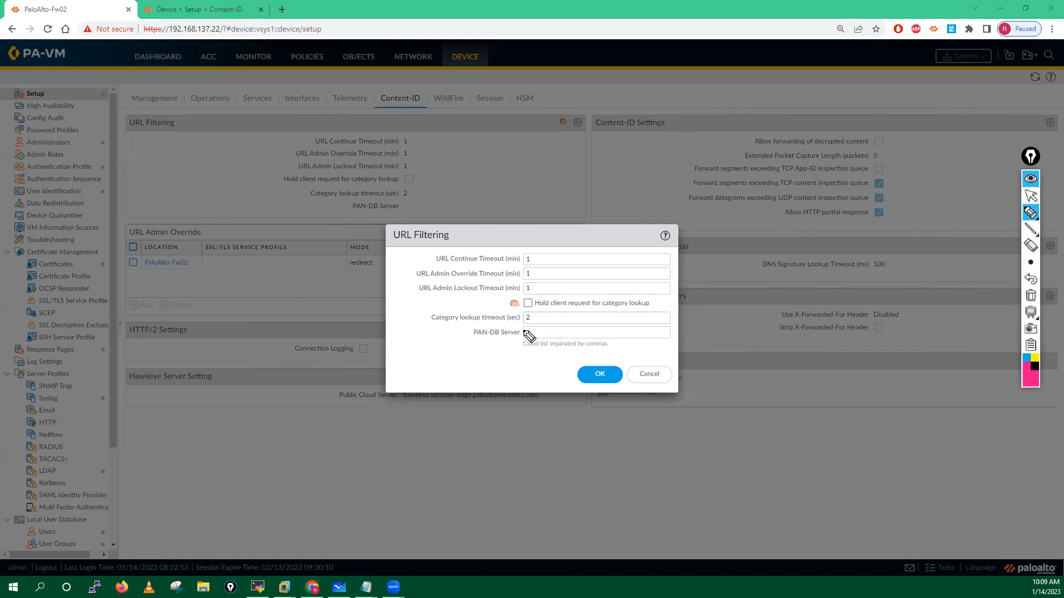
drag(535, 323, 558, 312)
click(1031, 296)
click(1030, 196)
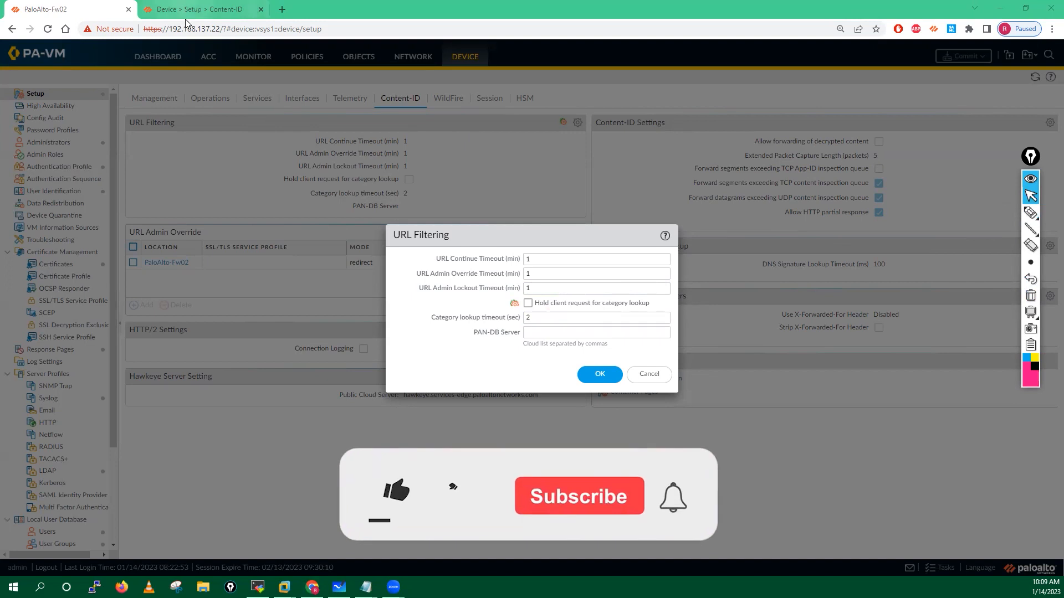
Step: Review the category lookup timeout range in the help, then close the help page
click(188, 16)
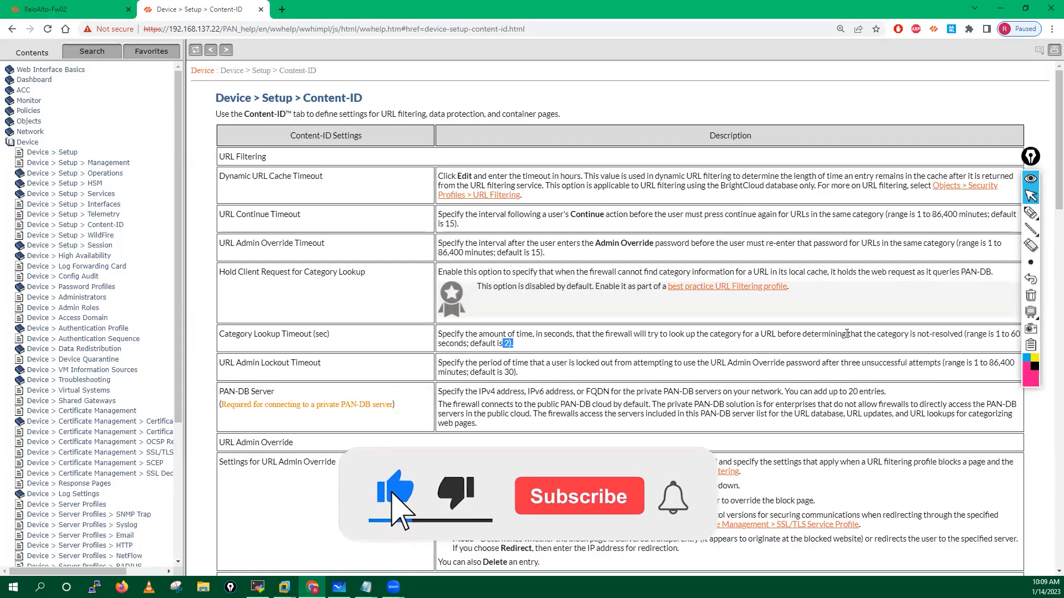
drag(968, 335, 1017, 343)
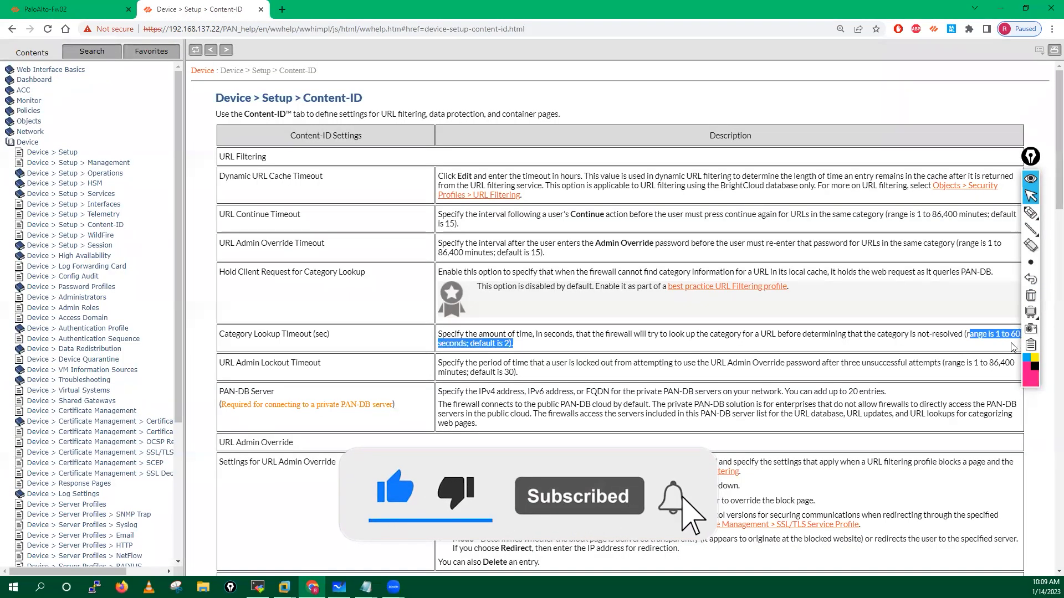
click(522, 348)
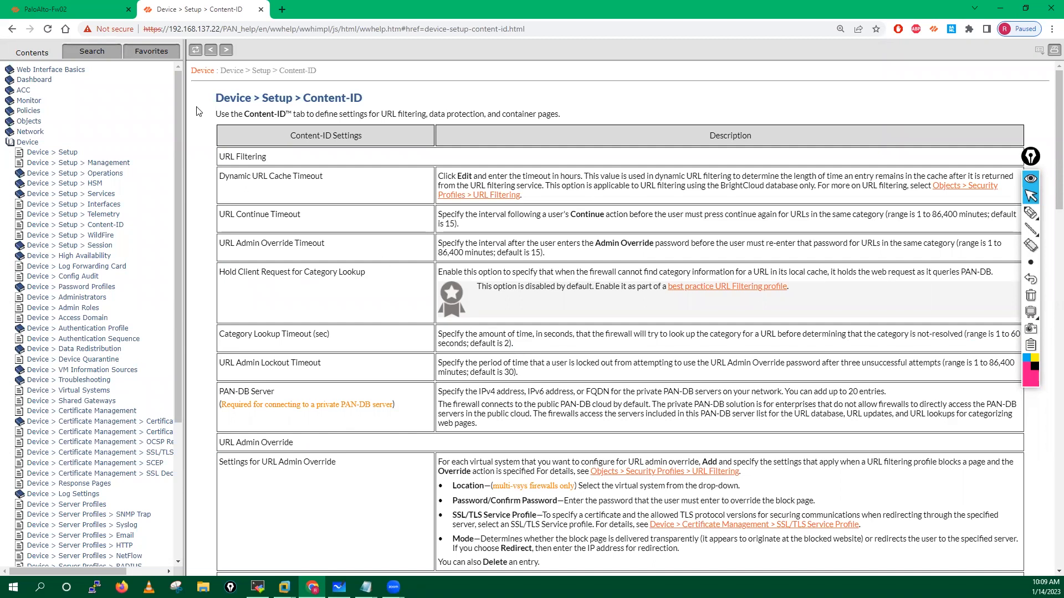
click(261, 10)
Step: Cancel the URL Filtering dialog and delete the existing URL Admin Override entry
click(654, 381)
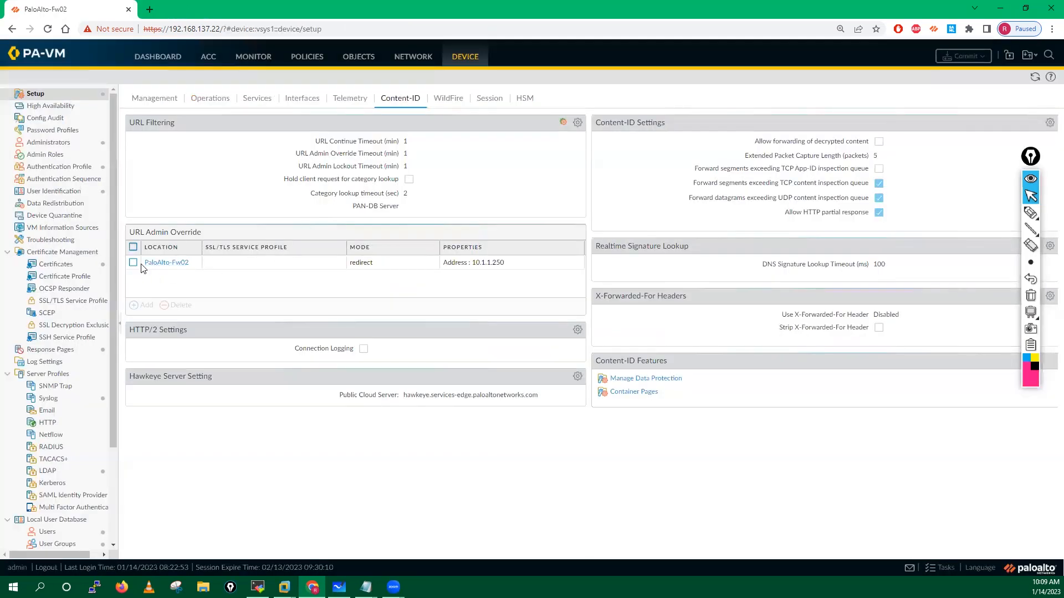
click(133, 262)
click(177, 305)
click(509, 336)
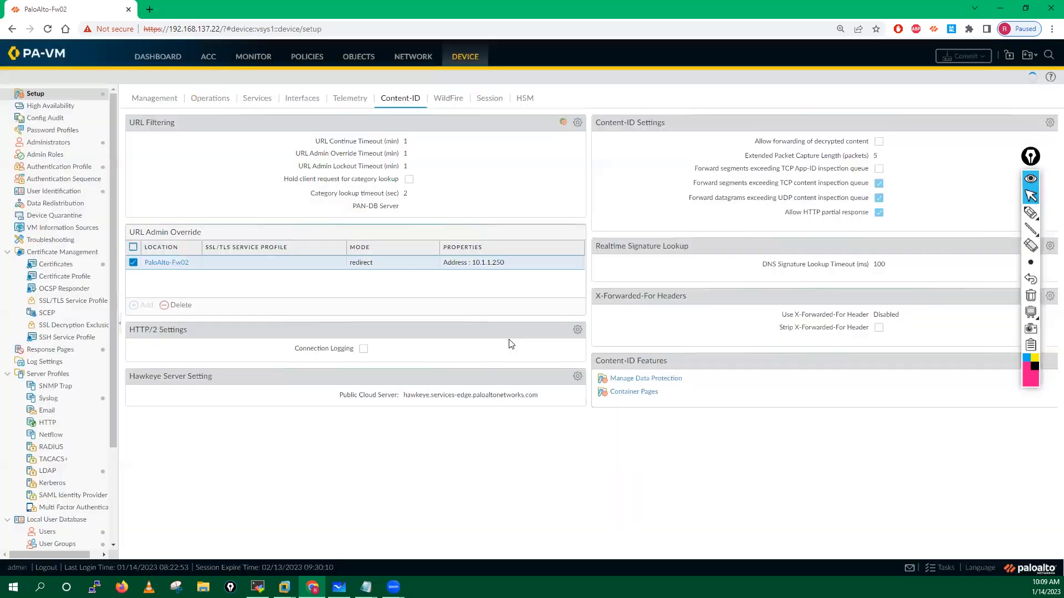
Step: Add a new URL Admin Override entry and enter its password and confirmation
click(139, 306)
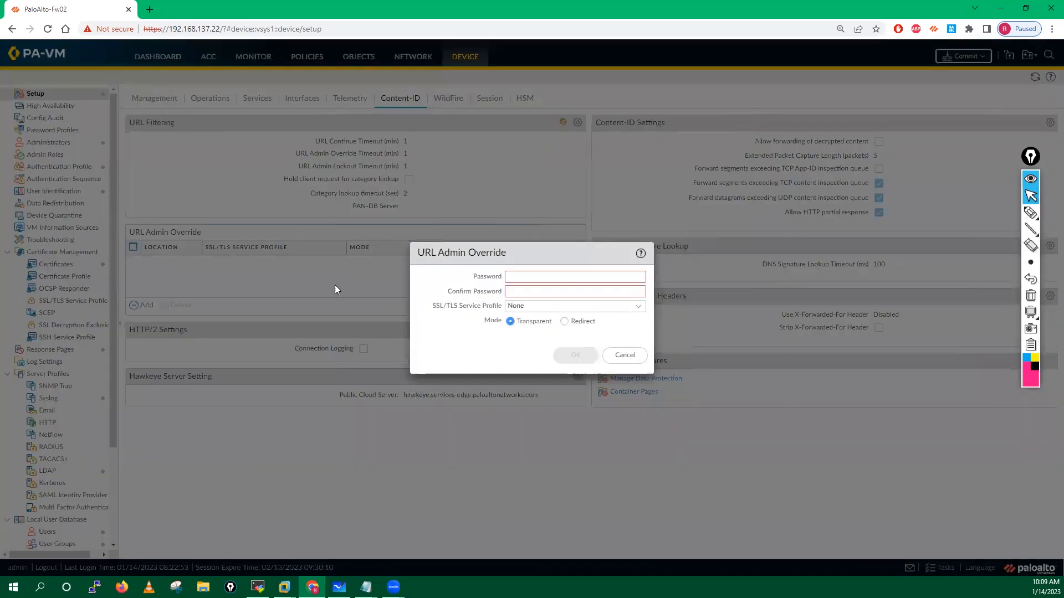
click(515, 278)
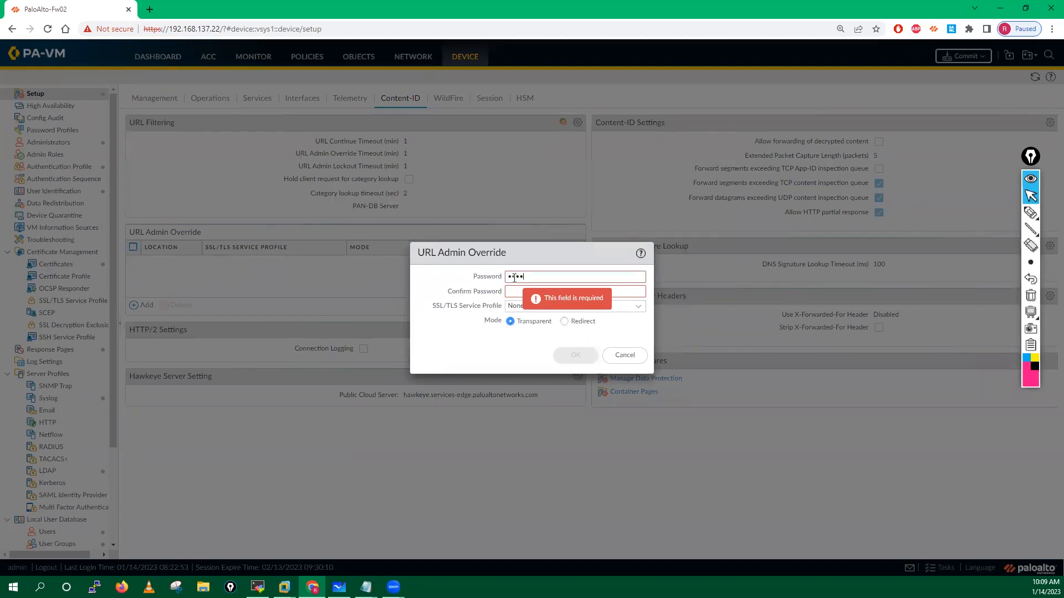
click(513, 292)
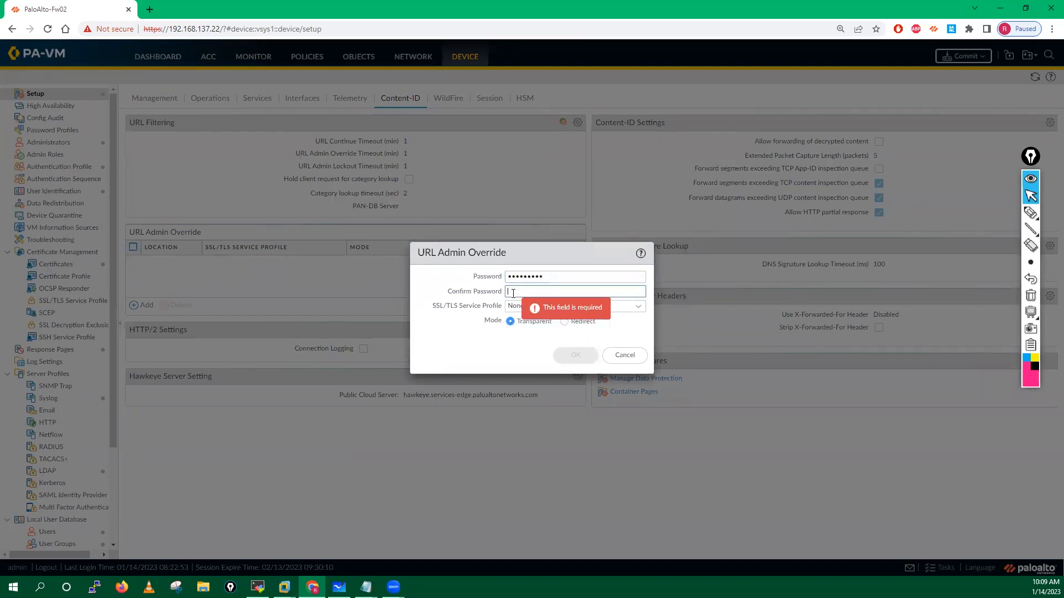
text(Po•••••••)
click(439, 325)
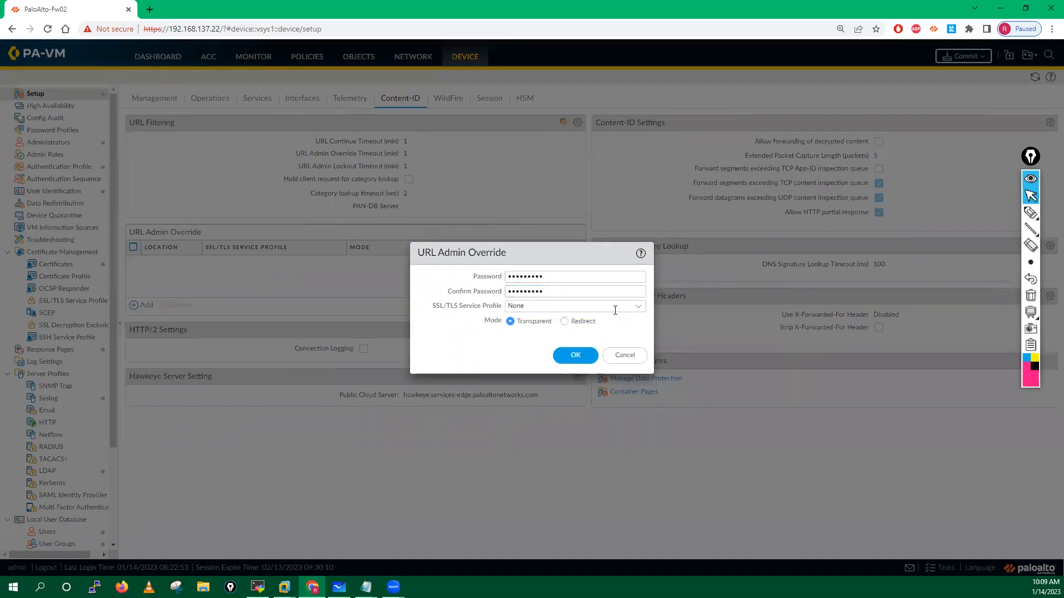
Step: Set Redirect mode to 10.1.1.250 with no SSL/TLS profile, save, and commit
click(639, 306)
click(508, 327)
click(564, 322)
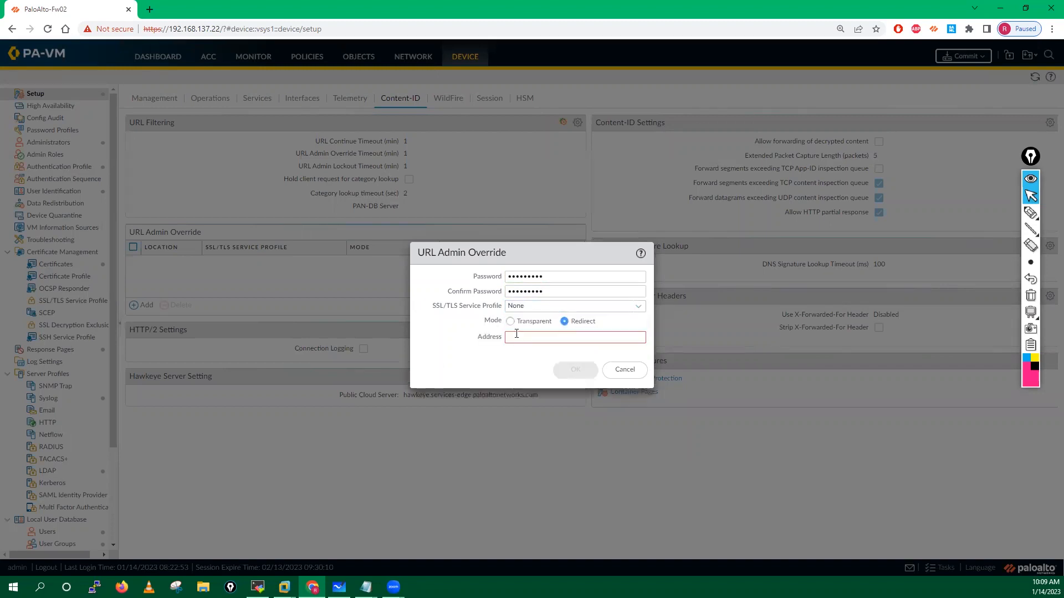
click(515, 336)
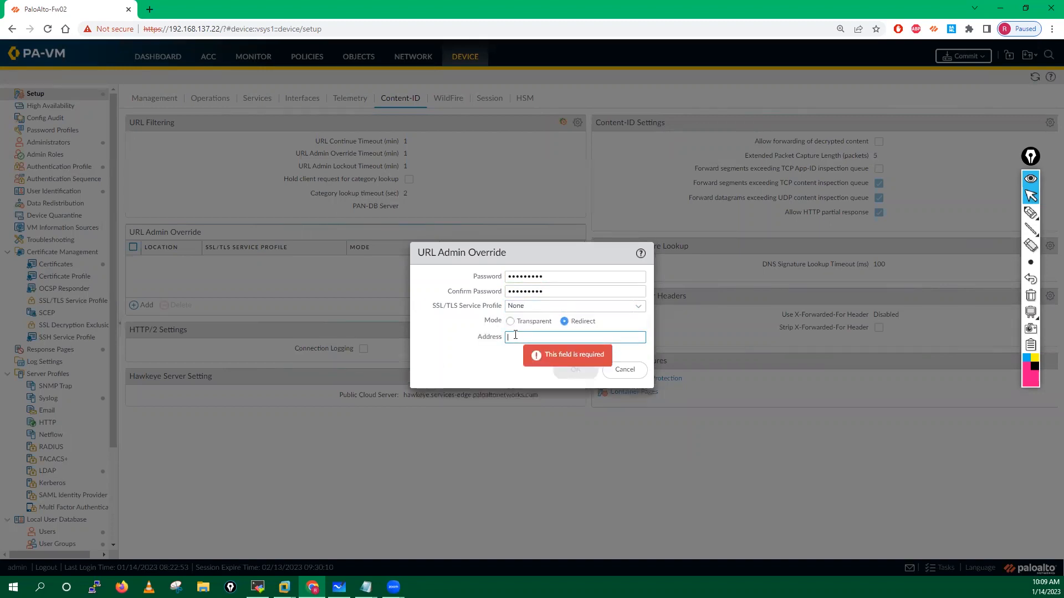
text(10.1)
text(.1.250)
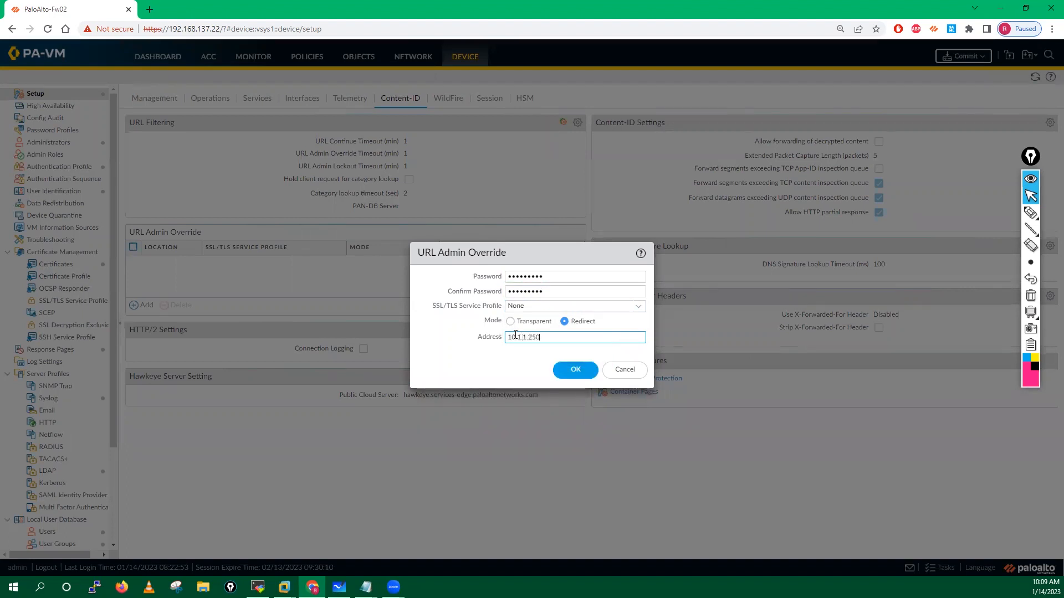
click(480, 370)
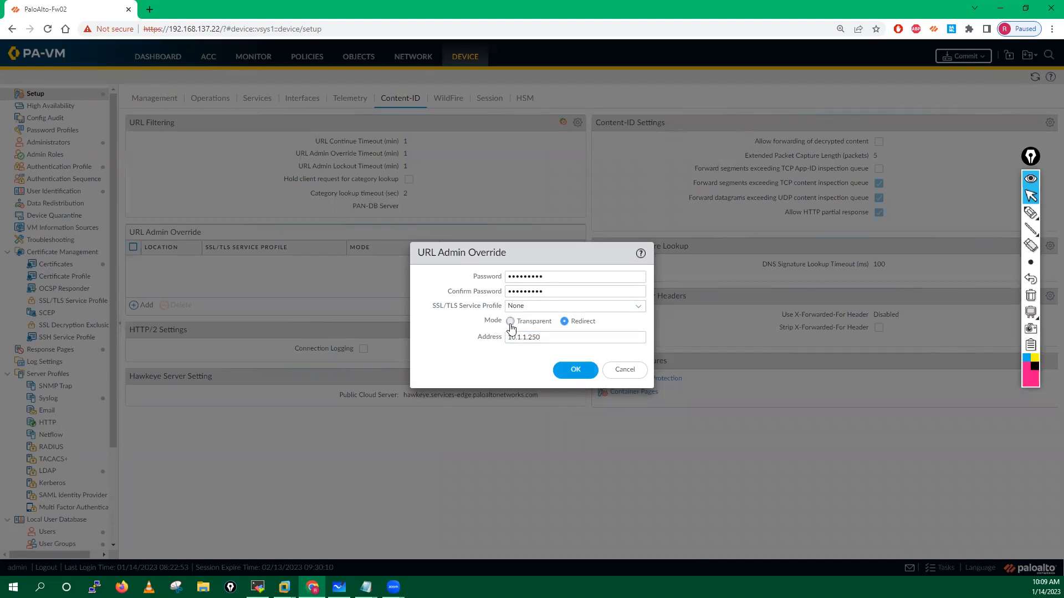
click(572, 371)
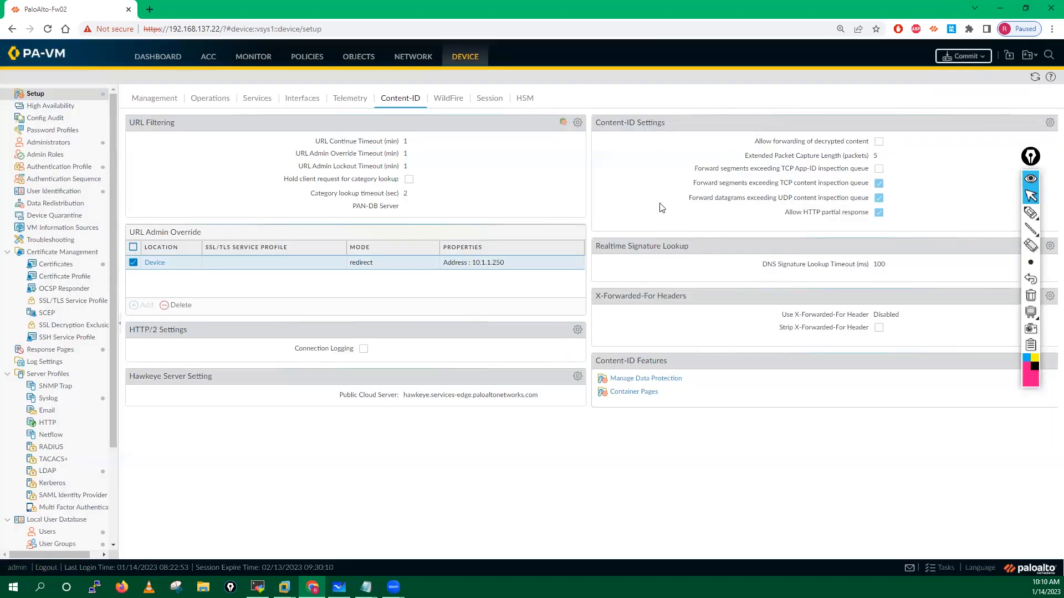
click(965, 57)
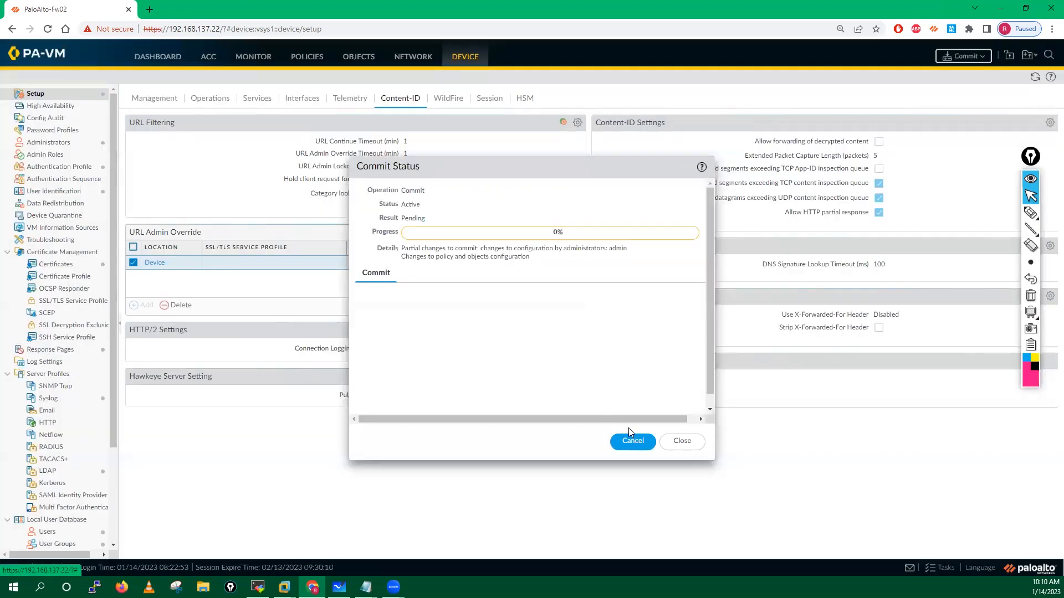
click(682, 441)
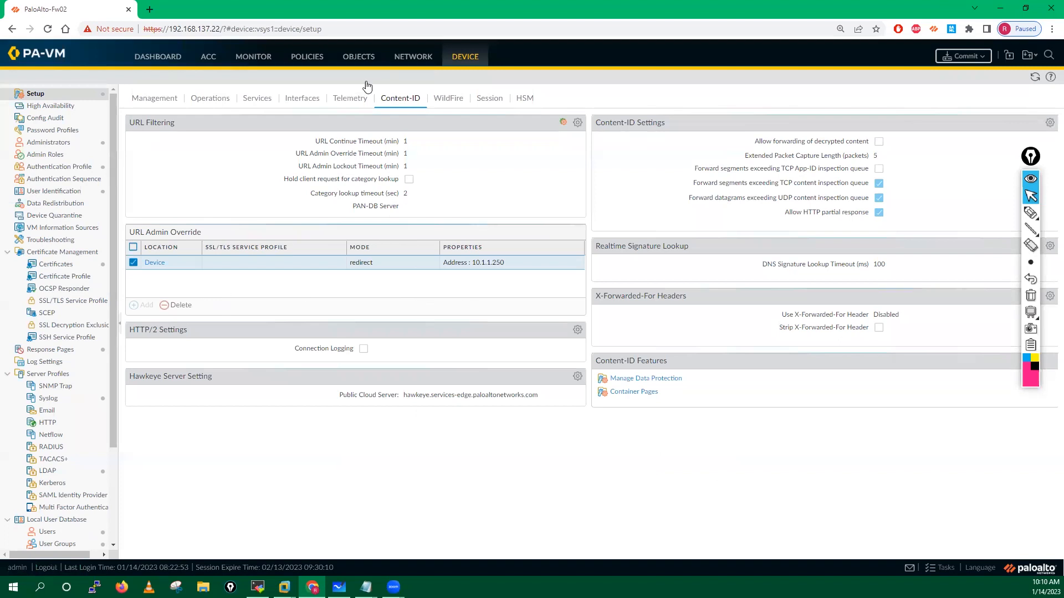
Step: Start generating certificate url-filtering-override, same common name, signed by root-ca
click(56, 264)
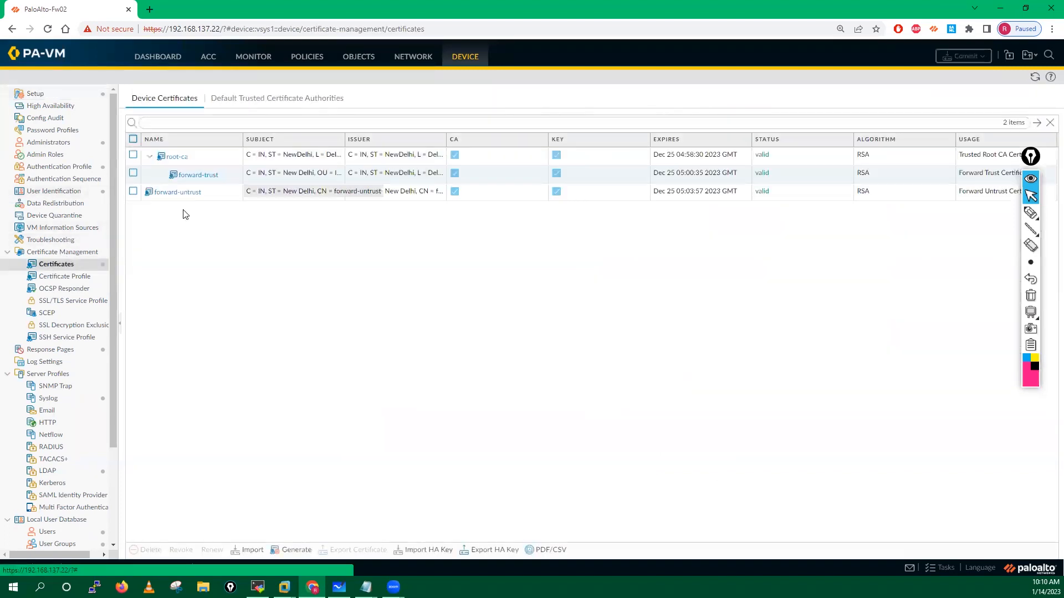
click(292, 550)
click(519, 166)
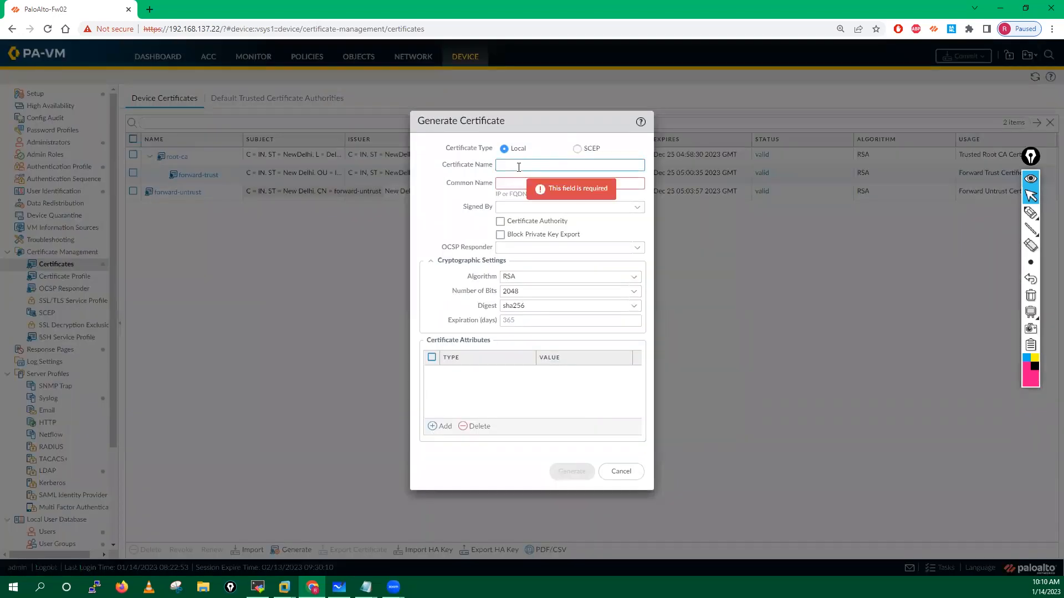
text(url-filtering-ov)
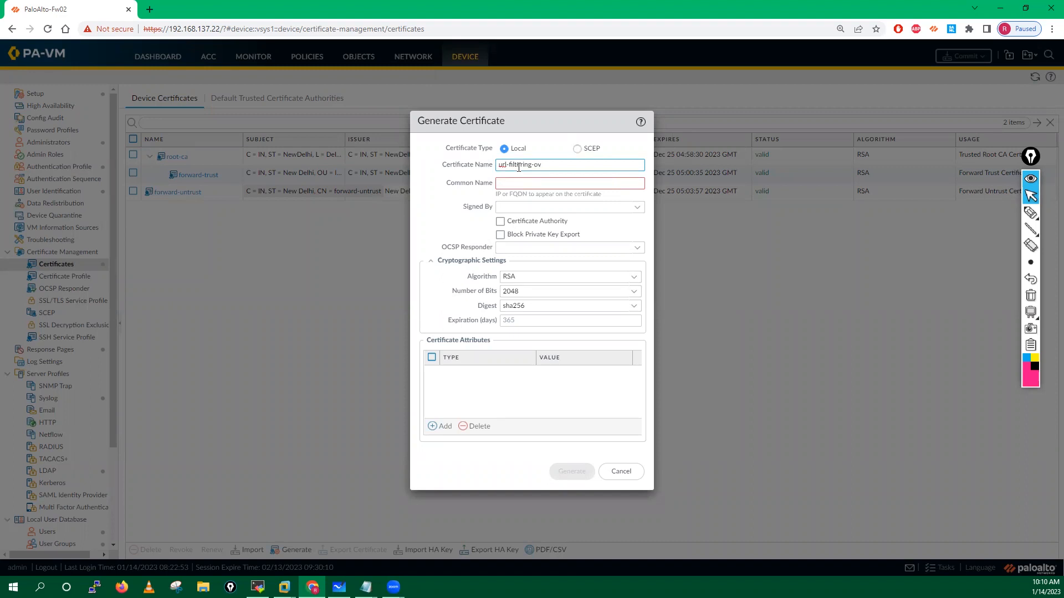
text(de)
drag(560, 165, 498, 165)
key(ctrl+c)
click(504, 183)
key(ctrl+v)
key(Tab)
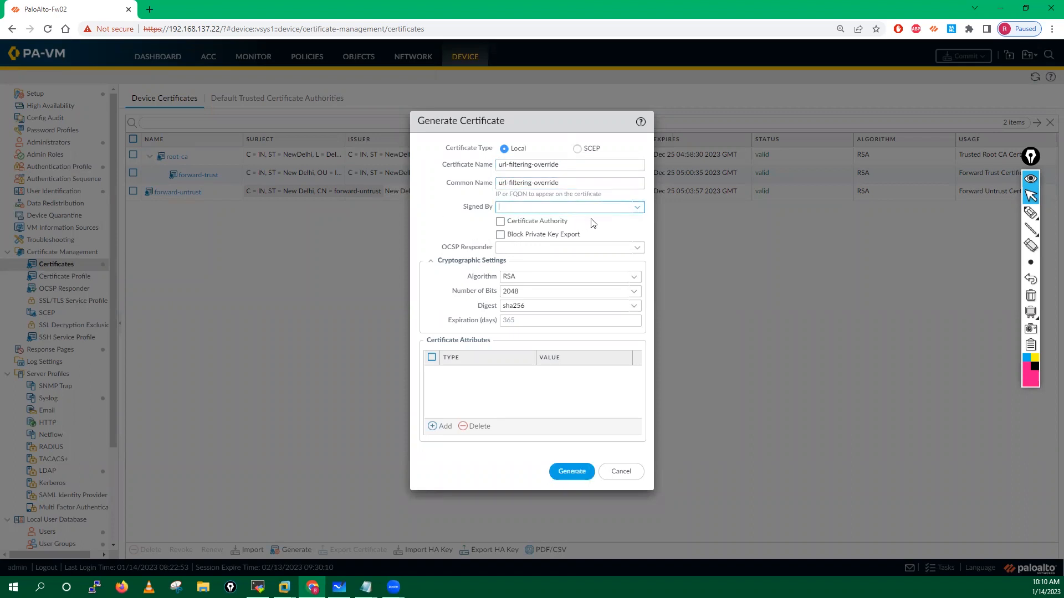
click(637, 208)
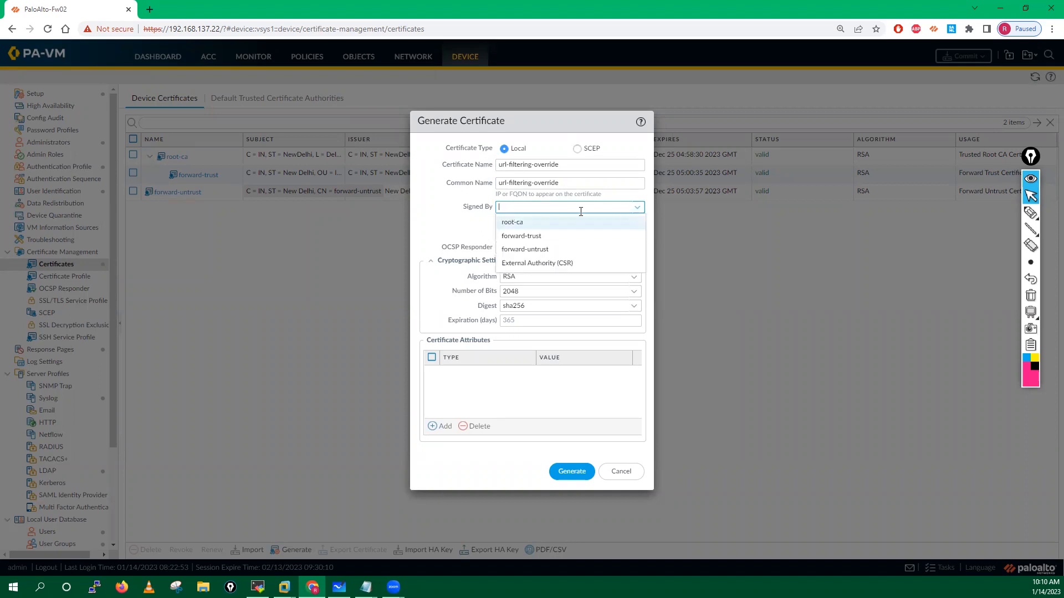
click(516, 222)
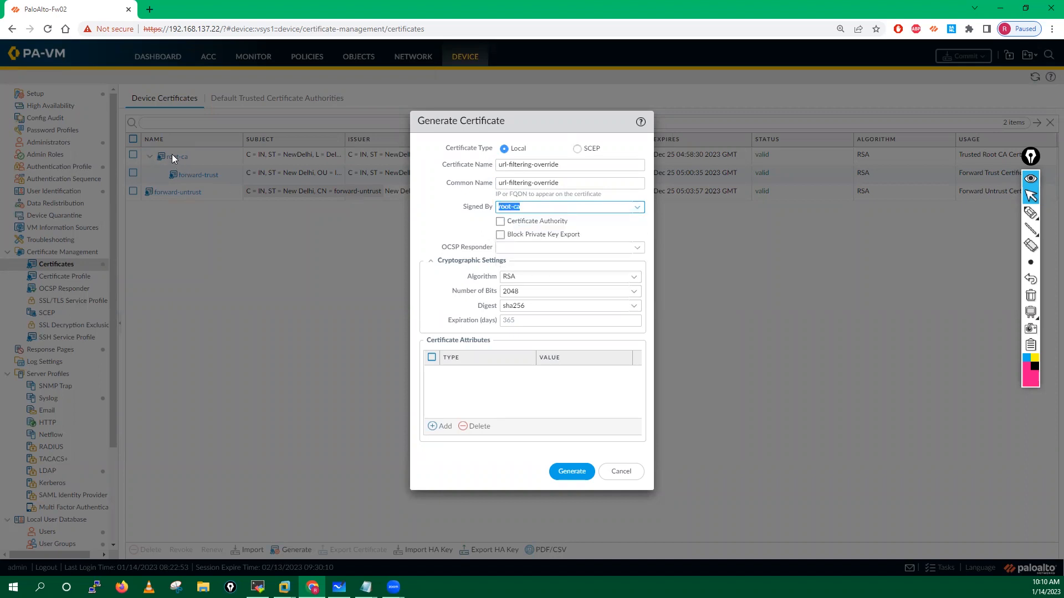
Step: Add Country IN and IP 10.1.1.250 attributes and generate the certificate
click(439, 428)
click(450, 389)
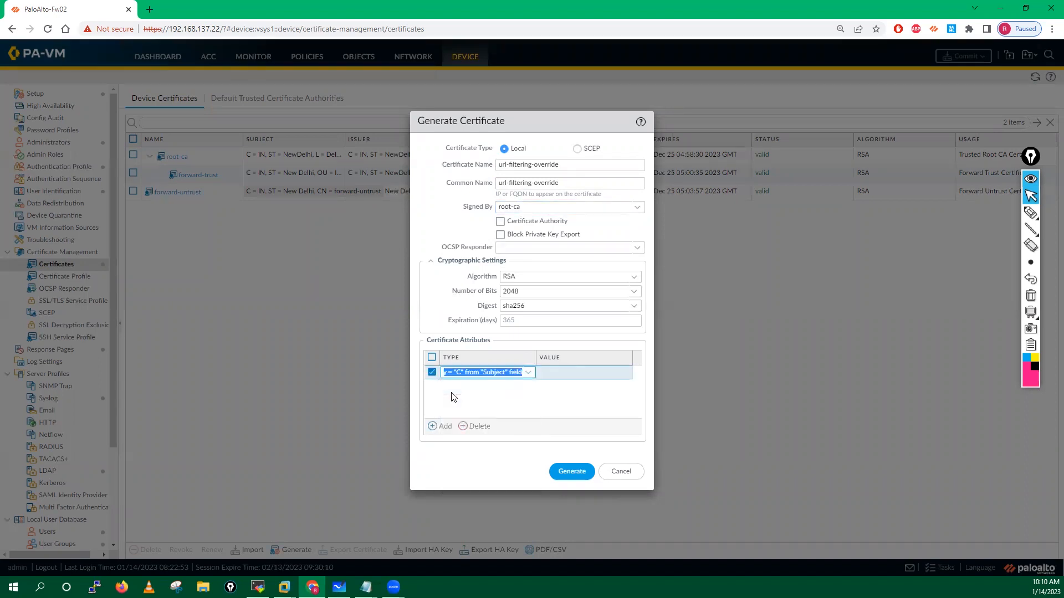
click(443, 427)
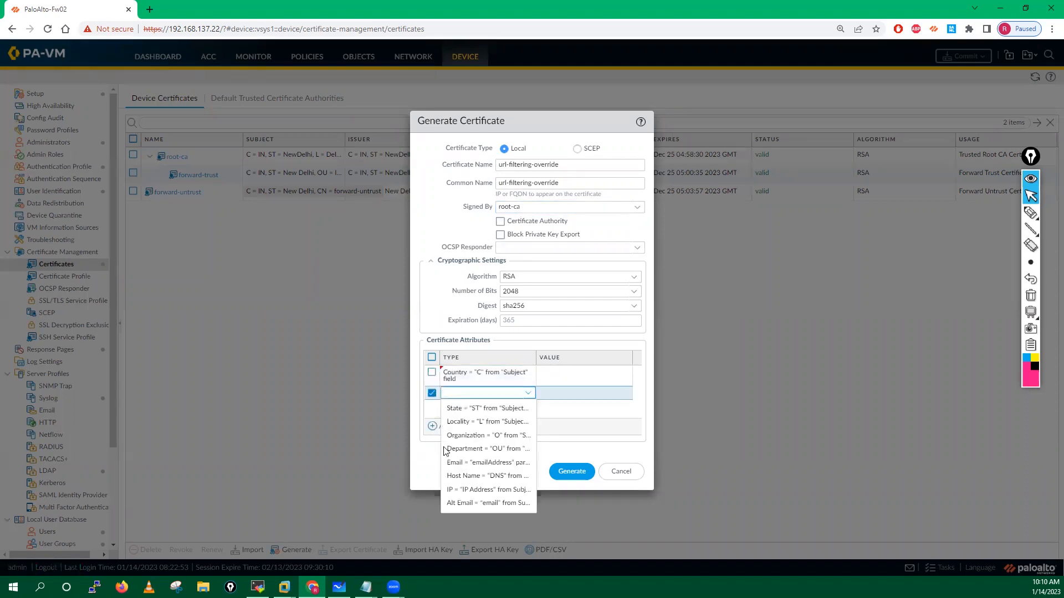
click(471, 491)
click(564, 376)
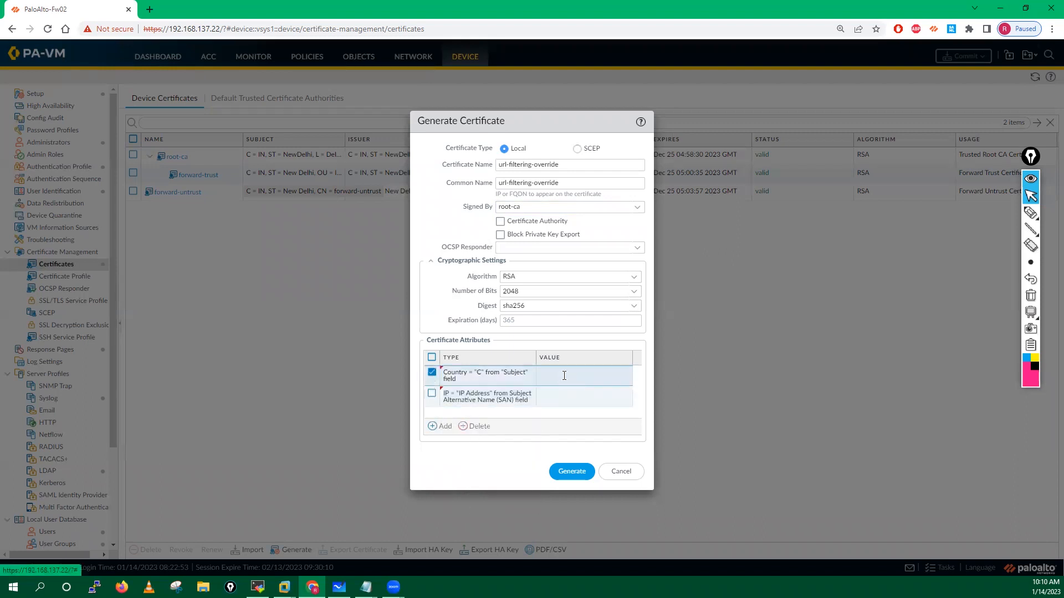
click(564, 376)
text(indi)
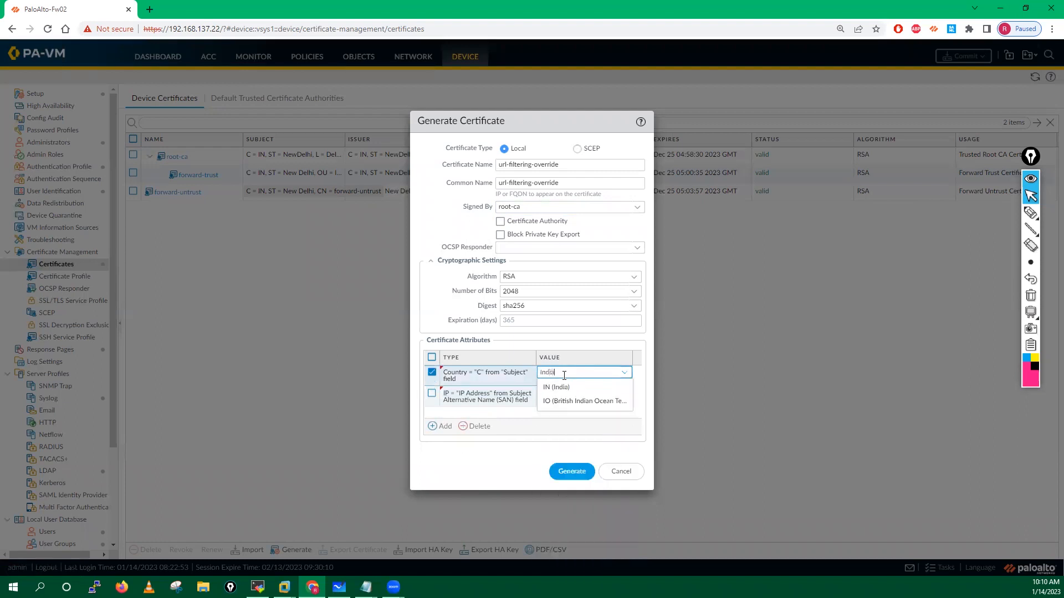
click(547, 389)
click(552, 398)
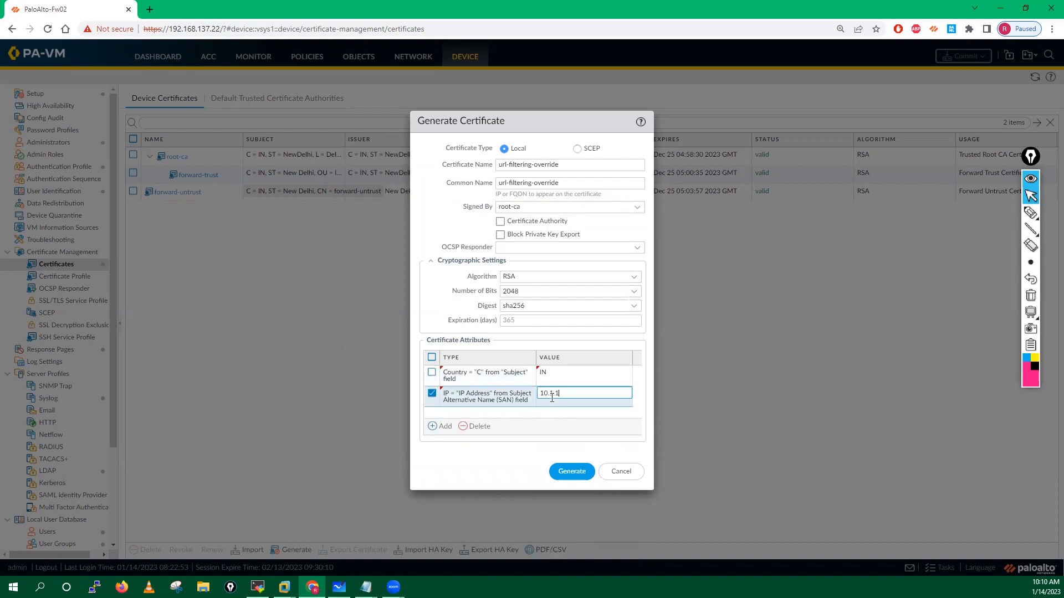
text(10.1.1.250)
click(572, 471)
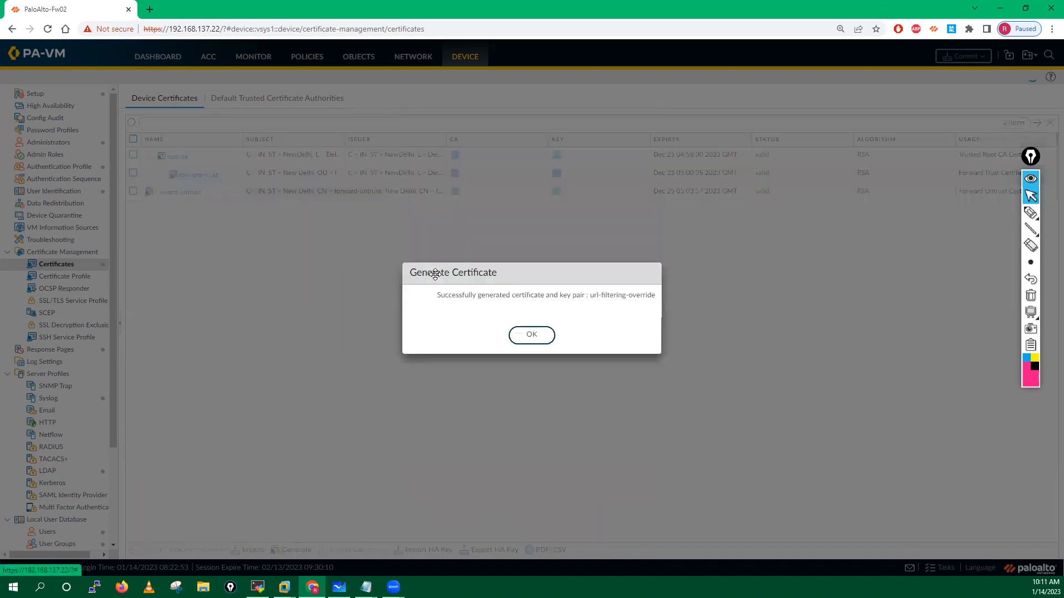
click(516, 348)
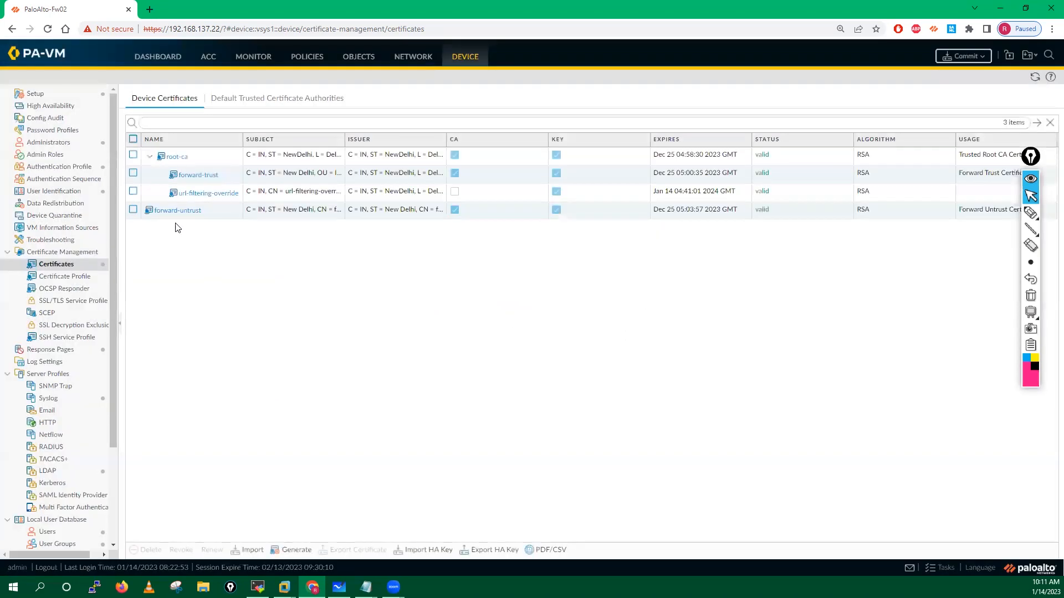
click(34, 94)
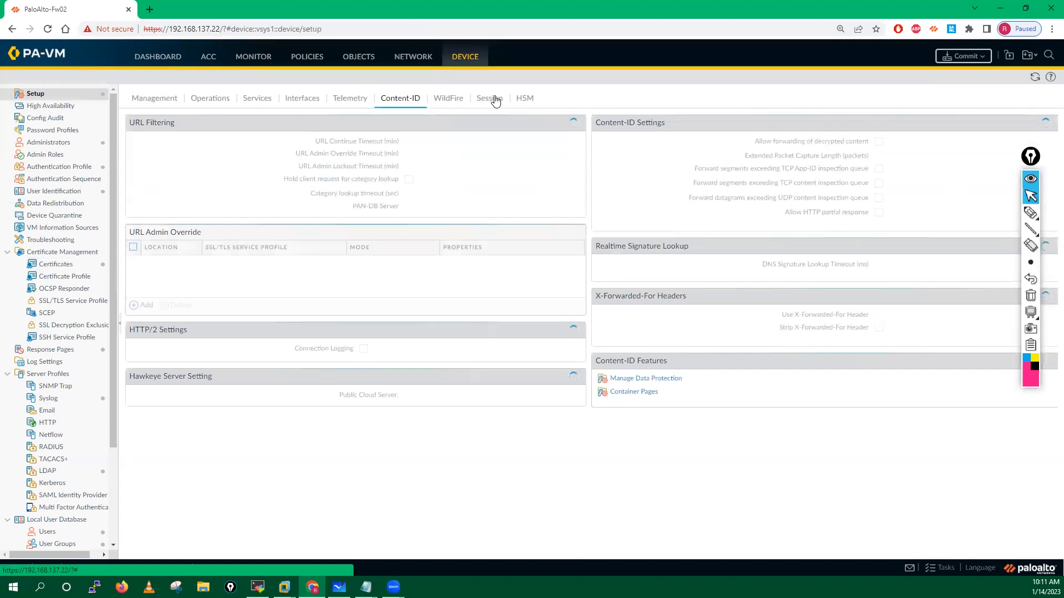
Step: Check the override entry's SSL/TLS profile choices, then cancel without changes
click(206, 267)
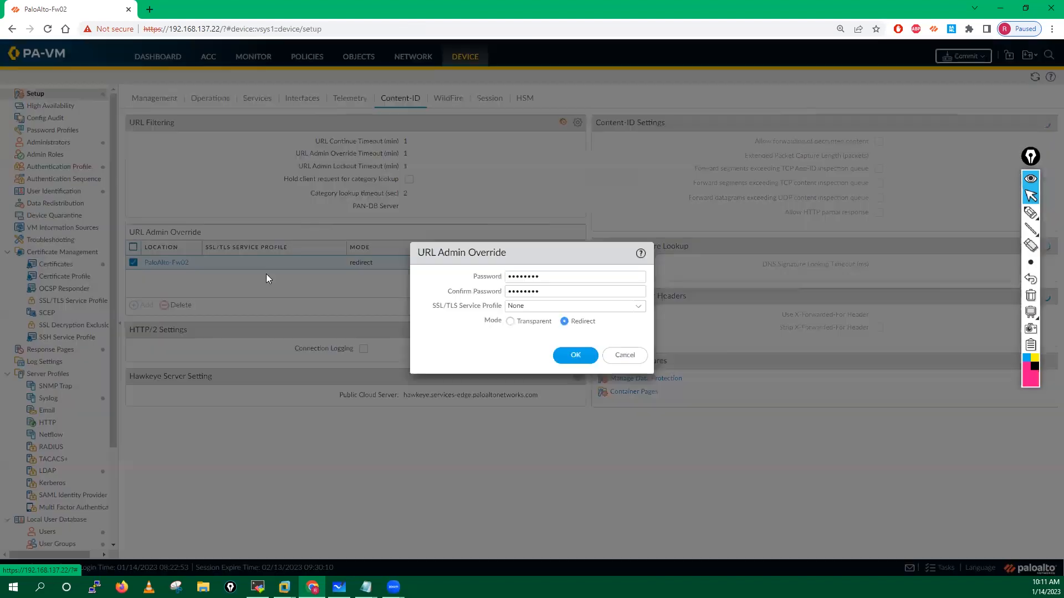
click(639, 306)
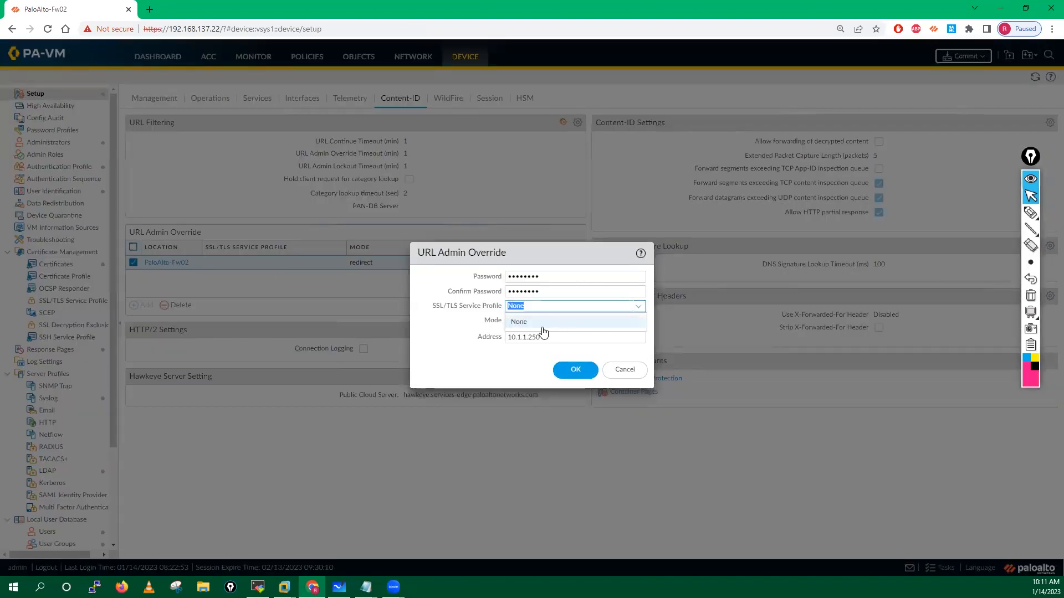
click(456, 323)
click(629, 368)
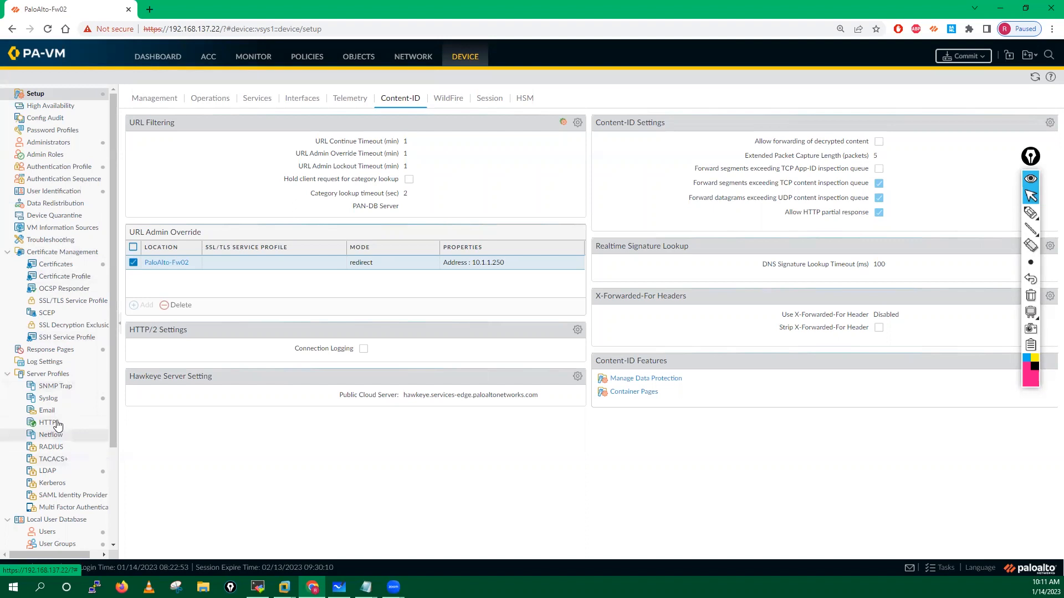
Step: Create SSL/TLS service profile URL-Filtering using the url-filtering-override certificate
click(60, 302)
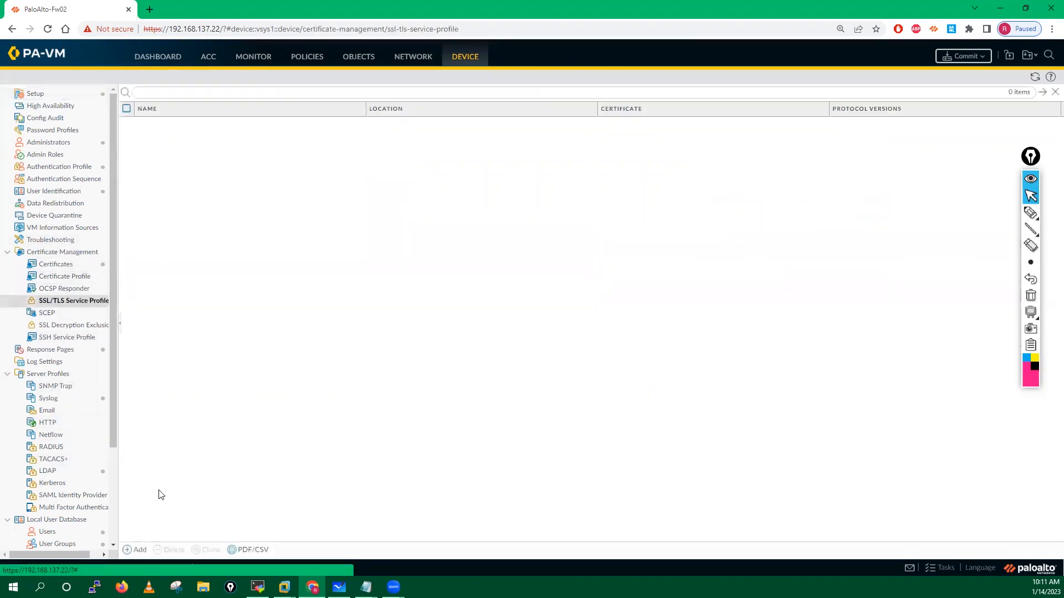
click(134, 550)
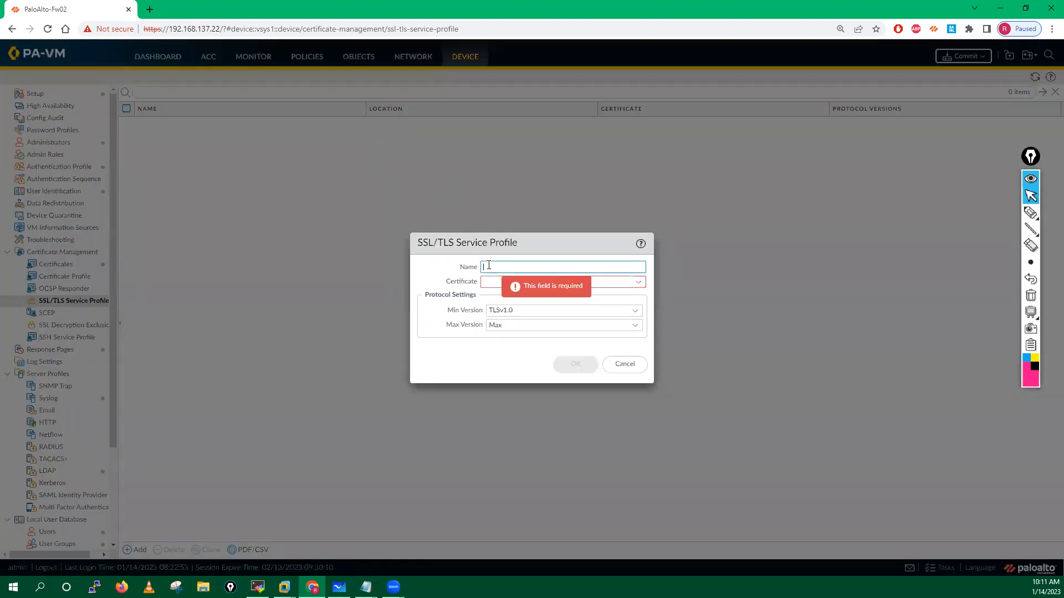
text(URL-Filtering)
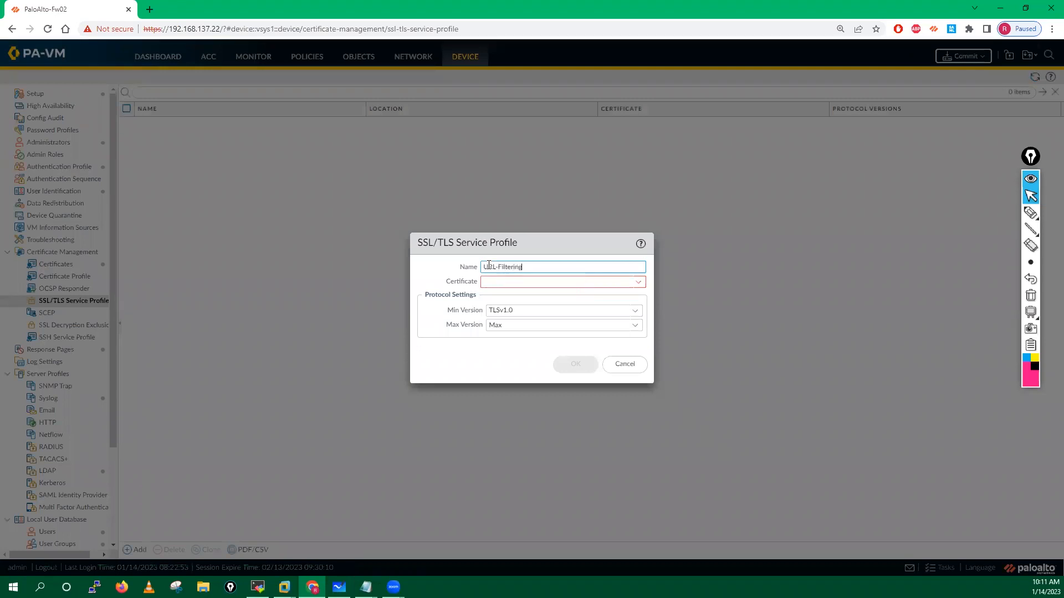
click(641, 285)
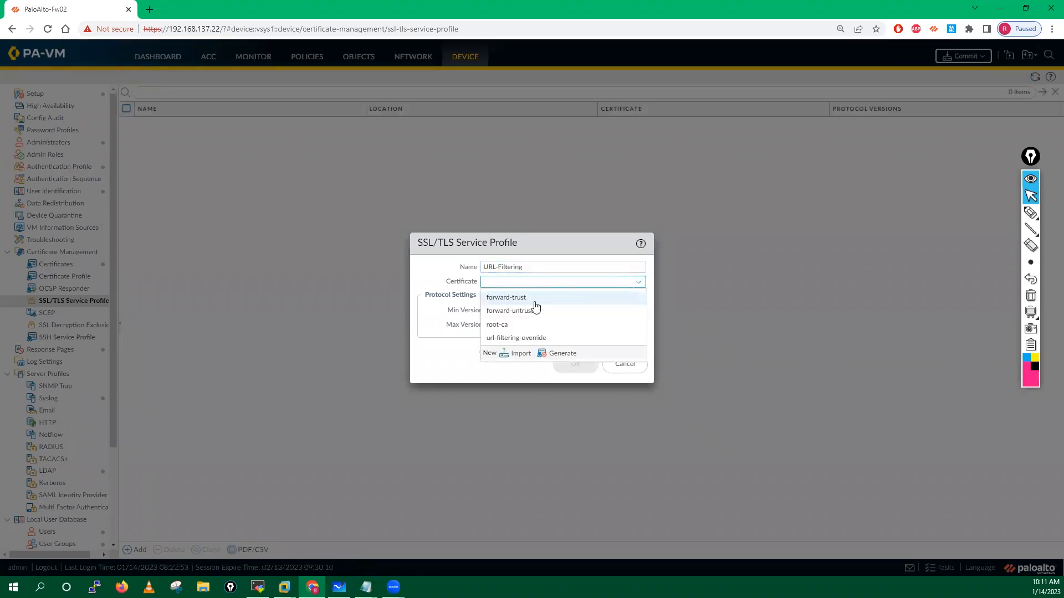
click(494, 338)
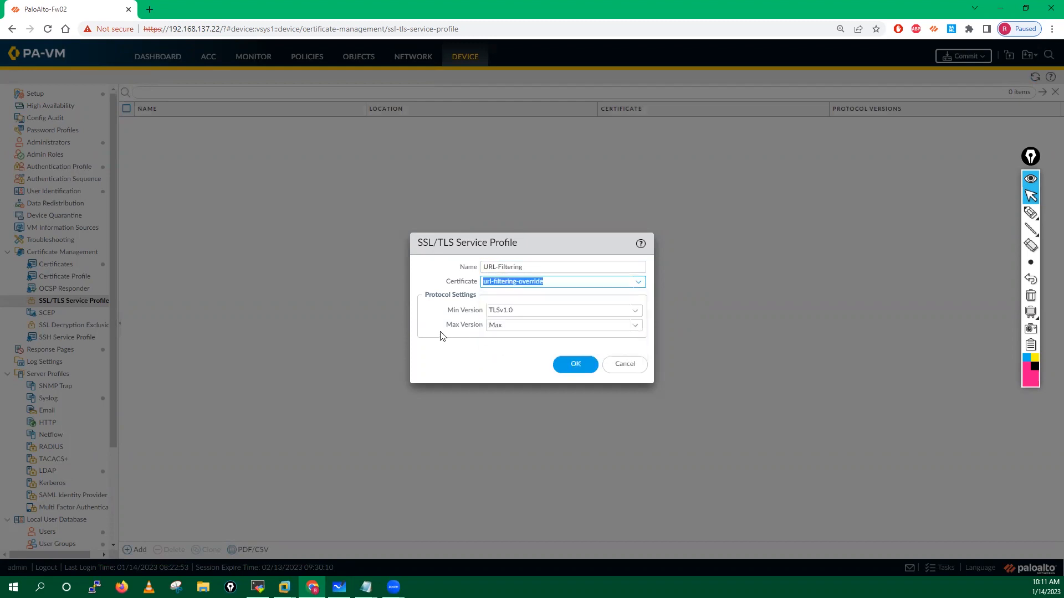
click(575, 364)
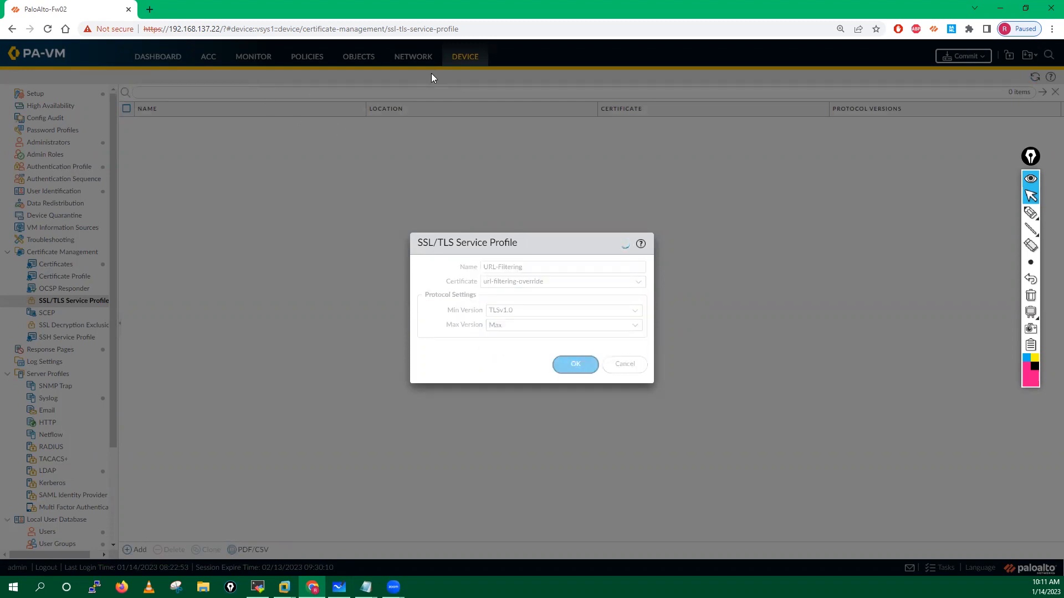
Step: Reload the hung firewall page in the browser
click(1031, 158)
drag(1031, 158, 1049, 163)
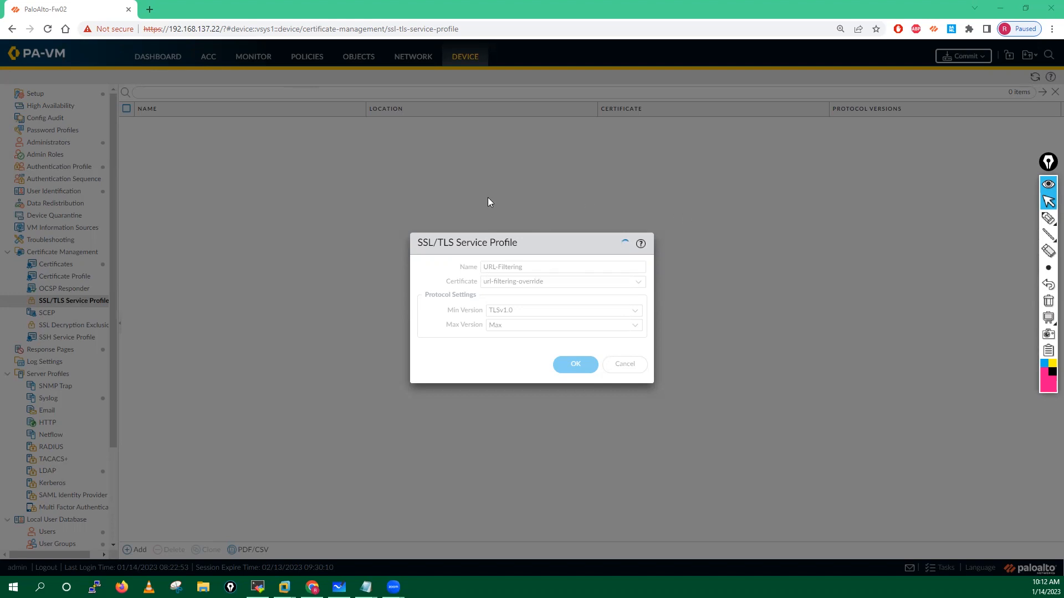
click(48, 30)
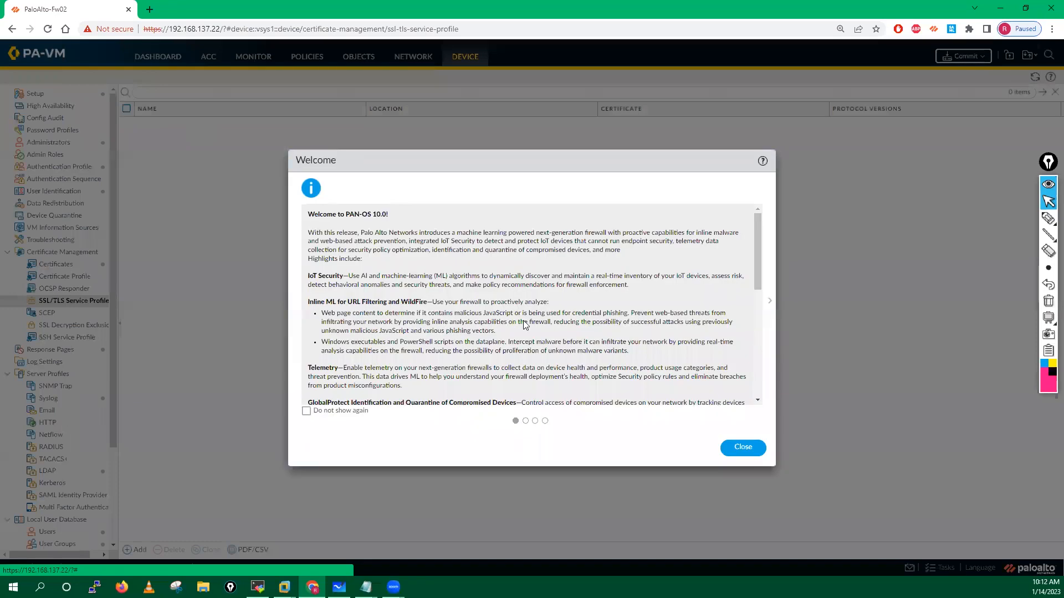
Step: Dismiss the welcome and telemetry prompts, then save URL-Filtering with the url-filtering-override certificate
click(743, 447)
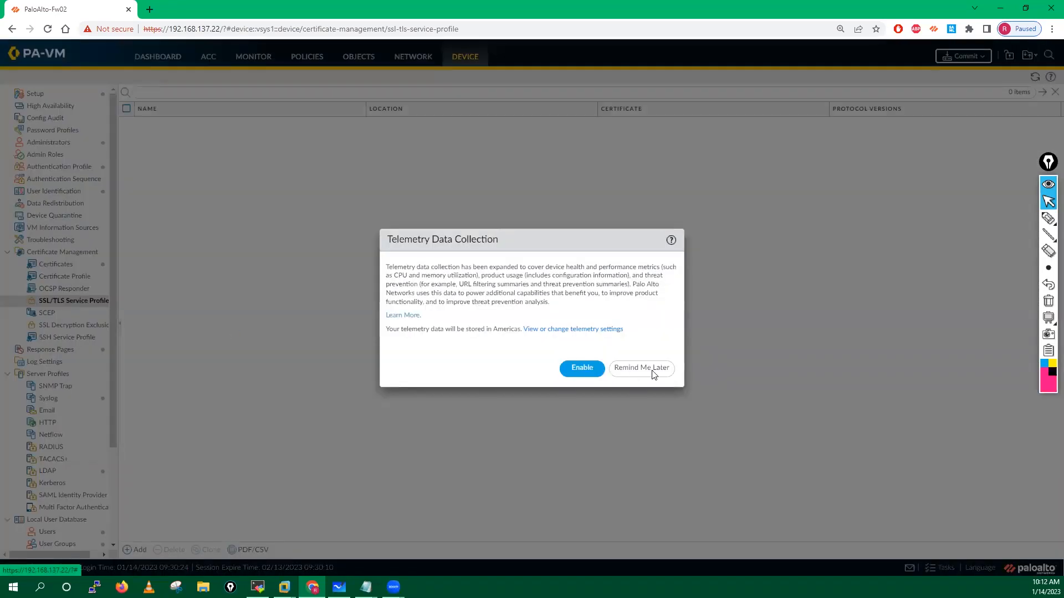
click(642, 370)
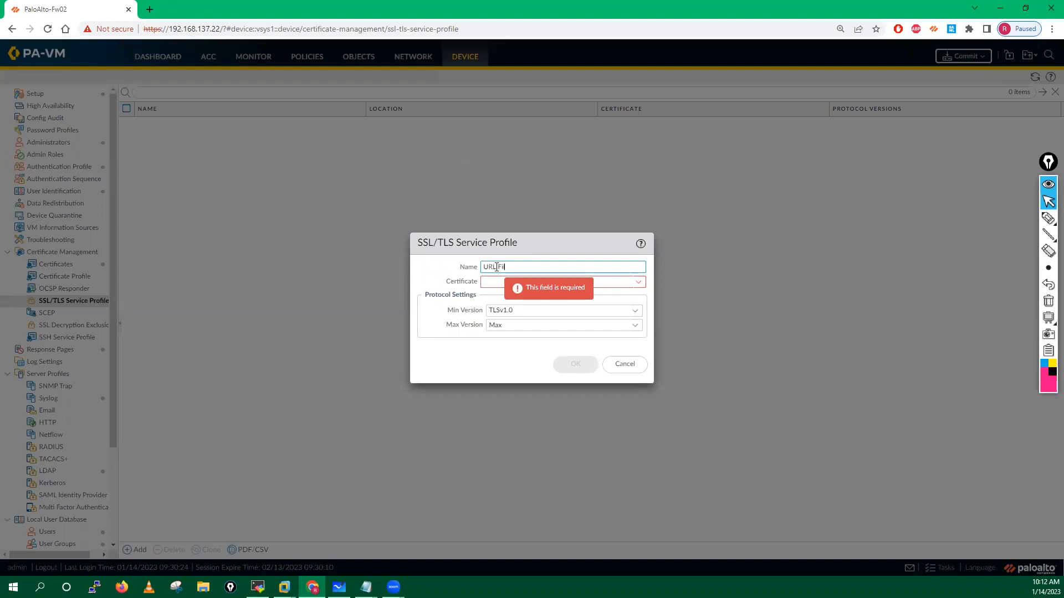
click(501, 282)
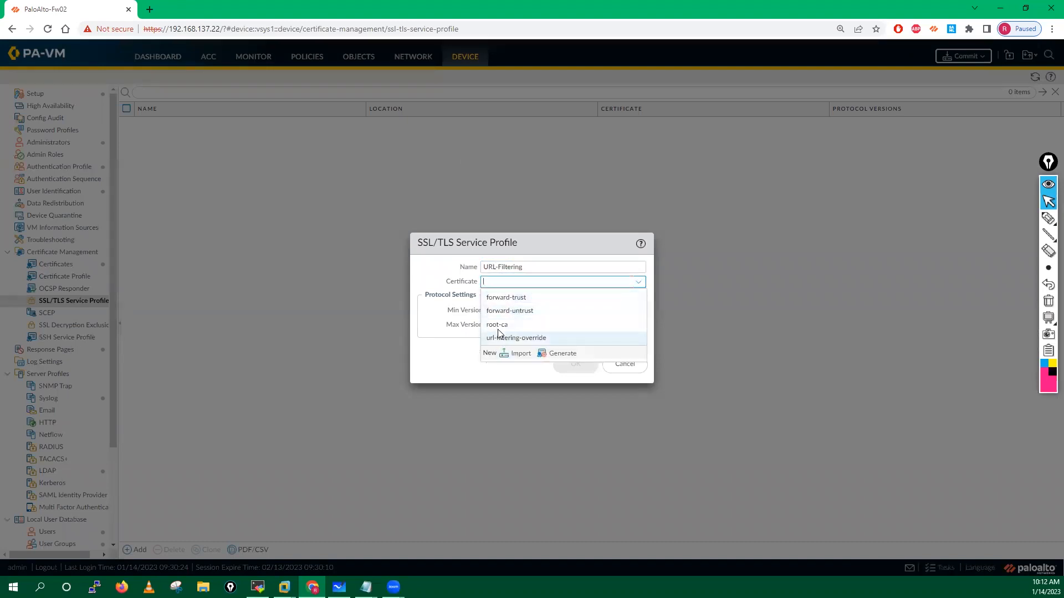
click(498, 326)
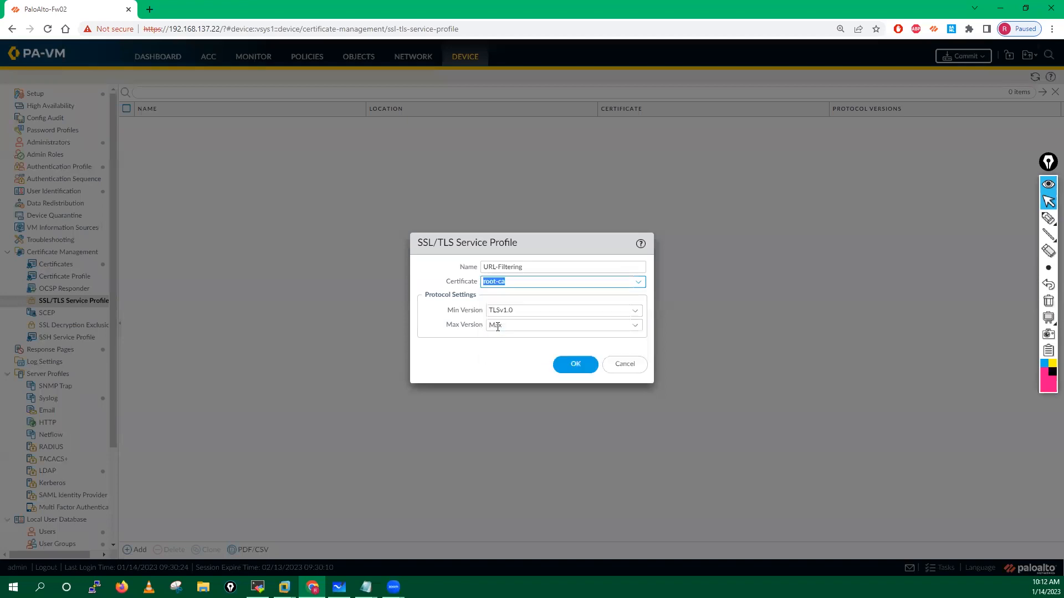
click(638, 282)
click(530, 338)
click(579, 367)
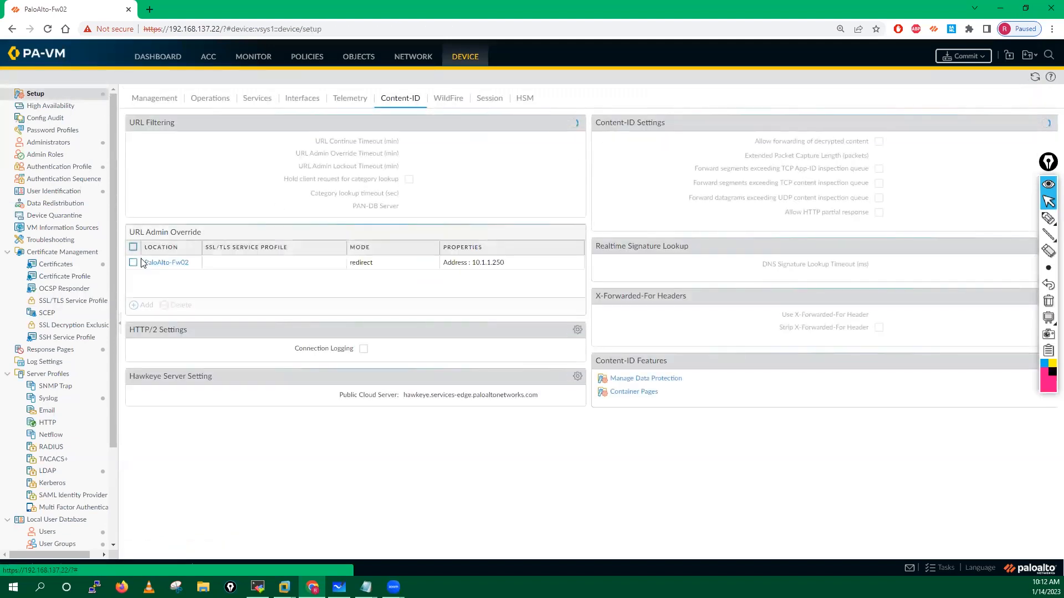
Step: Assign the URL-Filtering SSL/TLS profile to the PaloAlto-Fw02 override entry and commit
click(166, 263)
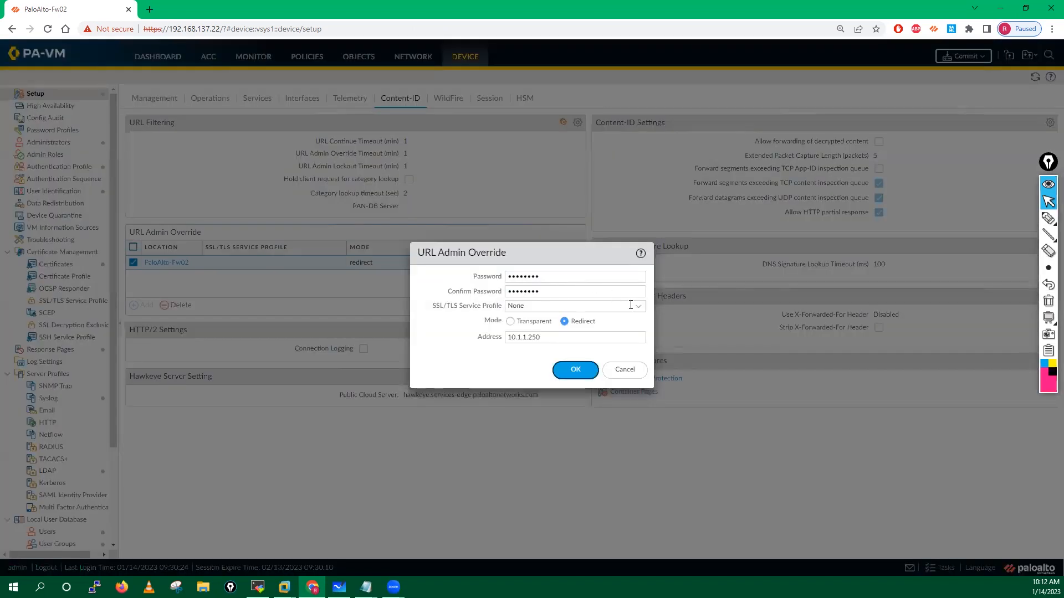
click(637, 307)
click(521, 335)
click(574, 369)
click(983, 59)
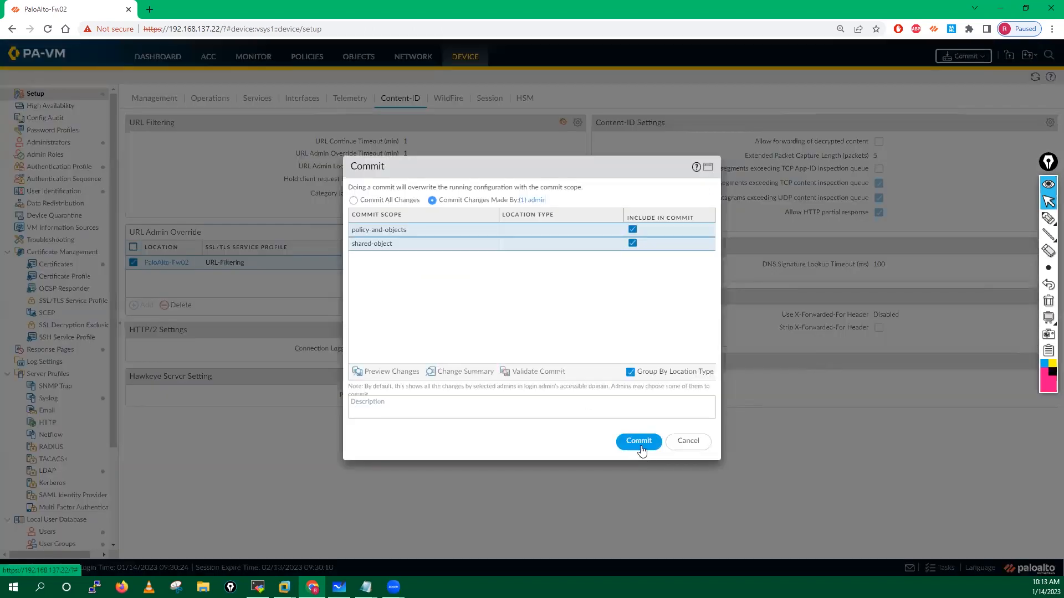
click(639, 441)
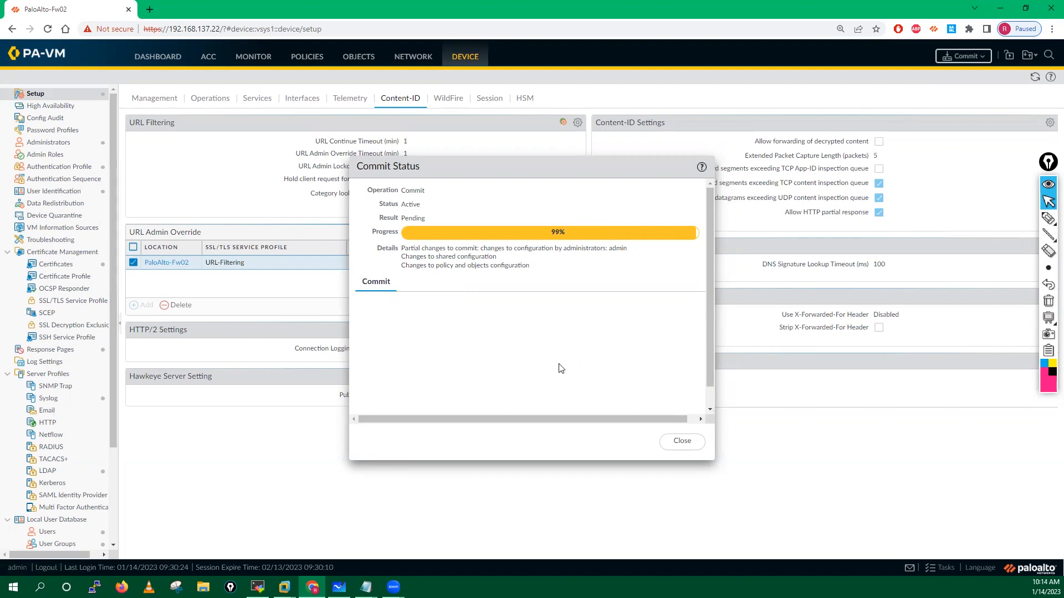
Step: Show the URL Filtering logs during the commit, then bring up the Win XP virtual machine
click(252, 57)
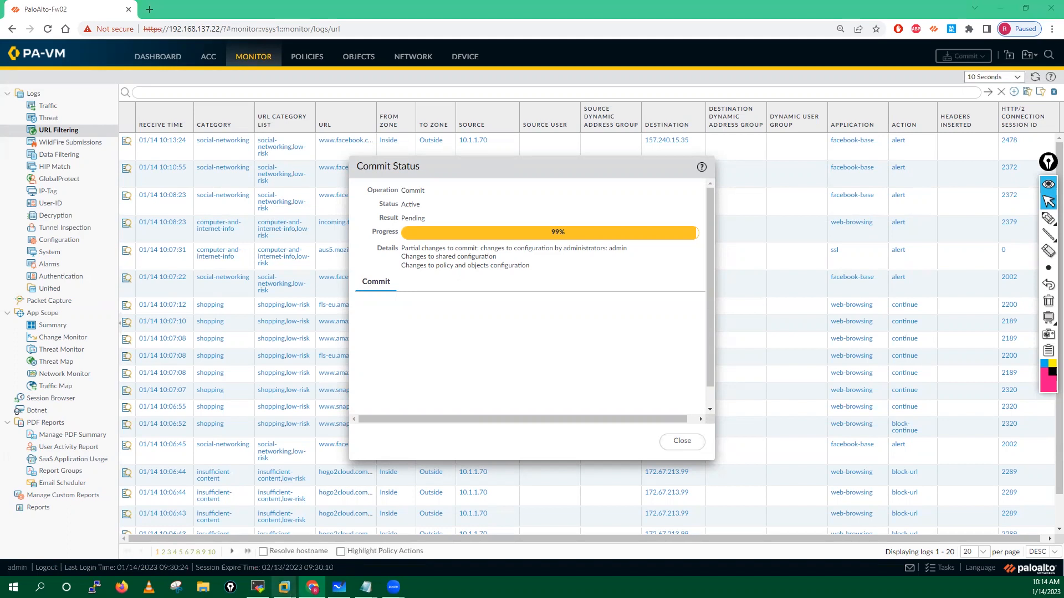
mouse_move(284, 587)
click(373, 550)
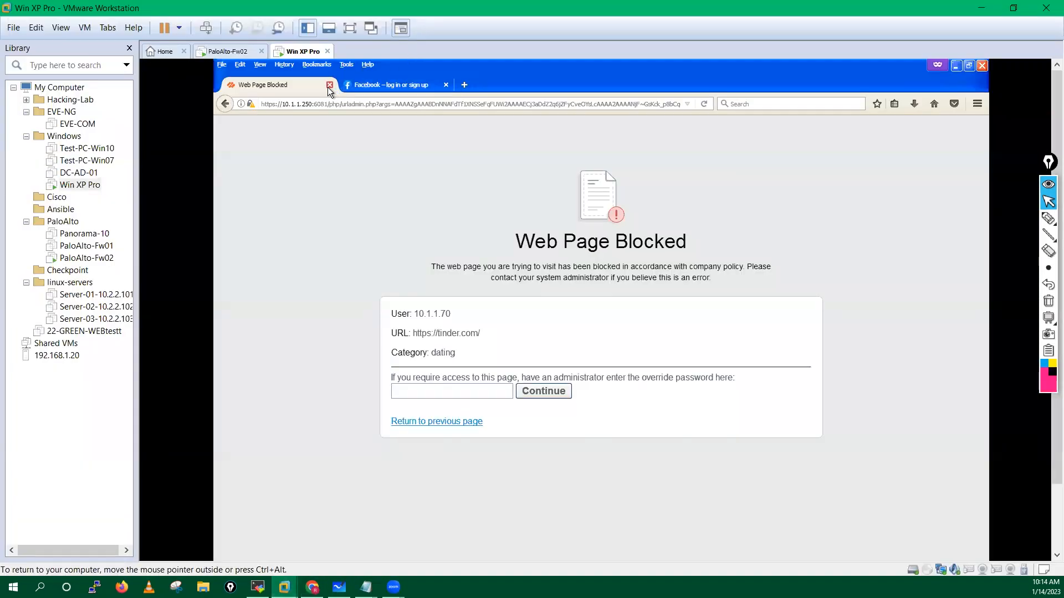
Step: Close the blocked-page and Facebook login tabs and browse to youtube
click(329, 86)
click(329, 86)
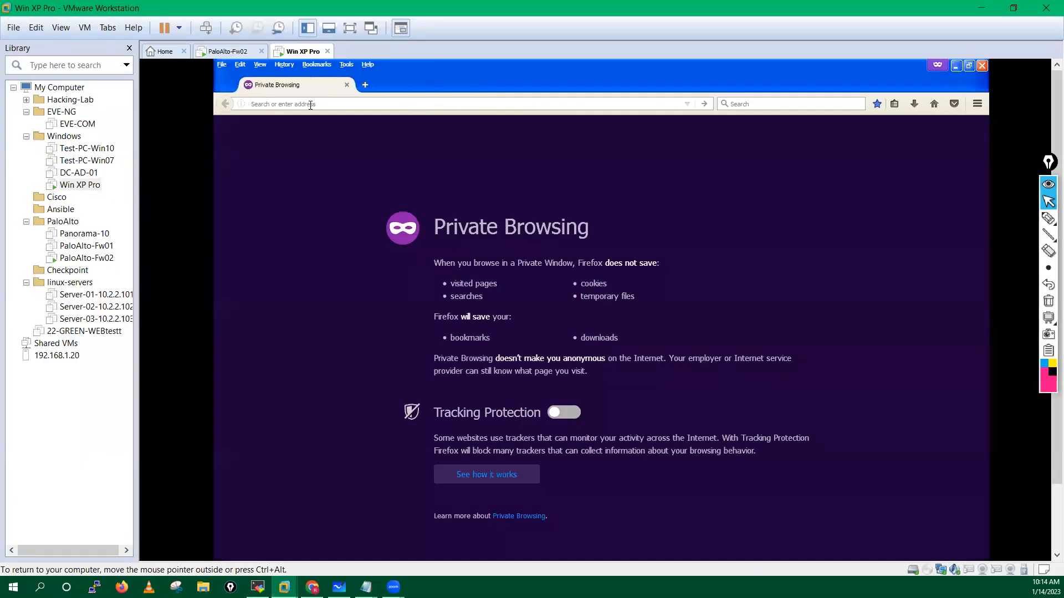
text(youtube.com/)
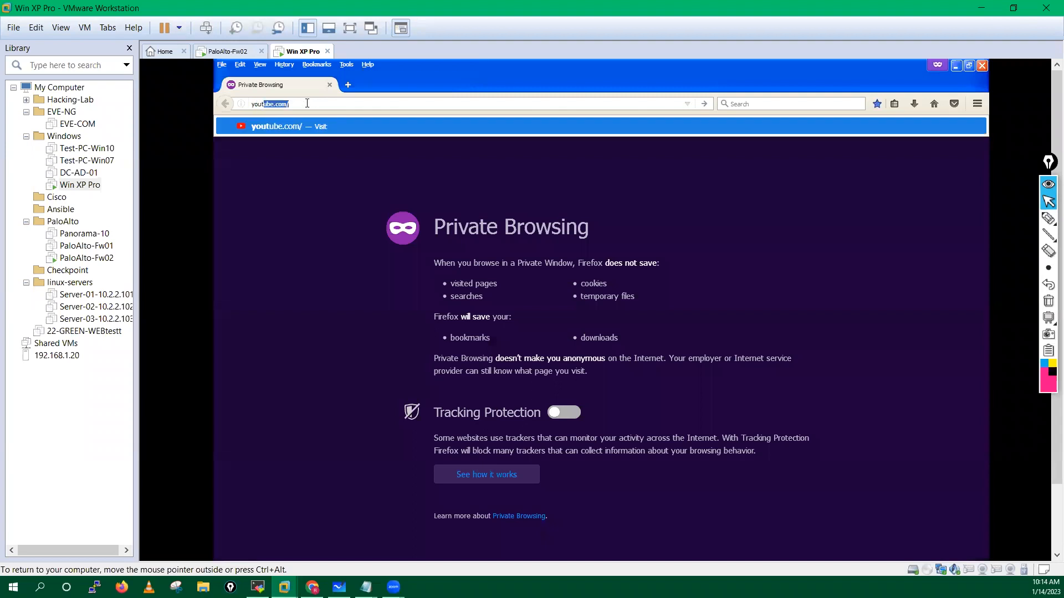
key(Return)
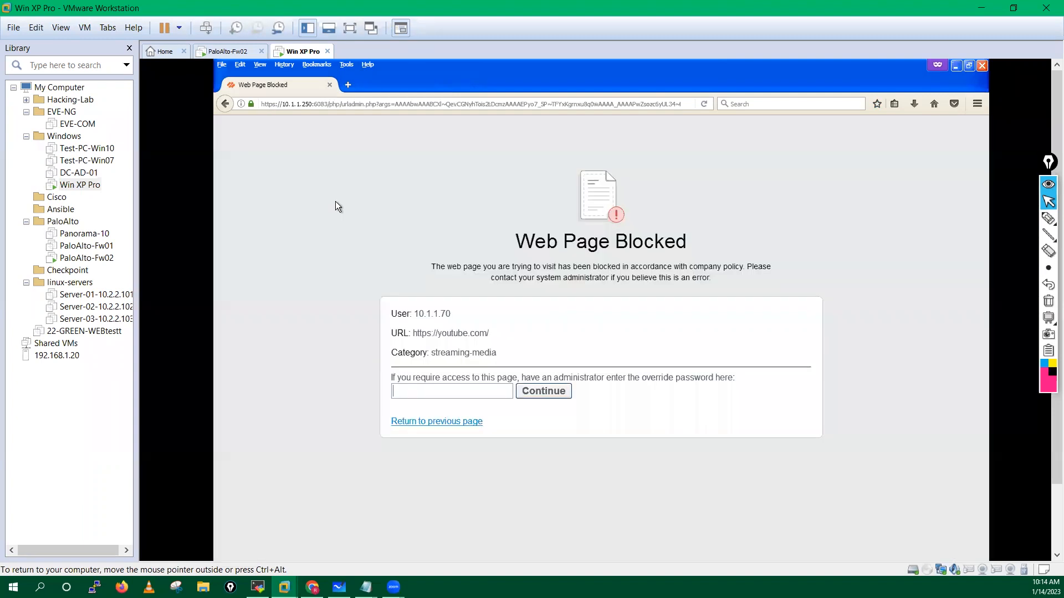
Step: Submit the admin override password on YouTube's block page, then open a new tab
click(407, 391)
text(•••••••••)
click(544, 391)
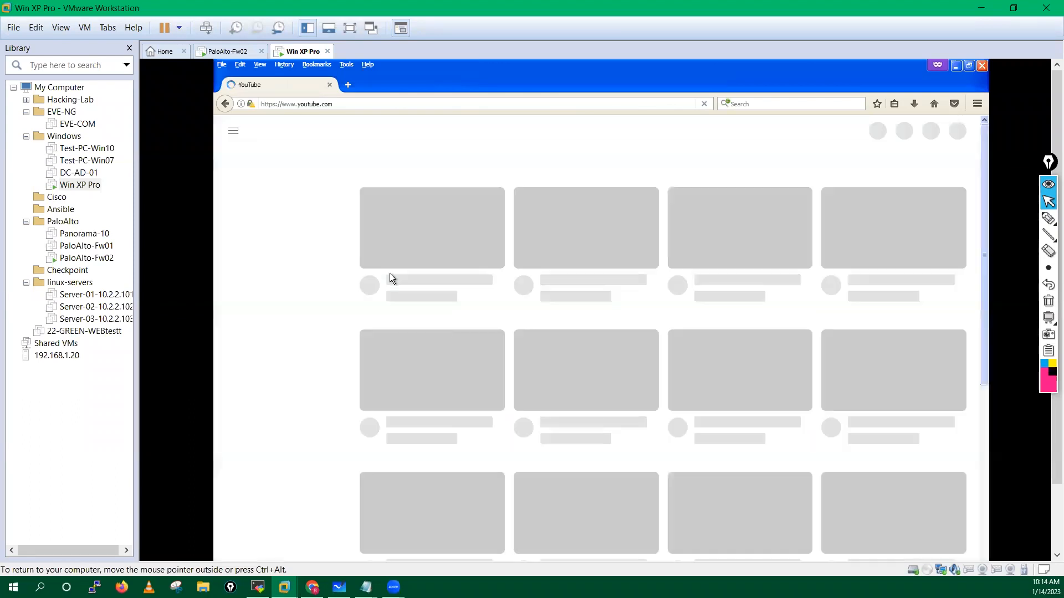
click(347, 84)
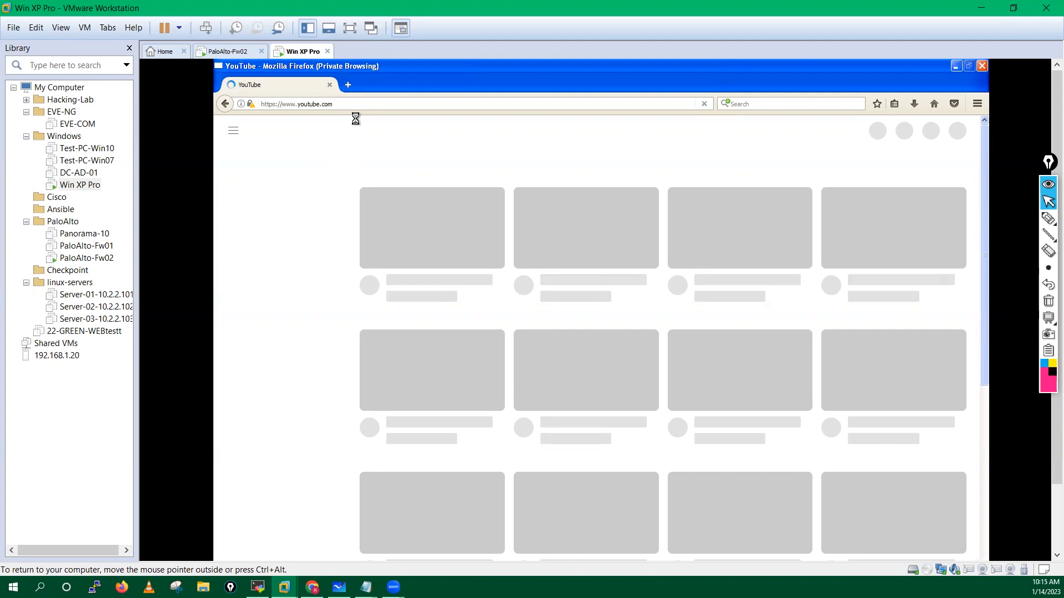
click(349, 86)
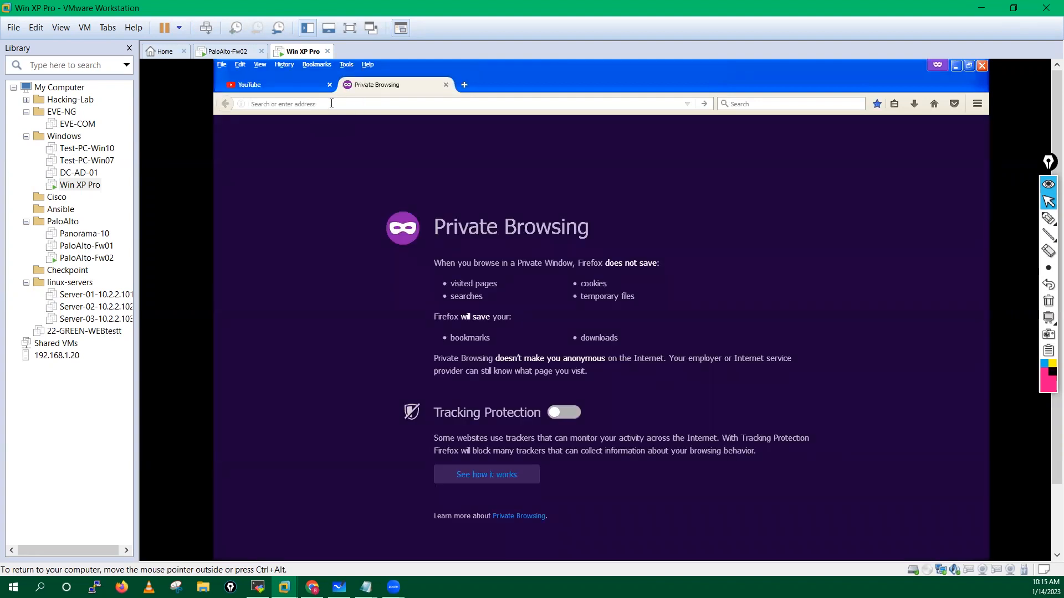
text(http)
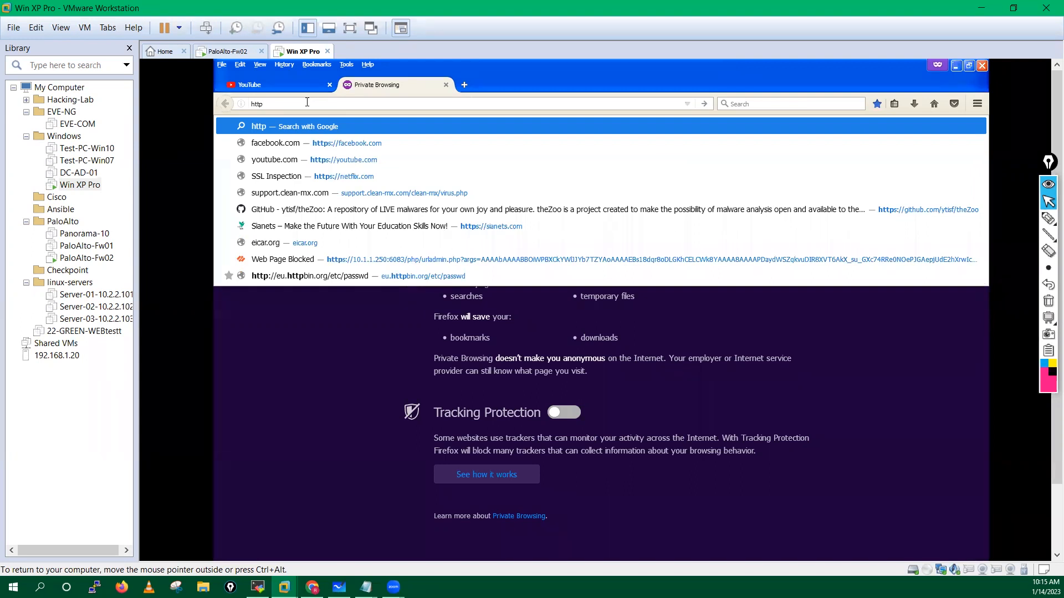
text(s)
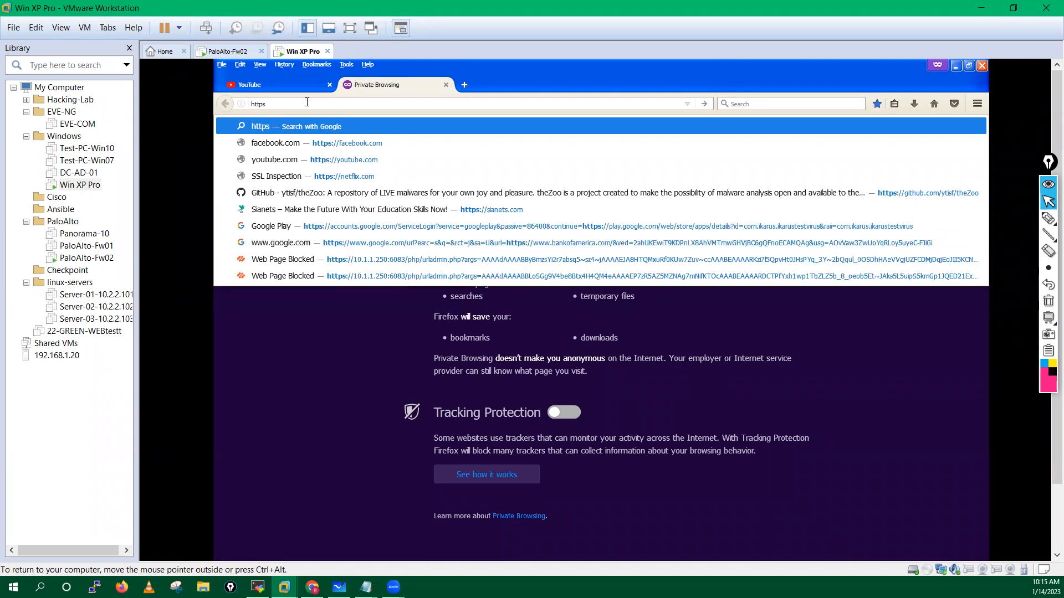
text(://)
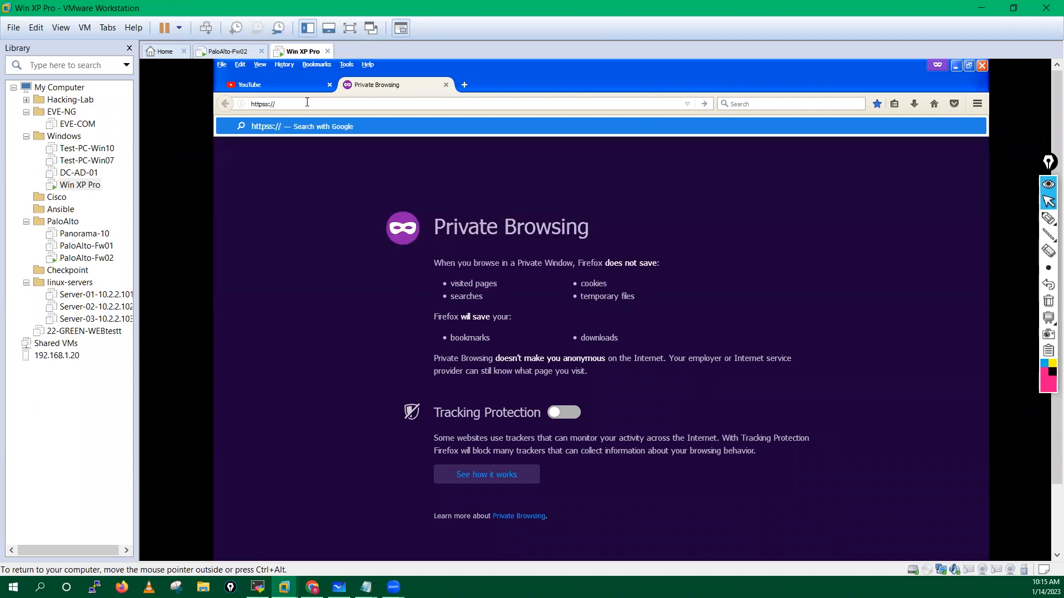
text(netflix.co)
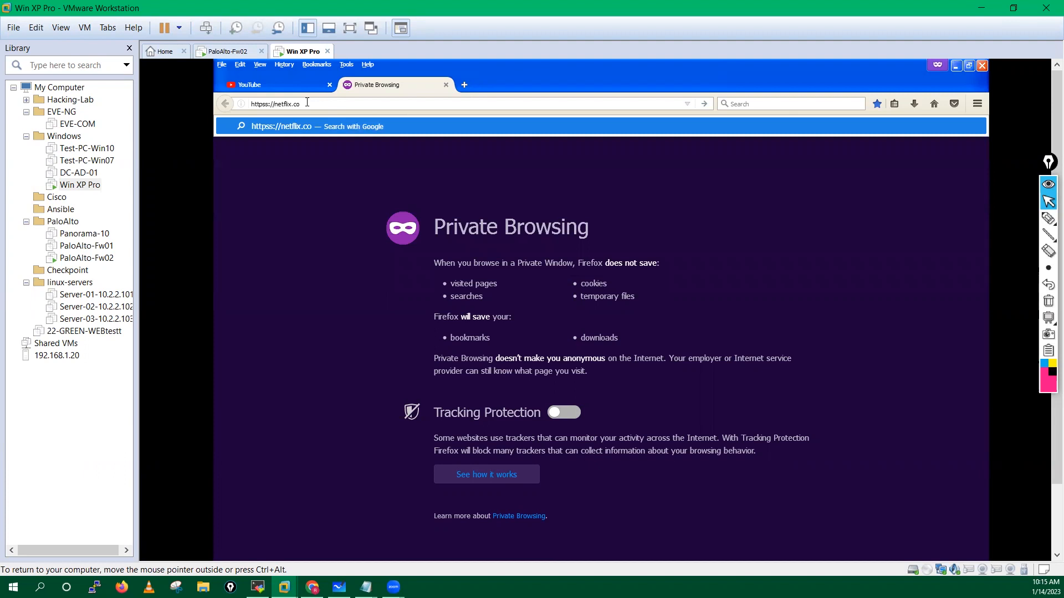
text(m)
key(Return)
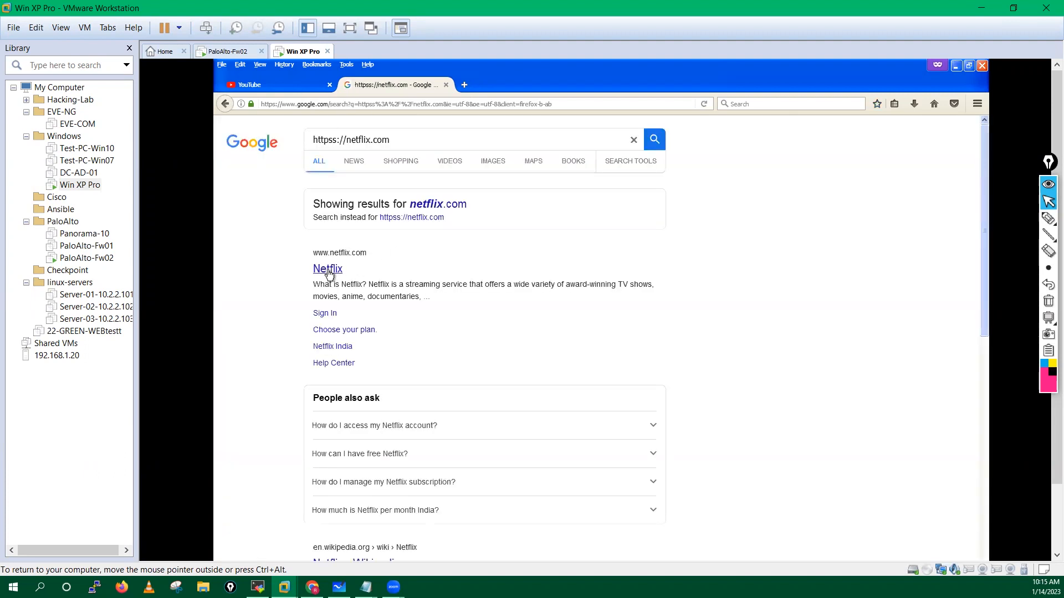
click(328, 270)
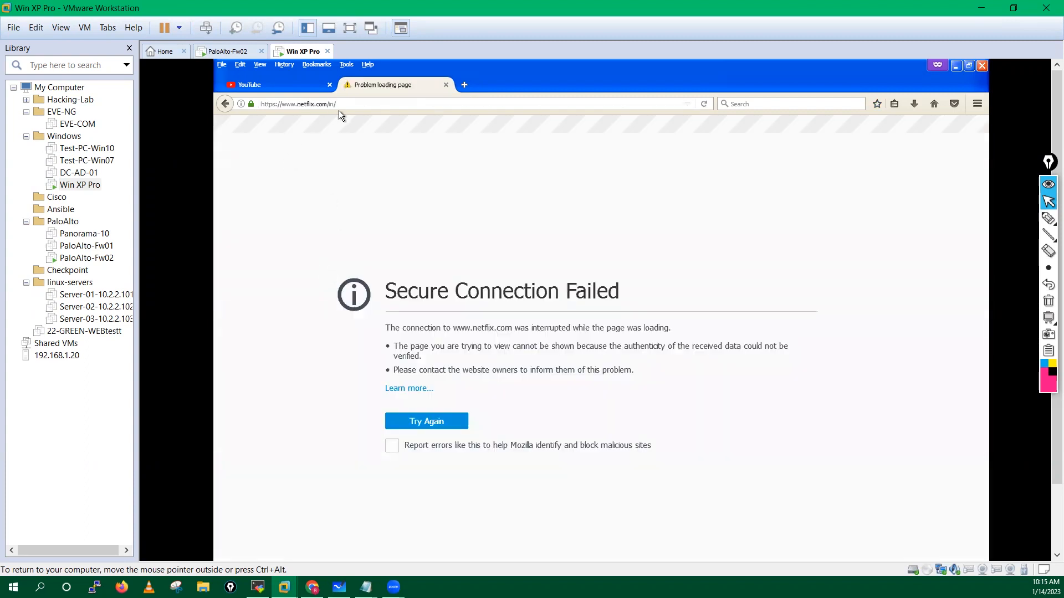
Step: Correct the address to netflix.com, load it, and submit the admin override password
click(361, 102)
click(361, 102)
key(BackSpace)
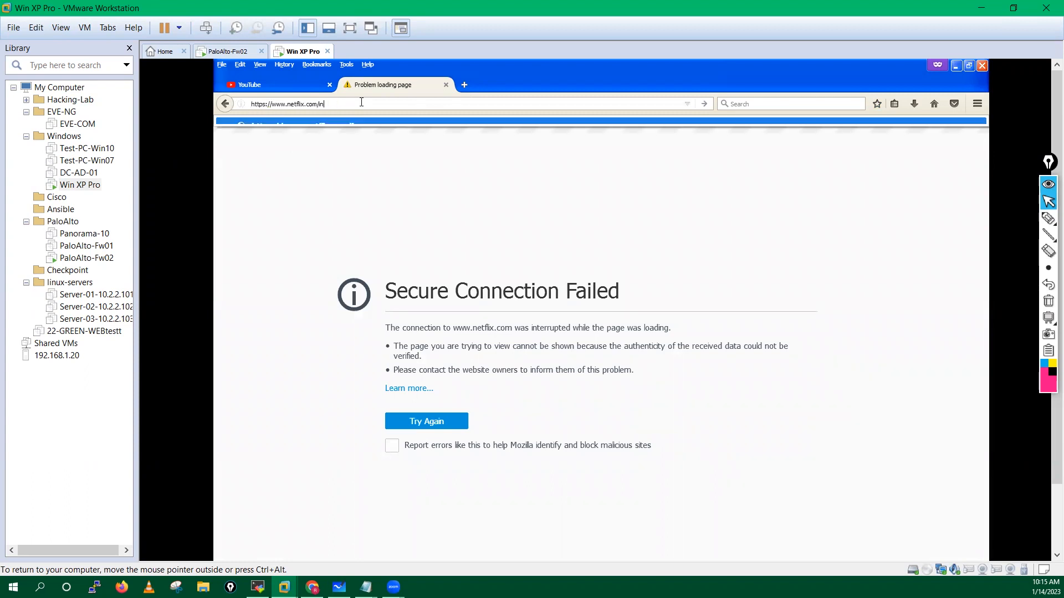
key(BackSpace)
key(BackSpace)
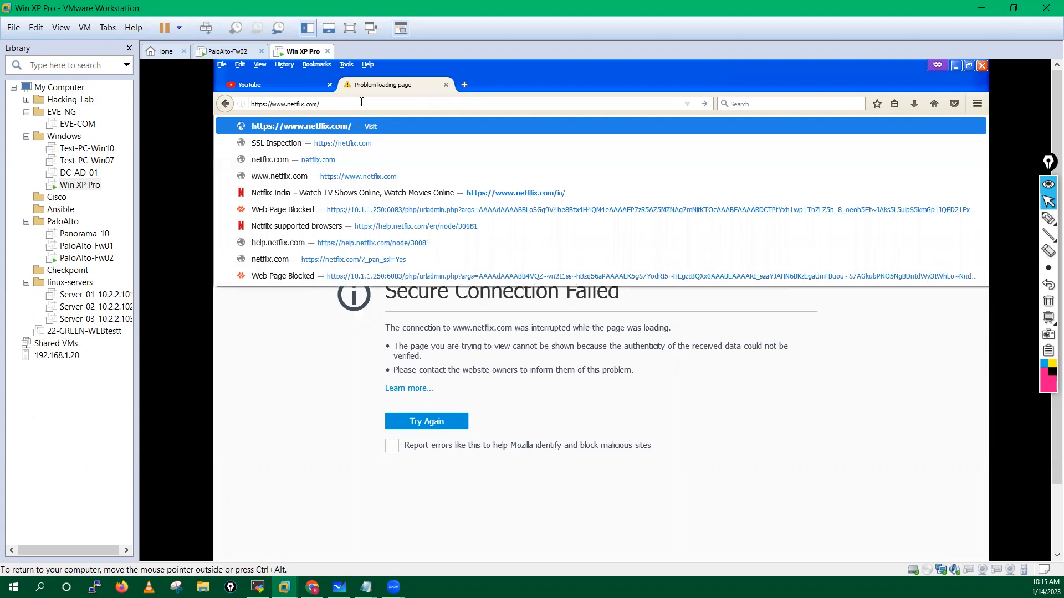
key(BackSpace)
key(Return)
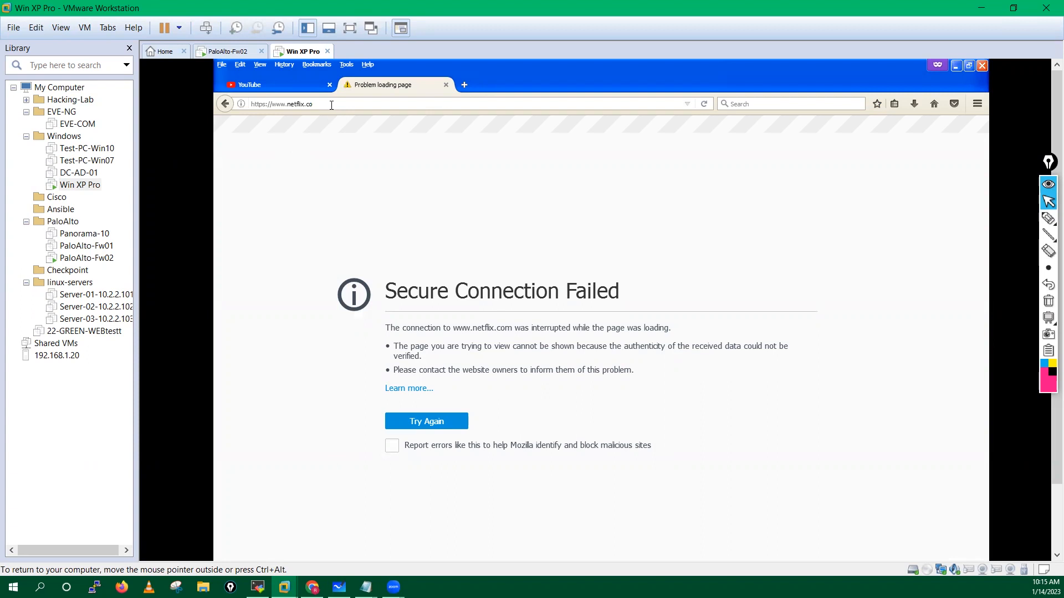
click(338, 103)
click(338, 103)
text(m/)
key(Return)
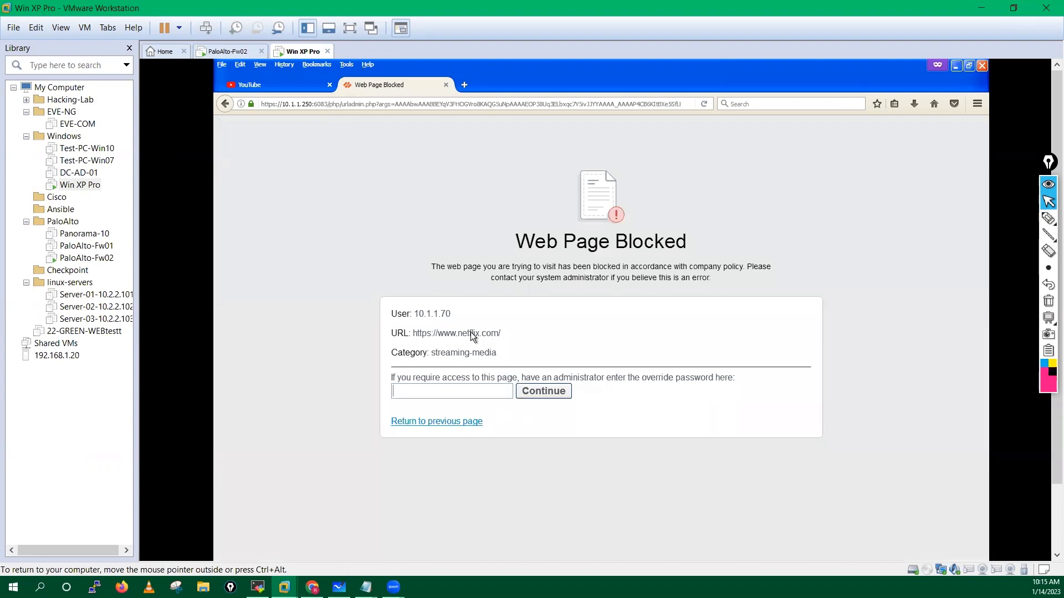
text(*********)
key(Return)
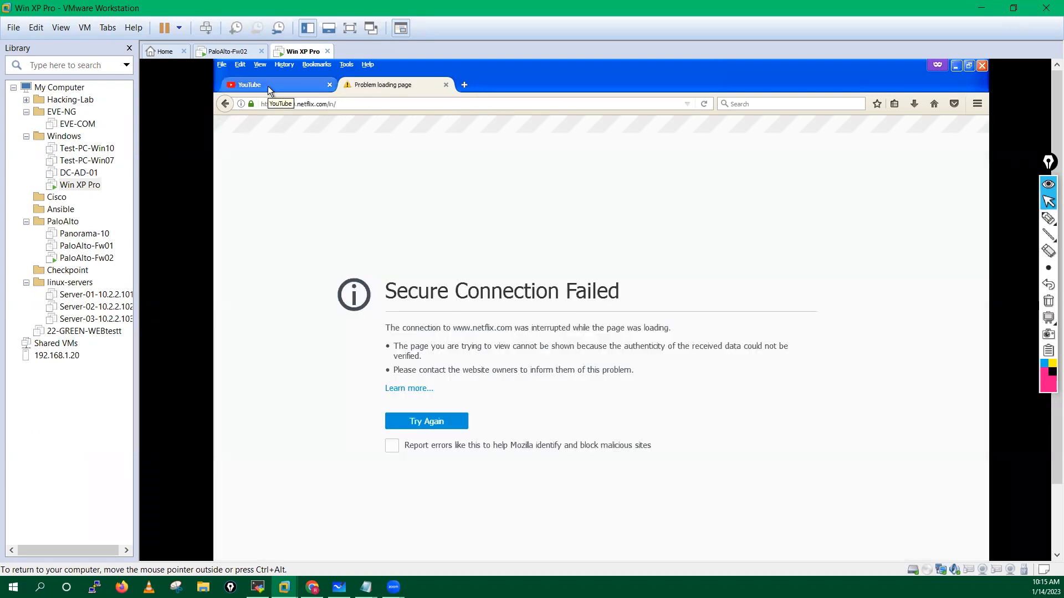
Step: Reload YouTube, close the YouTube and netflix error tabs, and return to the firewall interface
click(268, 87)
click(705, 103)
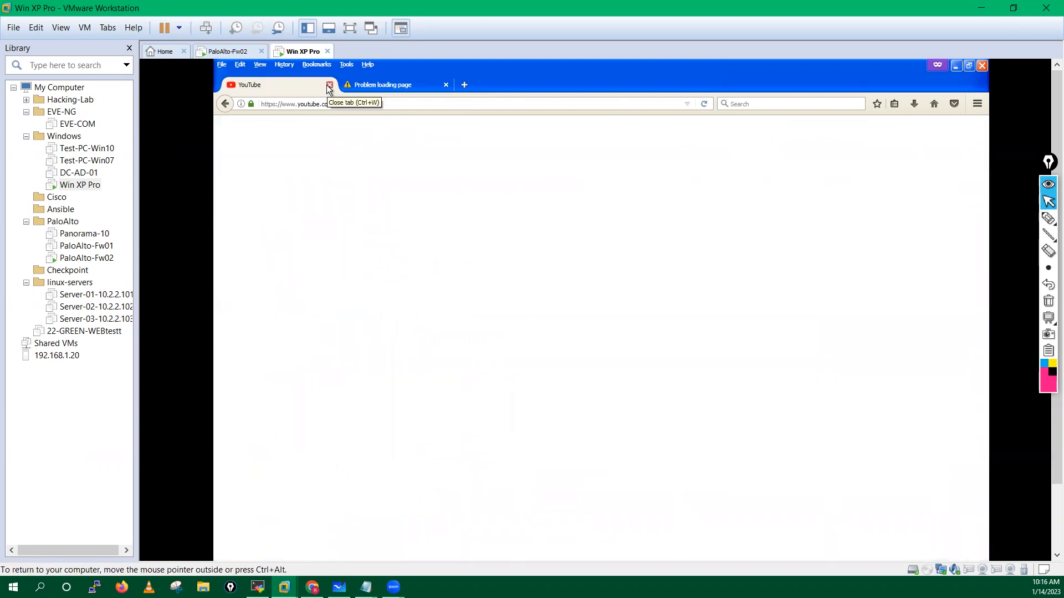
click(329, 85)
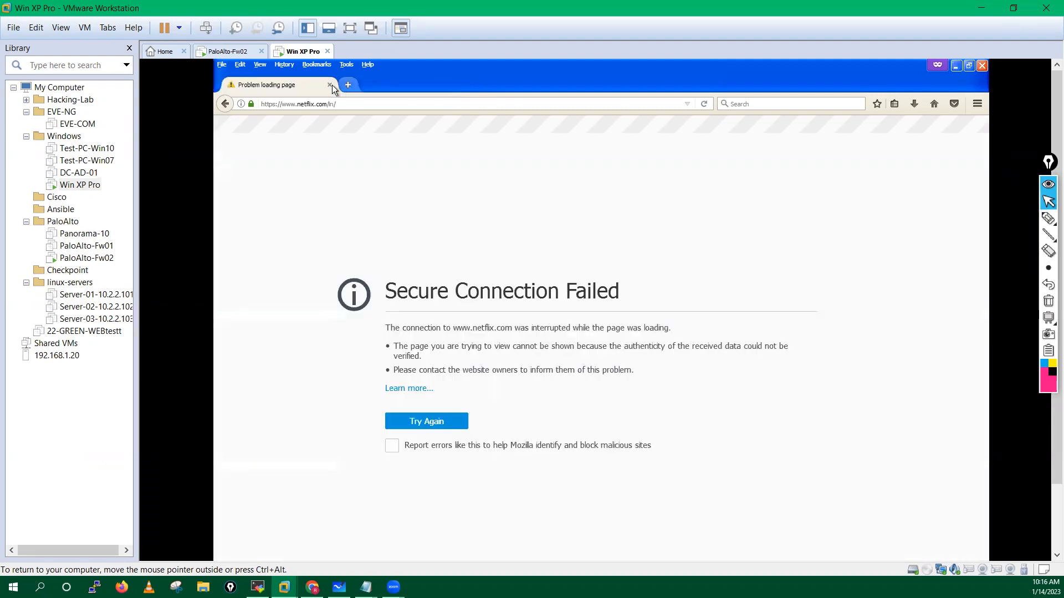
click(330, 85)
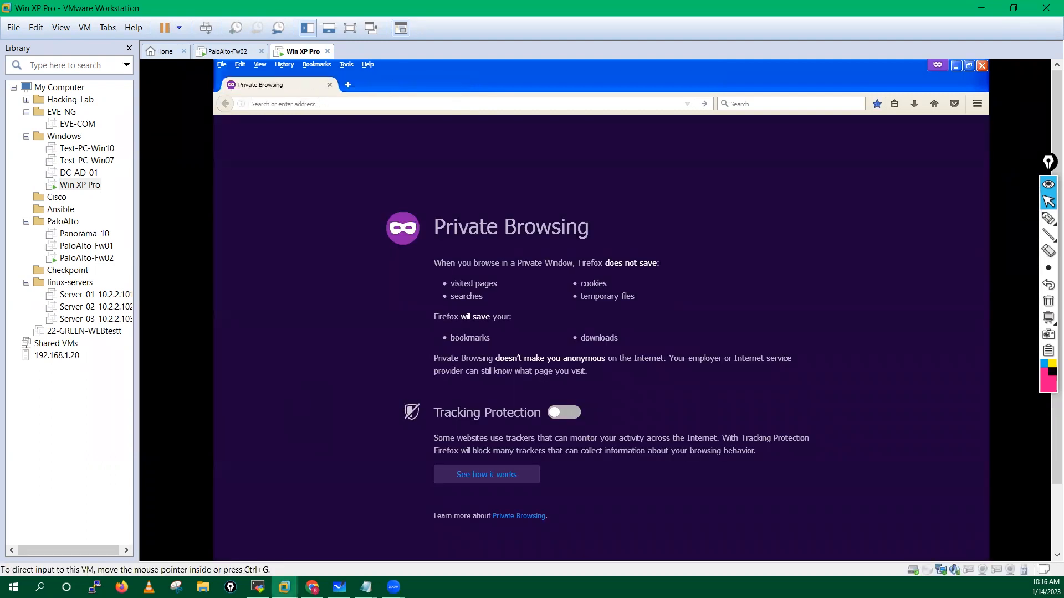
click(284, 588)
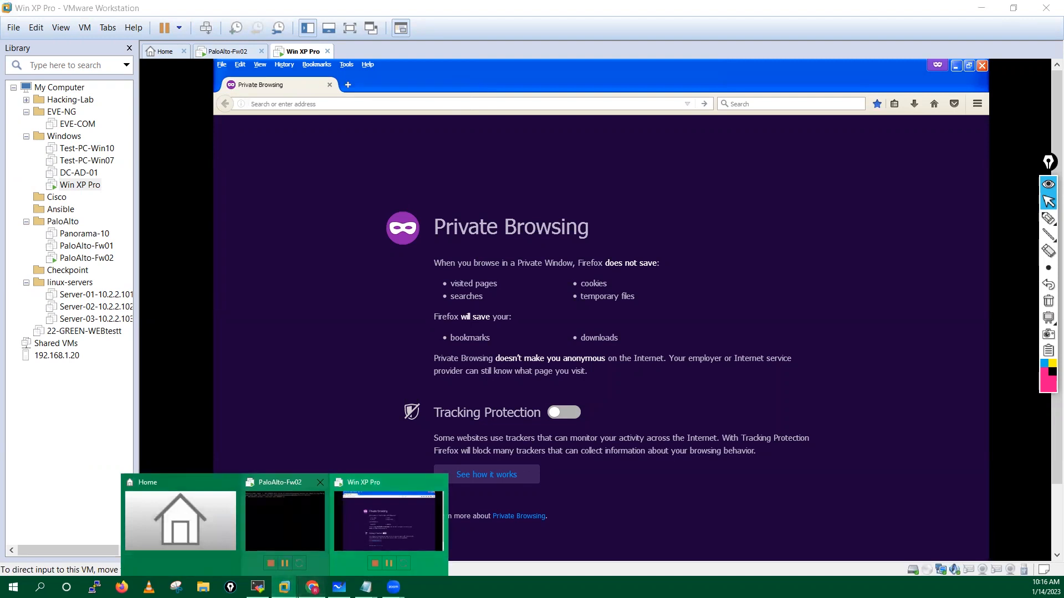
click(312, 588)
Step: Set the Web-Traffic rule's Profile Type to Profiles with URL Filtering profile my-Url
click(674, 453)
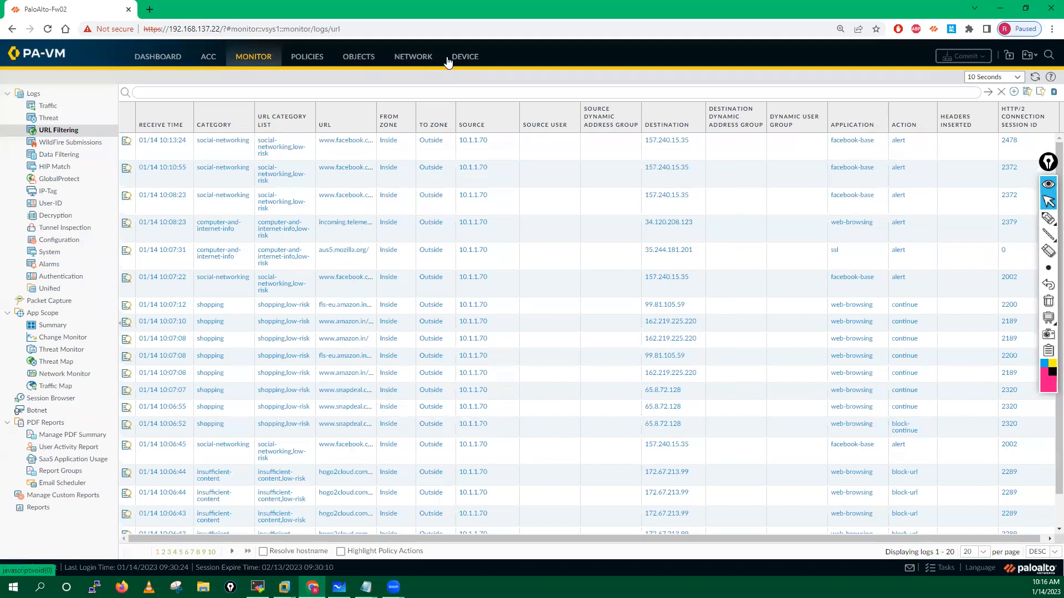
click(314, 59)
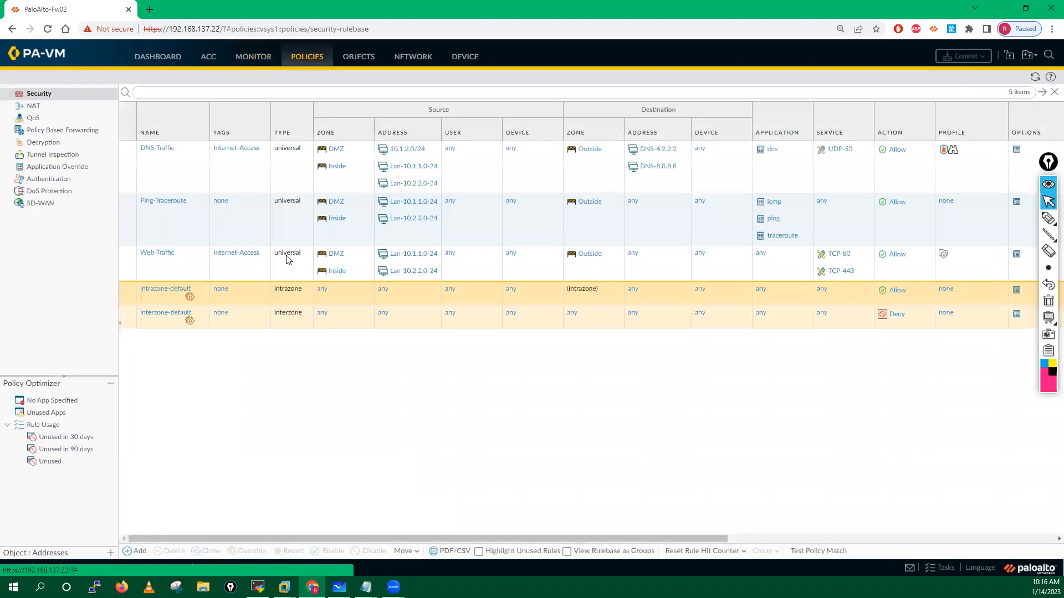
click(147, 255)
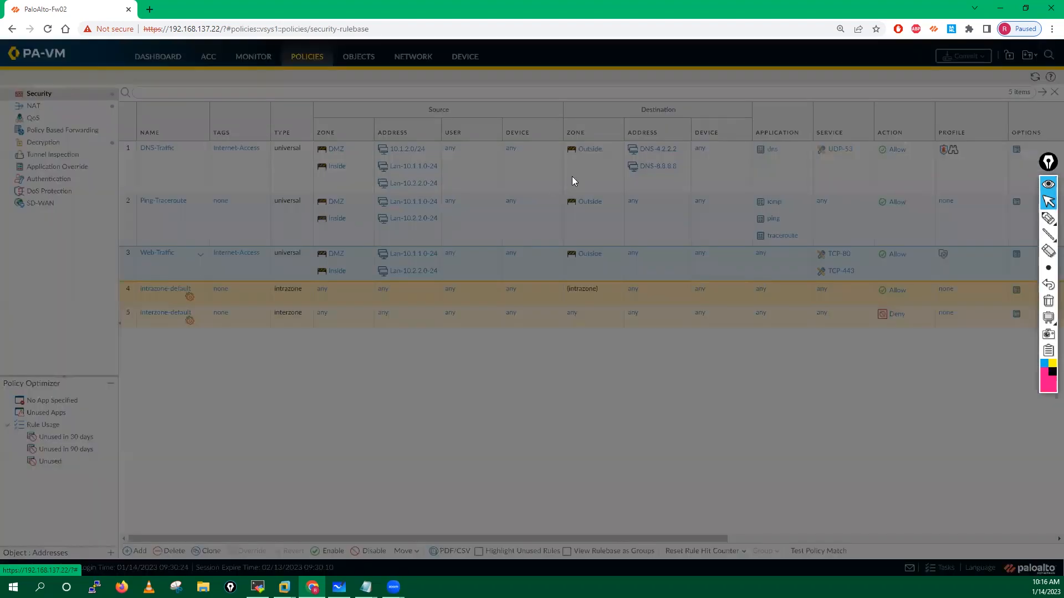
click(507, 229)
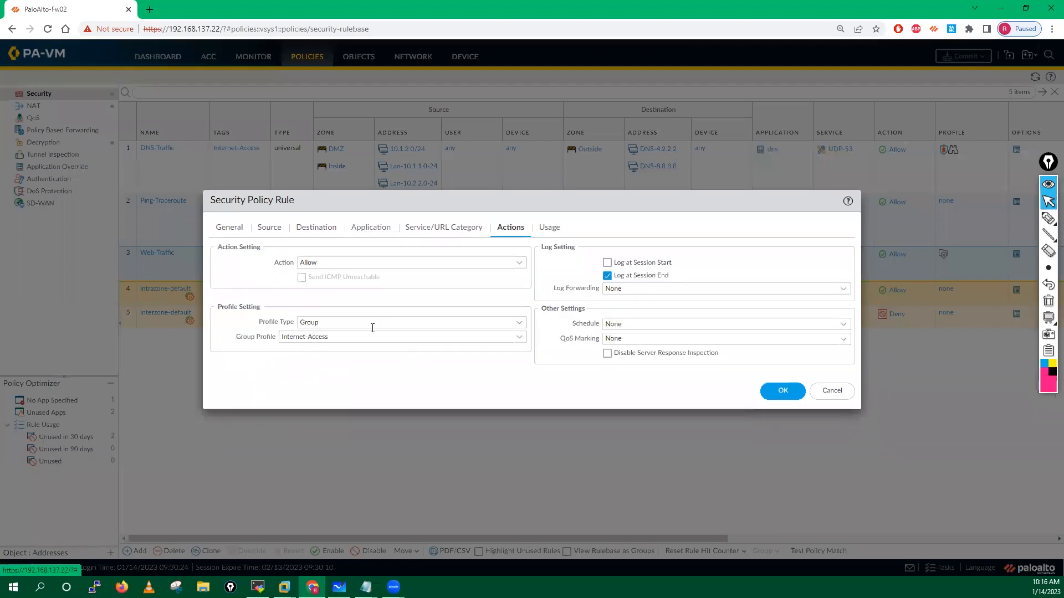
click(519, 338)
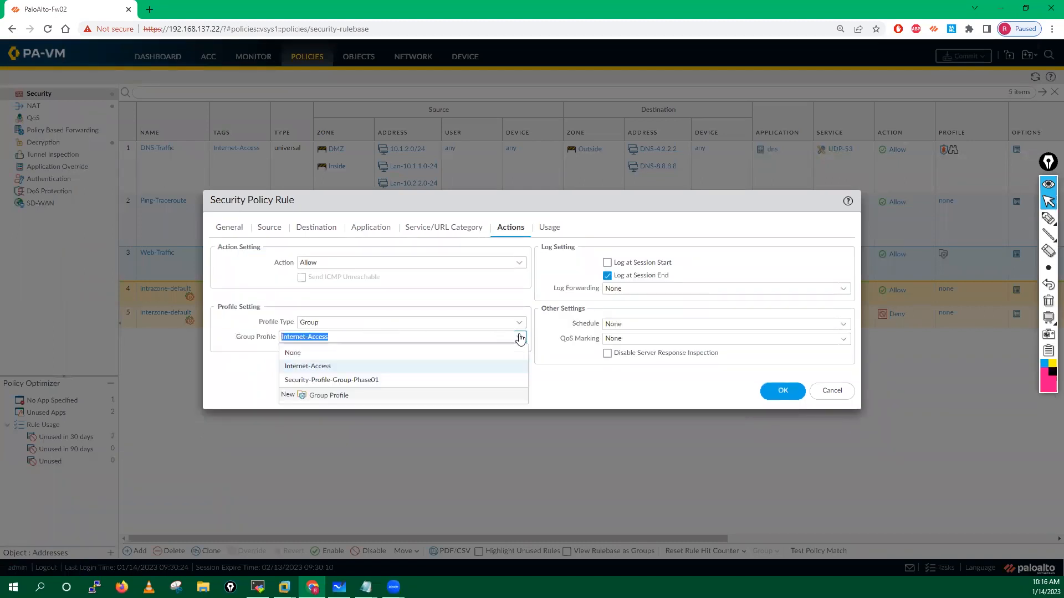
click(519, 322)
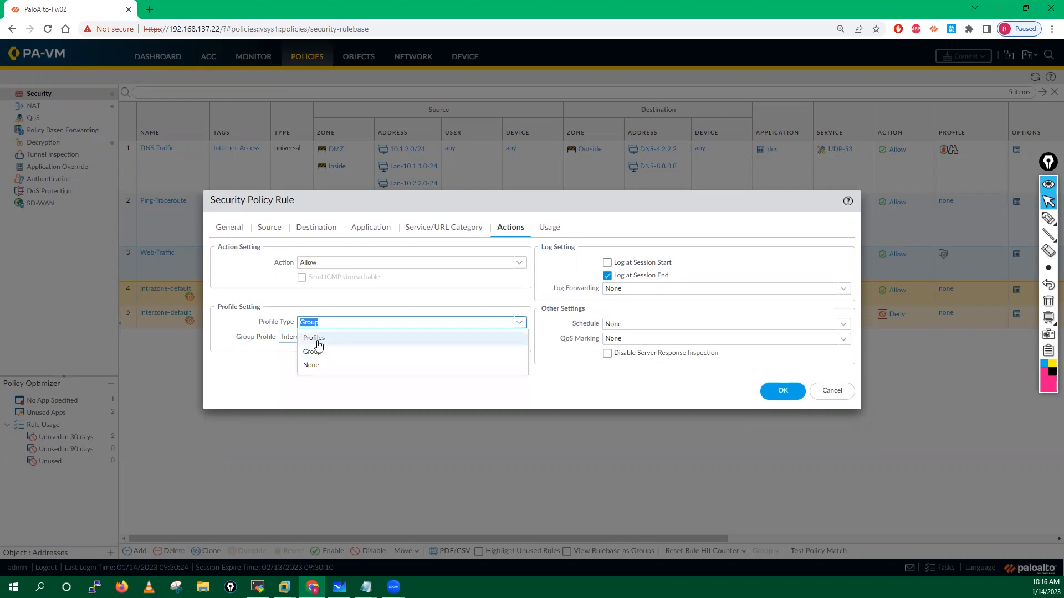
click(318, 343)
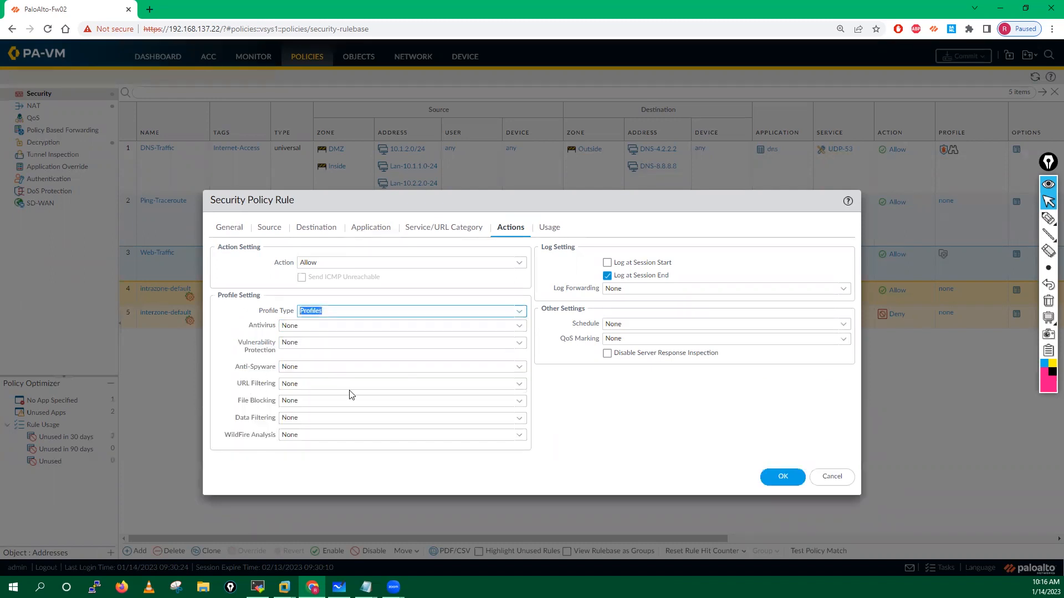
click(519, 385)
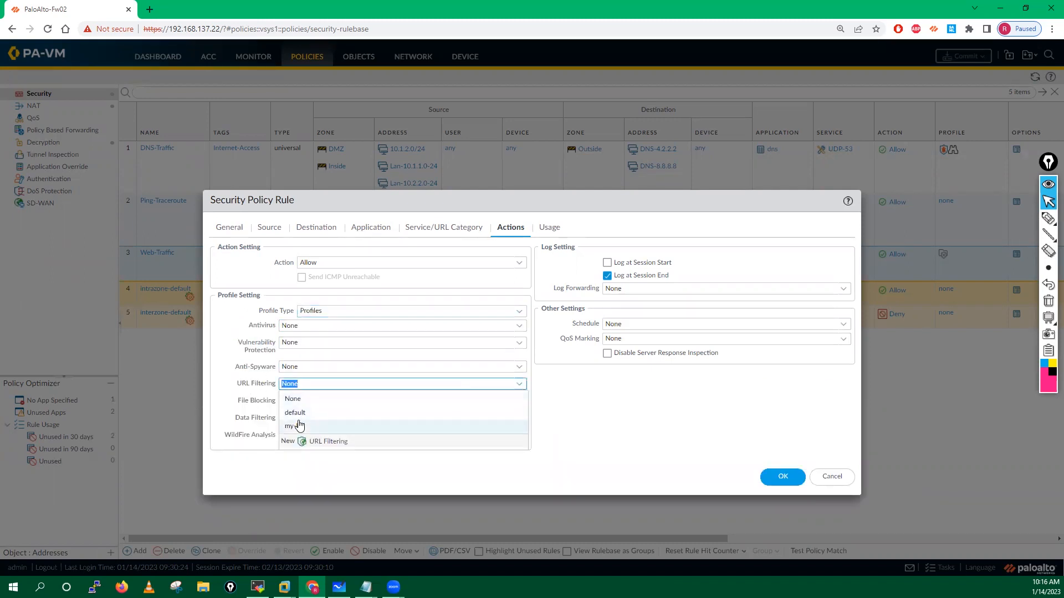
click(302, 426)
click(778, 477)
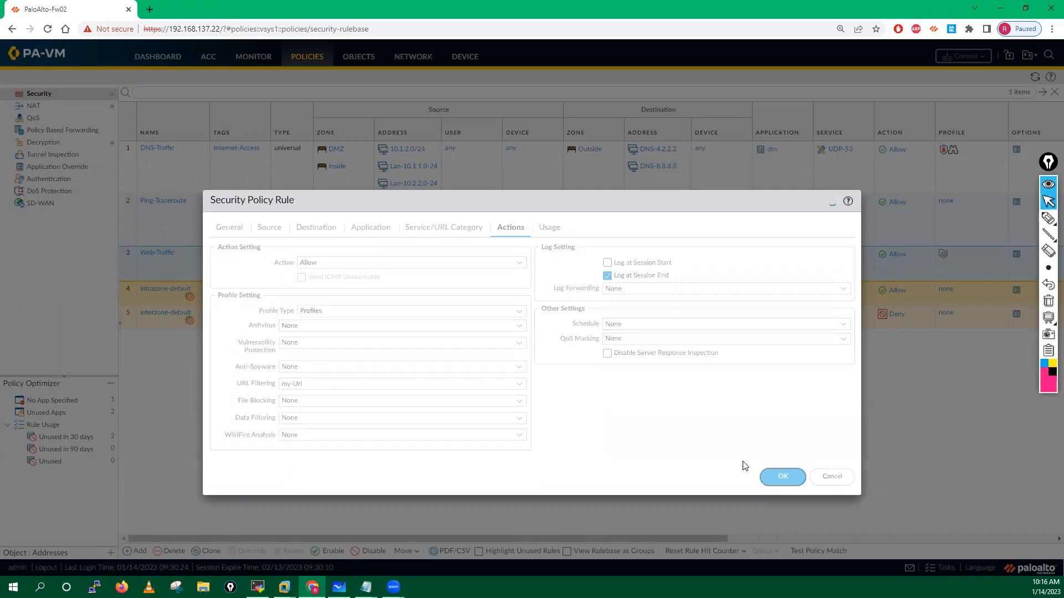
click(360, 58)
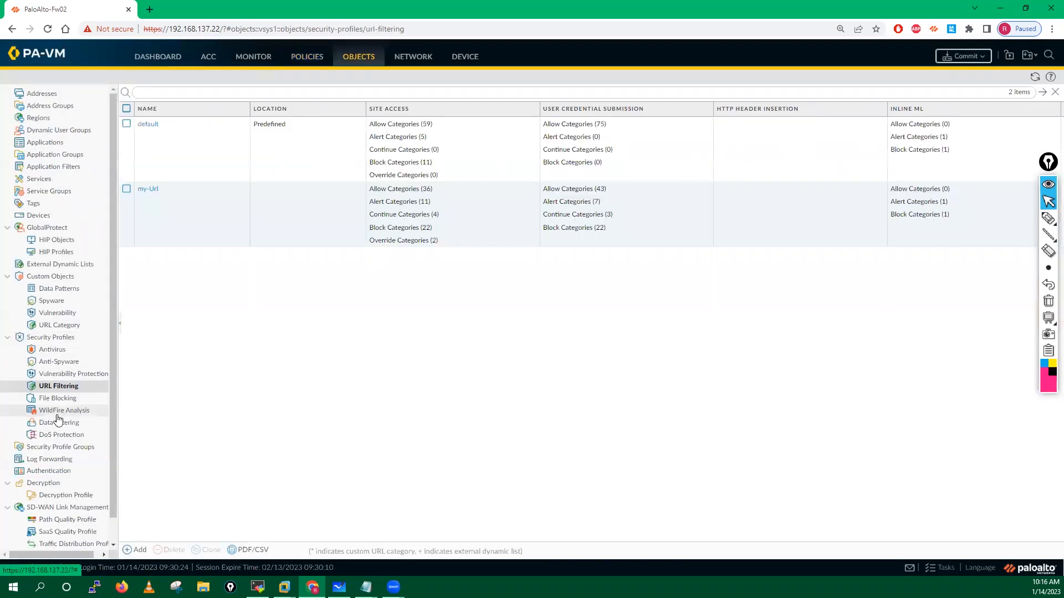
Step: Set social-networking to continue in the my-Url profile, save it, and start a commit
double_click(149, 208)
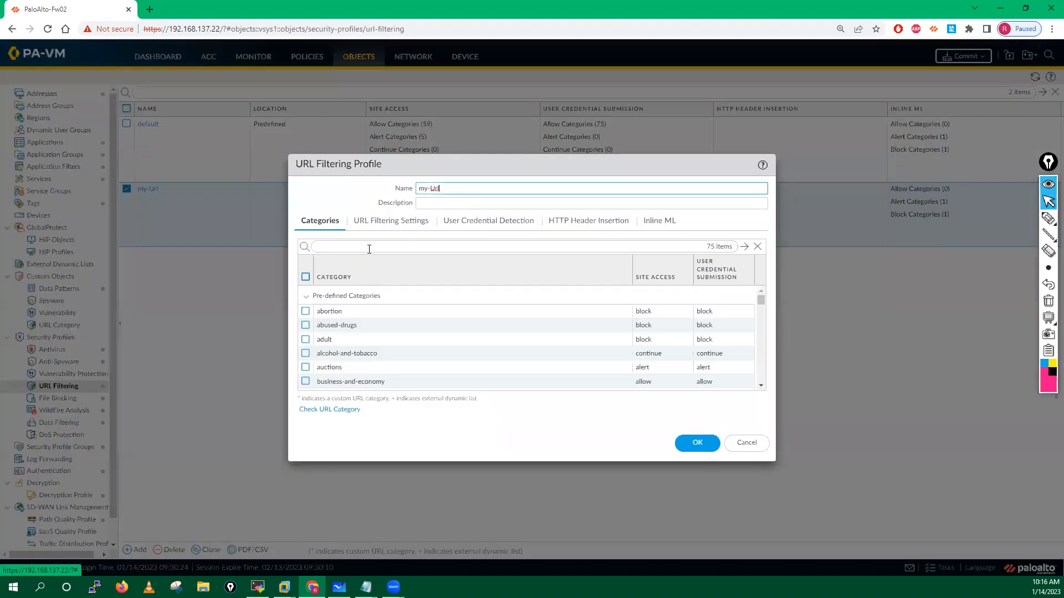
click(349, 247)
text(socia)
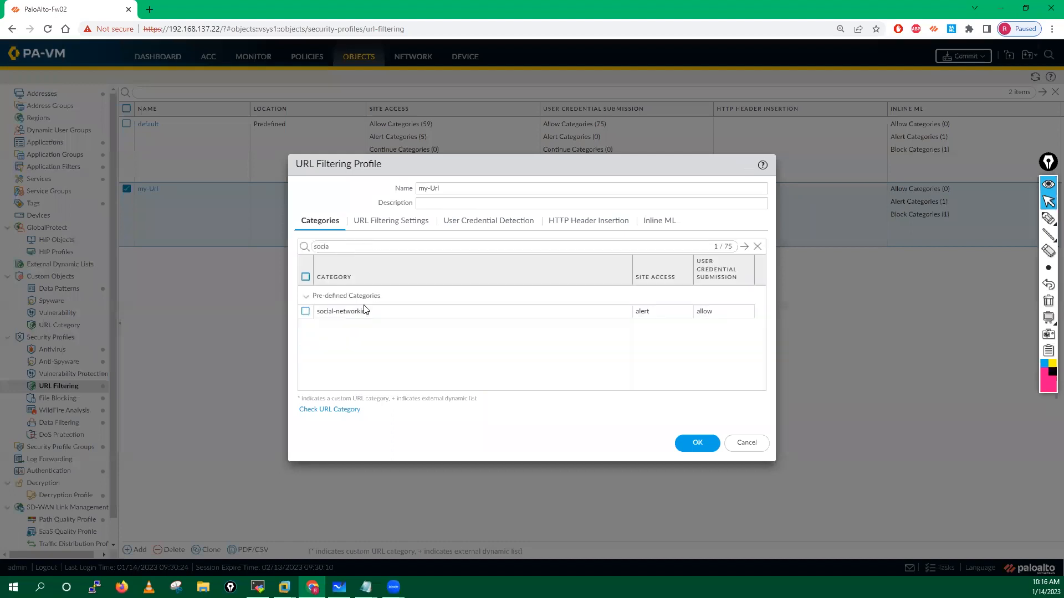
click(348, 313)
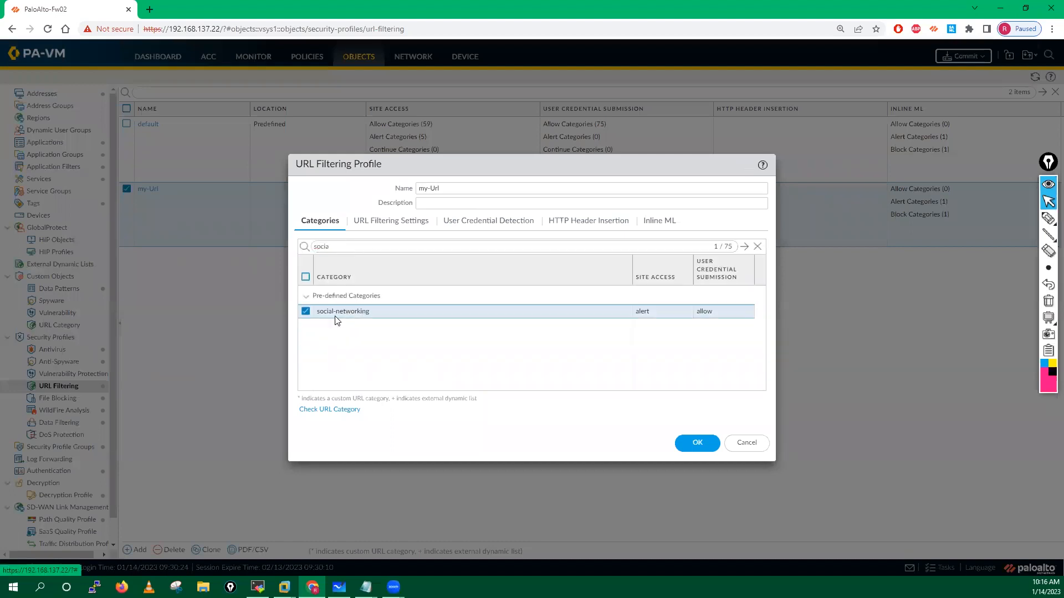
click(642, 311)
click(651, 367)
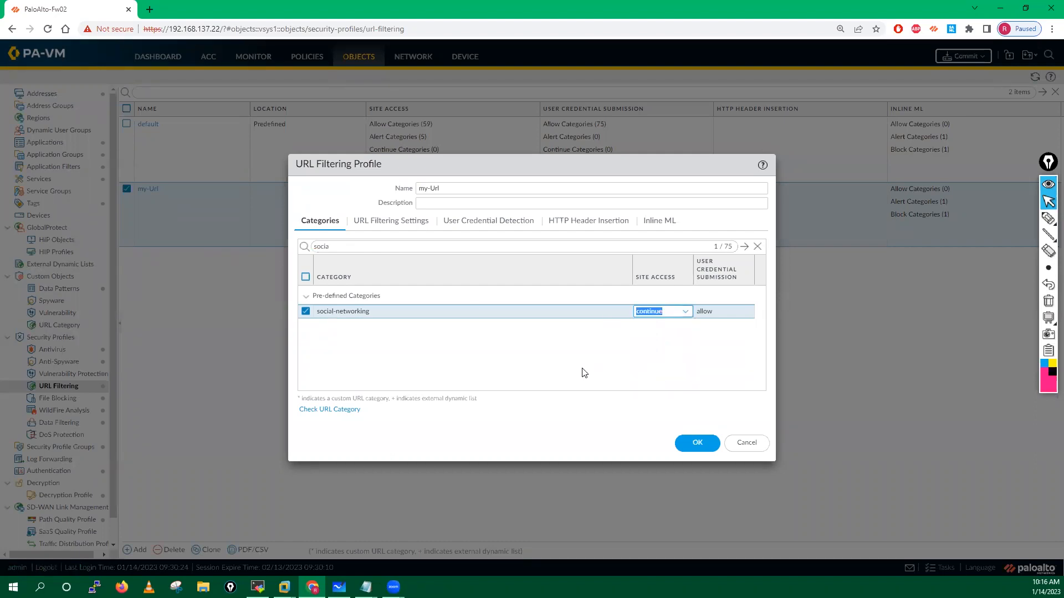
click(694, 445)
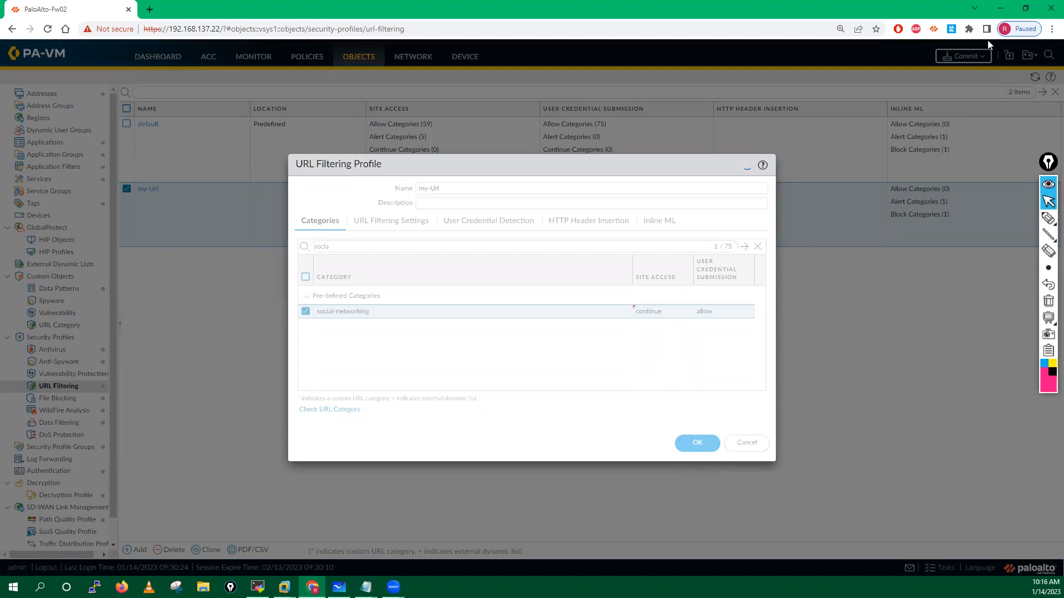
click(976, 57)
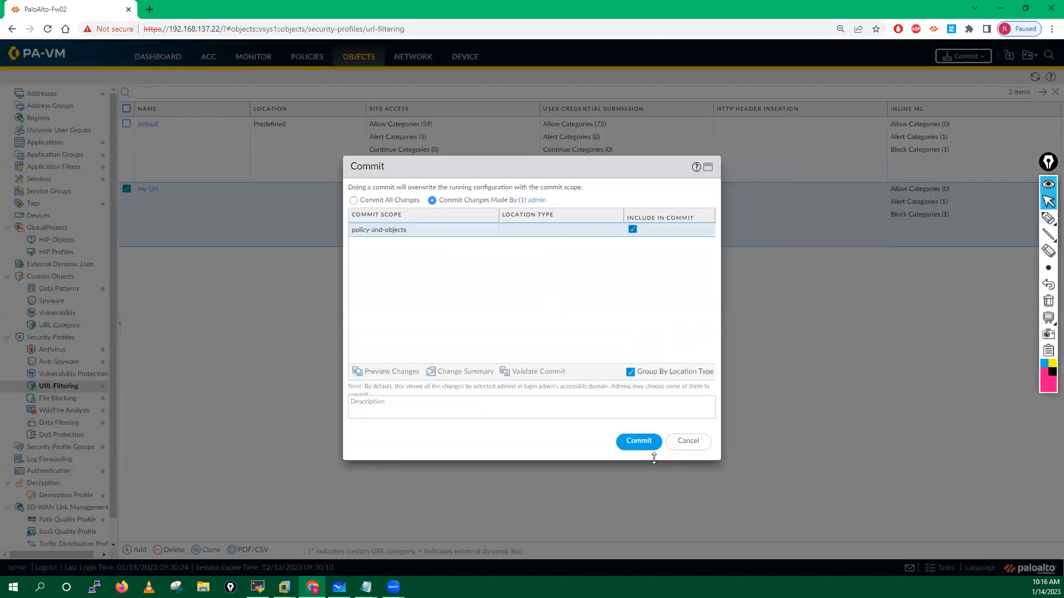
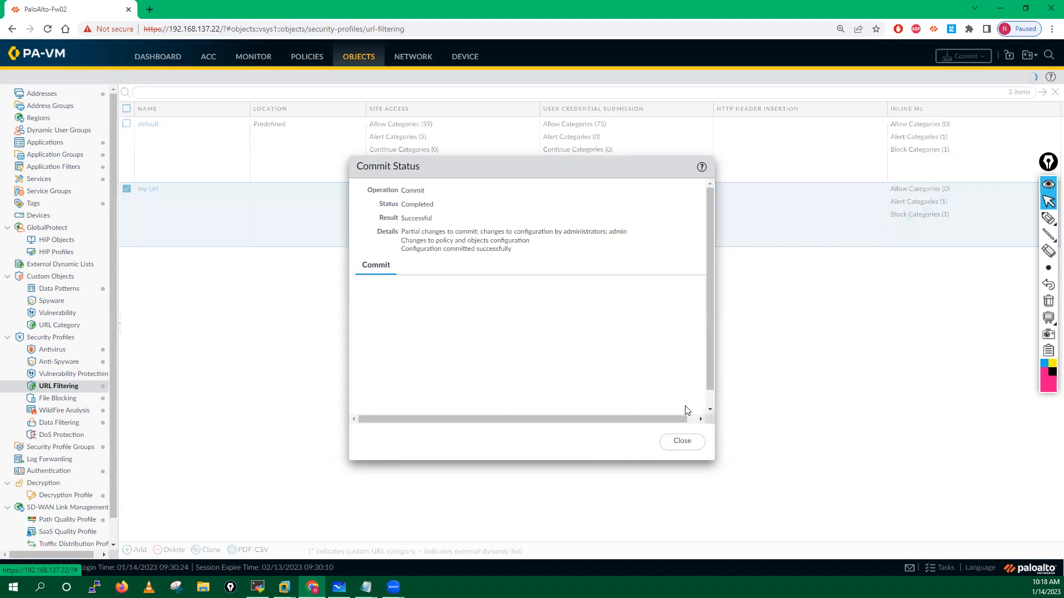
Step: Close the completed Commit Status report to get back to the my-Url profile list
click(684, 442)
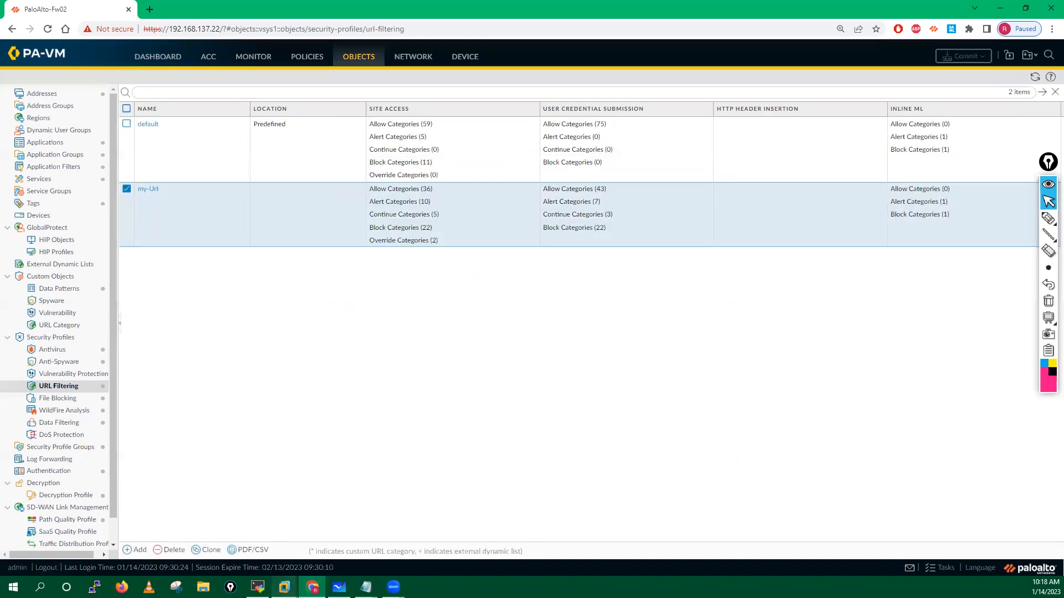
Step: On the Win XP client, load facebook.com and continue past the block page
mouse_move(298, 575)
click(421, 503)
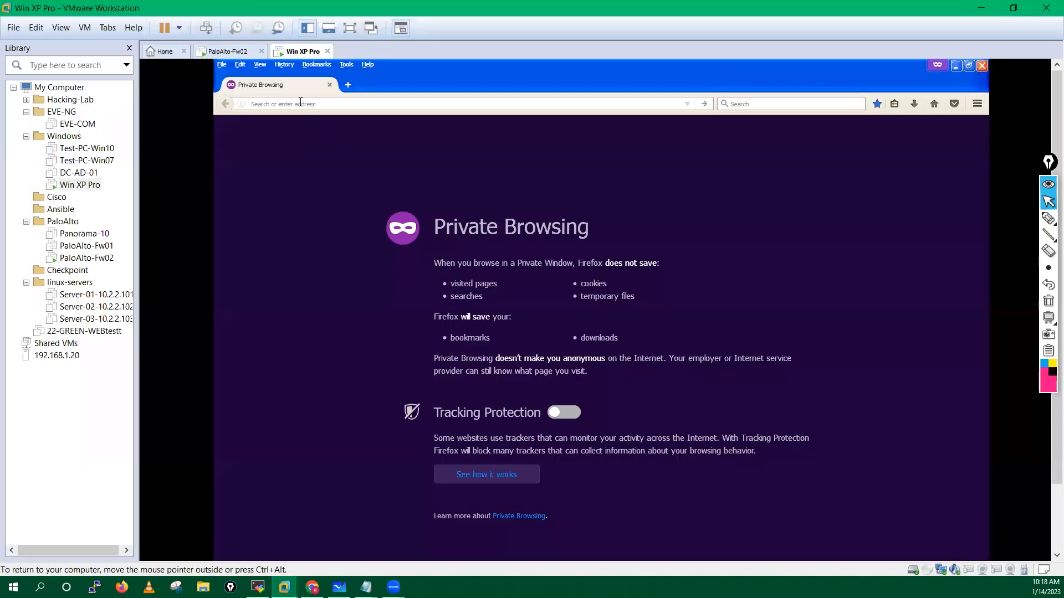
text(facebook.com/)
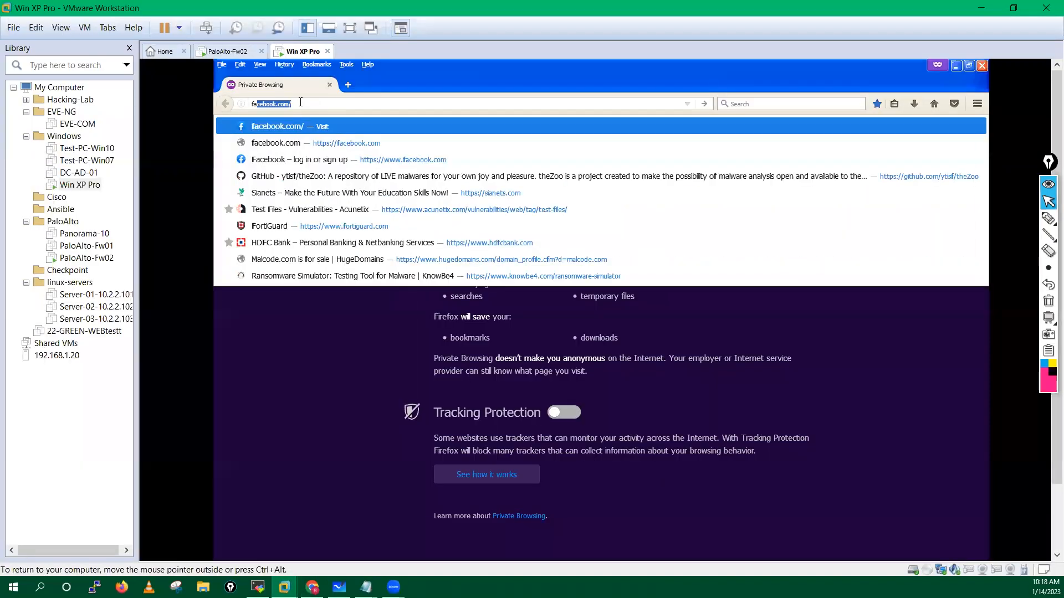
key(Return)
click(420, 391)
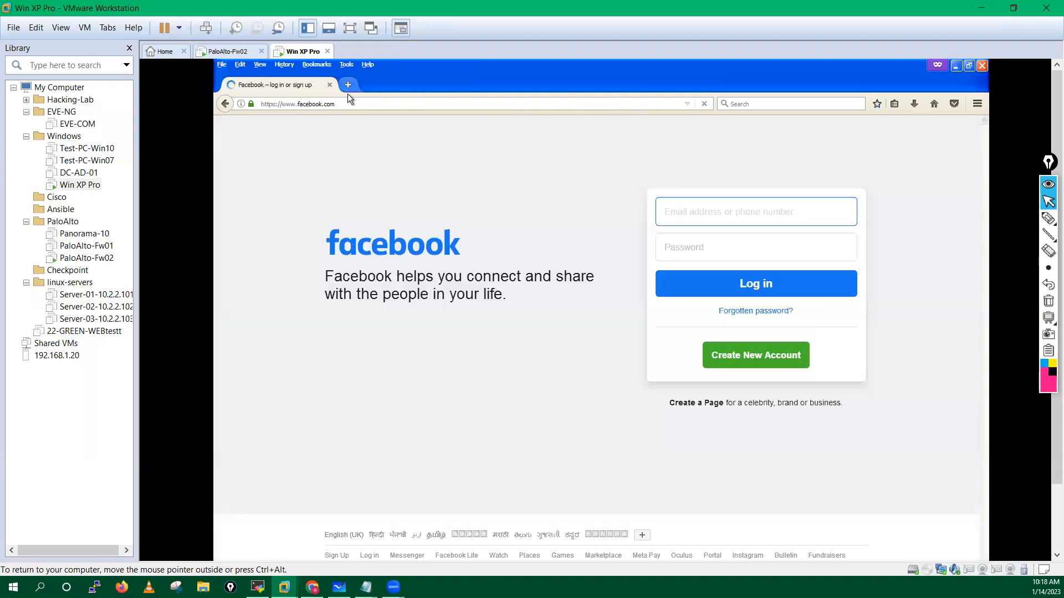
Step: Load twitter.com in a new tab, then go back to the firewall console
click(348, 86)
text(twitter.com/)
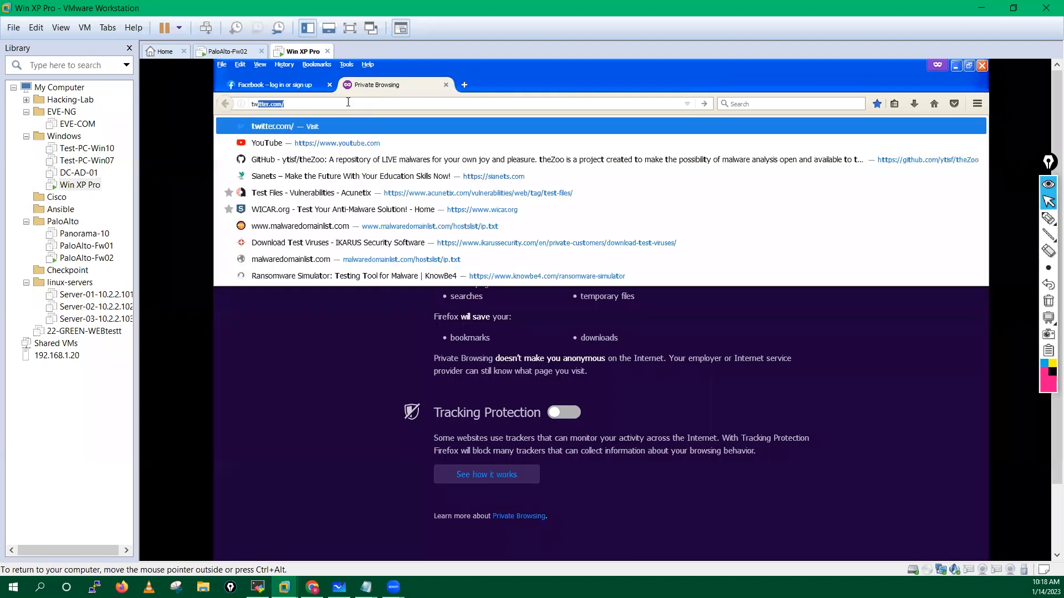
key(Return)
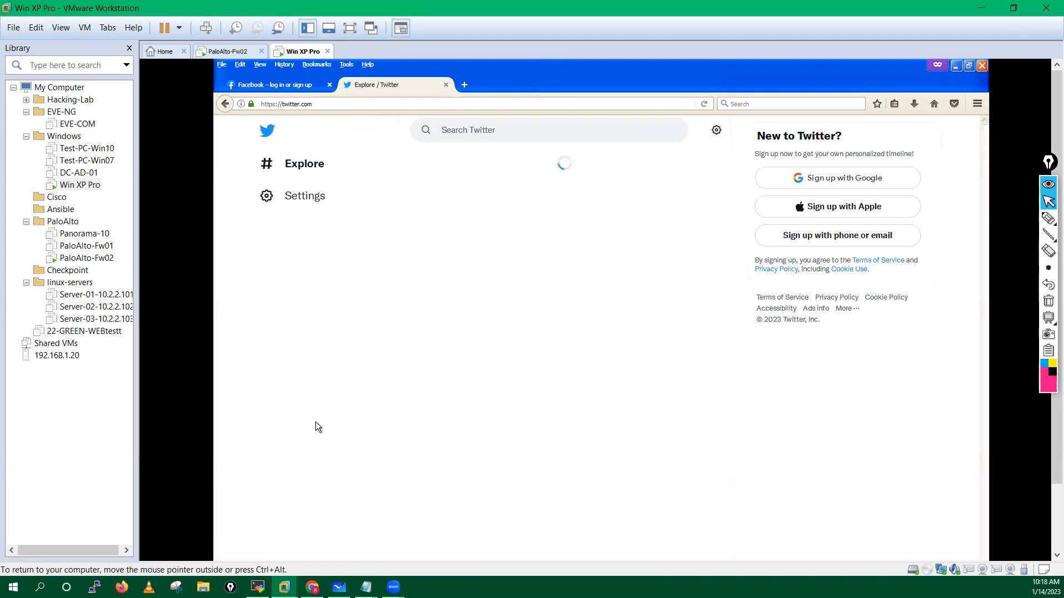
mouse_move(284, 588)
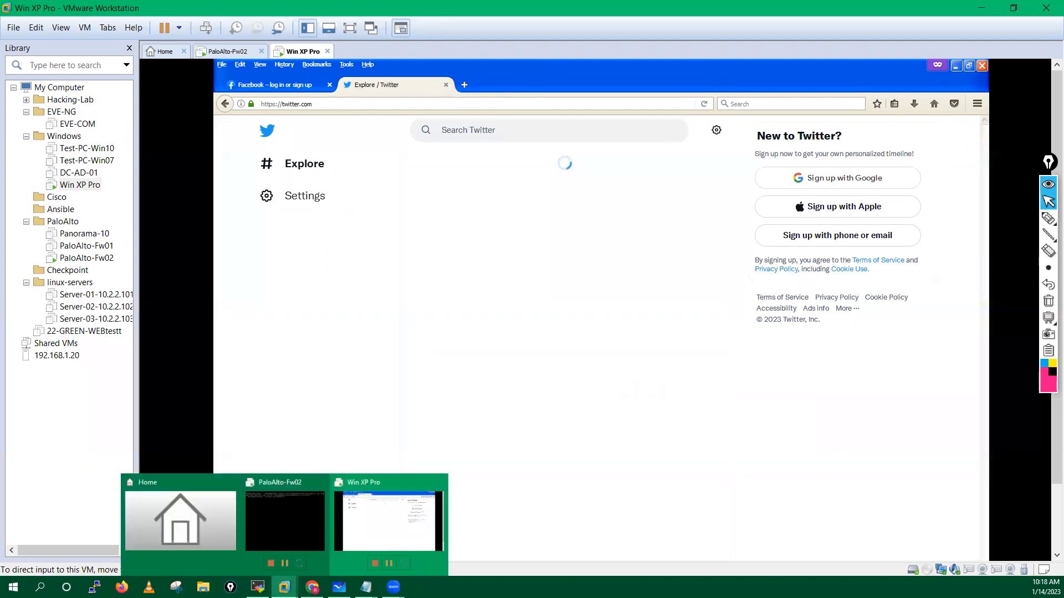
click(313, 587)
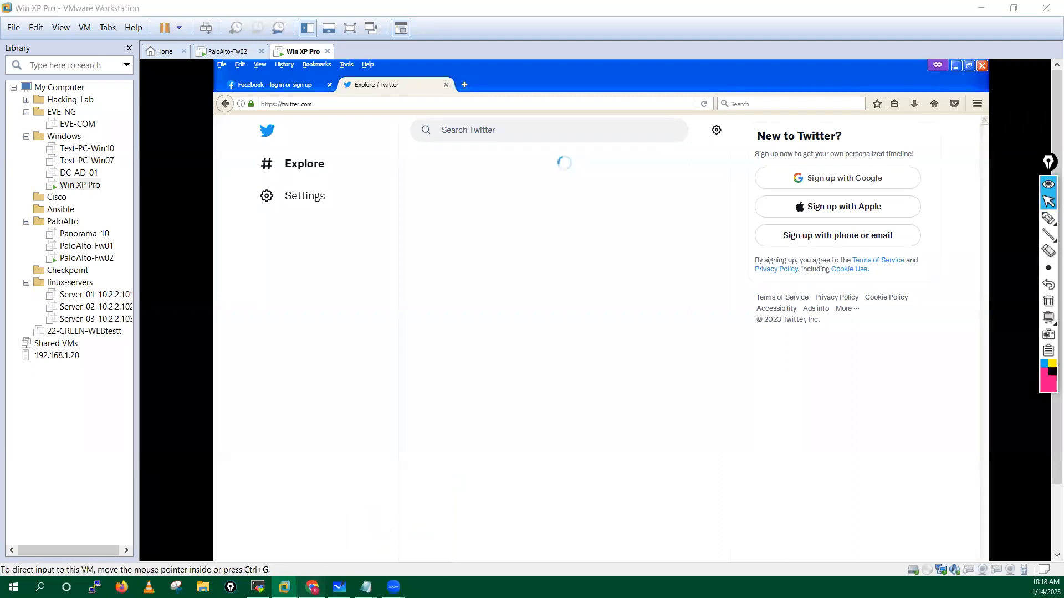
Step: Set social-networking site access to override in the my-Url profile and save it
click(145, 189)
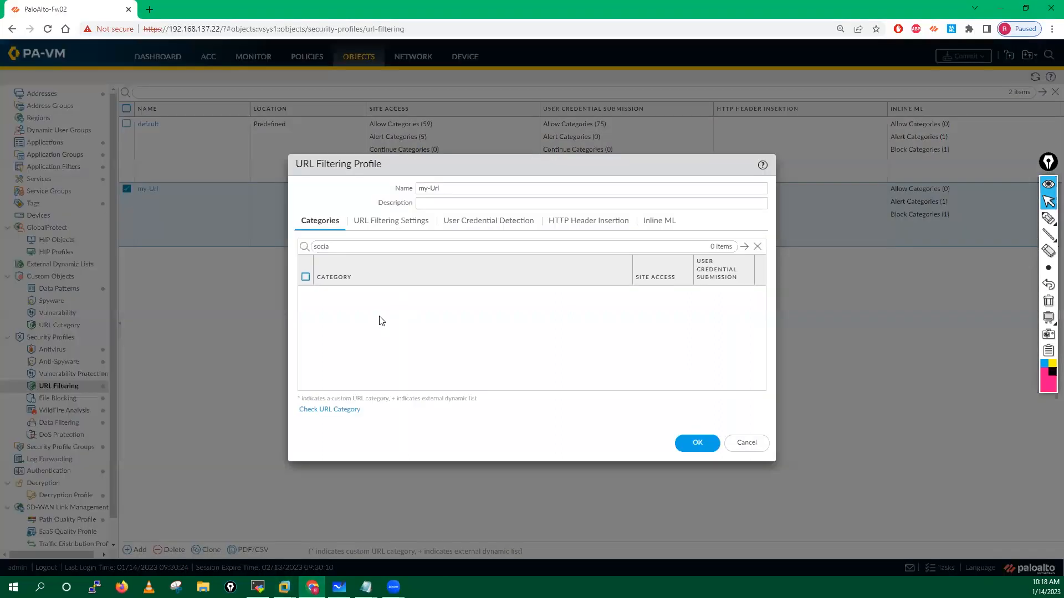
click(370, 246)
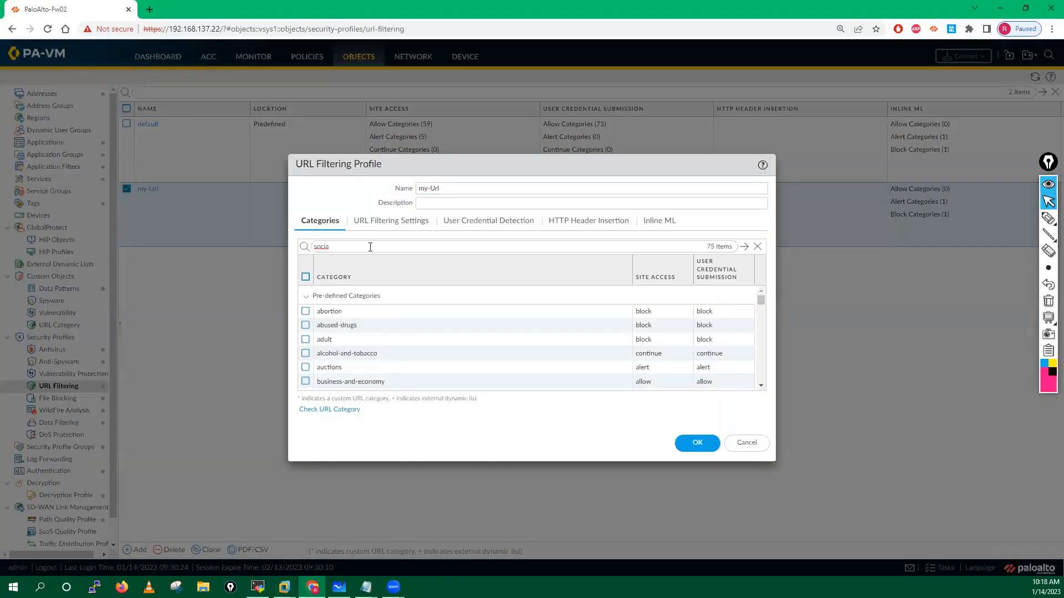
key(Return)
click(647, 308)
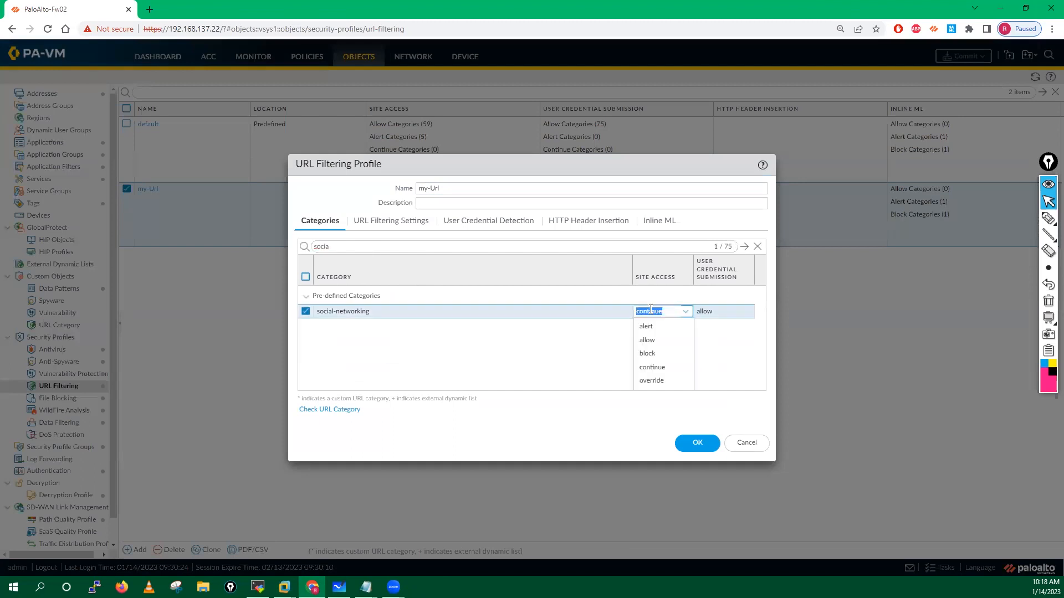
click(653, 381)
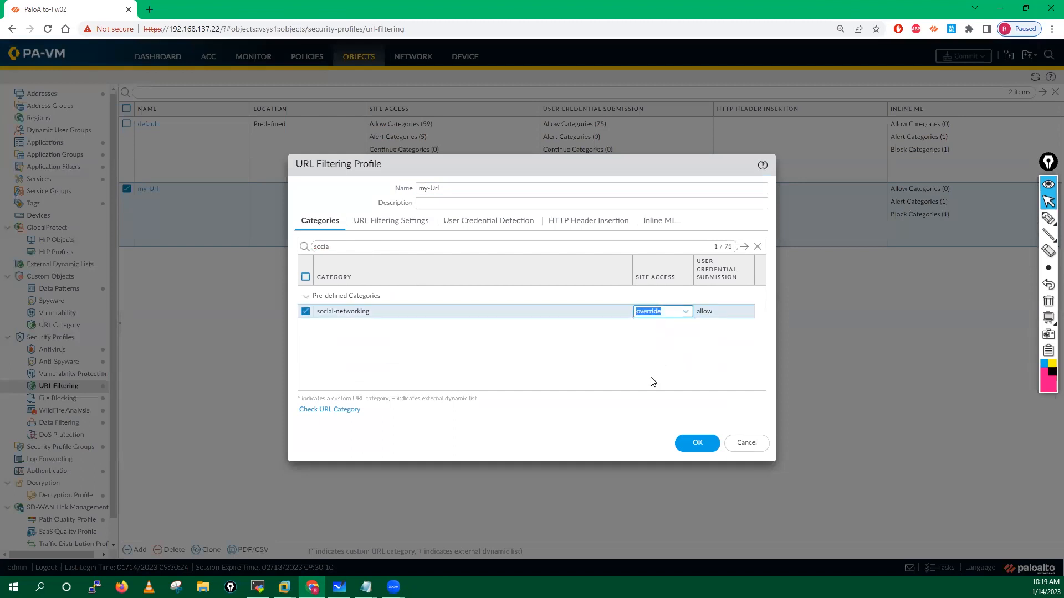
click(689, 443)
Step: Commit the configuration and bring the Win XP client VM to the front
click(962, 56)
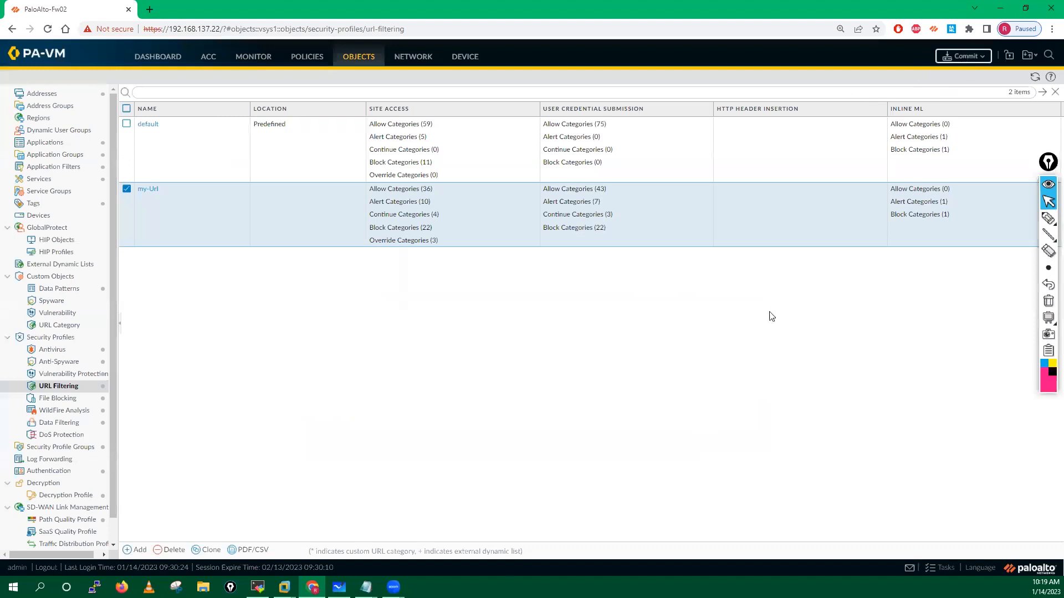
click(638, 441)
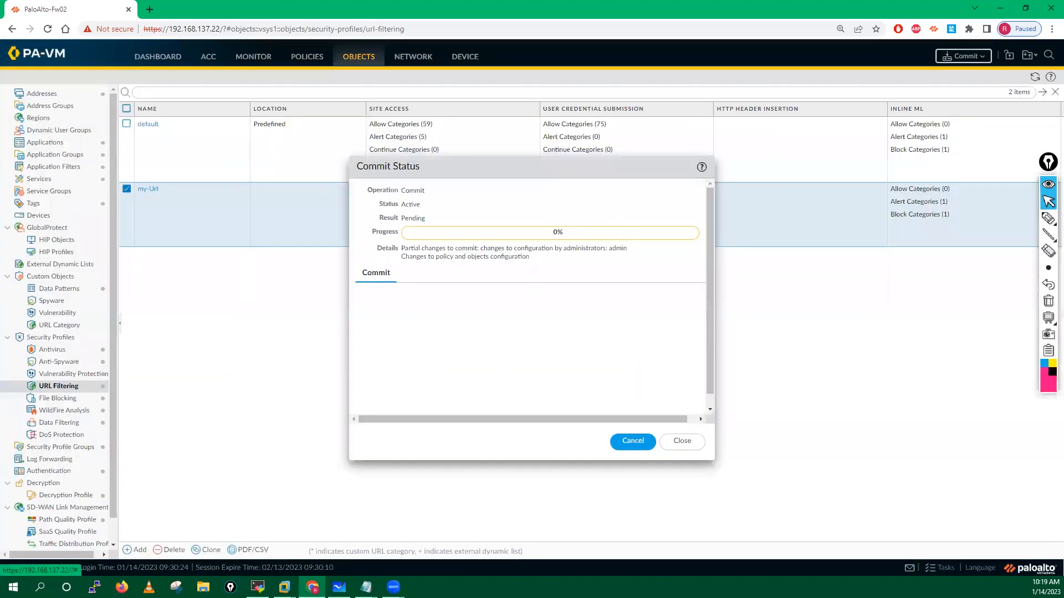
mouse_move(285, 588)
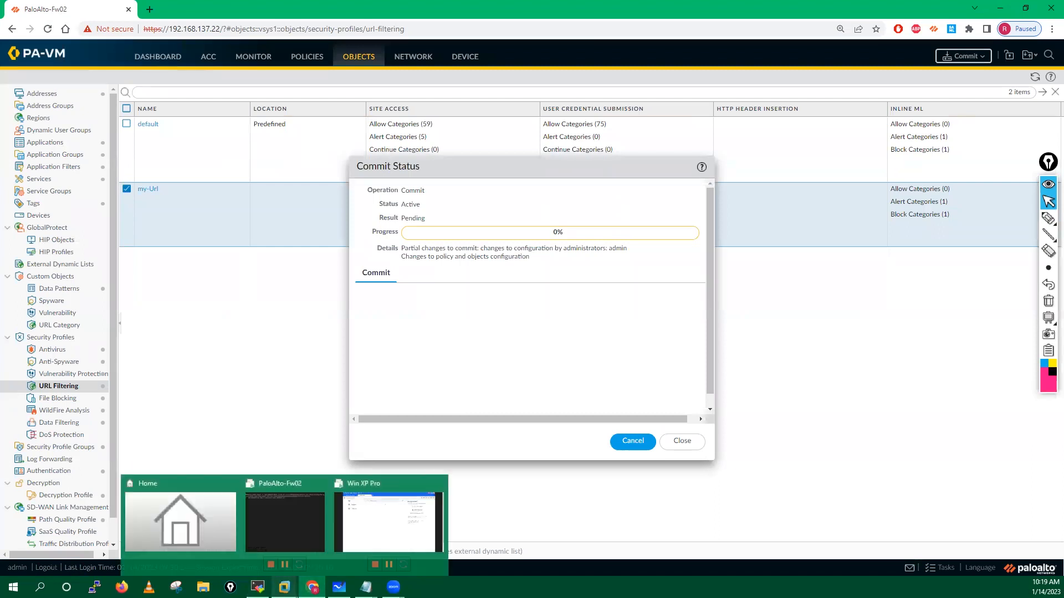
click(371, 523)
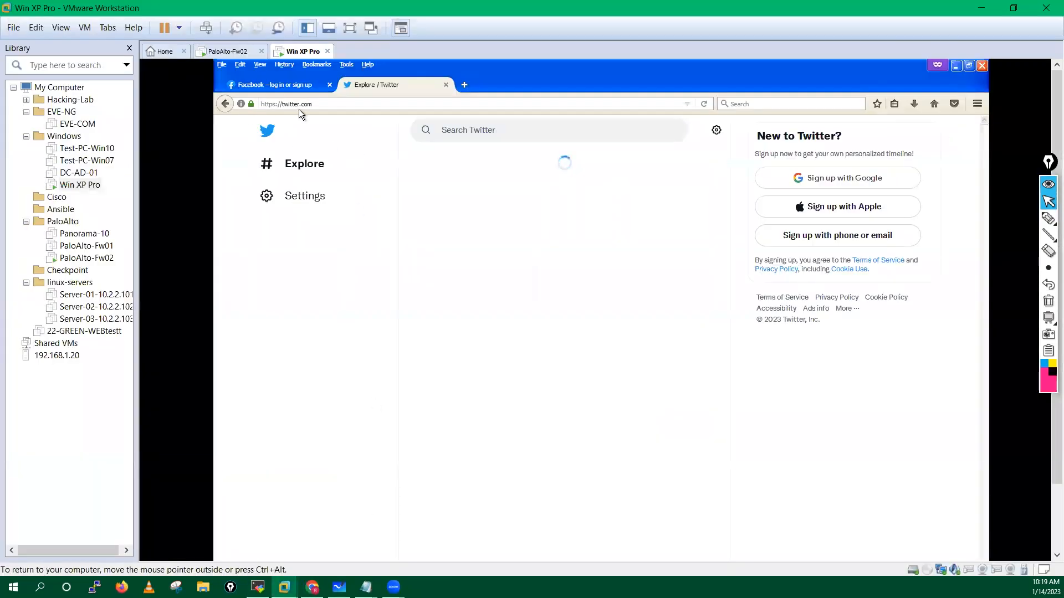
Step: Bookmark the Facebook page in the XP client's Firefox
click(295, 85)
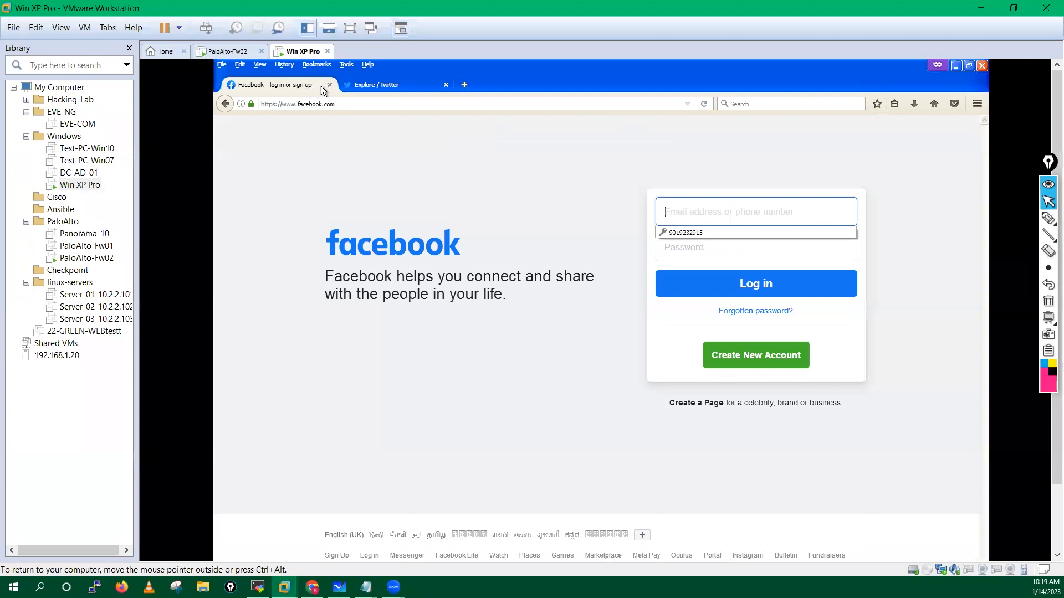
click(464, 85)
click(302, 87)
click(400, 106)
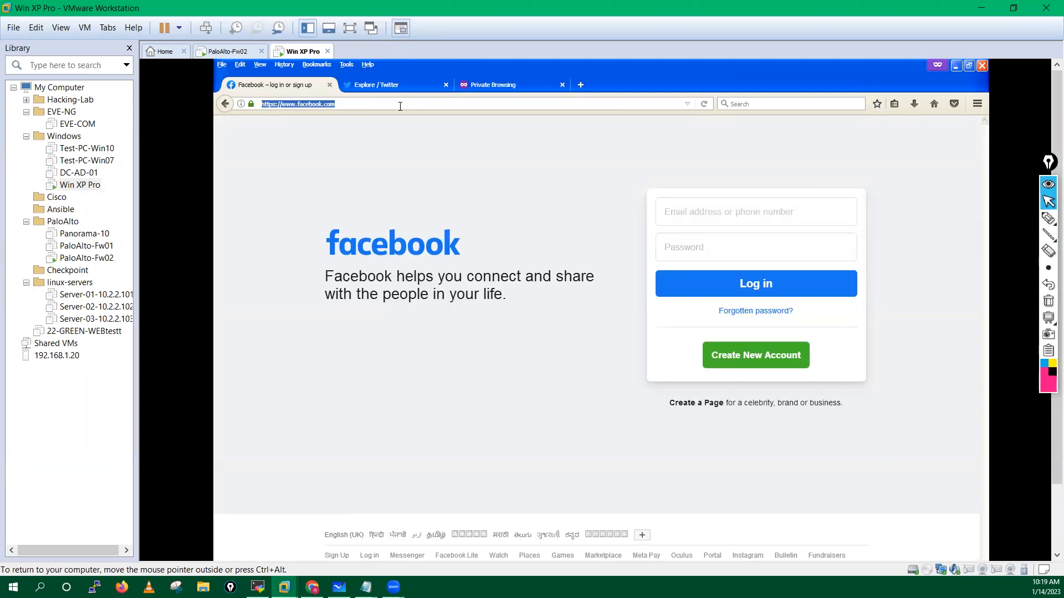
click(875, 105)
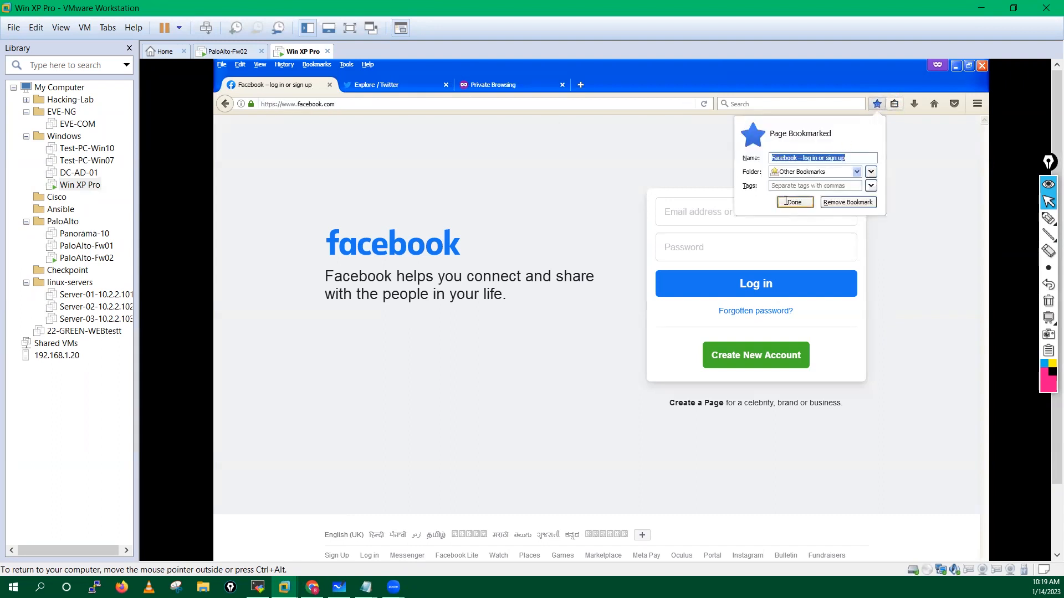
click(795, 203)
Step: Bookmark the Twitter page, then close both the Facebook and Twitter tabs
click(397, 85)
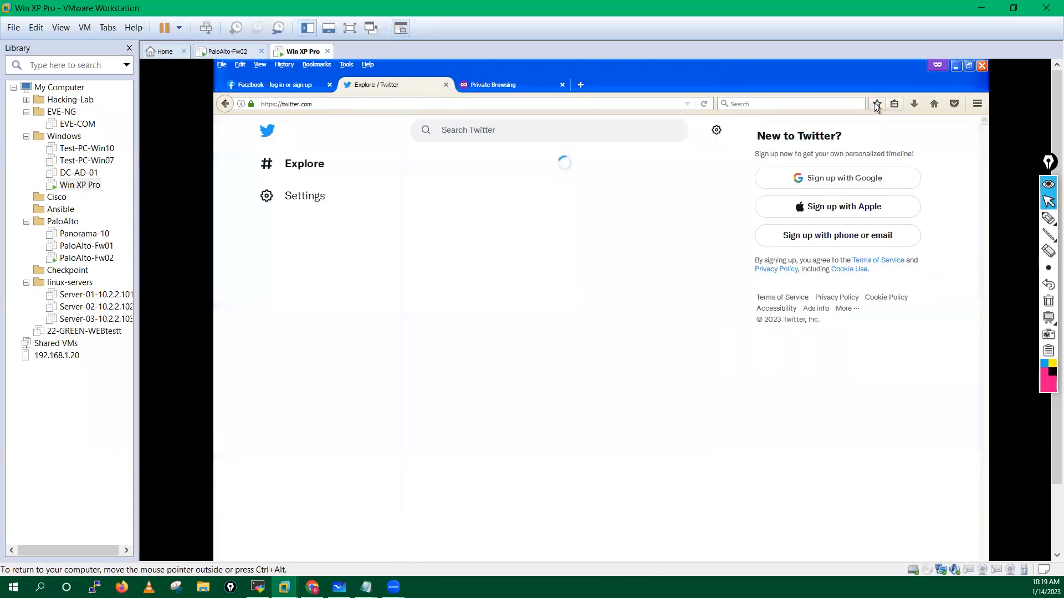
click(876, 104)
click(794, 204)
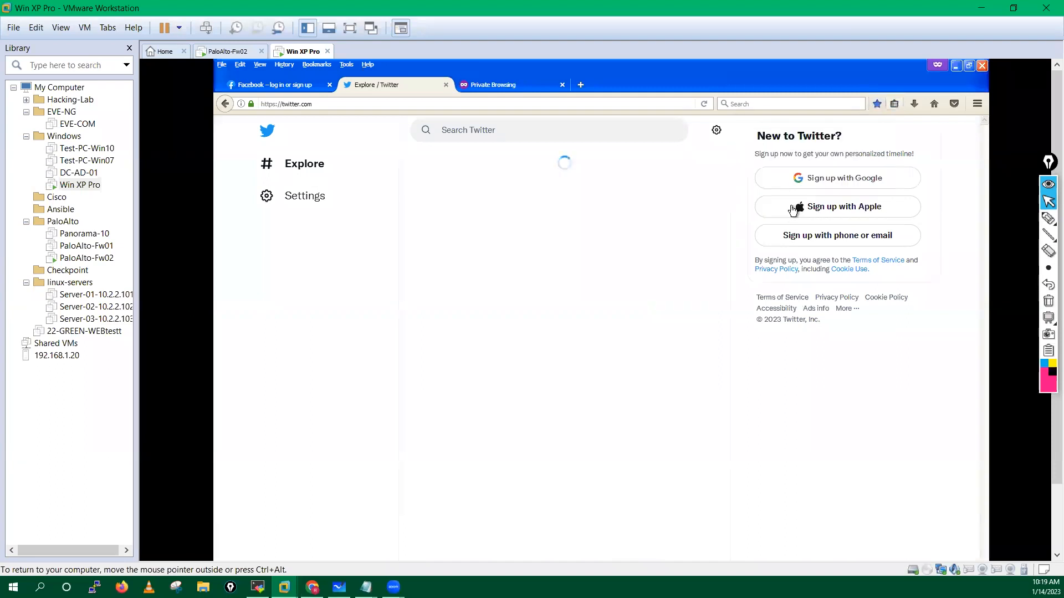
click(329, 84)
click(331, 84)
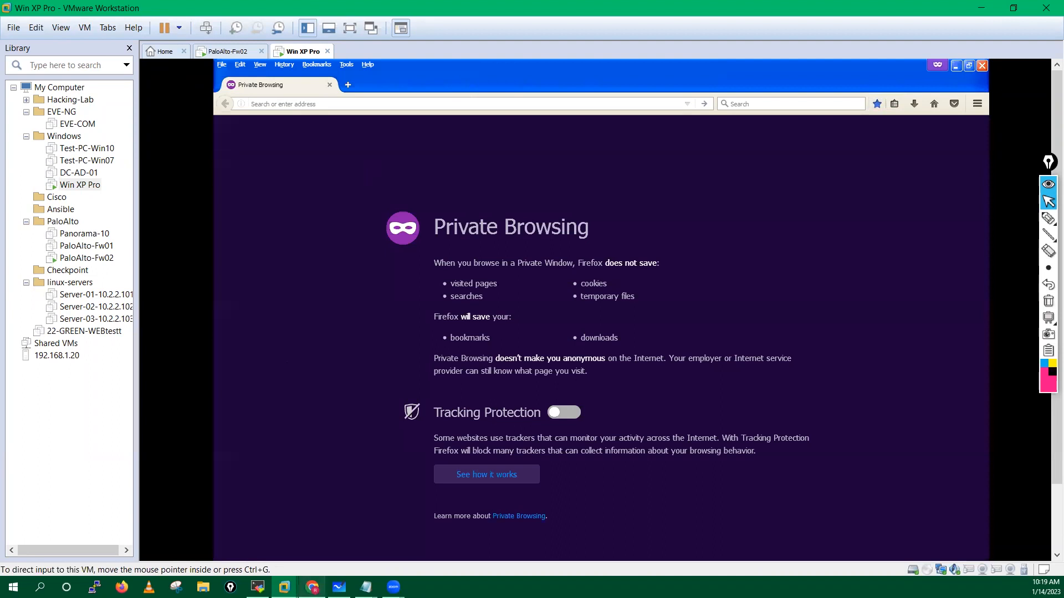
Step: Check the firewall commit's progress, then open the Server-01-10.2.2.101 VM in VMware Workstation
click(312, 587)
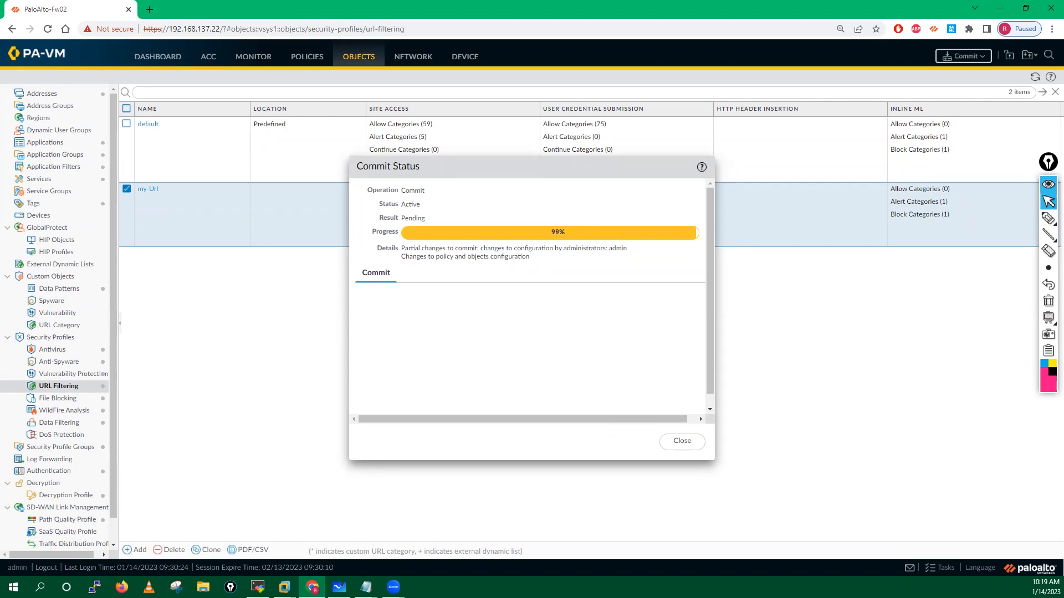
click(284, 587)
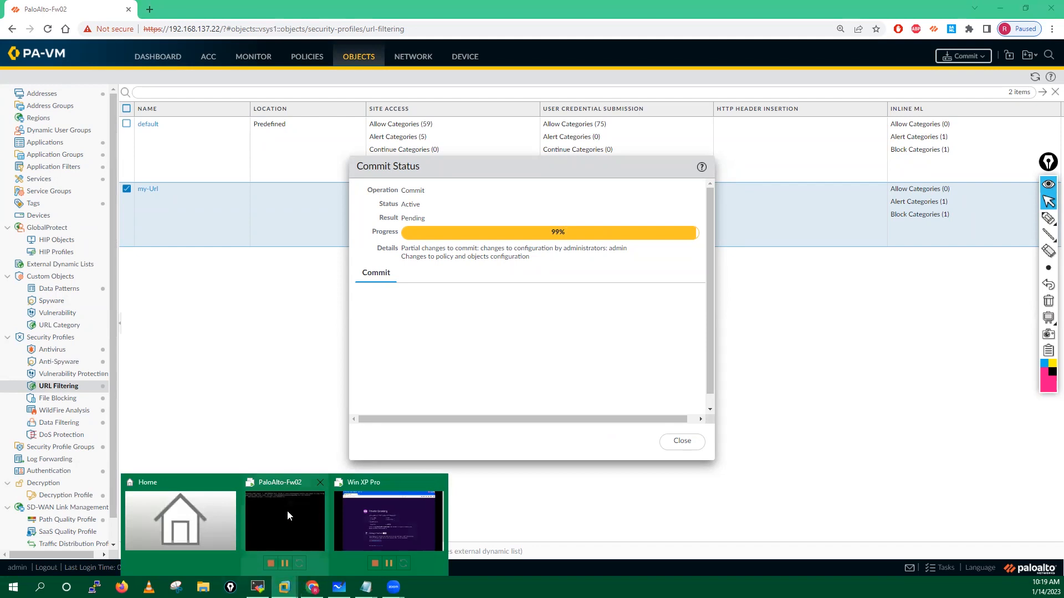
click(283, 512)
click(92, 295)
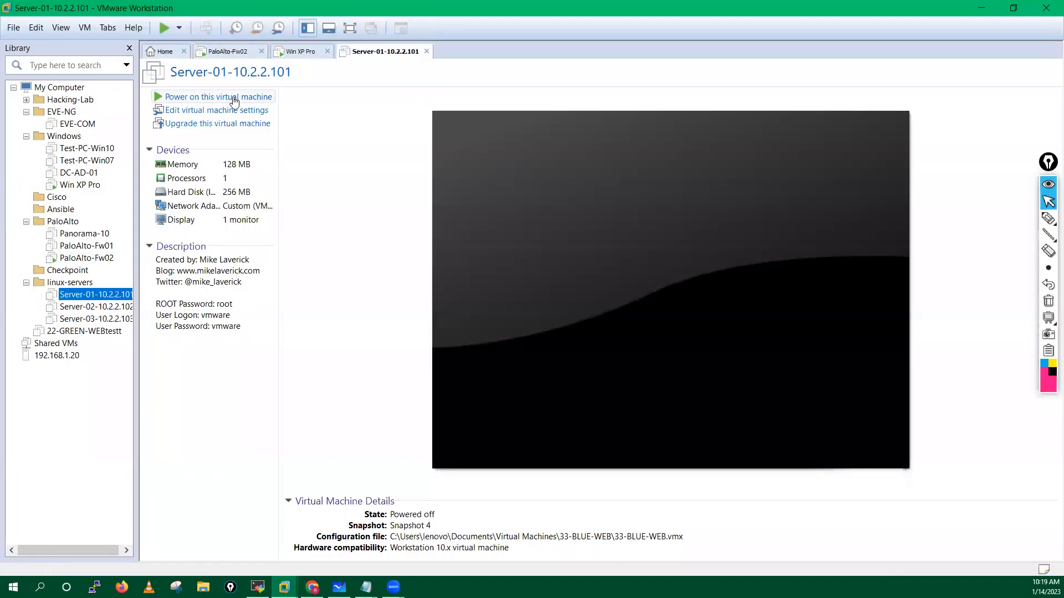
Step: Revert Server-01-10.2.2.101 to Snapshot 4, then dismiss the completed PAN-OS commit report
right_click(386, 51)
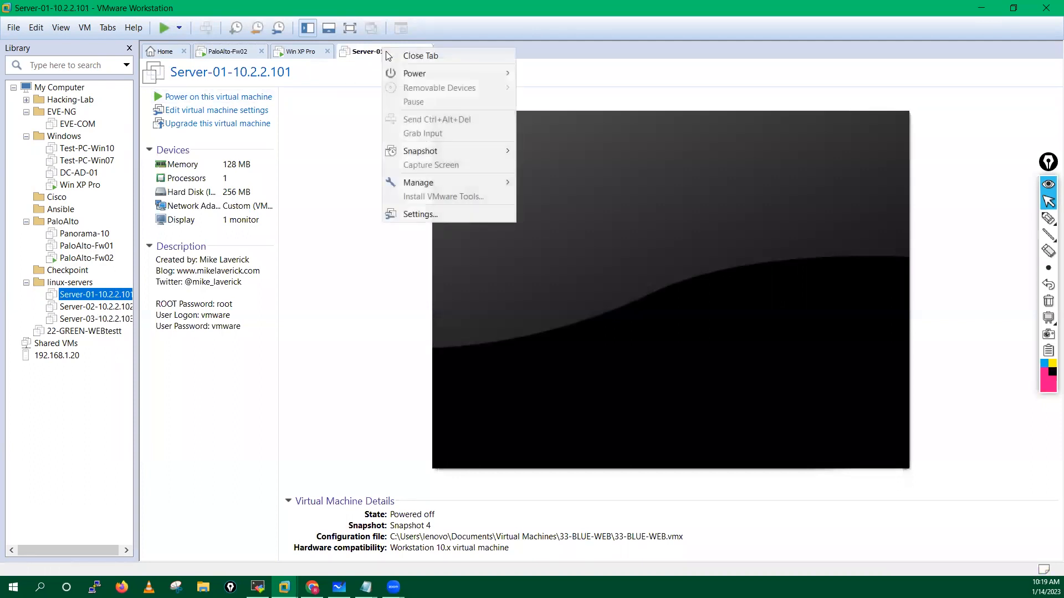
mouse_move(427, 148)
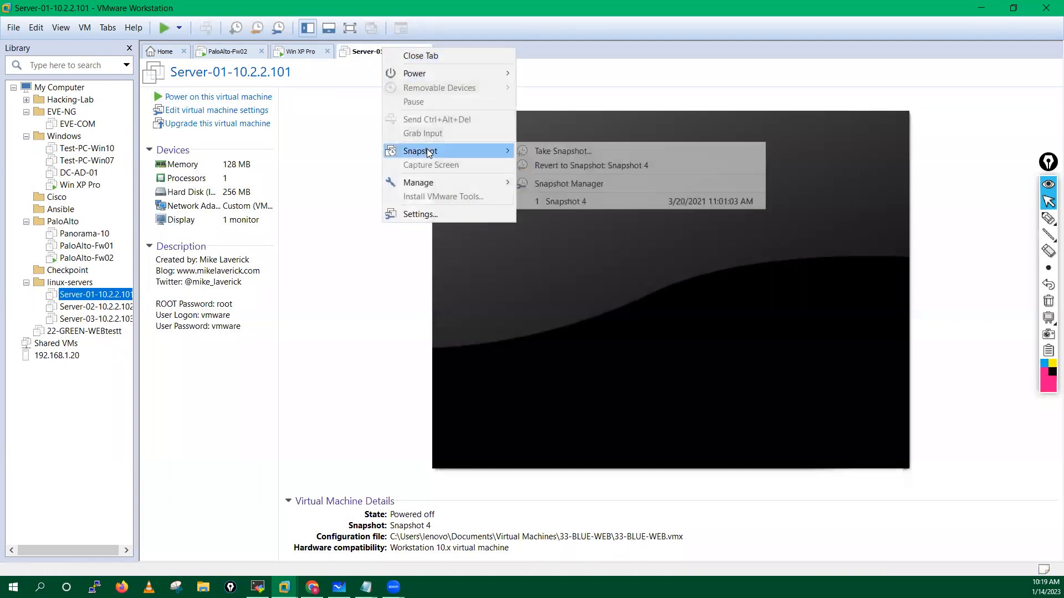
click(578, 200)
click(574, 316)
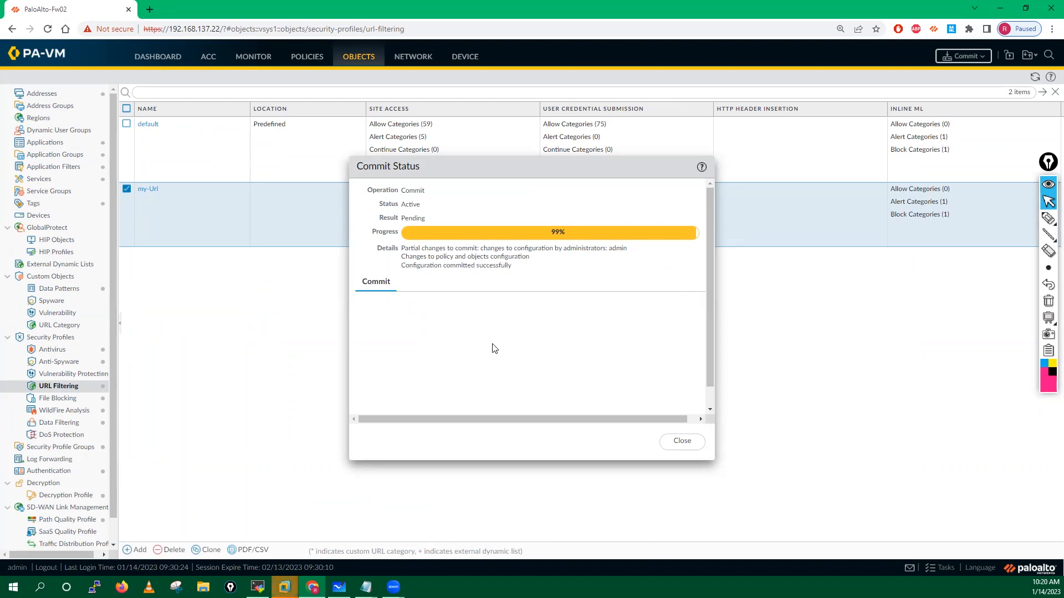
click(682, 441)
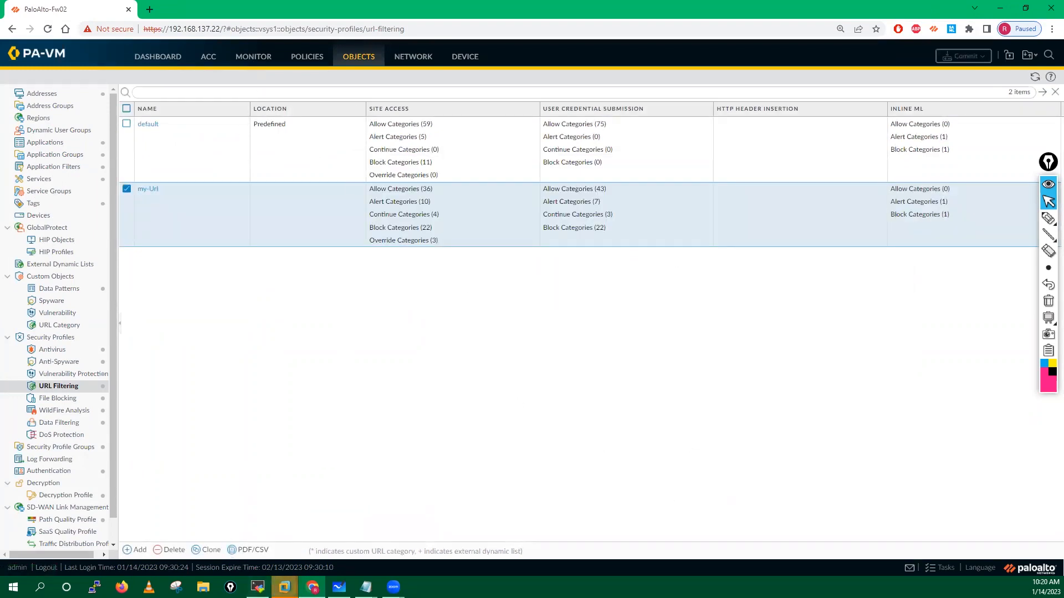
Step: On the XP client, load facebook.com and enter the override password to reach Facebook
click(312, 588)
click(318, 519)
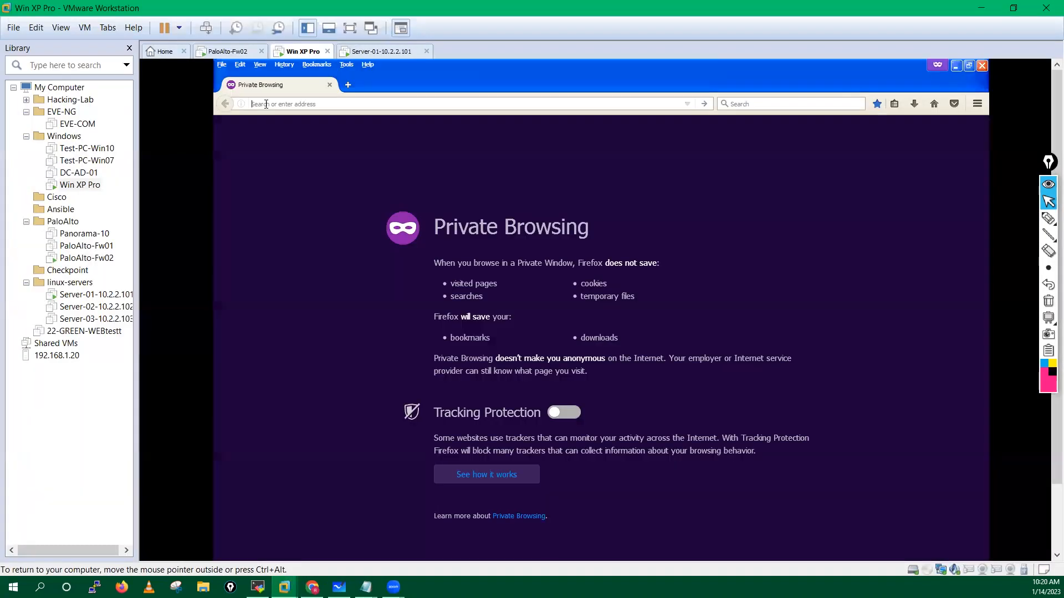
click(266, 104)
text(facebook.com/)
key(Return)
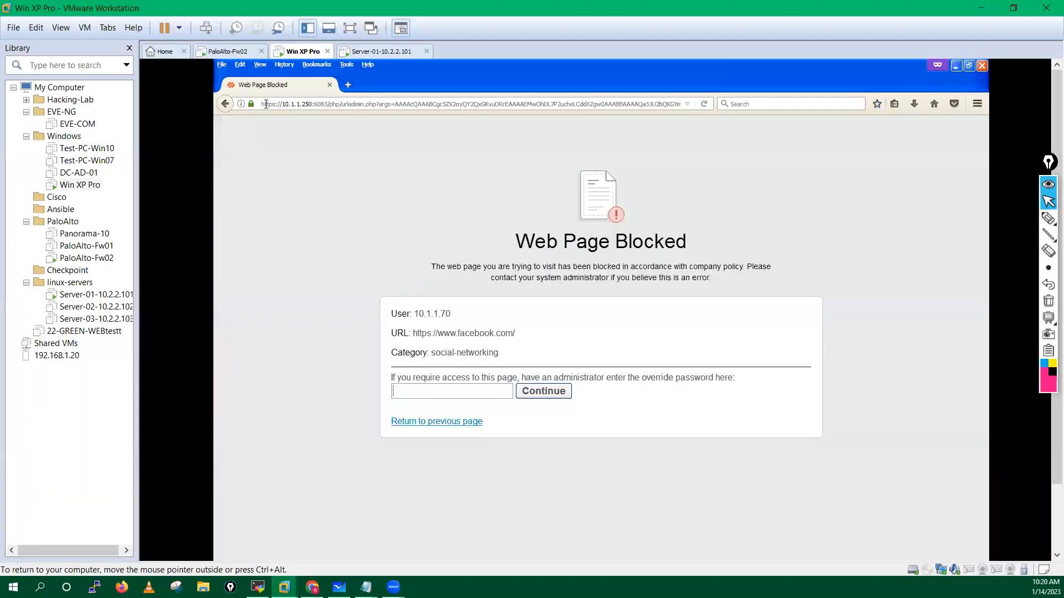
click(415, 394)
text(•••••••••)
click(527, 391)
Step: Load twitter.com in a new tab, then close the Twitter and Facebook tabs
click(348, 85)
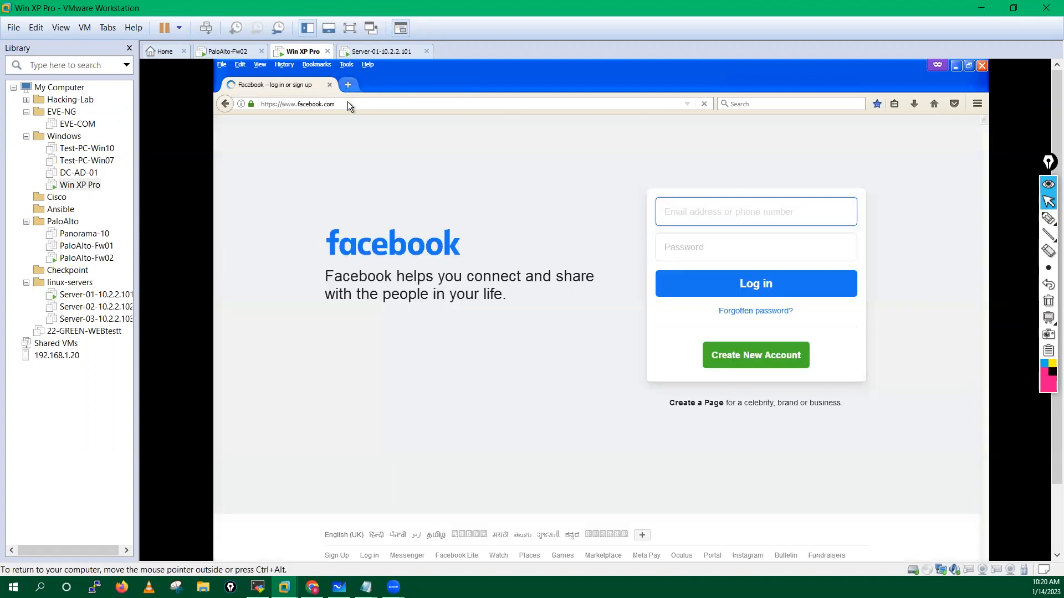
text(twitter.com/)
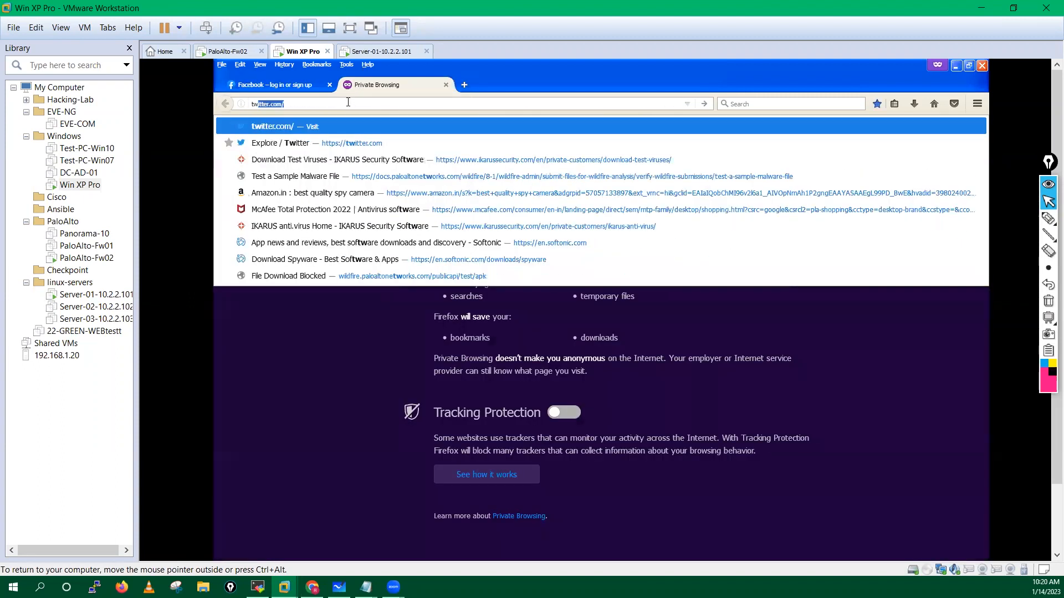
key(Return)
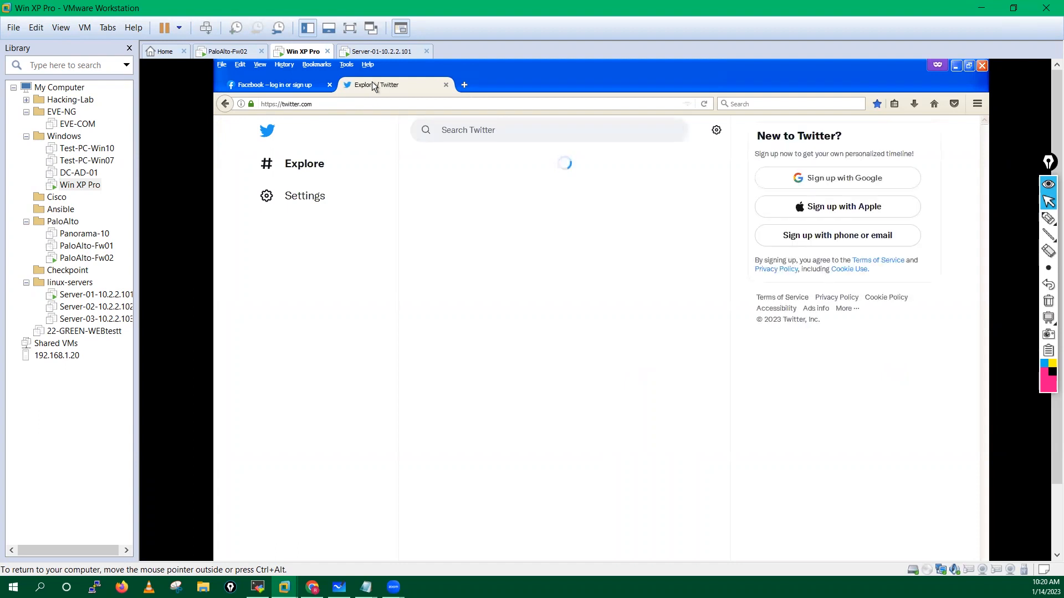
click(445, 85)
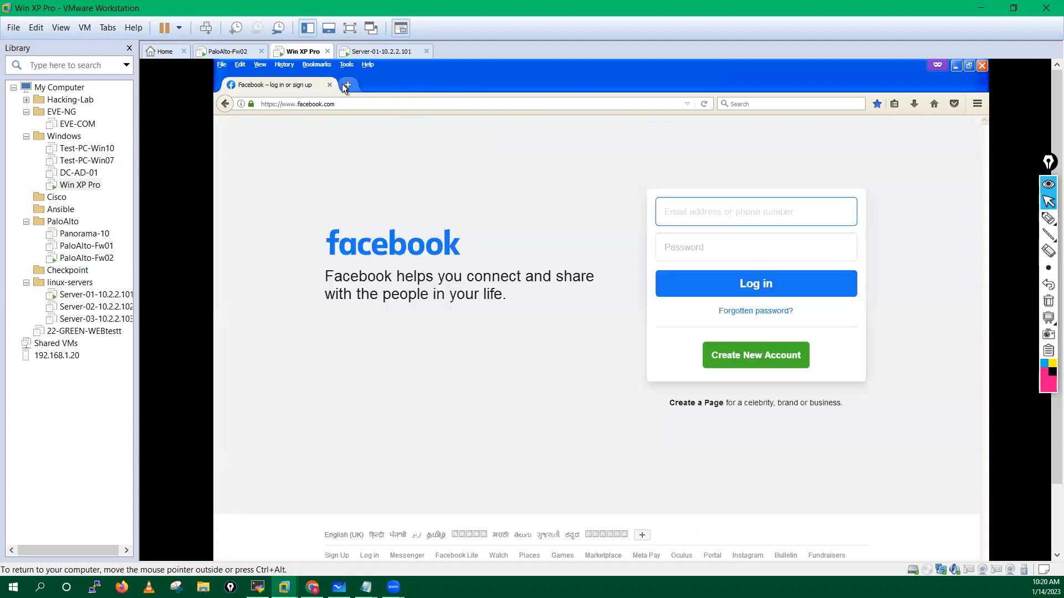
click(345, 86)
click(329, 85)
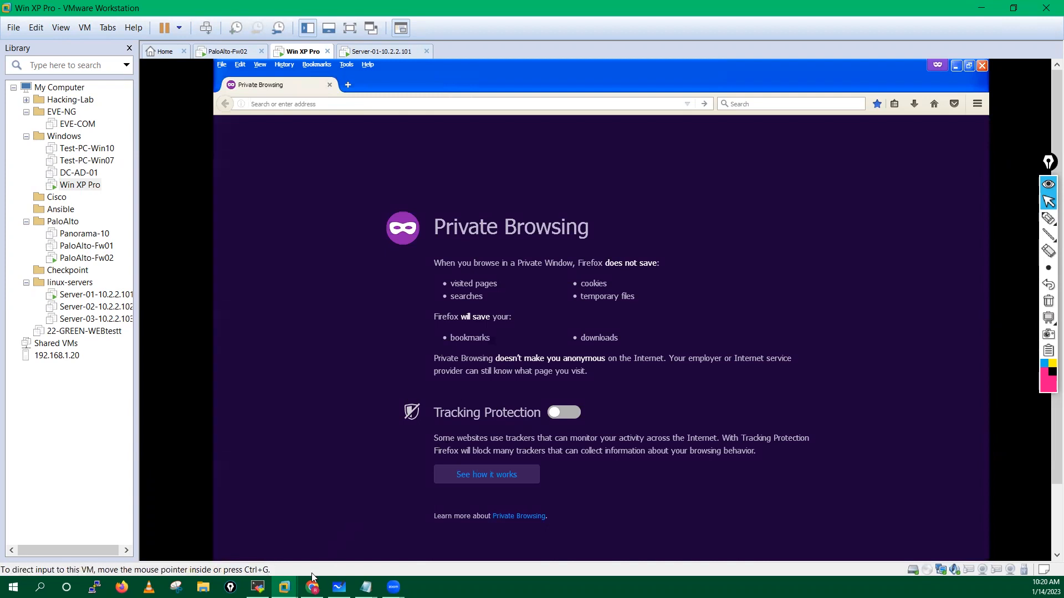
mouse_move(284, 587)
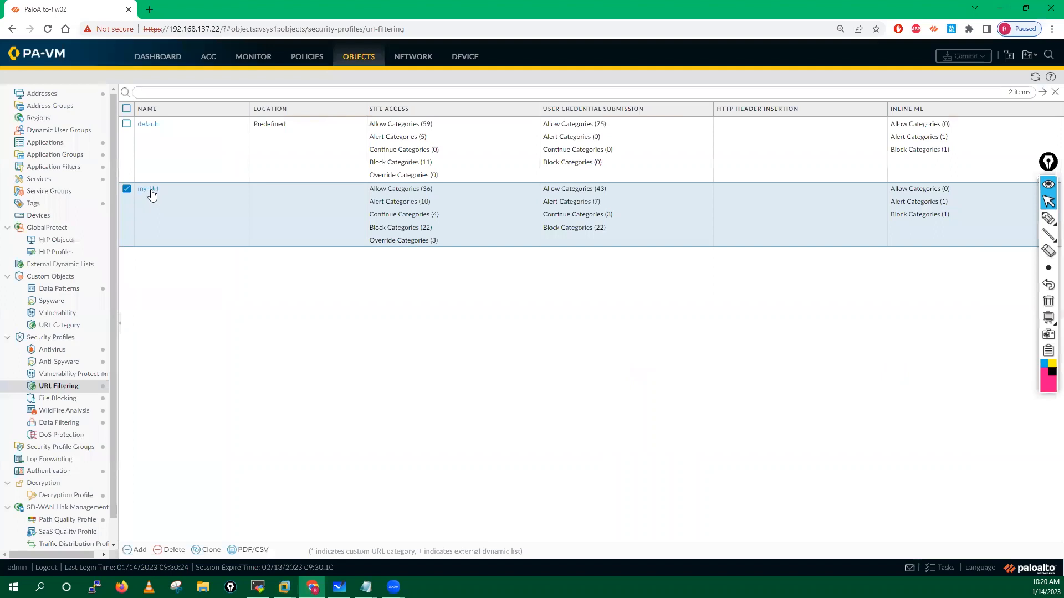
Step: Filter my-Url categories by 'socia', set social-networking site access to block, and save
click(152, 191)
click(345, 245)
text(socia)
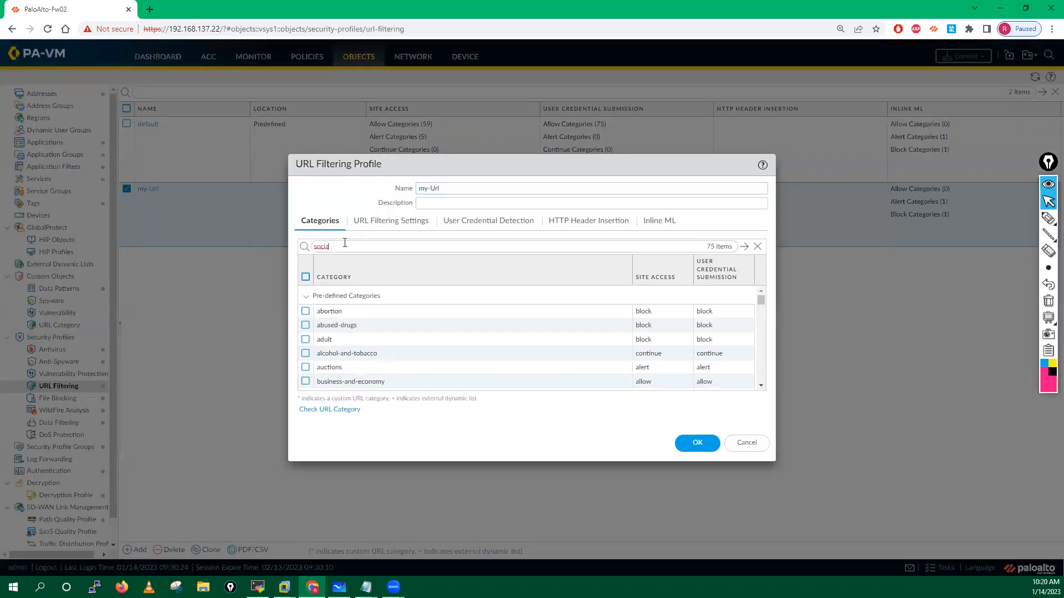
key(Return)
click(650, 314)
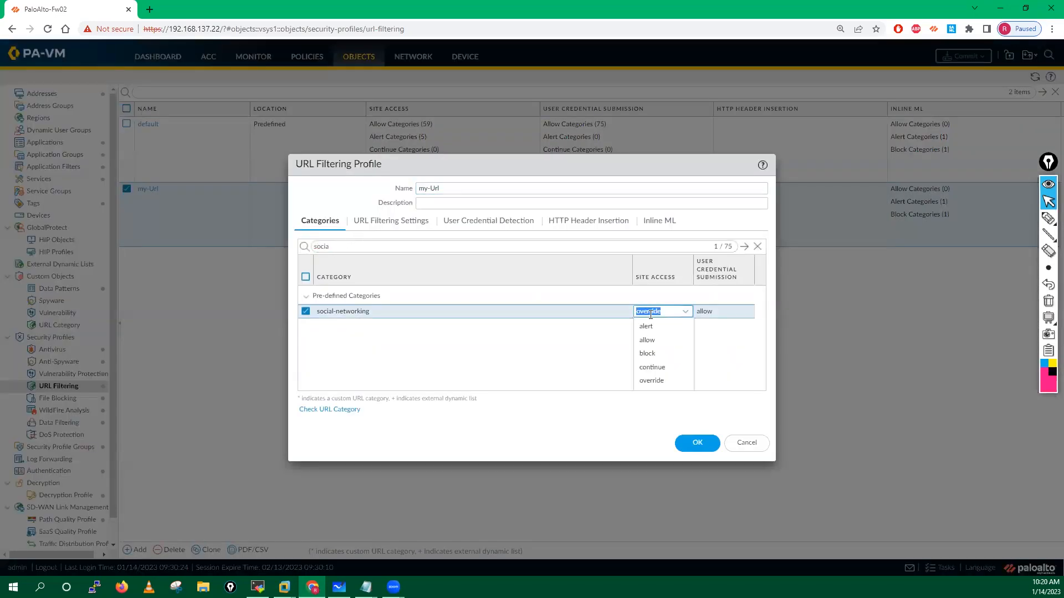
click(648, 354)
click(707, 312)
click(693, 443)
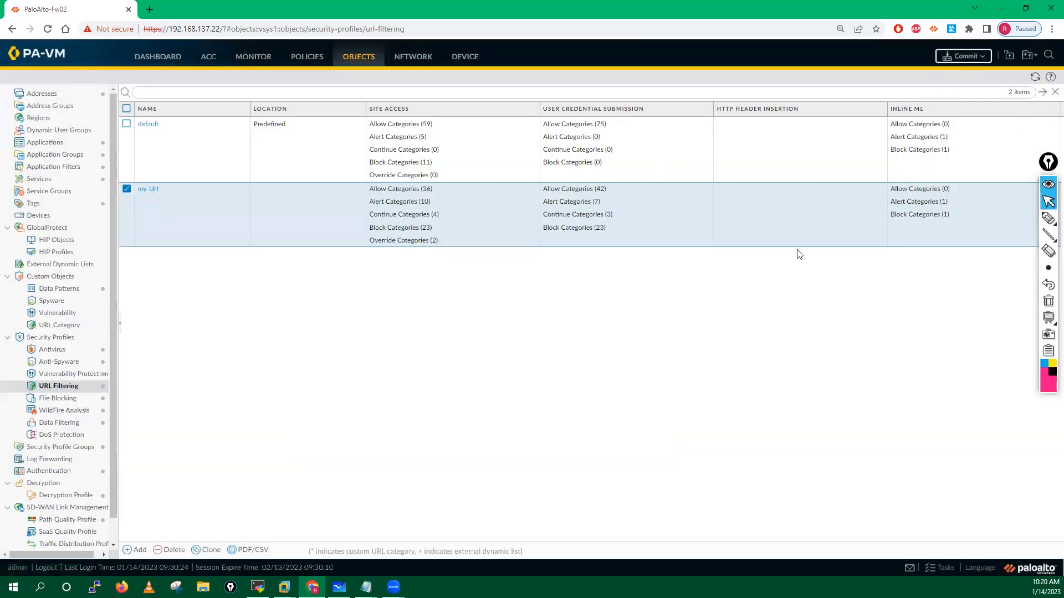
click(963, 56)
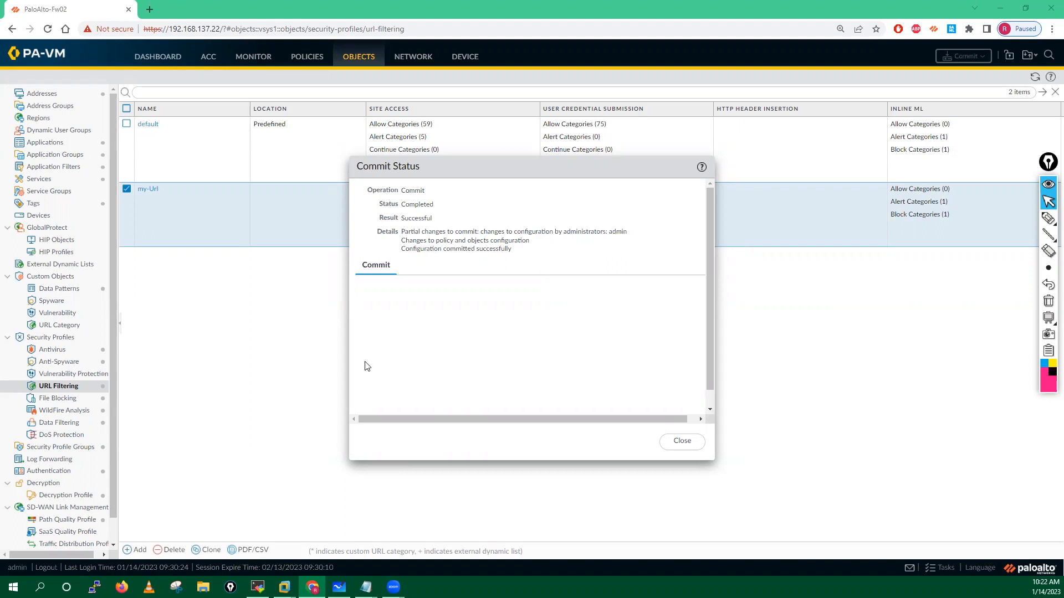
Step: Dismiss the successful commit report and switch to the Win XP client VM
click(691, 444)
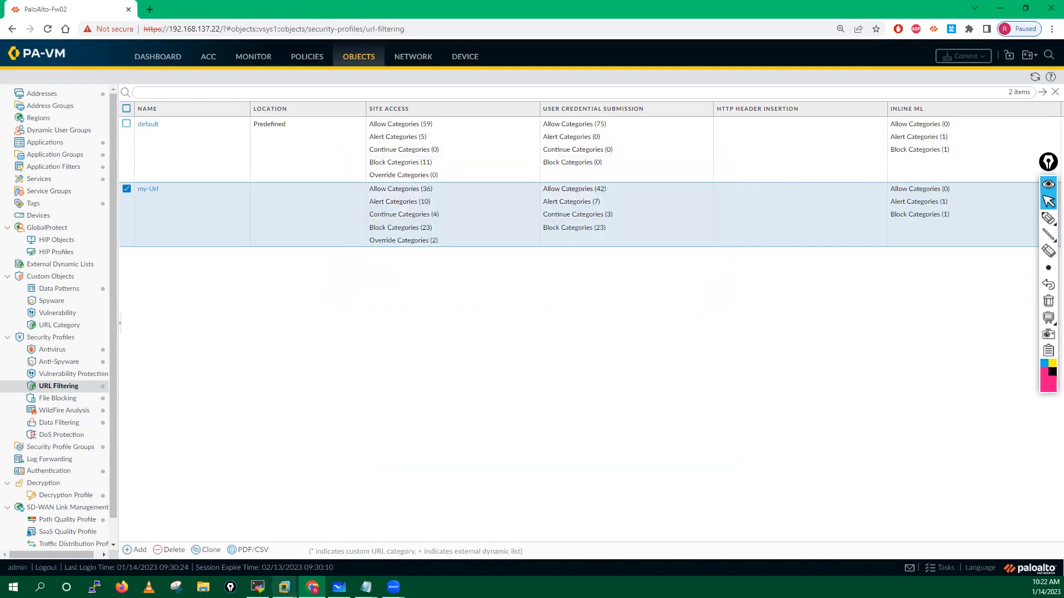
click(284, 587)
click(349, 538)
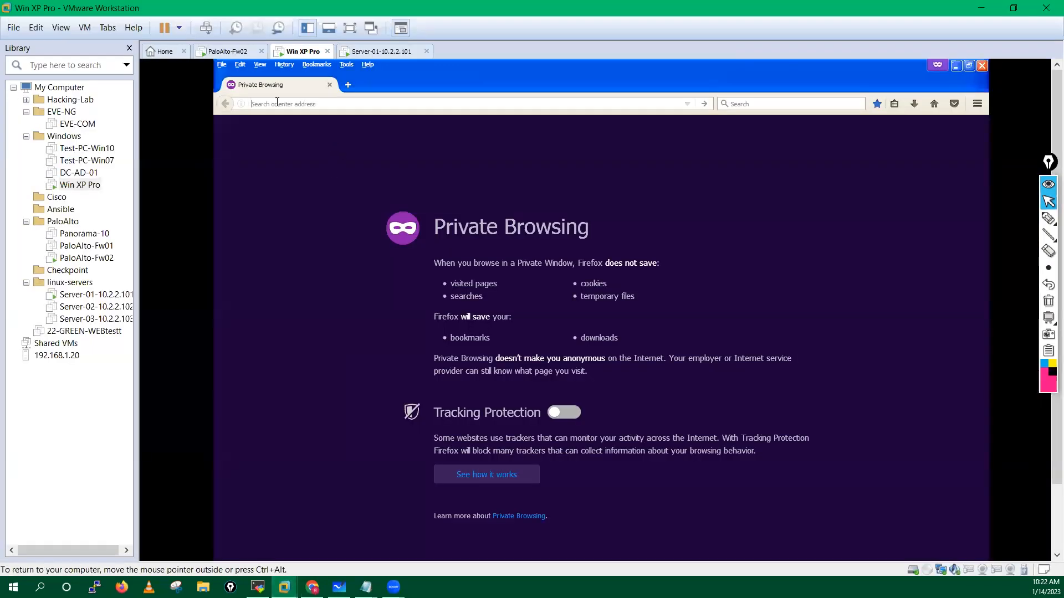
Step: Test facebook.com, twitter.com and linkedin.com in separate private tabs to confirm they are blocked
text(facebook.com/)
key(Return)
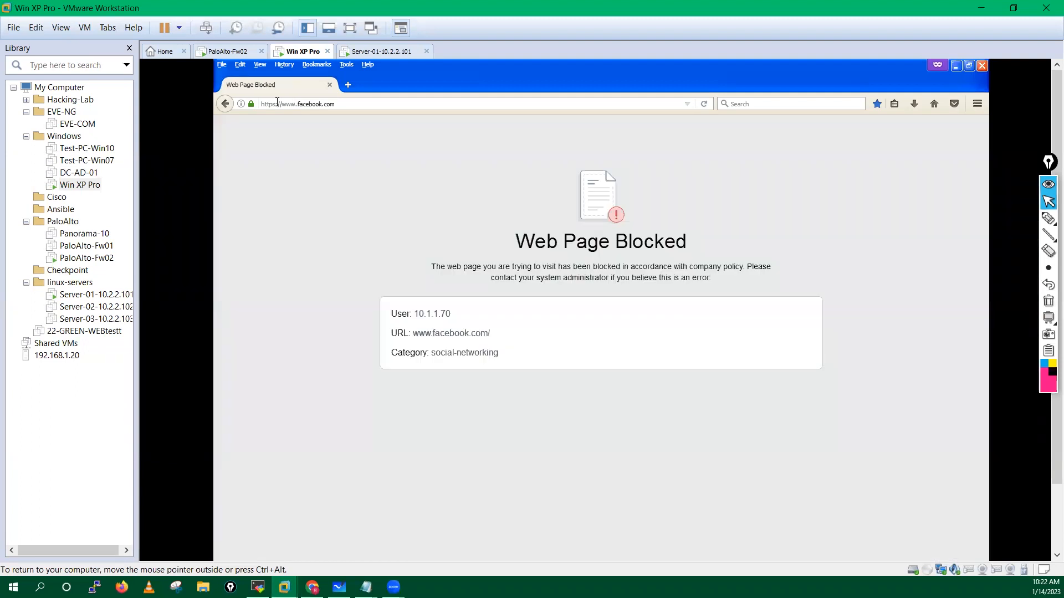
click(348, 84)
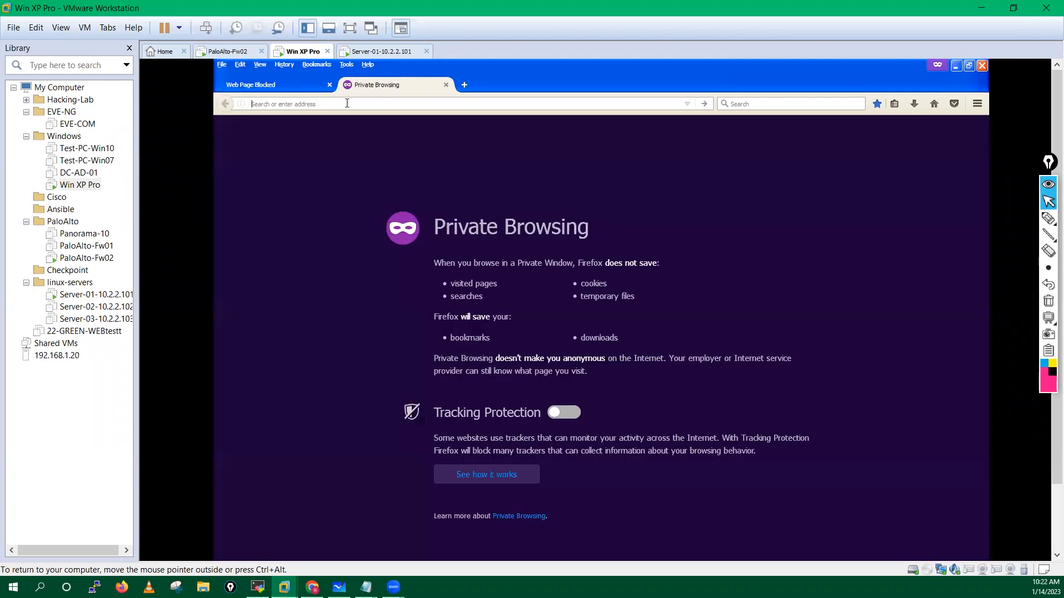
text(tw)
key(Down)
key(Return)
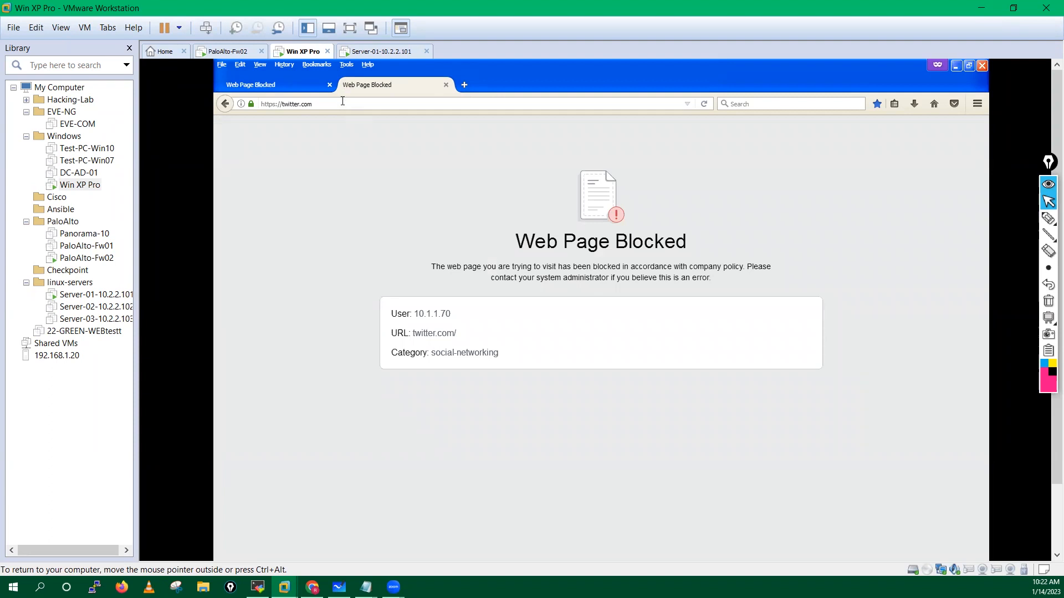
click(464, 86)
text(linkedin.com/)
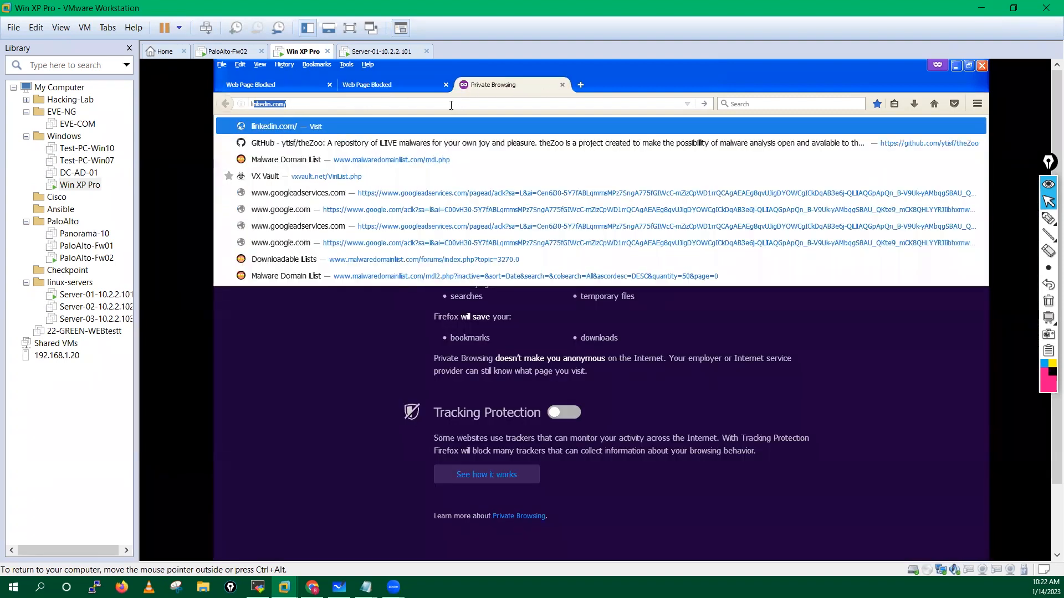
key(Return)
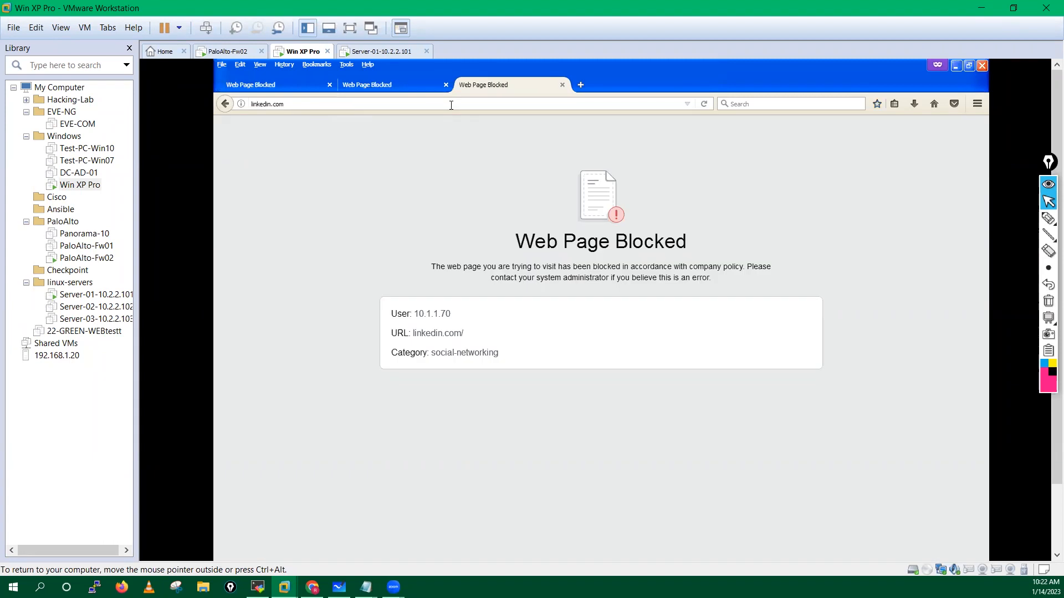
Step: Open naukri.com past its warning page, try shine.com, then return to the blocked linkedin tab
click(581, 84)
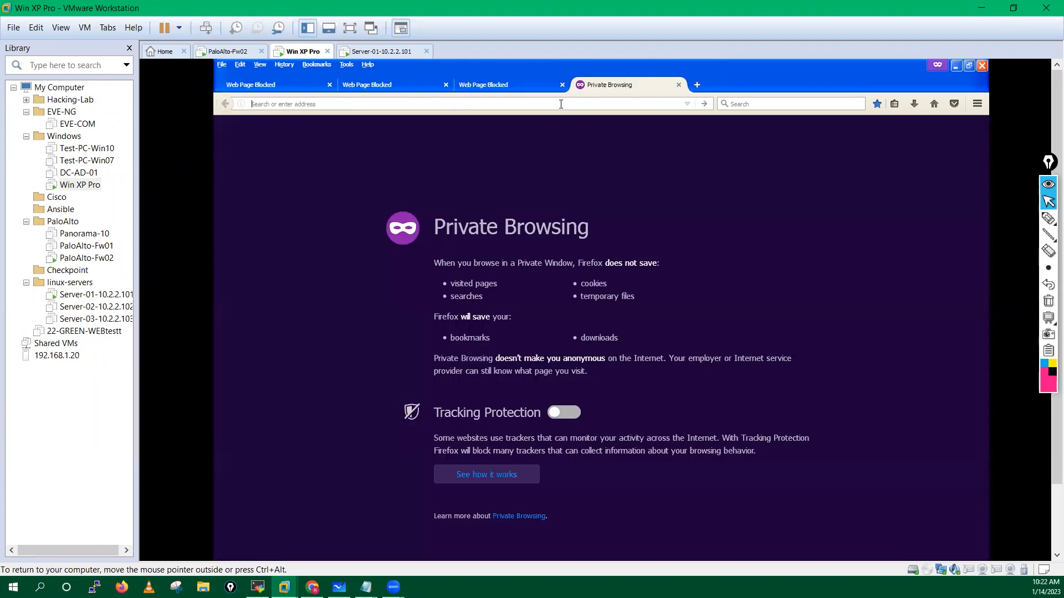
text(nauk)
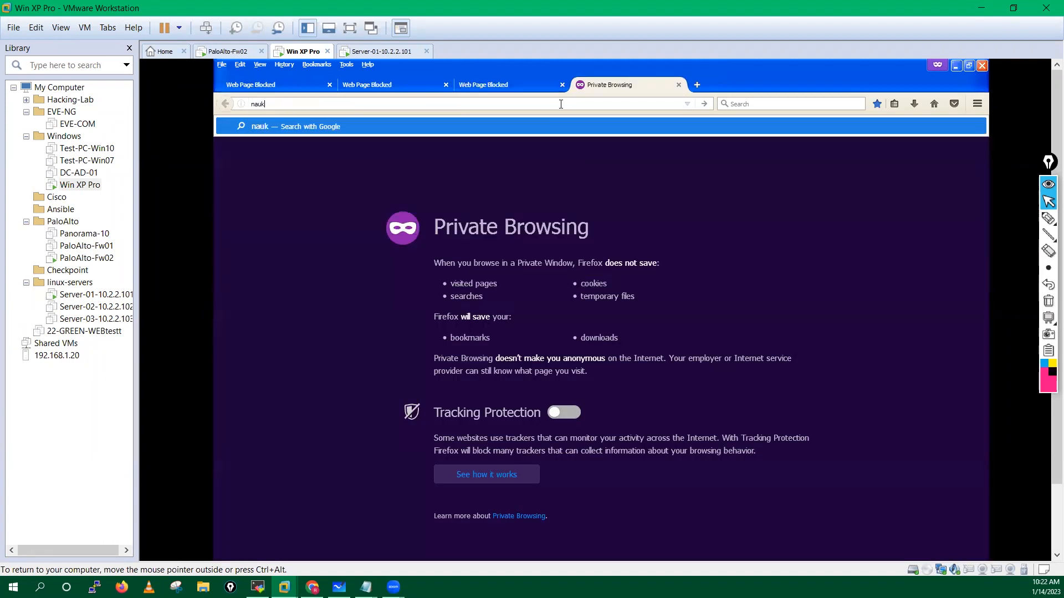
text(ri.com)
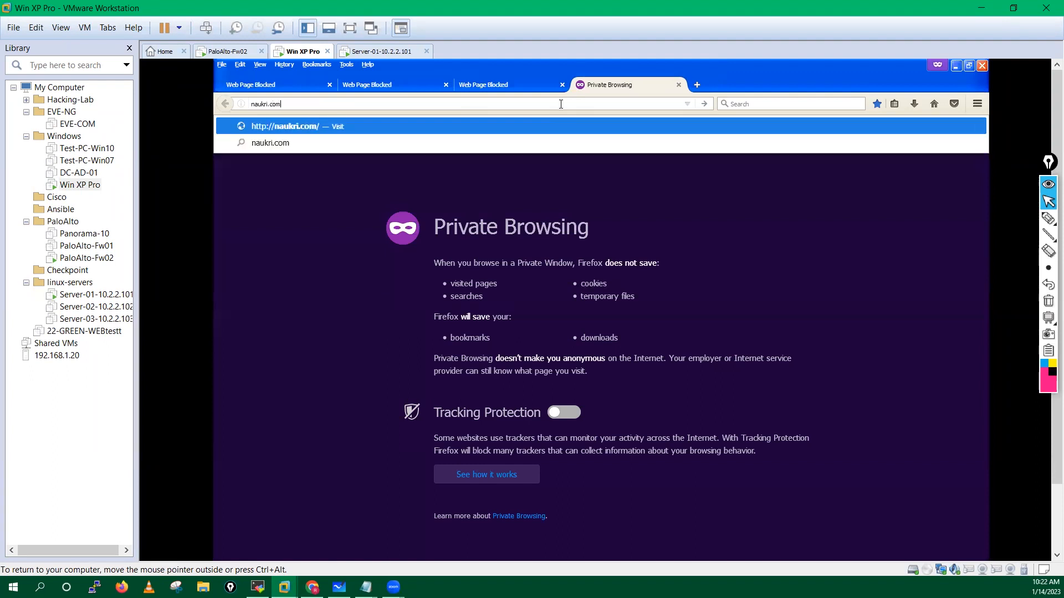
key(Return)
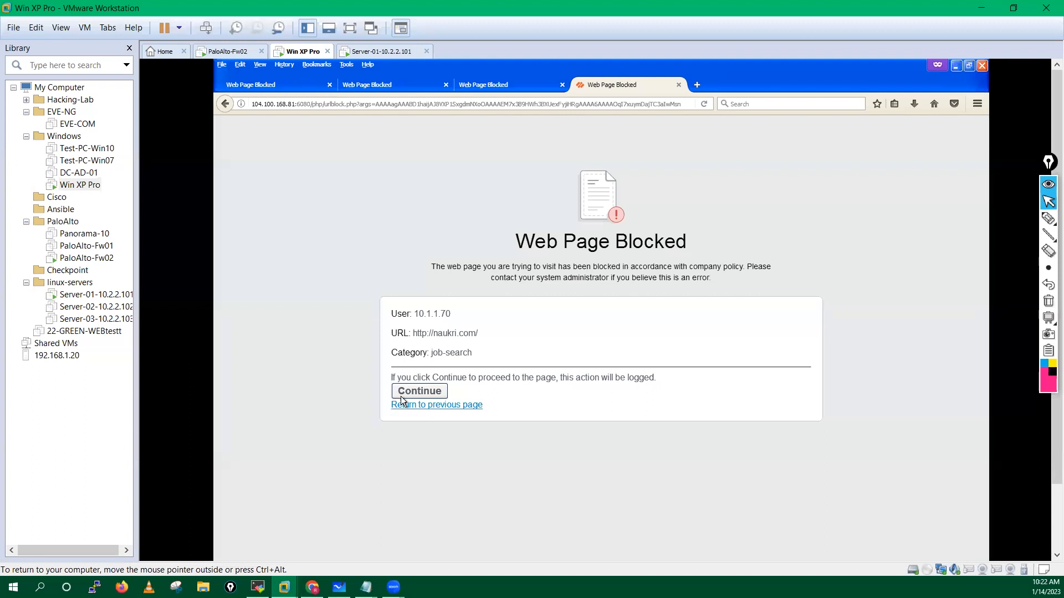
click(414, 391)
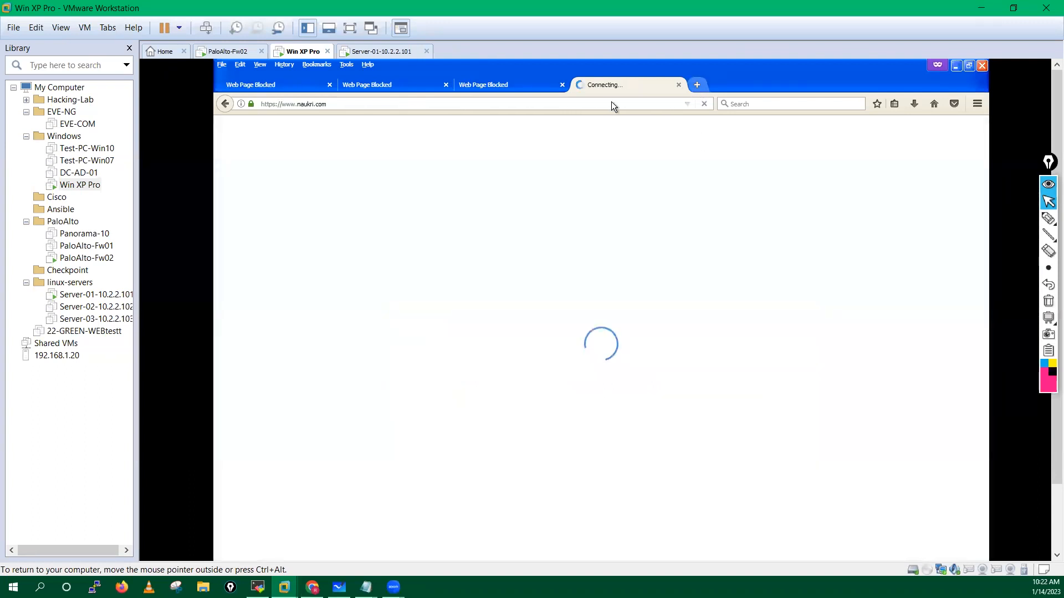
key(ctrl+t)
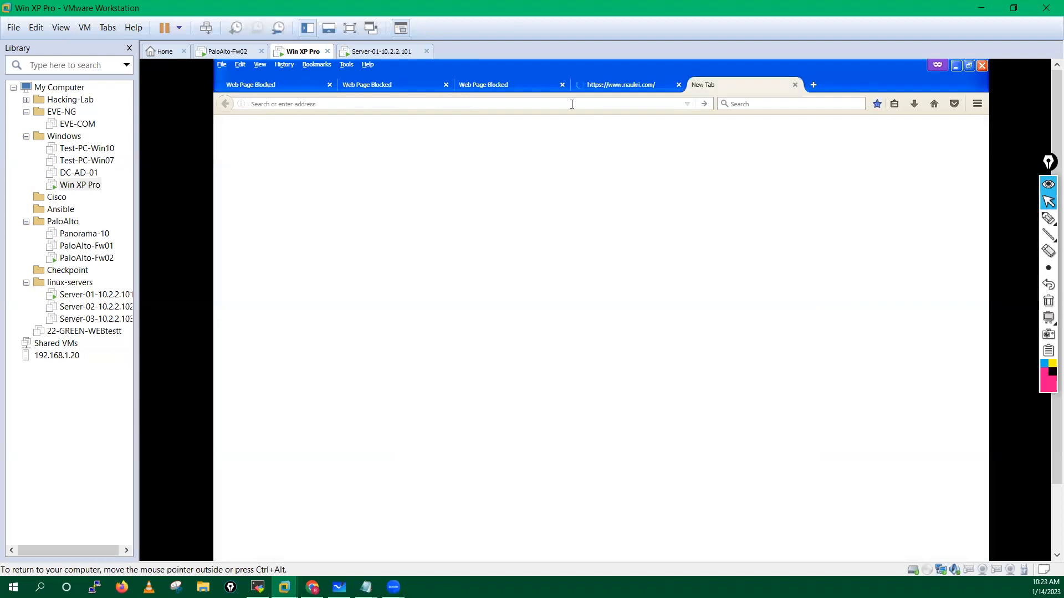
text(s)
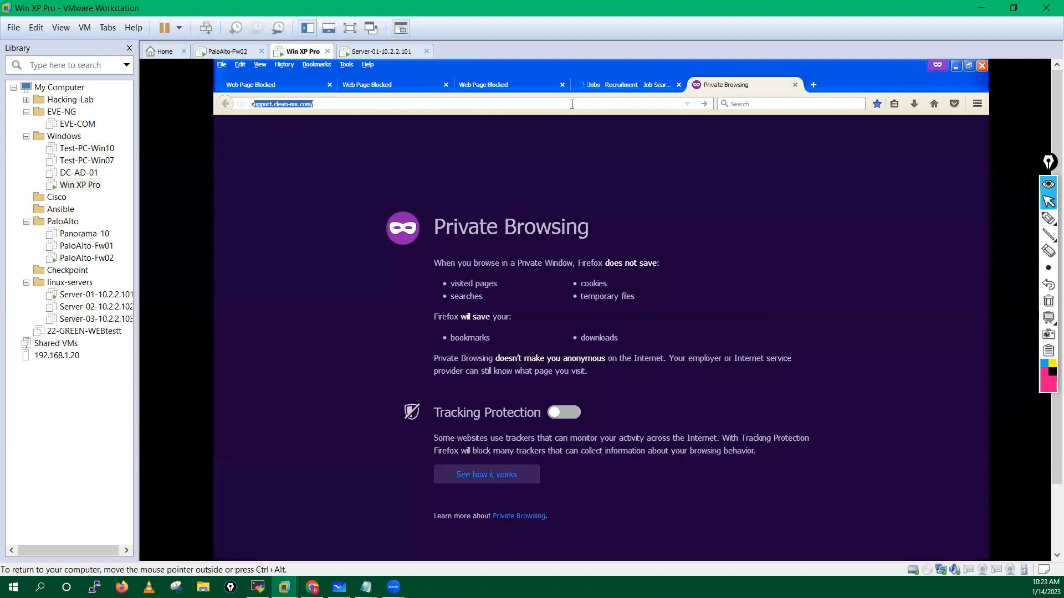
text(hine)
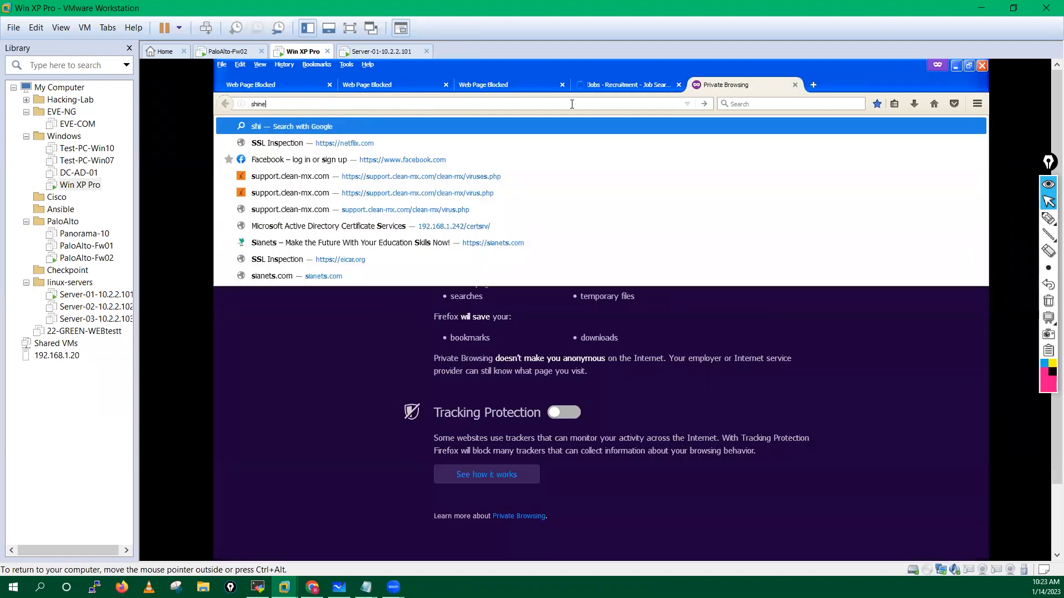
text(.c)
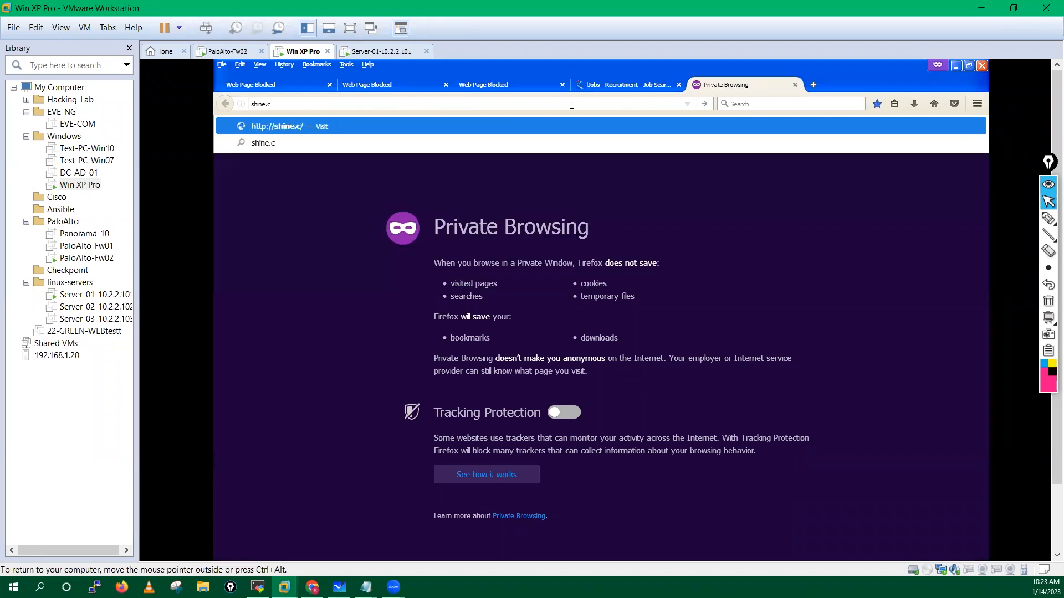
text(om)
key(Return)
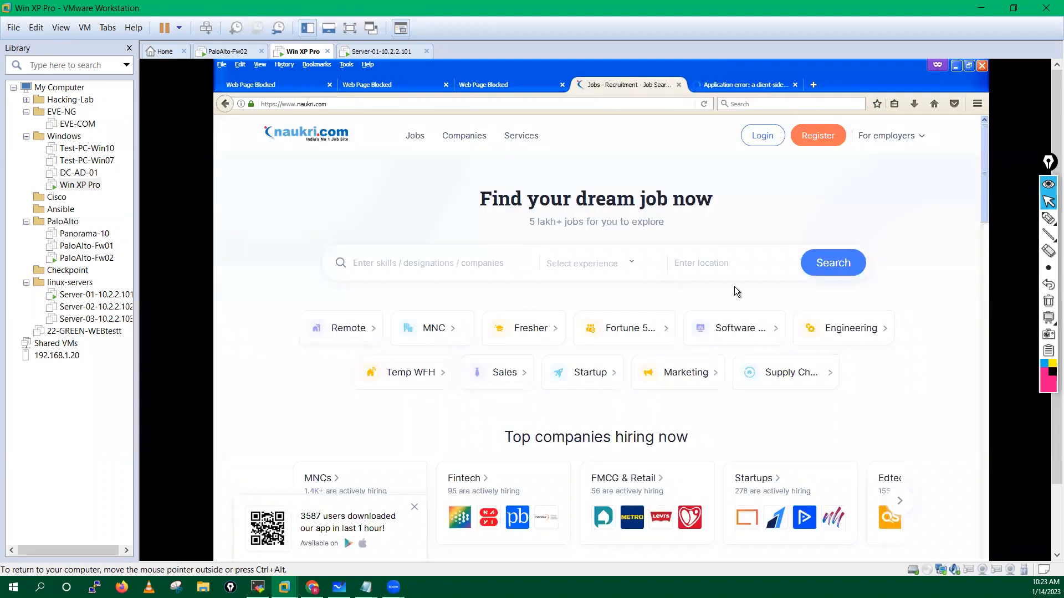
click(737, 85)
click(617, 84)
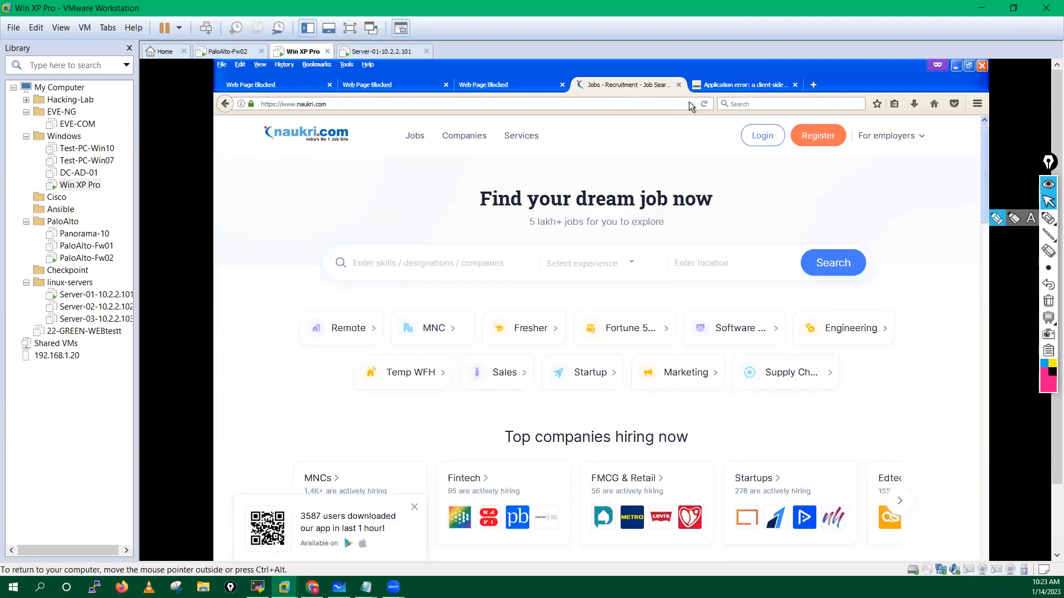
click(507, 84)
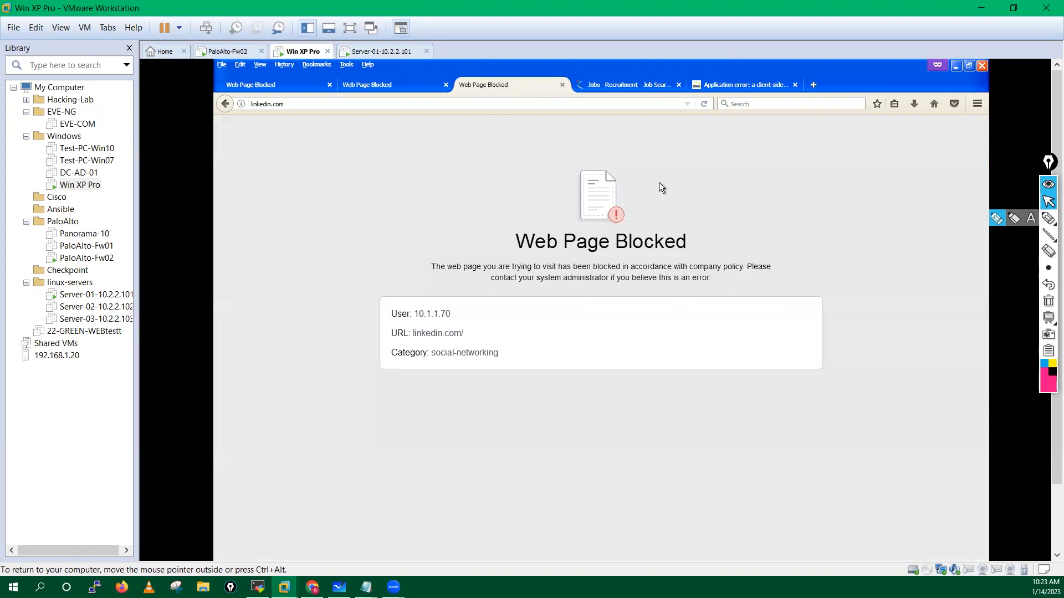
click(995, 220)
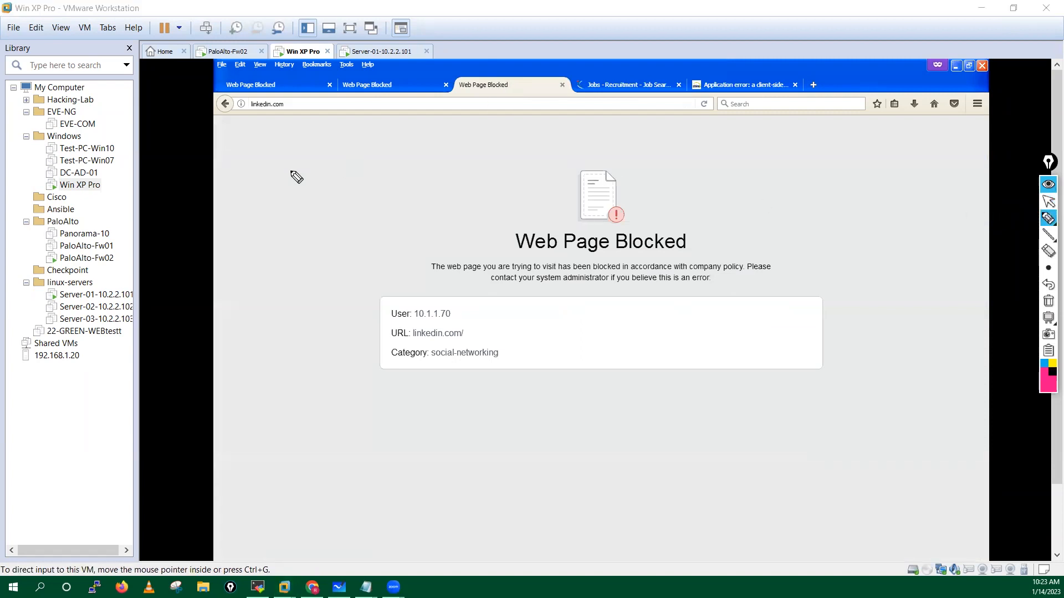
mouse_move(246, 150)
mouse_down()
mouse_move(261, 157)
mouse_move(299, 140)
mouse_move(441, 131)
mouse_up()
mouse_move(245, 195)
mouse_down()
mouse_move(292, 180)
mouse_move(364, 184)
mouse_up()
drag(398, 183, 422, 174)
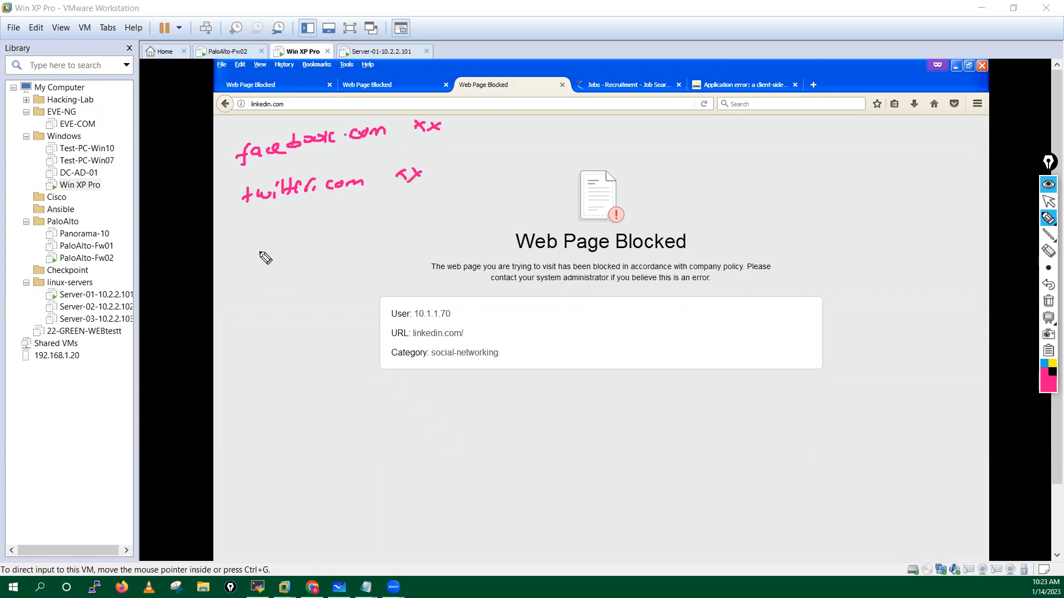
mouse_move(259, 227)
mouse_down()
mouse_move(259, 240)
mouse_move(296, 235)
mouse_move(305, 214)
mouse_move(342, 225)
mouse_move(408, 219)
mouse_move(429, 204)
mouse_up()
mouse_move(329, 204)
mouse_down()
mouse_move(257, 225)
mouse_move(384, 229)
mouse_move(302, 203)
mouse_up()
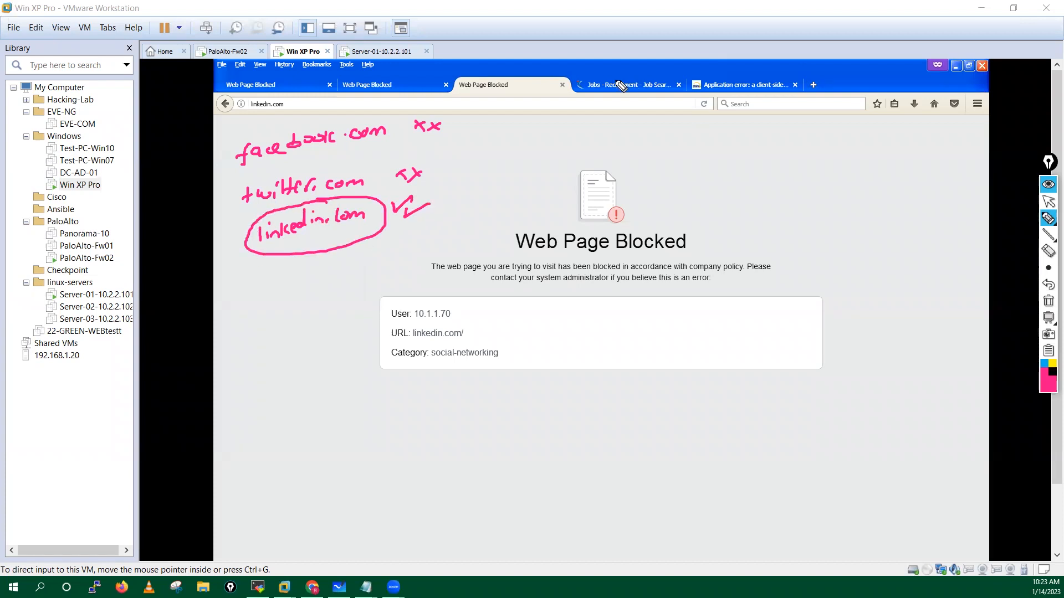
mouse_move(639, 73)
mouse_down()
mouse_move(607, 72)
mouse_move(665, 82)
mouse_move(621, 69)
mouse_up()
mouse_move(755, 82)
mouse_down()
mouse_move(704, 99)
mouse_move(720, 80)
mouse_up()
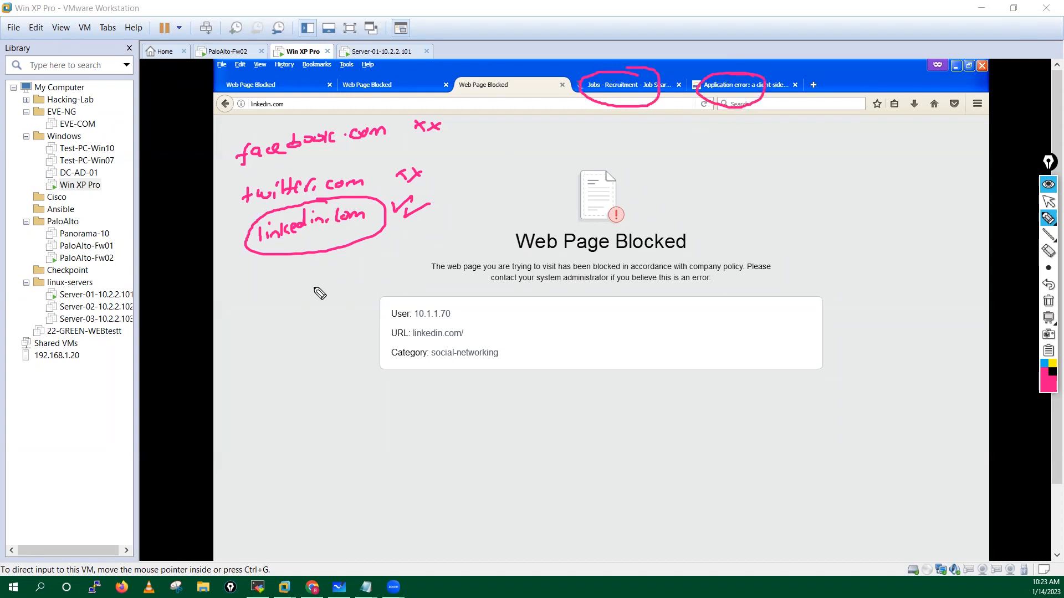
mouse_move(267, 322)
mouse_down()
mouse_move(300, 316)
mouse_move(302, 327)
mouse_move(321, 311)
mouse_move(422, 283)
mouse_move(400, 271)
mouse_up()
click(321, 313)
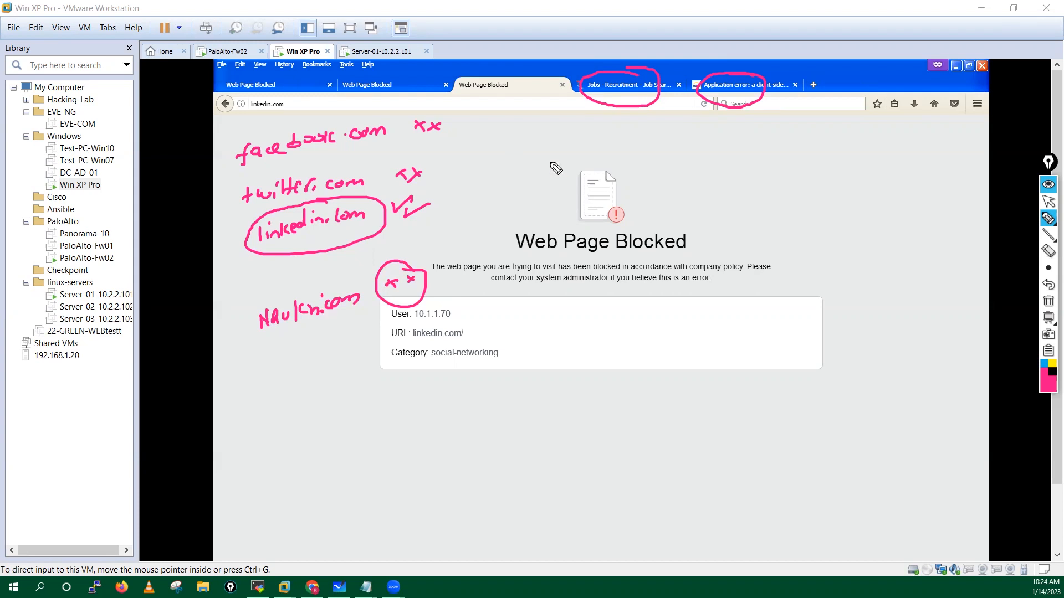
mouse_move(479, 115)
mouse_down()
mouse_move(491, 209)
mouse_move(476, 208)
mouse_up()
drag(495, 159, 515, 164)
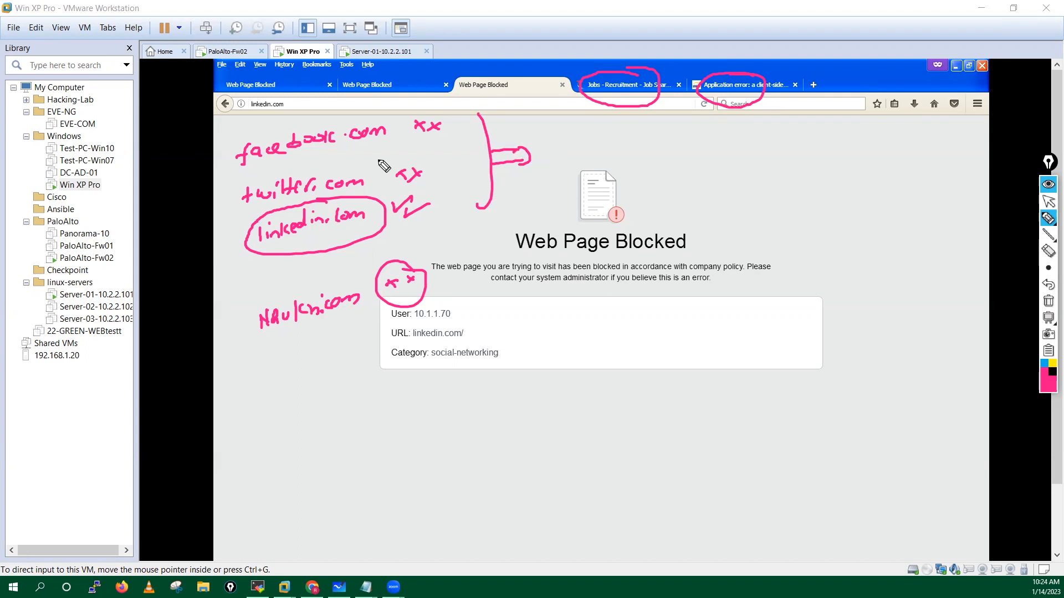
drag(260, 288, 300, 252)
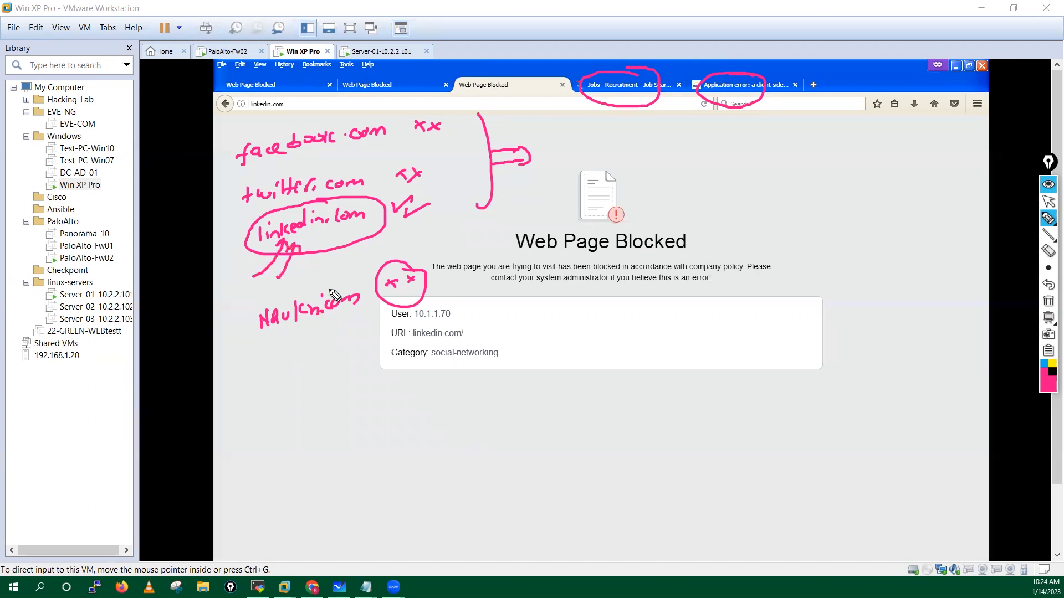
drag(363, 264, 232, 355)
mouse_move(260, 405)
mouse_down()
mouse_move(441, 302)
mouse_move(344, 276)
mouse_up()
drag(443, 292, 574, 285)
drag(297, 330, 305, 346)
mouse_move(293, 347)
mouse_down()
mouse_move(311, 347)
mouse_move(305, 360)
mouse_up()
drag(292, 361, 305, 356)
drag(307, 358, 306, 350)
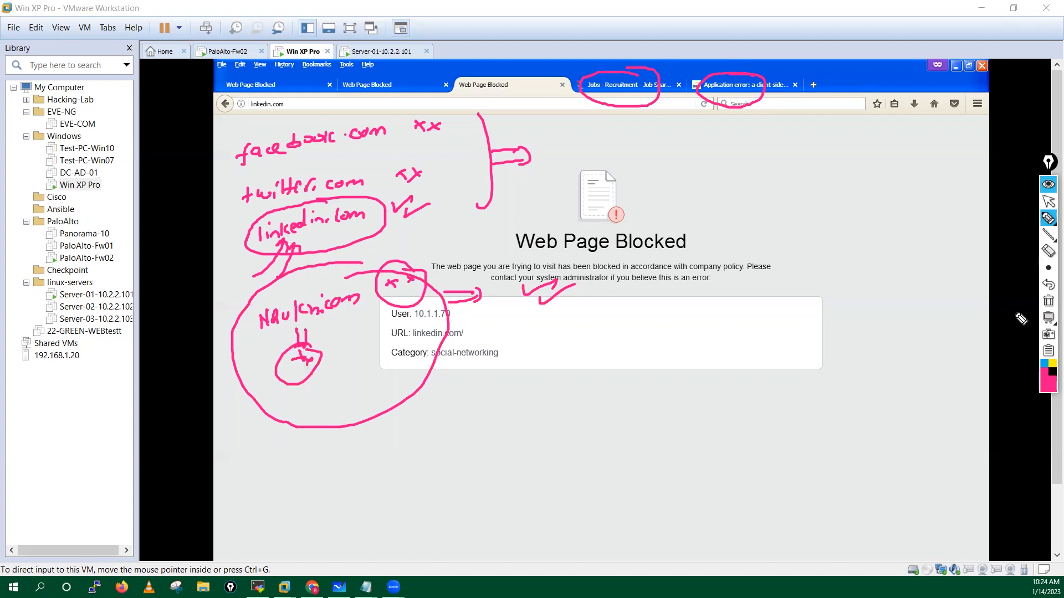
click(1048, 301)
click(1049, 201)
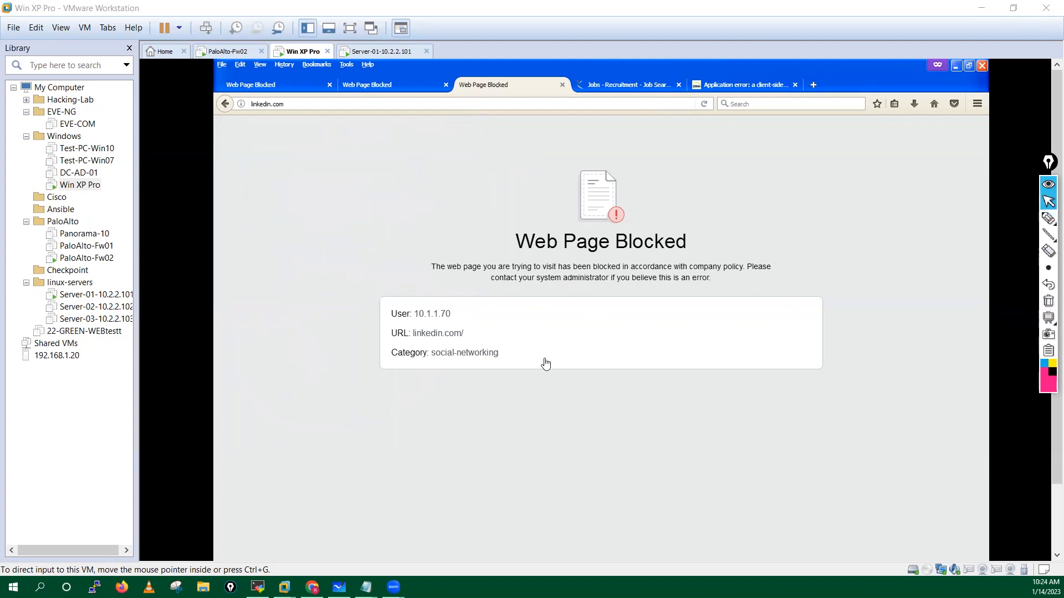
Step: Add a custom URL category named Allow-List with description Allow-List
click(312, 587)
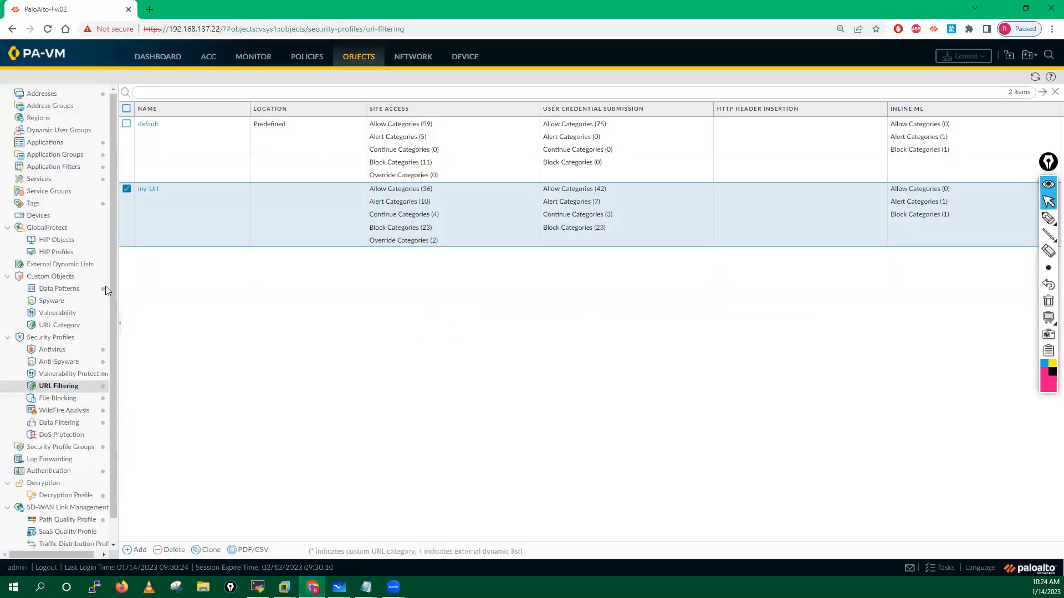
click(60, 326)
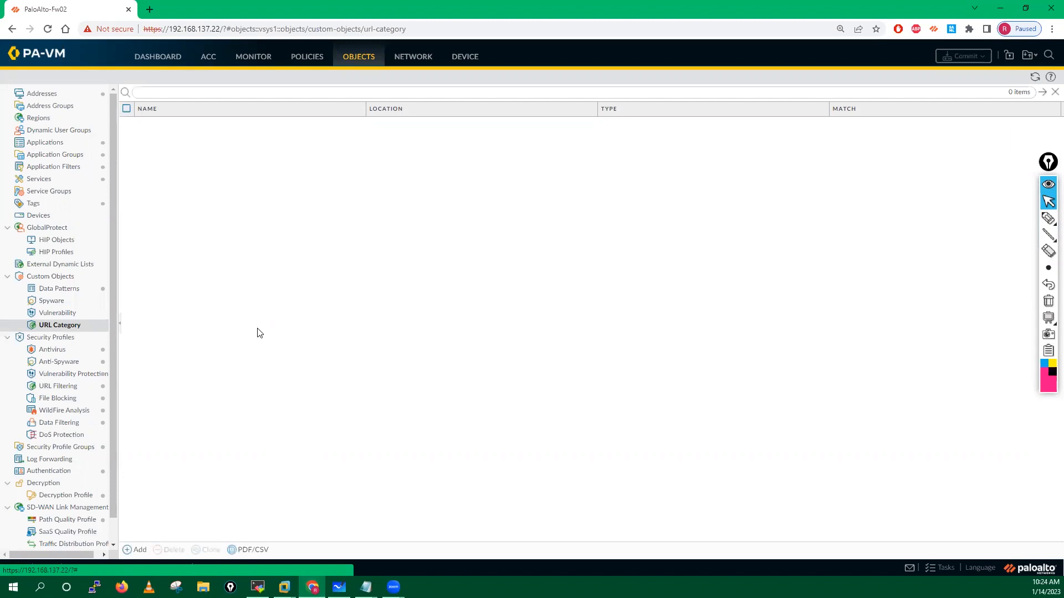
click(136, 549)
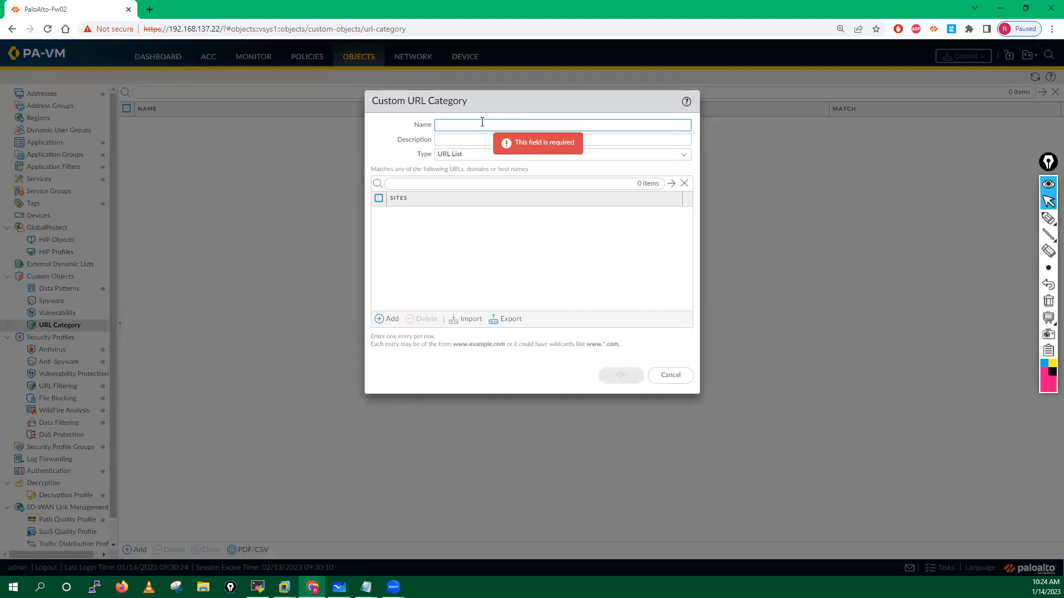
text(Allow)
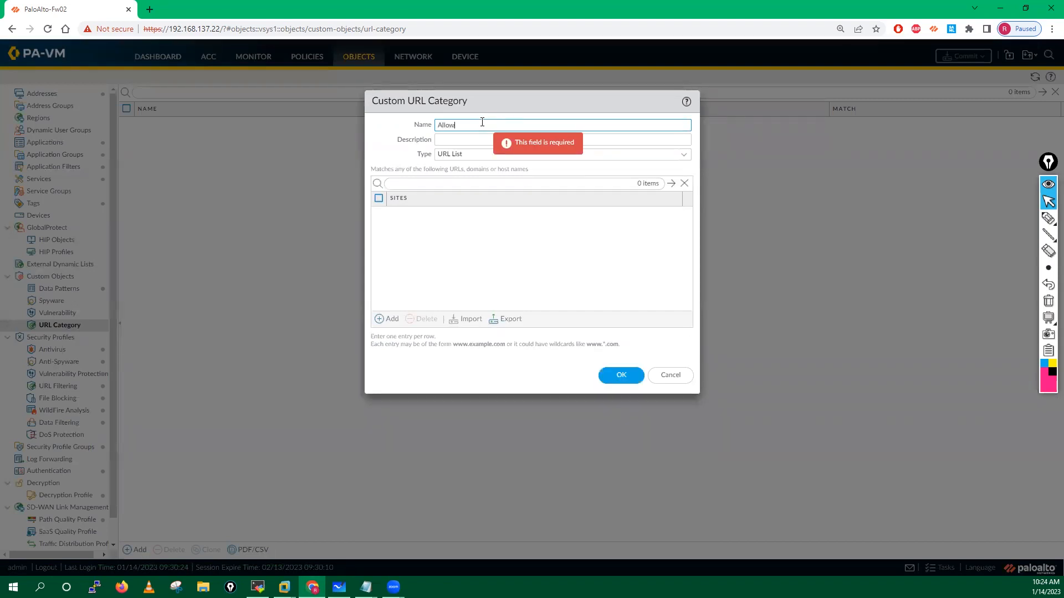
text(-List)
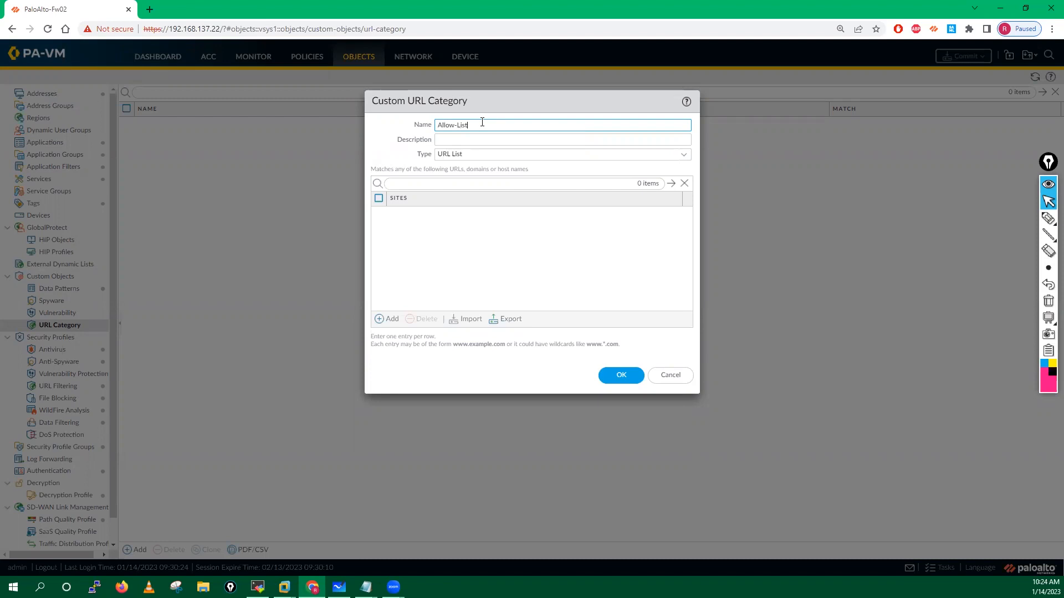
drag(492, 123, 417, 126)
key(ctrl+c)
click(447, 136)
key(ctrl+v)
click(449, 237)
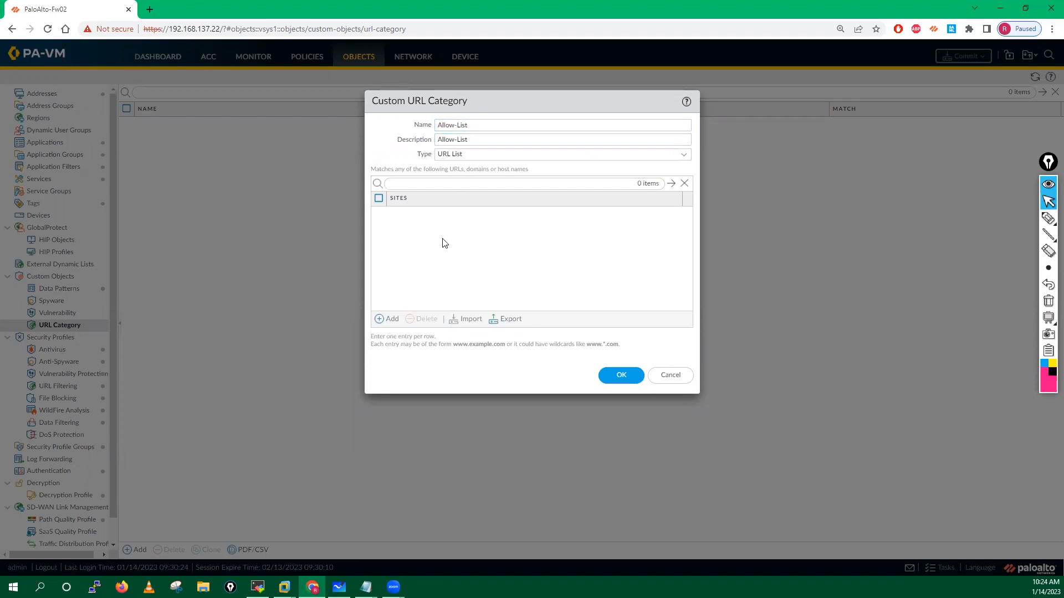
Step: Start a site entry beginning with *, and open a new browser tab
click(398, 319)
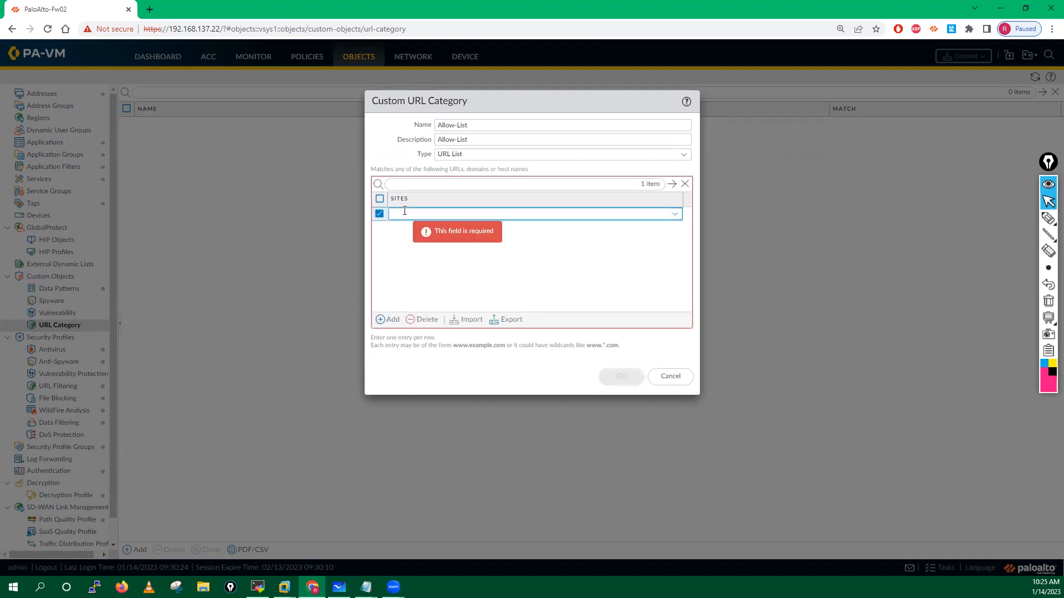
text(*)
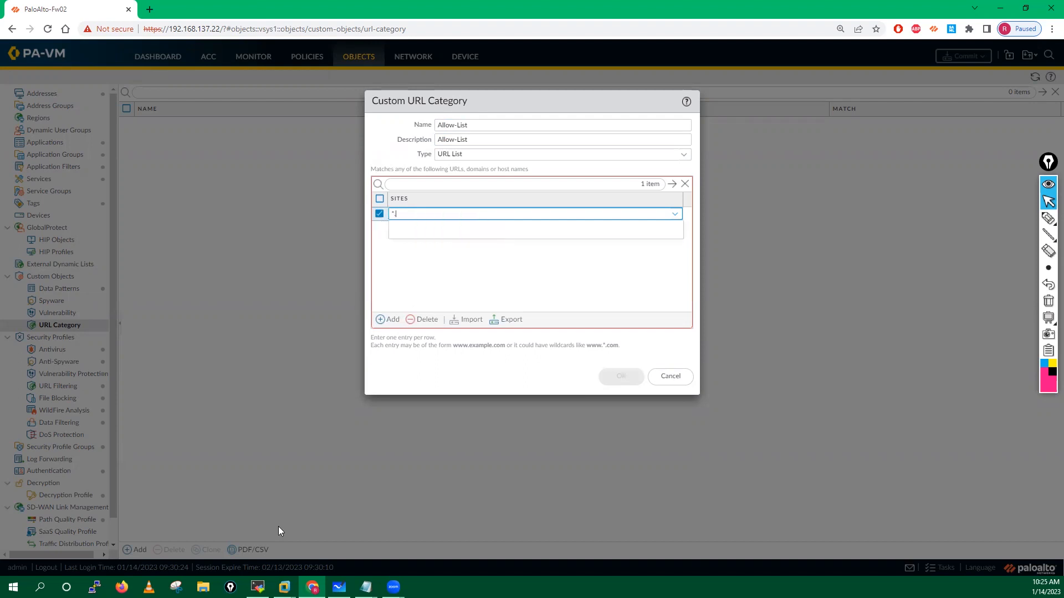
click(150, 9)
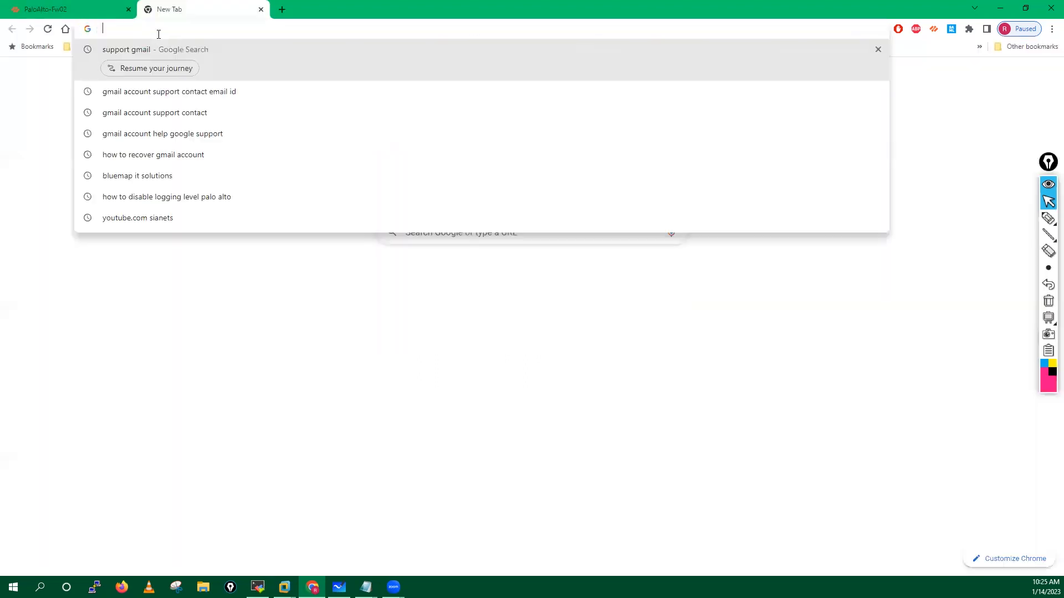
text(link)
key(Return)
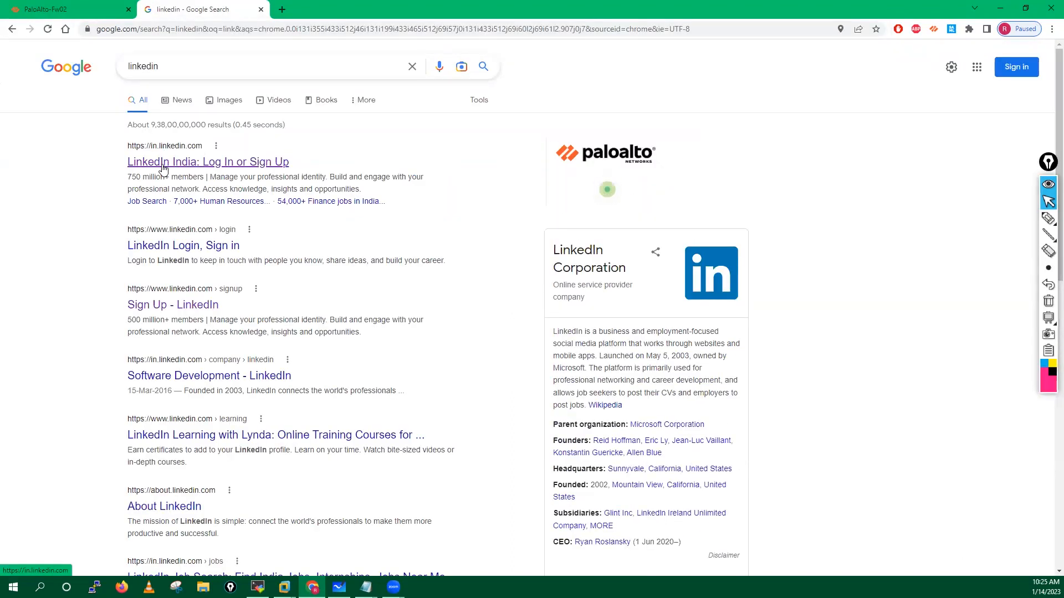
click(179, 248)
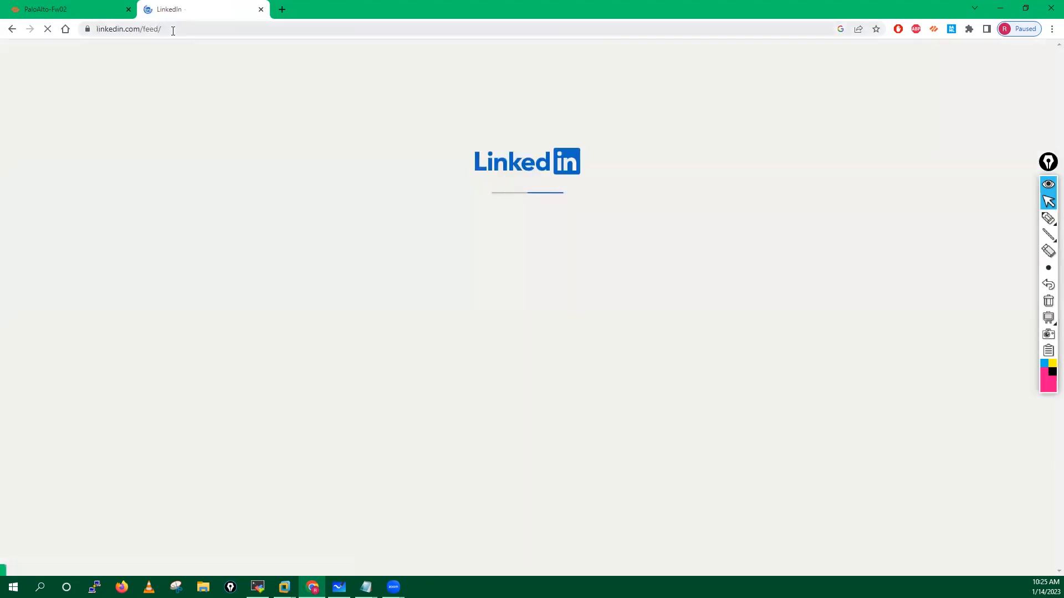
click(173, 29)
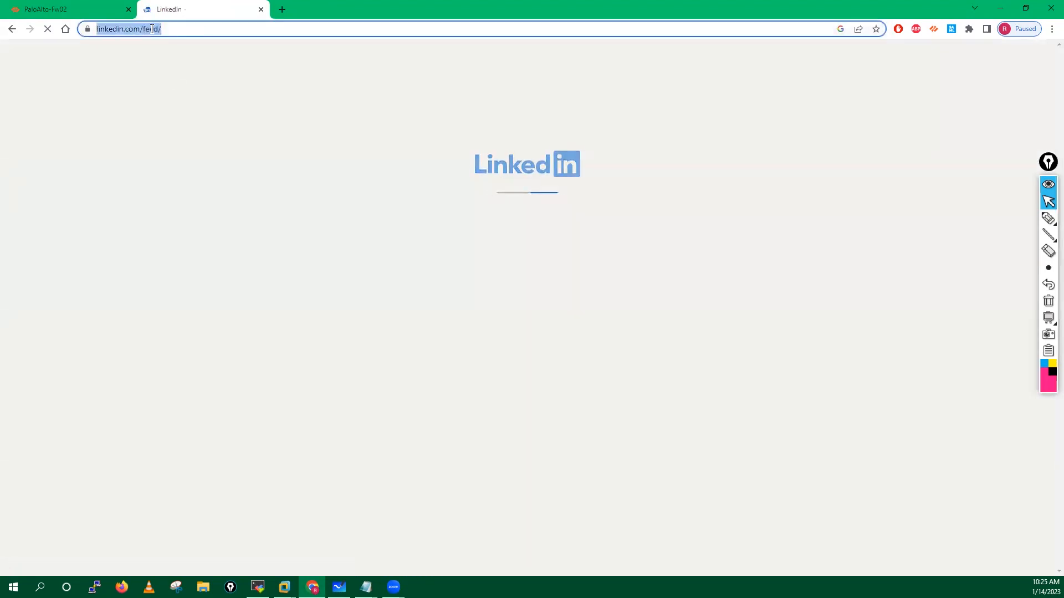
click(123, 30)
drag(122, 29, 185, 30)
key(ctrl+c)
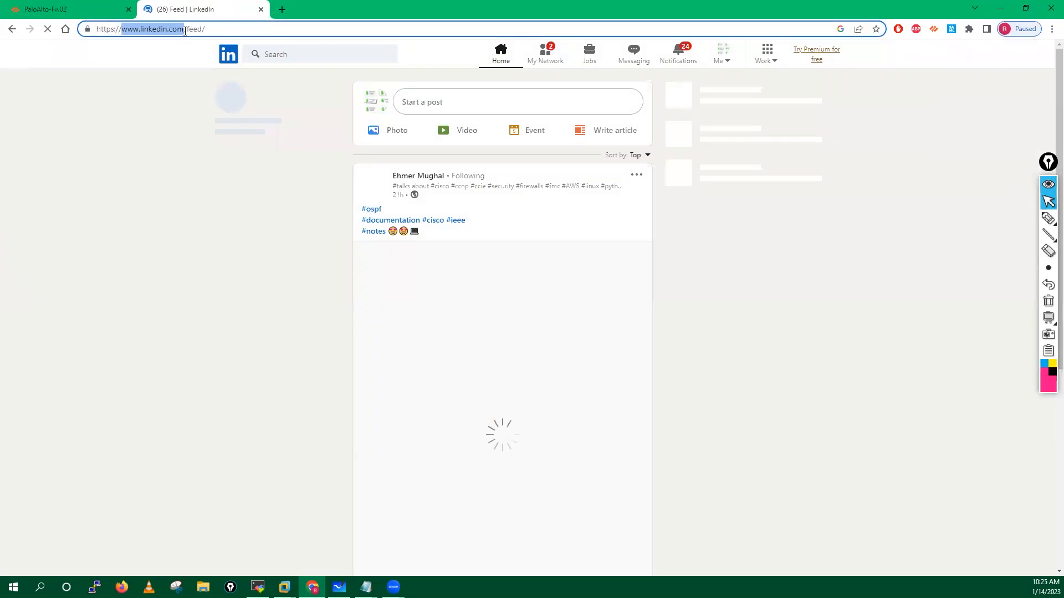
click(56, 9)
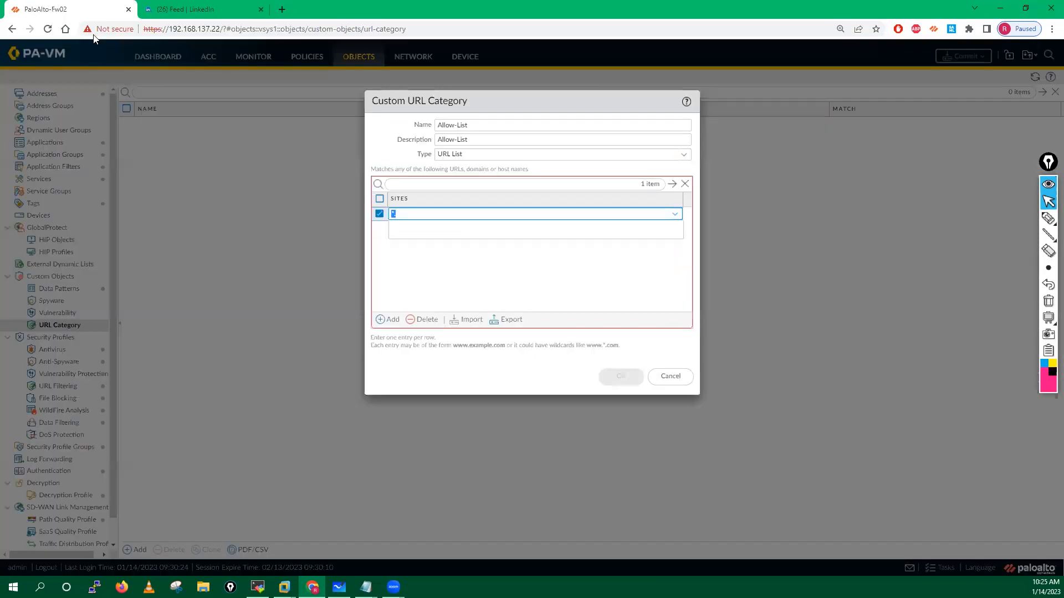
Step: Add *.linkedin.com/* as the first Allow-List site entry
text(.)
key(ctrl+v)
key(BackSpace)
key(BackSpace)
key(BackSpace)
click(420, 262)
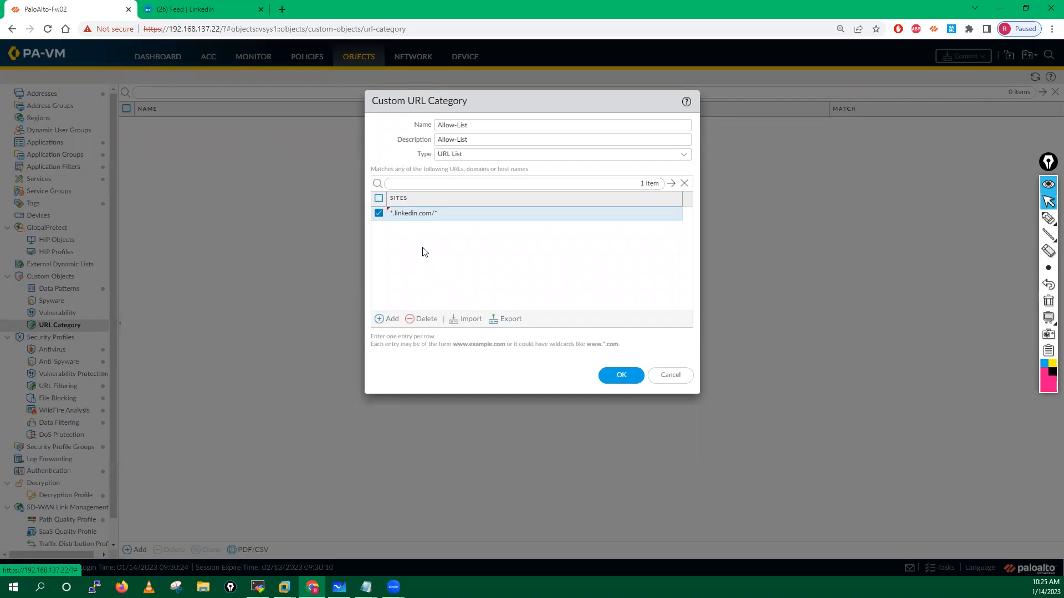
Step: Add a second Allow-List site entry, *.linkedin.*
click(388, 319)
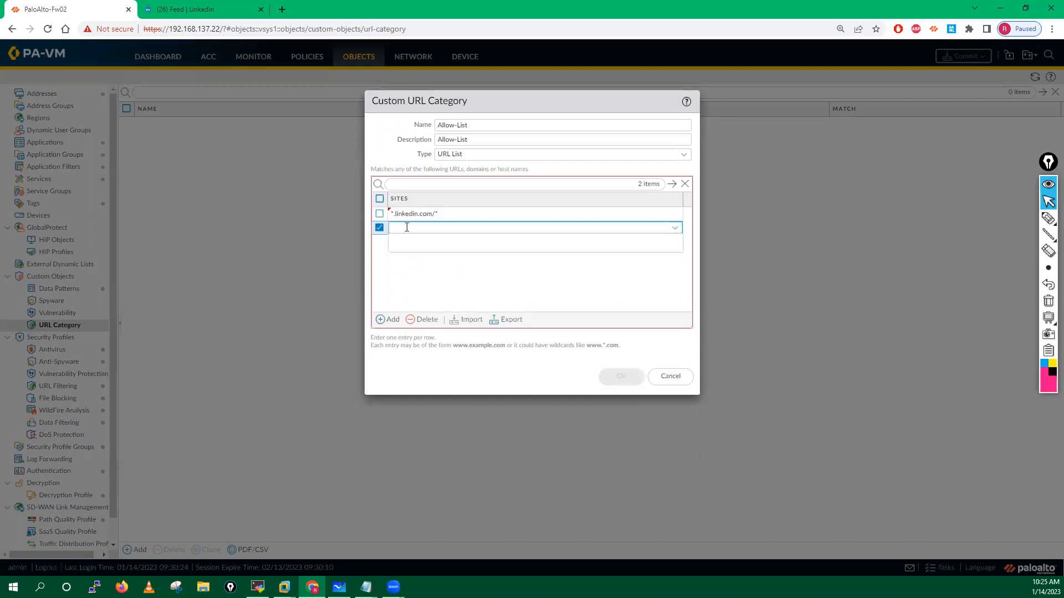
text(*.)
key(ctrl+v)
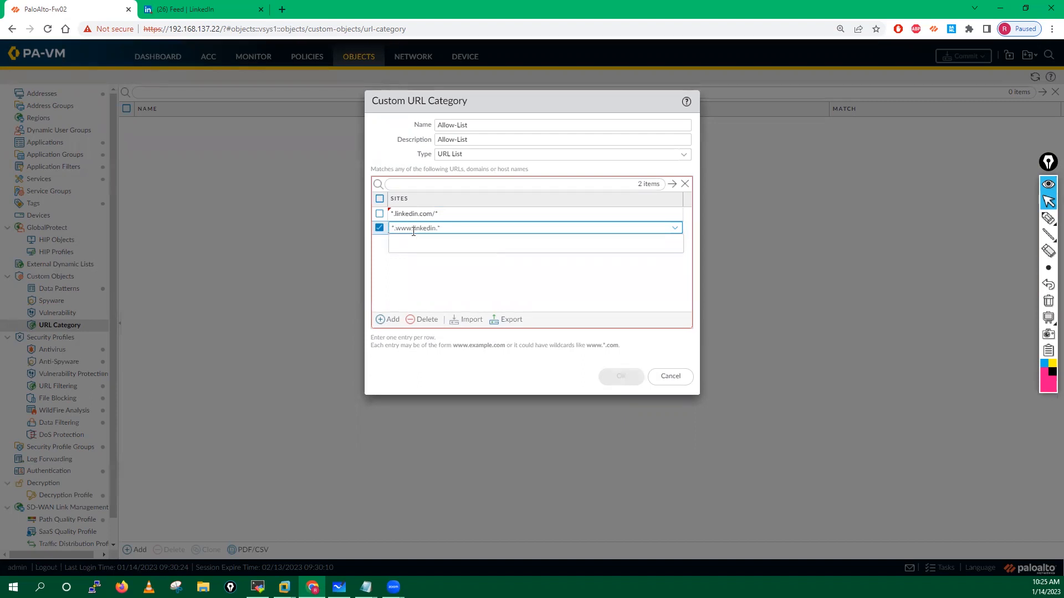
key(BackSpace)
key(BackSpace)
key(BackSpace)
click(407, 270)
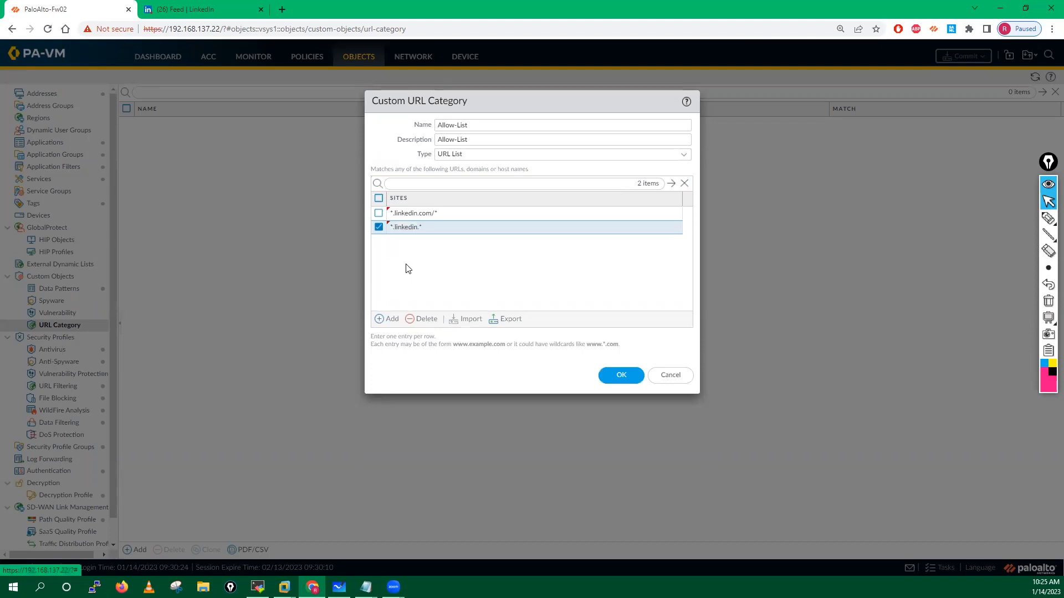
click(384, 228)
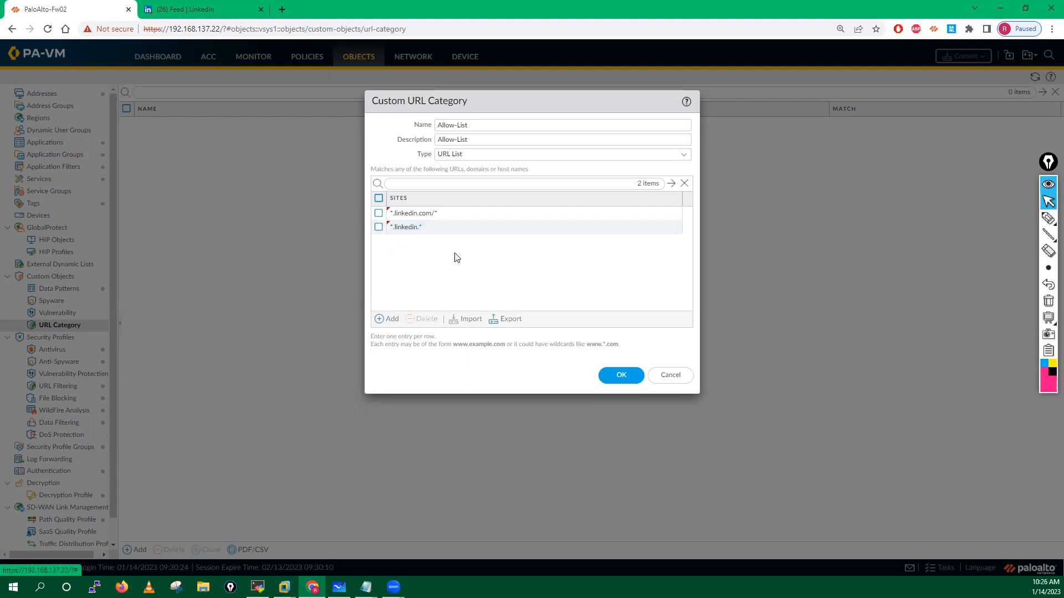
Step: Search Google for 'facebook block regex for url filtering' in a new tab, fixing the typo
key(ctrl+t)
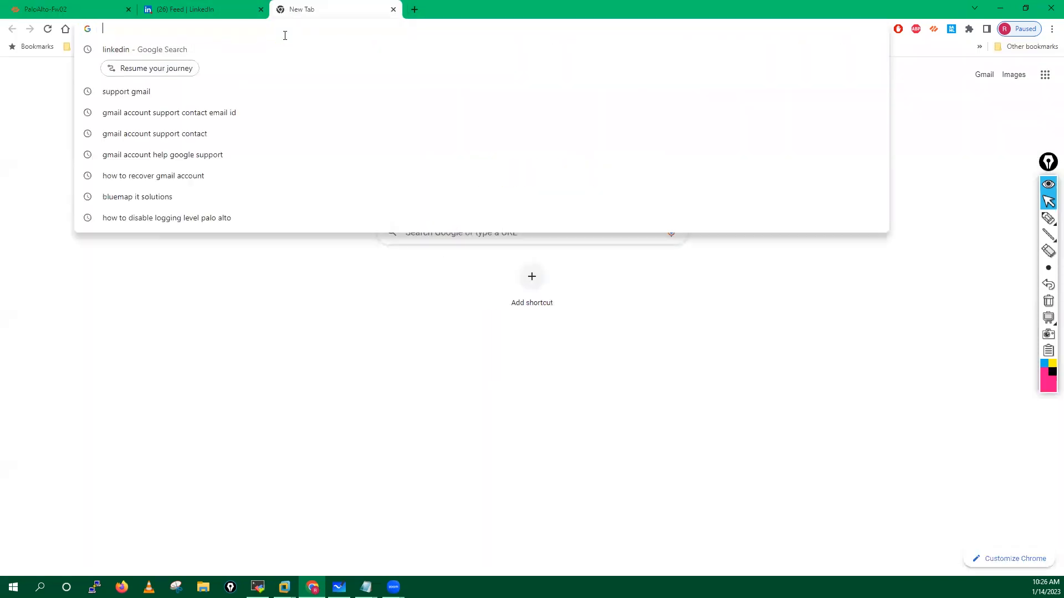
text(facebook)
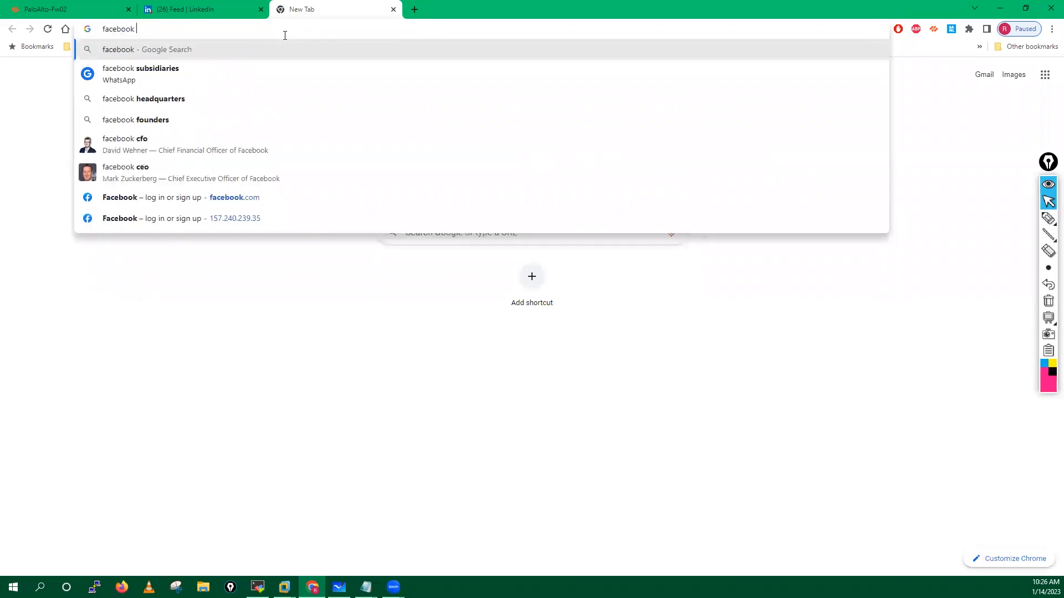
text( block re)
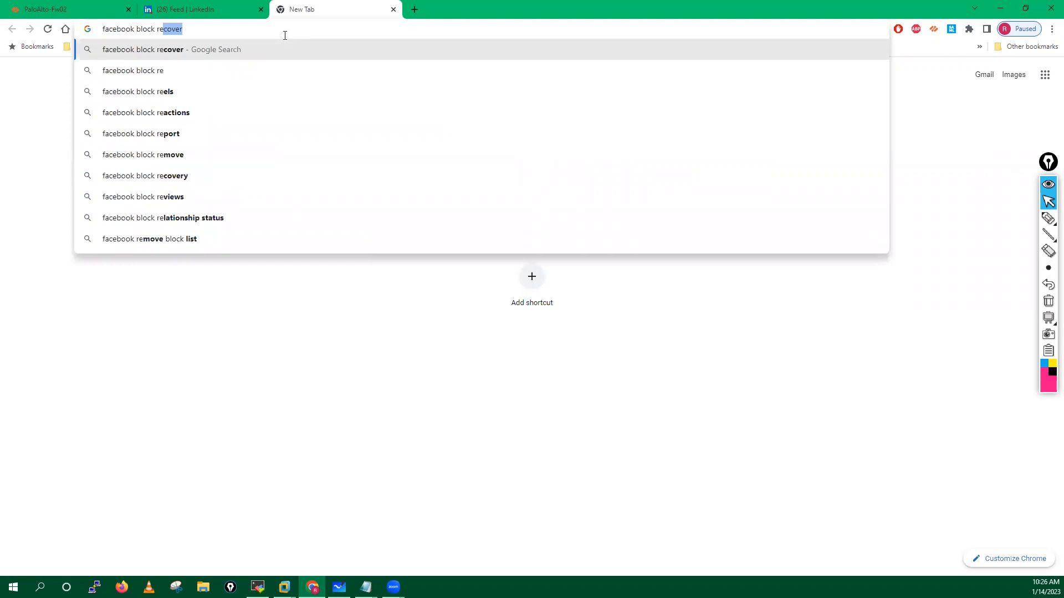
text(gex for u)
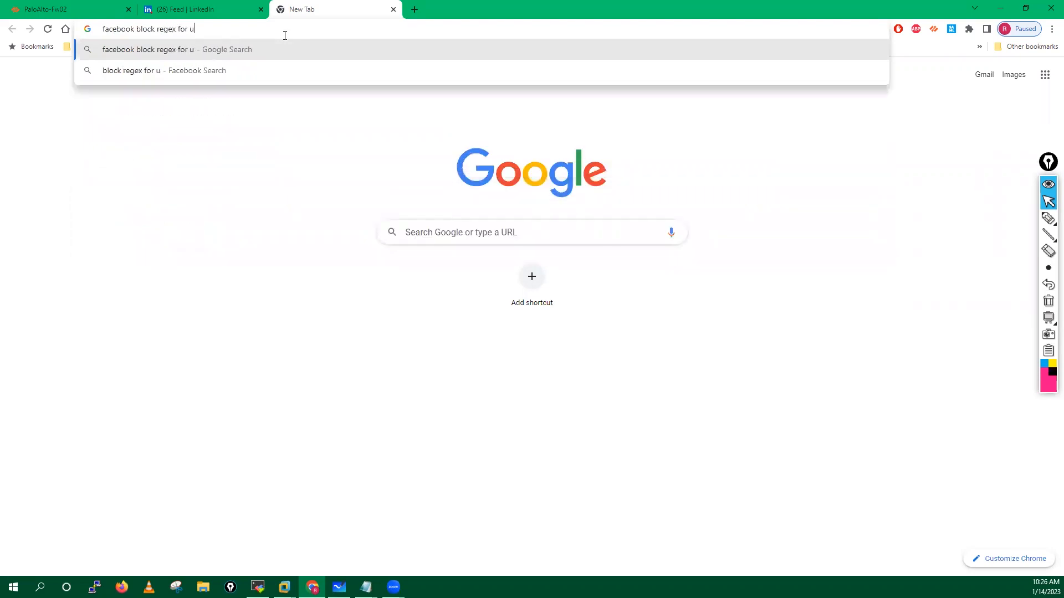
text(rl filyt)
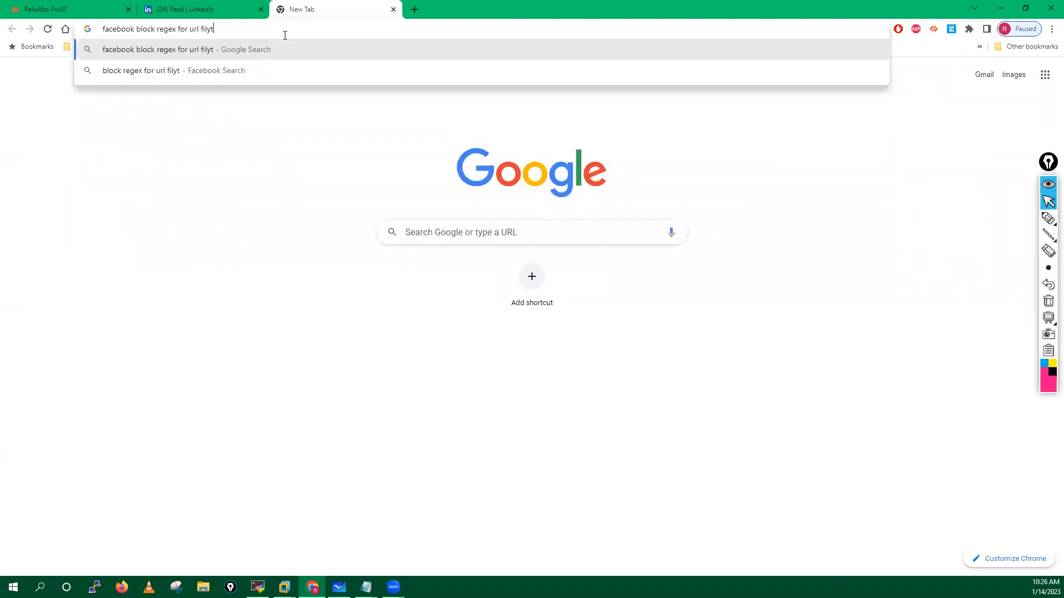
key(BackSpace)
key(BackSpace)
text(tering)
key(Return)
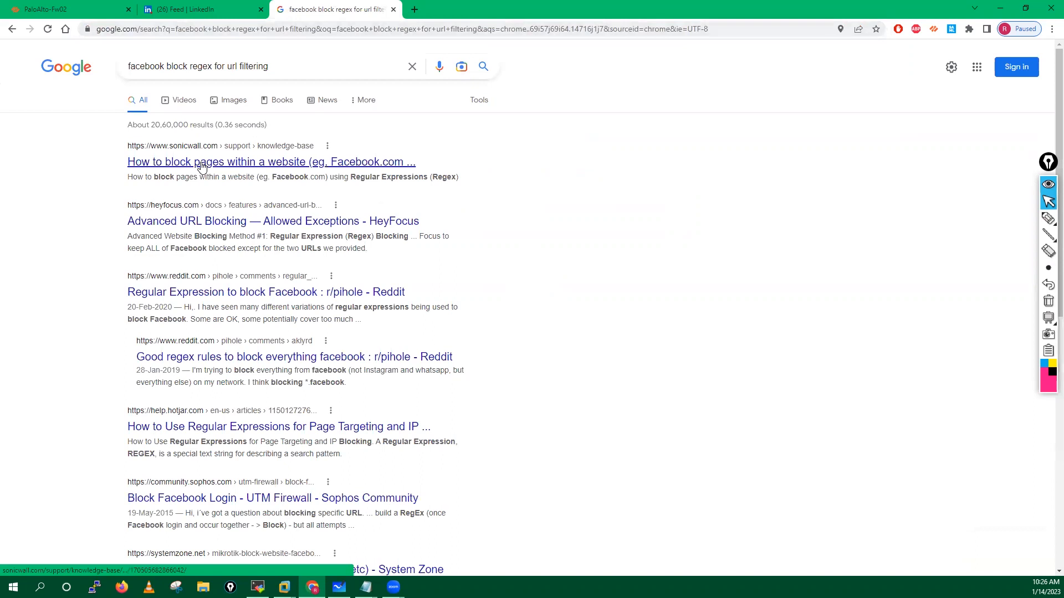
right_click(214, 229)
Step: Open the HeyFocus result in a new tab and highlight the facebook regex in the SonicWall article
click(233, 233)
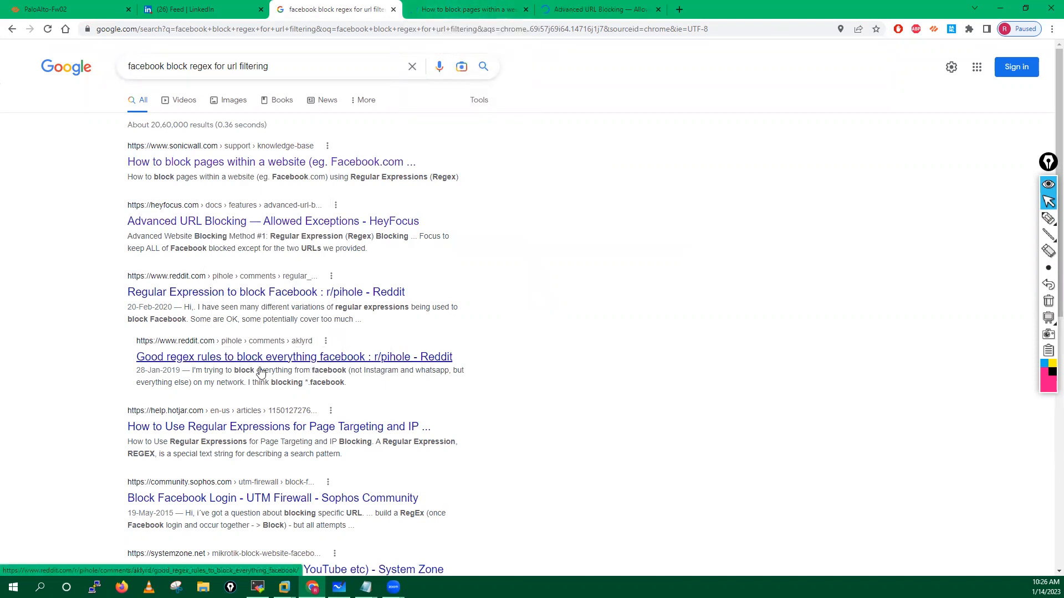
click(460, 9)
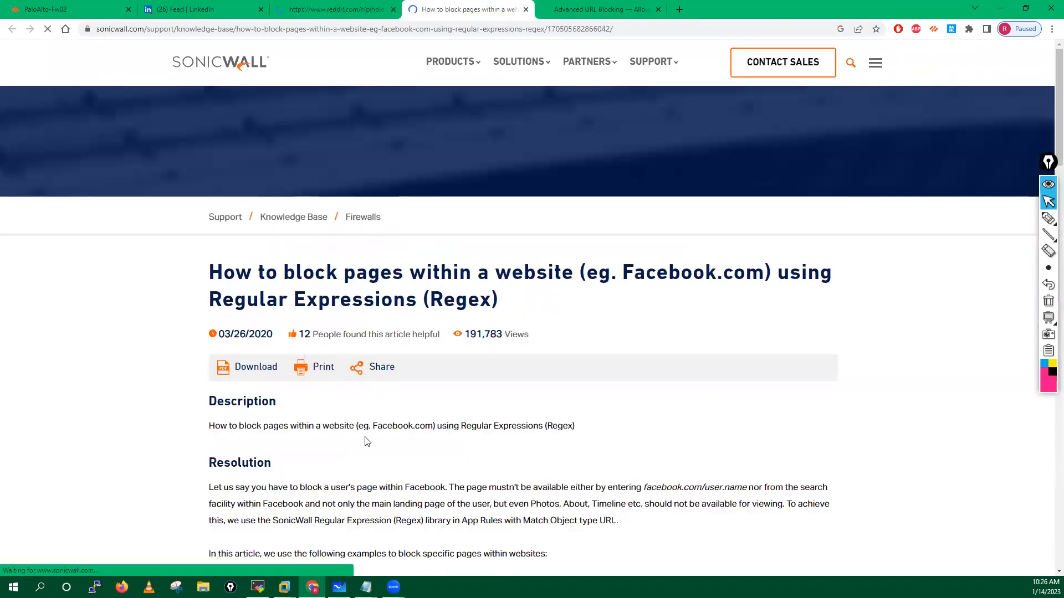
scroll(365, 441, down, 2)
scroll(364, 442, down, 3)
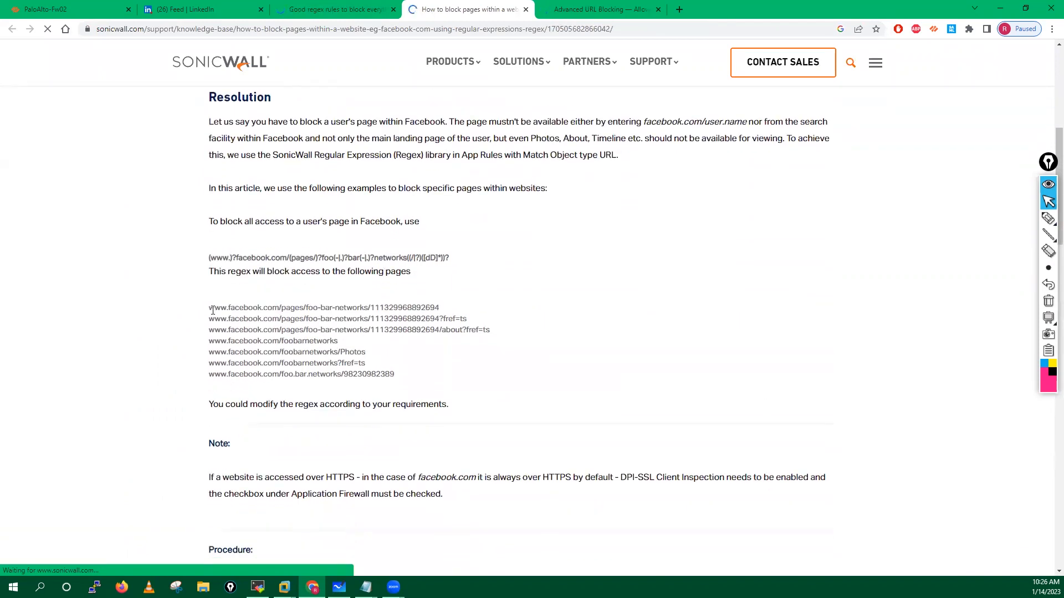
drag(209, 307, 395, 380)
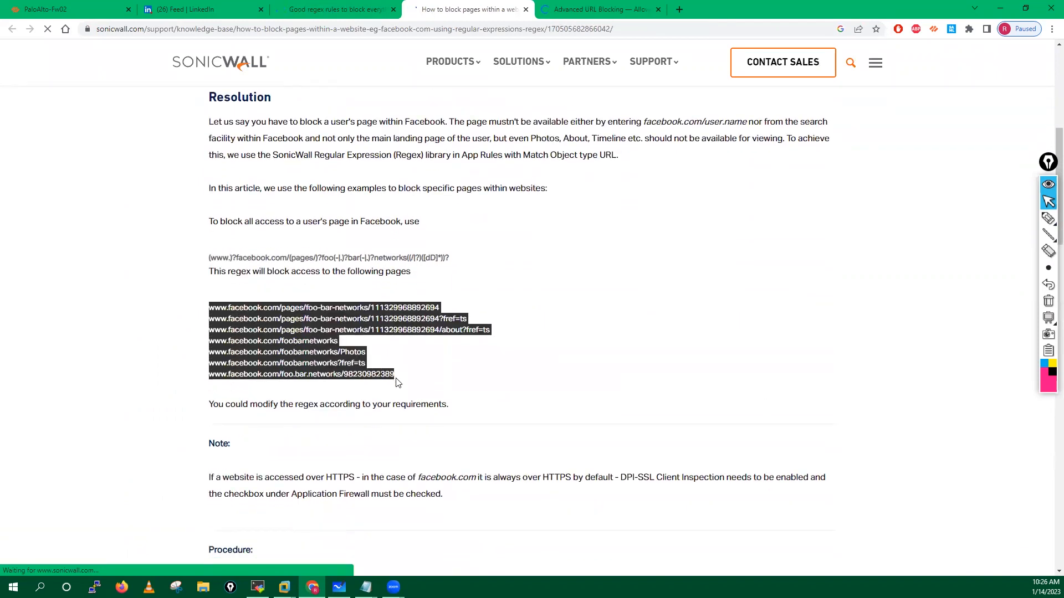
click(212, 259)
drag(211, 258, 450, 259)
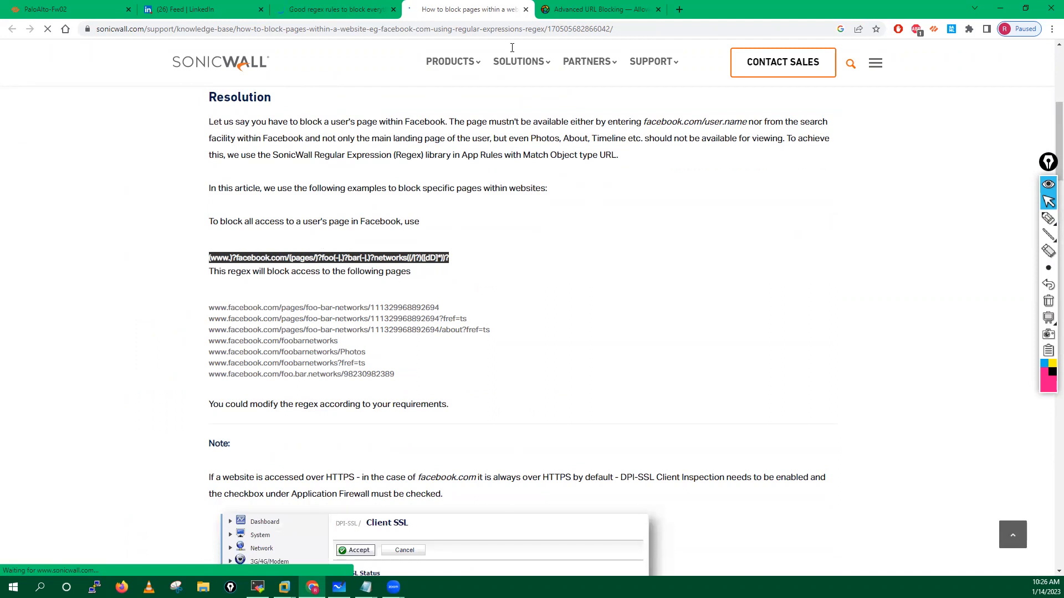
Step: Skim the HeyFocus Advanced URL Blocking page and the Reddit regex rules post
click(599, 10)
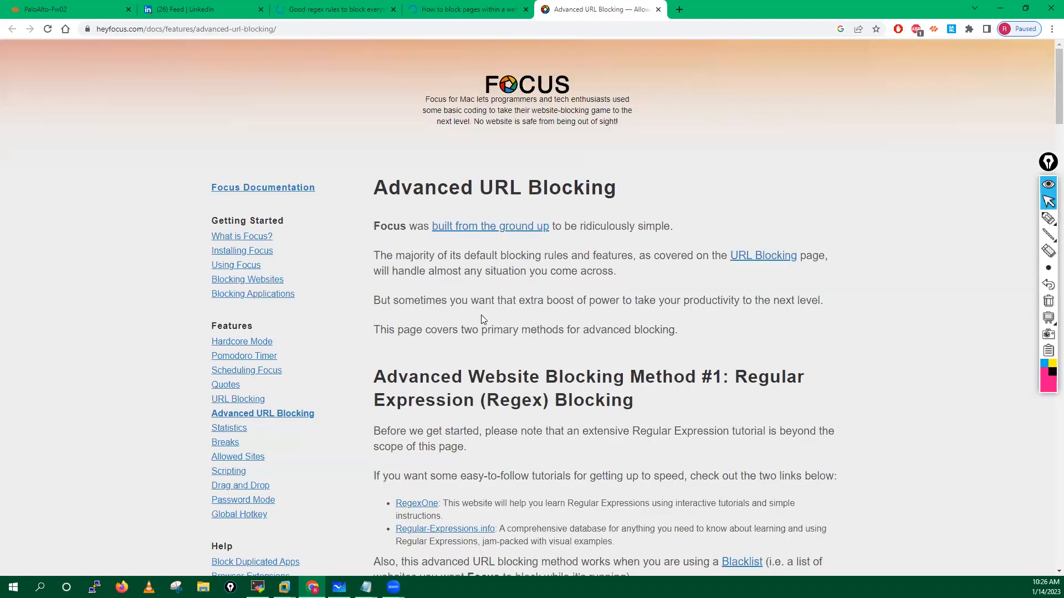
scroll(481, 319, down, 3)
scroll(481, 319, up, 1)
click(324, 10)
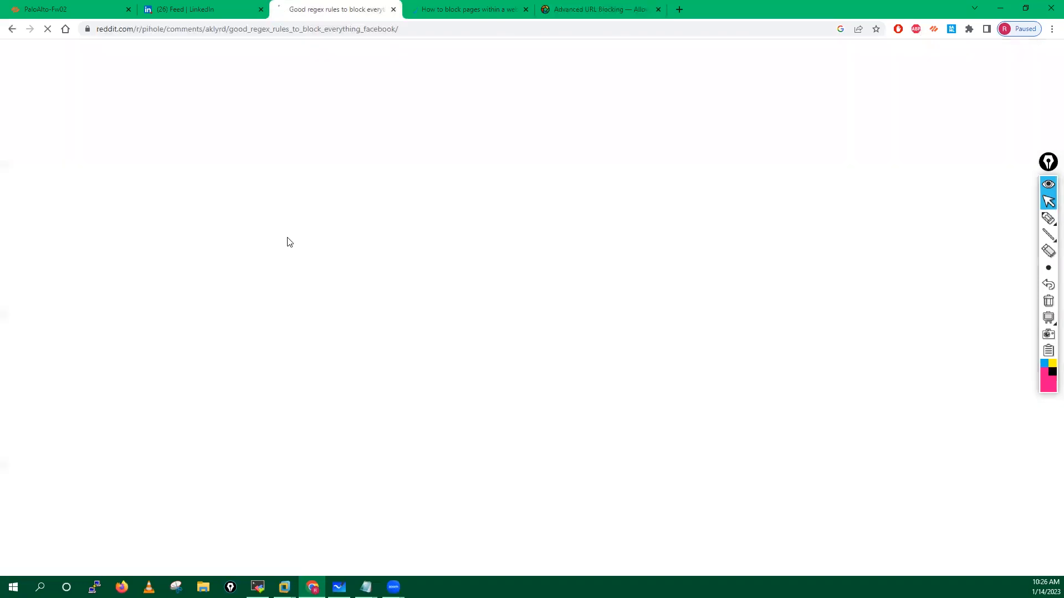
scroll(371, 214, down, 2)
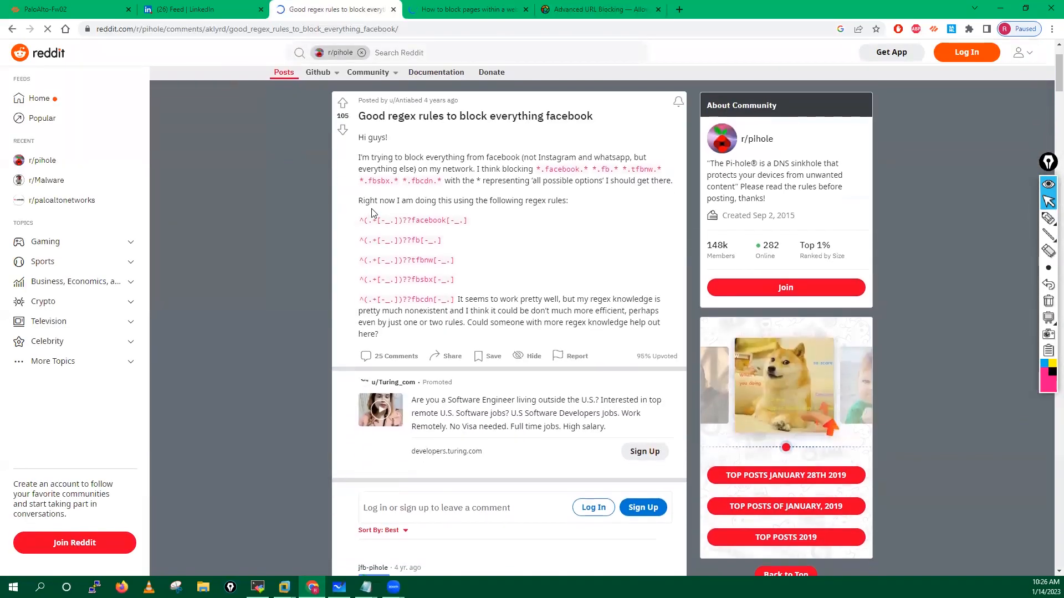
scroll(372, 213, down, 1)
scroll(405, 188, down, 1)
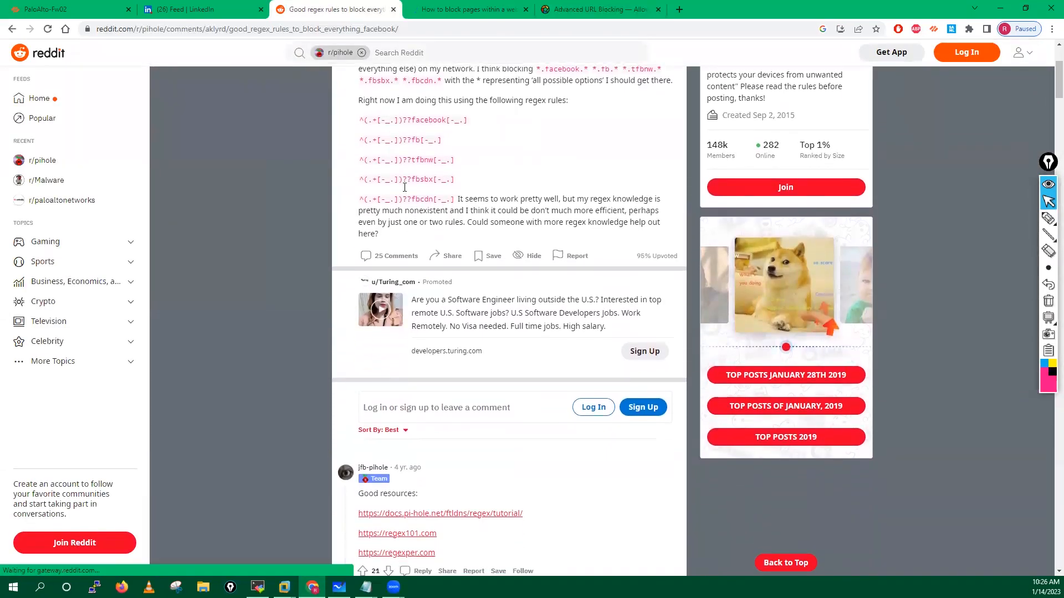
scroll(405, 188, down, 1)
scroll(407, 191, up, 1)
scroll(383, 240, up, 1)
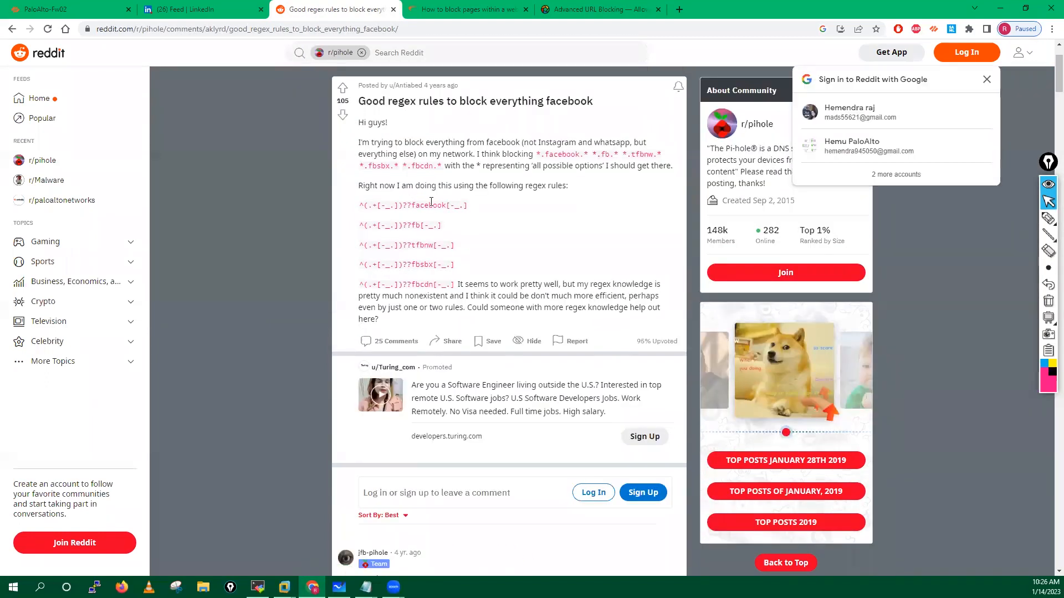
Step: Close the HeyFocus page and return to the firewall's Allow-List editor
click(426, 8)
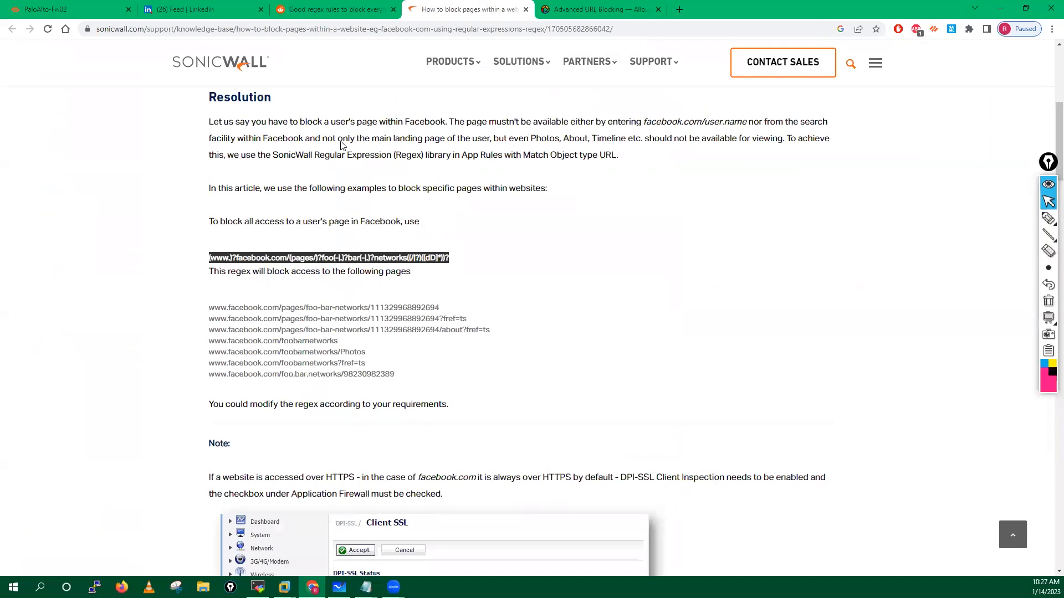
click(653, 9)
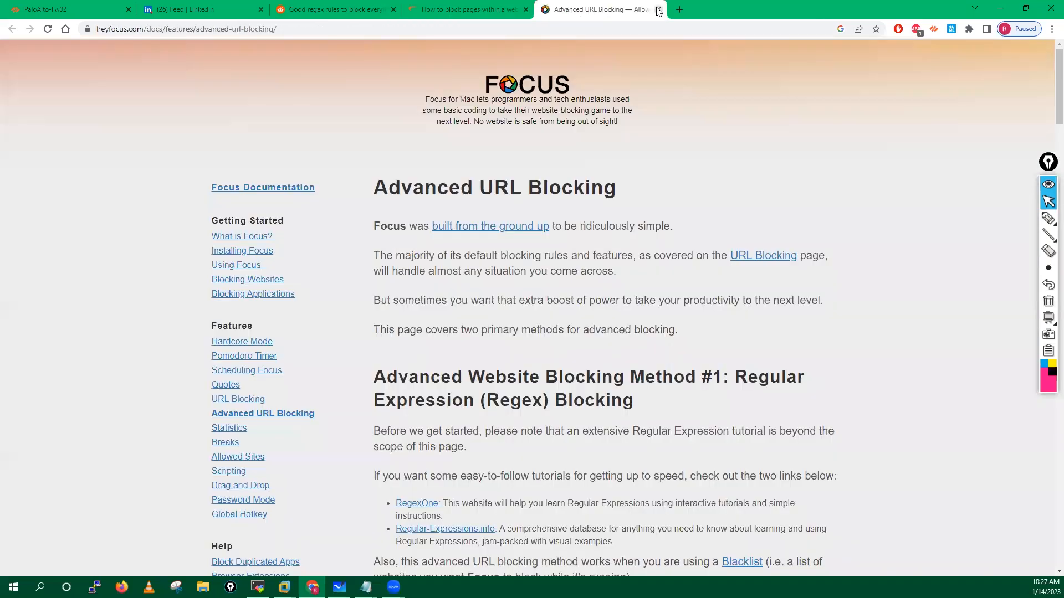
click(658, 10)
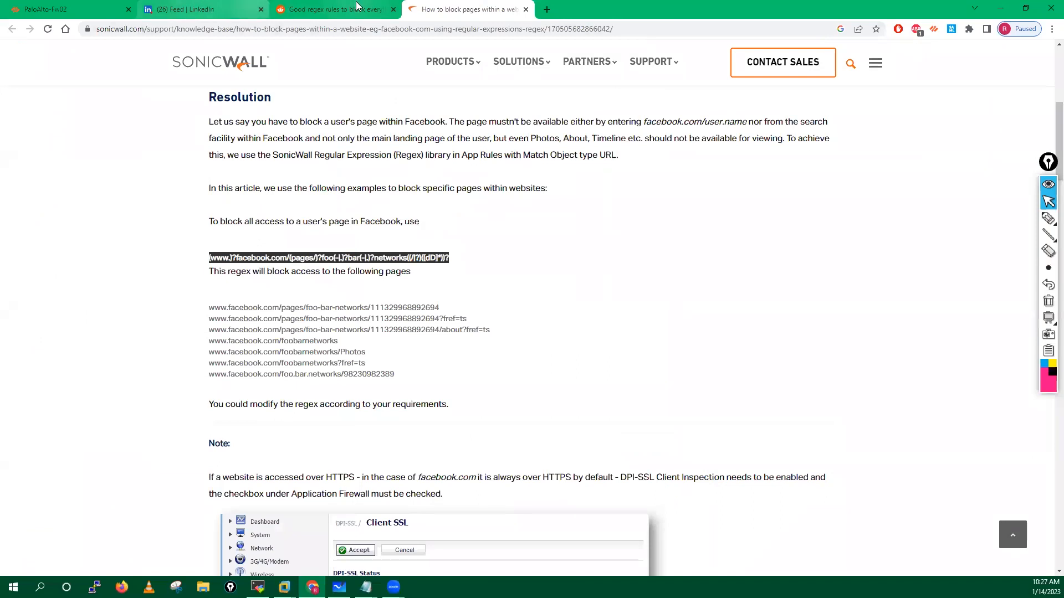
click(25, 8)
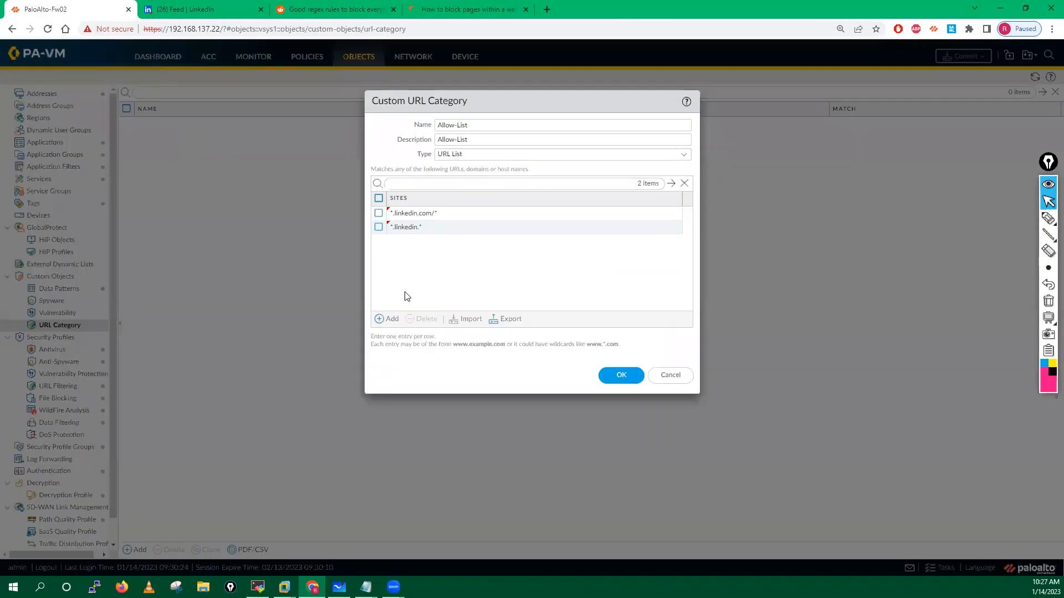
Step: Save Allow-List and start a new custom URL category named and described 'Block-List'
click(623, 375)
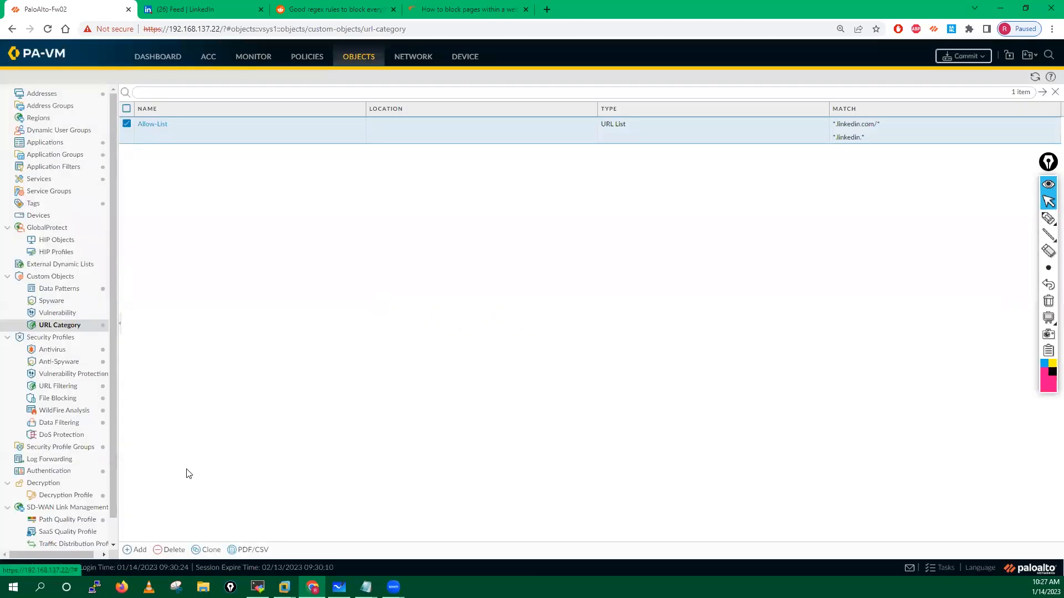
click(136, 552)
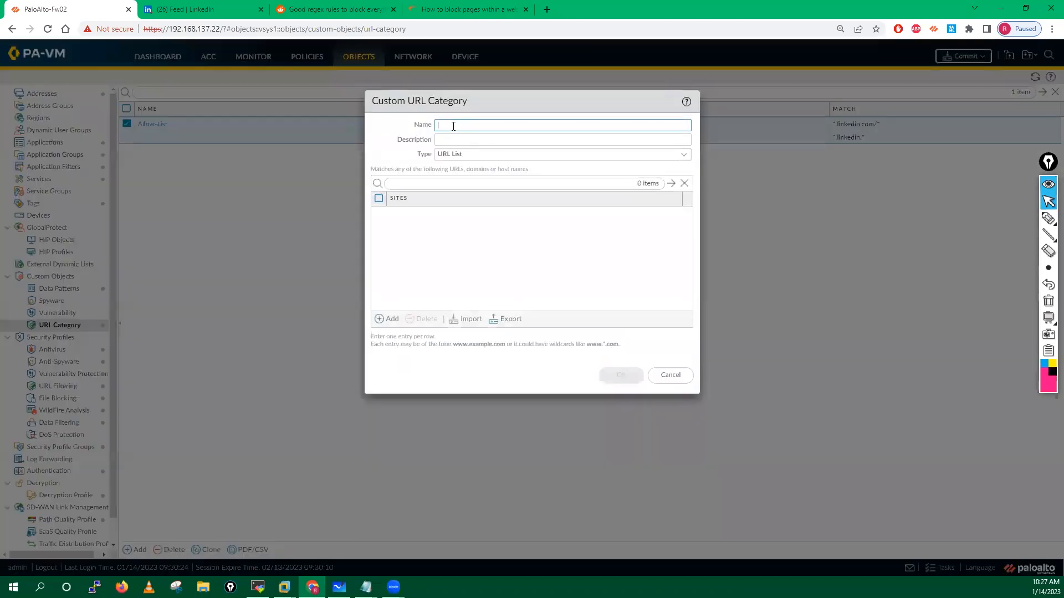
text(Block-List)
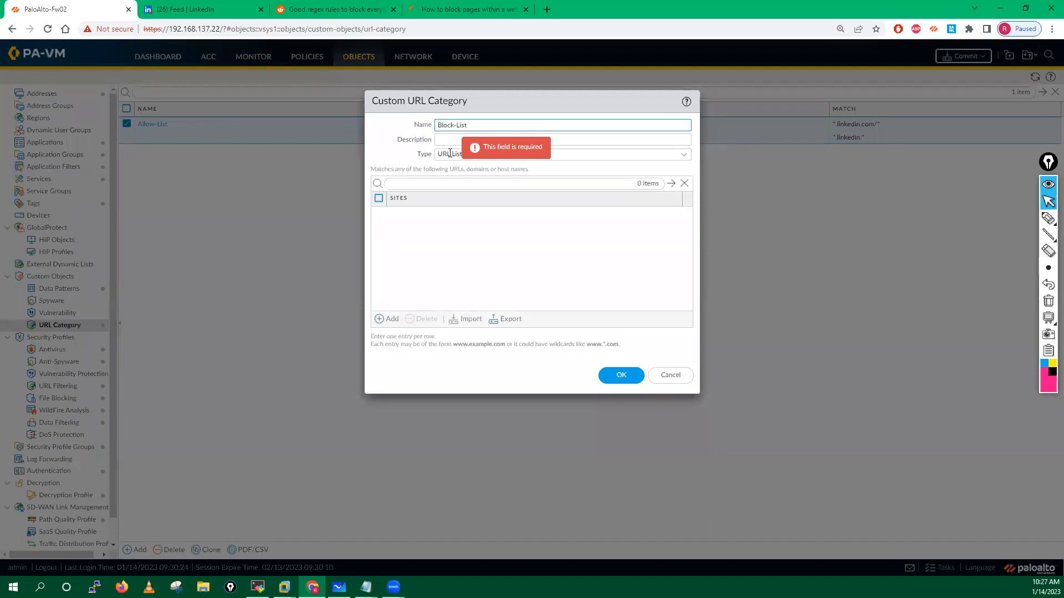
drag(469, 126, 420, 127)
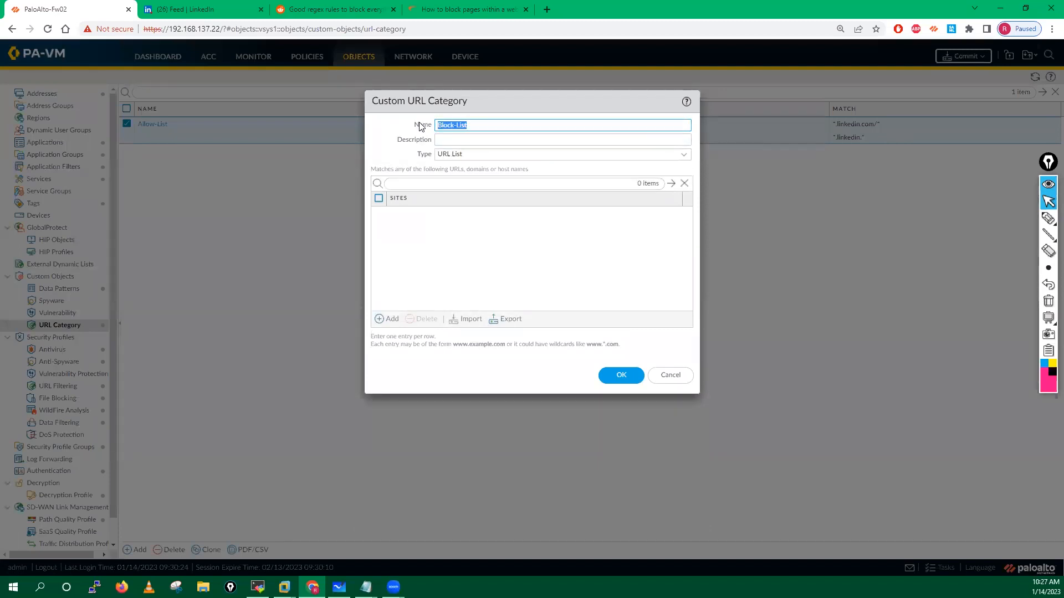
key(ctrl+c)
click(471, 139)
key(ctrl+v)
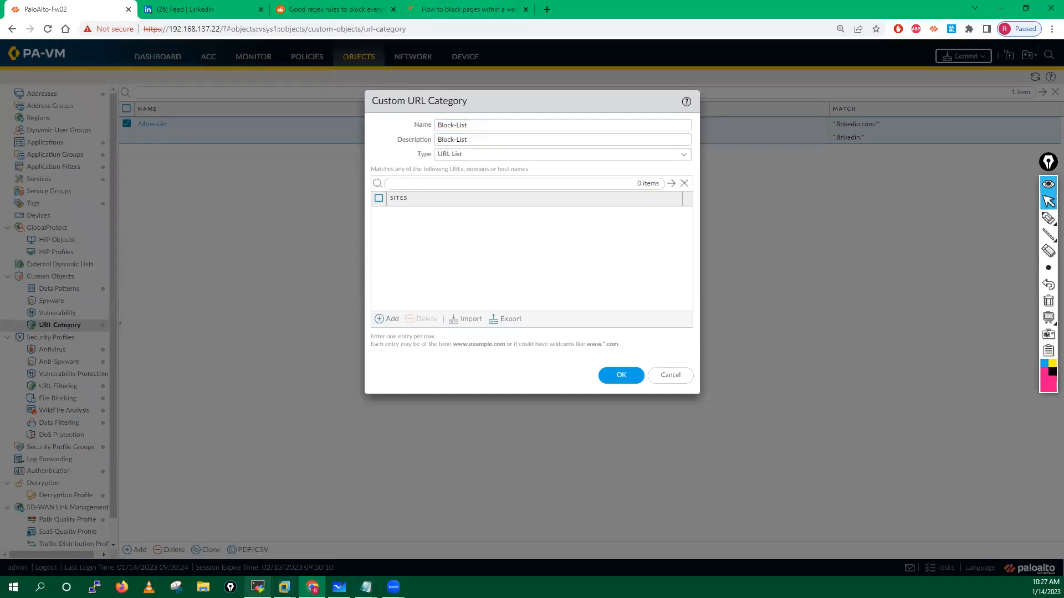
Step: Copy the naukri.com address from the client VM browser into a Block-List site entry
mouse_move(284, 587)
click(371, 523)
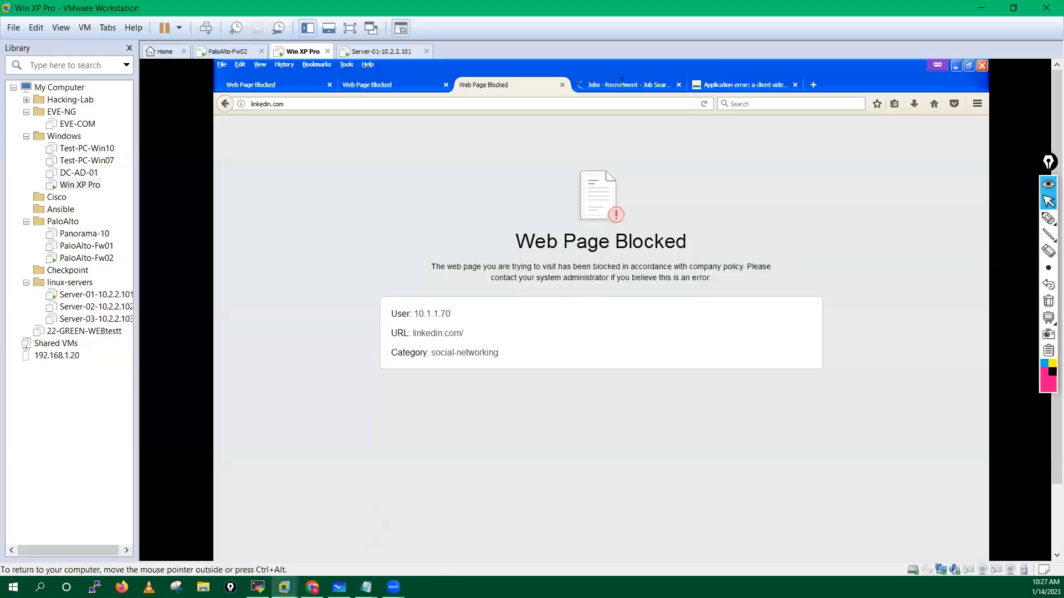
click(641, 84)
click(389, 104)
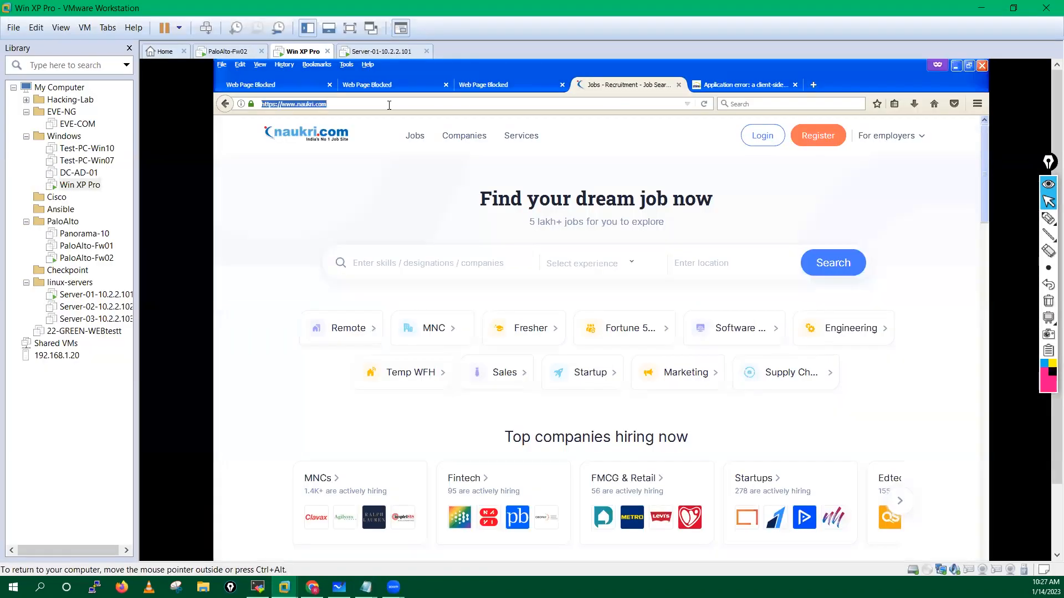
mouse_move(312, 587)
click(312, 535)
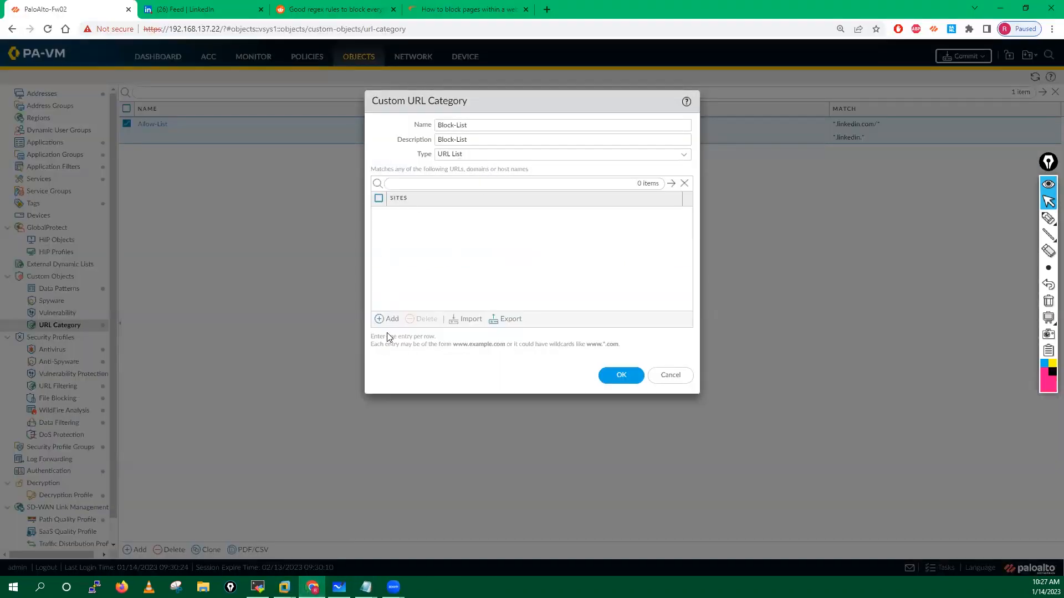
click(382, 320)
key(ctrl+v)
click(422, 257)
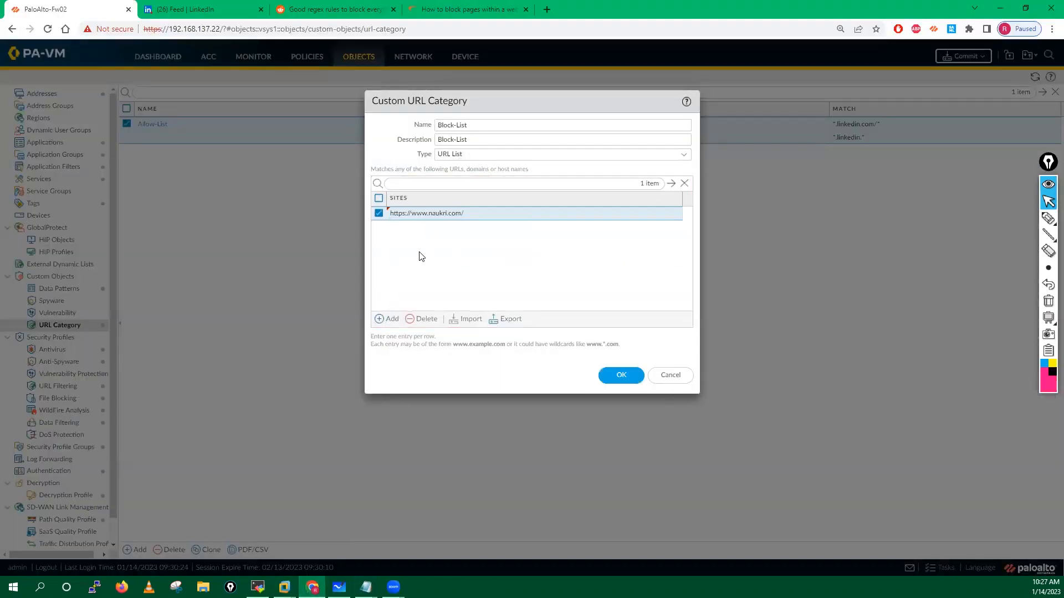
Step: Edit the site entry to *.naukri.com/* and save the Block-List category
click(407, 215)
click(413, 216)
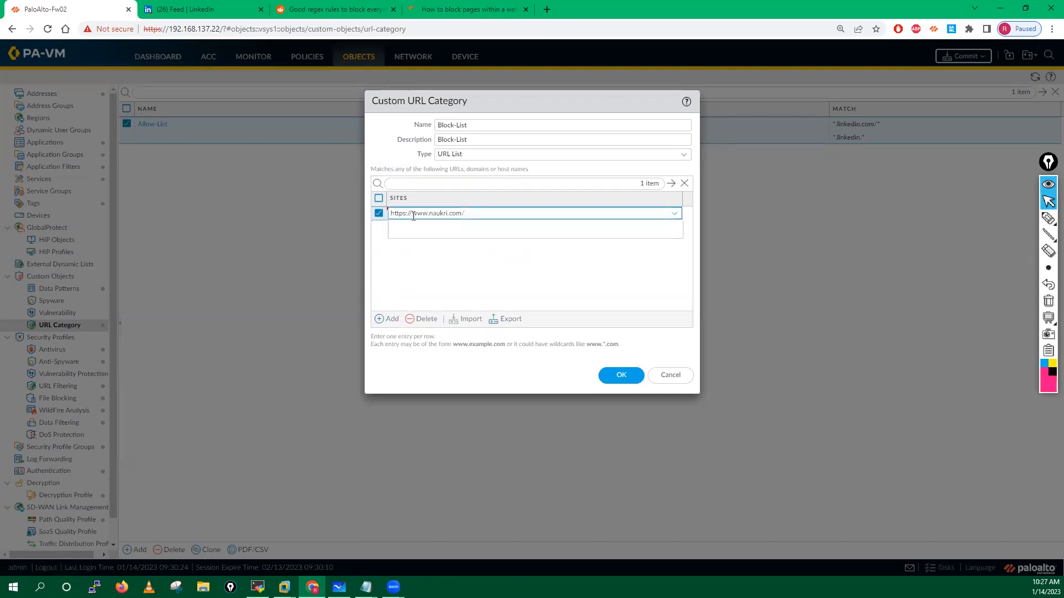
key(BackSpace)
key(BackSpace)
key(BackSpace)
key(BackSpace)
key(BackSpace)
key(BackSpace)
key(BackSpace)
key(BackSpace)
click(405, 216)
key(BackSpace)
key(BackSpace)
key(BackSpace)
text(*)
click(420, 268)
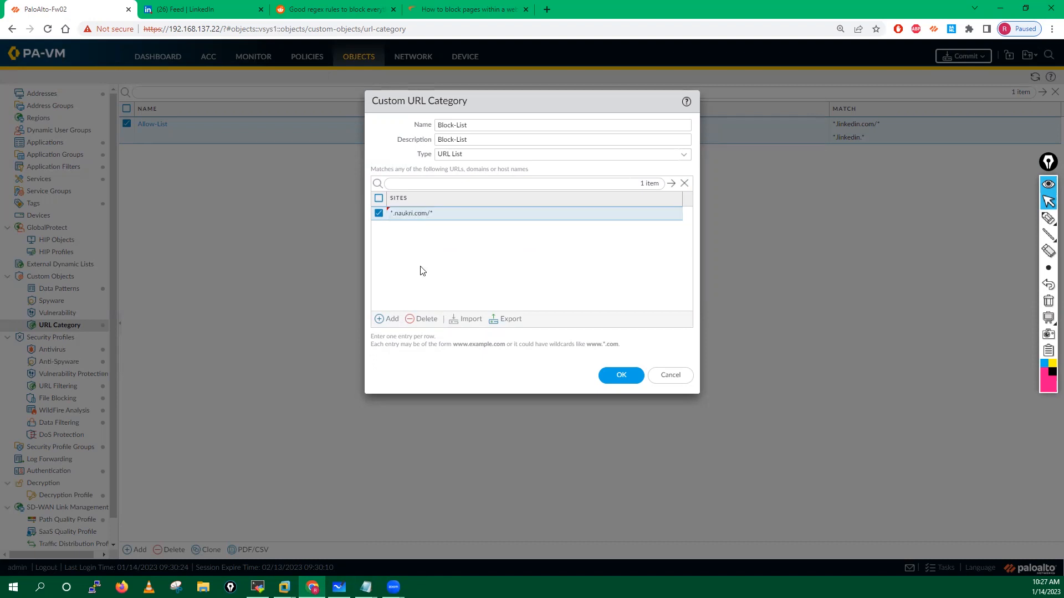
click(621, 374)
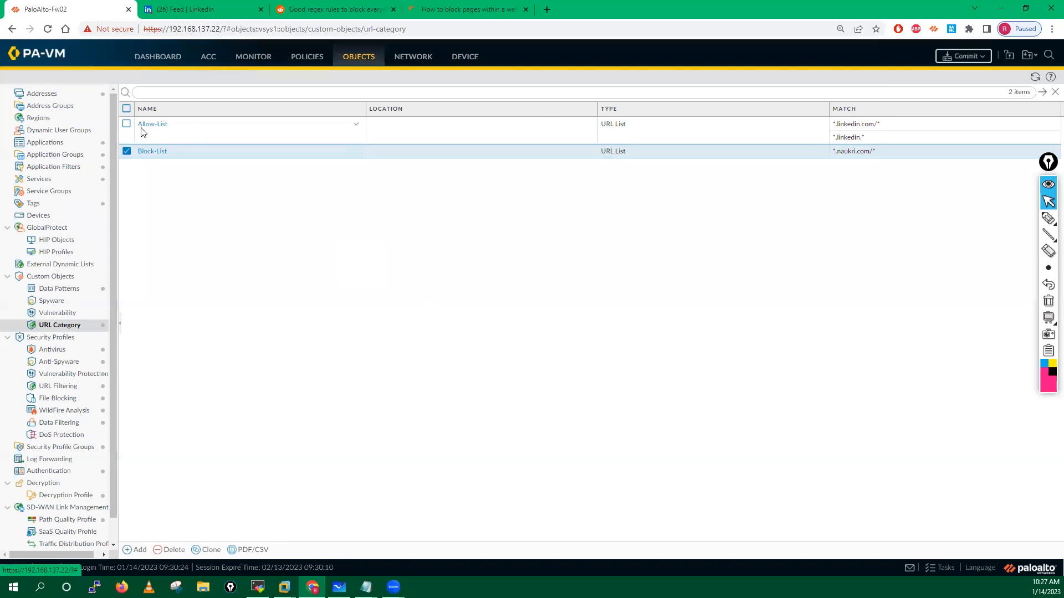
click(127, 153)
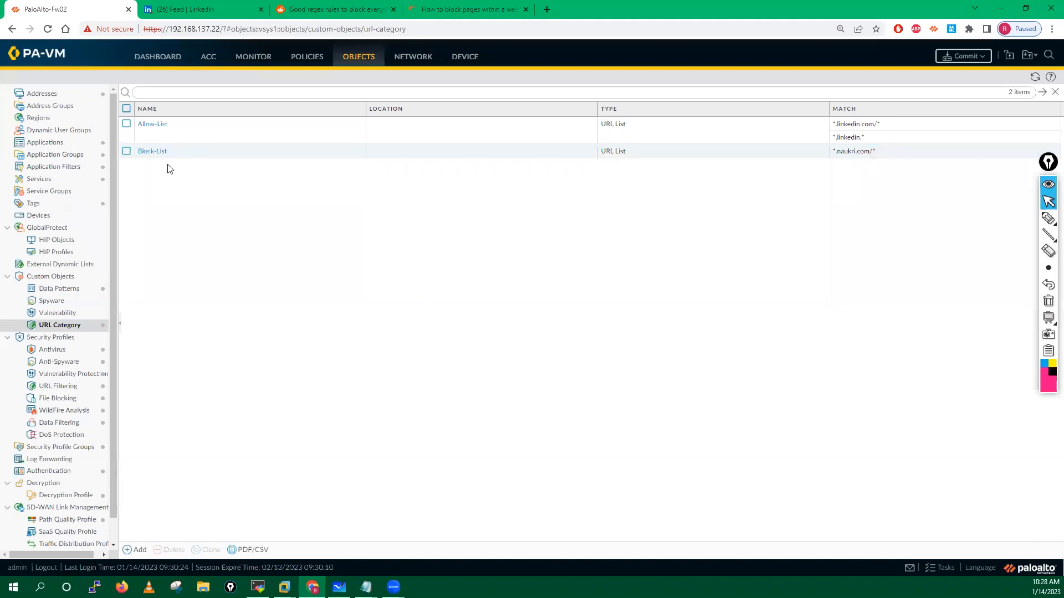
Step: In the my-Url profile, set Allow-List to allow with alert on credential submission
click(57, 387)
click(147, 190)
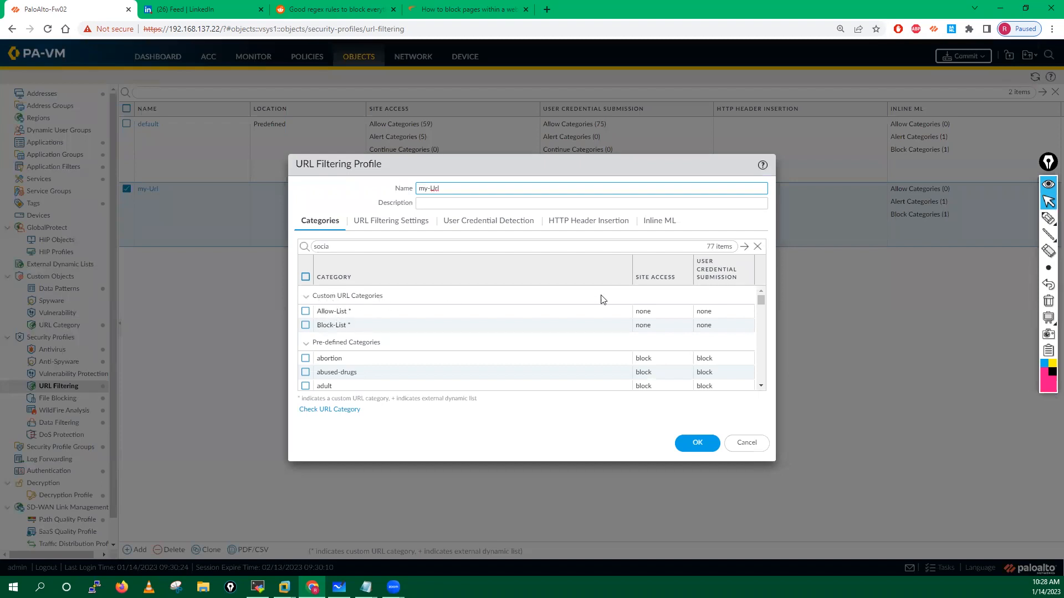
click(647, 312)
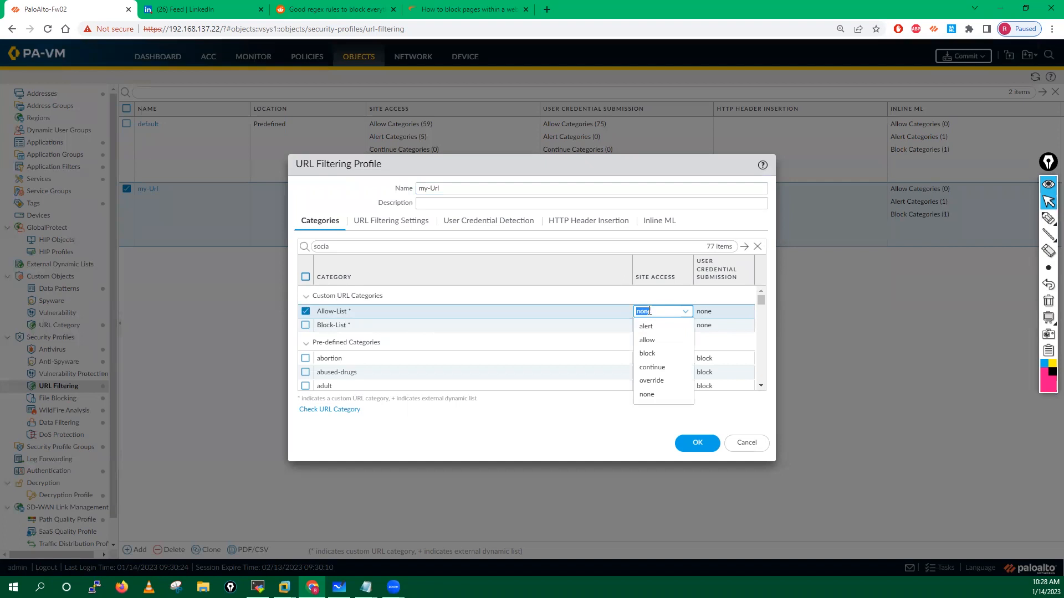
click(647, 341)
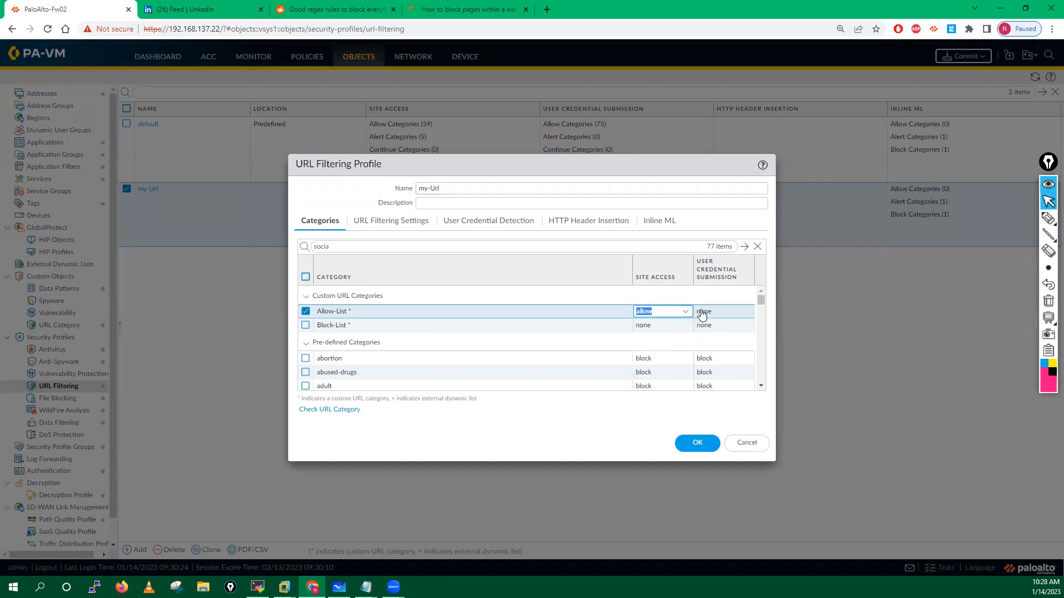
click(702, 313)
click(705, 328)
Step: Set Block-List site access to block, save the my-Url profile, and verify the settings
click(646, 327)
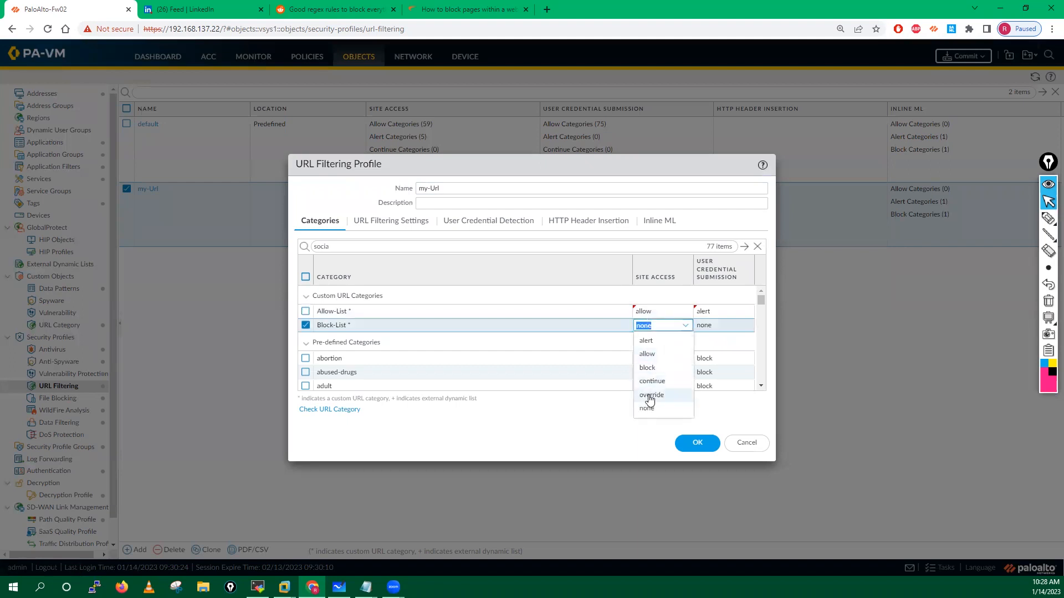
click(647, 367)
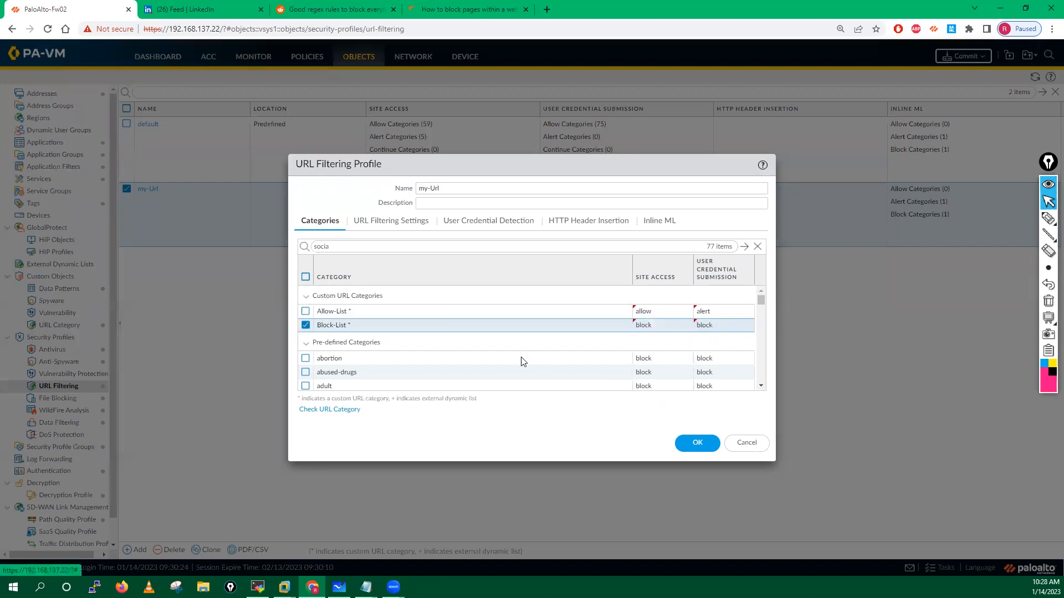
click(305, 325)
click(682, 446)
click(147, 191)
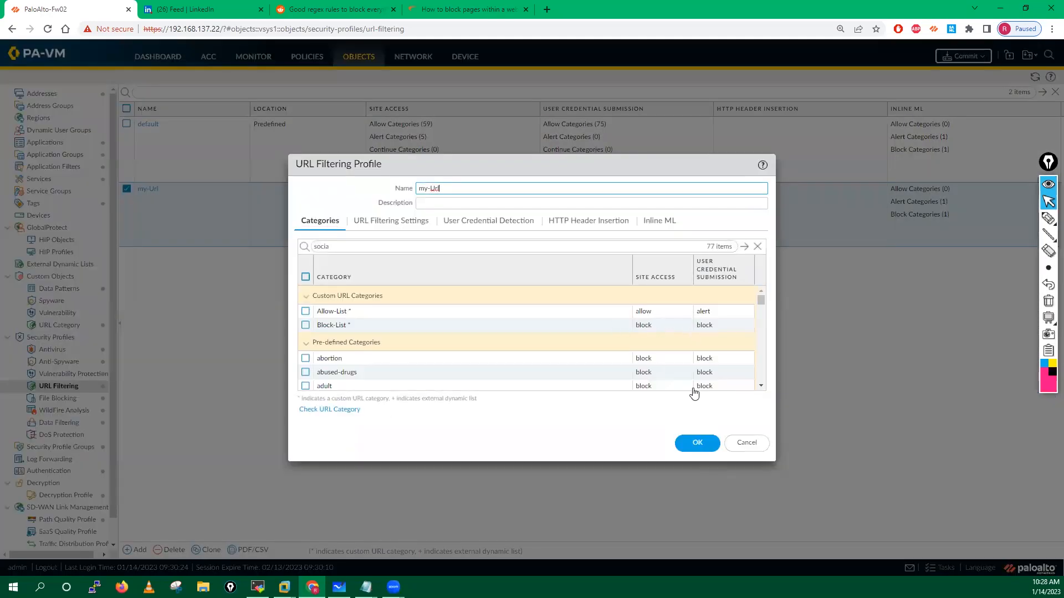
click(698, 443)
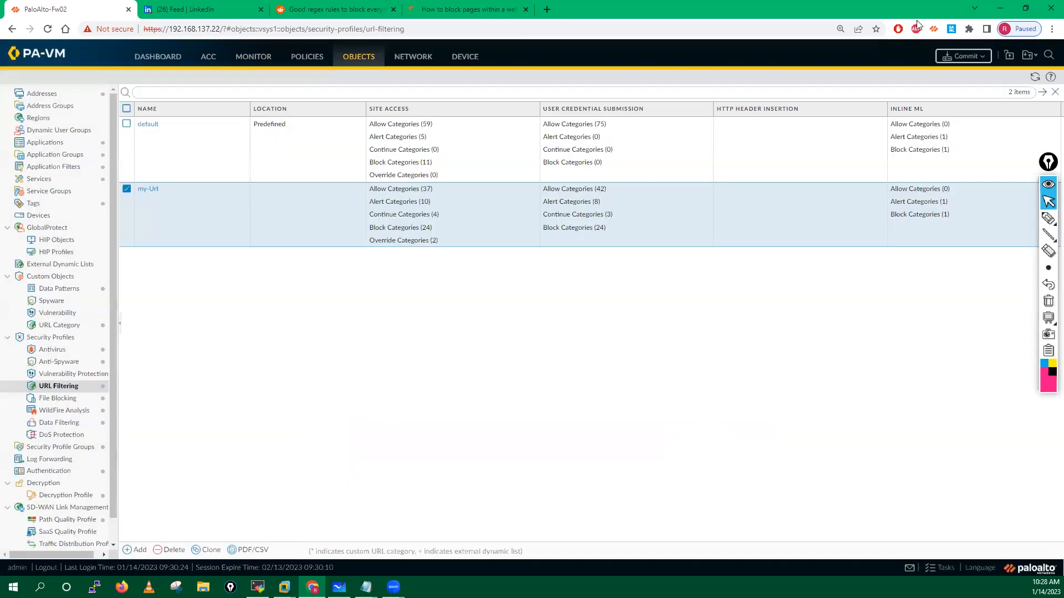
click(962, 56)
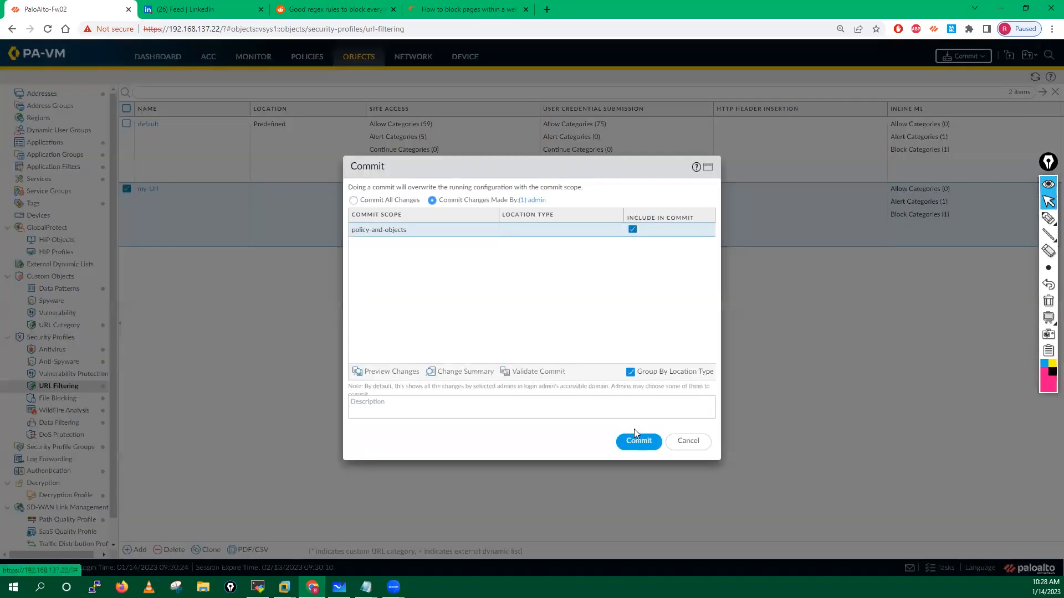
Step: Commit the admin's changes to the firewall and switch to the Win XP Pro client VM
click(636, 439)
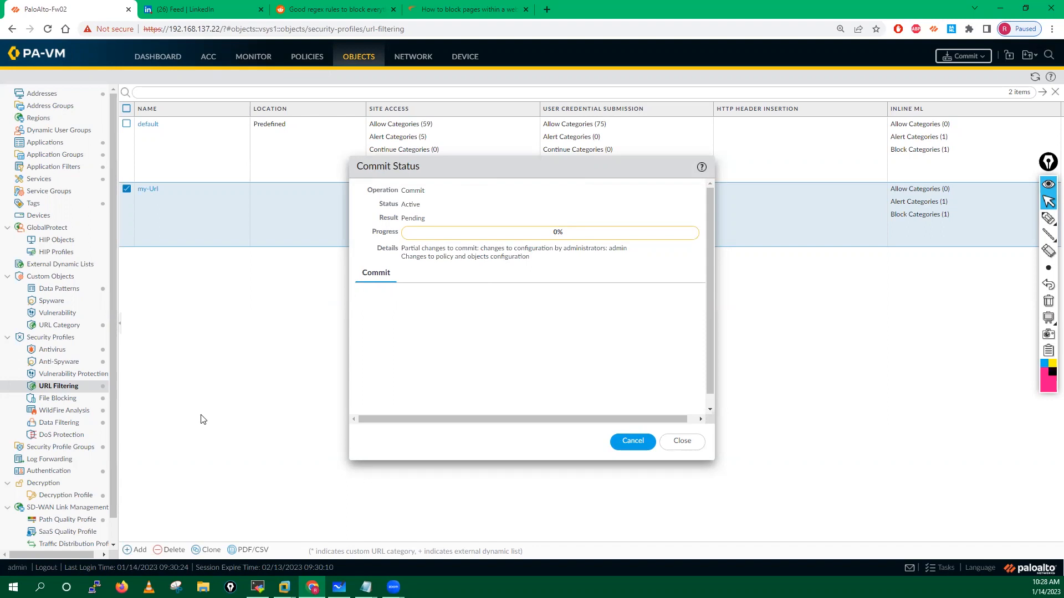
click(284, 586)
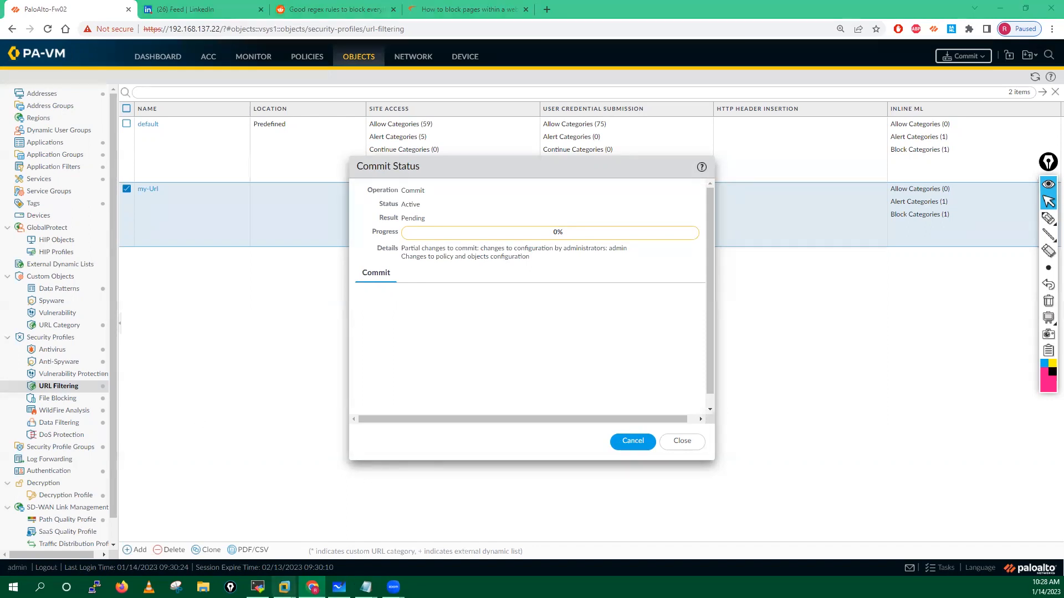
click(335, 526)
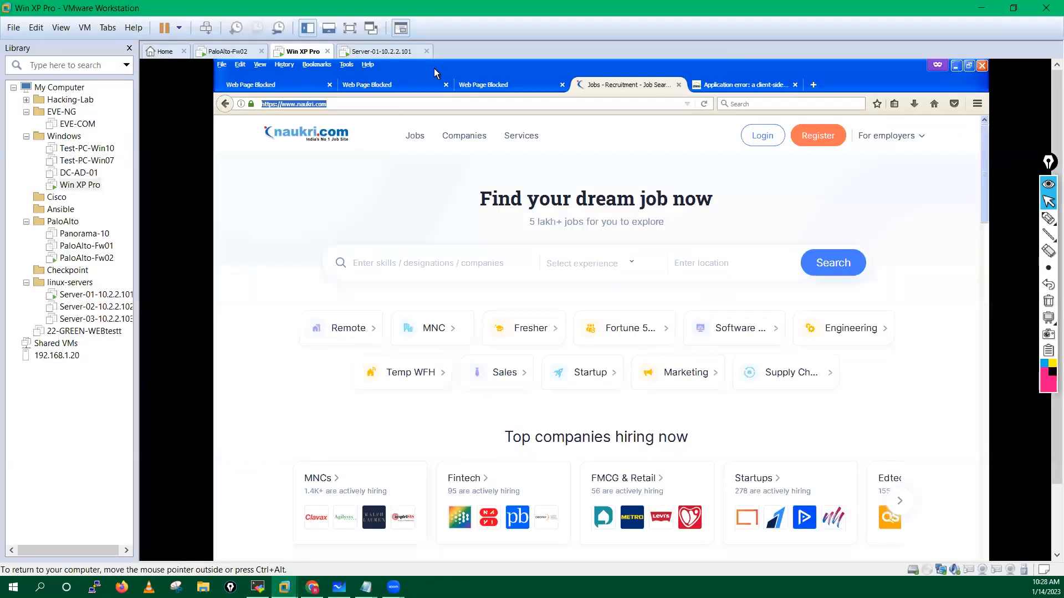
Step: Close the old Web Page Blocked, application error and naukri tabs in Win XP Firefox
click(405, 85)
click(445, 85)
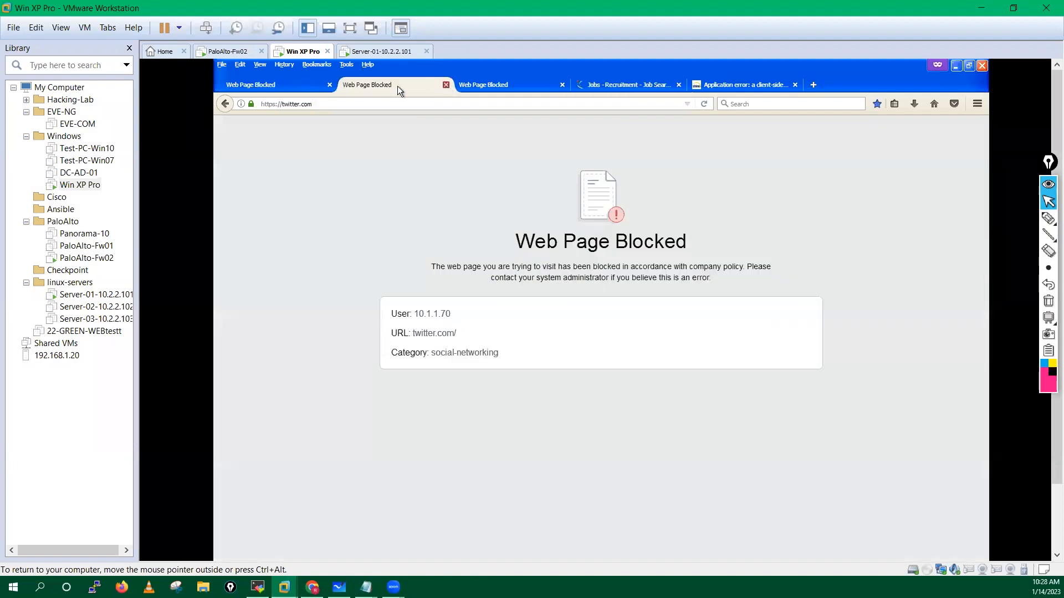
click(329, 84)
click(331, 85)
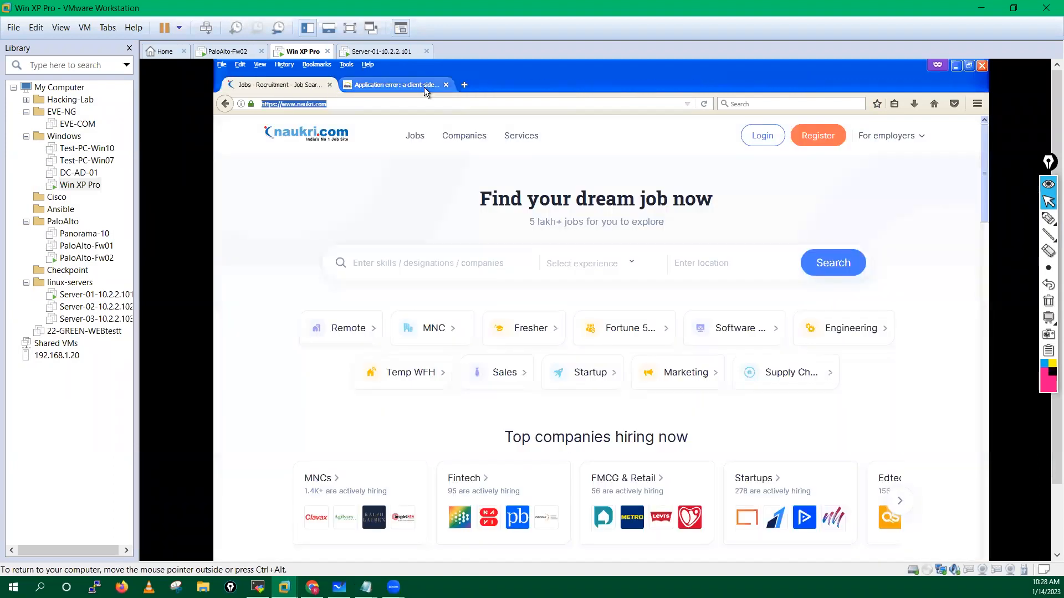
click(447, 85)
click(329, 84)
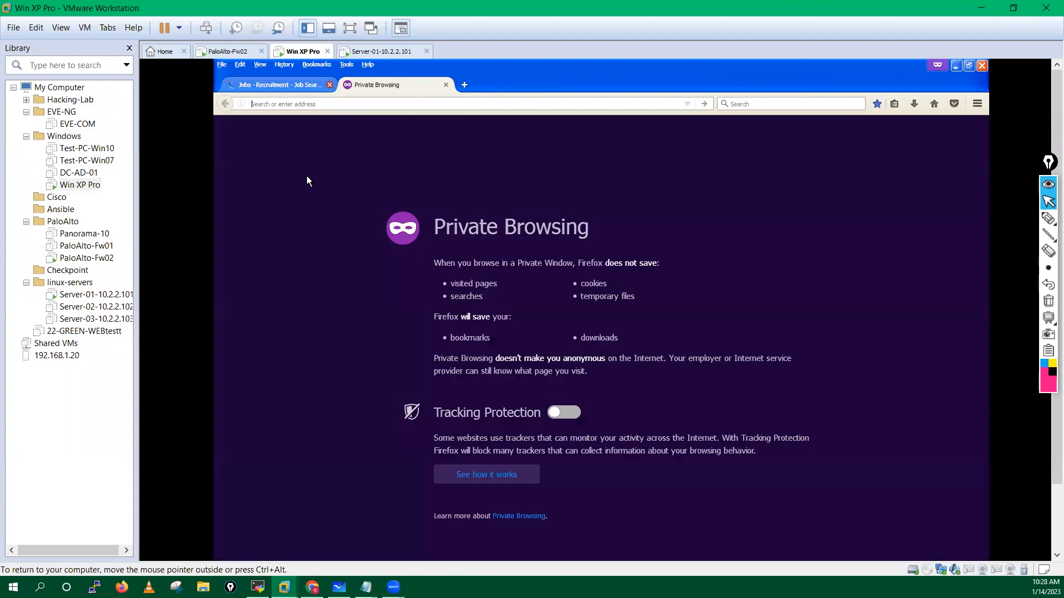
click(312, 587)
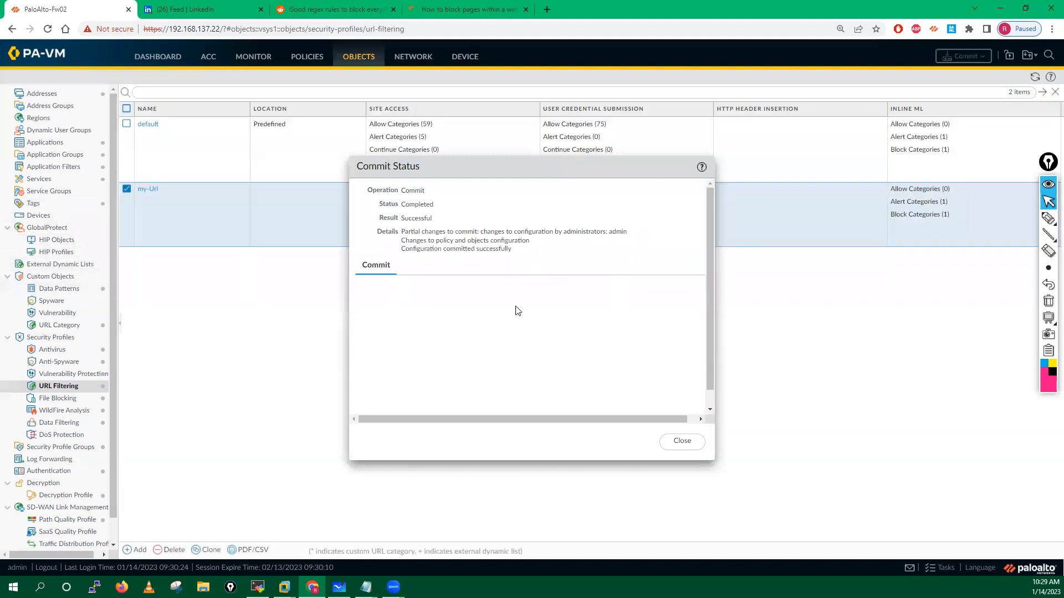
Step: Close the successful Commit Status report and switch to the Win XP Pro client VM
click(675, 449)
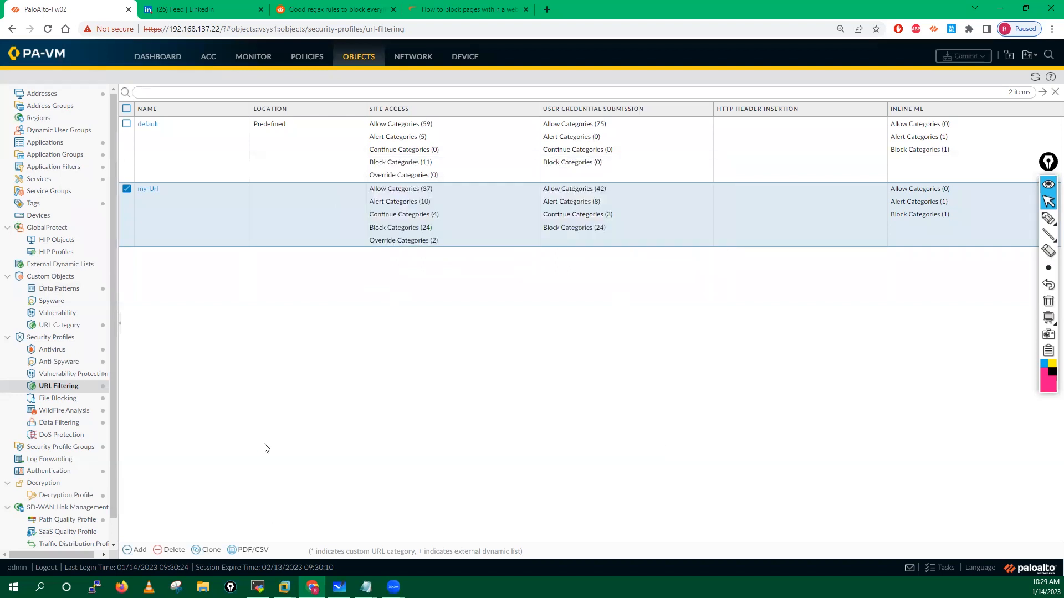
click(284, 587)
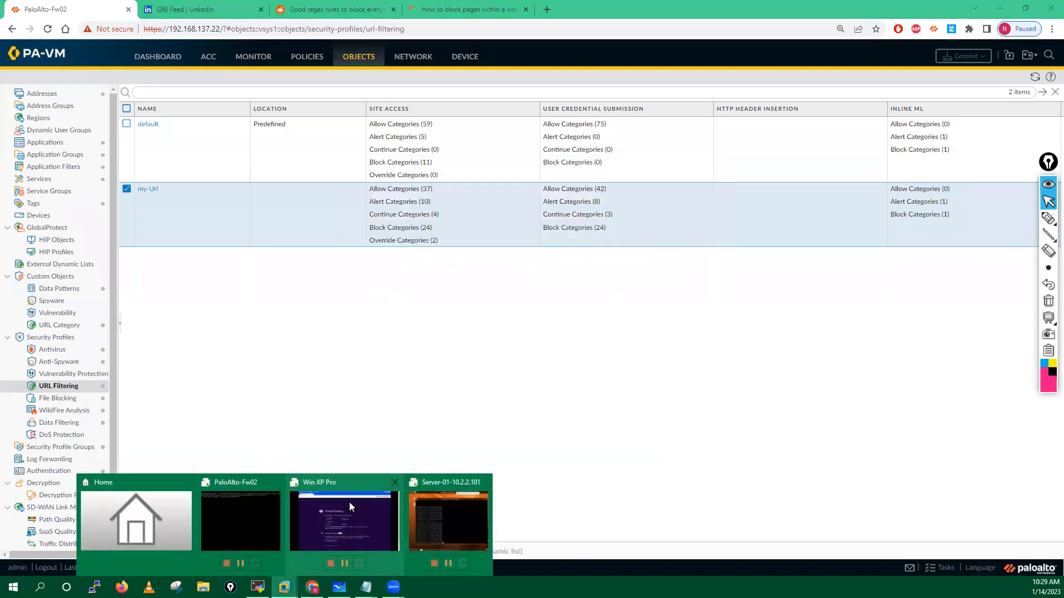
click(349, 502)
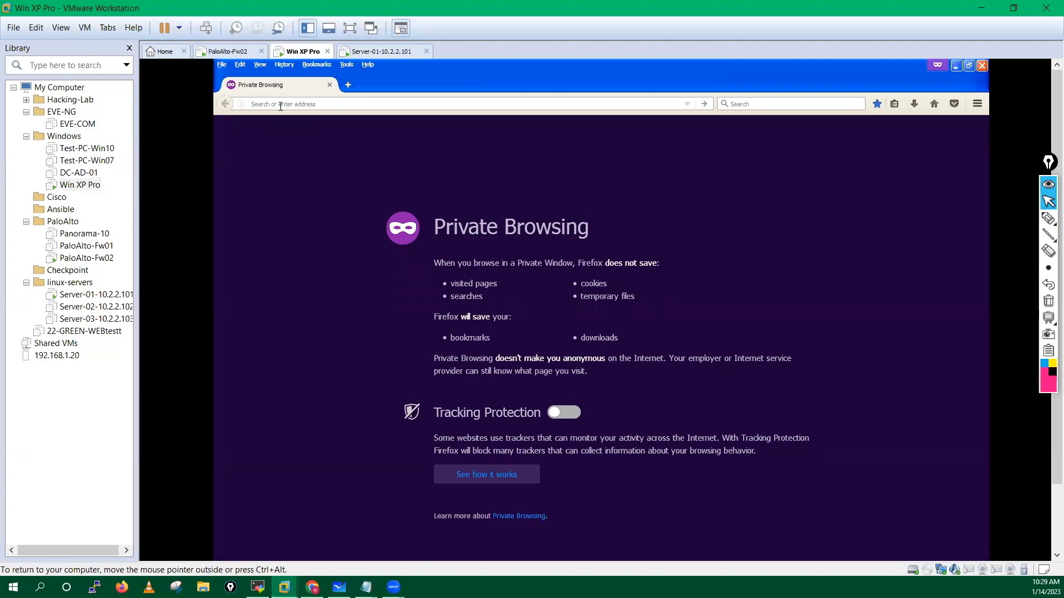
Step: Load twitter.com, facebook.com and linkedin.com in separate private tabs to test the filter
text(twitter.com/)
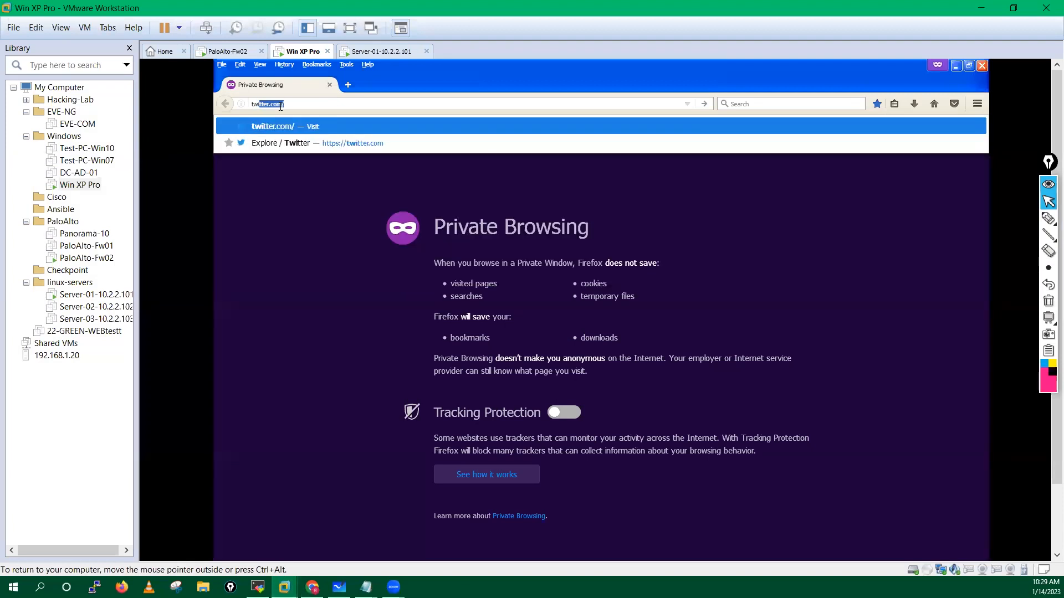
key(Return)
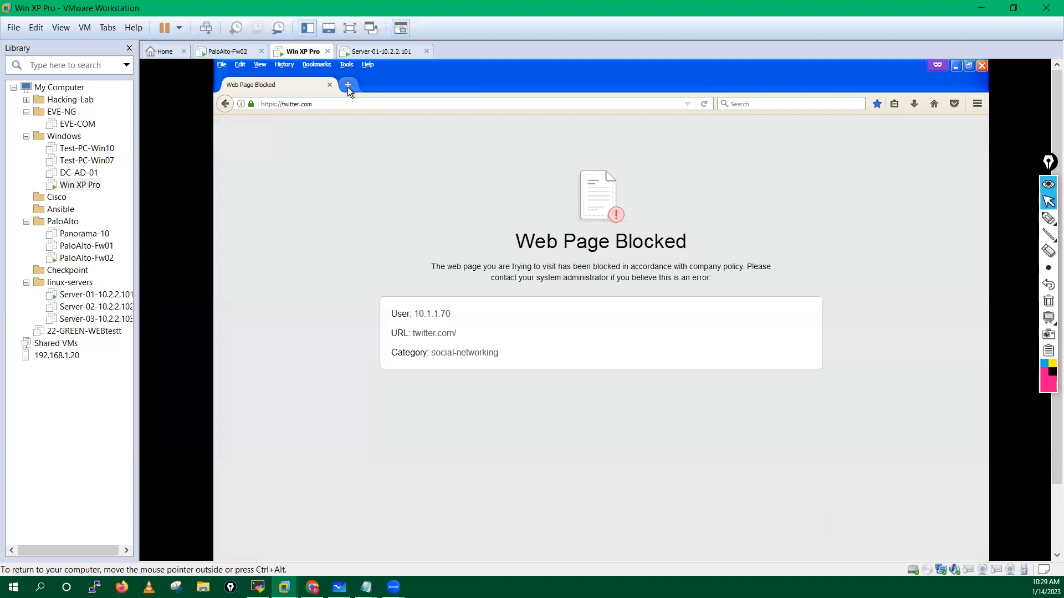
click(347, 86)
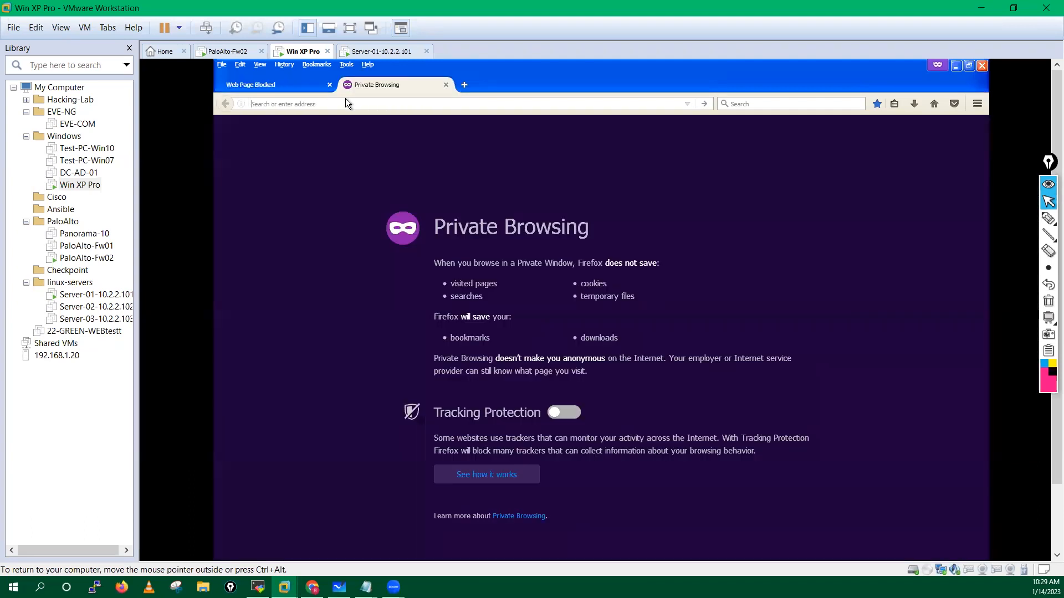
text(facebook.com/)
key(Return)
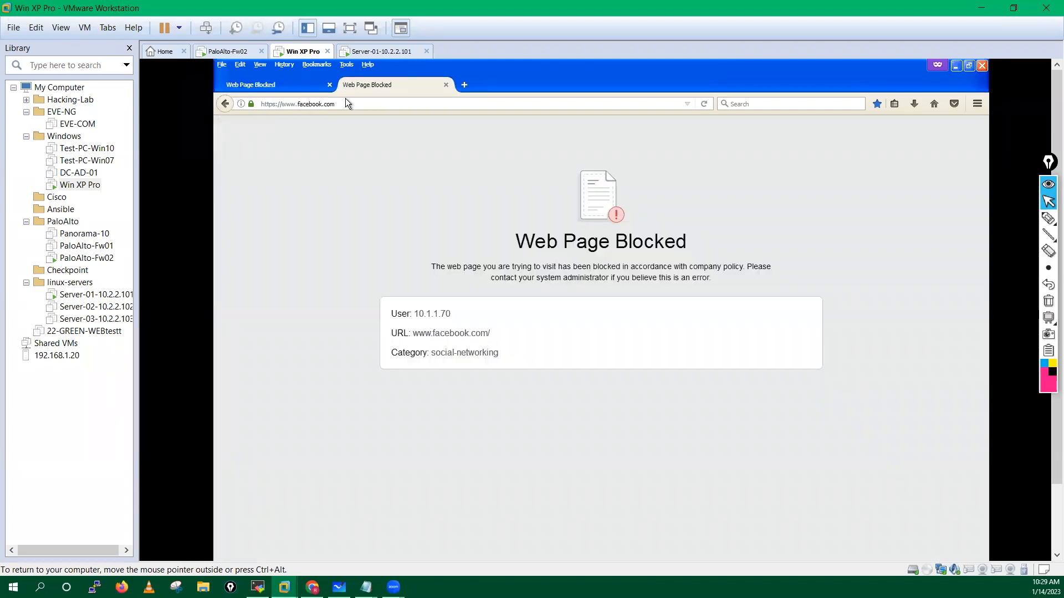
click(463, 86)
text(linkedin.com)
key(Return)
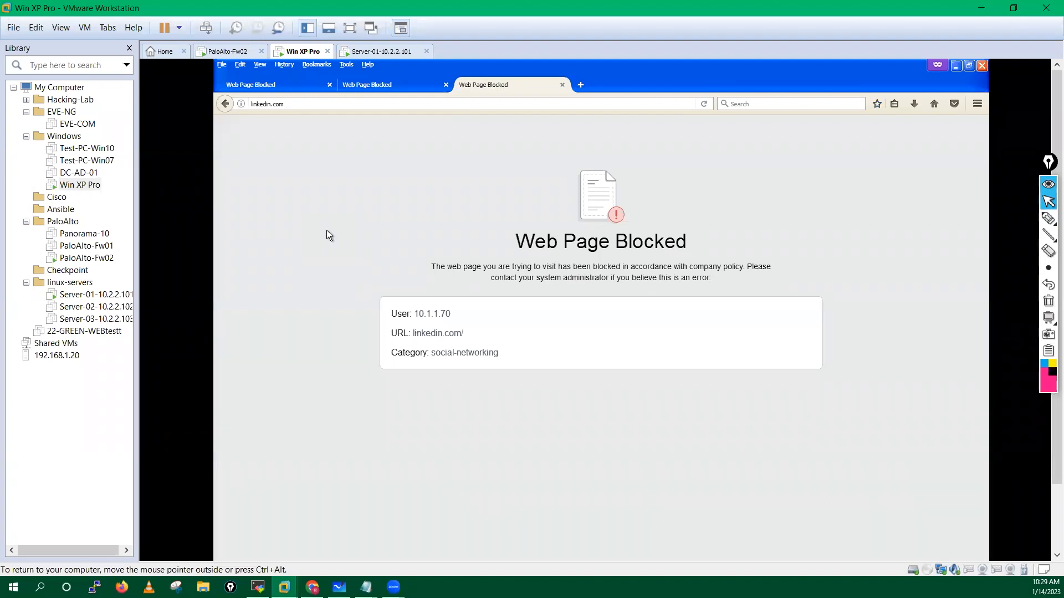
click(581, 85)
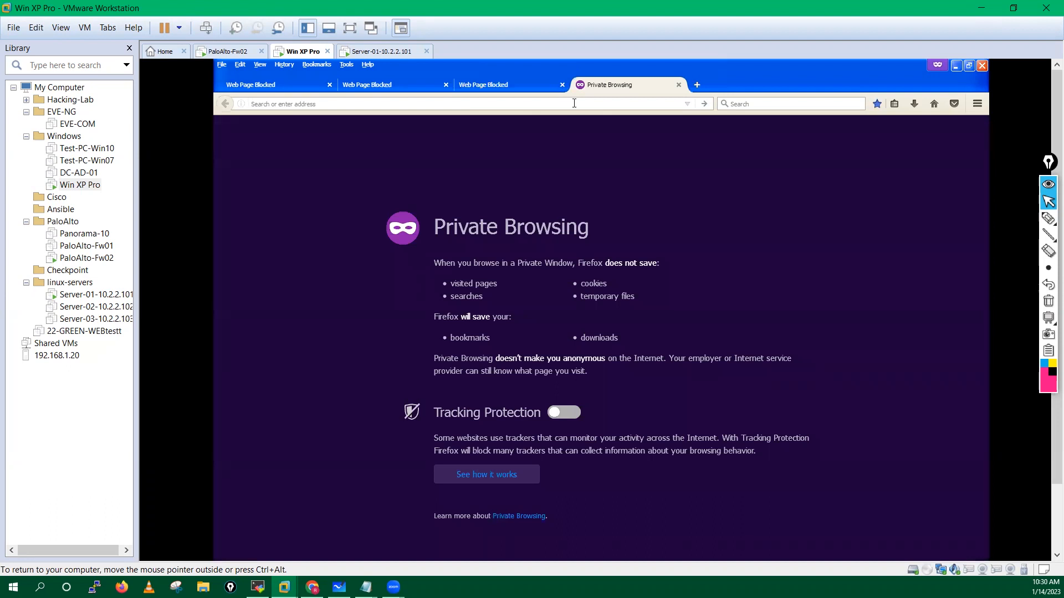
Step: Load naukri.com in the XP VM's Firefox and continue past its job-search block page
text(nau)
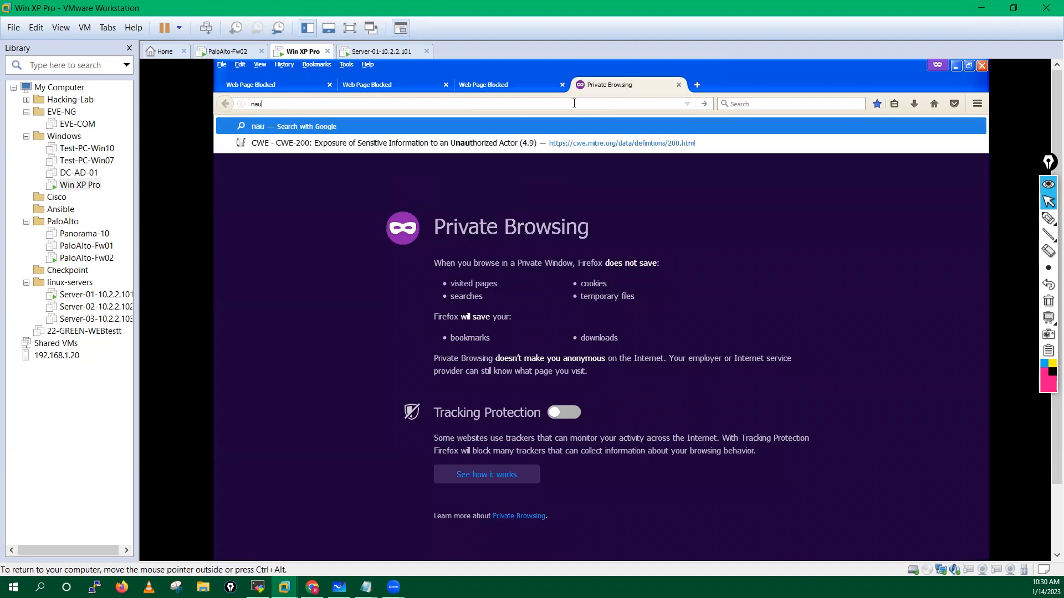
text(kri.com)
key(Return)
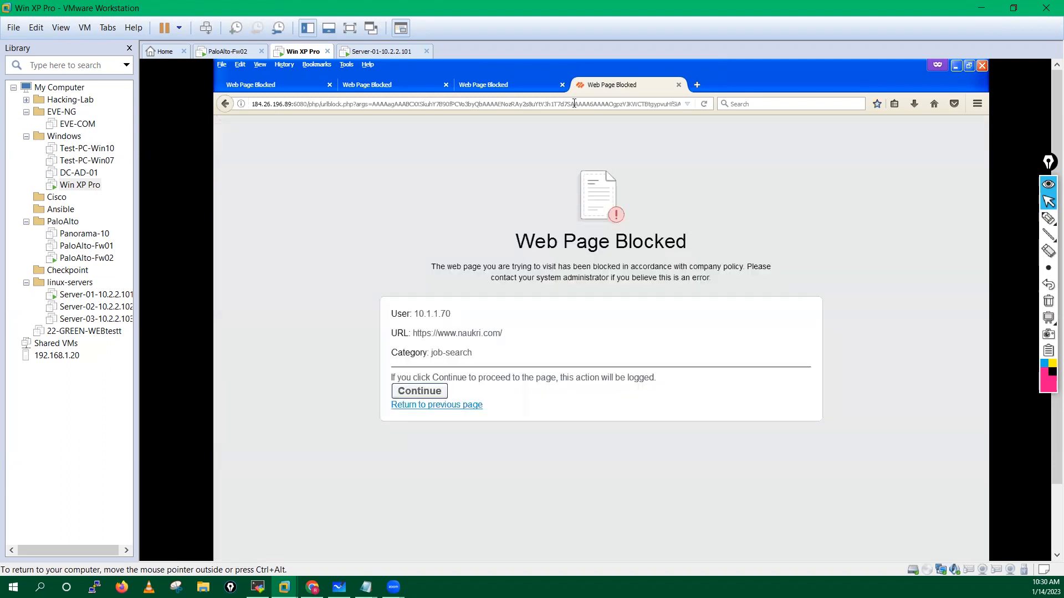
click(417, 392)
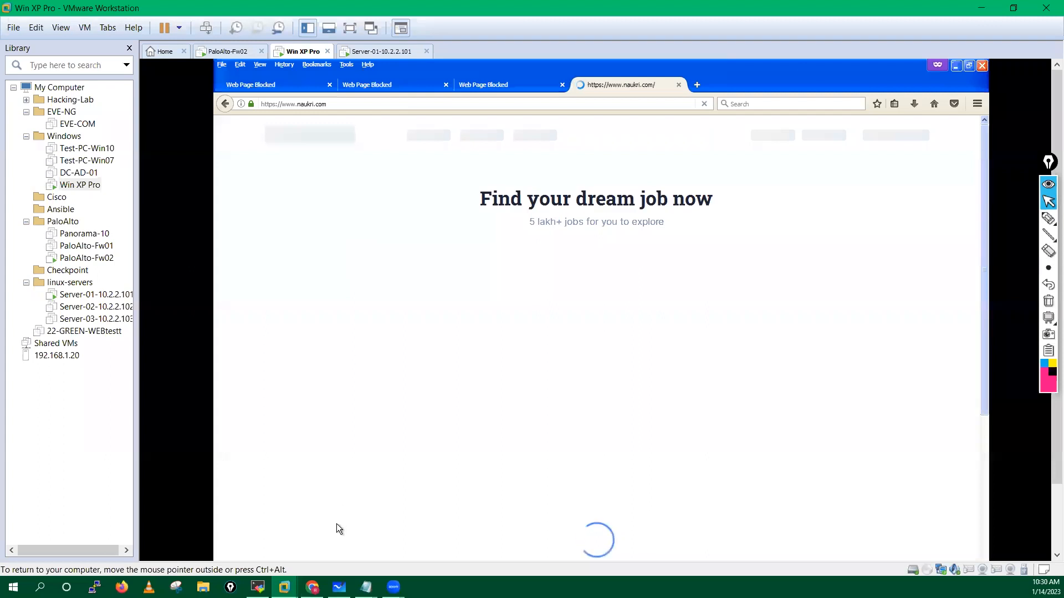
click(312, 587)
Step: Check the my-Url profile, open the Allow-List category, then close the regex rules article
click(145, 188)
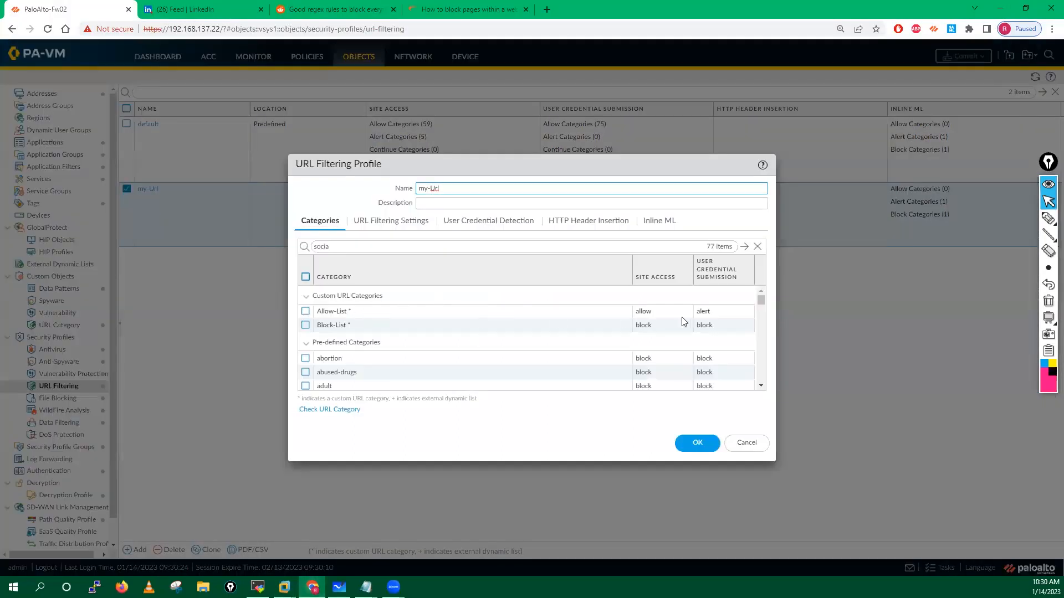
click(753, 445)
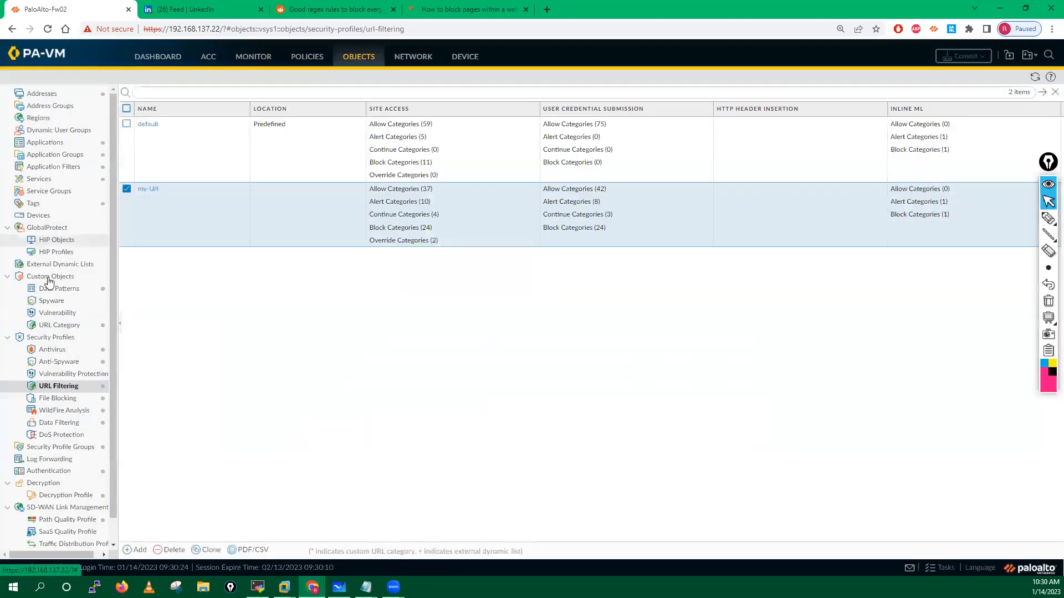
click(55, 325)
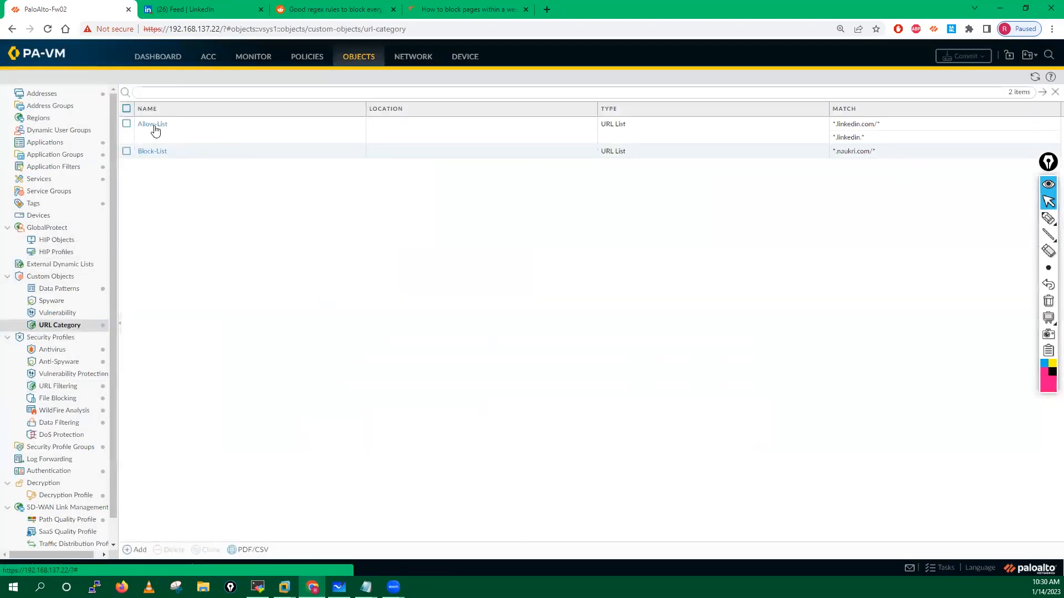
click(152, 124)
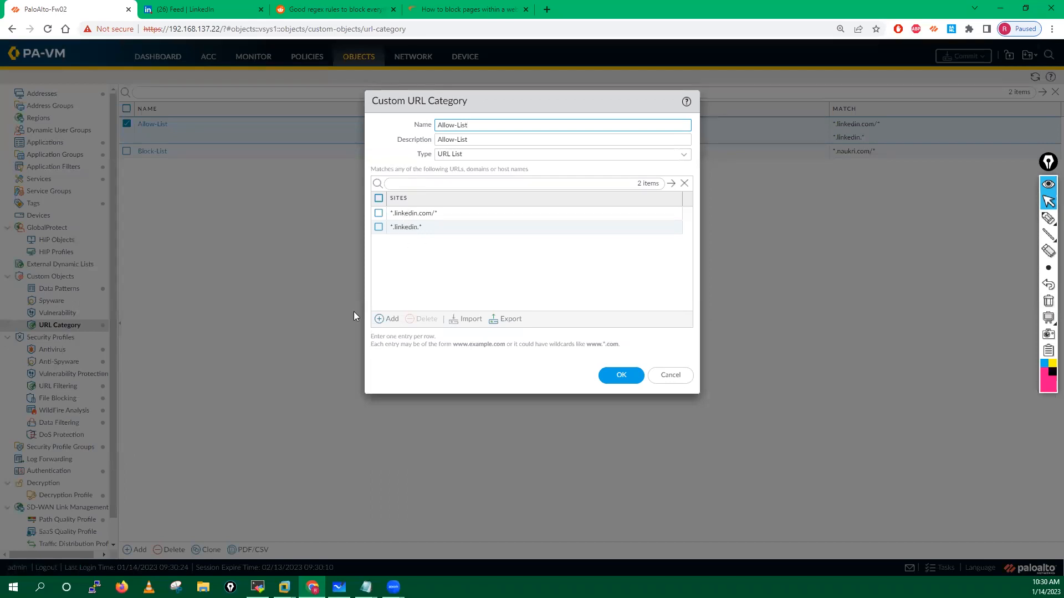
click(333, 5)
click(393, 9)
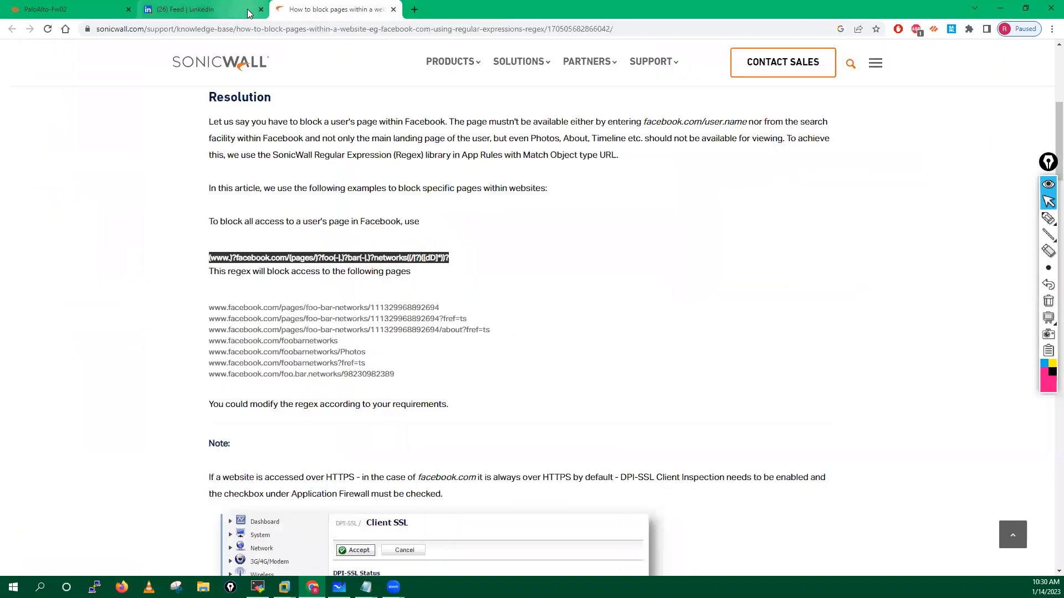
Step: Close the LinkedIn feed and search Google for 'linkedin regex for url filtering' in a new tab
click(247, 11)
click(260, 9)
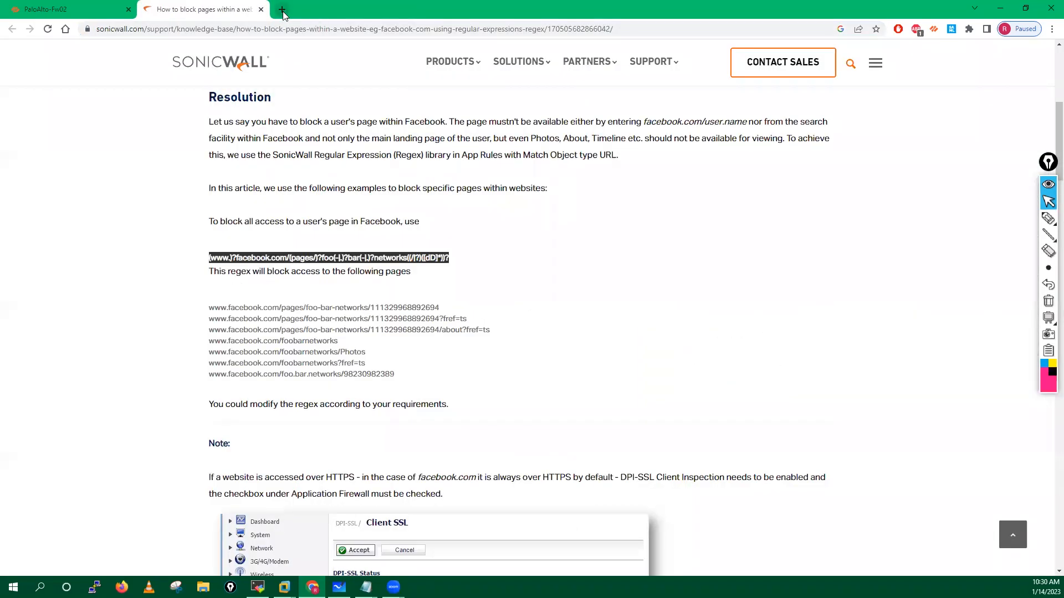
click(282, 9)
click(272, 28)
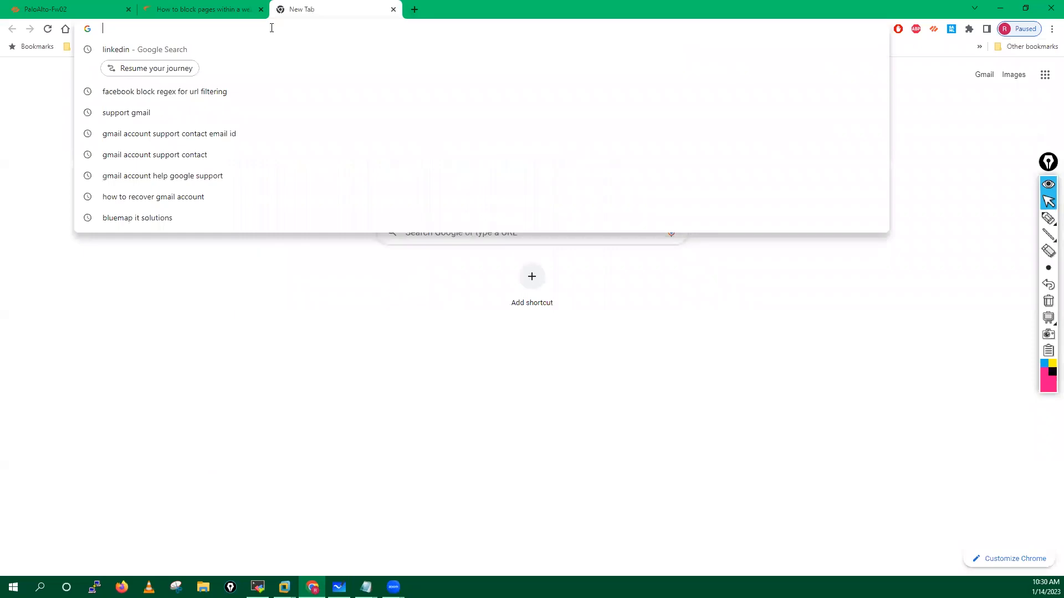
text(link)
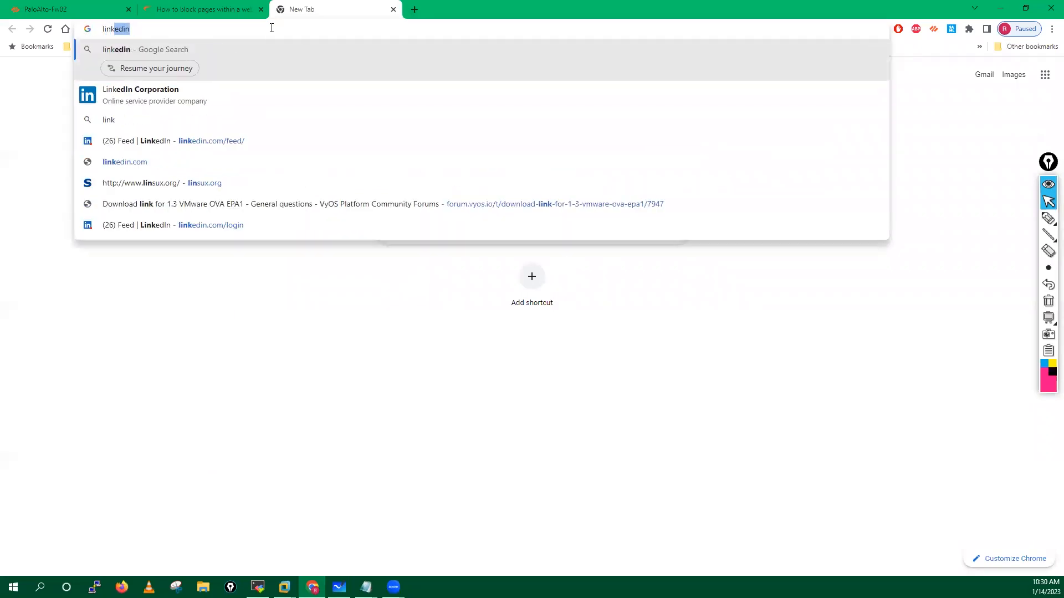
text(edin )
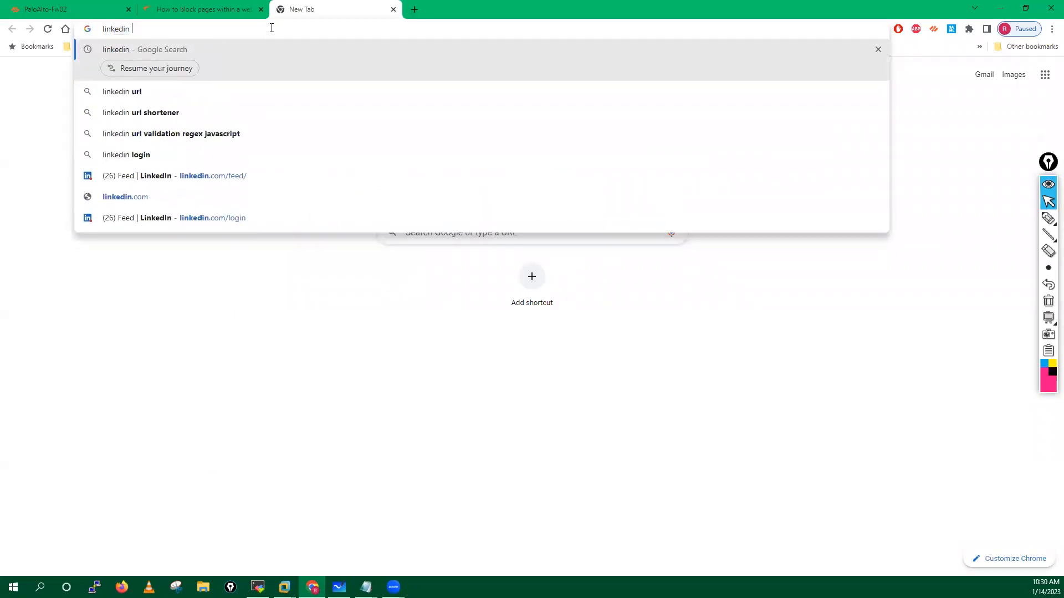
text(regex )
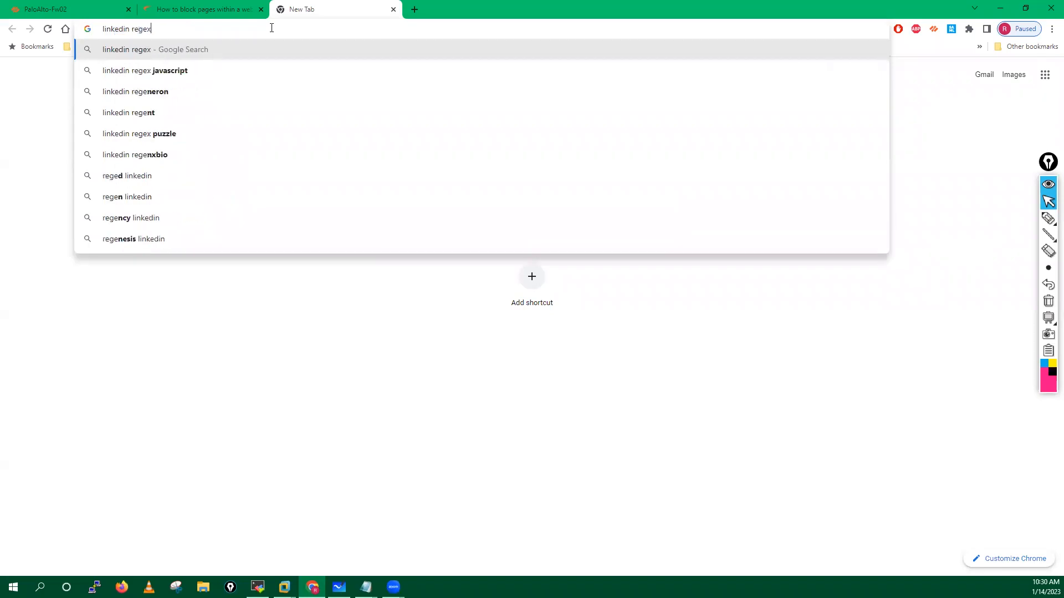
text(fr)
key(BackSpace)
key(BackSpace)
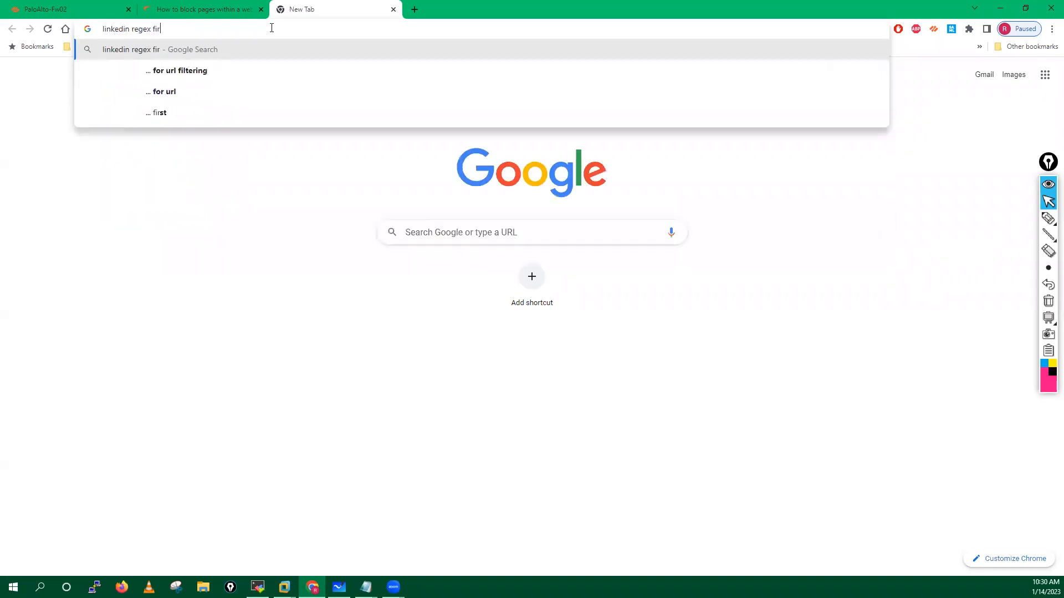
text(or url )
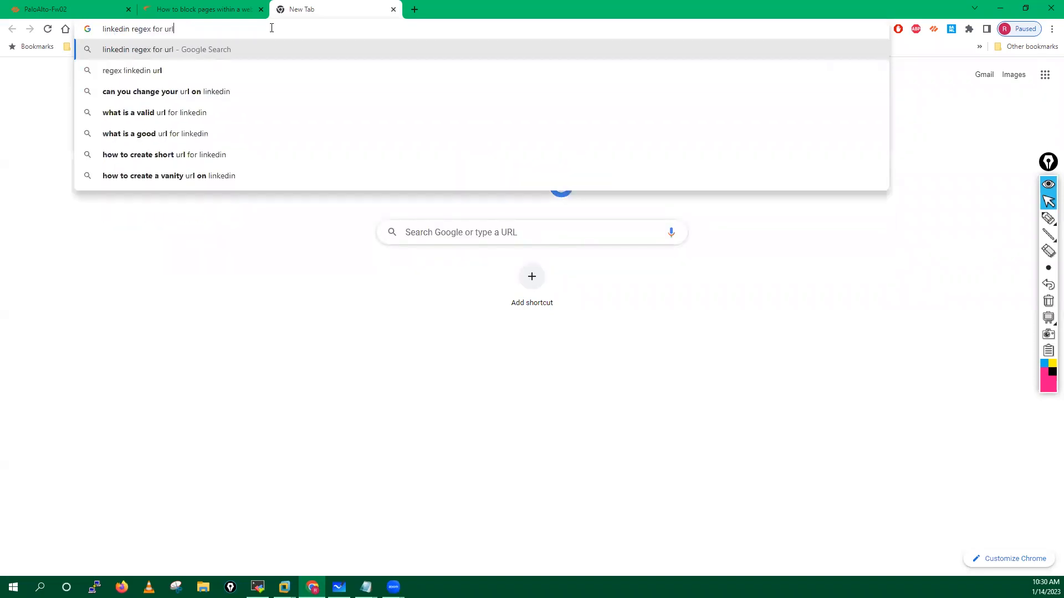
text(f)
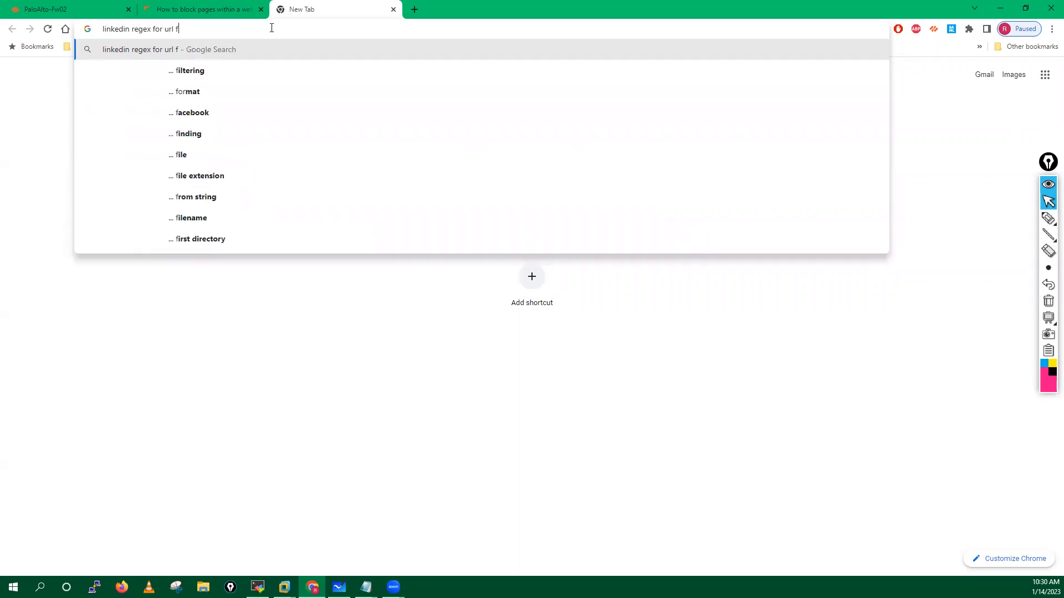
text(iltering)
key(Return)
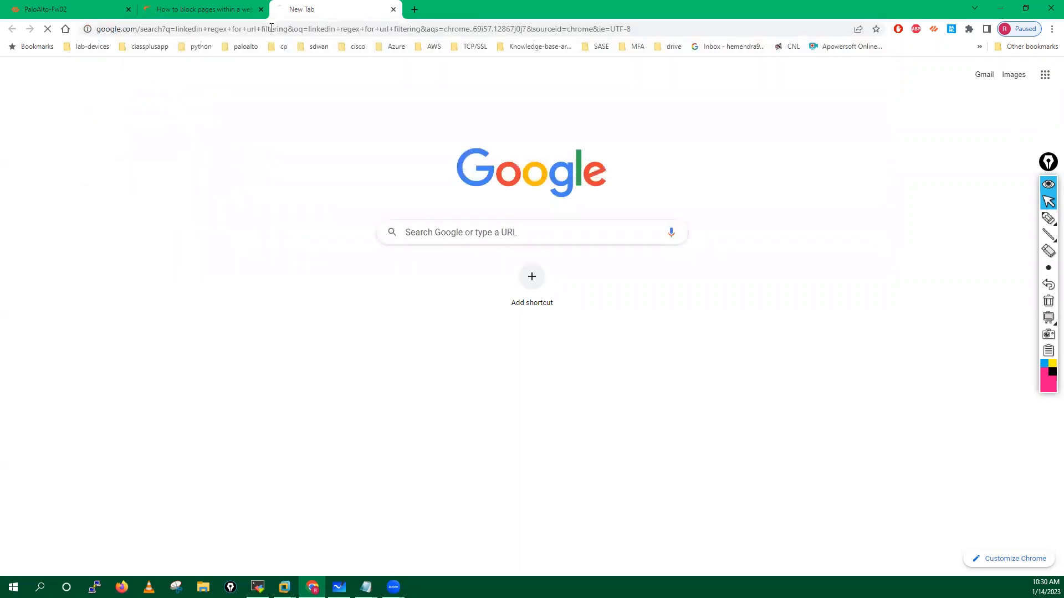
Step: Open the LinkedIn, Screaming Frog and Stack Overflow search results in new tabs
right_click(227, 162)
click(257, 168)
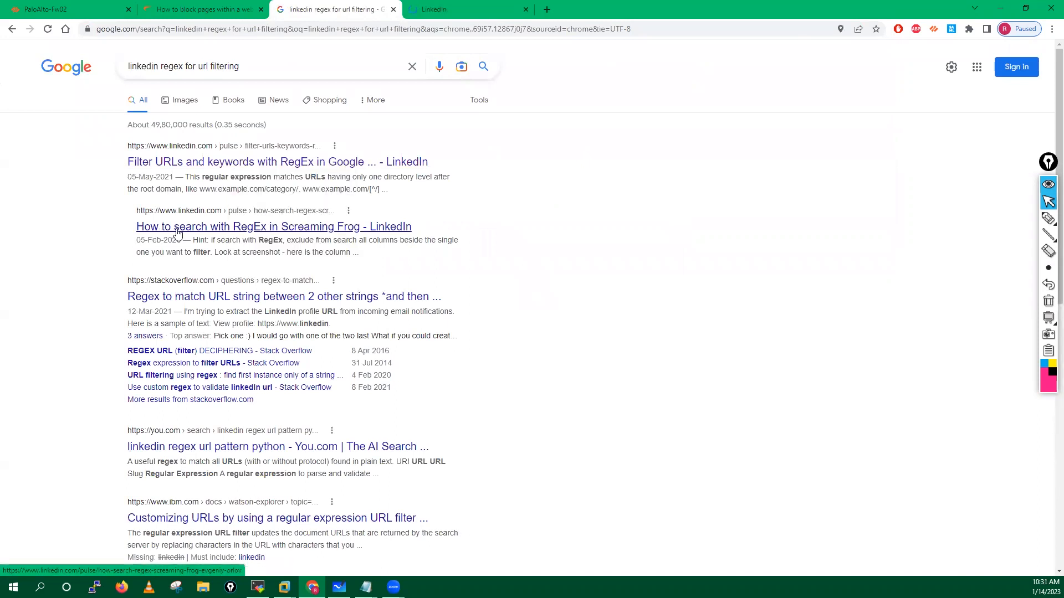
right_click(176, 232)
click(207, 240)
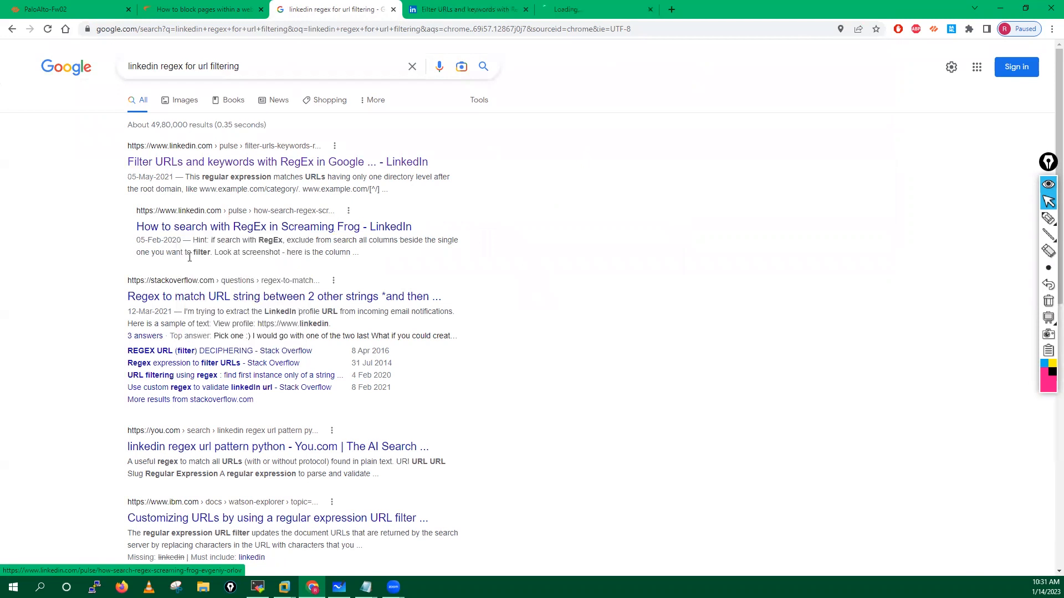
right_click(212, 304)
click(251, 311)
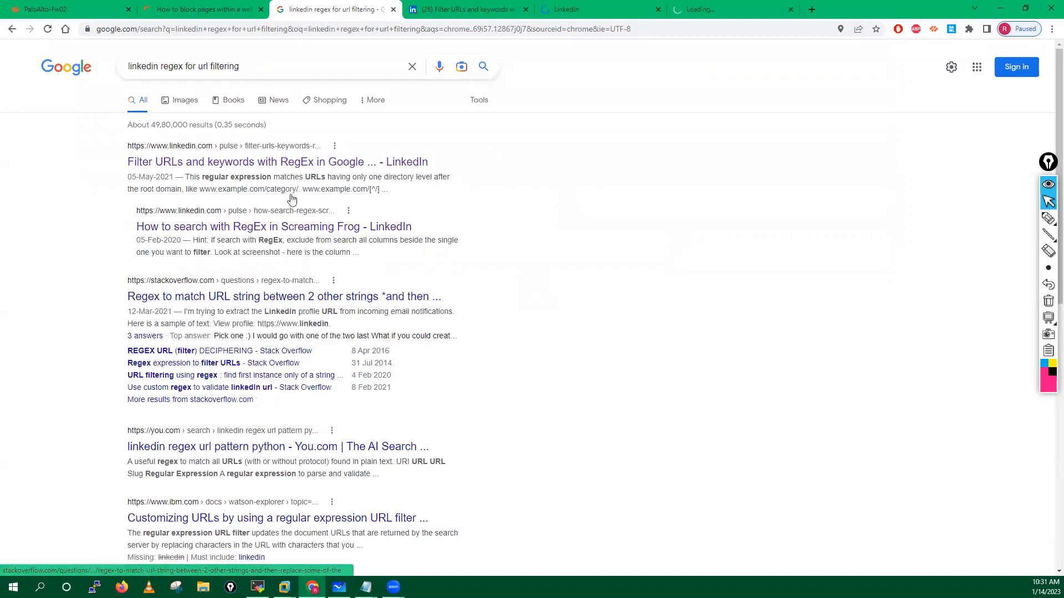
Step: Read through the Filter URLs and keywords article, then close it
click(447, 9)
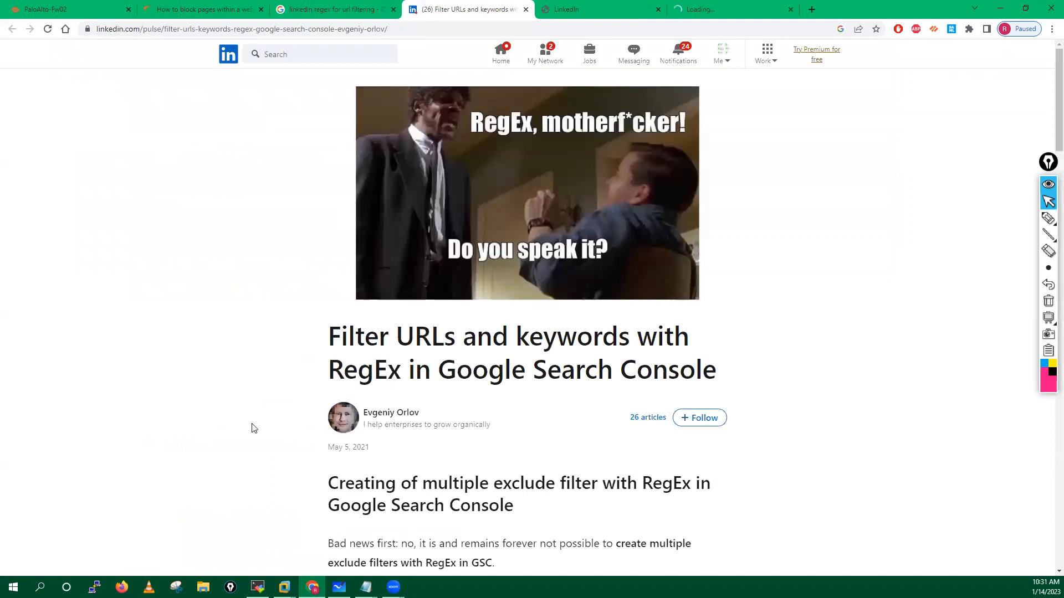
scroll(331, 393, down, 3)
scroll(331, 393, down, 6)
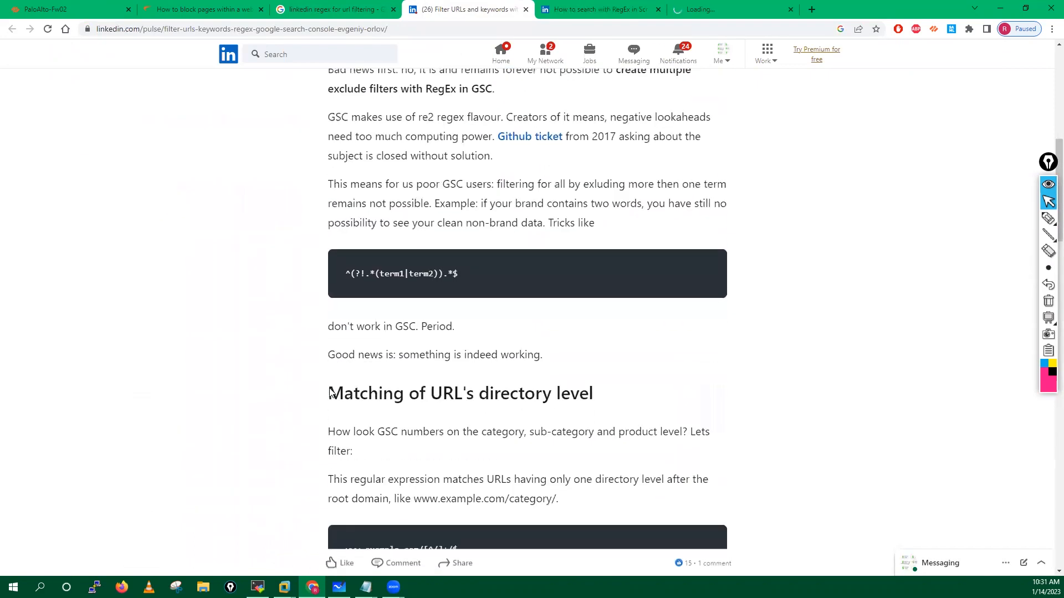
scroll(316, 324, down, 4)
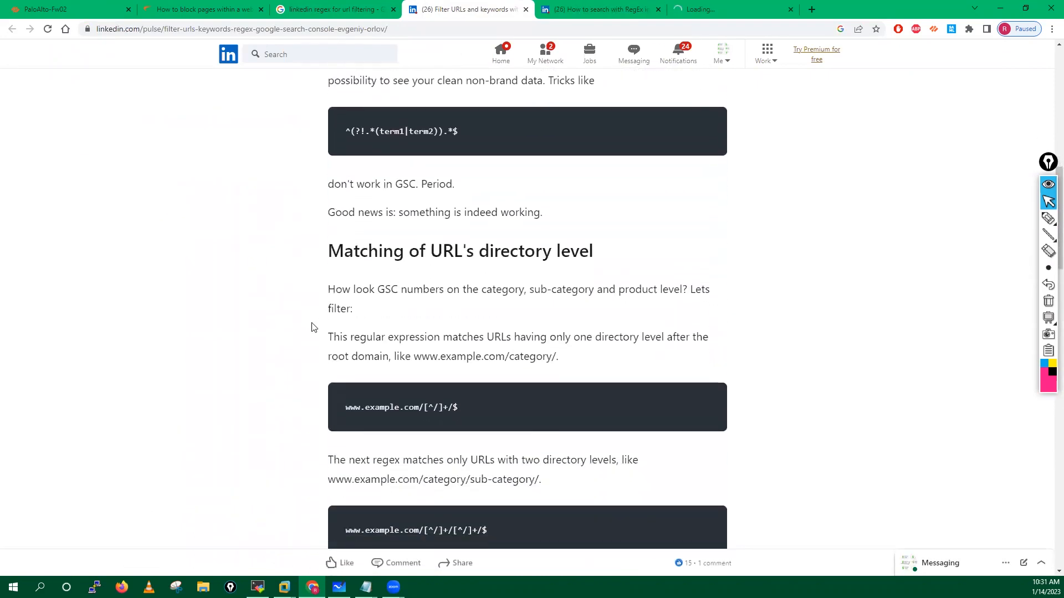
scroll(312, 327, down, 6)
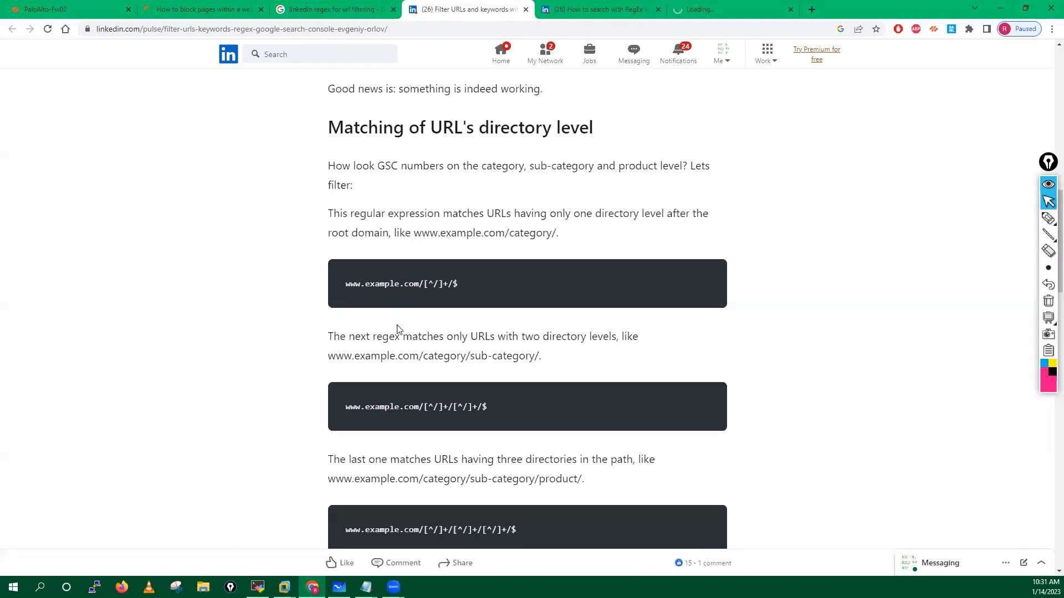
scroll(397, 331, down, 9)
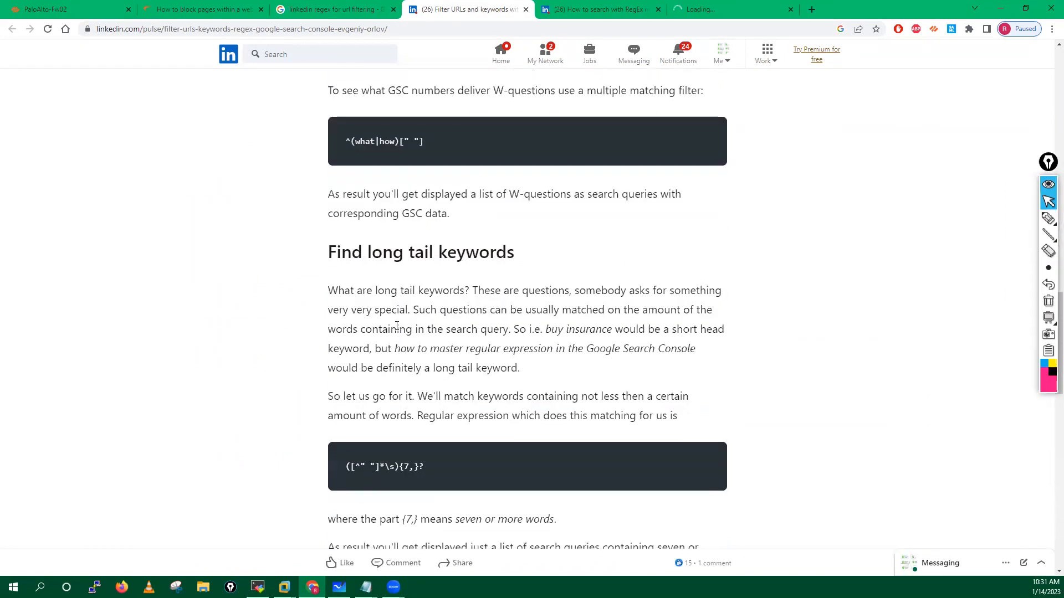
scroll(458, 123, up, 3)
scroll(458, 124, up, 15)
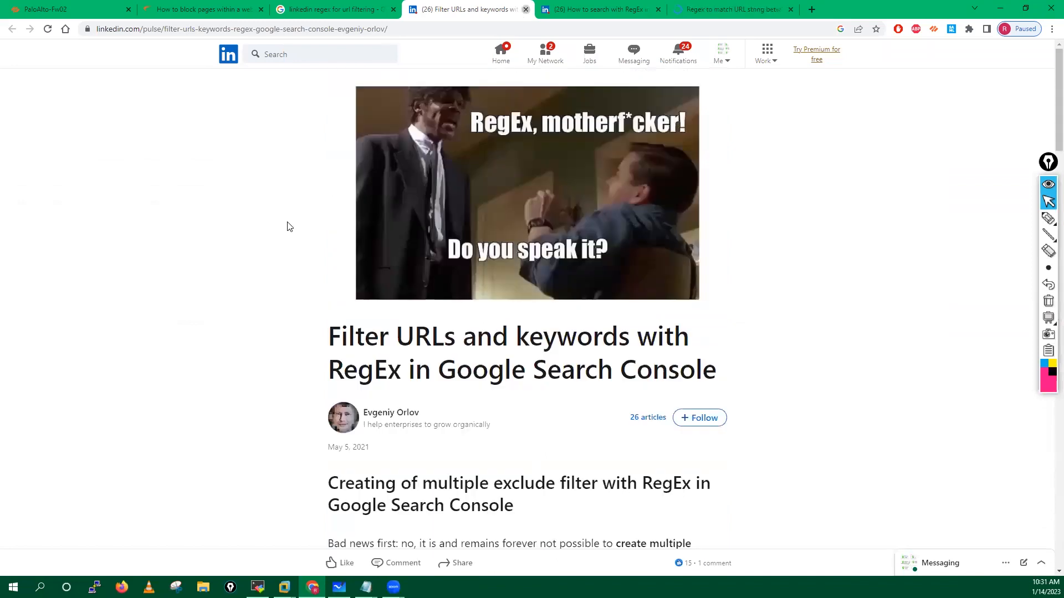
key(ctrl+w)
Step: Read through the Screaming Frog regex article, then close it
scroll(347, 293, down, 2)
scroll(347, 293, down, 9)
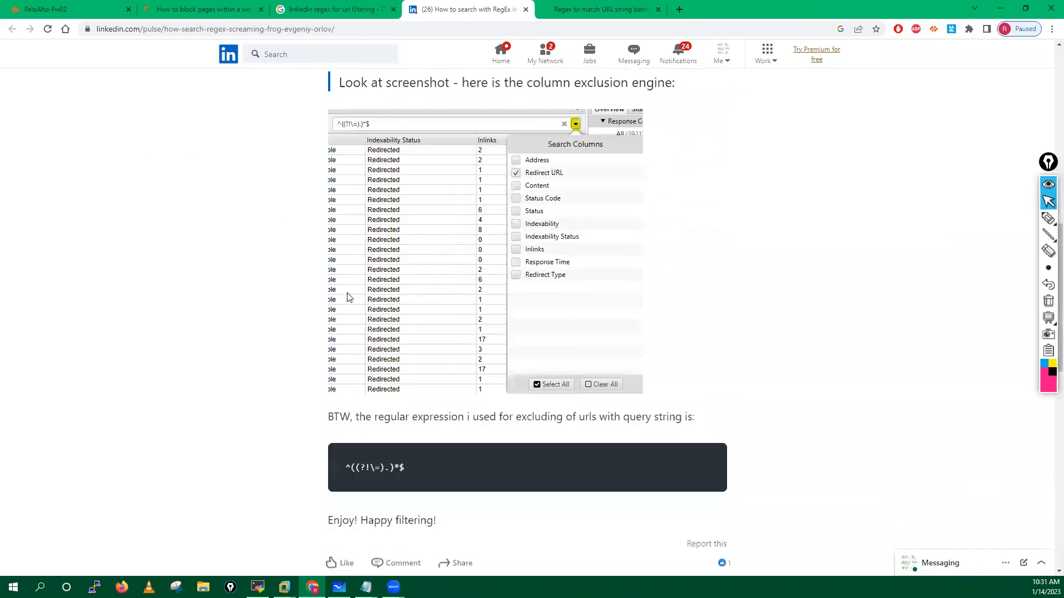
scroll(347, 295, up, 5)
scroll(347, 296, up, 3)
scroll(348, 297, down, 9)
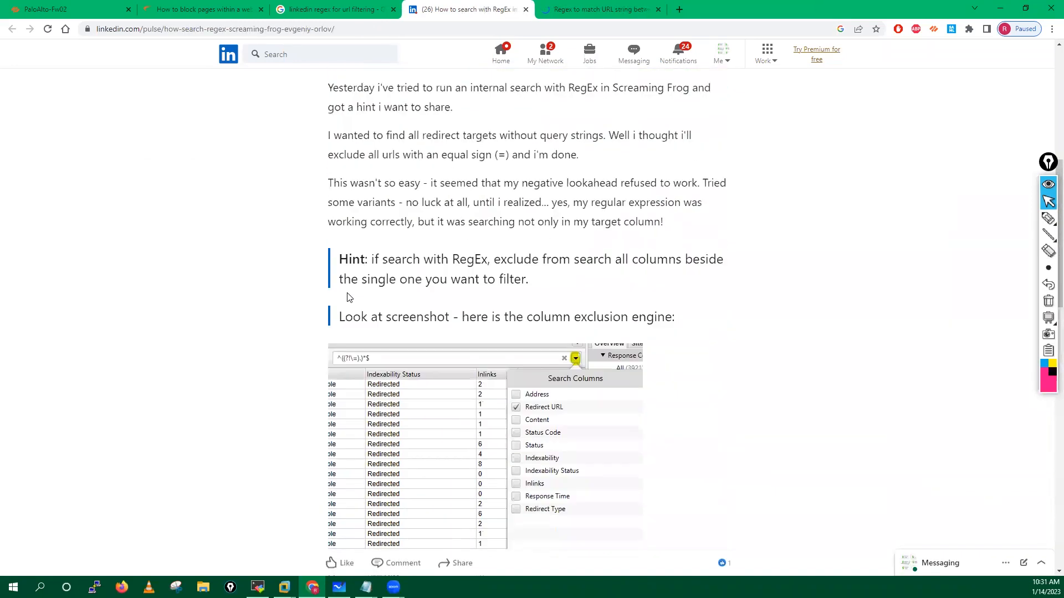
scroll(348, 297, down, 5)
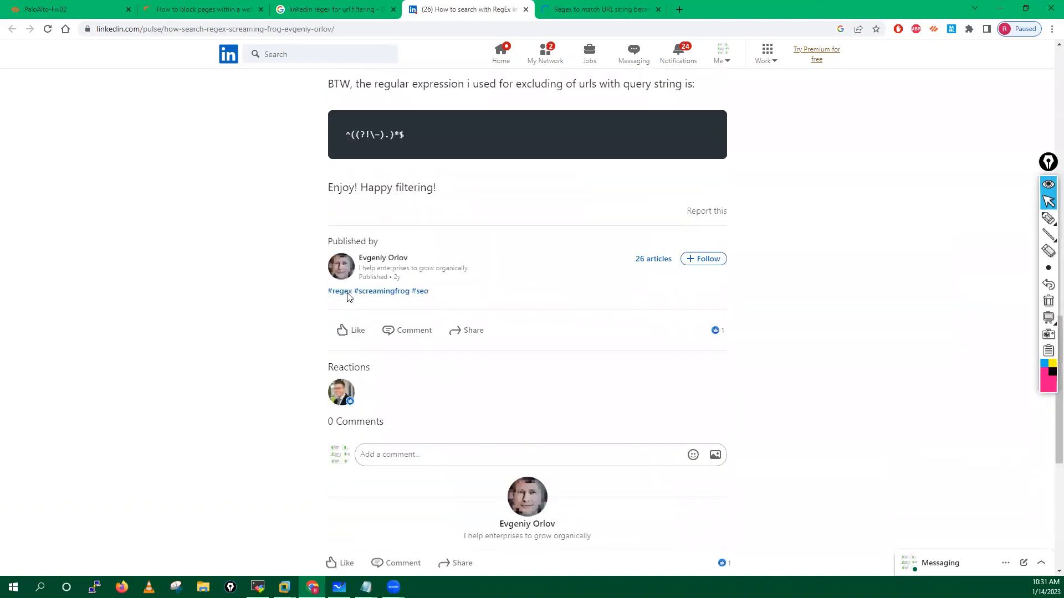
scroll(347, 297, down, 2)
scroll(347, 297, down, 3)
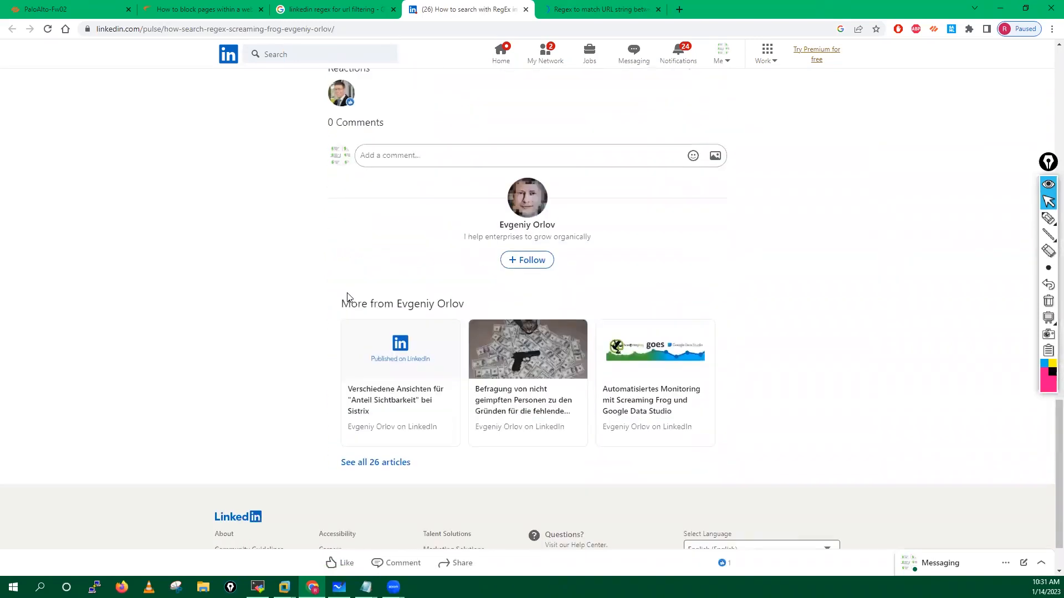
scroll(348, 297, up, 18)
click(526, 9)
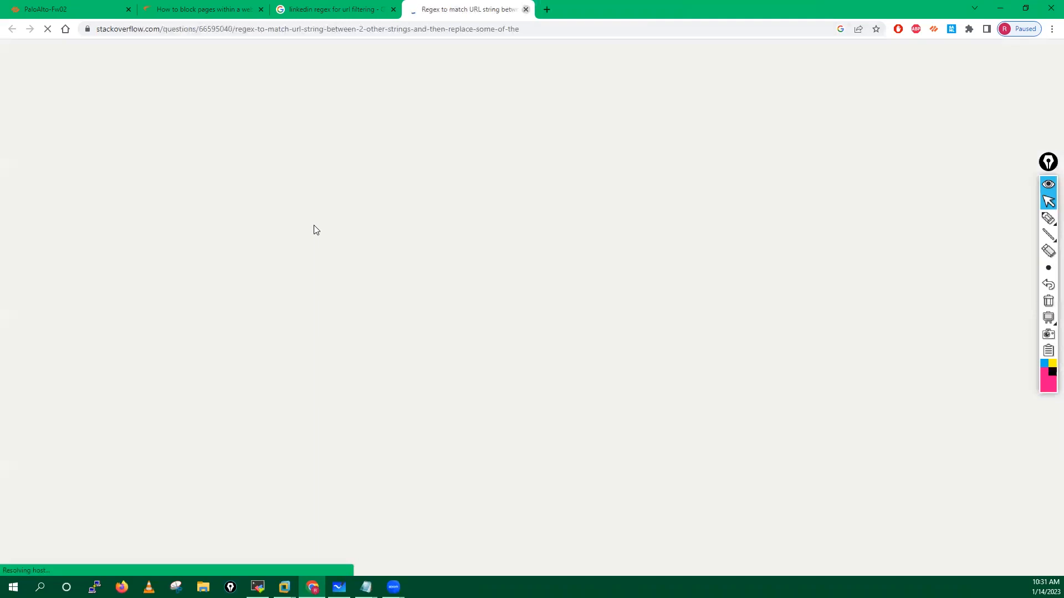
Step: Close the SonicWall blocking article and switch to the Stack Overflow regex question
click(344, 6)
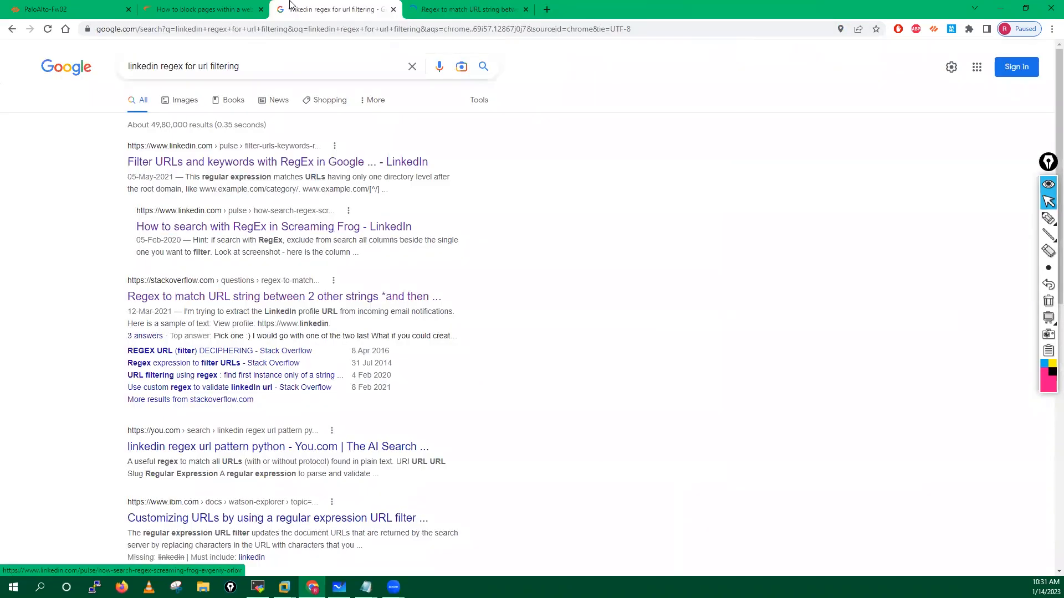
click(203, 7)
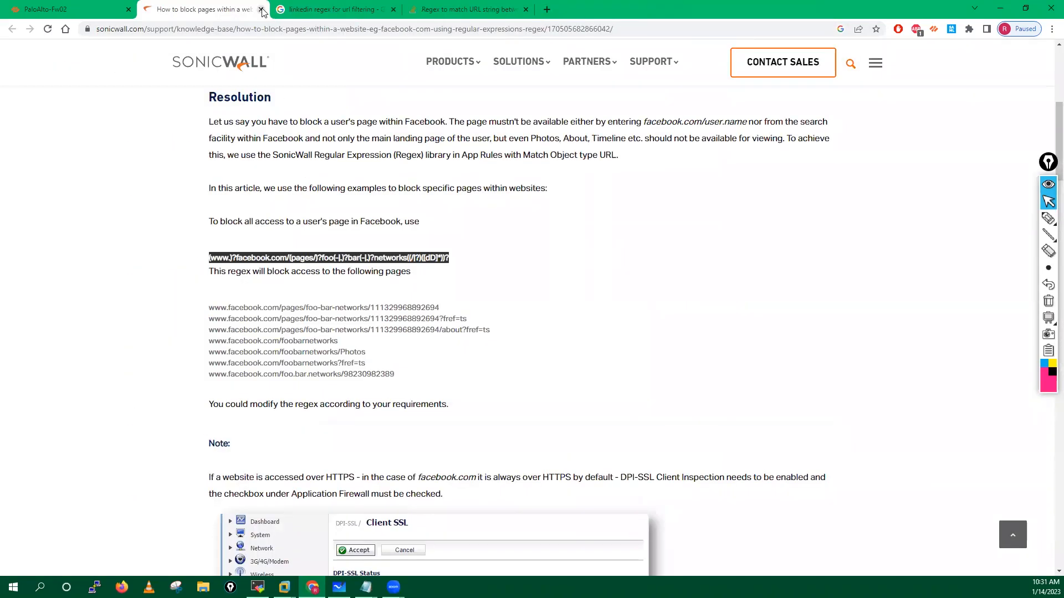
click(262, 9)
click(321, 9)
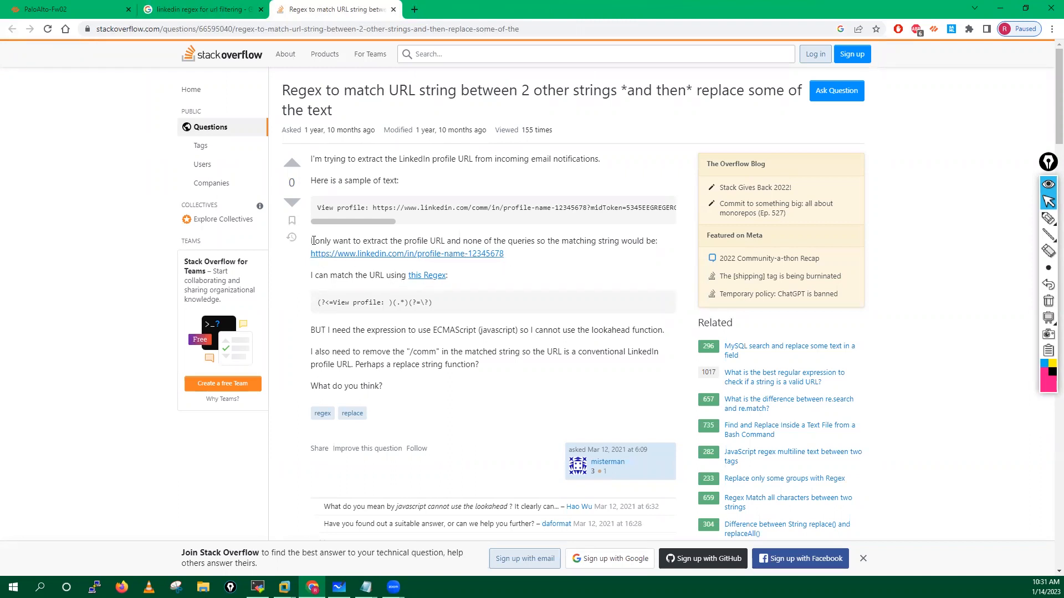
Step: Select the sample LinkedIn profile URL in the question and bring the Windows XP VM forward
mouse_move(340, 224)
mouse_down()
mouse_move(481, 229)
mouse_move(335, 239)
mouse_up()
drag(518, 256, 313, 263)
key(ctrl+c)
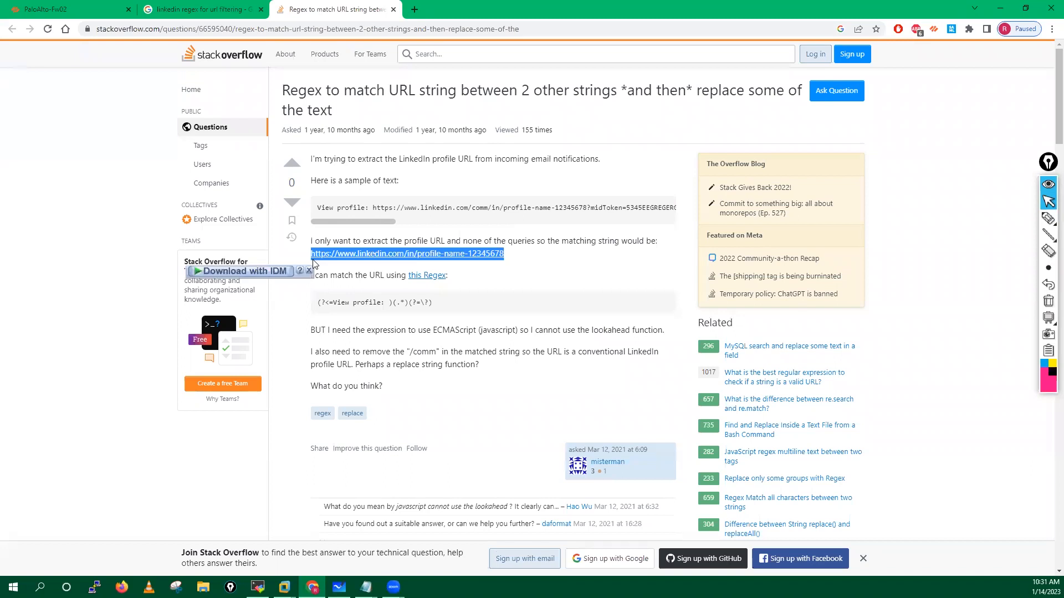
click(280, 576)
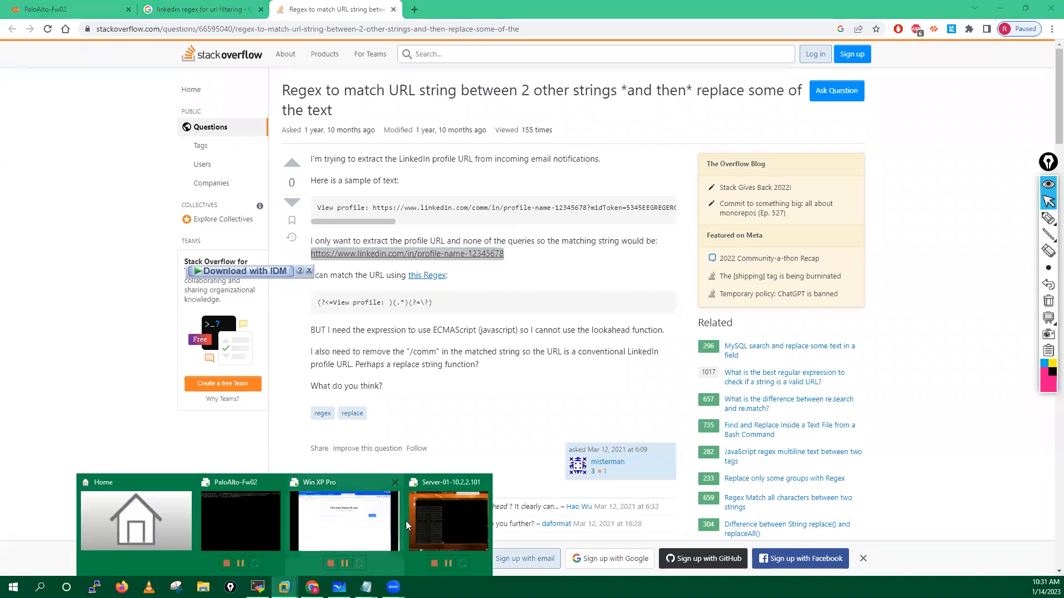
click(388, 523)
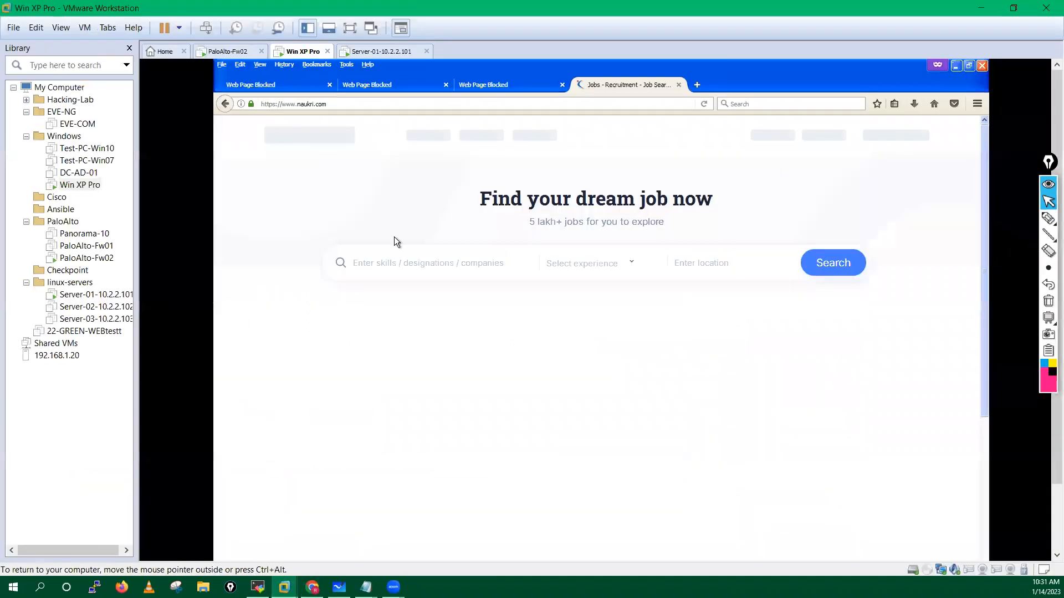
Step: Load the copied LinkedIn profile URL in a new Firefox tab in the XP VM
click(696, 84)
key(ctrl+v)
key(Return)
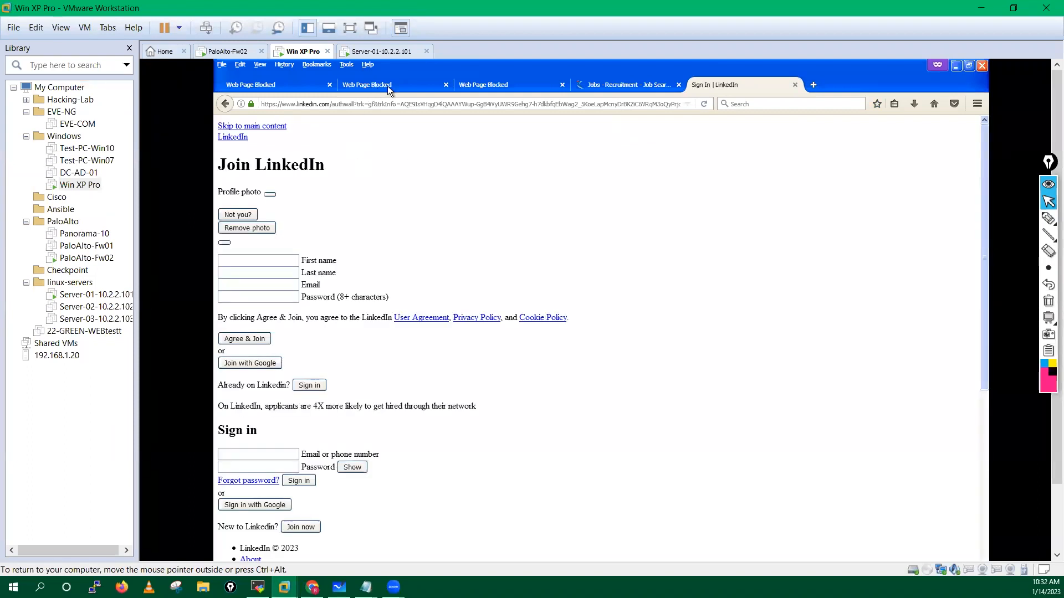
Step: Compare the open tabs, close the blocked linkedin.com tab, and return to Chrome
click(387, 85)
click(484, 86)
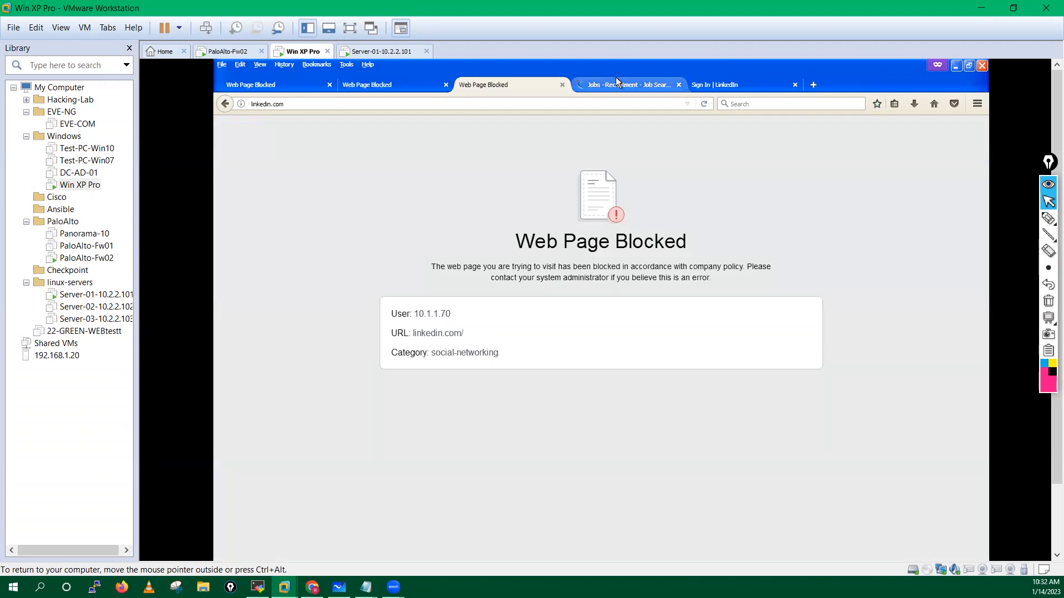
click(616, 79)
click(700, 85)
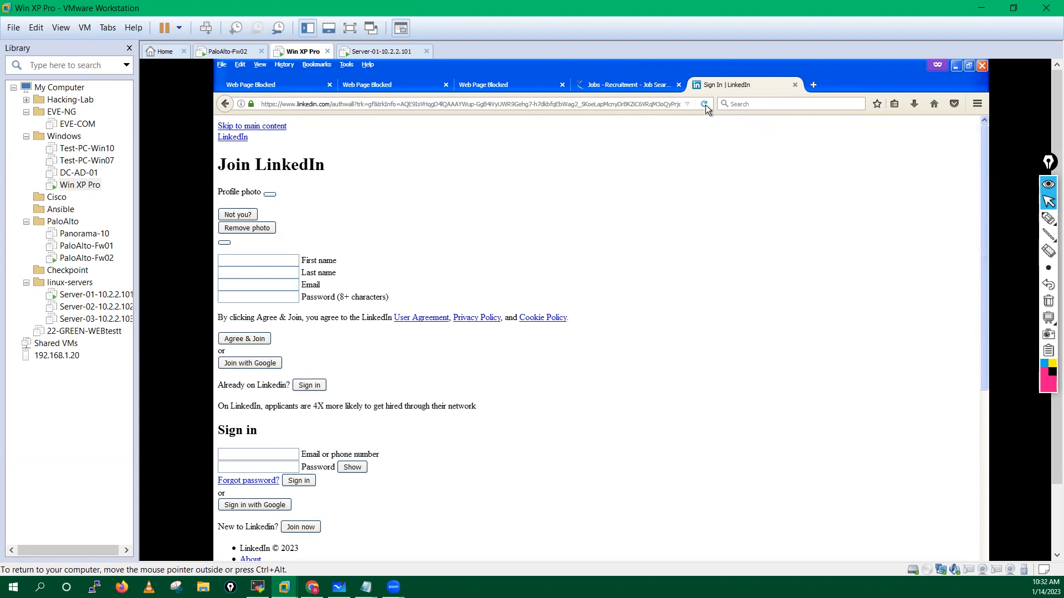
click(513, 81)
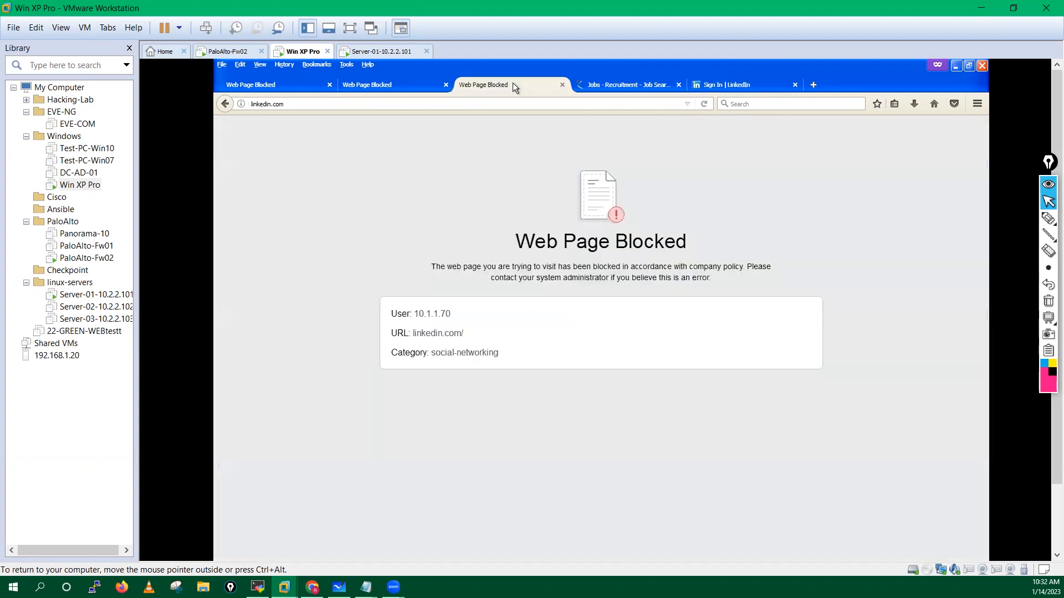
click(562, 86)
click(603, 84)
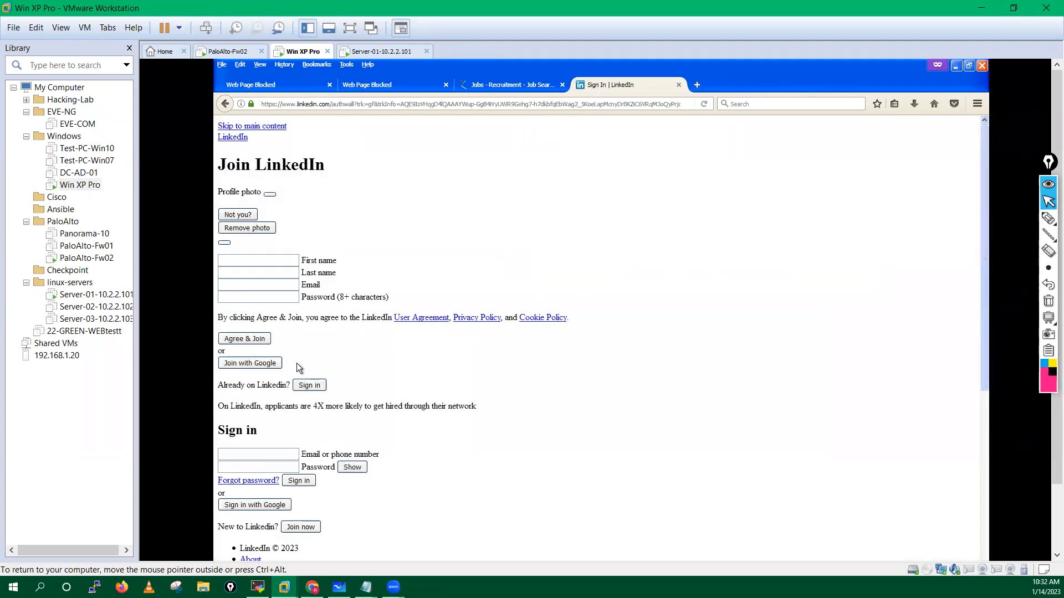
click(312, 587)
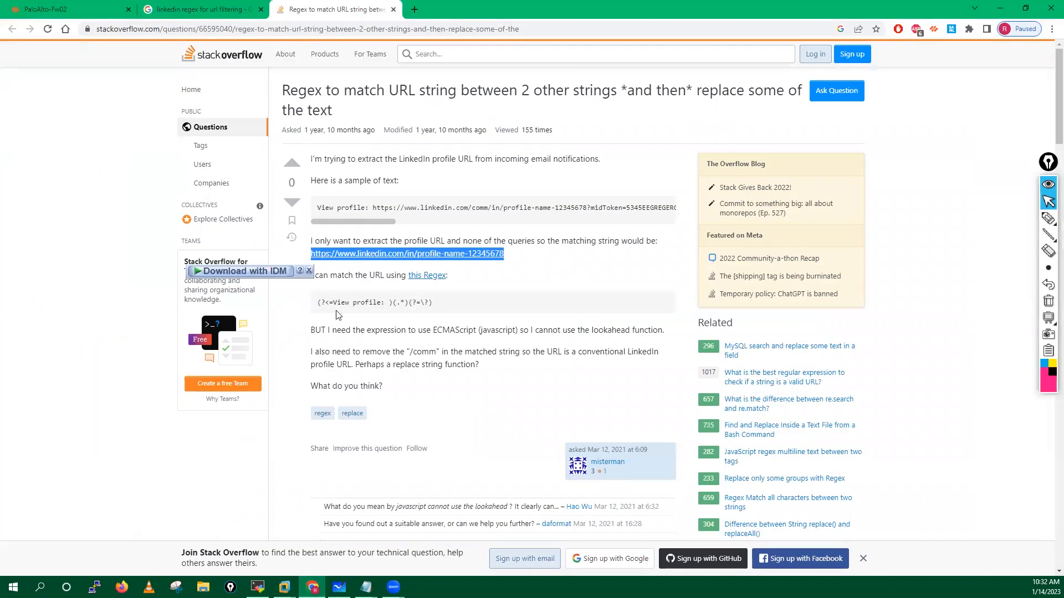
Step: Skim the Stack Overflow answers, then close that tab and the Google search results tab
click(486, 302)
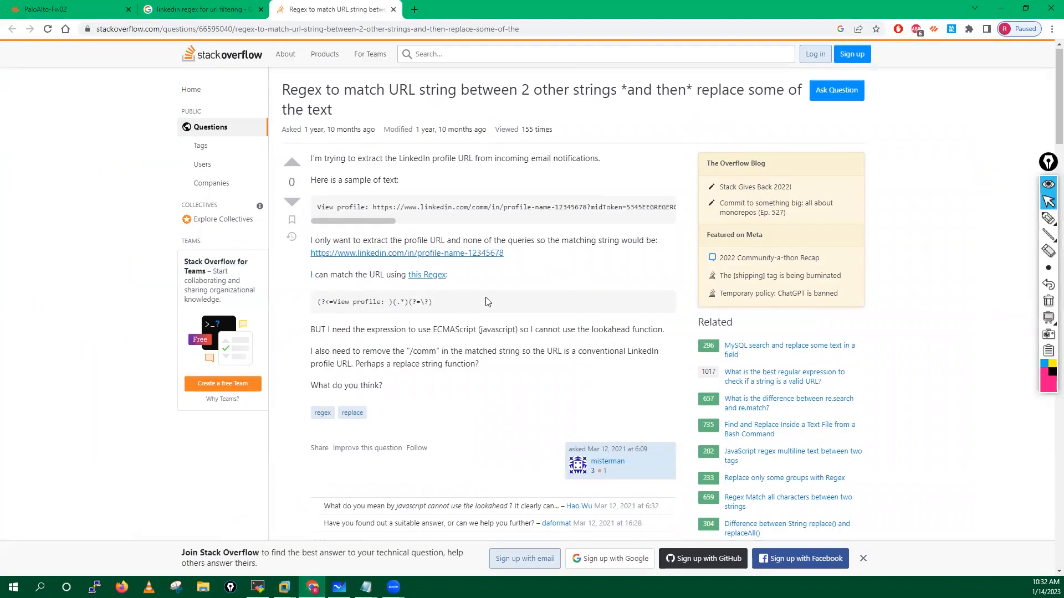
scroll(486, 302, down, 2)
scroll(485, 302, down, 6)
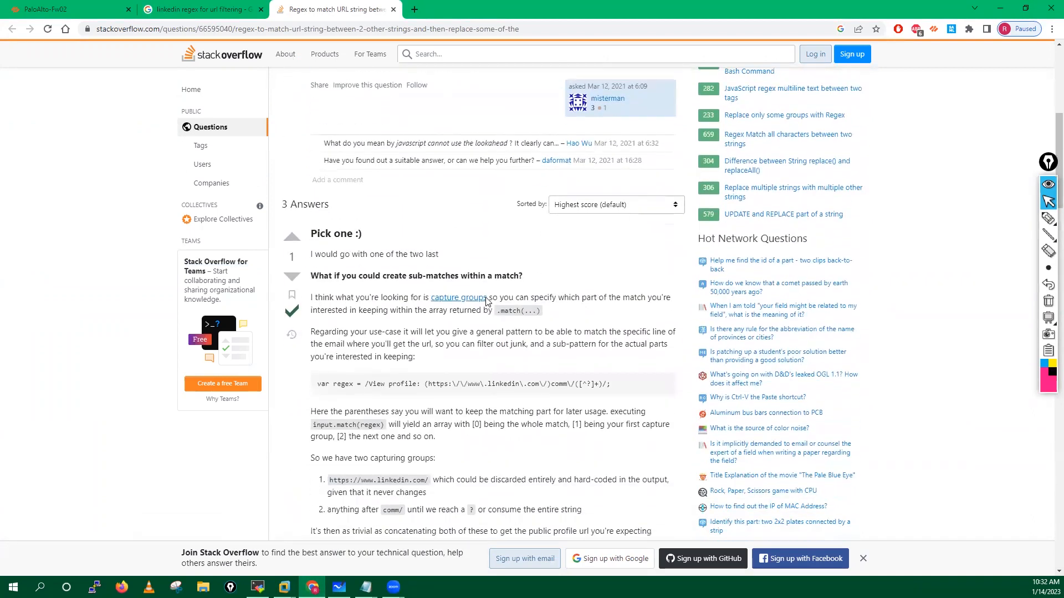
scroll(485, 302, down, 2)
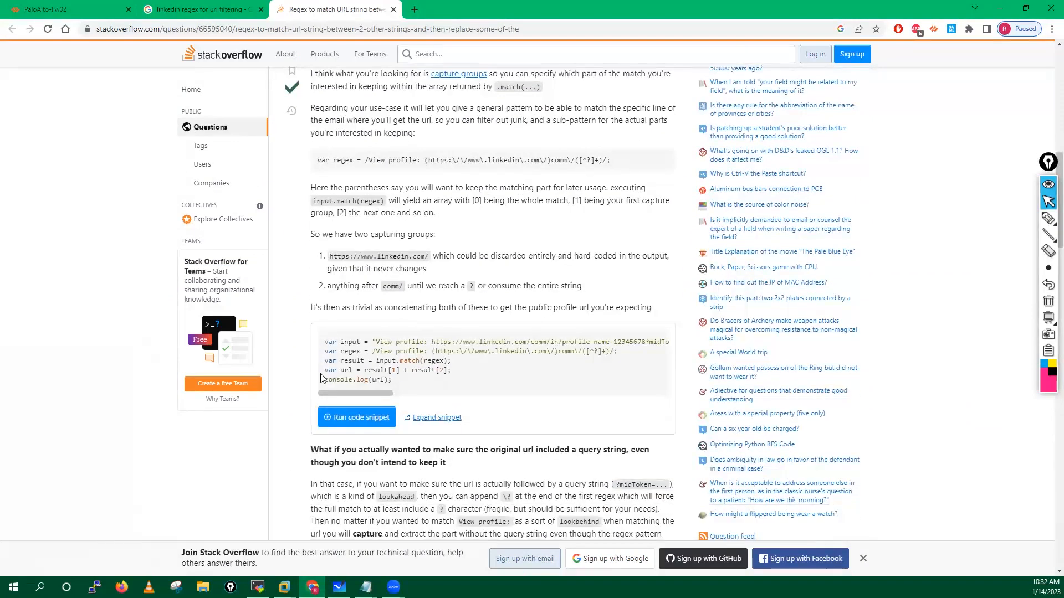
scroll(427, 339, down, 1)
scroll(455, 316, down, 3)
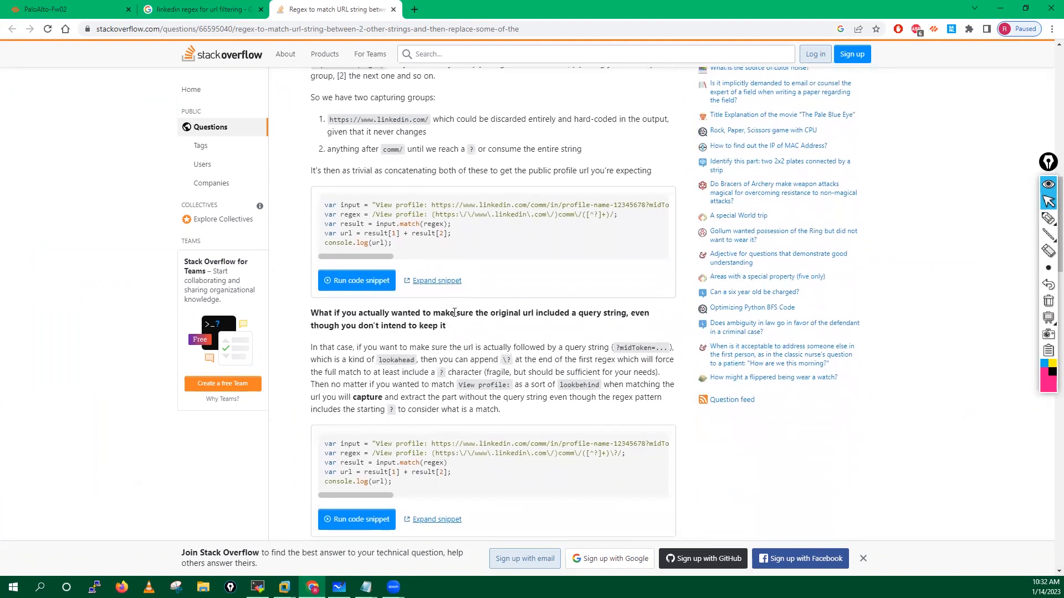
scroll(454, 313, down, 2)
scroll(454, 317, up, 15)
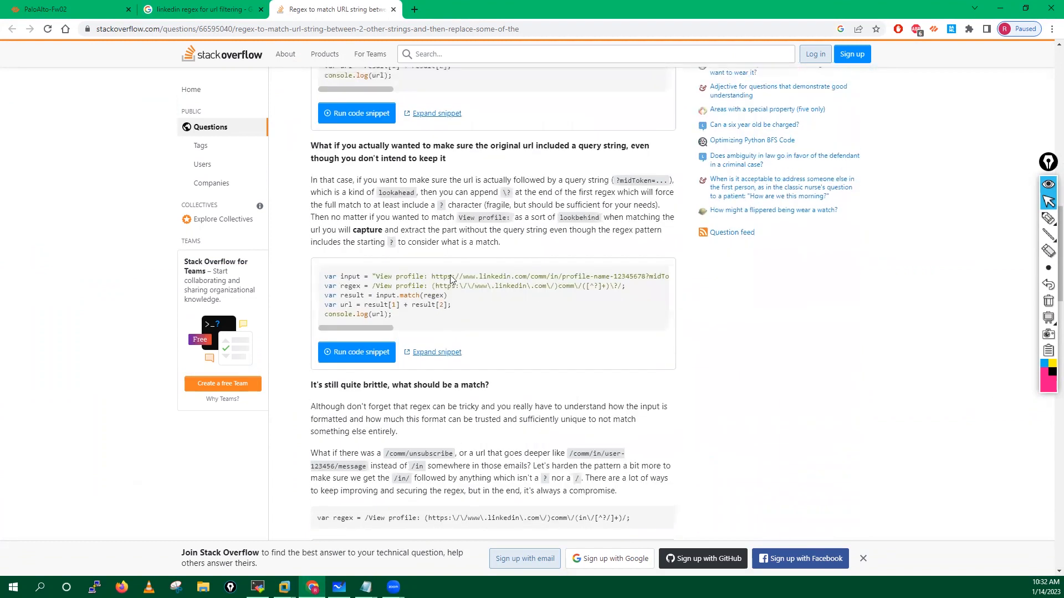
click(393, 9)
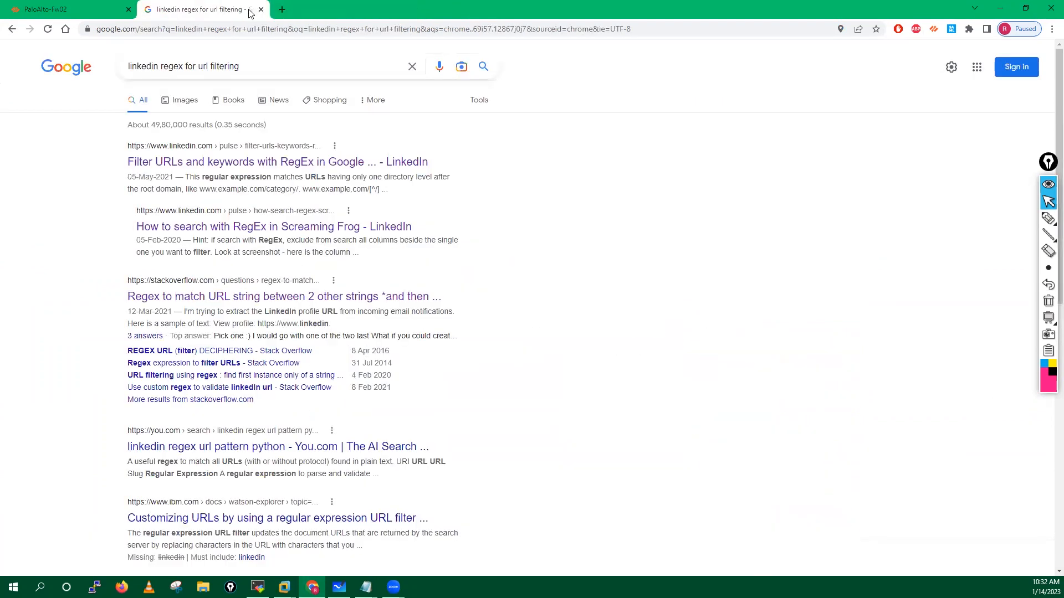
click(261, 10)
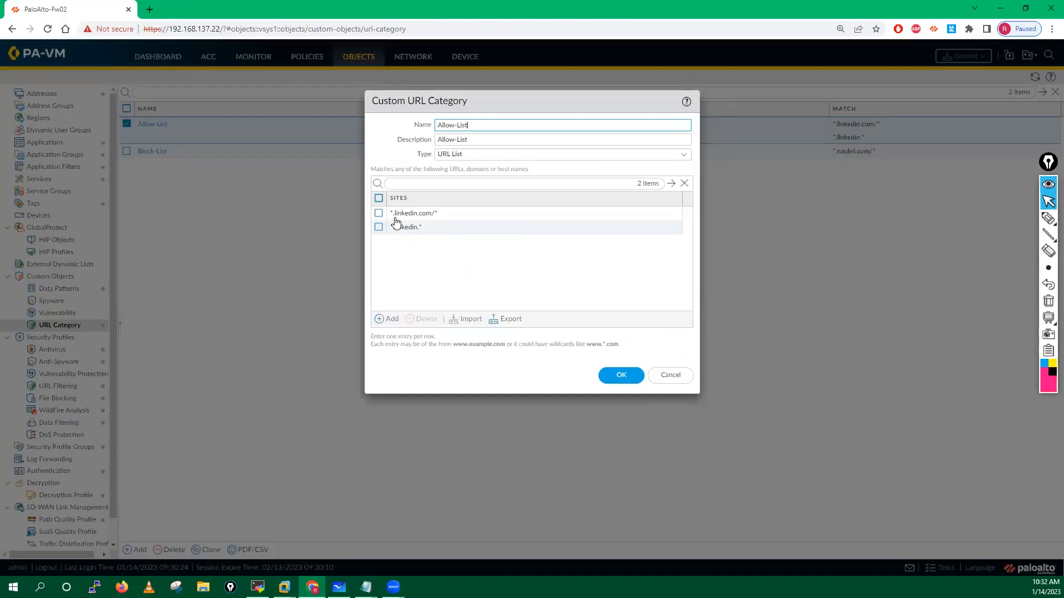
click(389, 319)
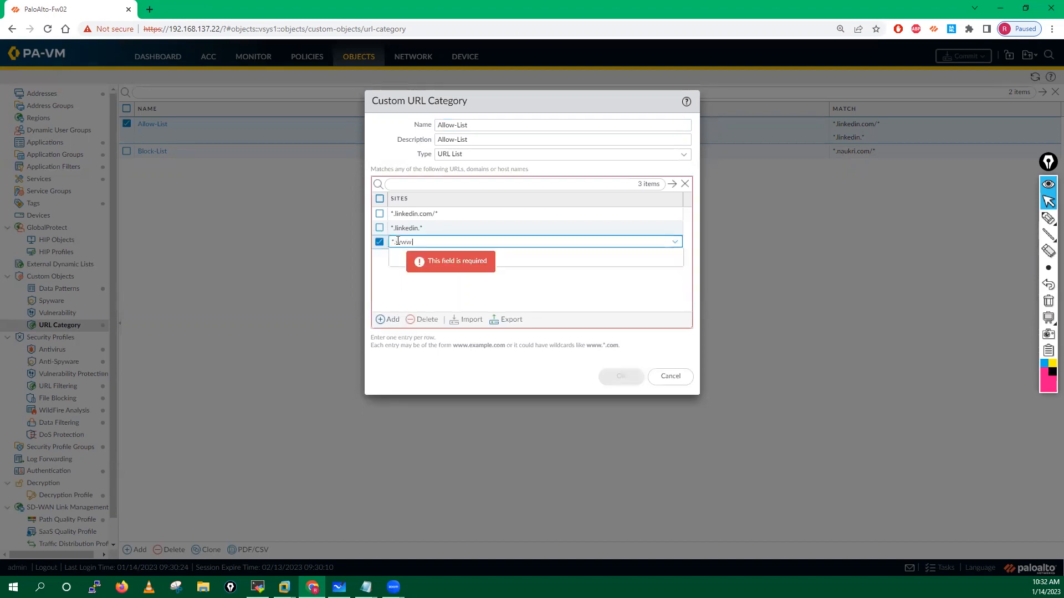
text(.www.linkedin.com)
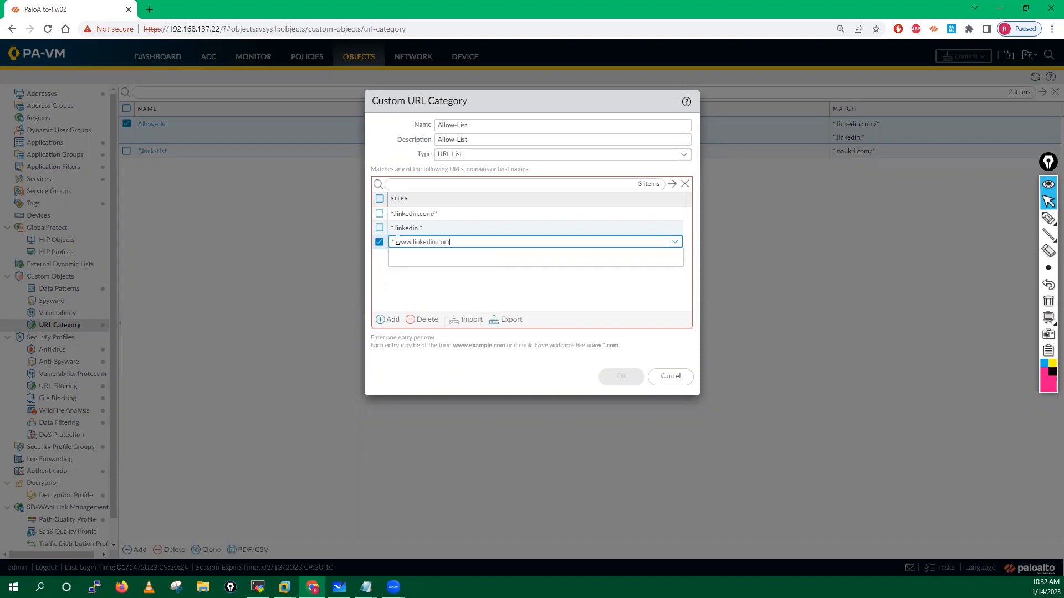
drag(452, 242, 391, 246)
click(403, 288)
Step: Add a fourth site pasted and edited to *.linkedin.com*, then submit the Allow-List
click(388, 319)
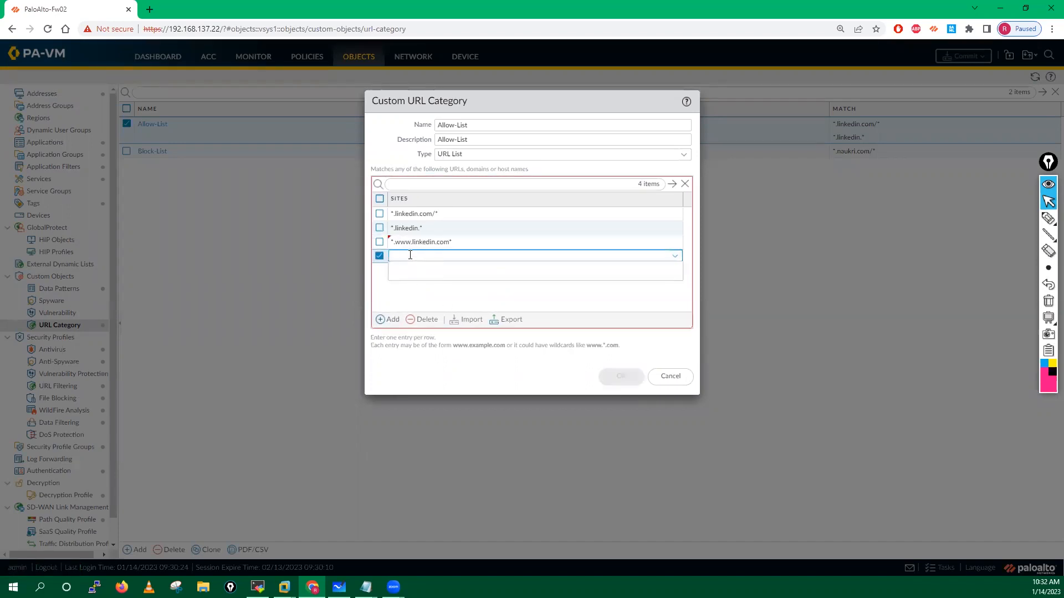
text(*.www.linkedin.com*)
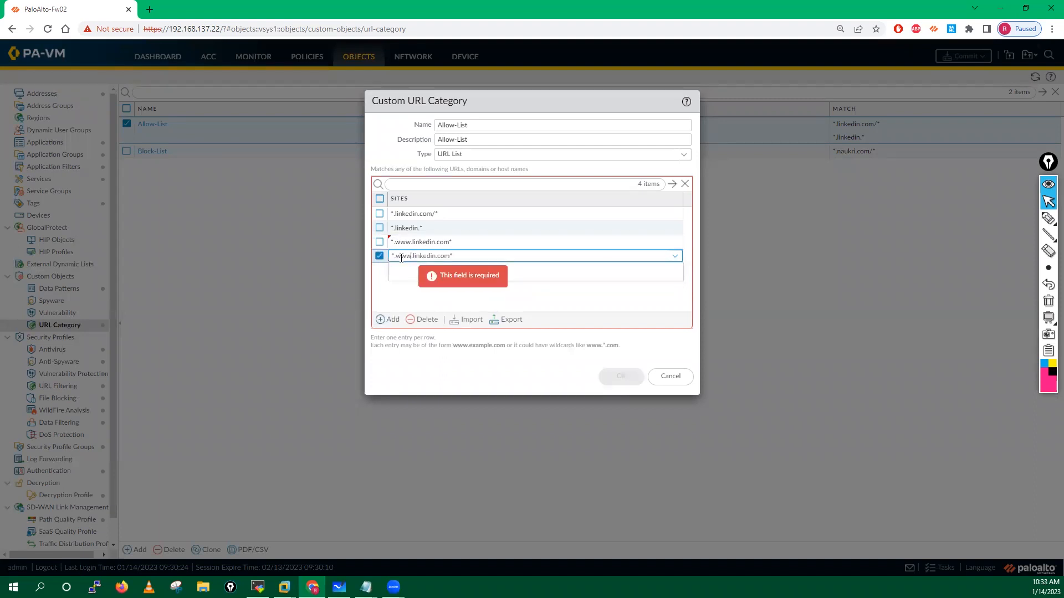
click(387, 264)
click(411, 256)
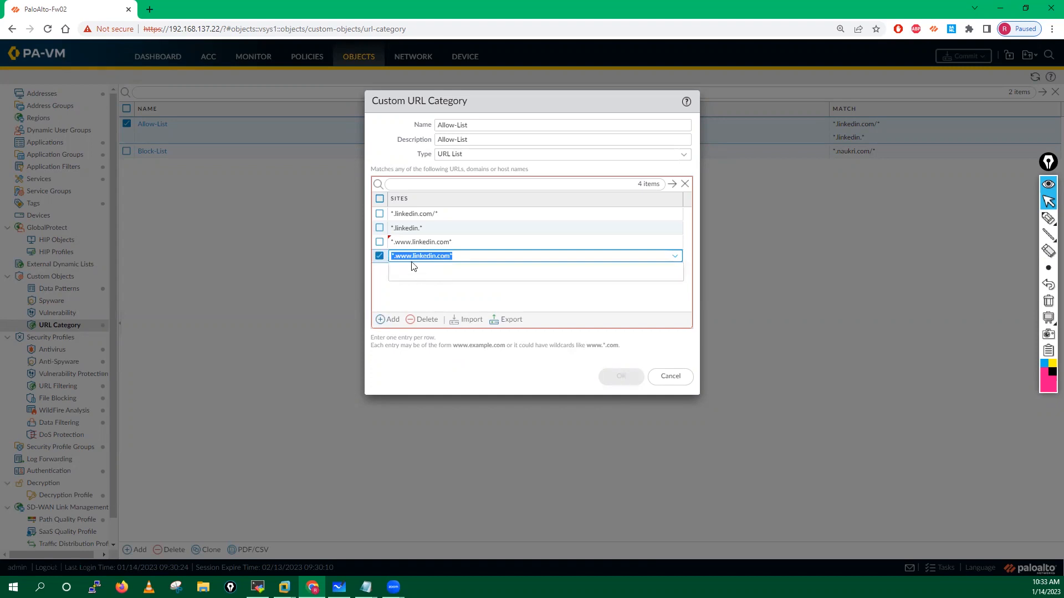
click(413, 260)
key(BackSpace)
key(BackSpace)
key(BackSpace)
key(BackSpace)
click(431, 289)
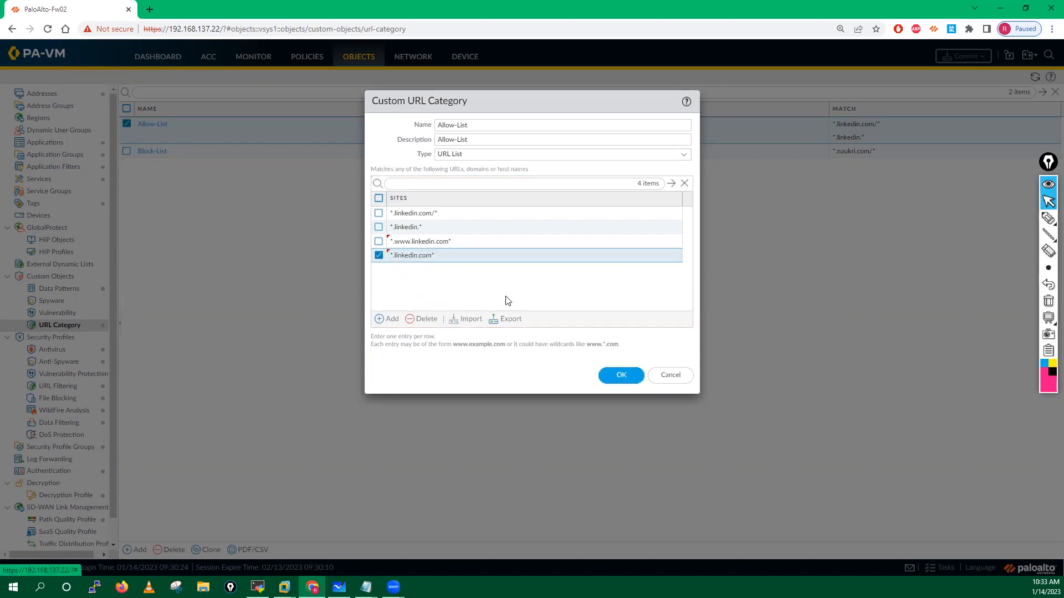
click(621, 376)
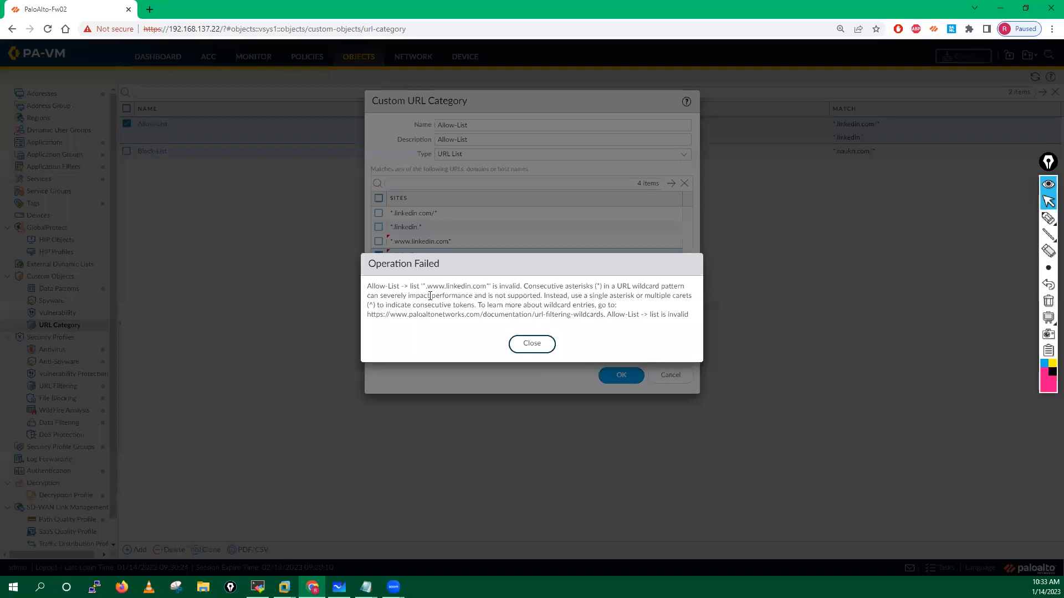
click(532, 345)
click(410, 241)
click(410, 242)
click(412, 242)
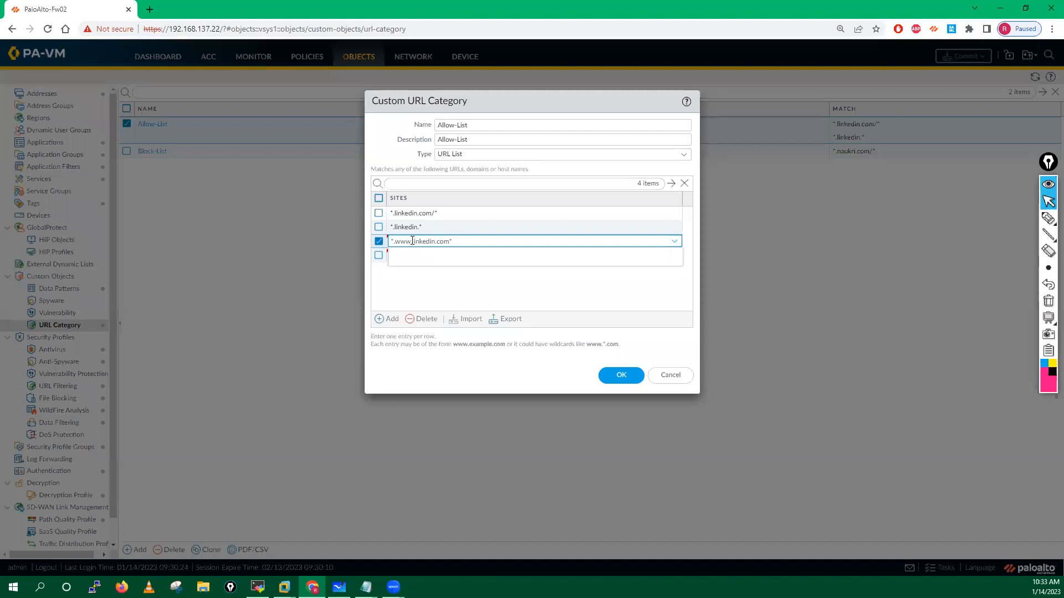
key(BackSpace)
key(BackSpace)
key(BackSpace)
key(BackSpace)
click(401, 304)
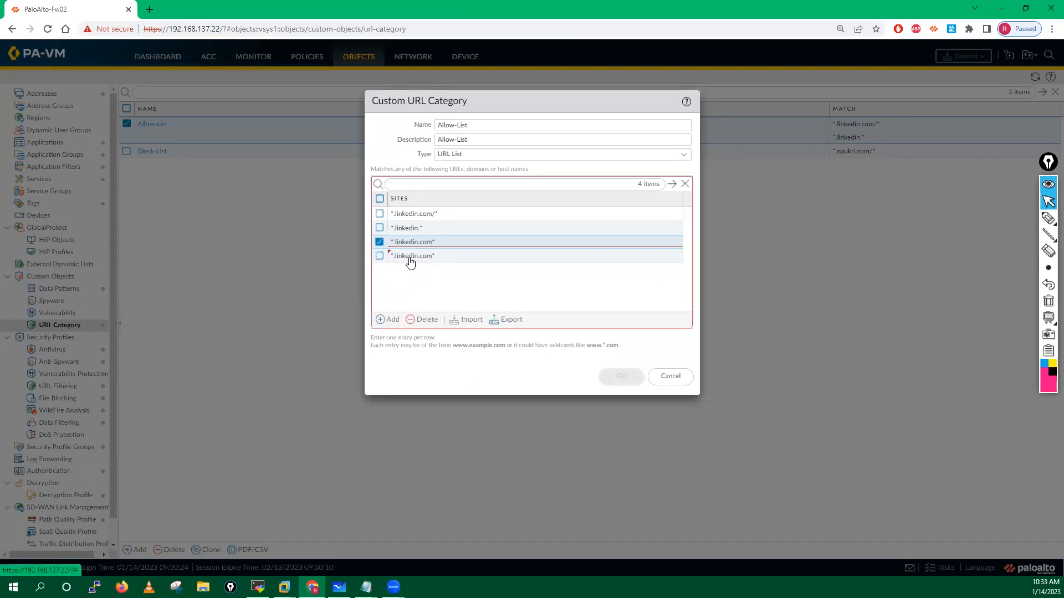
click(380, 256)
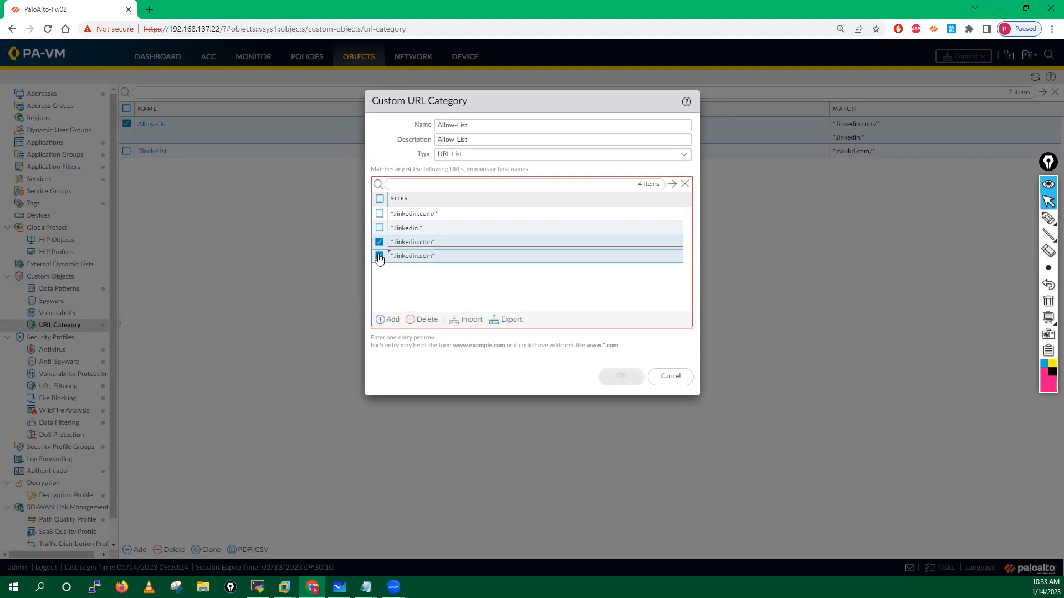
click(423, 320)
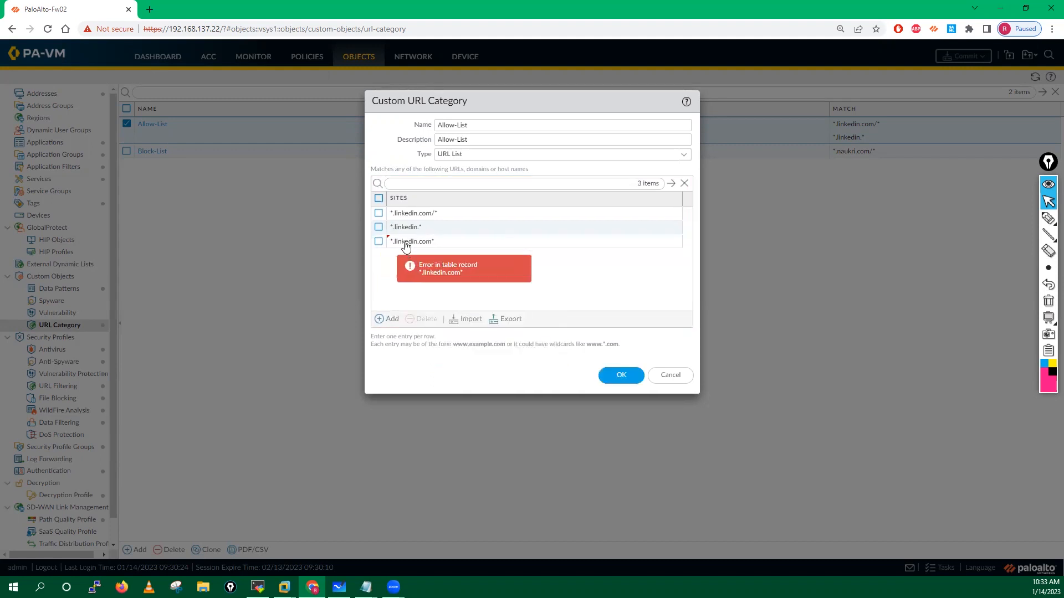
Step: Change the third site to *.inlinkedin.com/* and save the Allow-List category
click(426, 245)
click(432, 241)
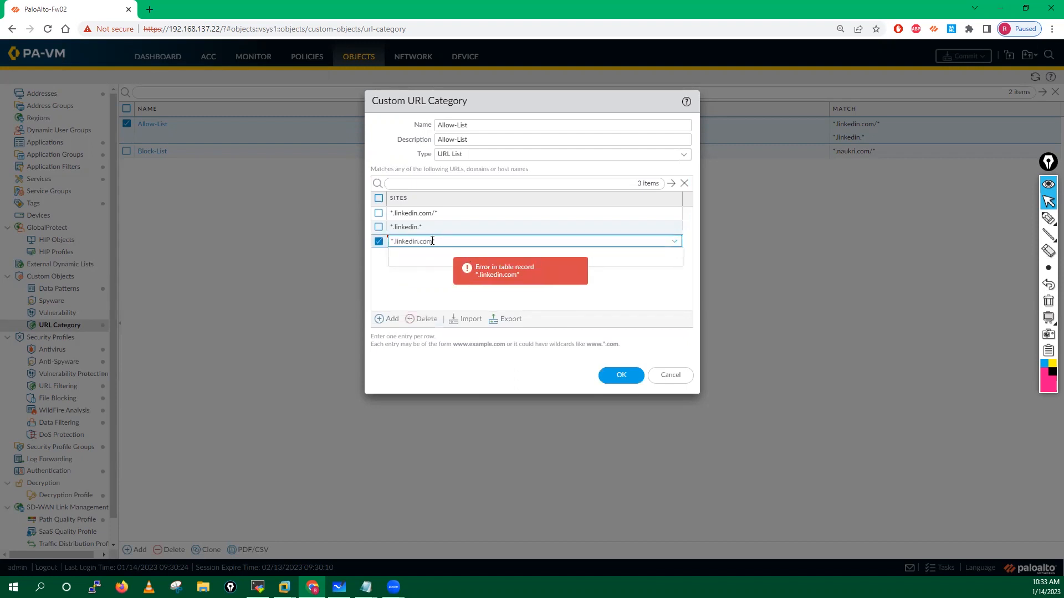
click(404, 285)
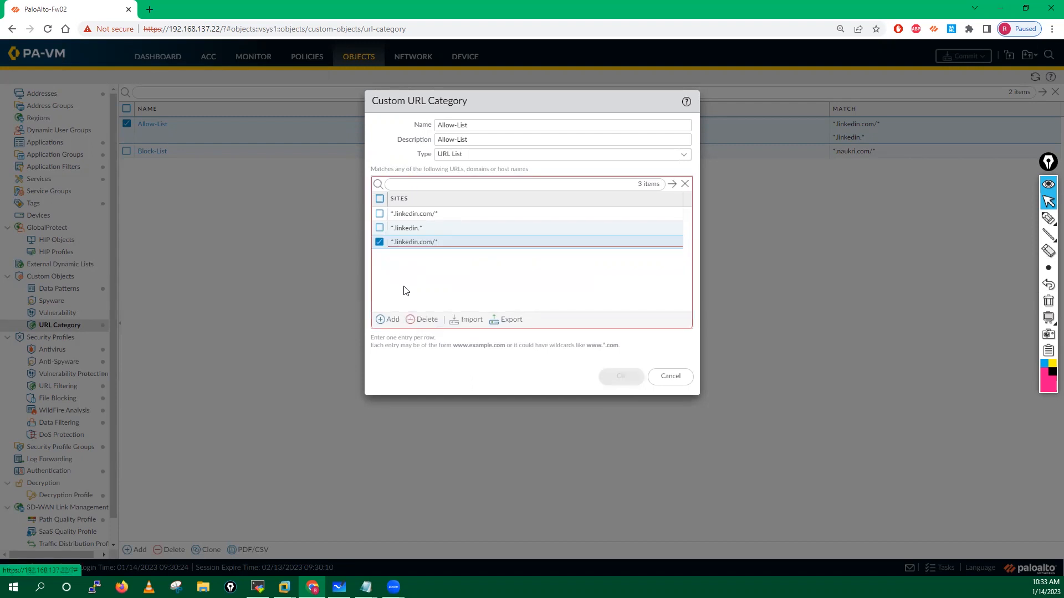
click(380, 242)
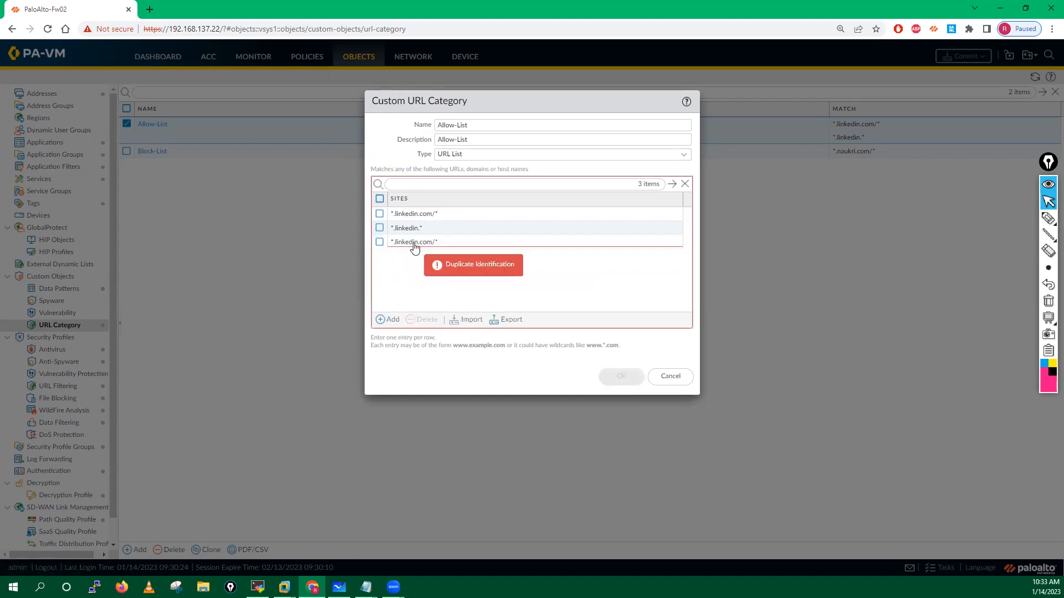
click(394, 244)
click(394, 242)
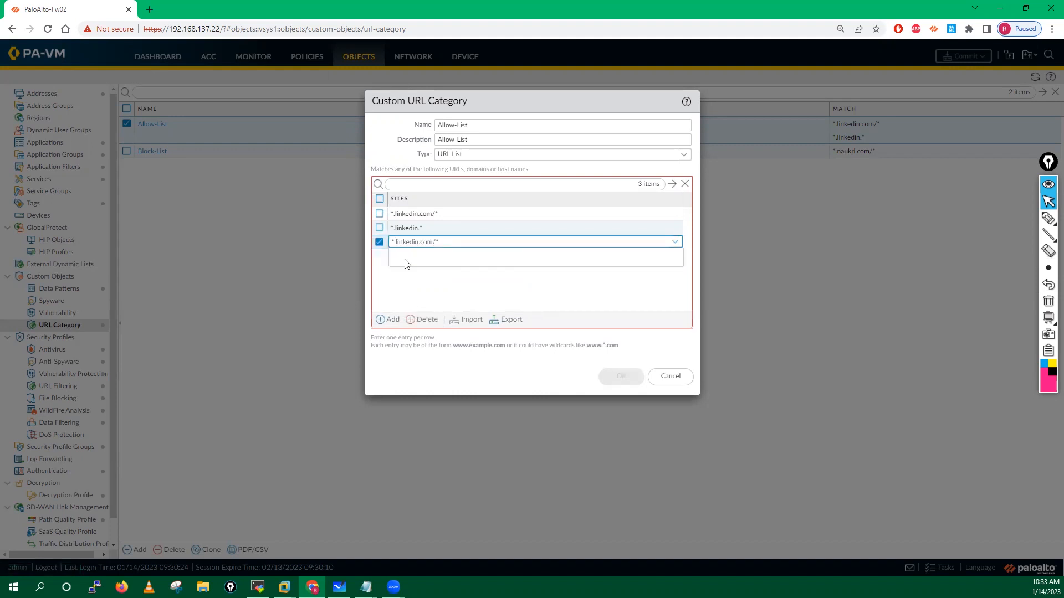
text(in)
click(411, 305)
click(622, 374)
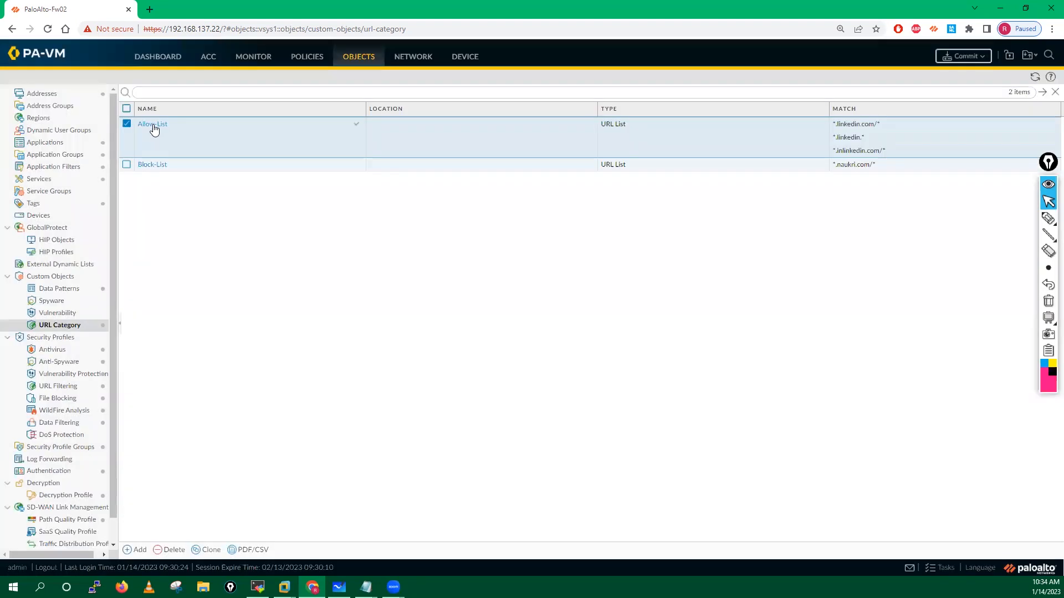
click(153, 165)
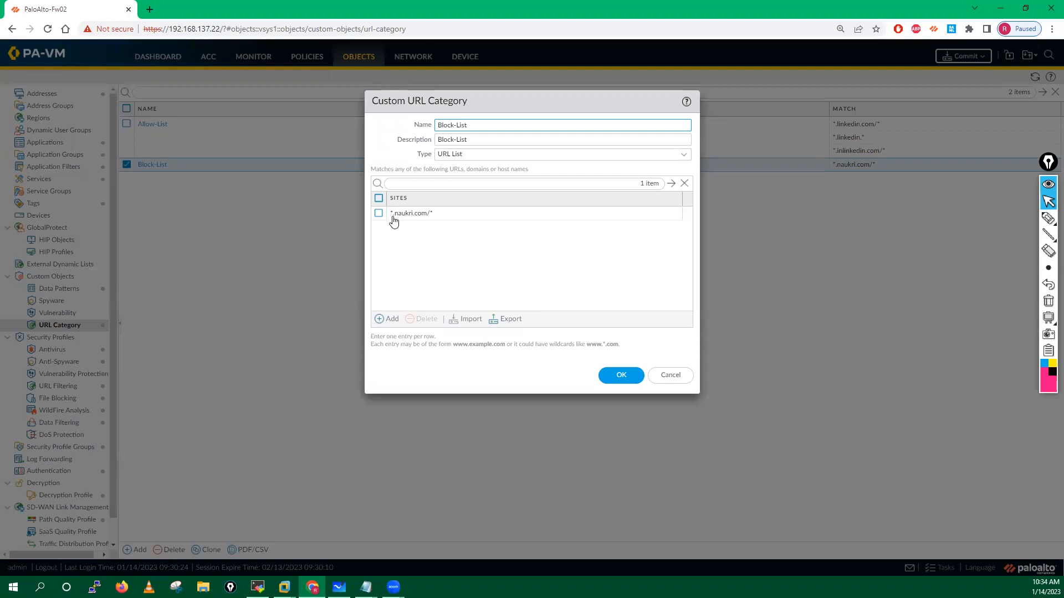
Step: Add *.naukri.* as a second Block-List site and save the category
click(387, 319)
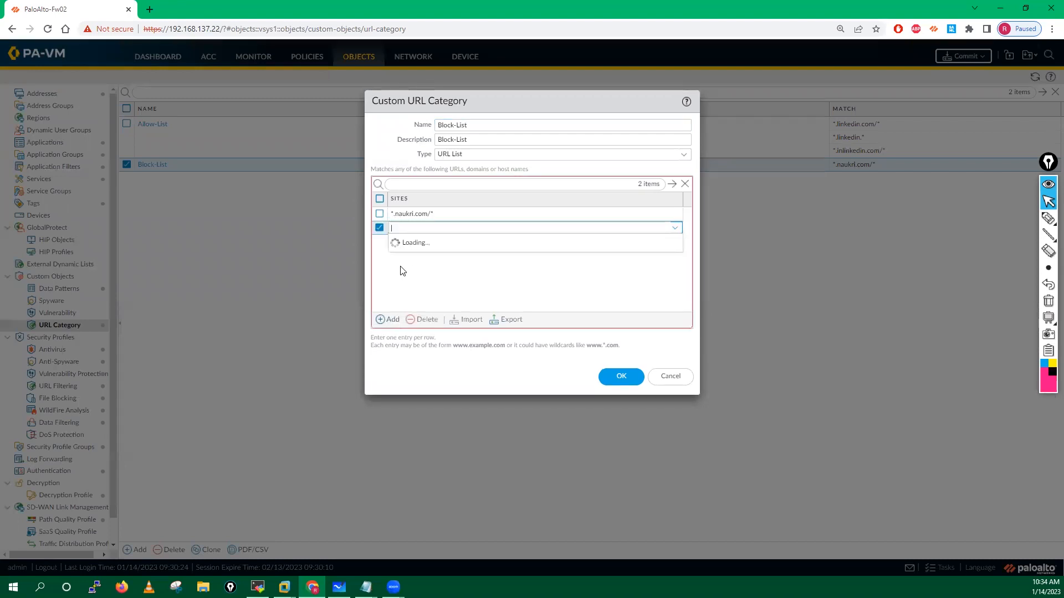
text(*)
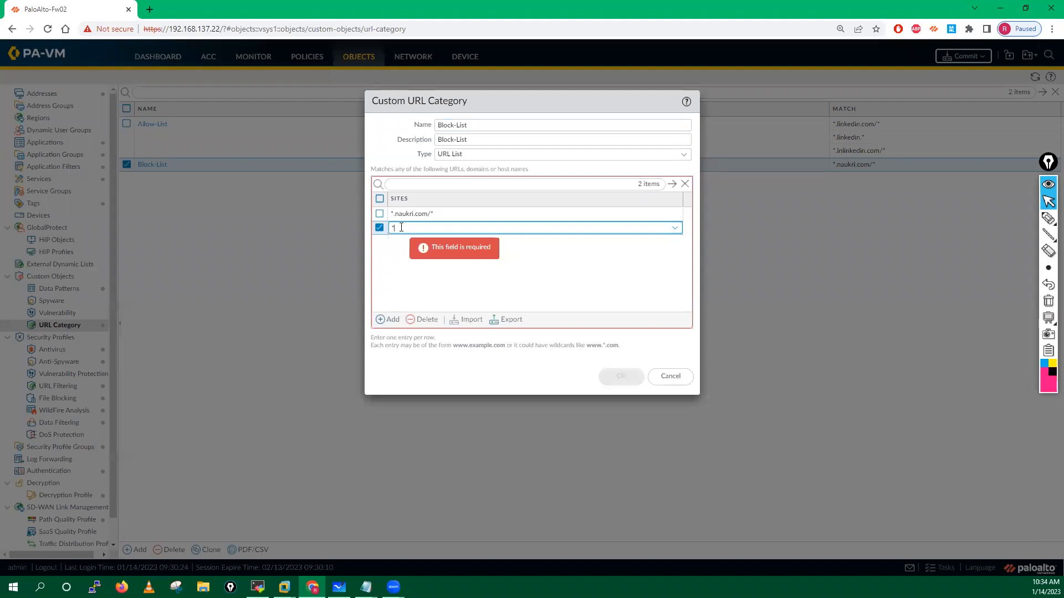
text(.naukri.*)
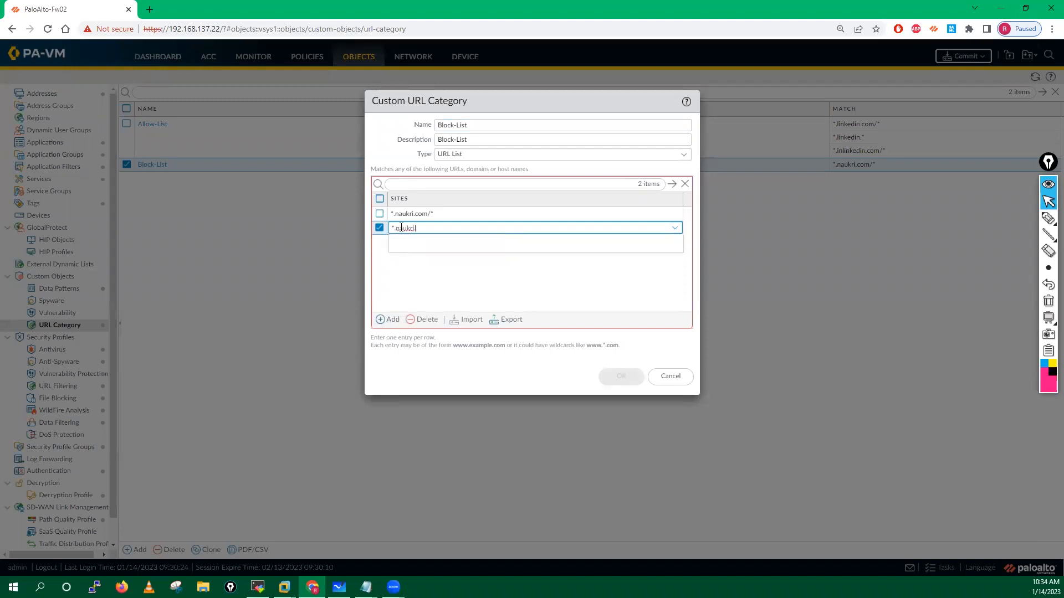
click(410, 278)
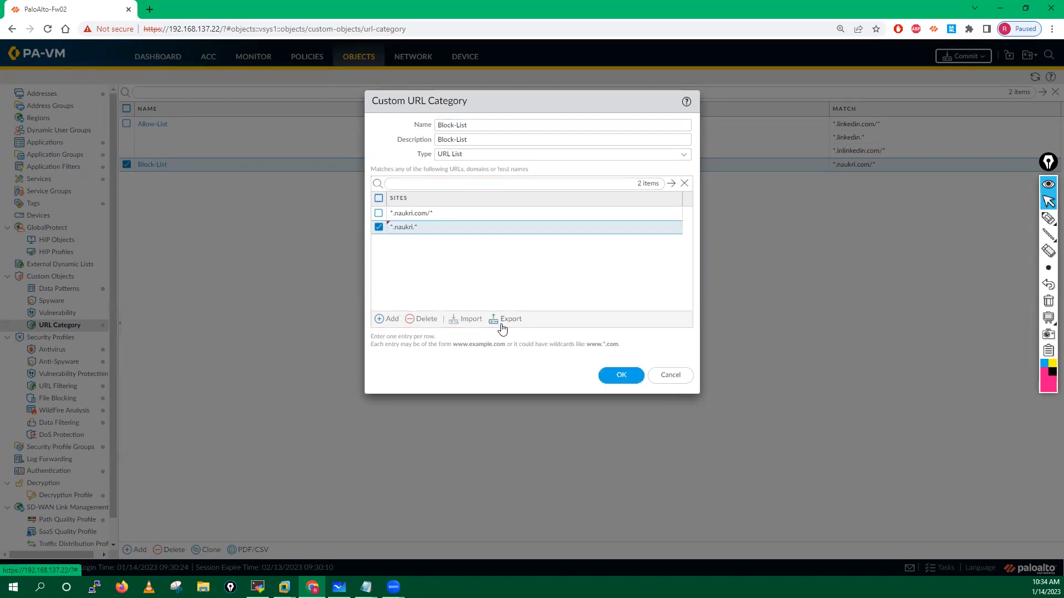
click(620, 379)
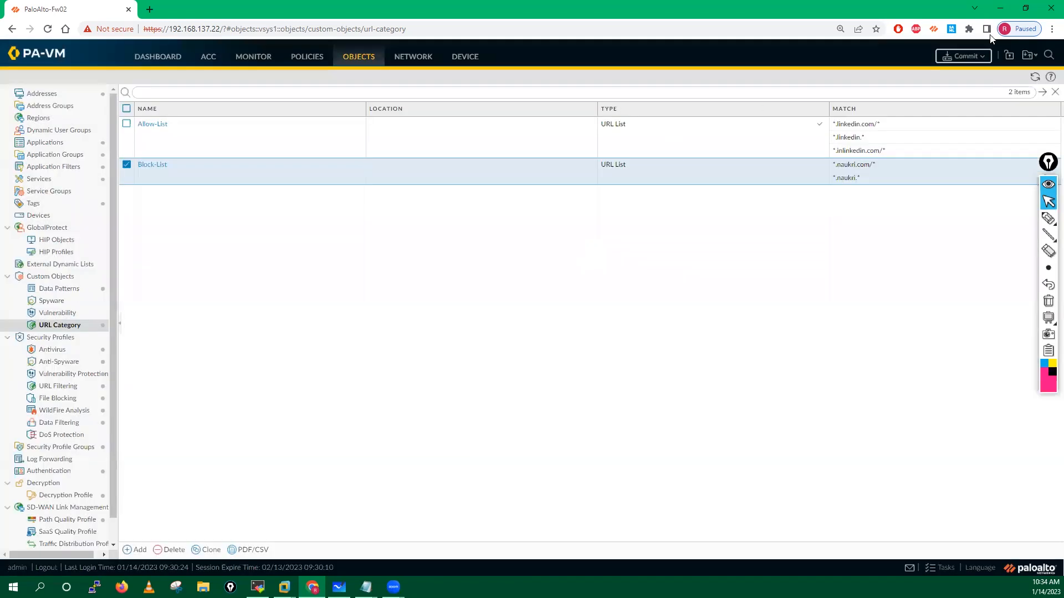
click(963, 55)
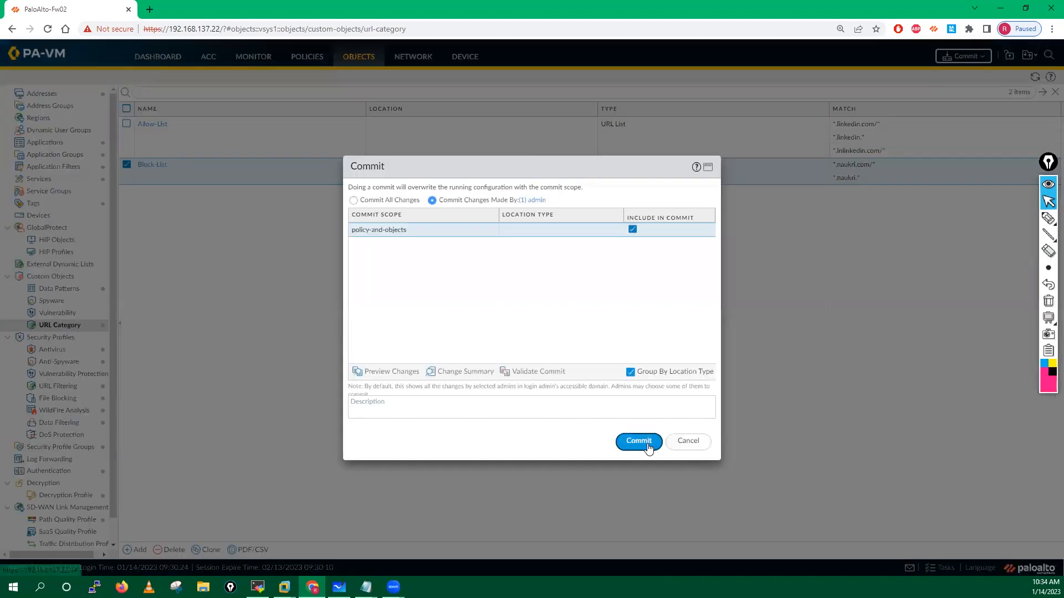
Step: Commit the URL category changes to the firewall and go to the XP client
click(642, 441)
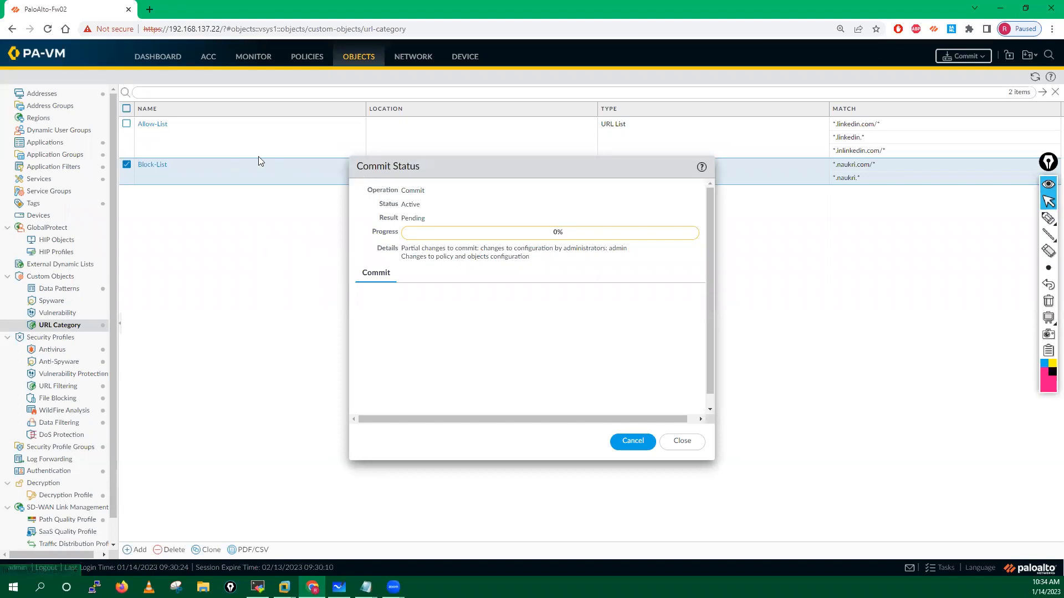
click(125, 168)
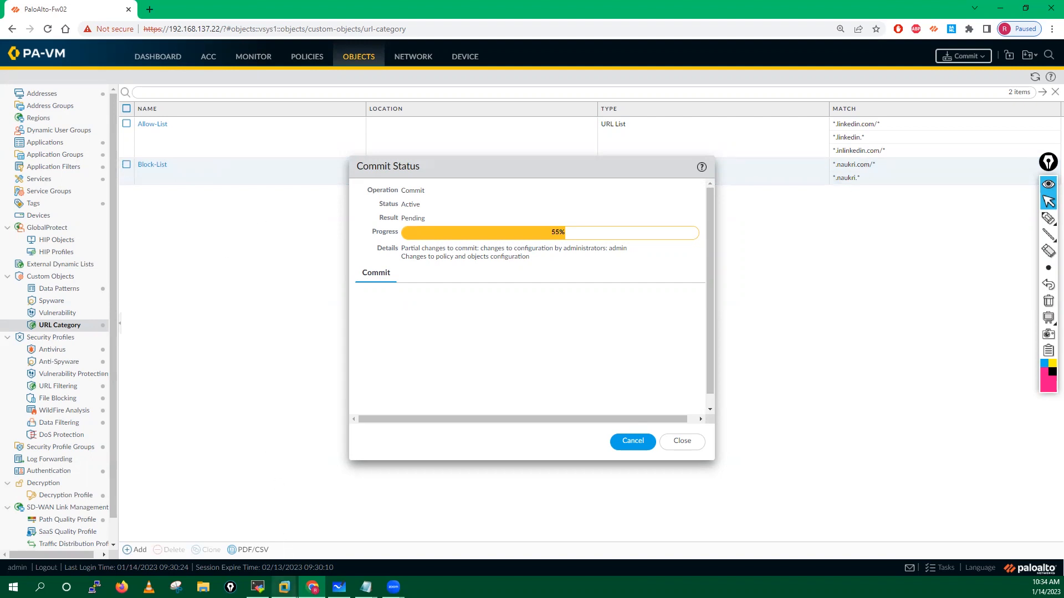
mouse_move(284, 587)
click(338, 538)
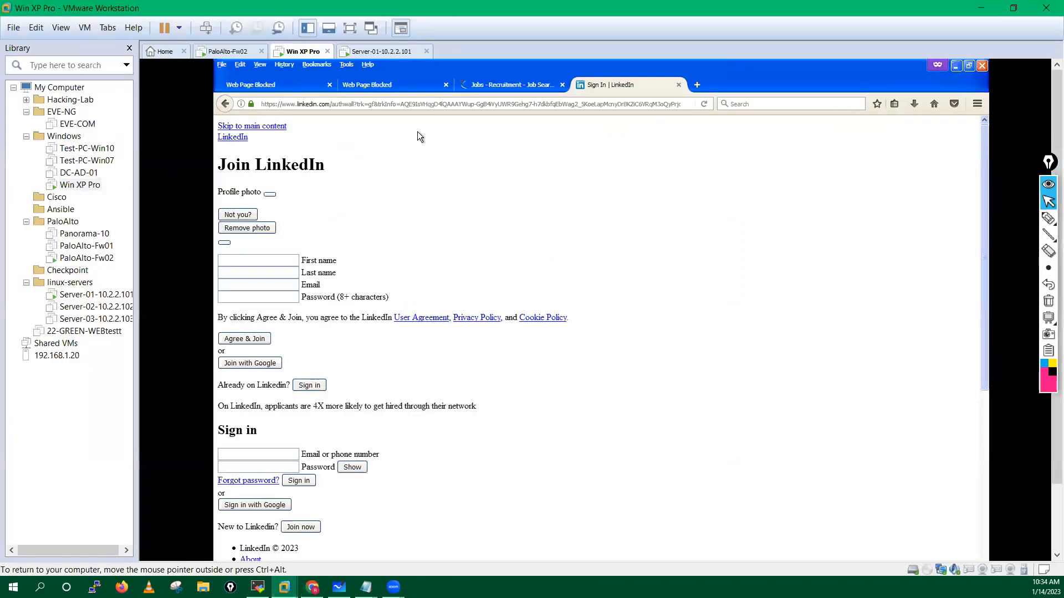
Step: Close the old job-site, LinkedIn and blocked-page Firefox tabs, leaving one fresh private tab
click(562, 84)
click(561, 84)
click(446, 85)
click(350, 85)
click(330, 85)
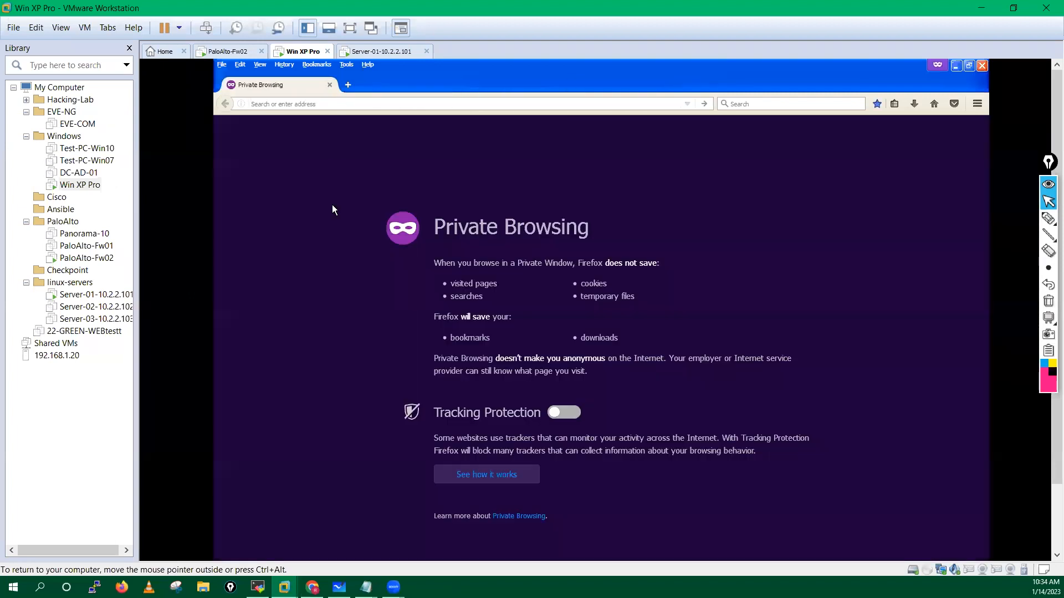
click(257, 588)
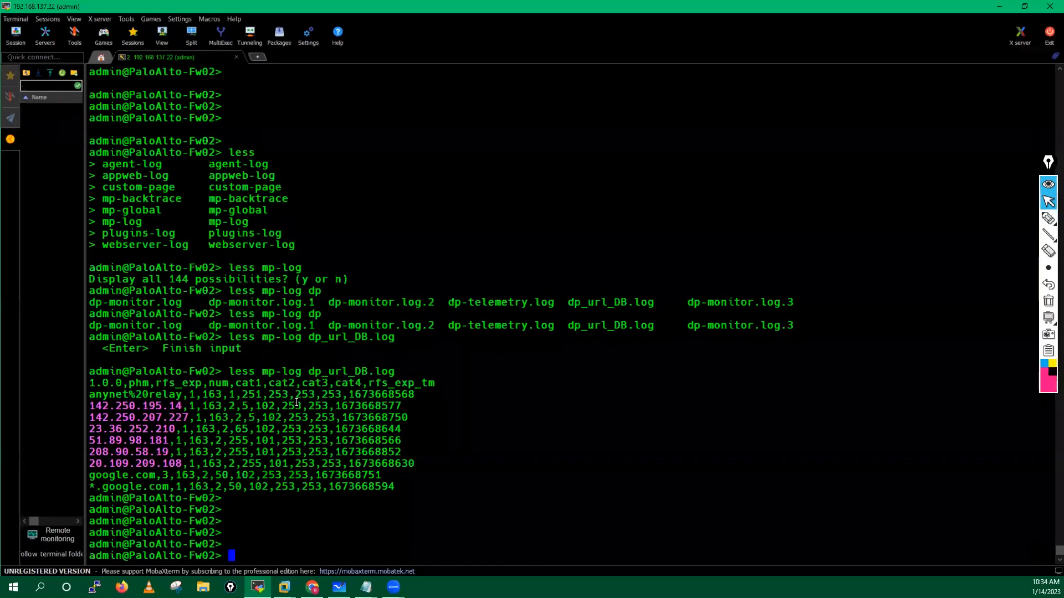
Step: Run 'clear session all' in the firewall SSH session to drop existing sessions
text(clear session all)
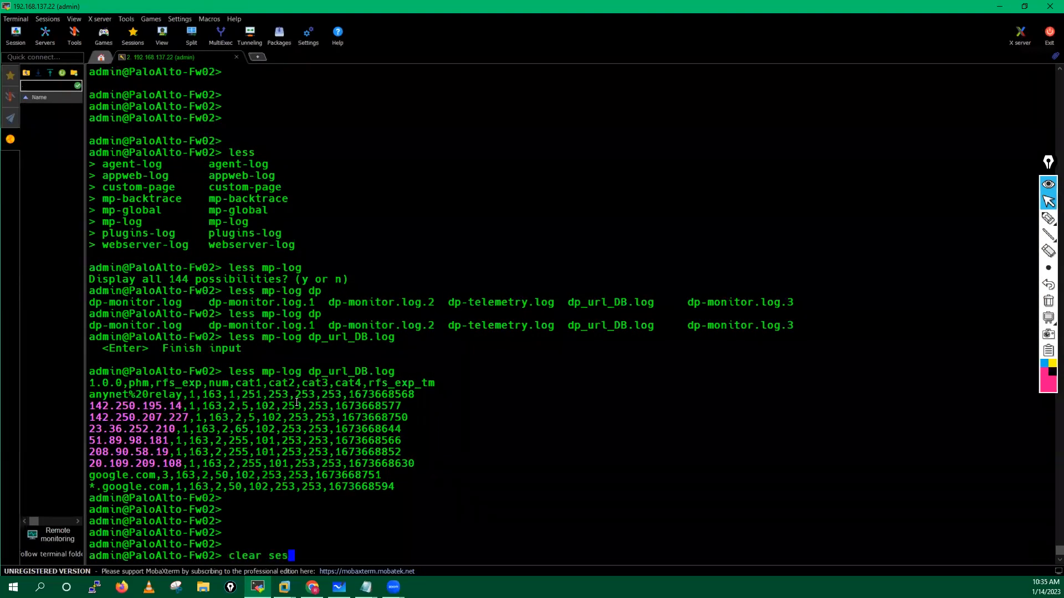
key(Return)
key(Return)
key(Return)
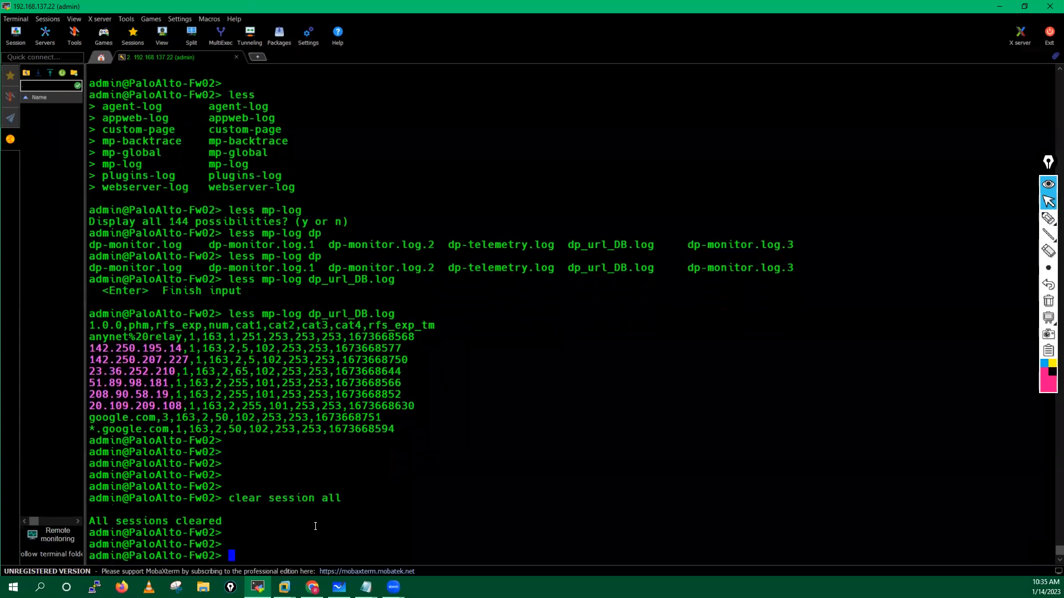
key(alt+Tab)
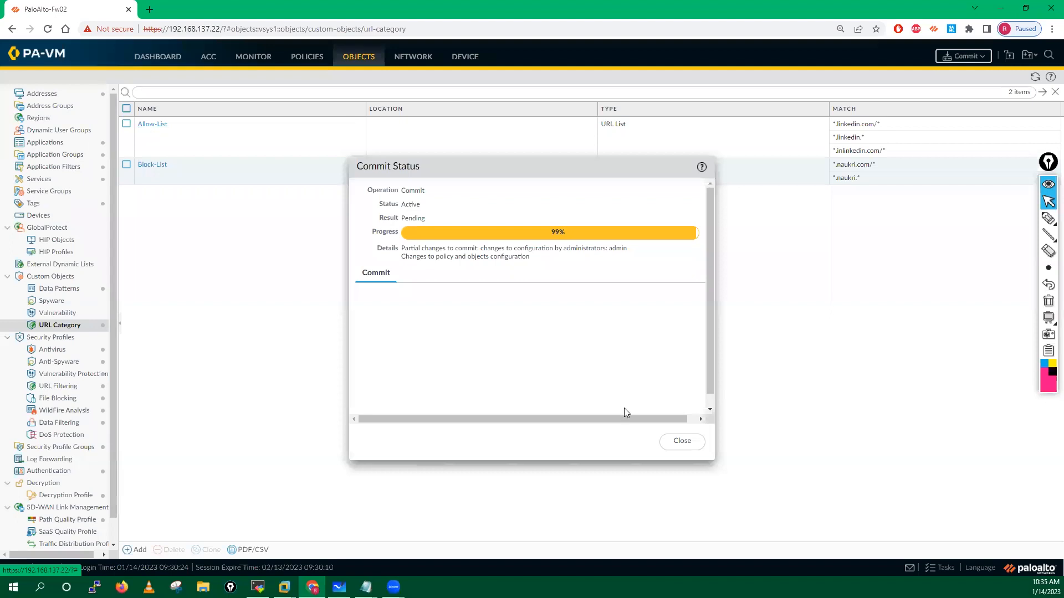
Step: Close the 99% commit status window and reopen the Block-List category editor
click(677, 442)
click(156, 168)
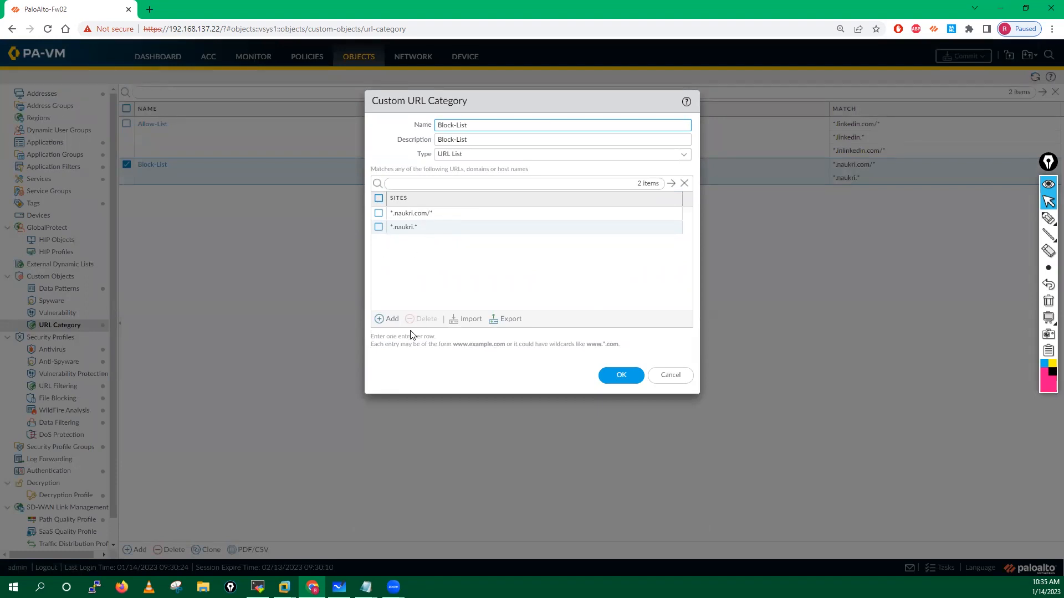
Step: Copy the *.naukri.com/* pattern into a new third Block-List site, *.naukri.com, and save
click(444, 215)
click(444, 214)
click(452, 213)
drag(452, 213, 390, 214)
key(ctrl+c)
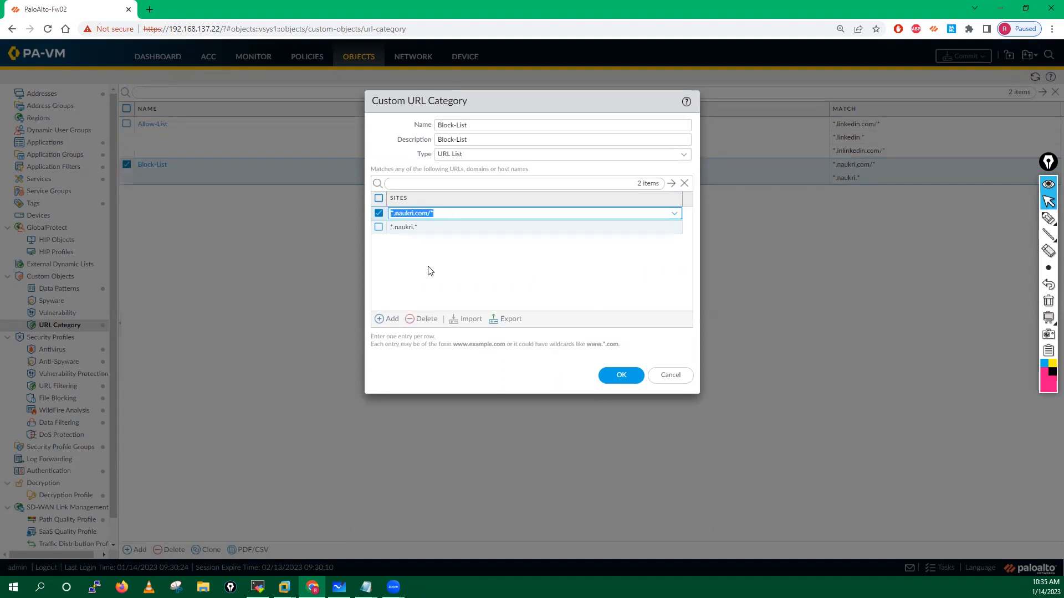
click(427, 272)
click(392, 320)
key(ctrl+v)
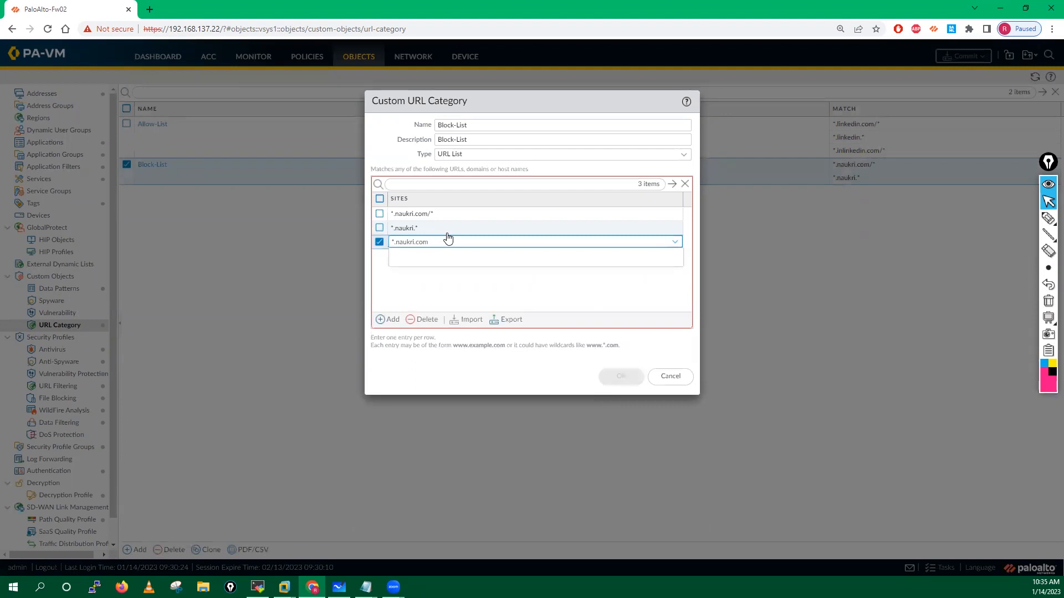
click(414, 304)
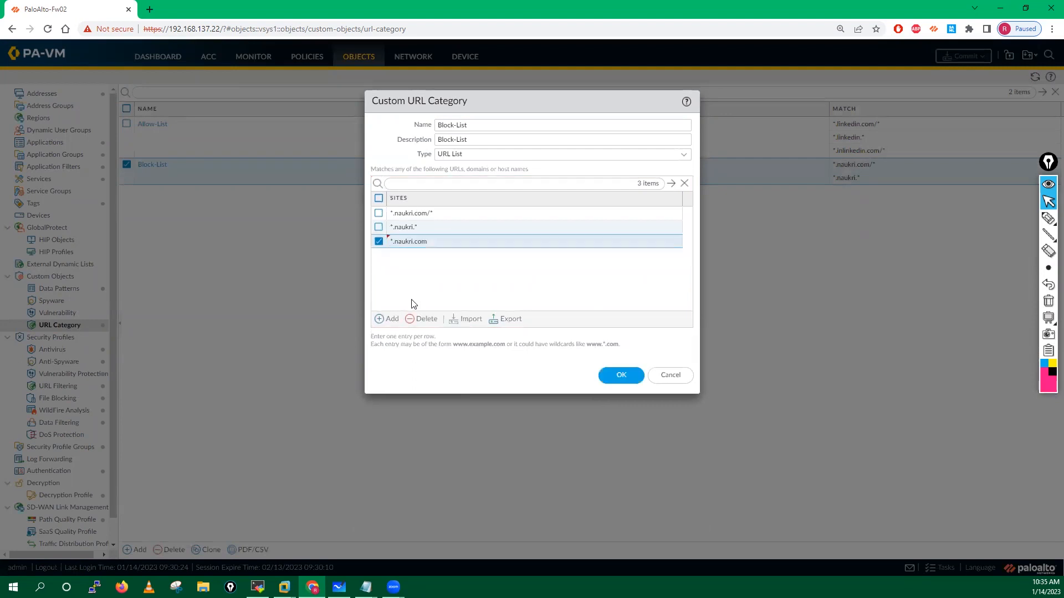
click(621, 376)
click(160, 127)
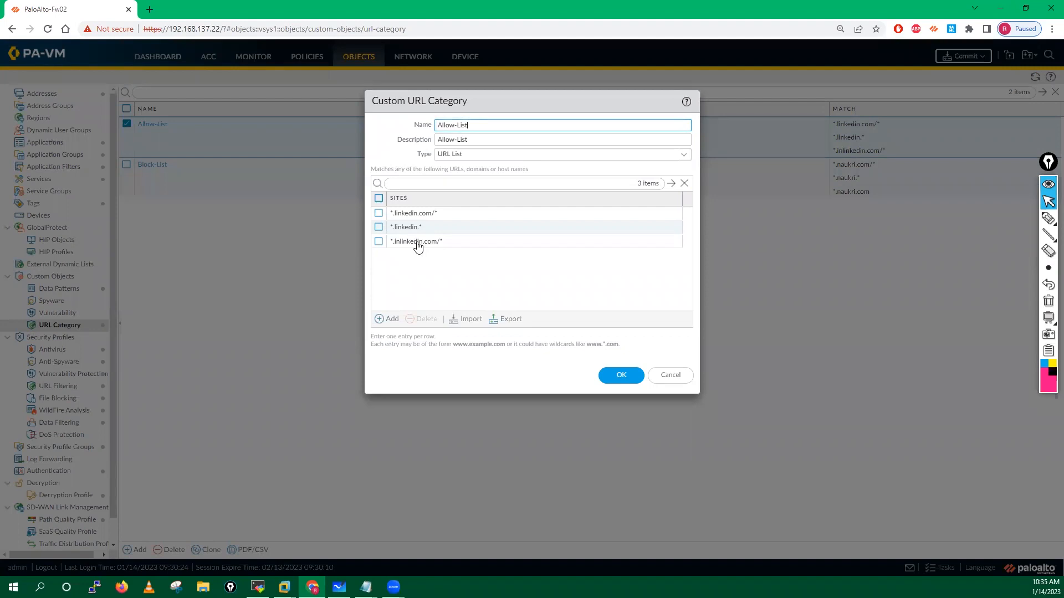
Step: Paste the copied *.linkedin.com/* pattern into a new Allow-List entry and trim it to *linkedin.com
click(419, 244)
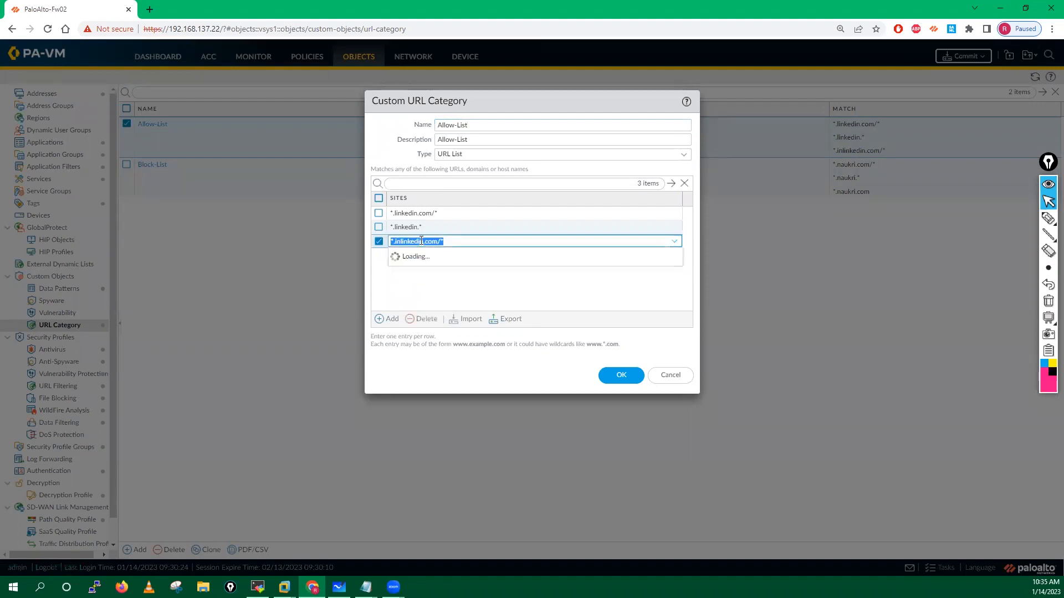
click(453, 241)
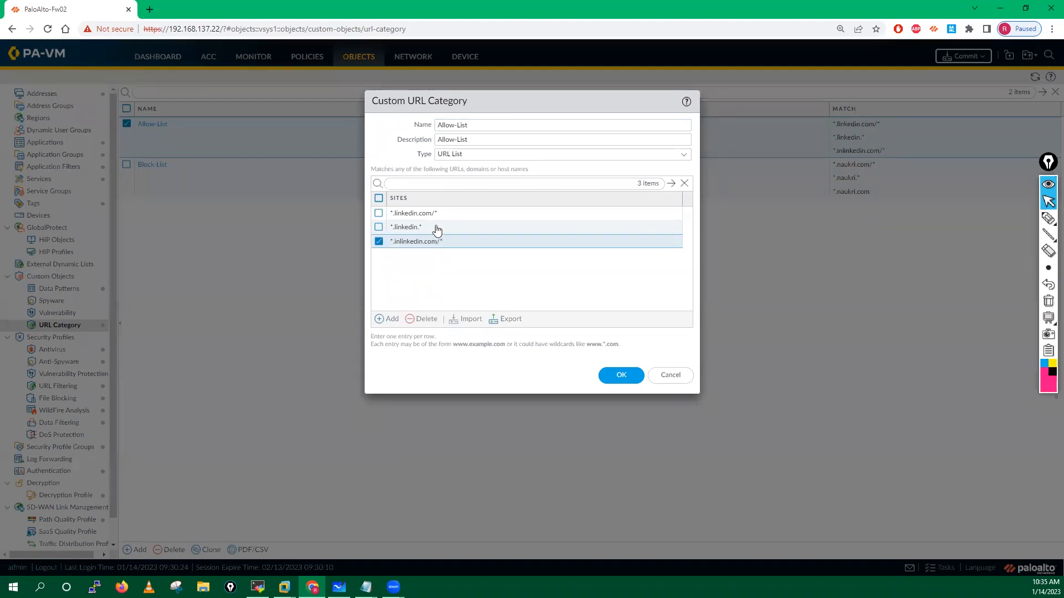
click(444, 214)
click(451, 214)
drag(451, 214, 389, 211)
key(ctrl+c)
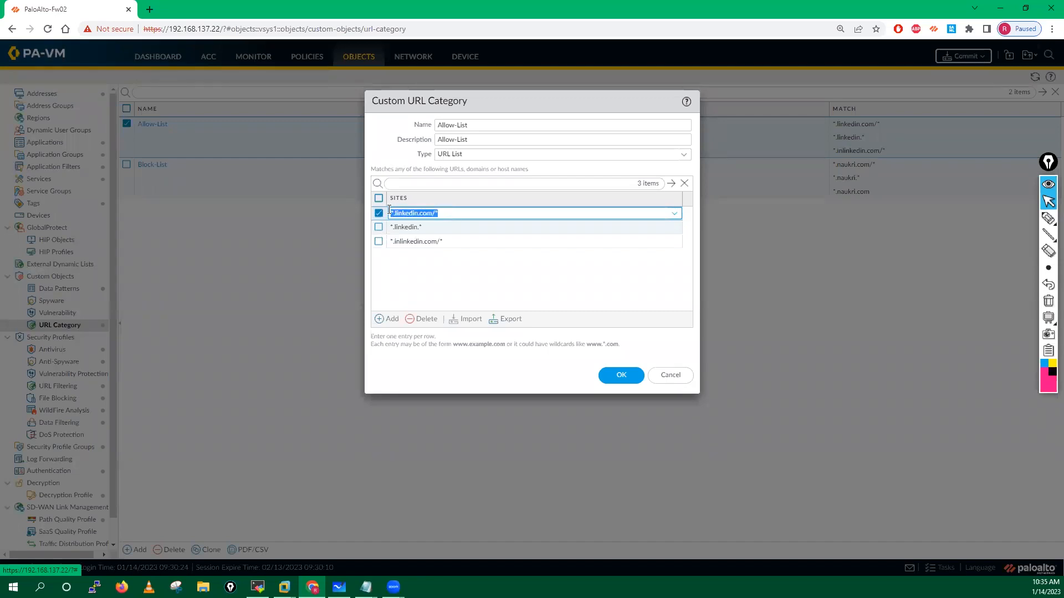
click(405, 290)
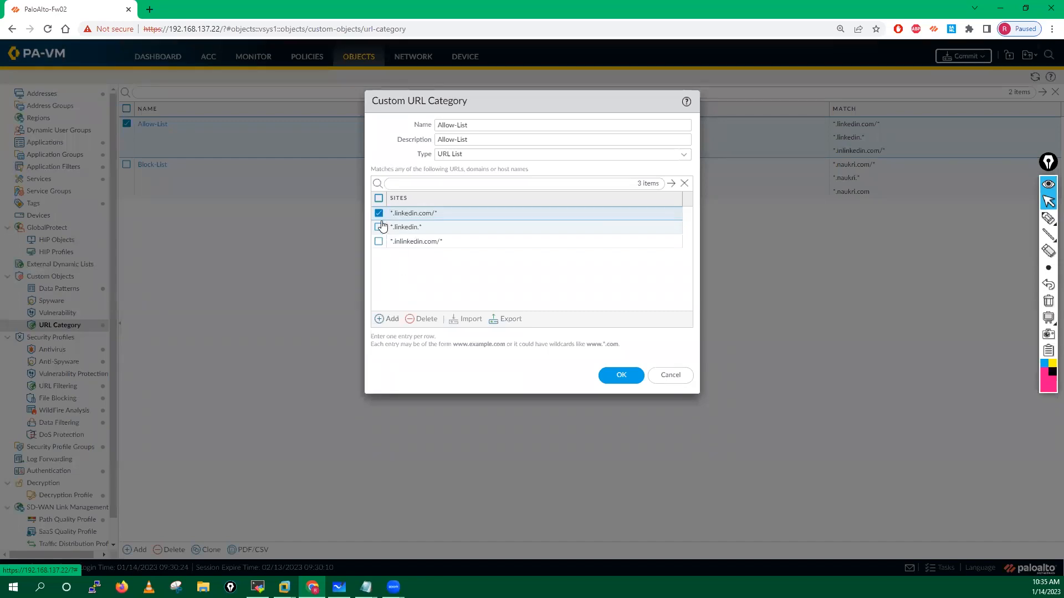
click(388, 281)
click(387, 319)
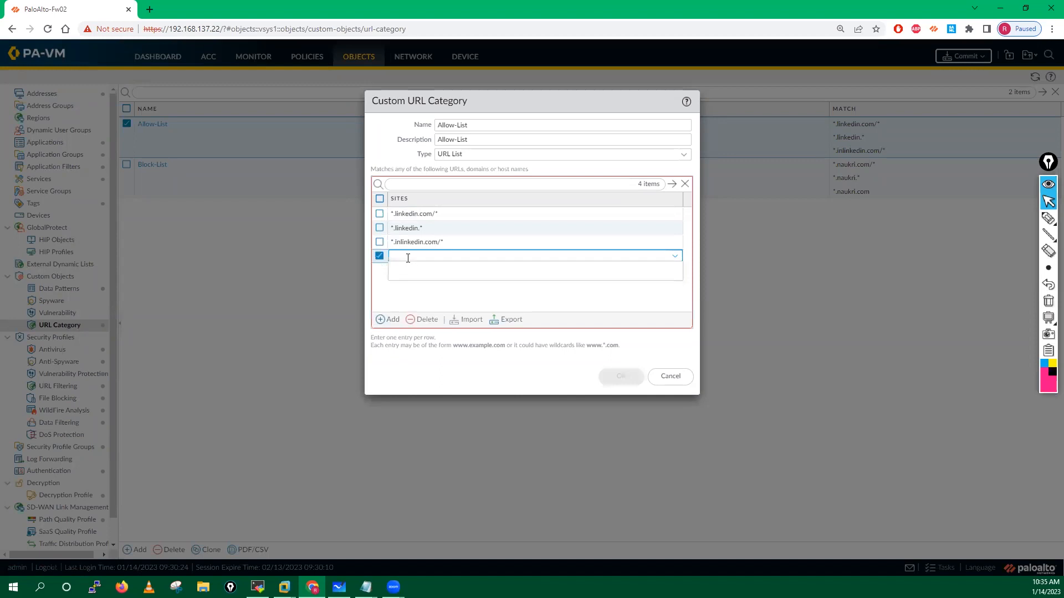
key(ctrl+v)
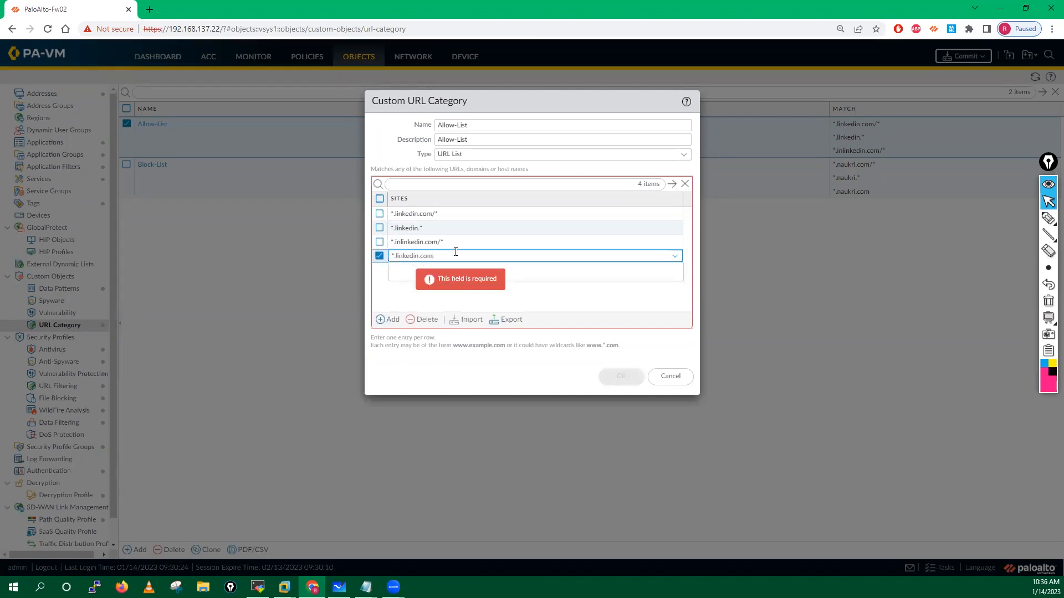
click(395, 256)
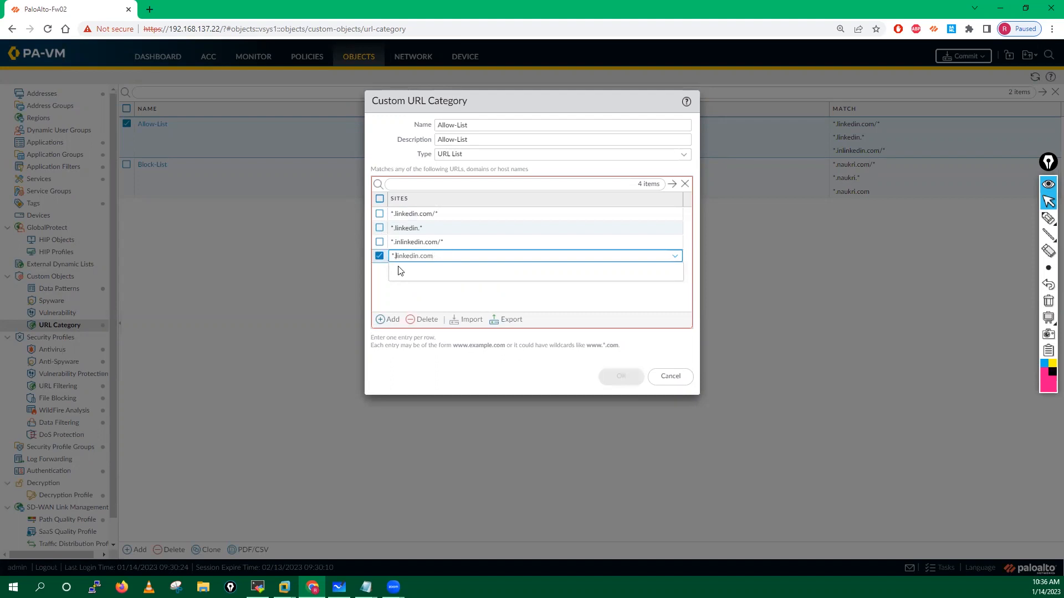
key(BackSpace)
click(394, 301)
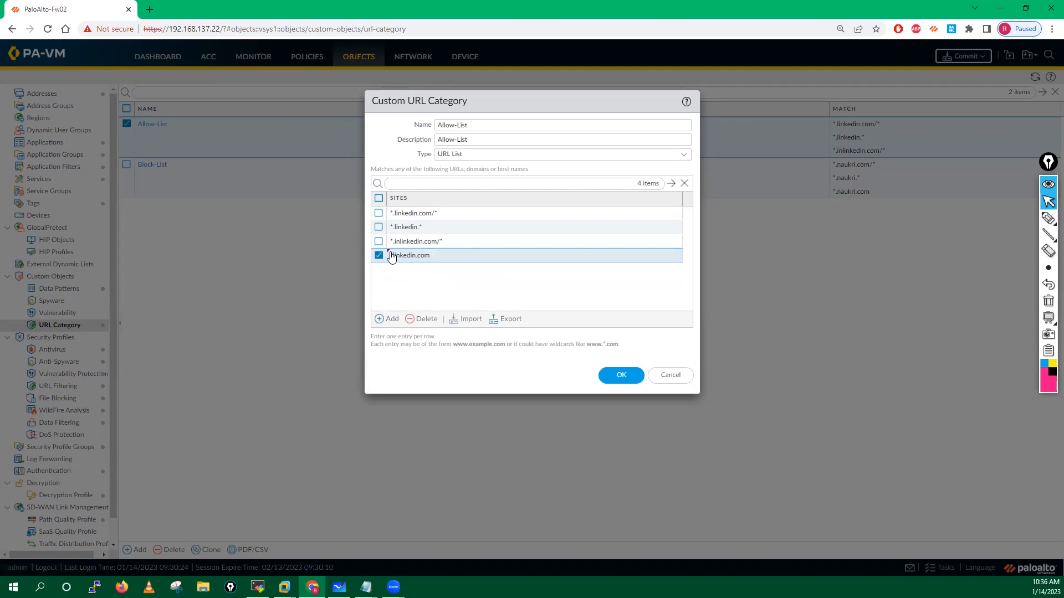
Step: Fix the invalid wildcard error by restoring *.linkedin.com, then save the Allow-List
click(625, 379)
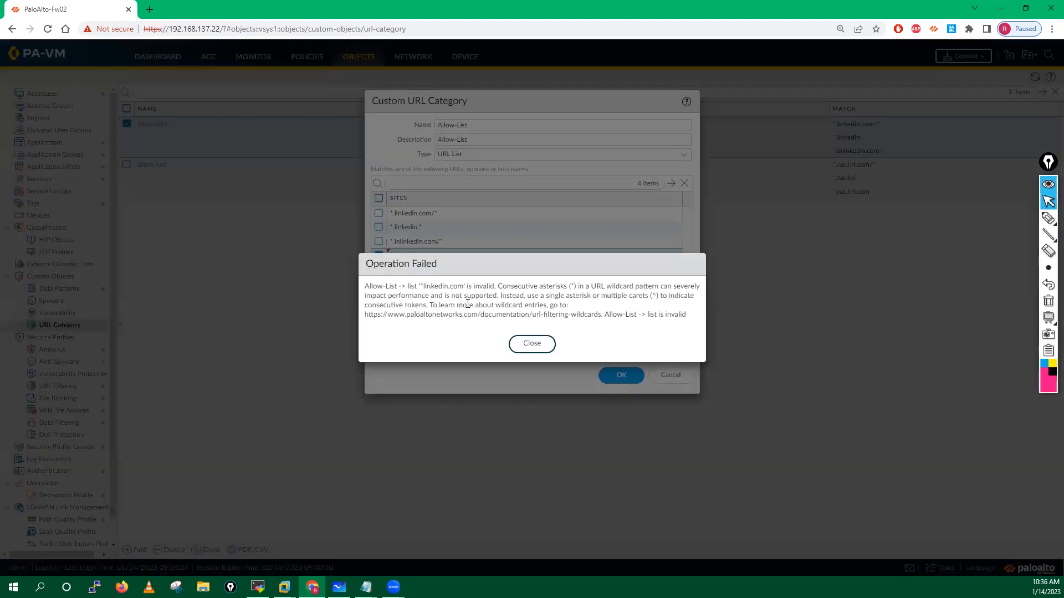
click(518, 342)
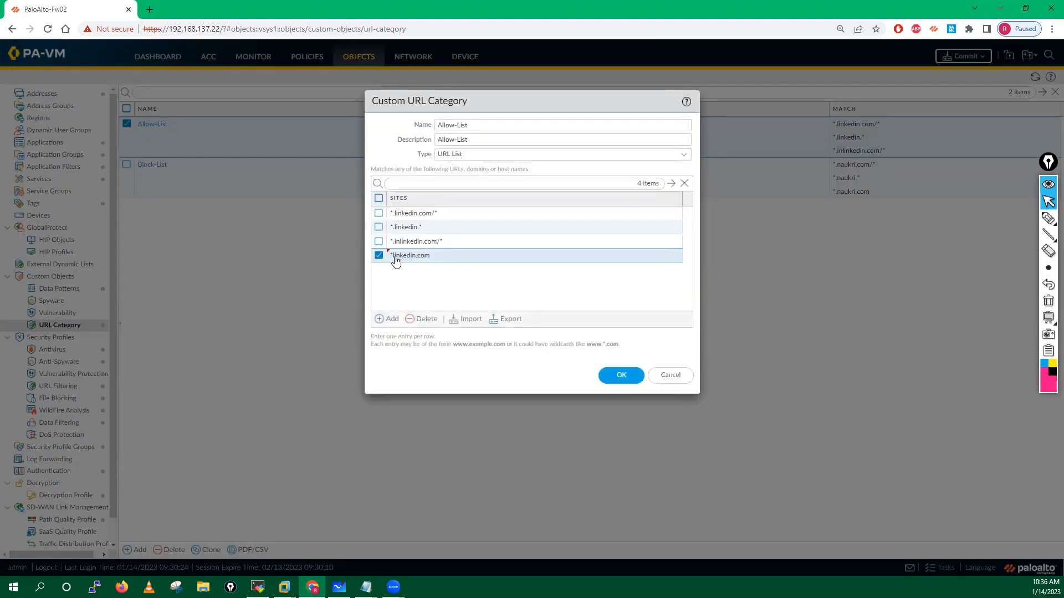
click(396, 258)
text(.)
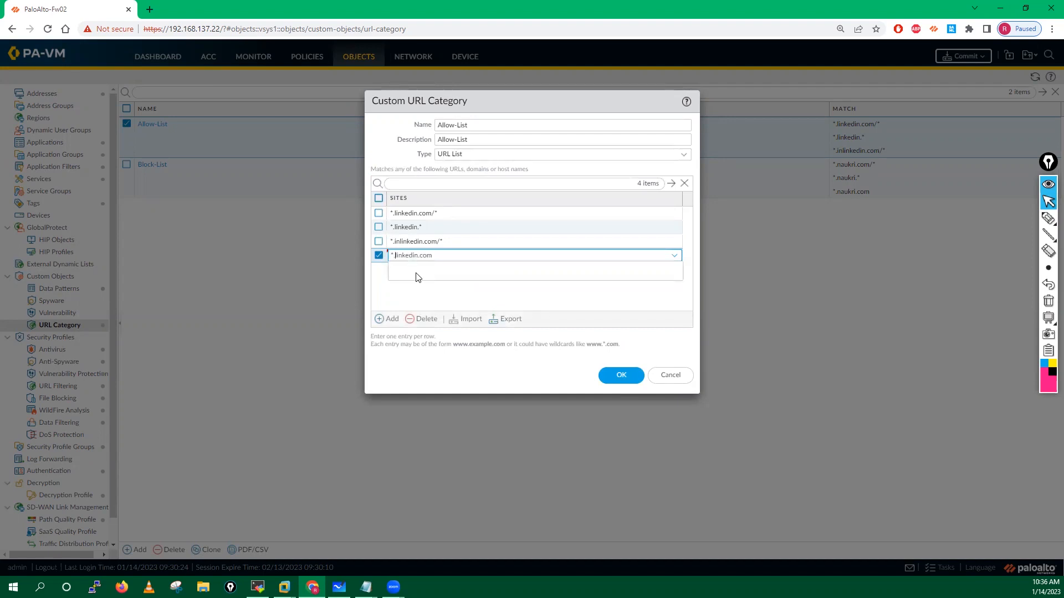
click(418, 302)
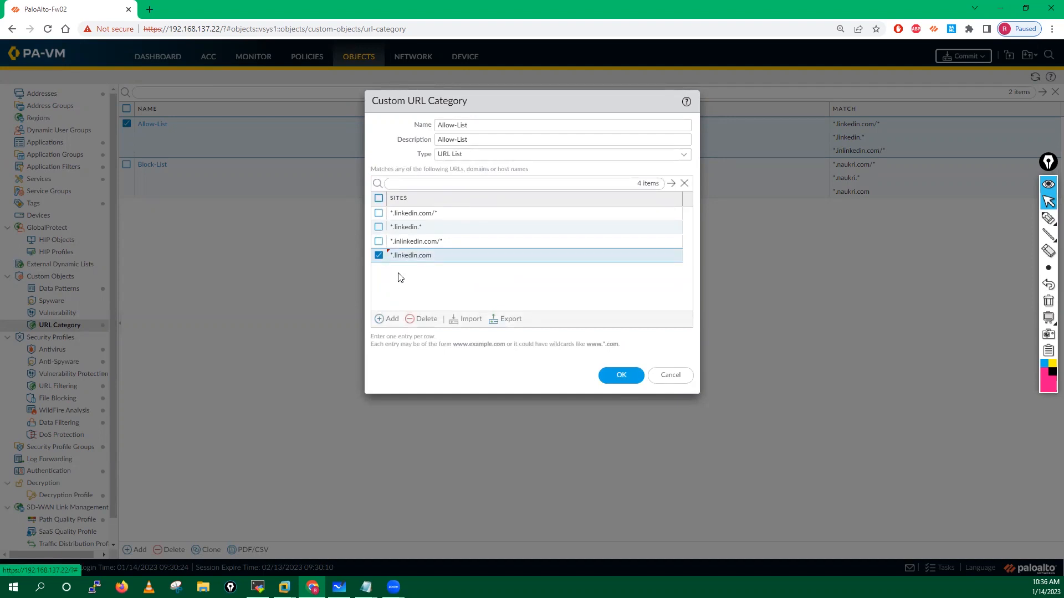
click(379, 257)
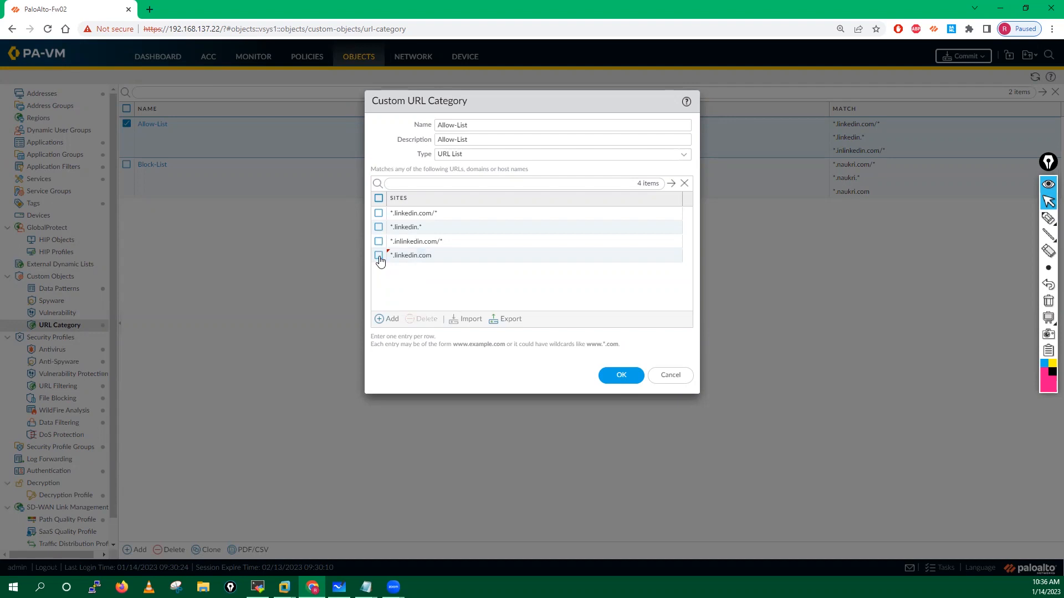
click(378, 242)
click(379, 256)
click(379, 242)
click(379, 256)
click(625, 374)
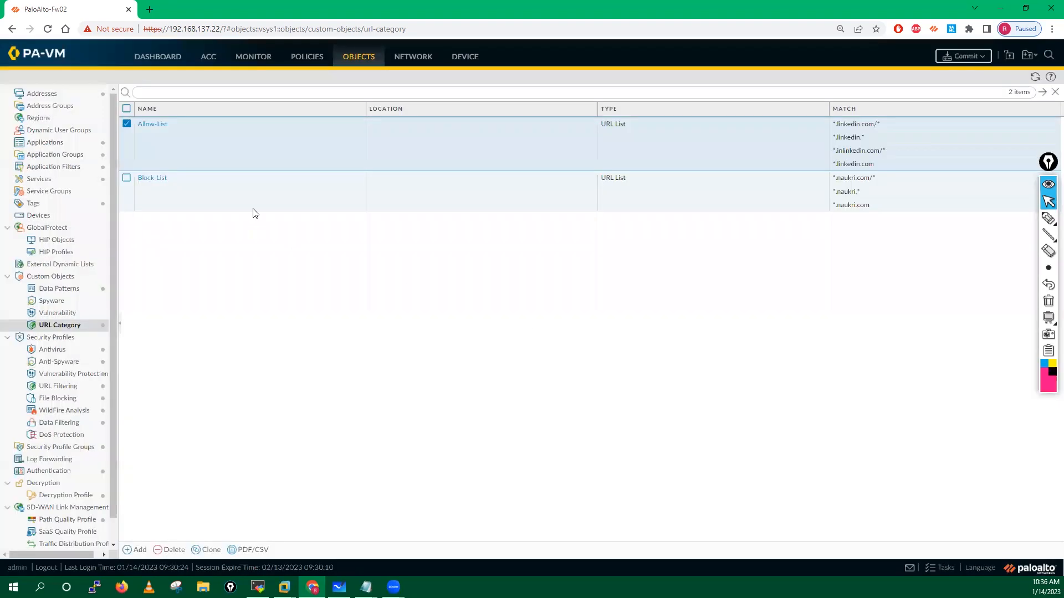
click(963, 56)
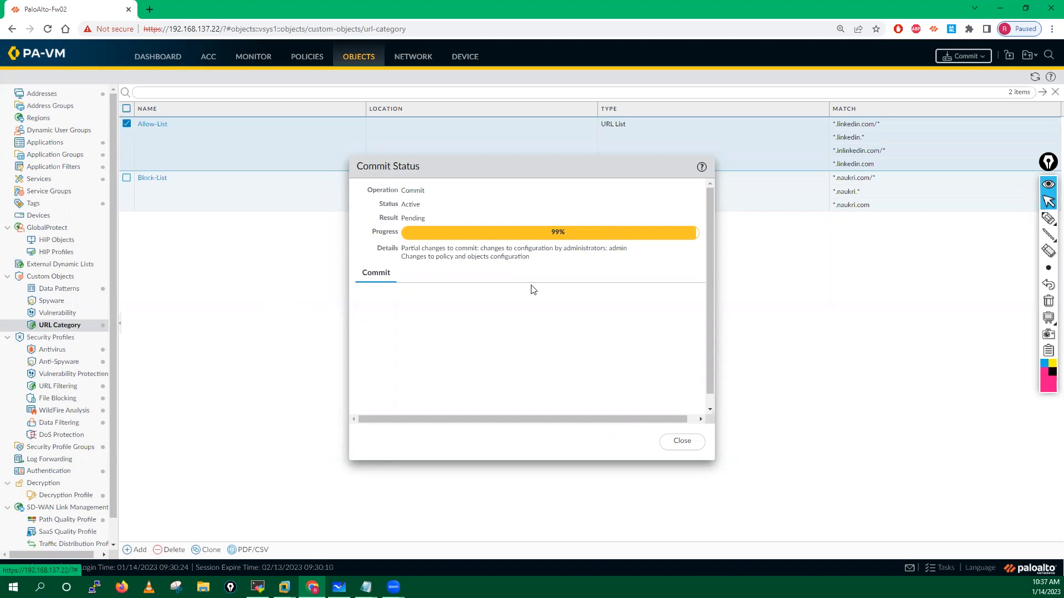
Step: Close the commit status window and deselect the Allow-List category
click(683, 442)
click(125, 126)
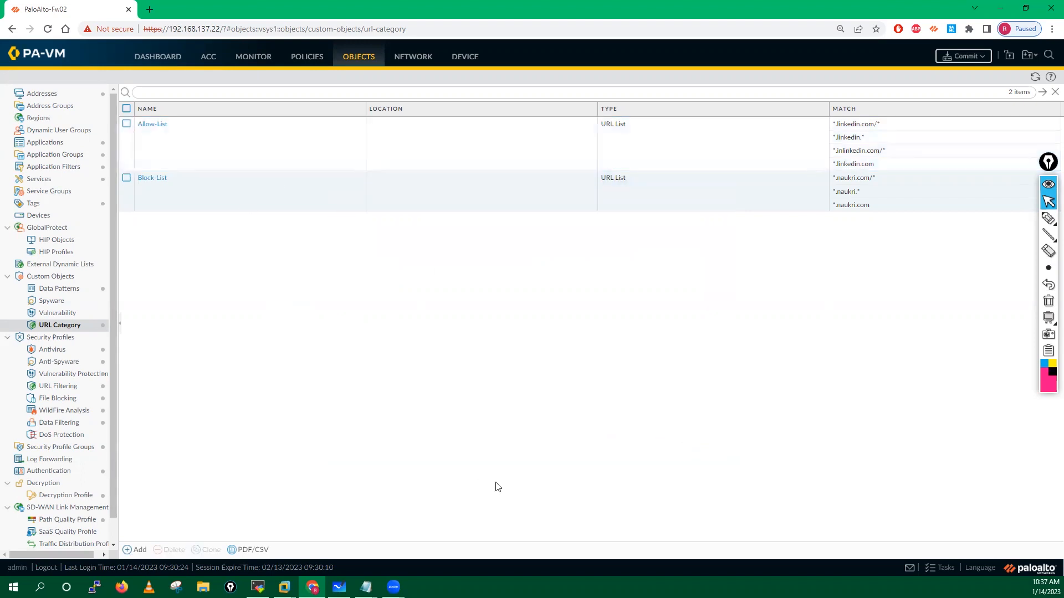
Step: Load linkedin.com and naukri.com in the XP client's Firefox and inspect their block pages
mouse_move(284, 587)
click(374, 505)
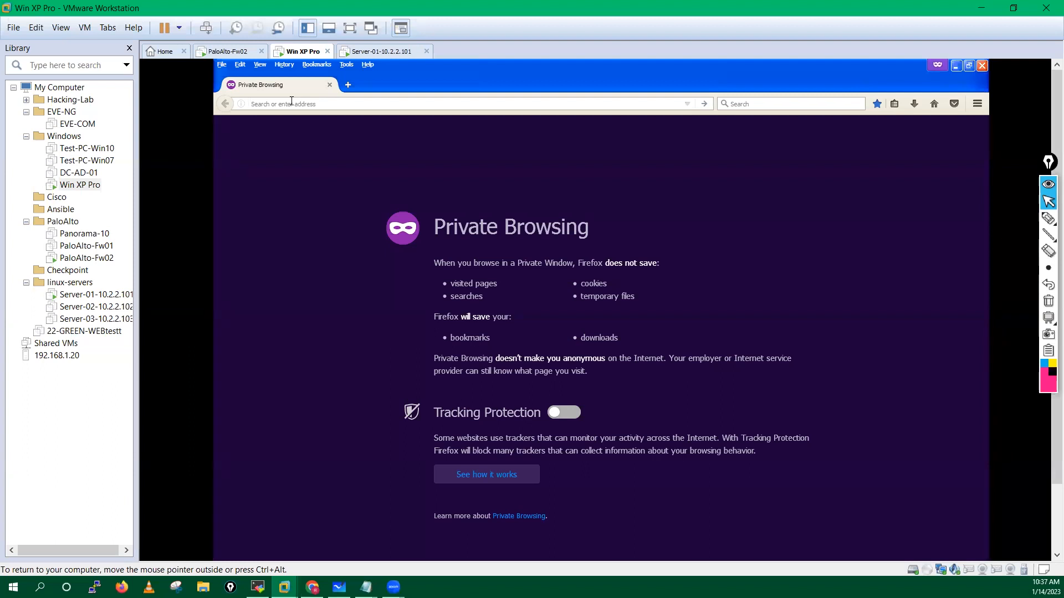
text(linkedin.com)
key(Return)
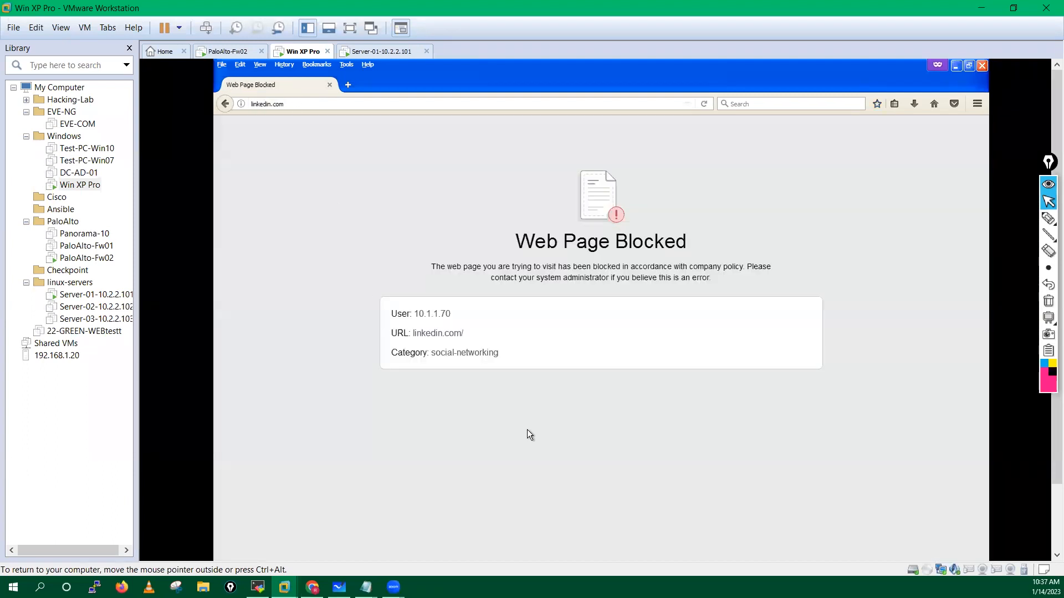
click(354, 85)
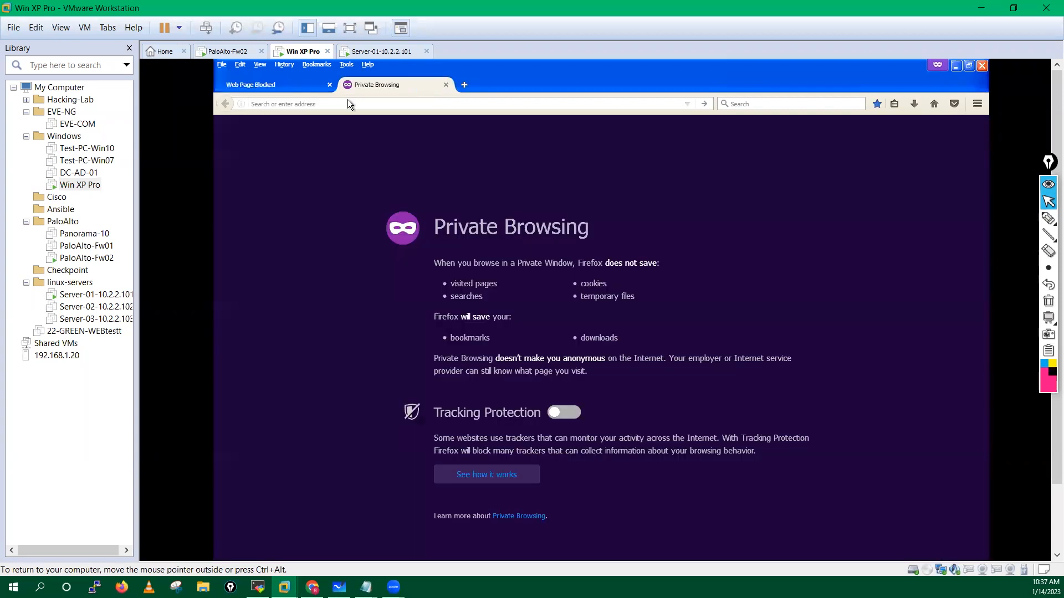
text(naukri.com)
key(Return)
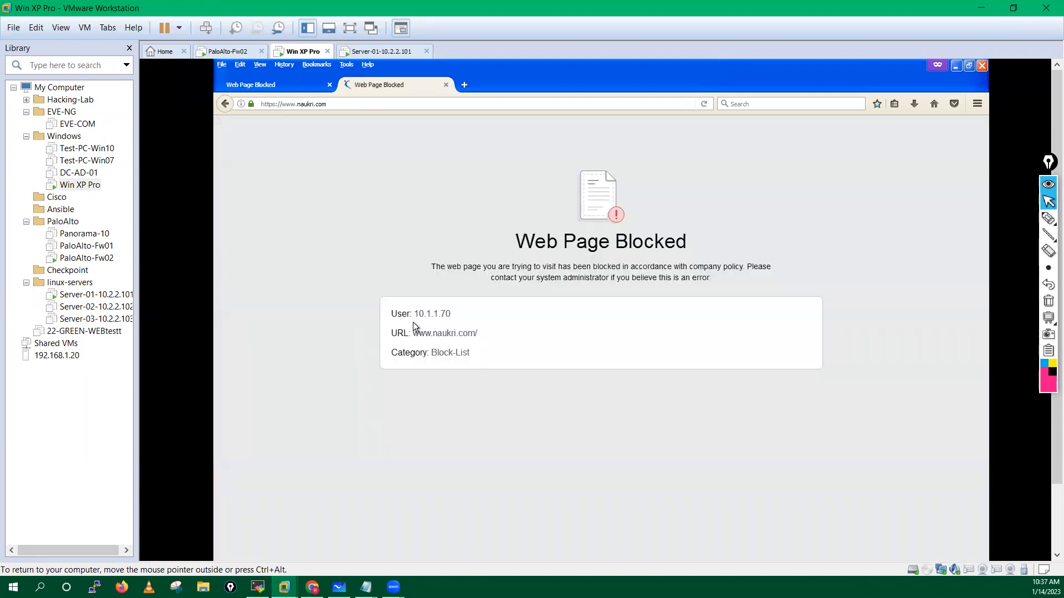
drag(397, 313, 478, 354)
click(320, 327)
Step: Open shine.com in a new tab and continue past its job-search warning
click(464, 85)
text(shine)
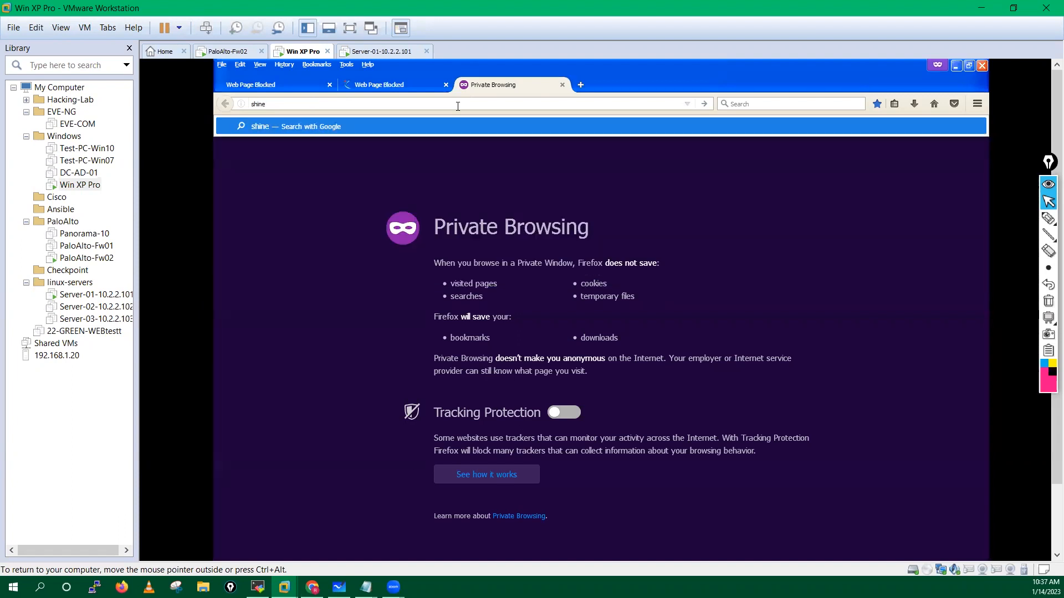
text(.com)
key(Return)
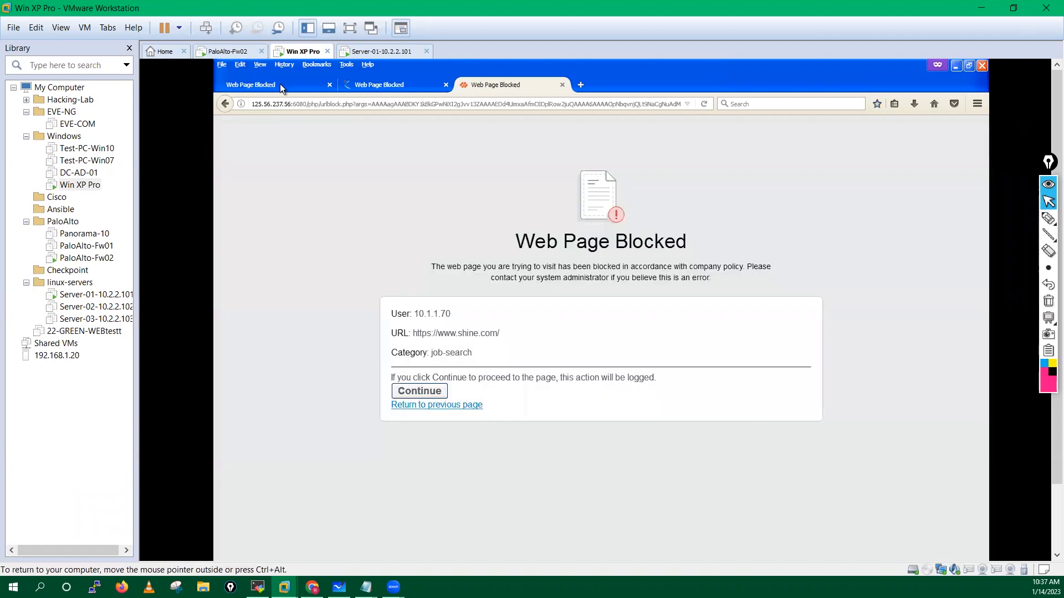
click(412, 389)
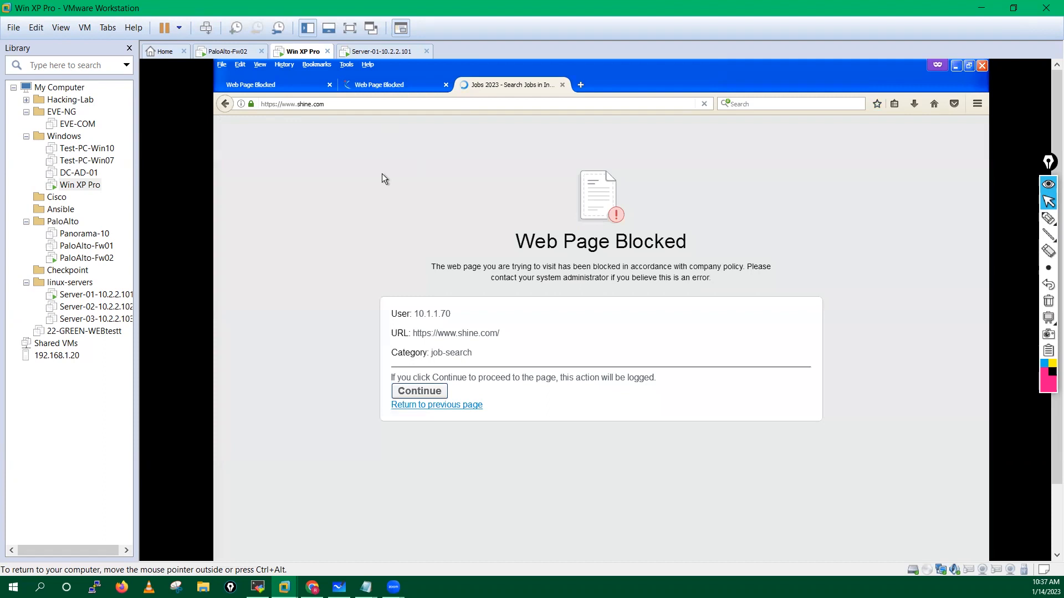
Step: Reload linkedin.com in a fresh tab and confirm it is still blocked
click(259, 85)
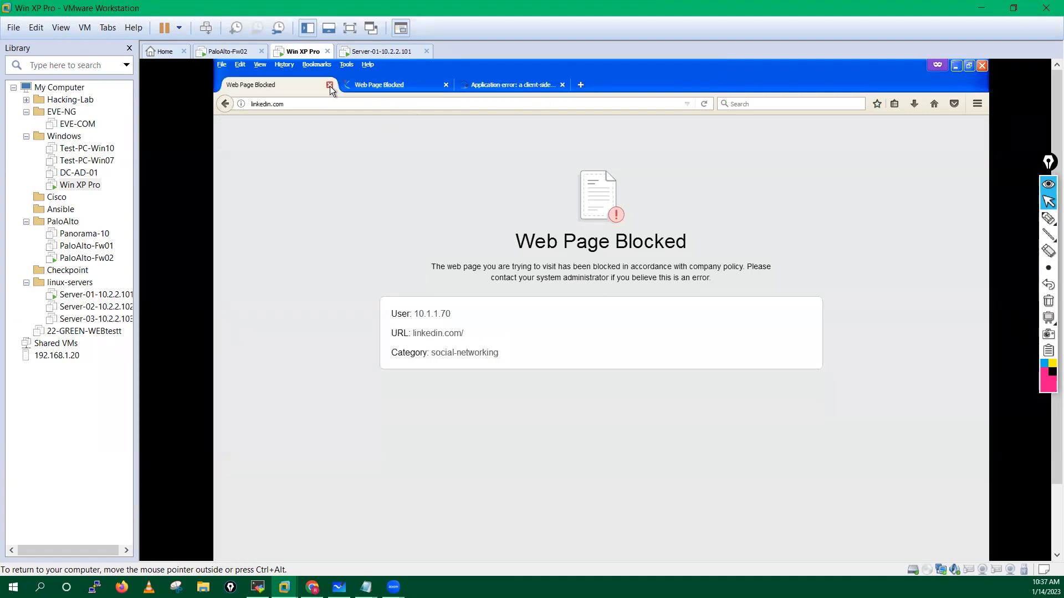
click(330, 85)
click(461, 85)
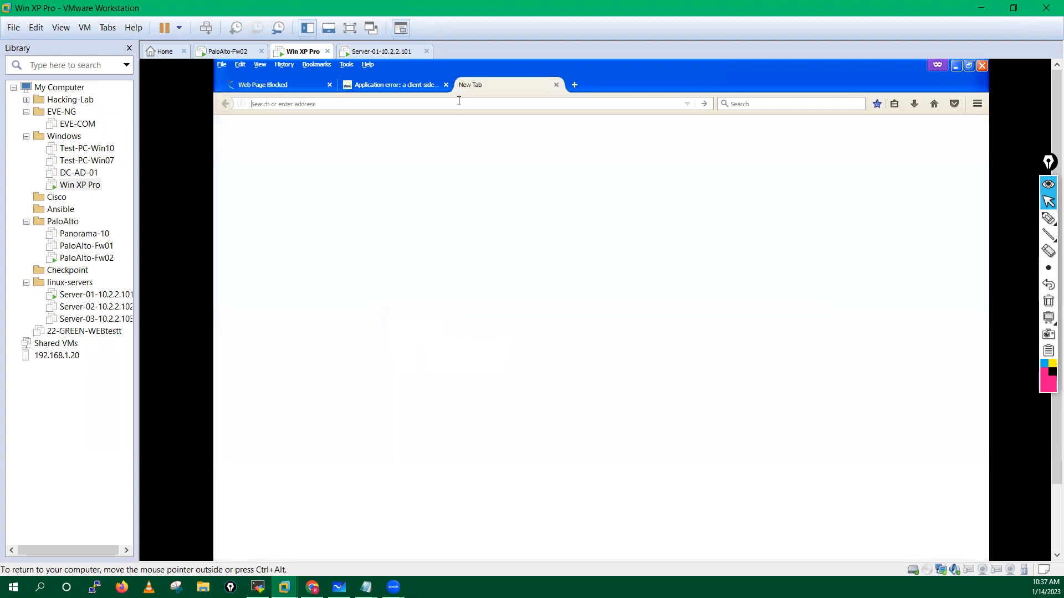
text(linkedin.com/)
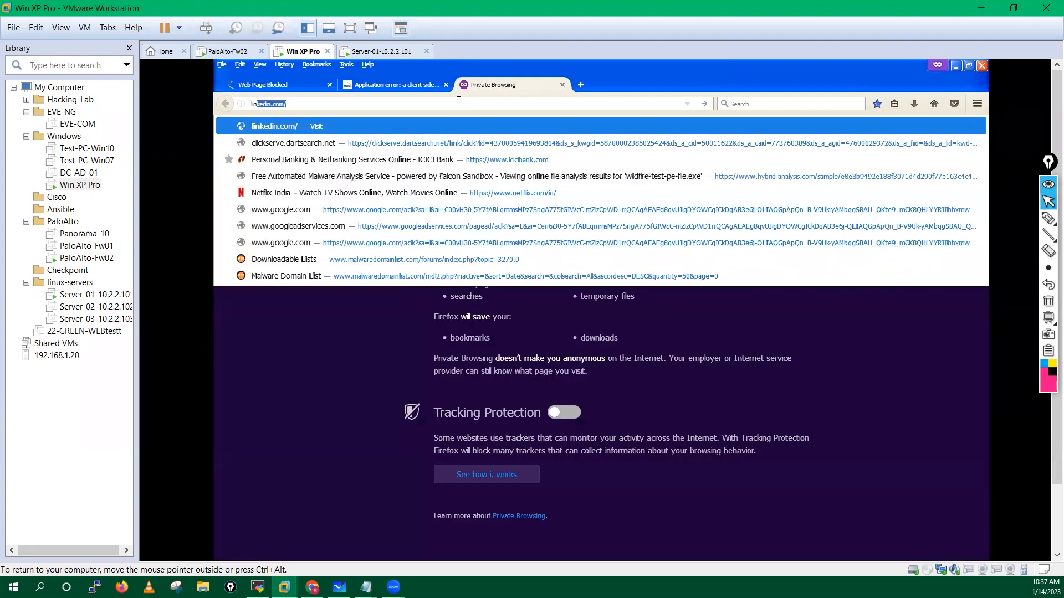
key(Return)
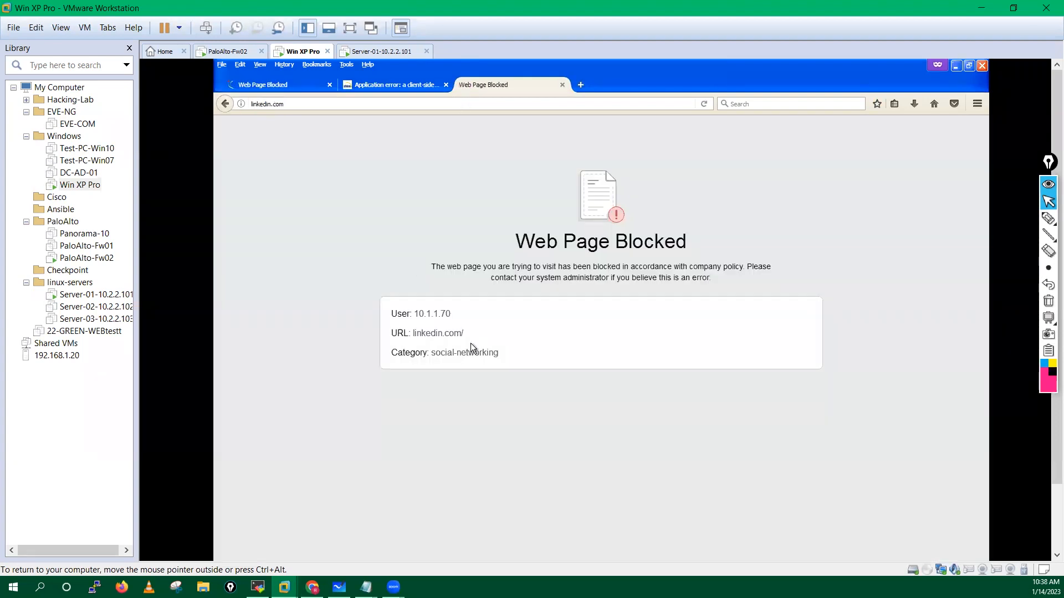
drag(413, 334, 464, 334)
click(416, 333)
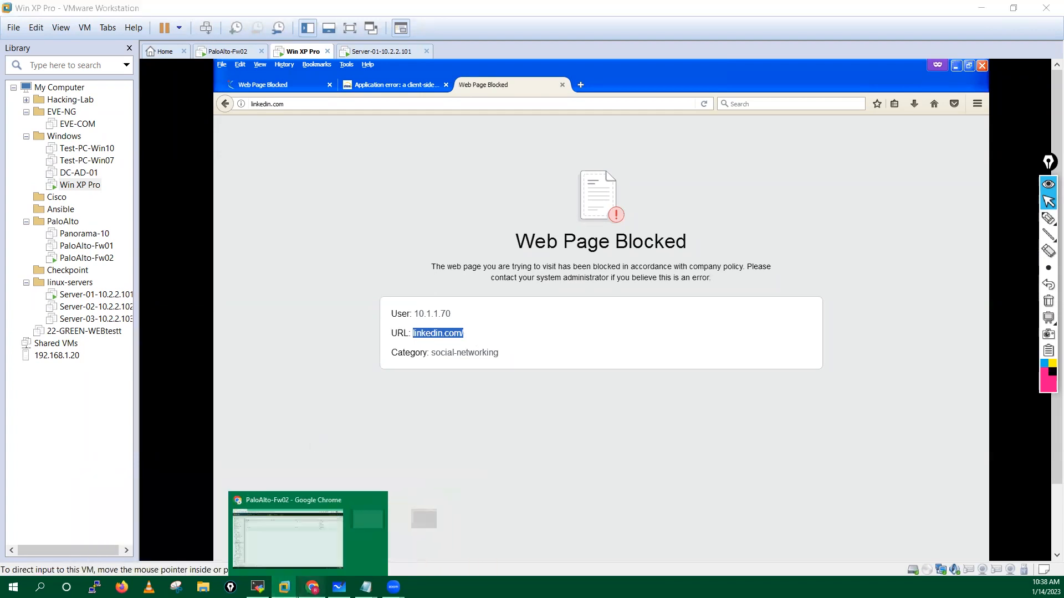
click(313, 587)
click(147, 125)
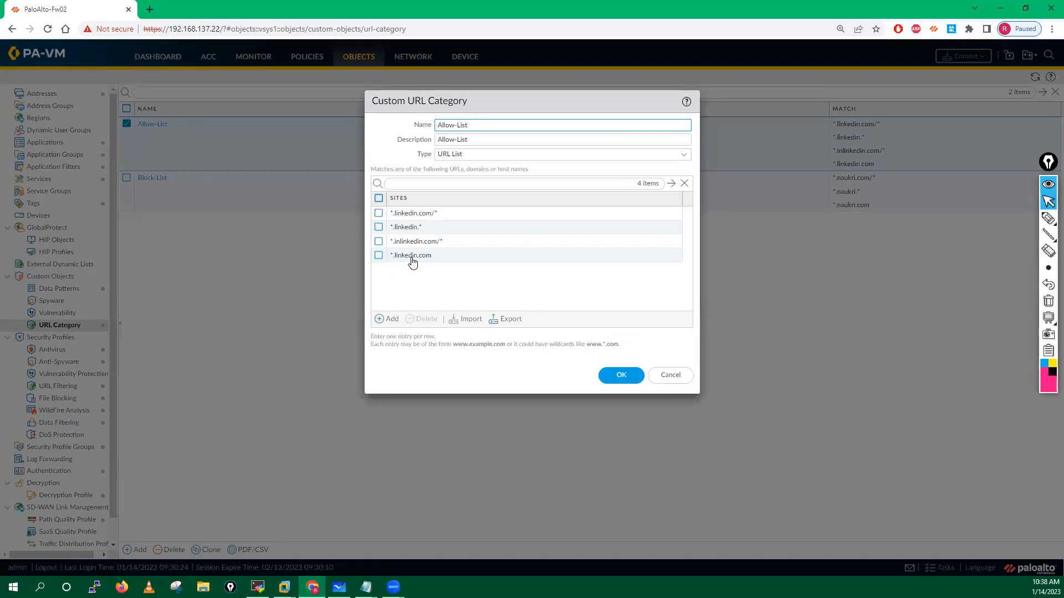
Step: Add *.linkedin.com/ as a new site in the Allow-List
click(386, 316)
text(linkedin.com/)
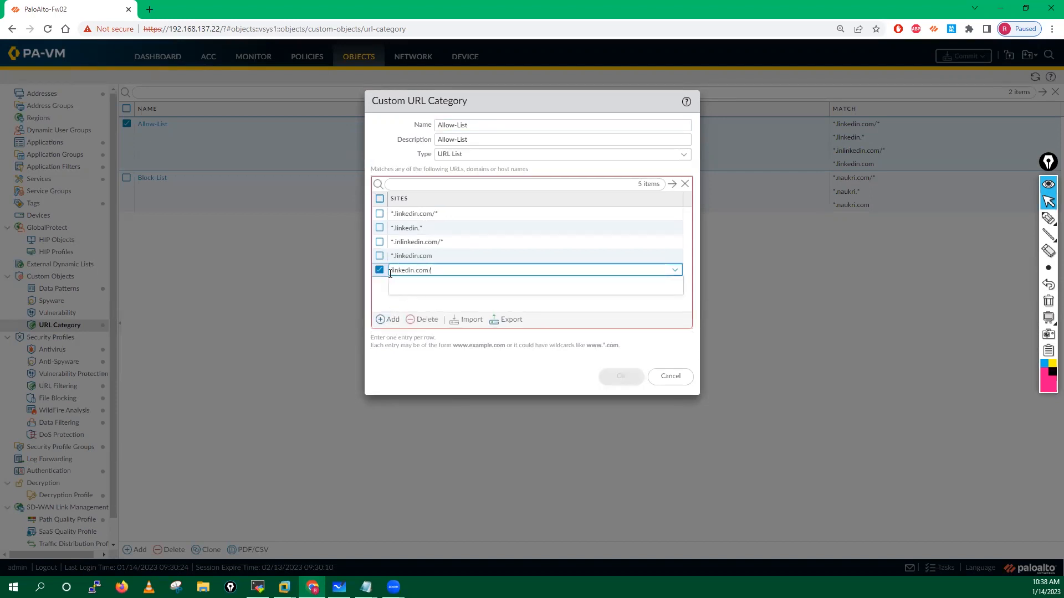
text(*.)
click(394, 303)
click(378, 271)
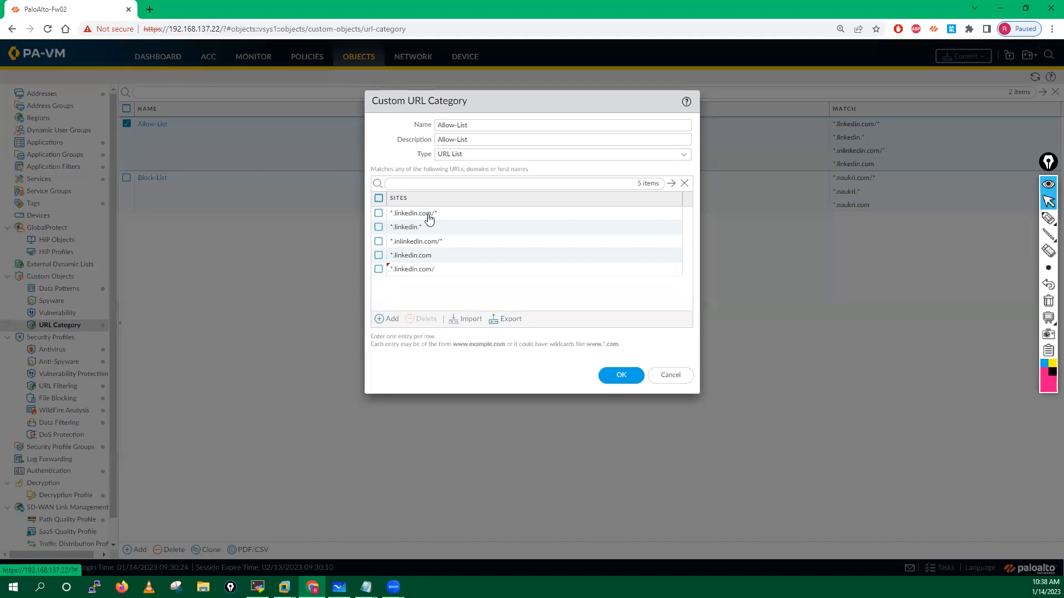
Step: Delete the *.inlinkedin.com/* entry and save the revised Allow-List
click(378, 213)
click(378, 214)
click(378, 242)
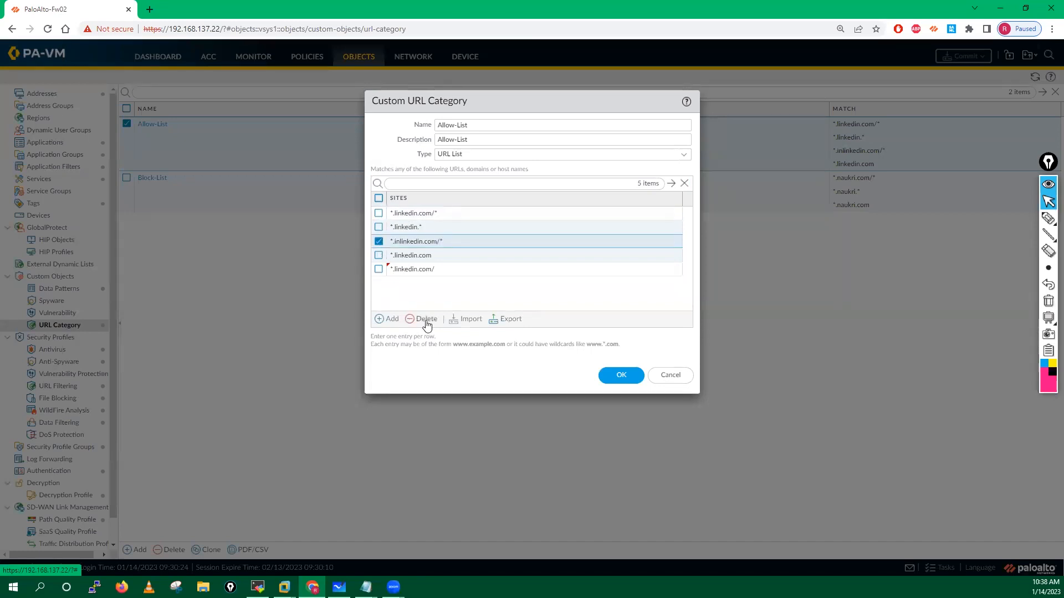
click(421, 319)
click(378, 242)
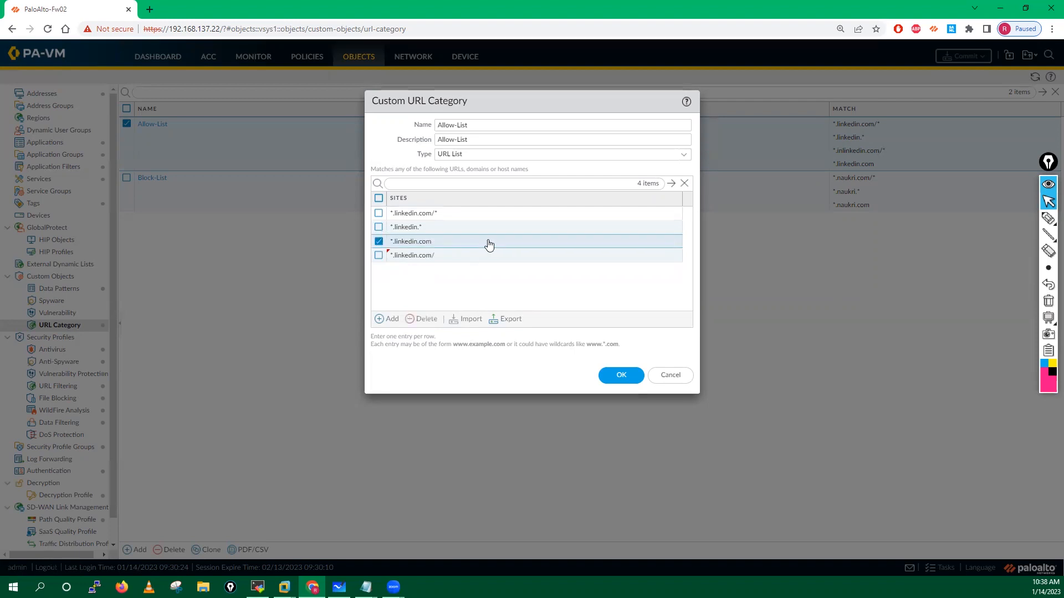
click(379, 242)
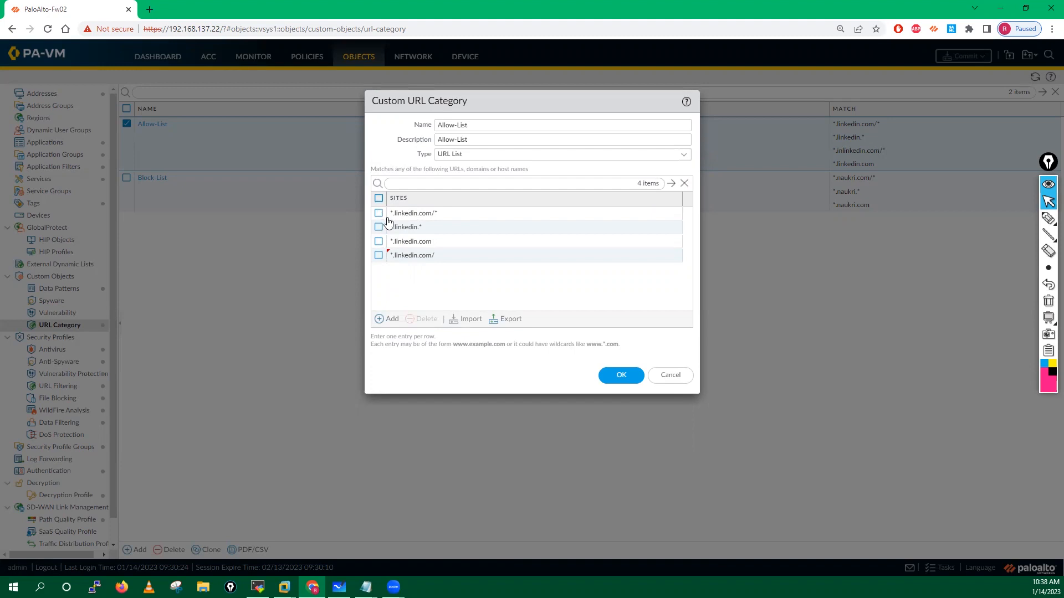
click(620, 375)
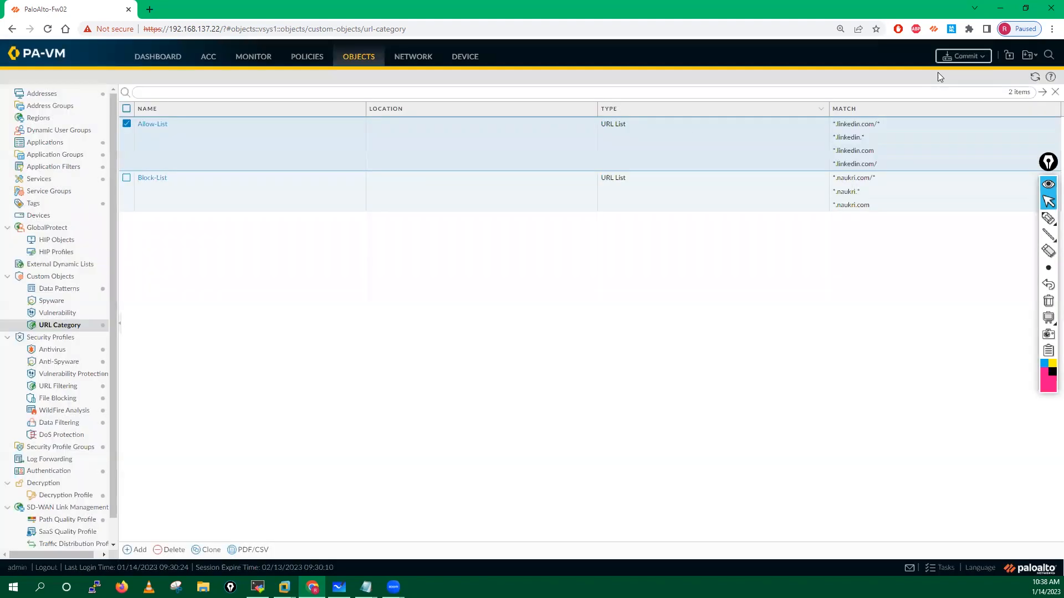
click(966, 56)
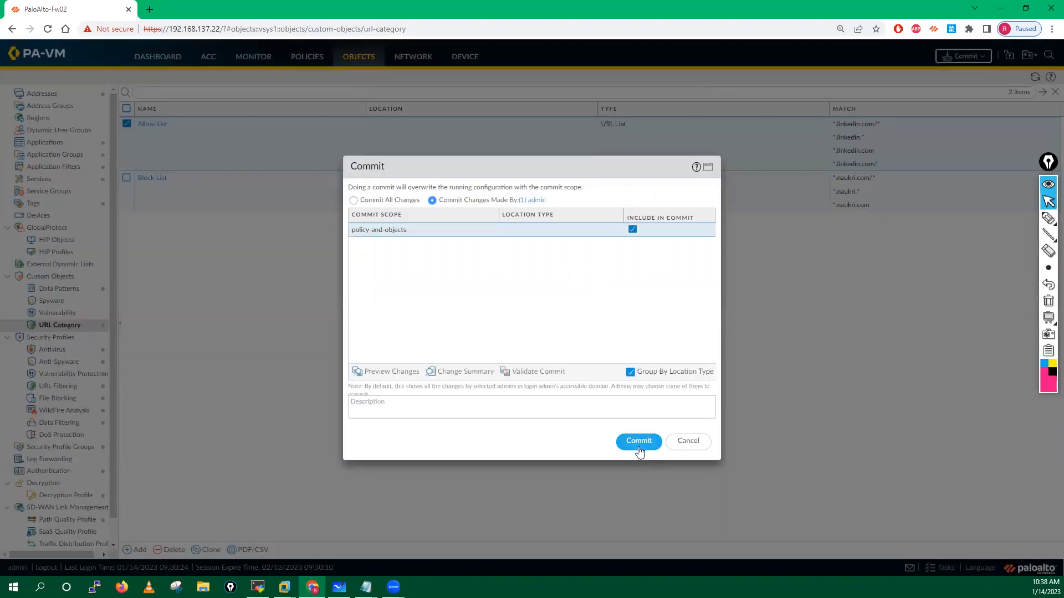
Step: Commit the policy and objects changes, then deselect the Allow-List category
click(638, 441)
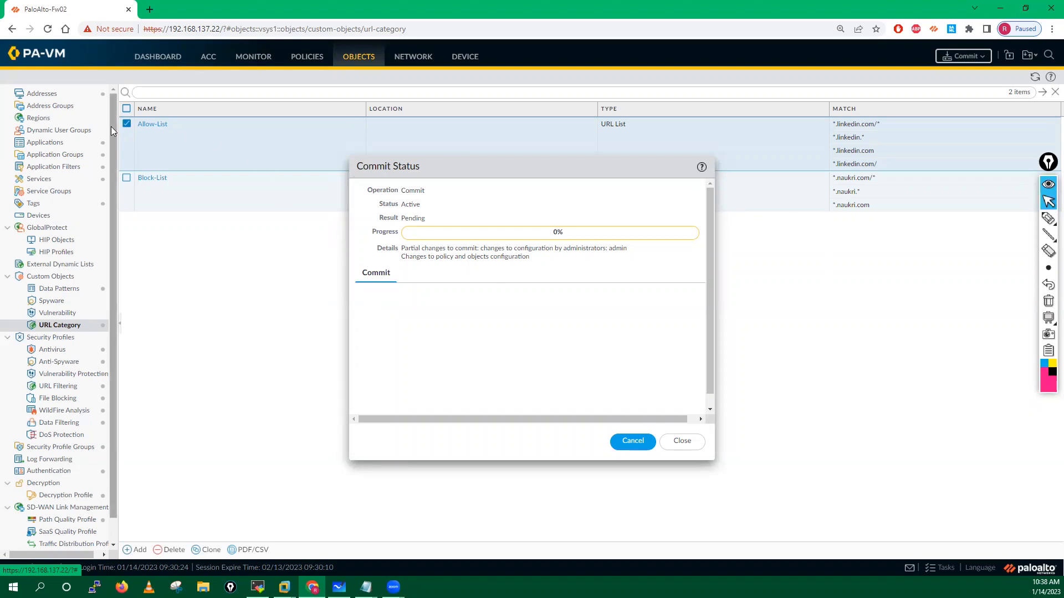
click(127, 123)
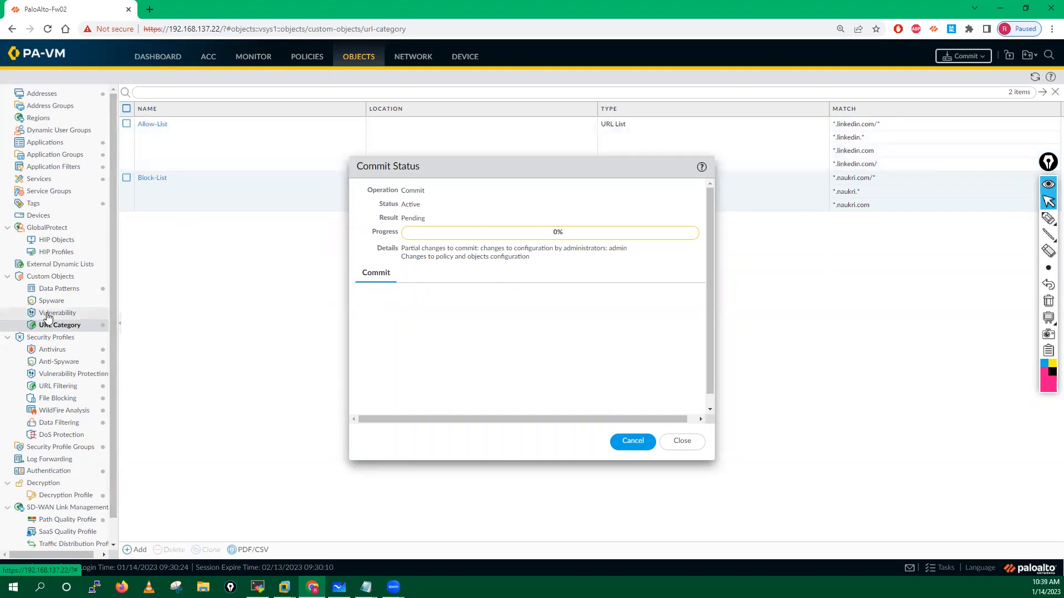
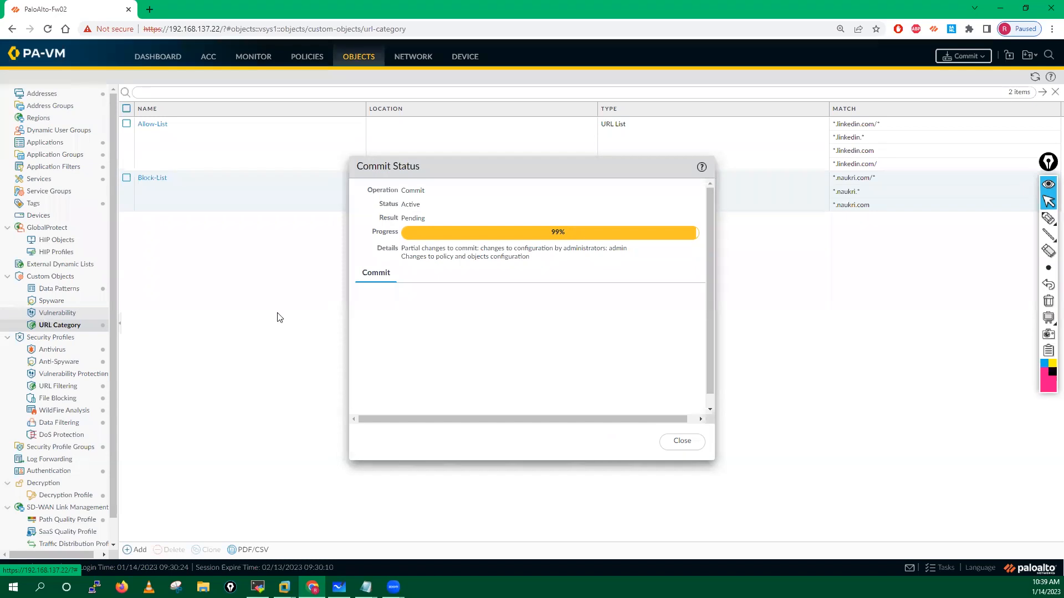
Step: Open Monitor > URL Filtering logs and close the Commit Status once the commit completes
click(250, 63)
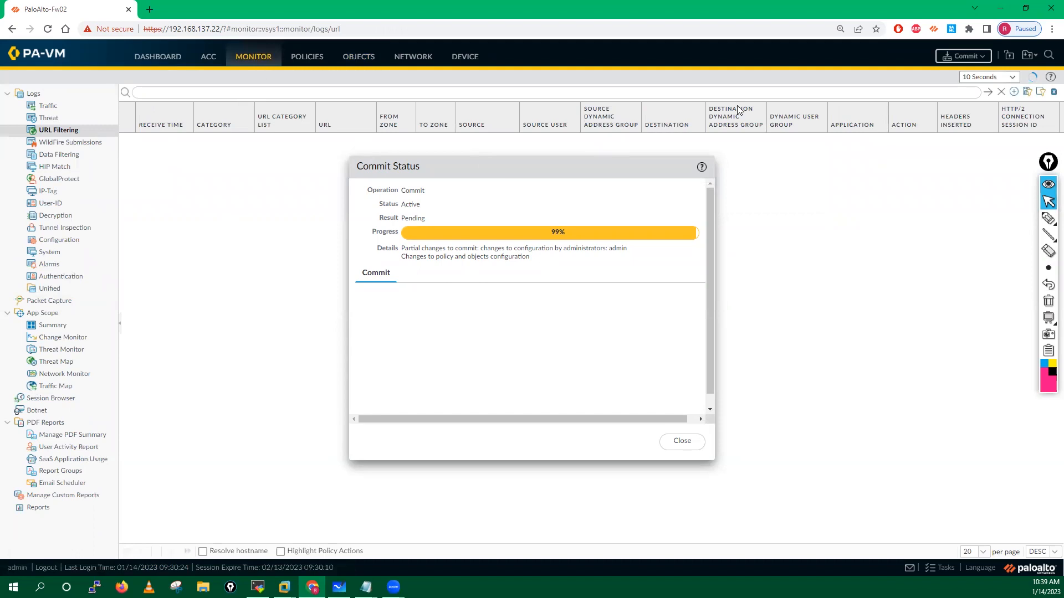
drag(544, 170, 625, 170)
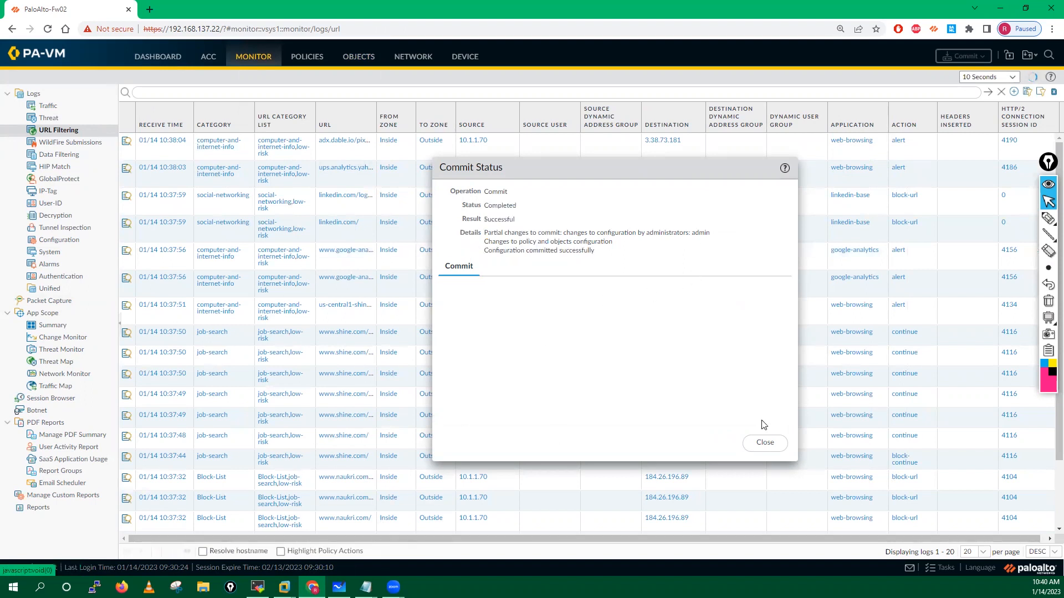
click(765, 444)
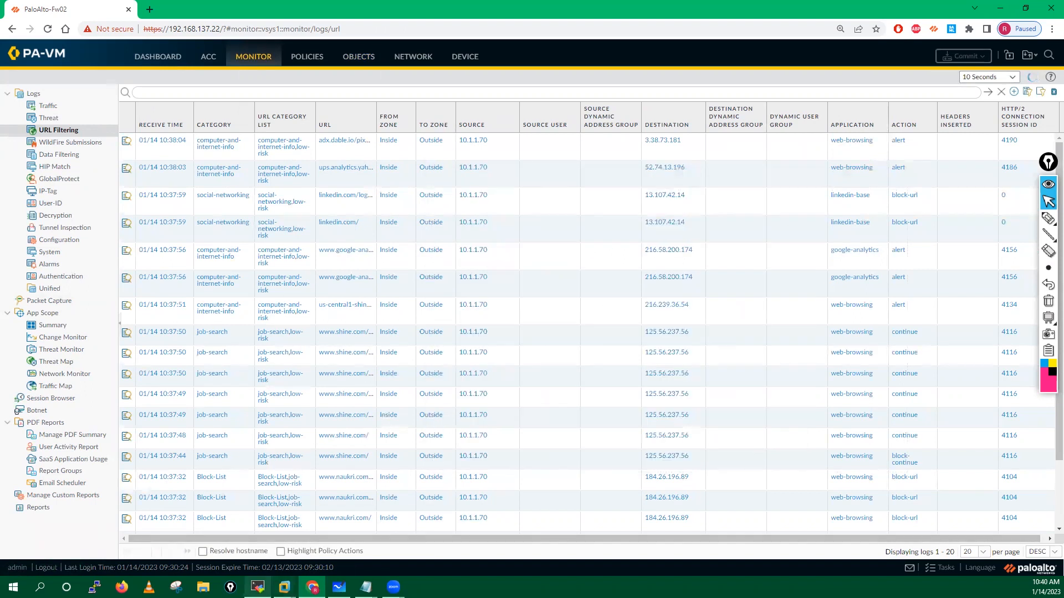
Step: In the XP VM's Firefox, reload linkedin.com, close the extra blocked and error tabs, and open a private tab
mouse_move(340, 587)
click(344, 529)
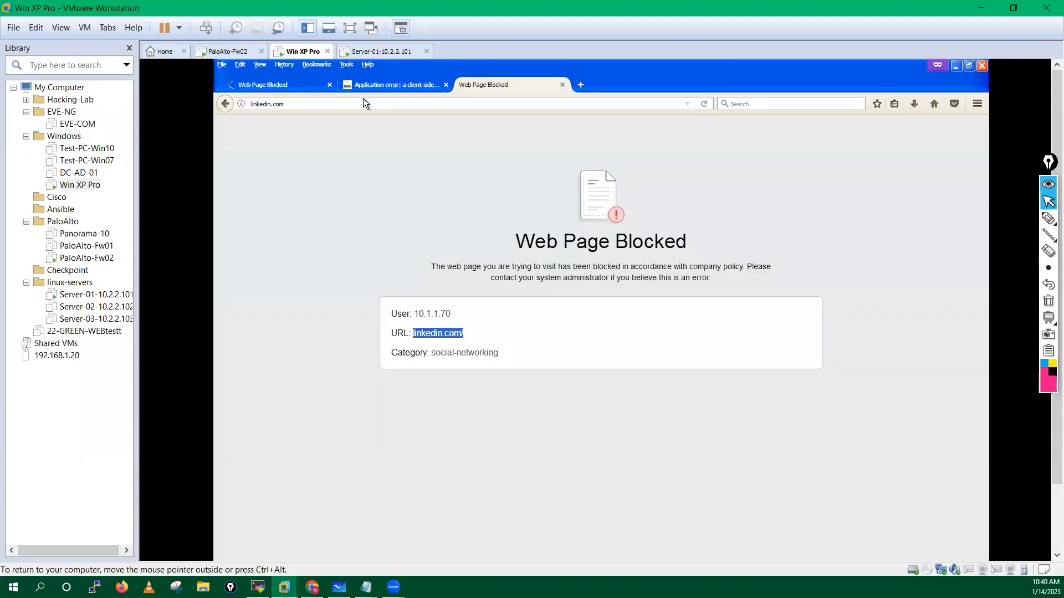
click(705, 104)
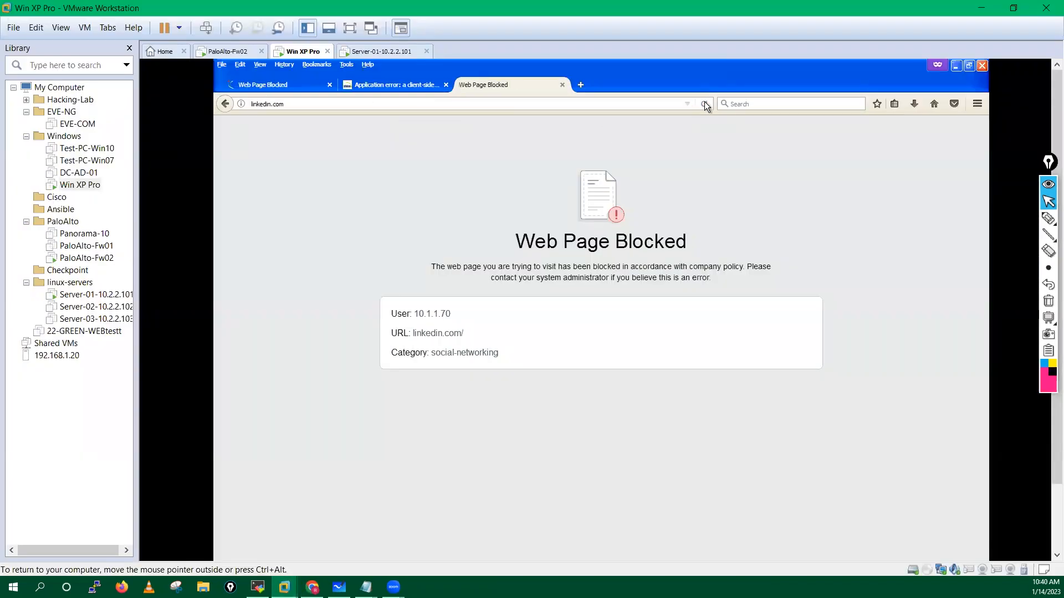
click(562, 85)
click(446, 85)
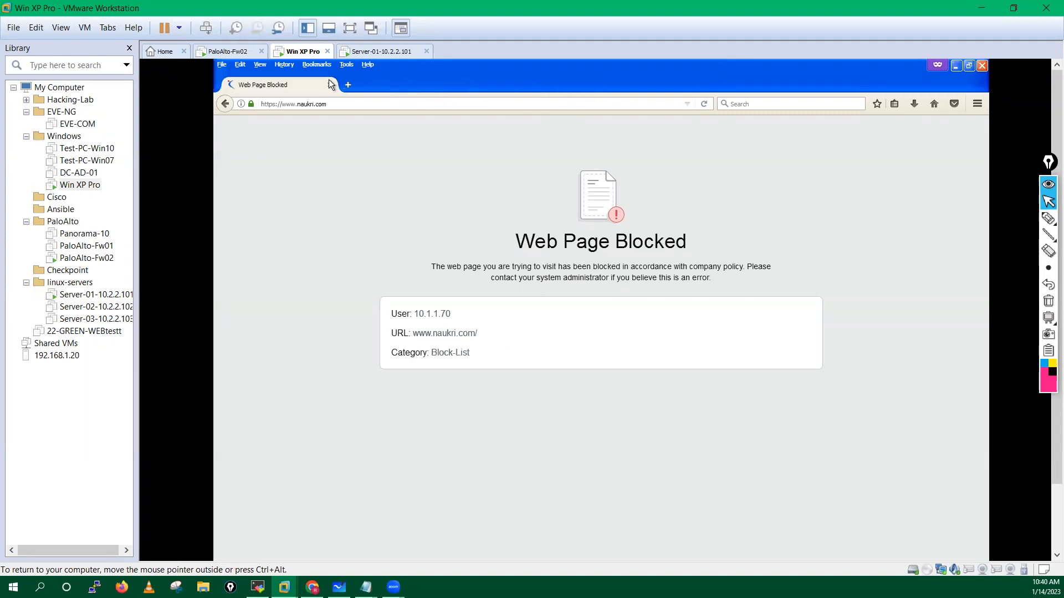
click(341, 86)
click(329, 86)
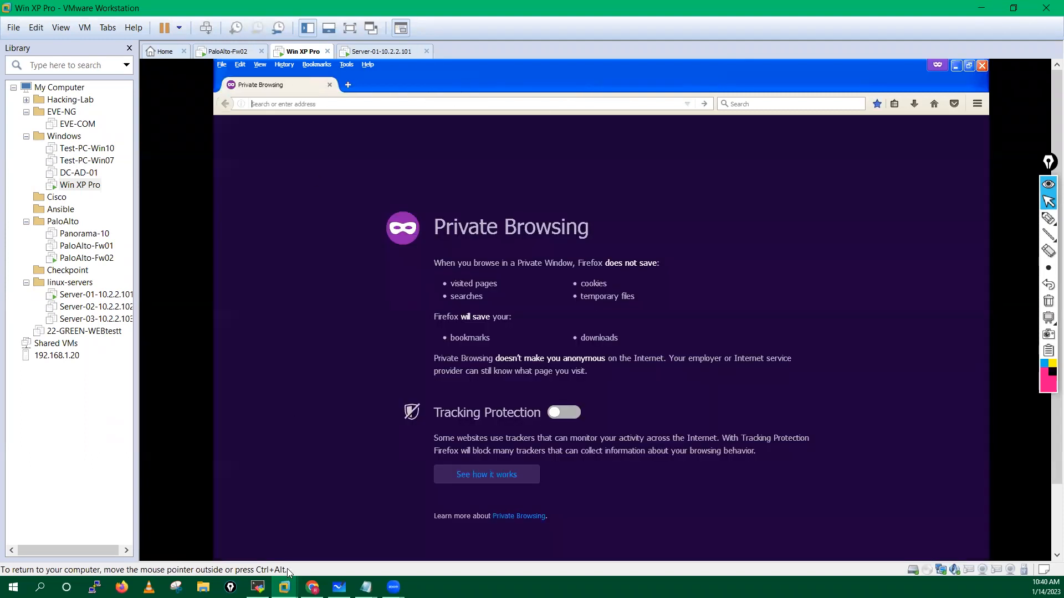
Step: Run 'clear session all' on the firewall CLI to drop all sessions
key(alt+Tab)
text(clear session all)
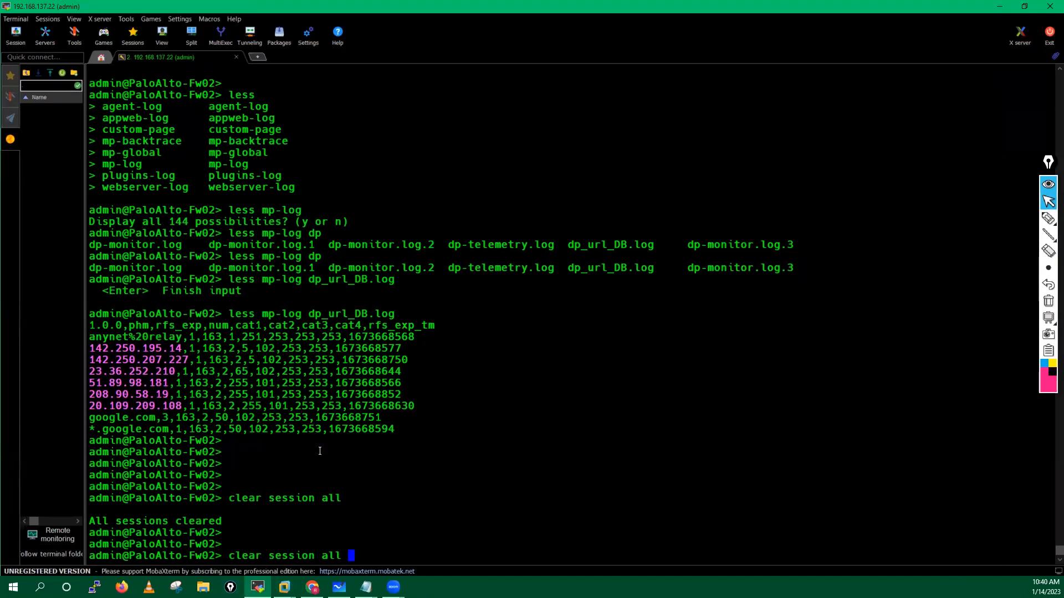
key(Return)
key(Return)
key(Return)
key(Return)
key(Return)
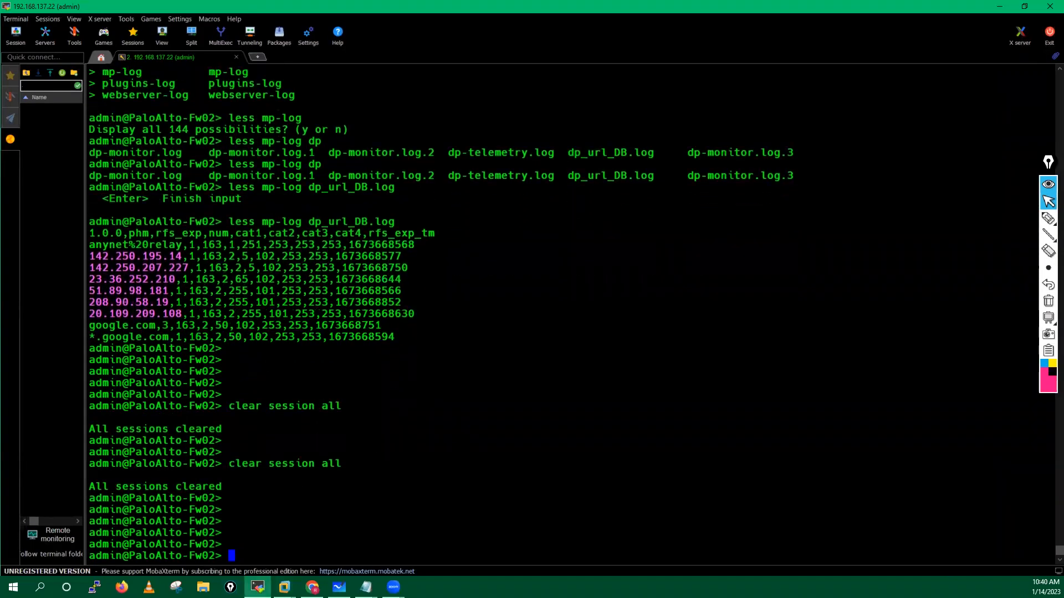
key(alt+Tab)
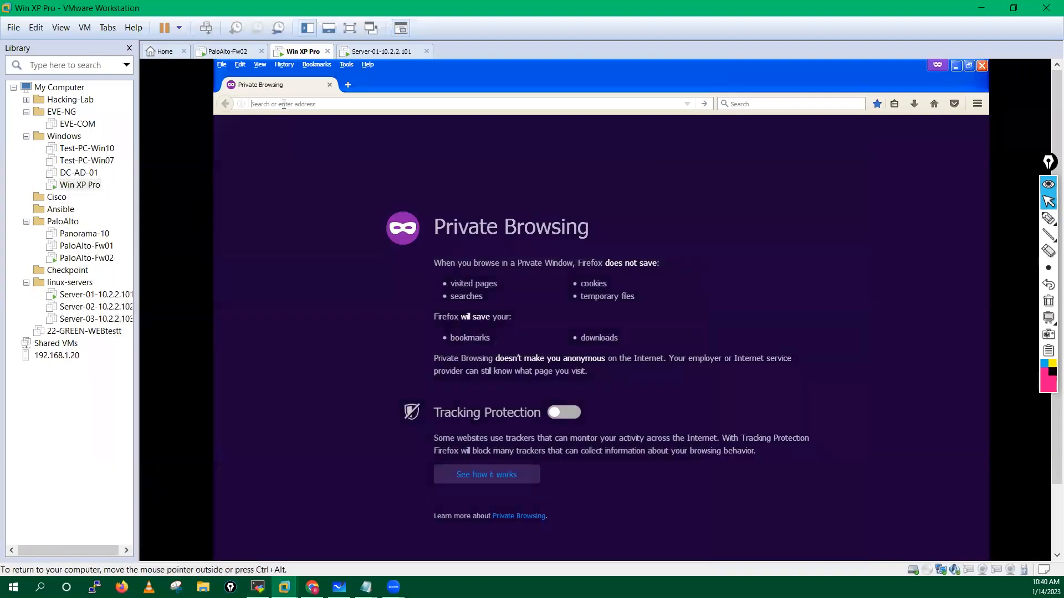
text(https://)
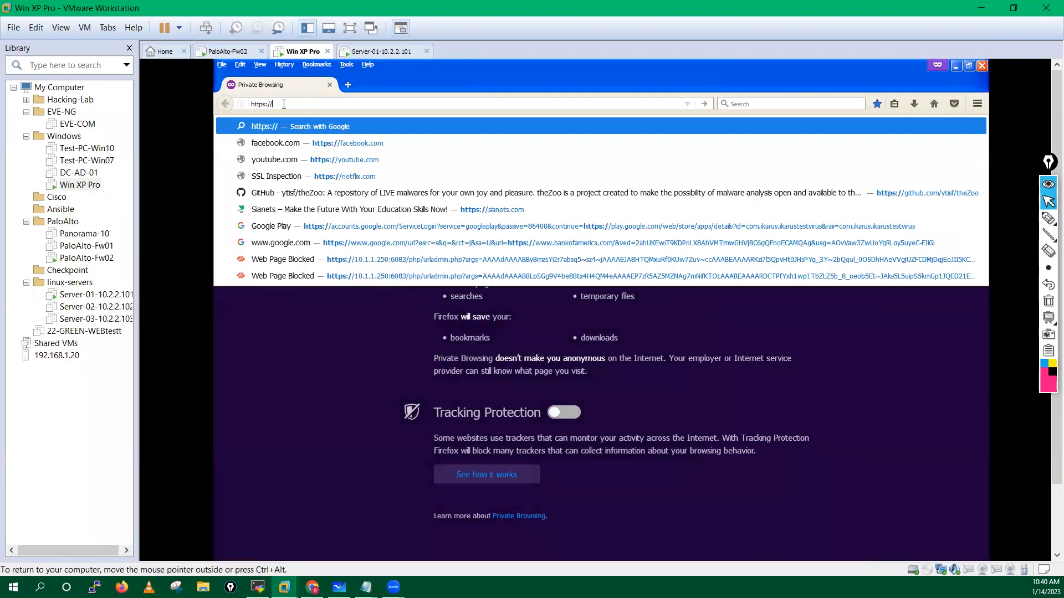
text(linkedin.com/)
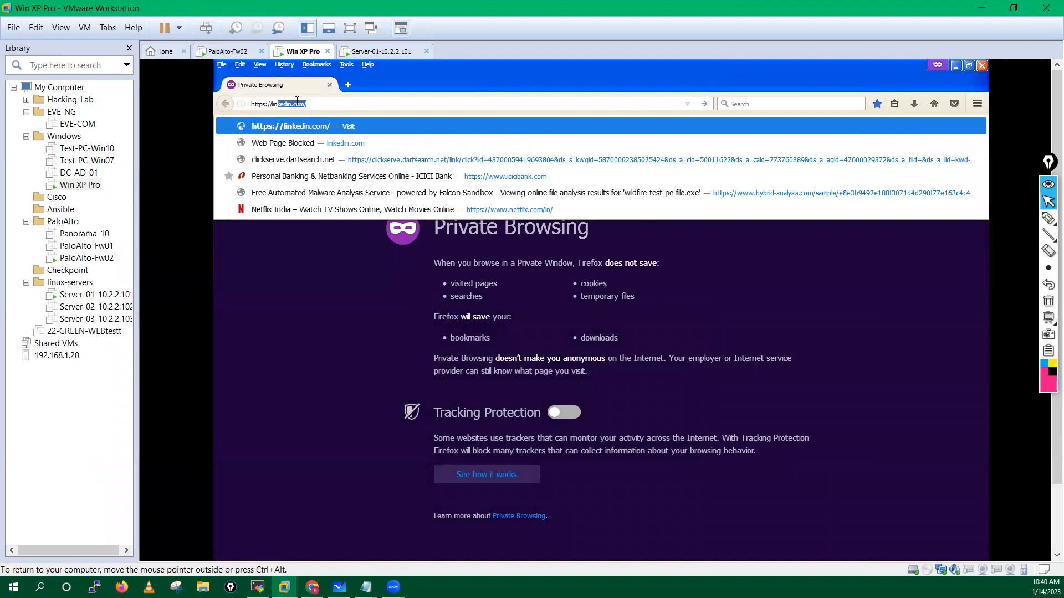
key(Return)
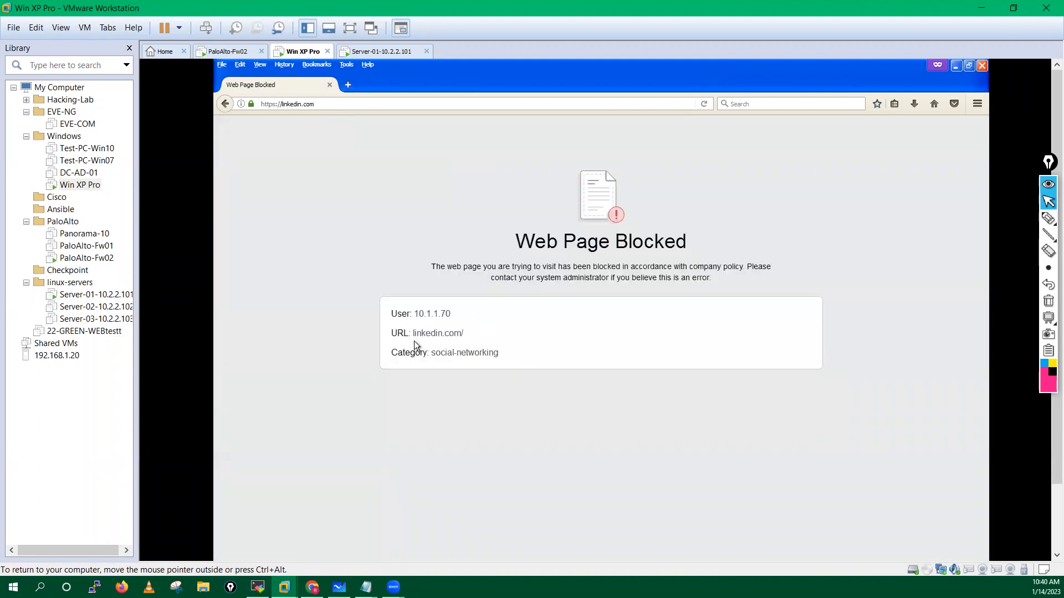
drag(411, 335, 520, 341)
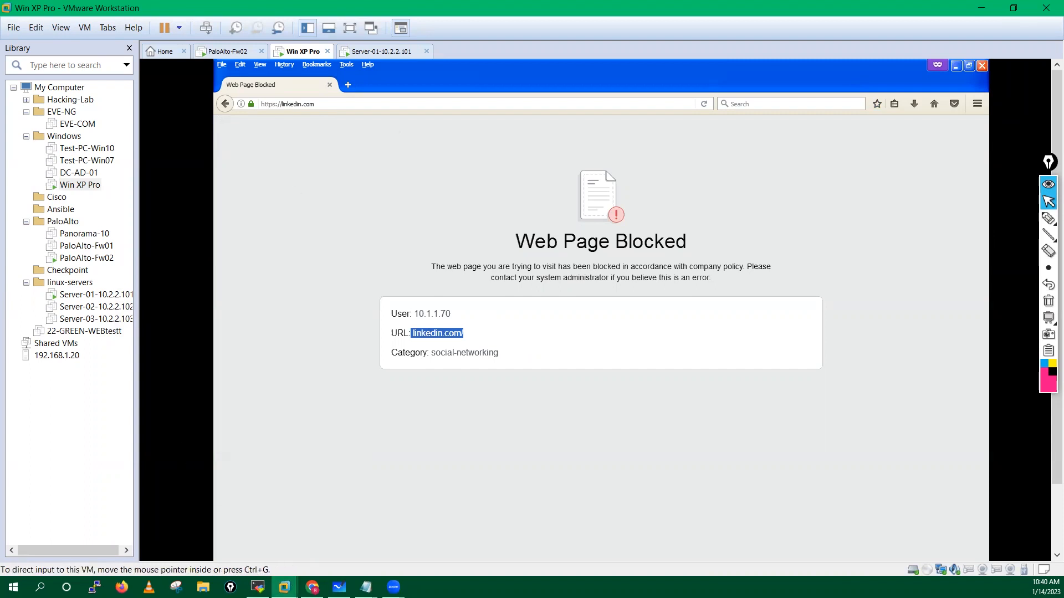
click(259, 588)
Step: Run 'clear url-cache all' on the firewall CLI, checking the options with ?
key(Return)
key(Return)
text(clear url-cache)
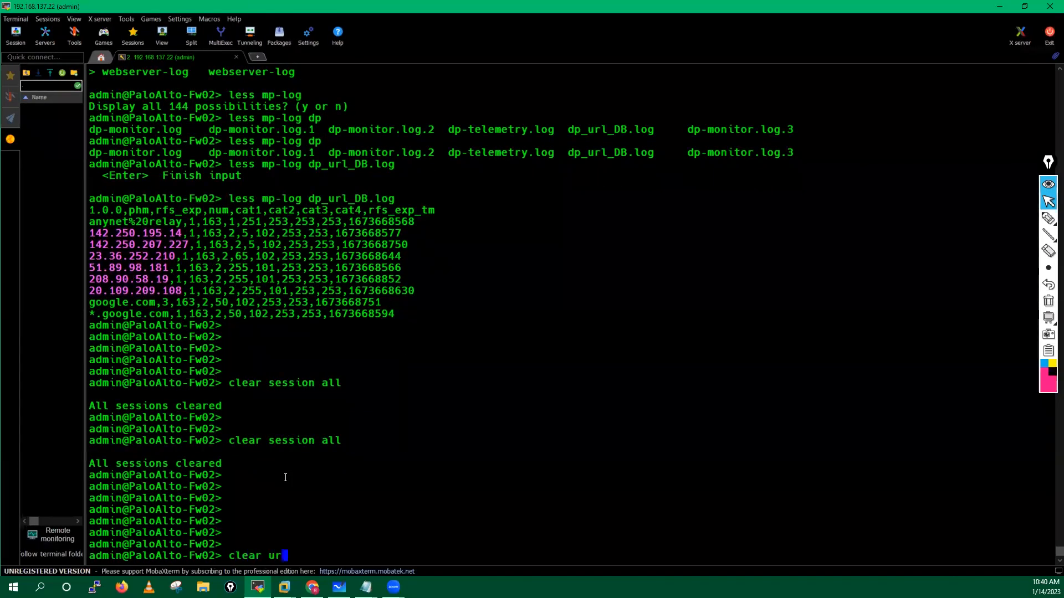
key(question)
text(all)
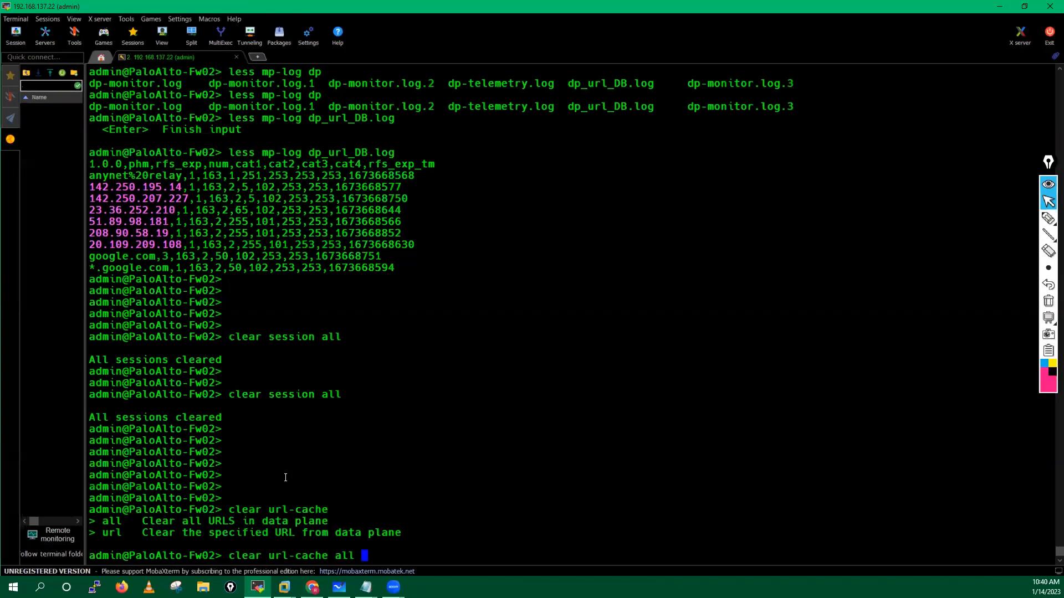
key(Return)
key(Return)
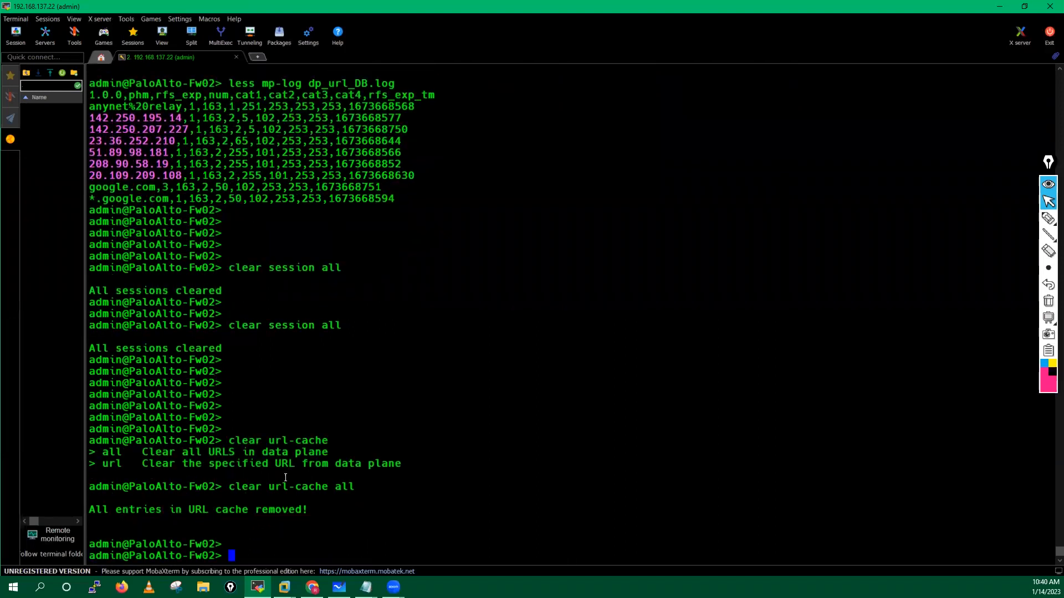
key(Return)
key(Return)
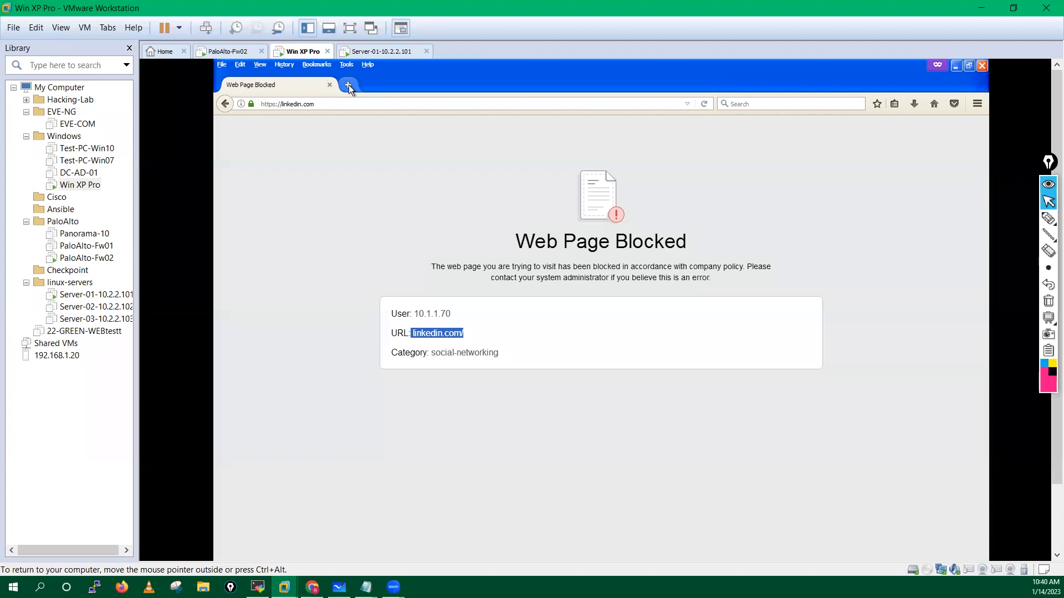
click(348, 85)
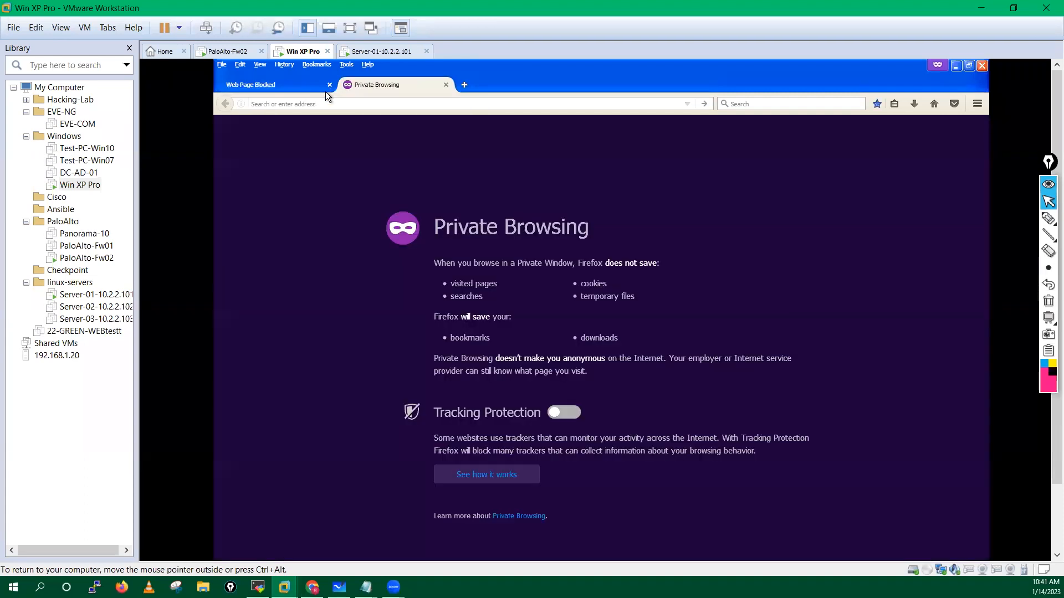
Step: Copy the linkedin.com address, clear firewall sessions again, and reload linkedin.com in a new tab
click(260, 87)
click(260, 106)
key(ctrl+c)
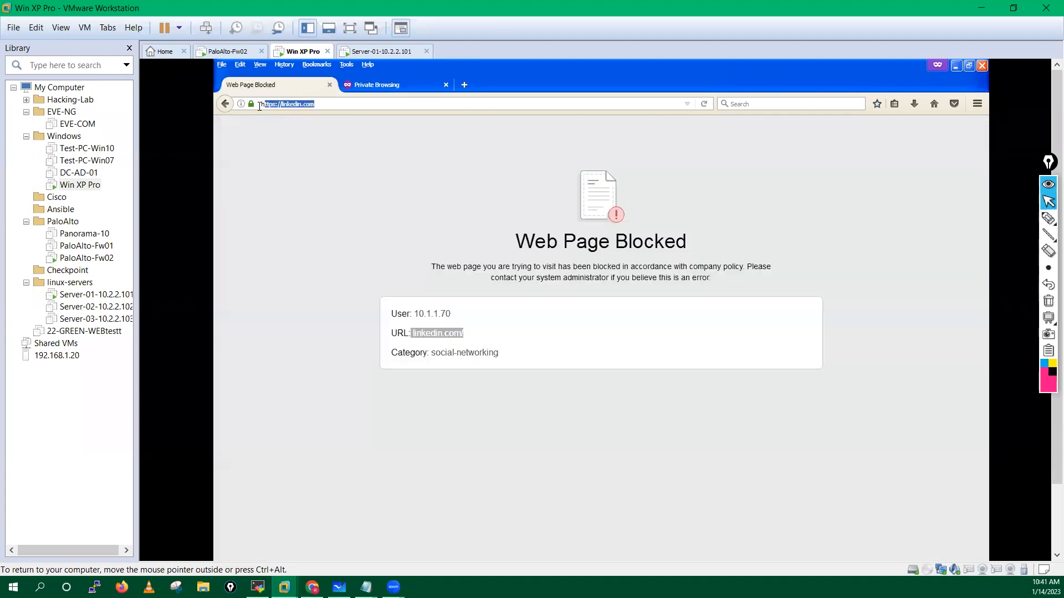
click(330, 84)
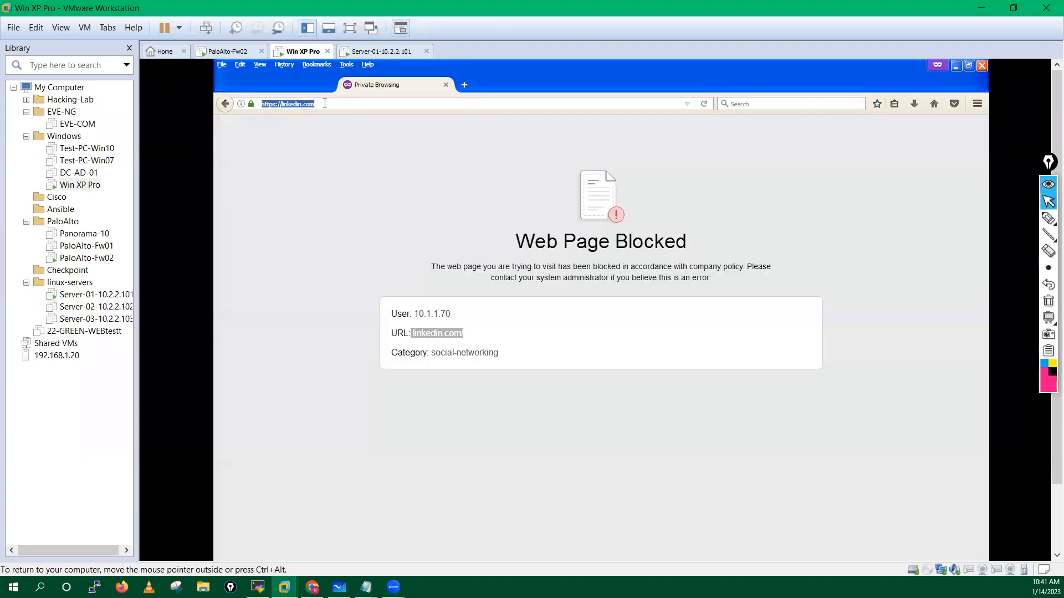
key(ctrl+v)
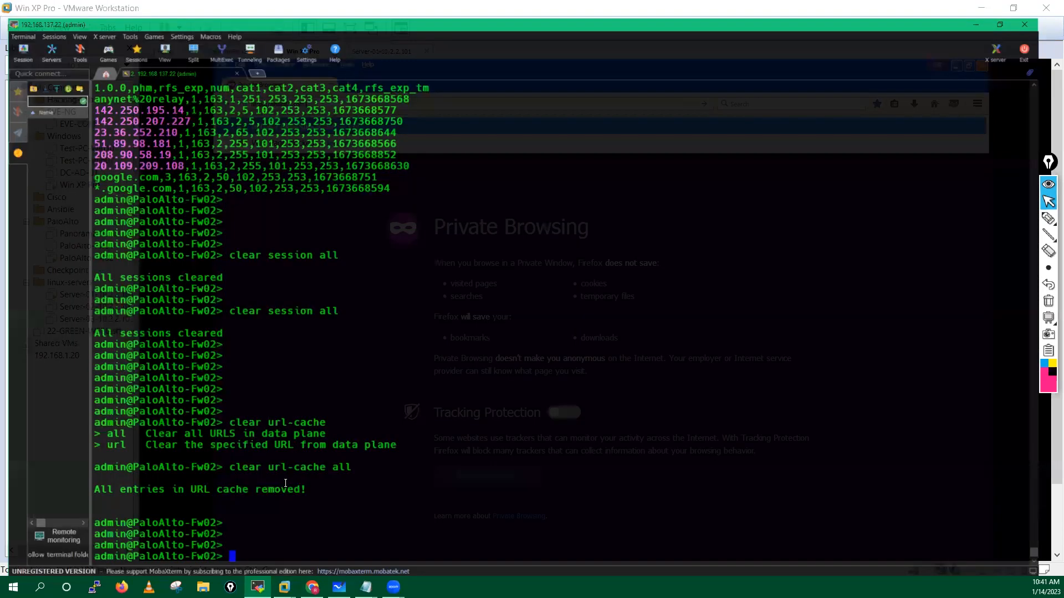
text(clear session all)
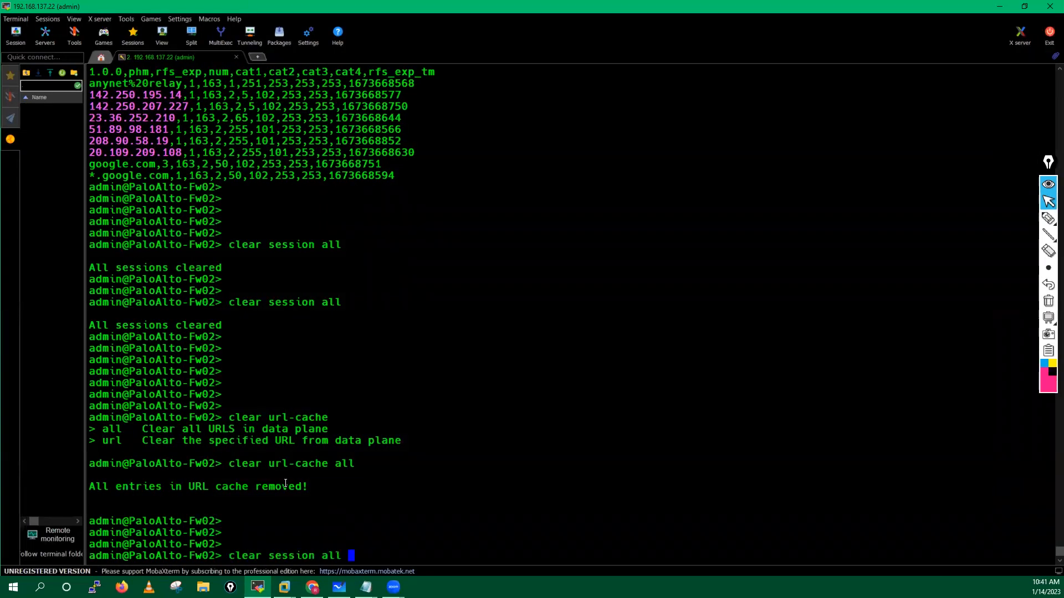
key(Return)
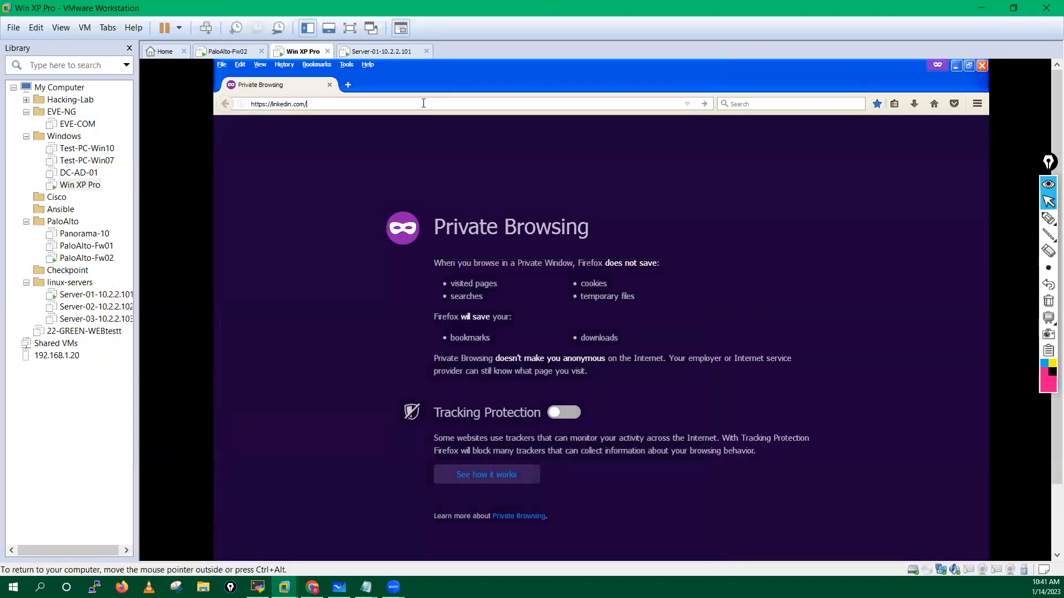
key(Return)
Step: Load facebook.com and linkedin.com in new private tabs, both blocked as social-networking
click(349, 84)
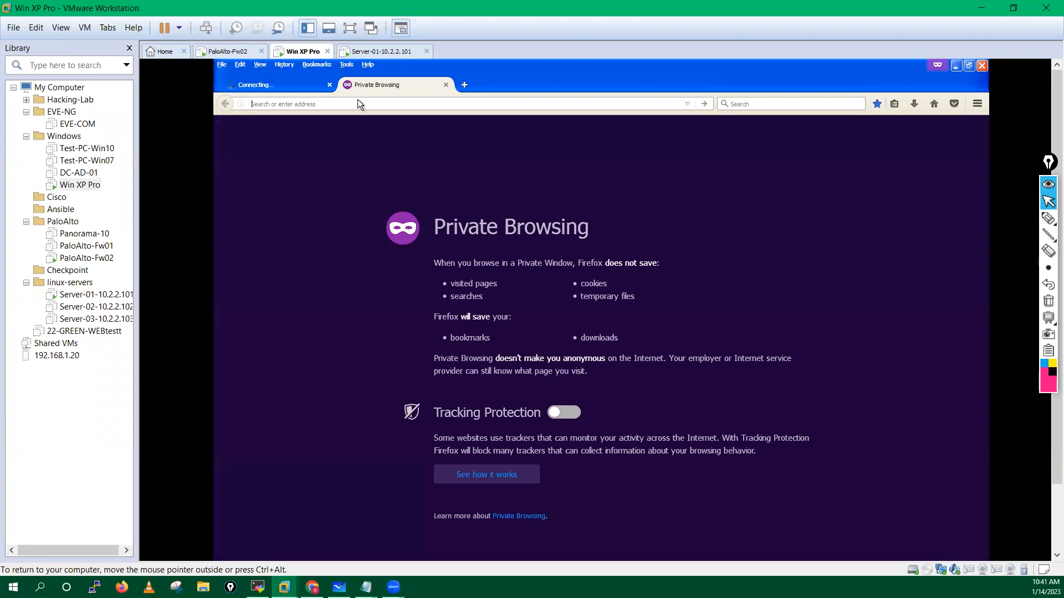
text(facebook.com/)
key(Return)
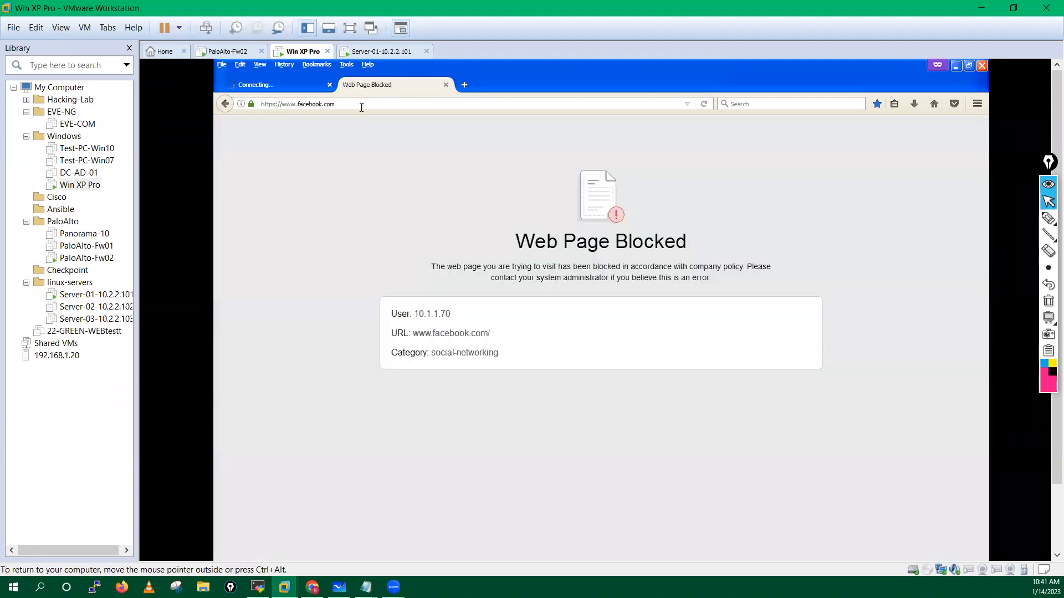
click(280, 86)
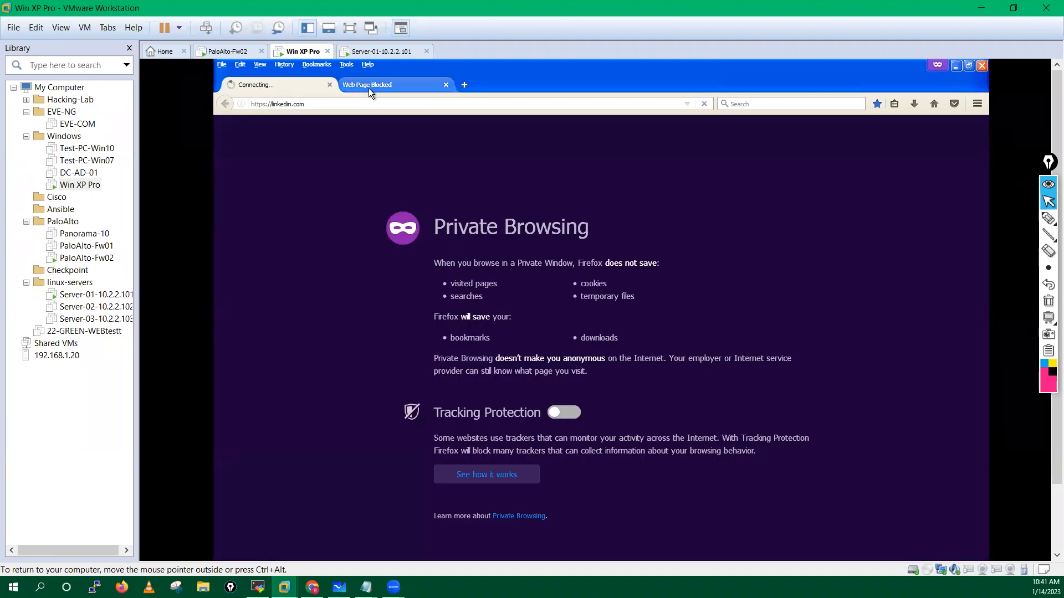
click(367, 88)
click(464, 85)
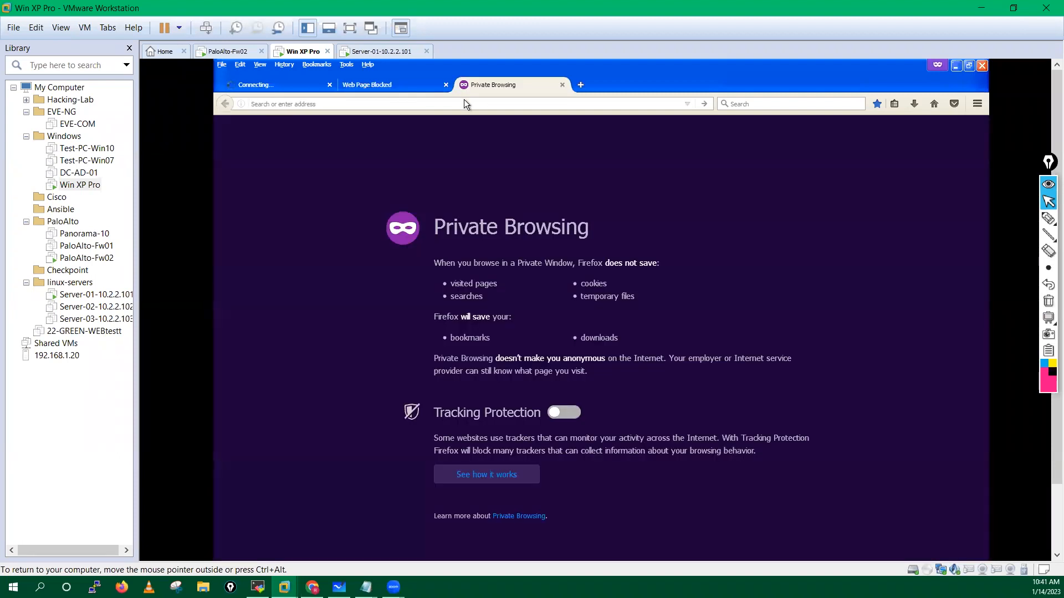
text(linkedin.com/)
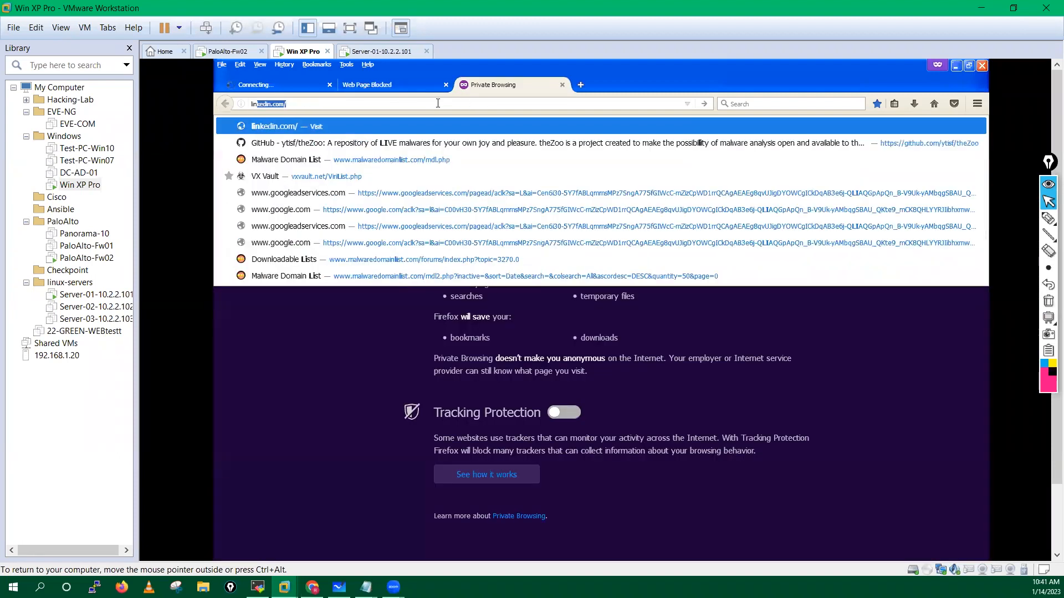
key(Return)
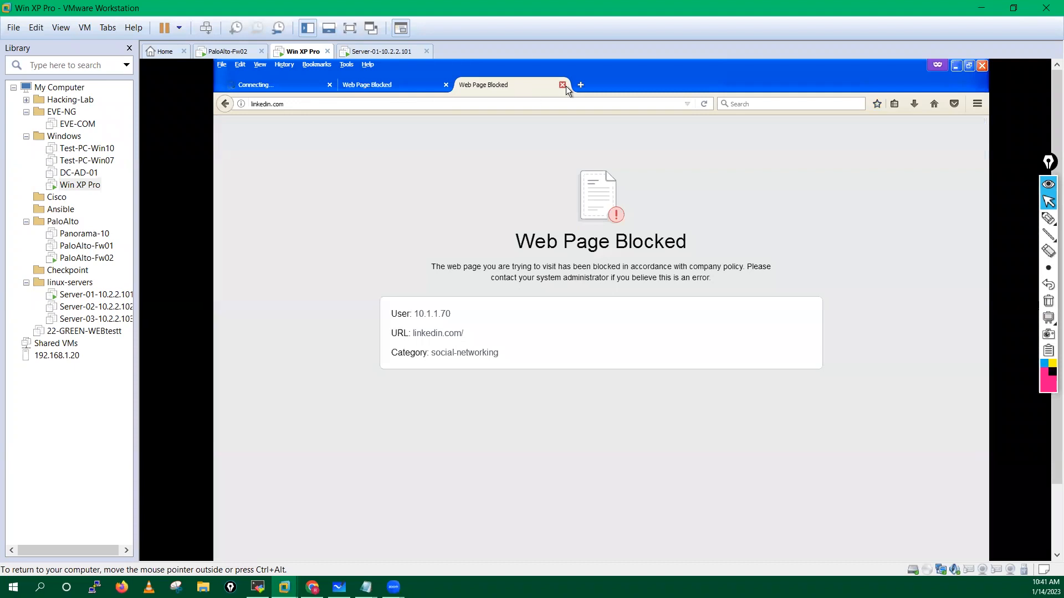
click(563, 84)
click(287, 83)
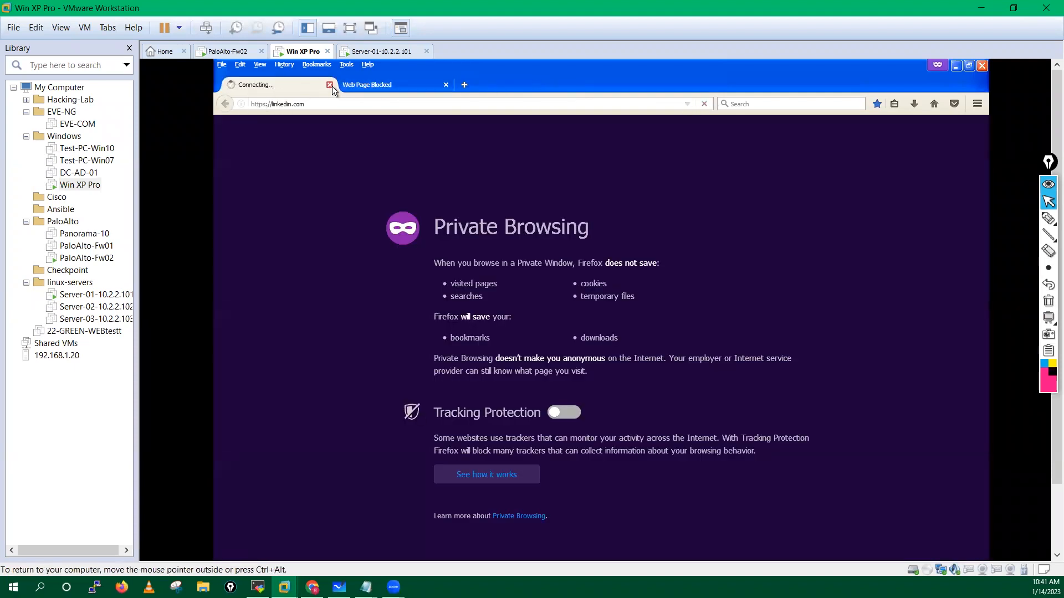
Step: Stop the stalled load, reload linkedin.com in the first tab, and close the blocked tabs
click(465, 85)
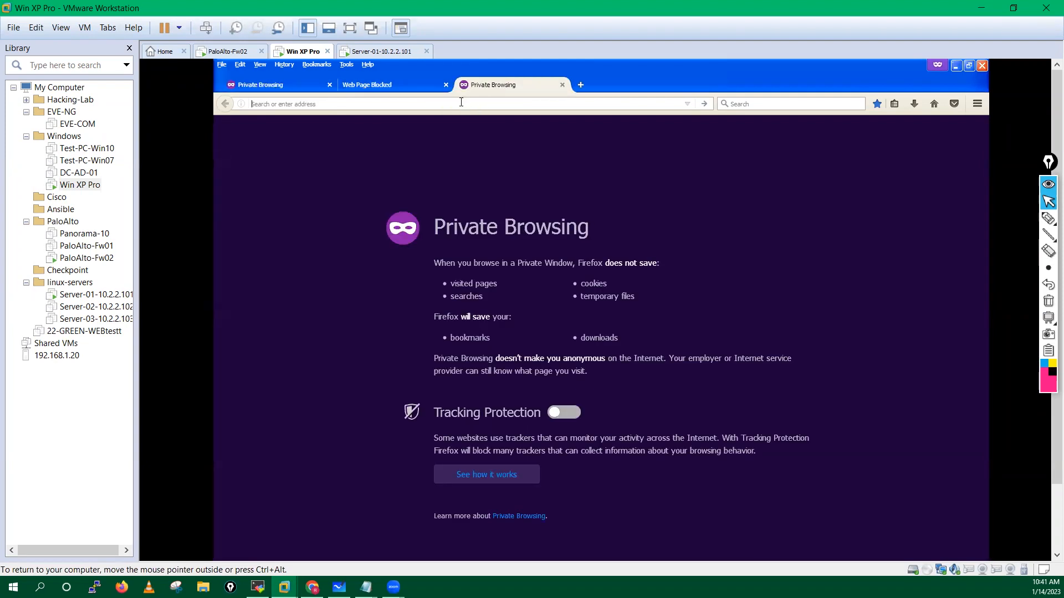
click(267, 88)
click(703, 104)
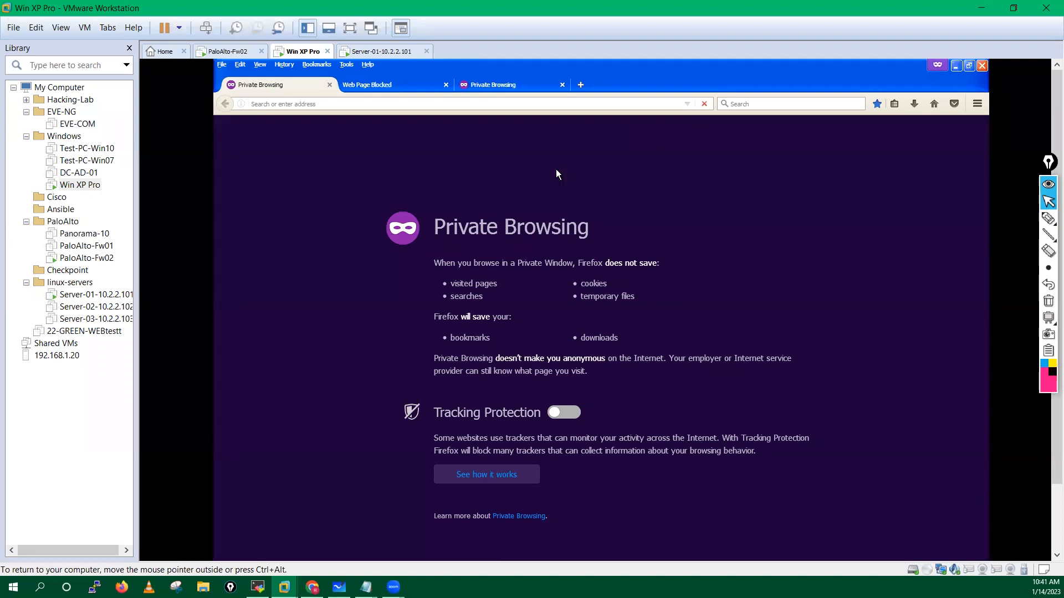
click(465, 105)
text(linkedin.com)
key(Return)
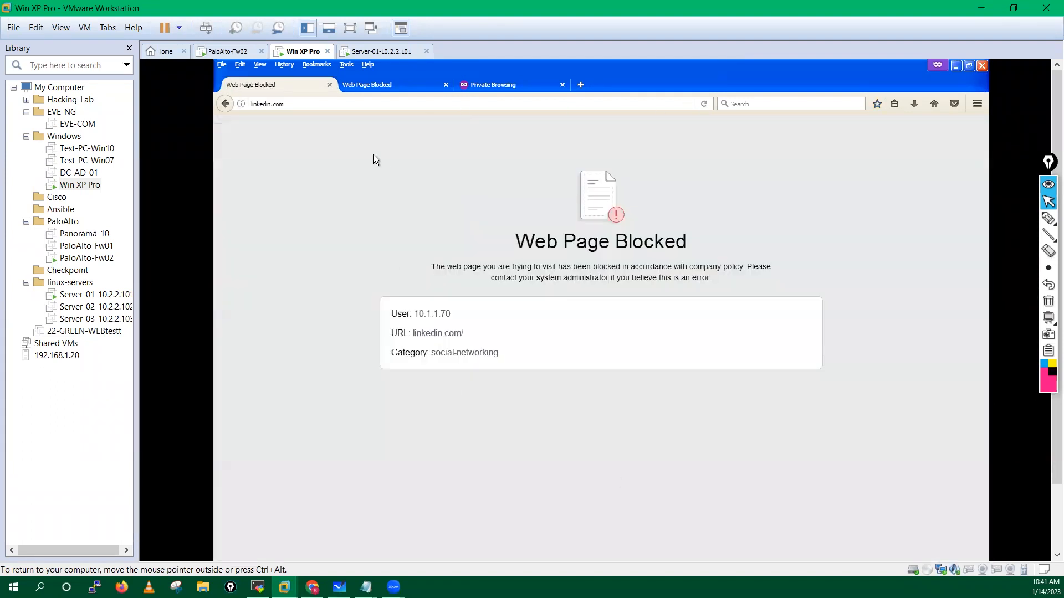
click(328, 87)
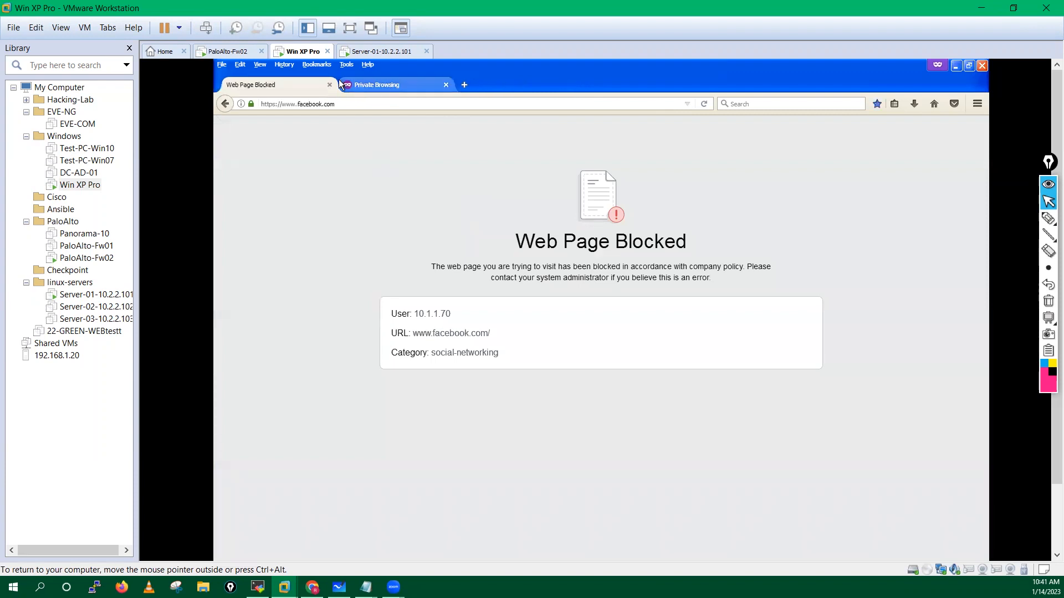
click(331, 85)
Step: Minimize VMware and return to a fresh prompt in the MobaXterm firewall terminal
click(981, 9)
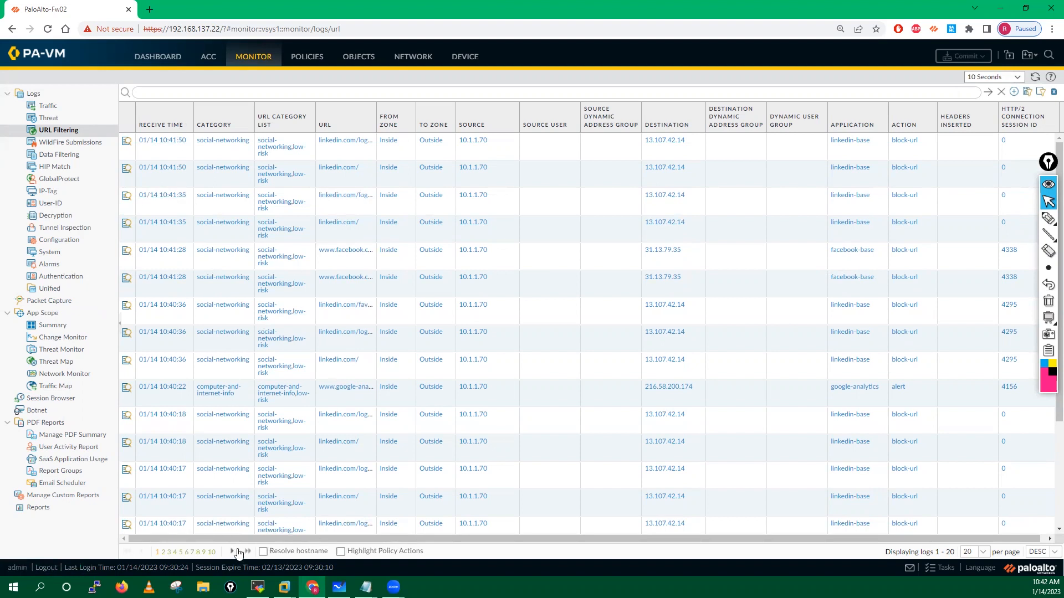
click(258, 587)
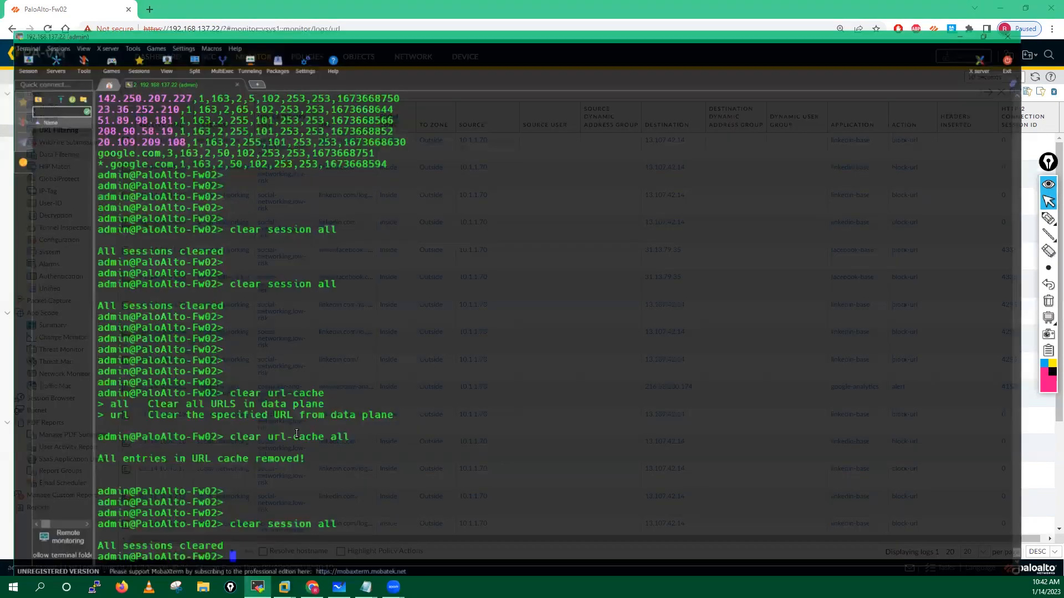
key(Return)
Step: Run 'show log url' and page through the URL filtering log entries
text(show lo)
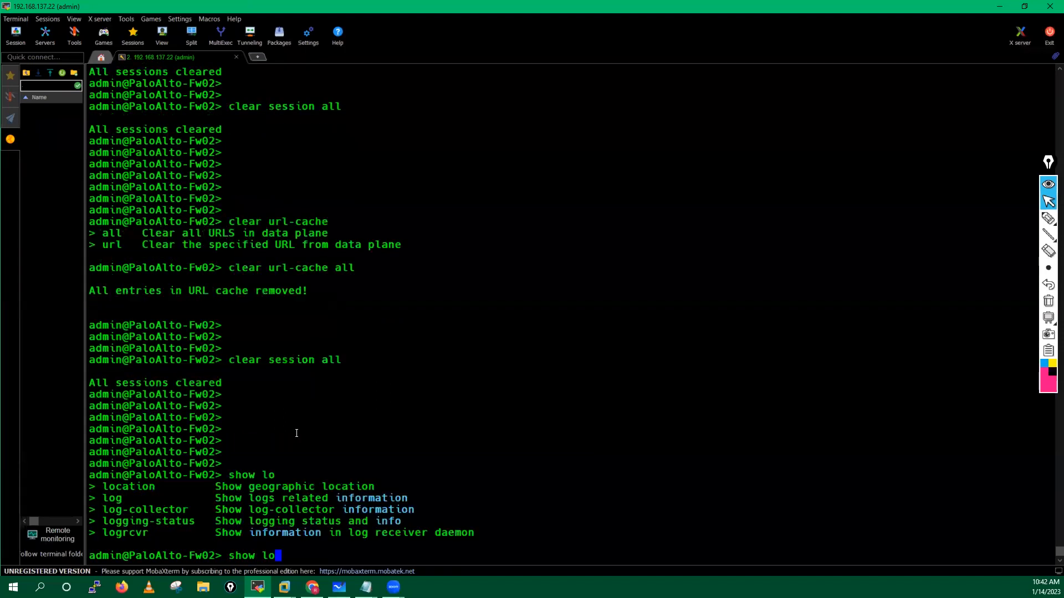
text(?g)
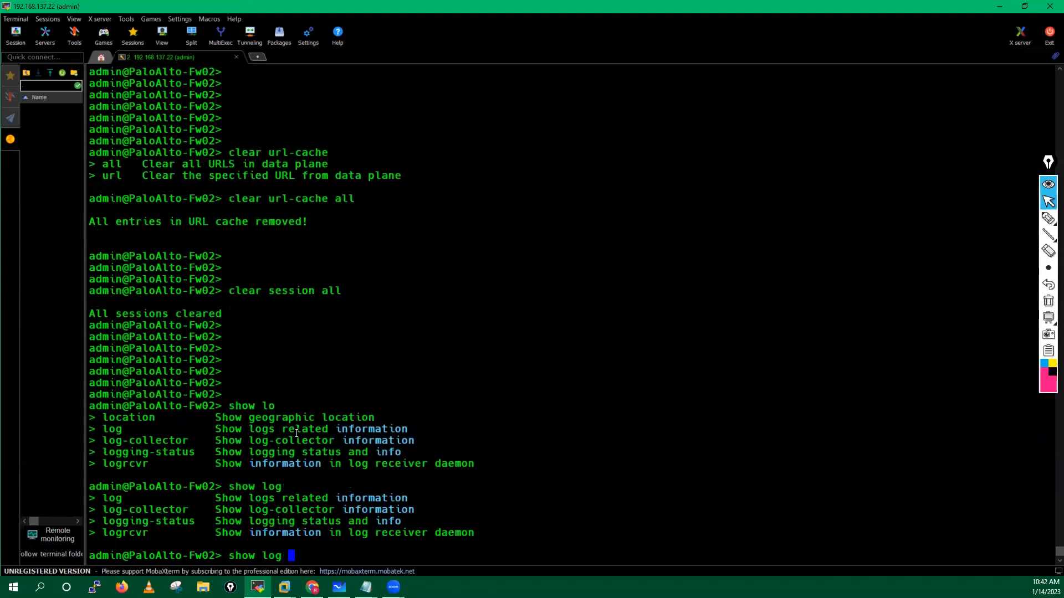
text(? url? ?)
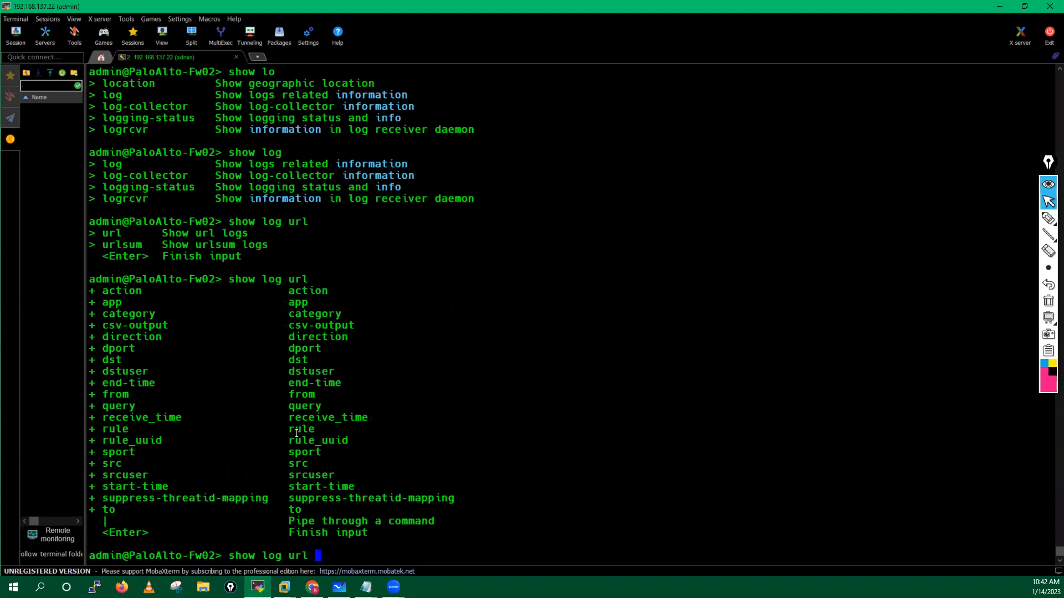
key(Return)
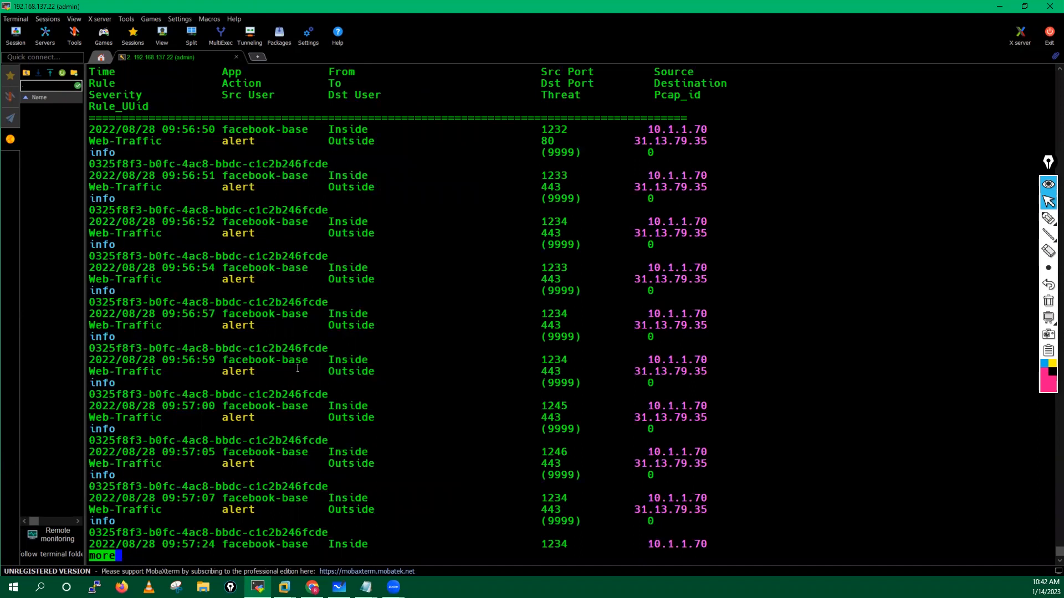
drag(90, 130, 161, 132)
click(180, 187)
key(space)
key(space)
key(space)
key(space)
key(space)
key(space)
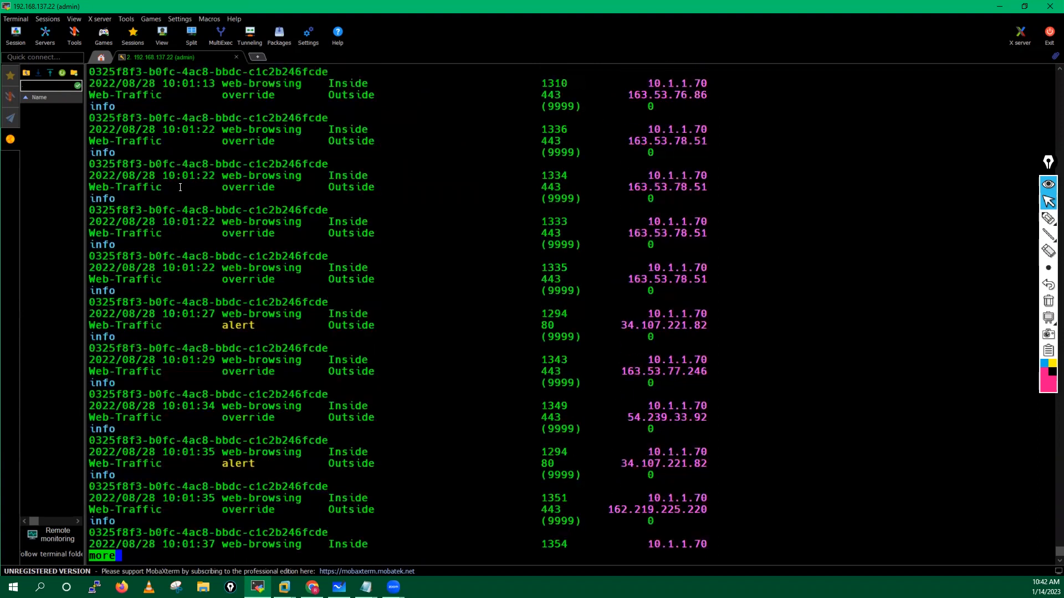
key(space)
Step: Build 'show log url direction equal' and list its backward/forward values
text(q)
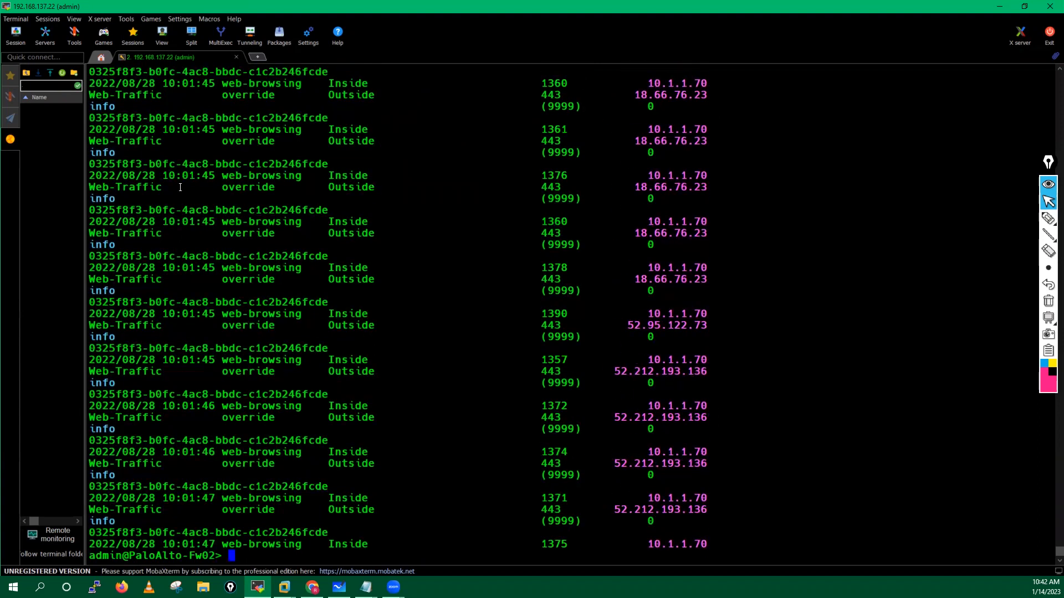
text(show log url fi)
key(BackSpace)
key(BackSpace)
text(|)
key(Tab)
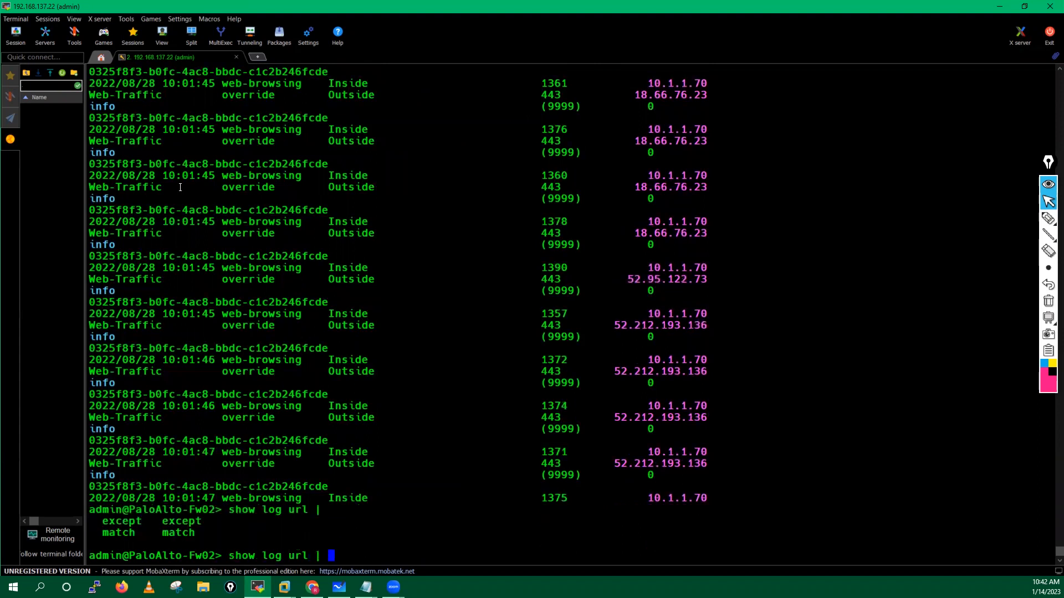
key(BackSpace)
key(BackSpace)
key(question)
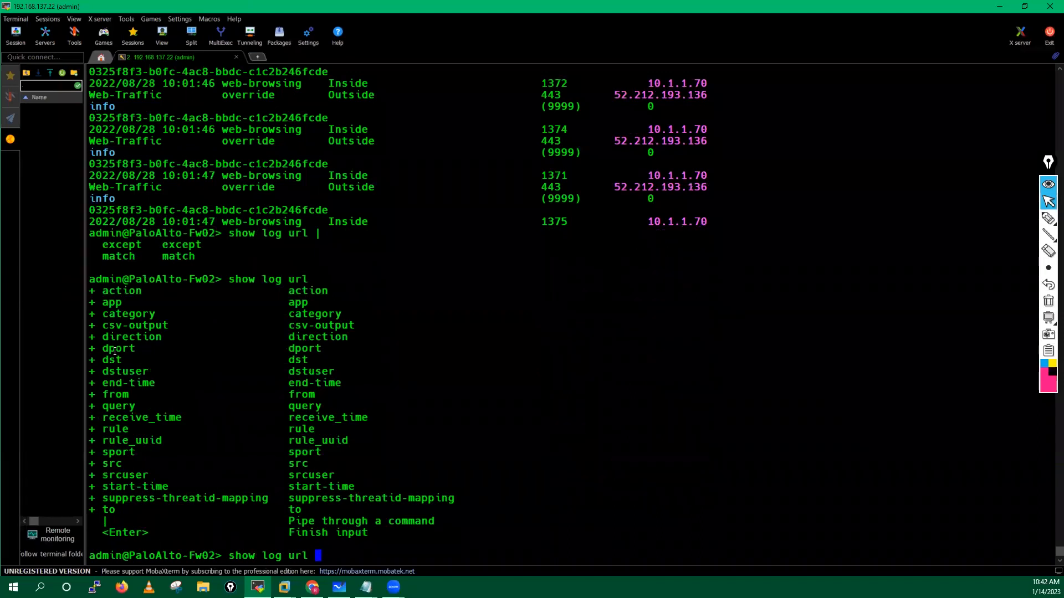
text(direction equal)
key(question)
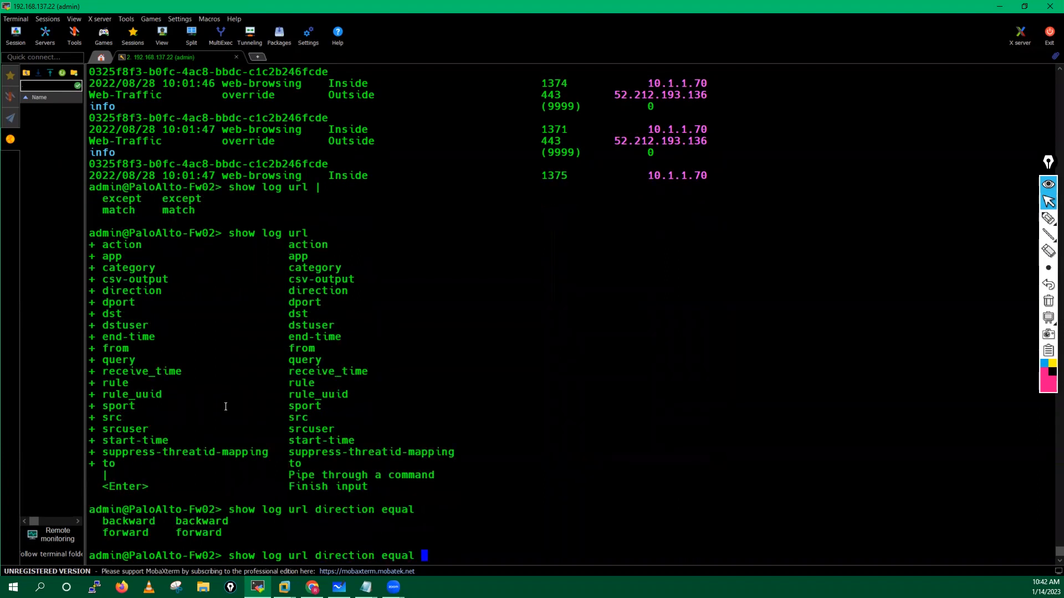
Step: Run the URL log query with direction backward and page through the newest linkedin and facebook block hits
text(backward)
key(Return)
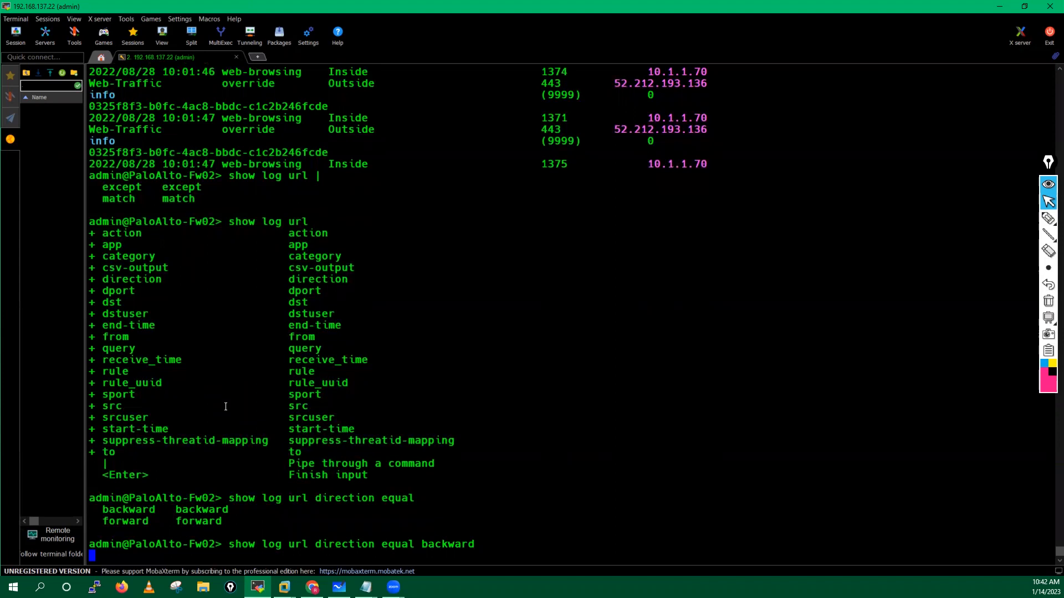
drag(90, 129, 152, 131)
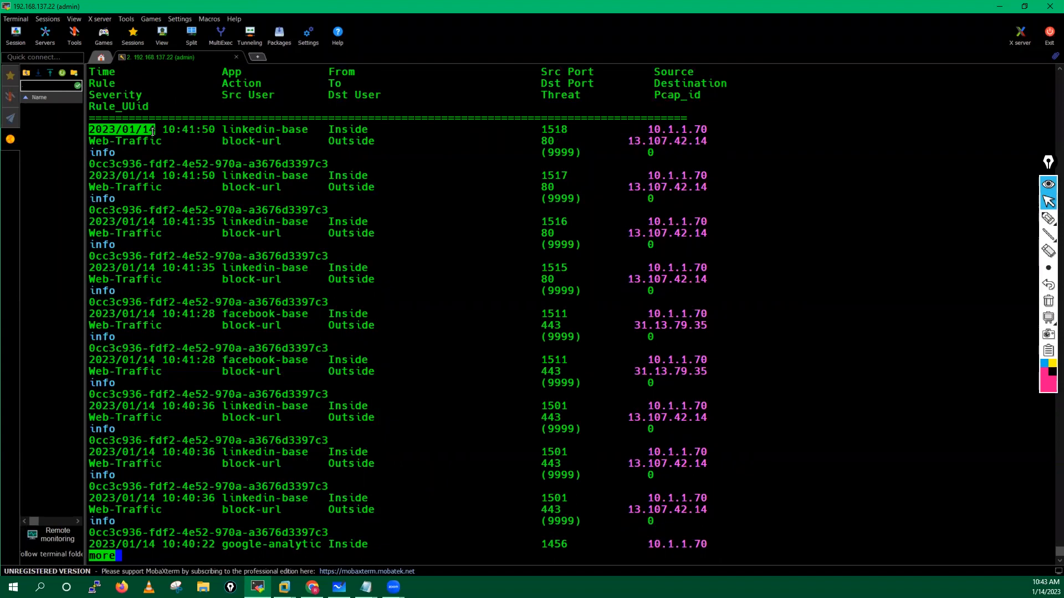
key(space)
key(space)
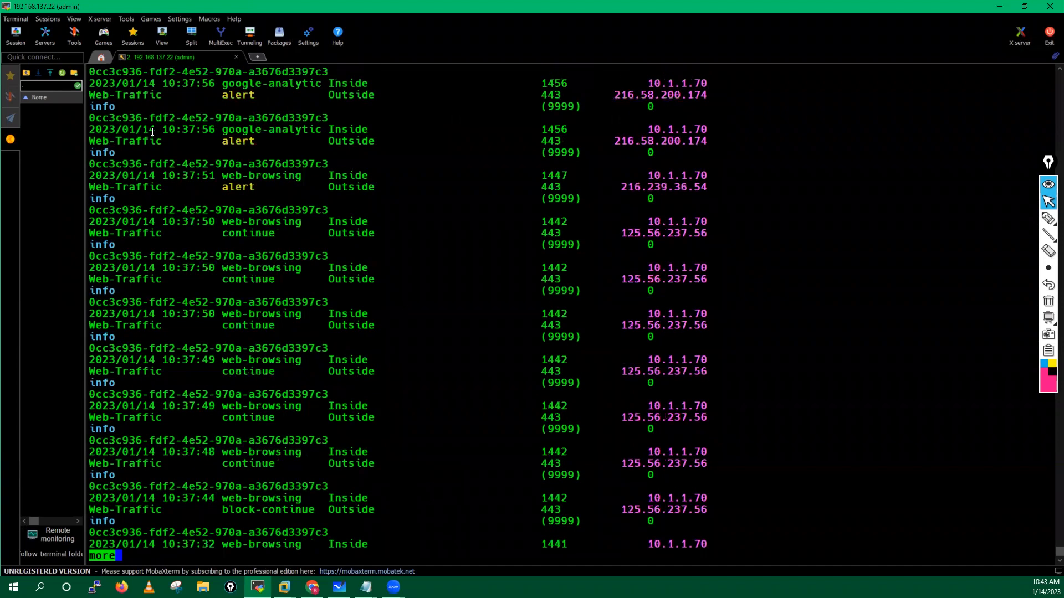
key(space)
key(space)
key(space)
key(space)
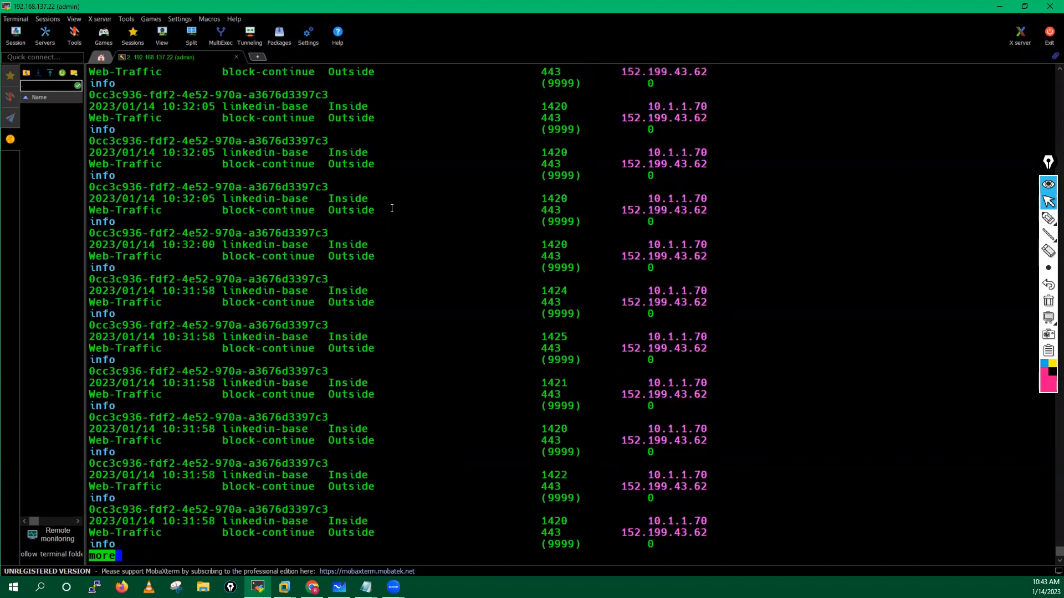
key(space)
key(space)
key(space)
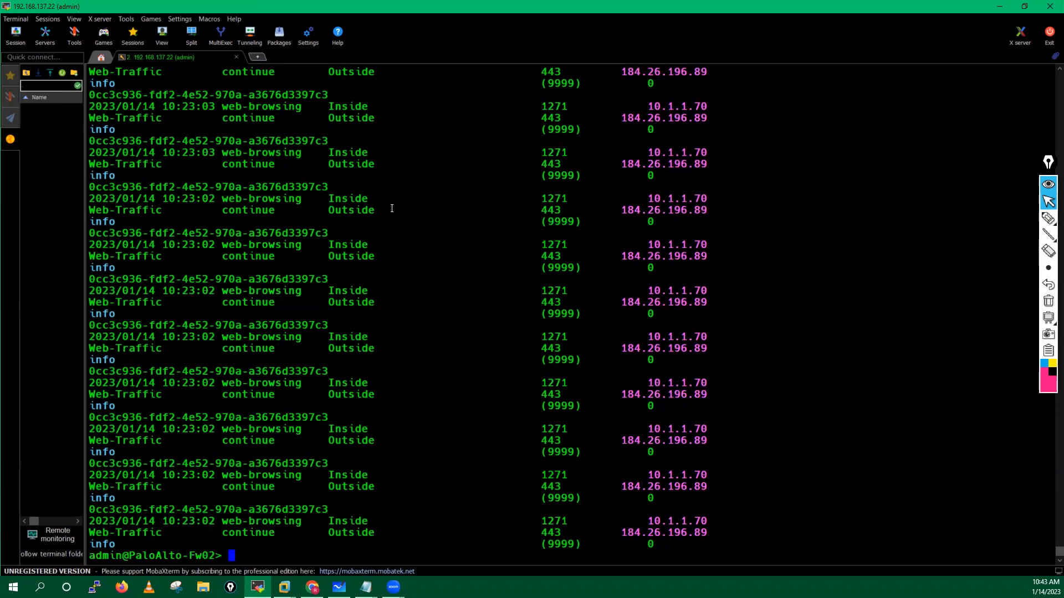
key(Return)
key(Return)
key(Return)
key(Return)
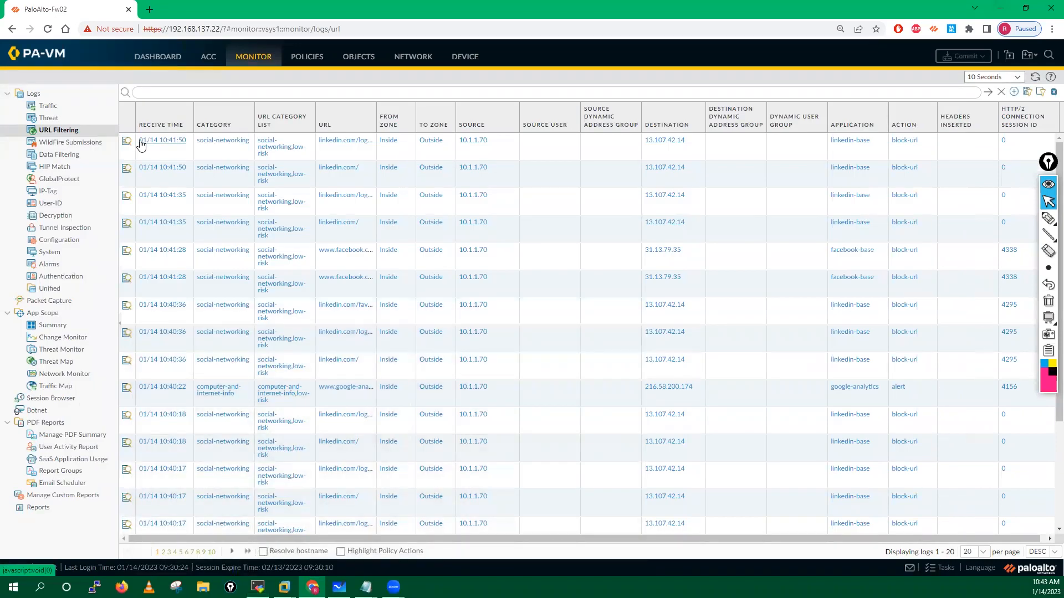
Step: View the detailed log of the newest blocked linkedin.com entry, then open a blank Chrome tab
click(126, 146)
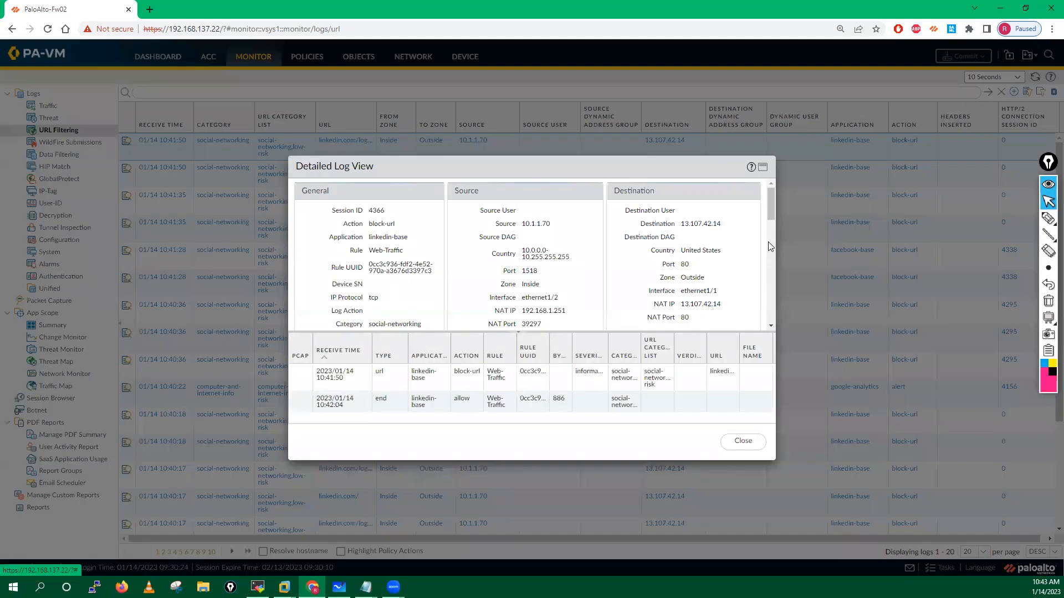
drag(771, 207, 760, 283)
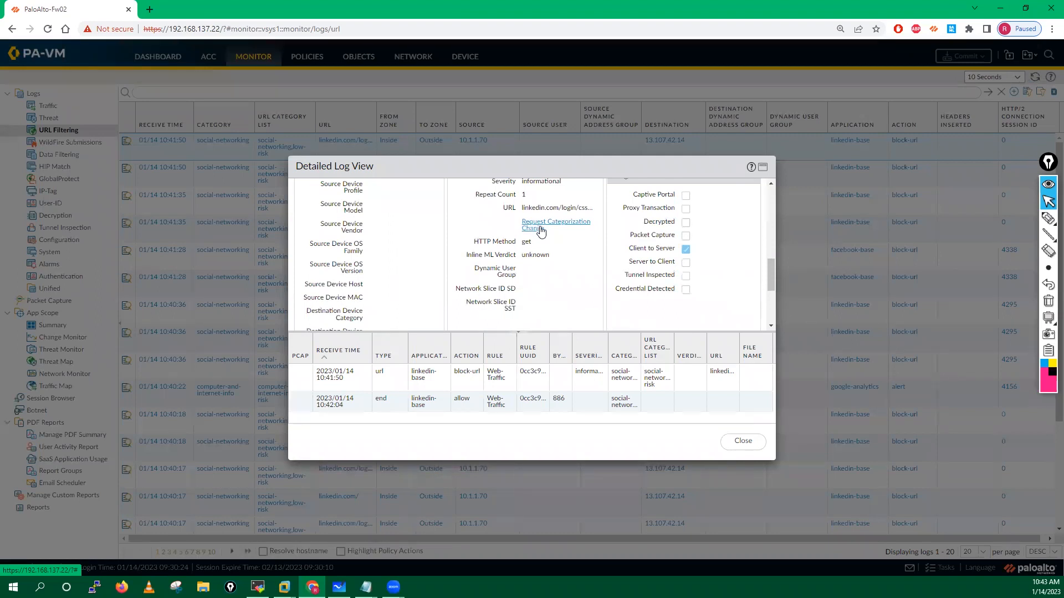
click(150, 9)
click(163, 30)
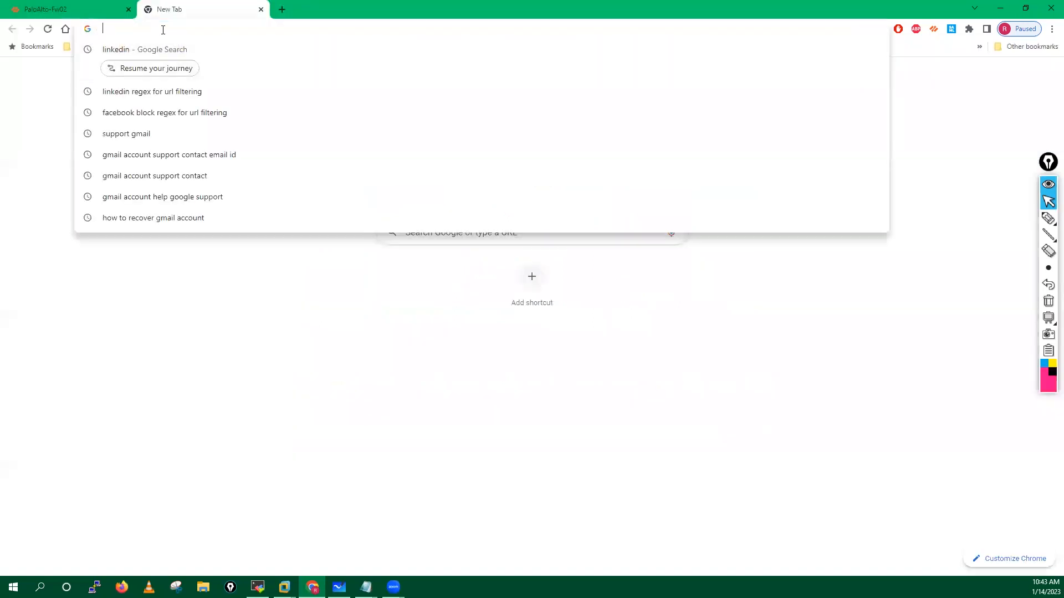
Step: Look up flipkart.com on urlfiltering.paloaltonetworks.com, showing Shopping, Low Risk
text(ur)
key(Return)
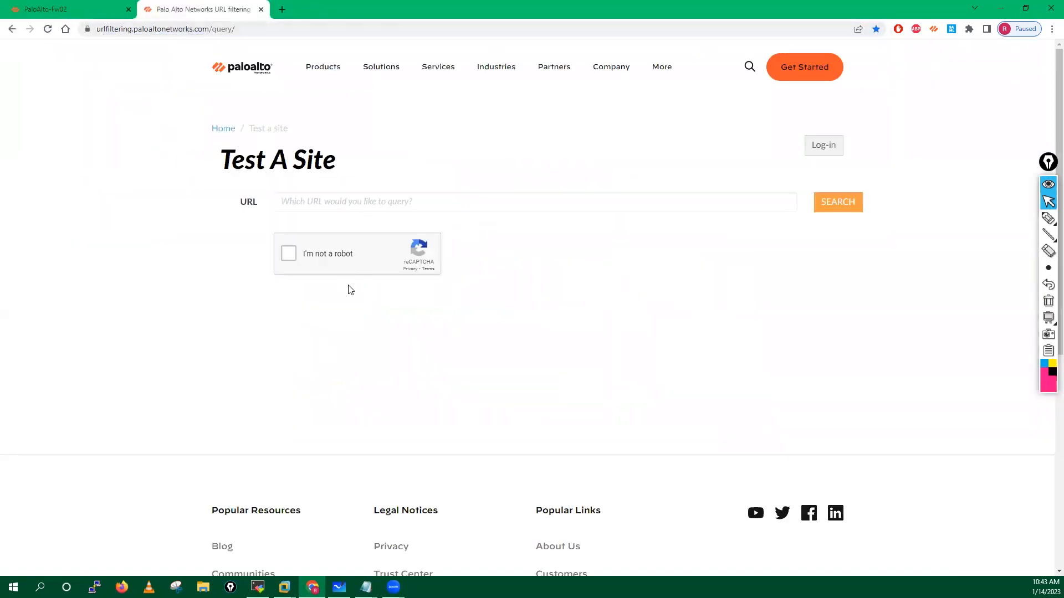
click(302, 207)
text(flipkart.com)
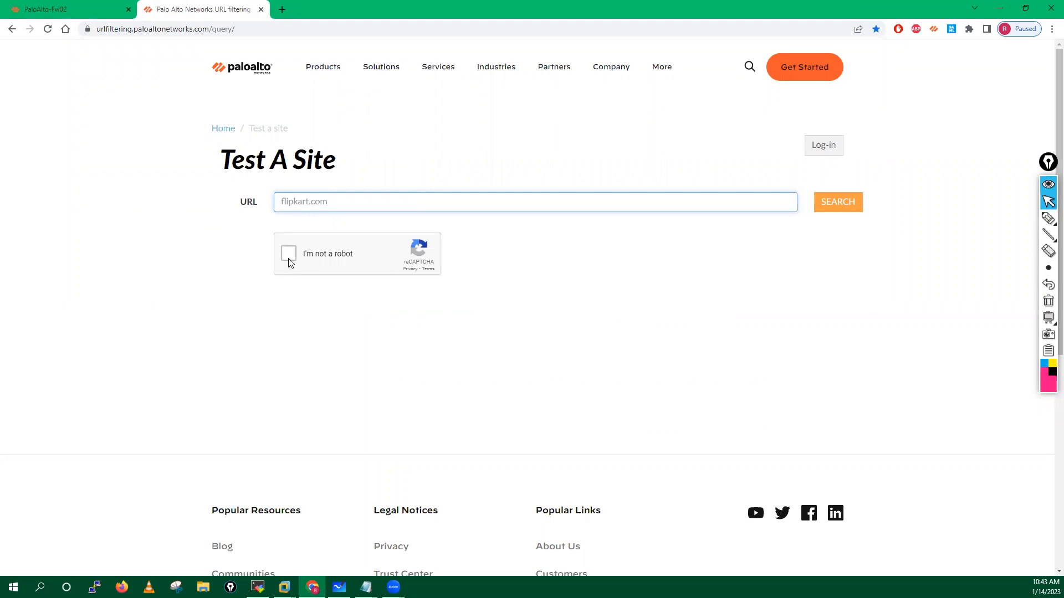
click(289, 255)
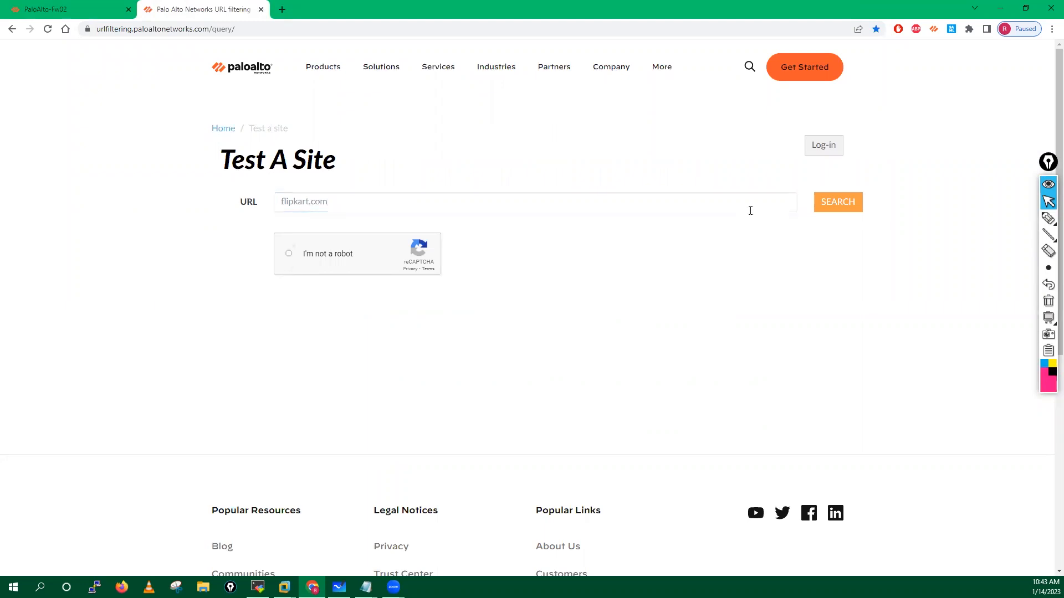
click(831, 211)
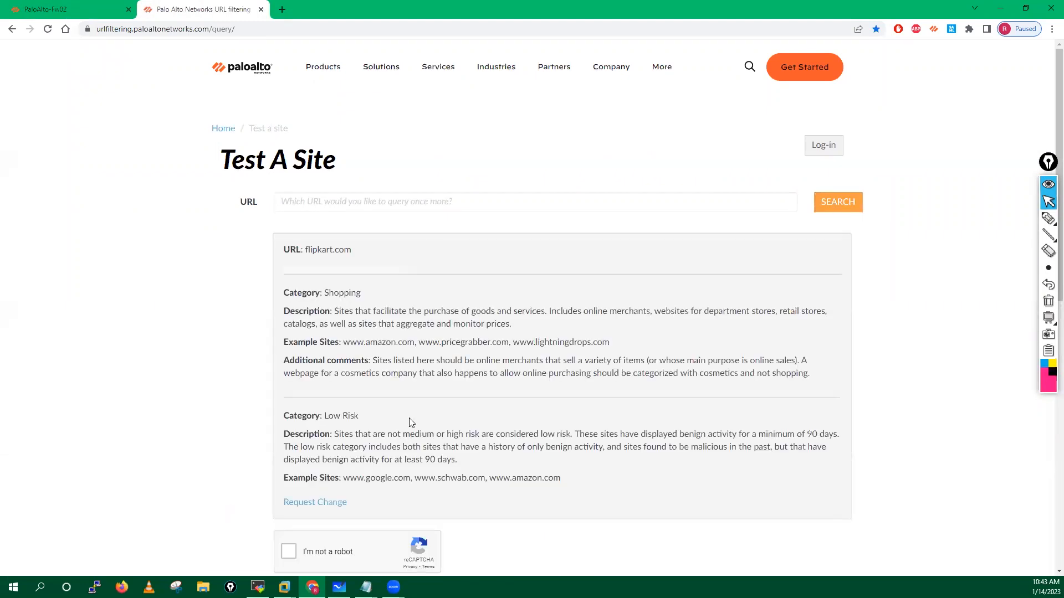
scroll(410, 422, down, 3)
Step: Open flipkart.com's change-request form and step through its comment and e-mail fields
click(309, 341)
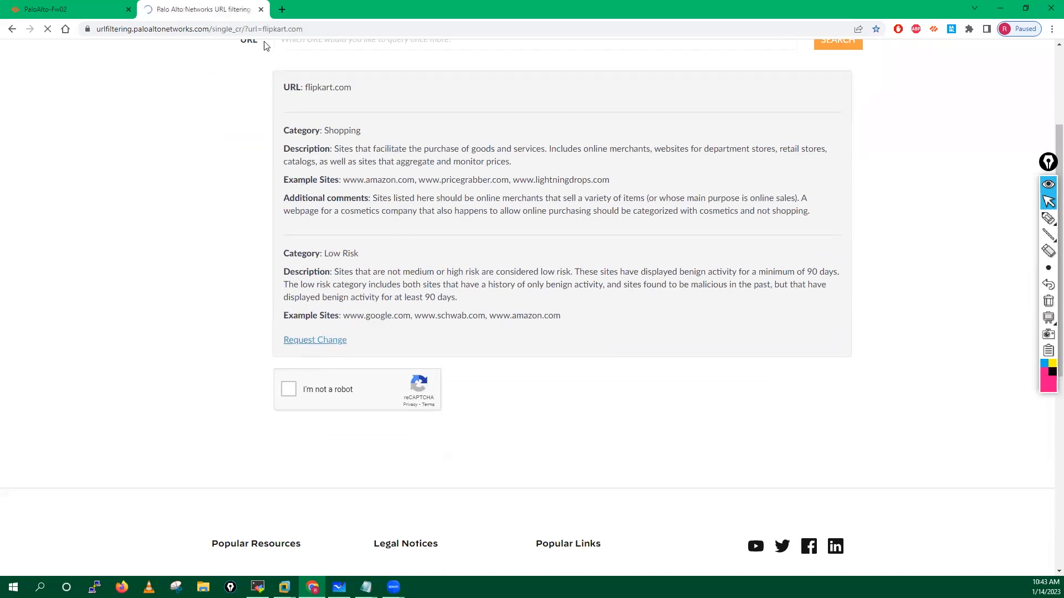
click(368, 322)
click(360, 366)
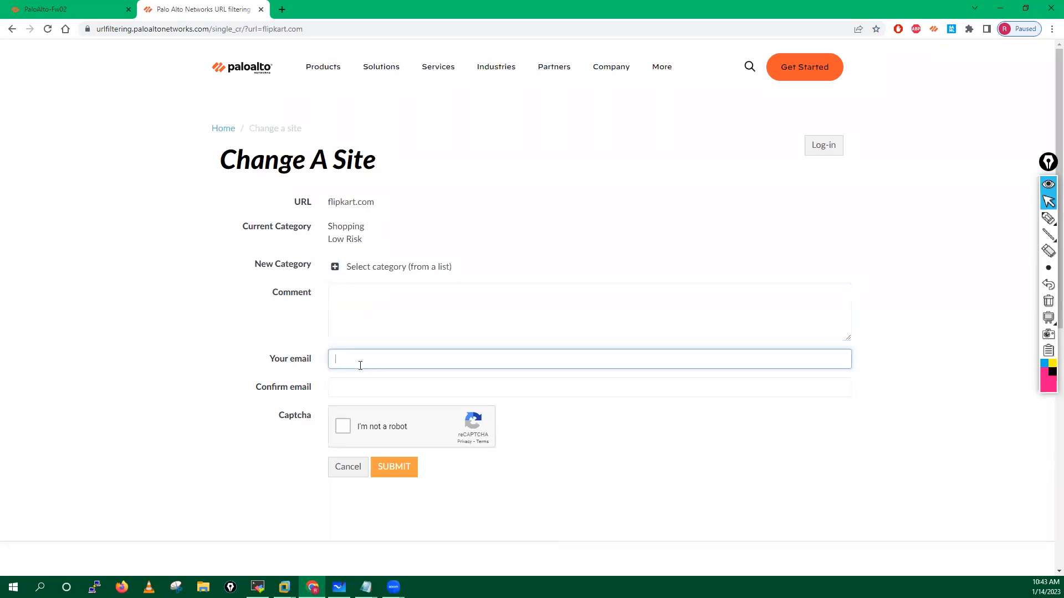
click(356, 387)
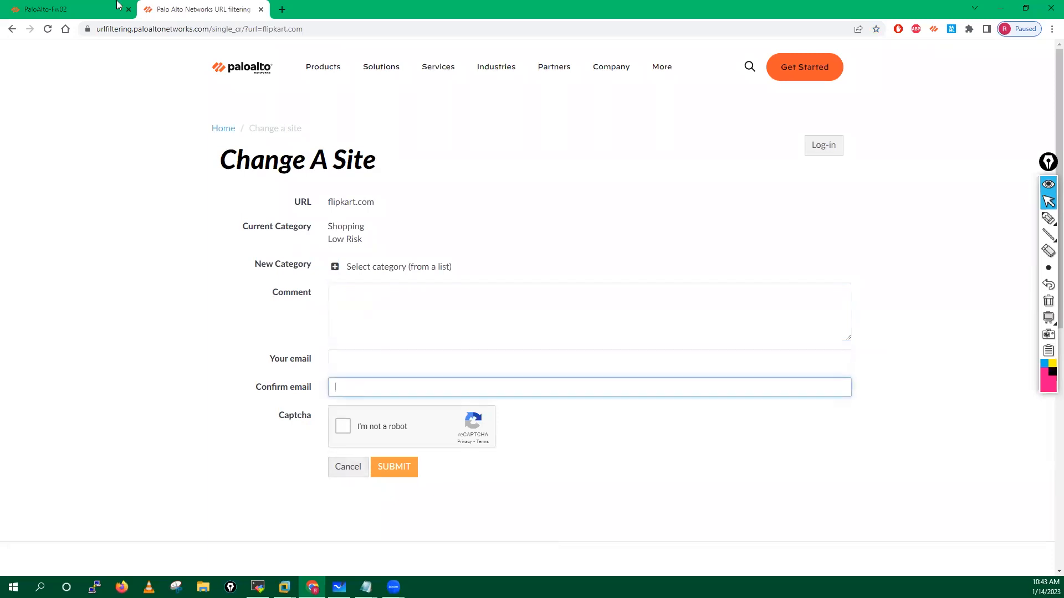
click(66, 9)
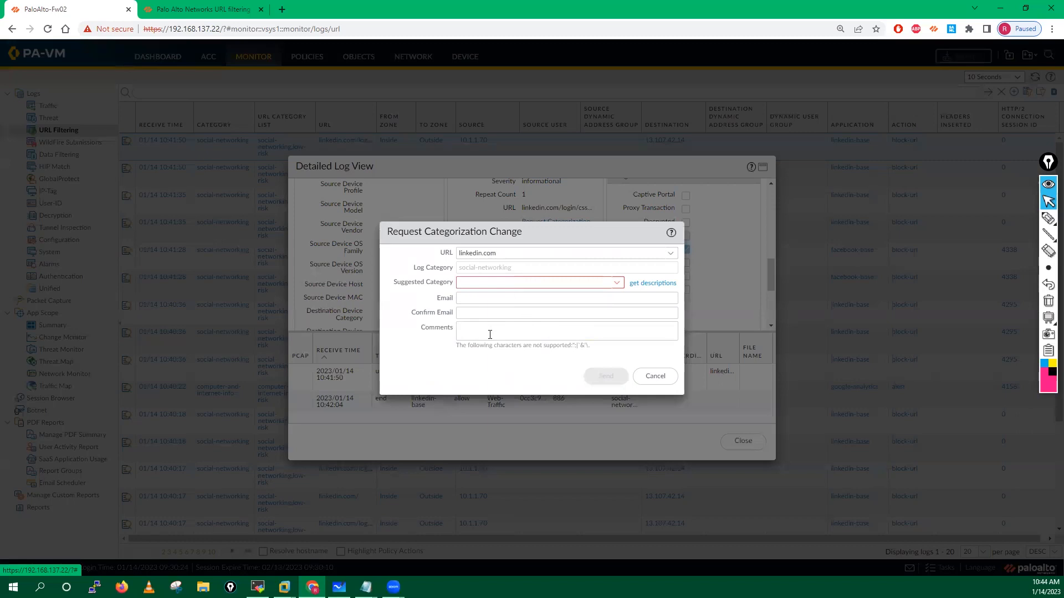
Step: Cancel the linkedin.com categorization change request and close the Detailed Log View
click(655, 376)
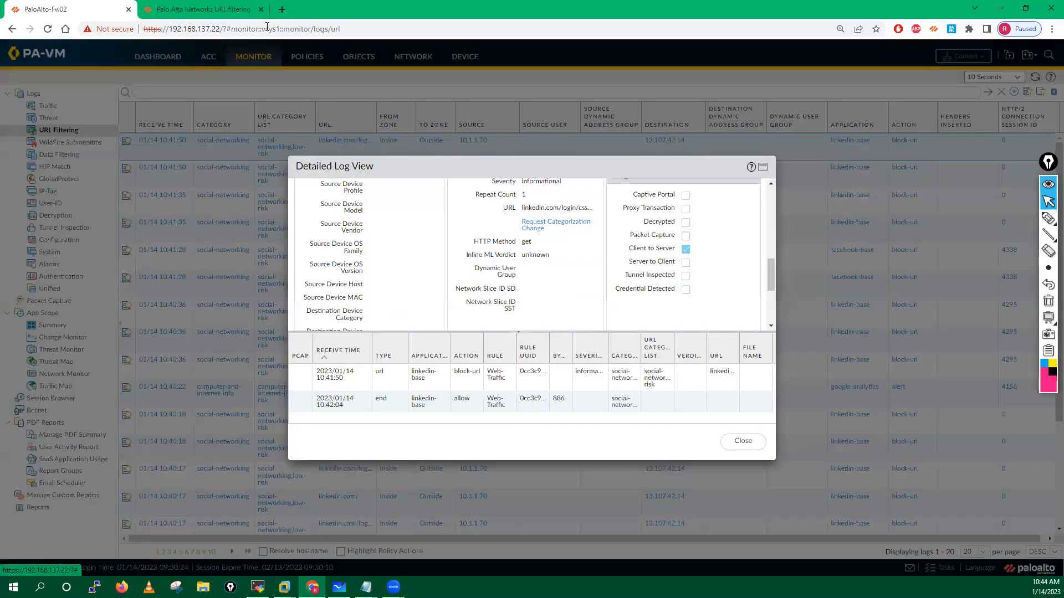
click(742, 442)
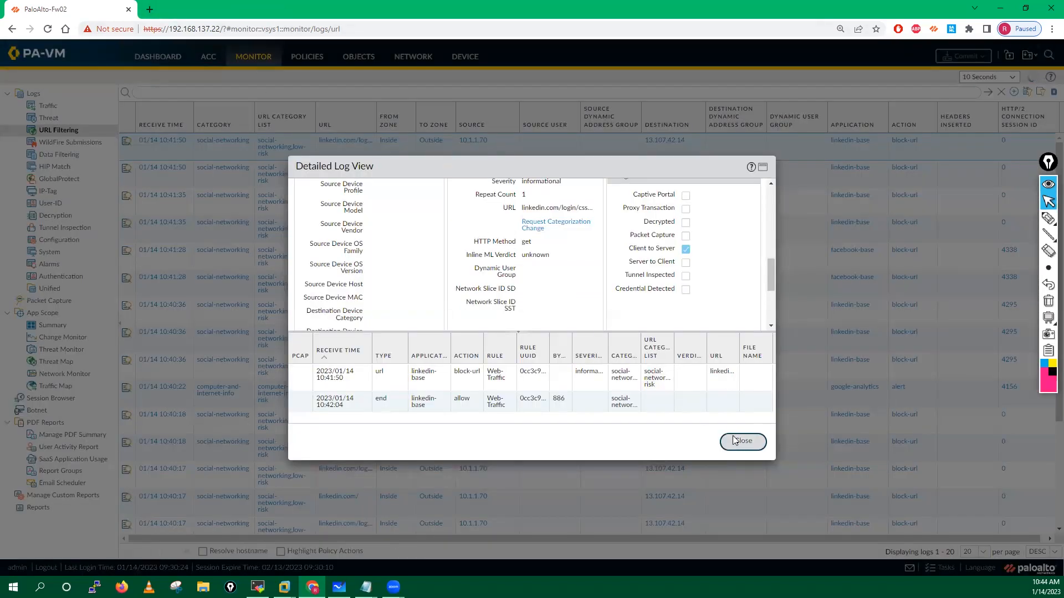
click(366, 587)
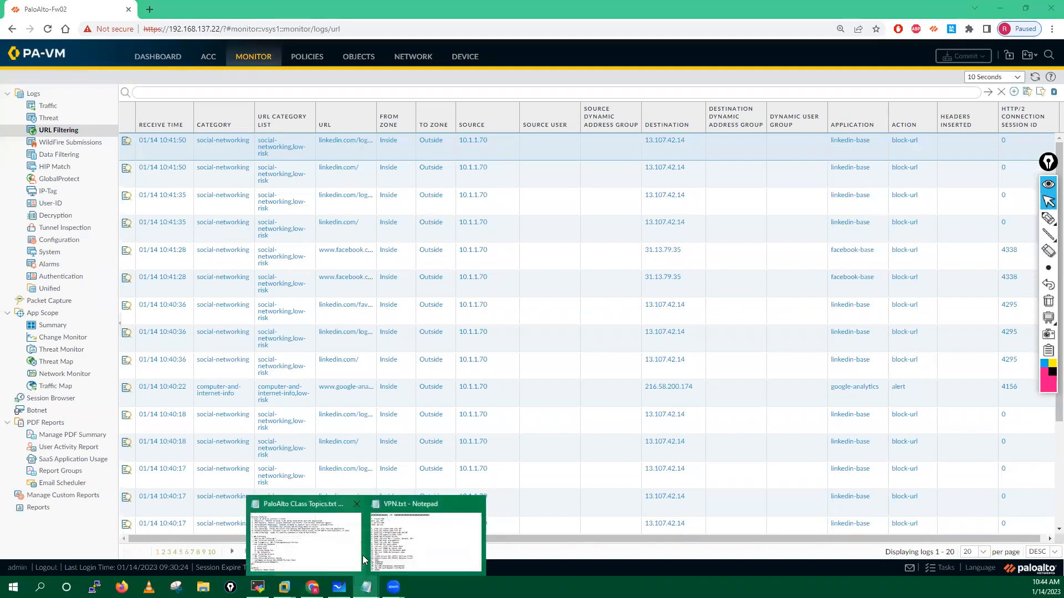
Step: In PaloAlto CLass Topics.txt, highlight each URL Filtering topic through Recategorization Requests
click(306, 541)
drag(41, 260, 260, 259)
drag(41, 280, 308, 280)
drag(58, 297, 281, 299)
drag(40, 316, 234, 391)
drag(41, 410, 225, 414)
drag(40, 429, 227, 426)
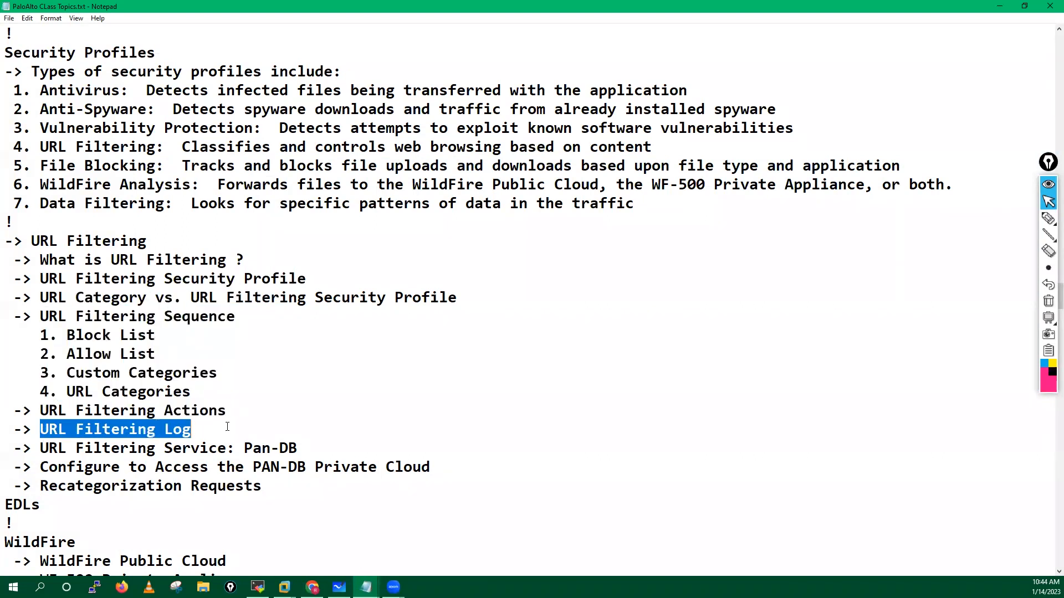
drag(40, 447, 481, 464)
drag(34, 486, 288, 489)
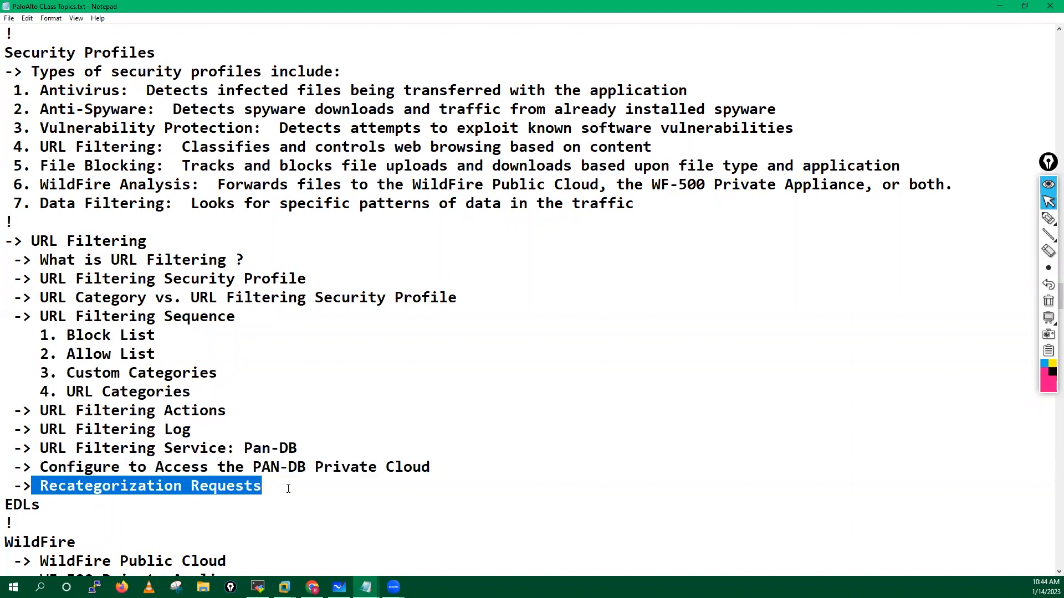
Step: Clear the selection, scroll the notes, and minimize Notepad
click(136, 490)
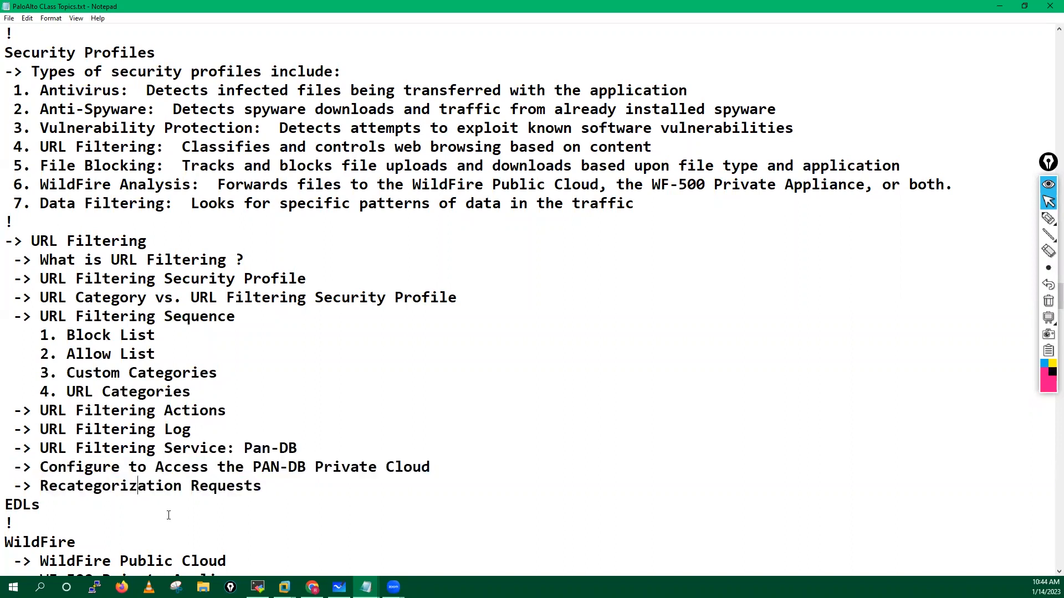
scroll(168, 515, down, 2)
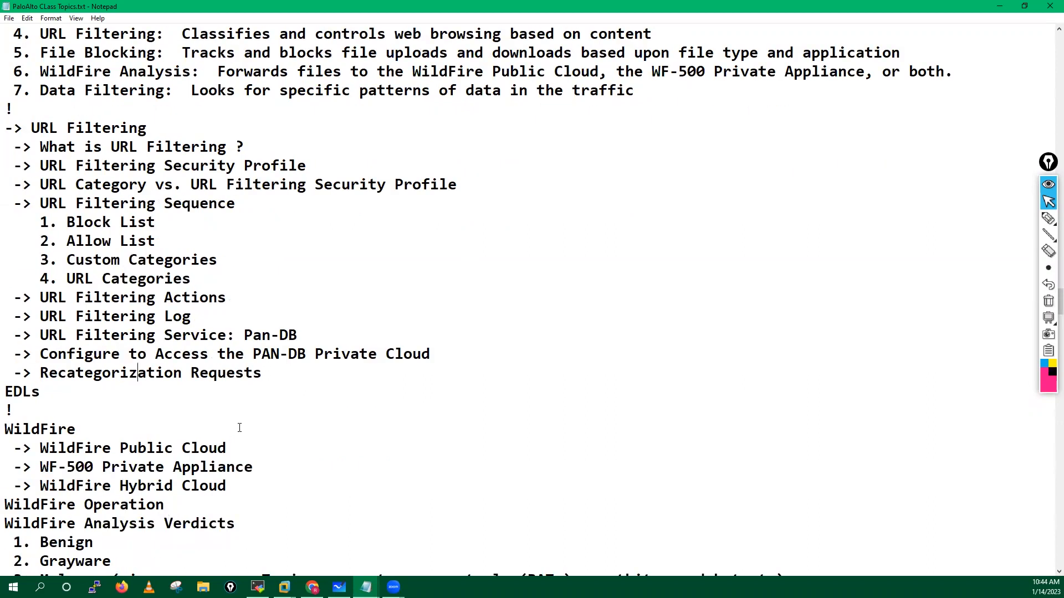
scroll(240, 427, up, 2)
click(1000, 7)
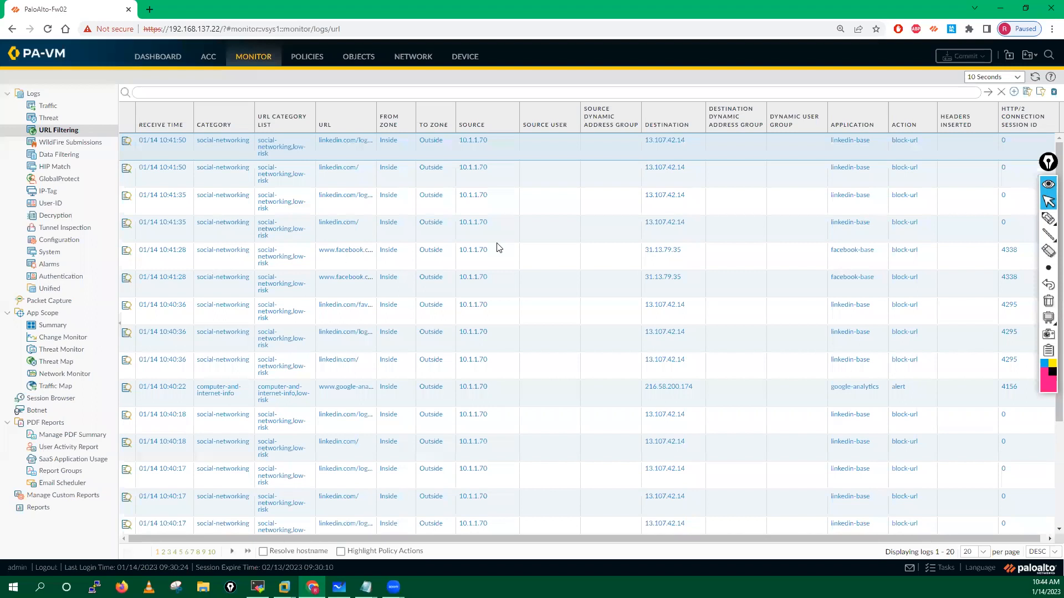
Step: Refresh the URL Filtering log, check the Allow-List and Block-List categories, then view the empty External Dynamic Lists
click(95, 131)
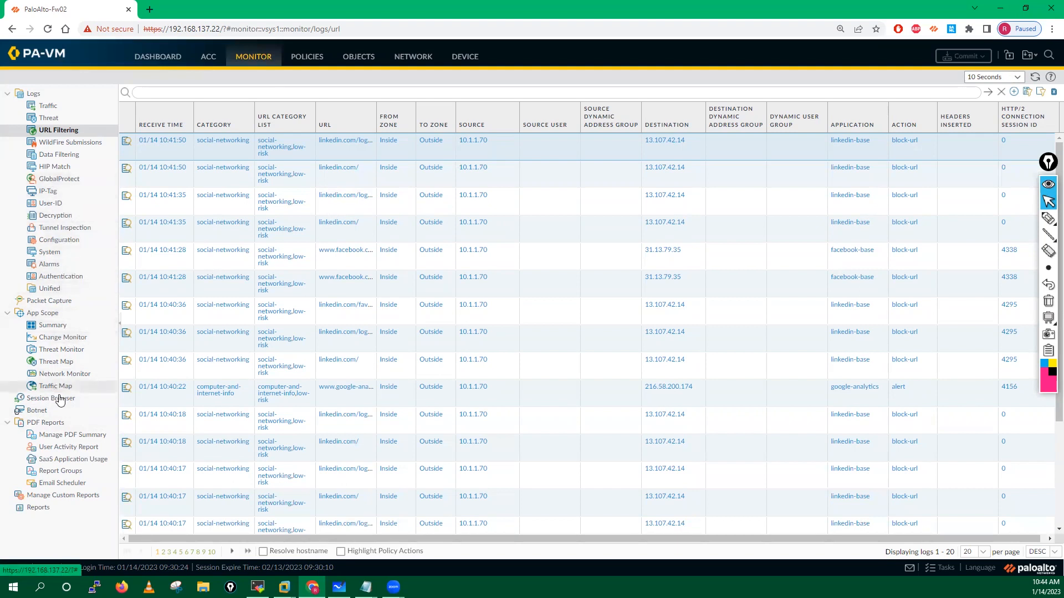
click(359, 57)
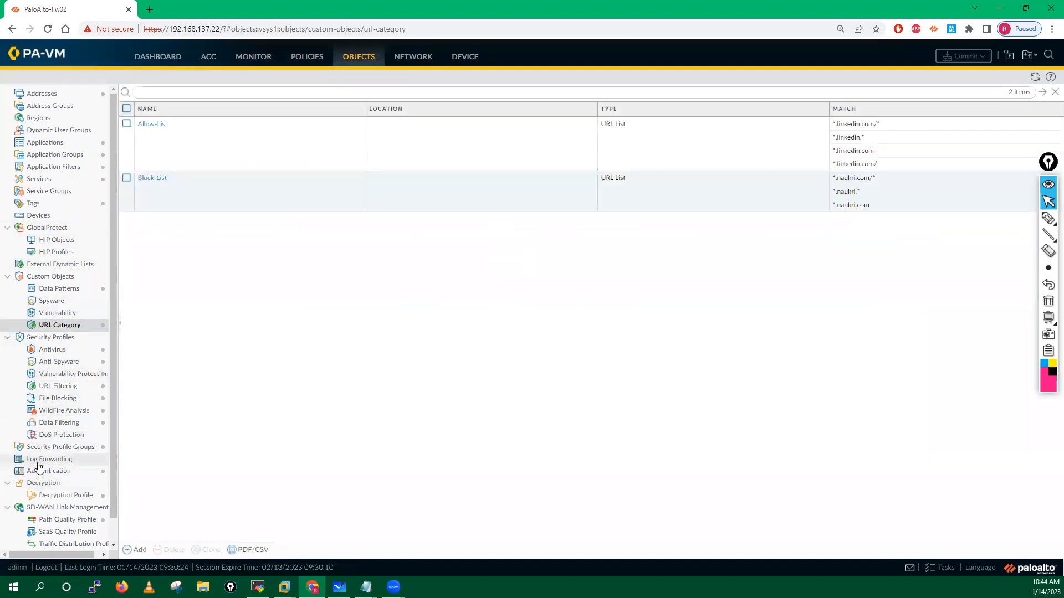
click(59, 264)
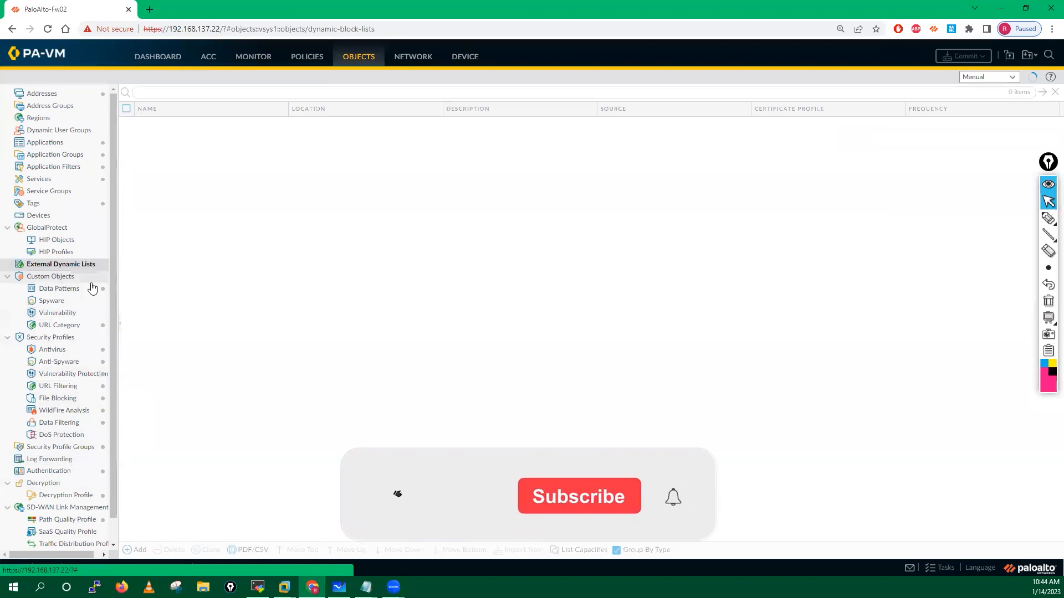